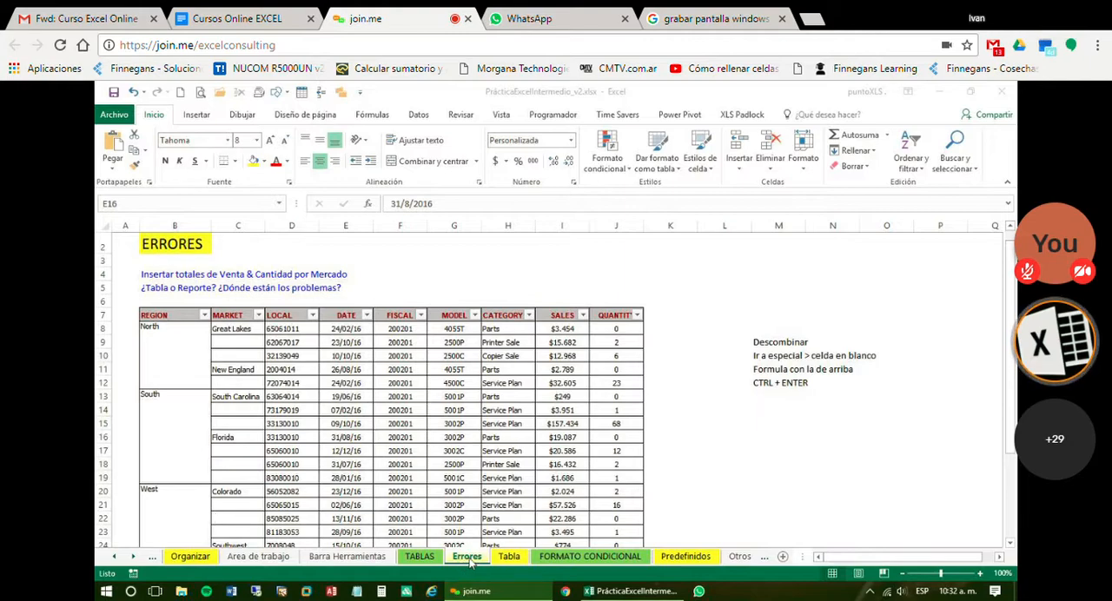
Look through the Atajos and Organizar sheets and return to the Errores sheet
click(115, 557)
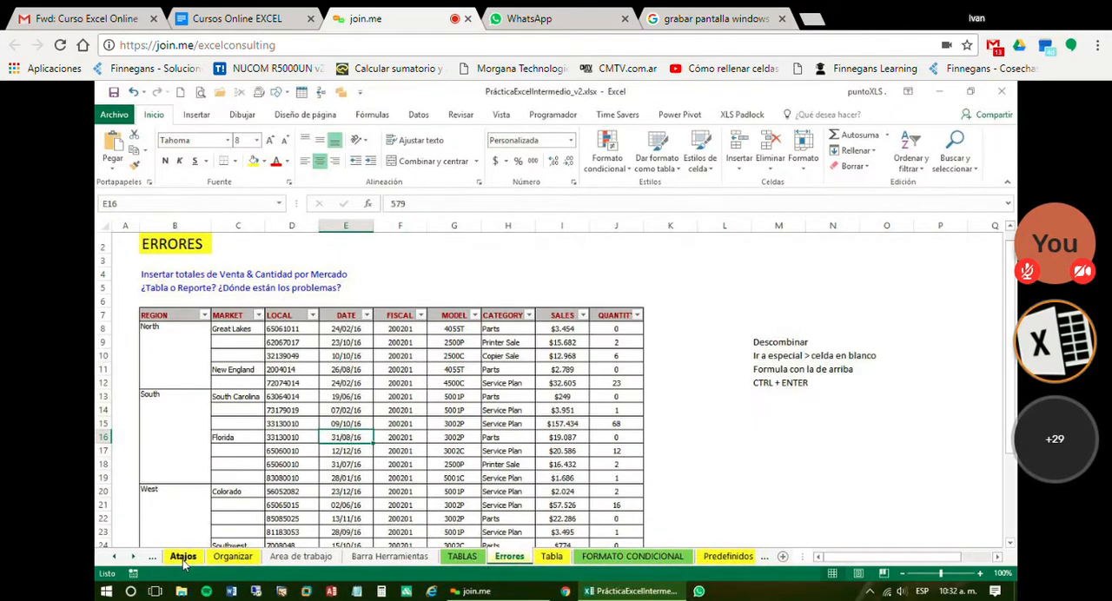
click(180, 557)
click(219, 559)
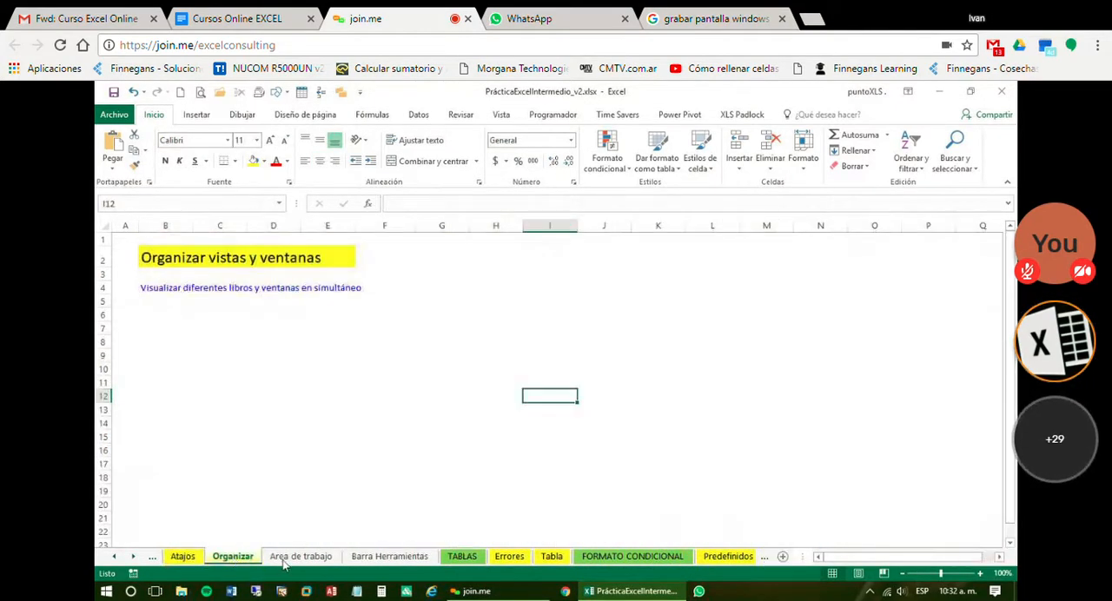
click(511, 559)
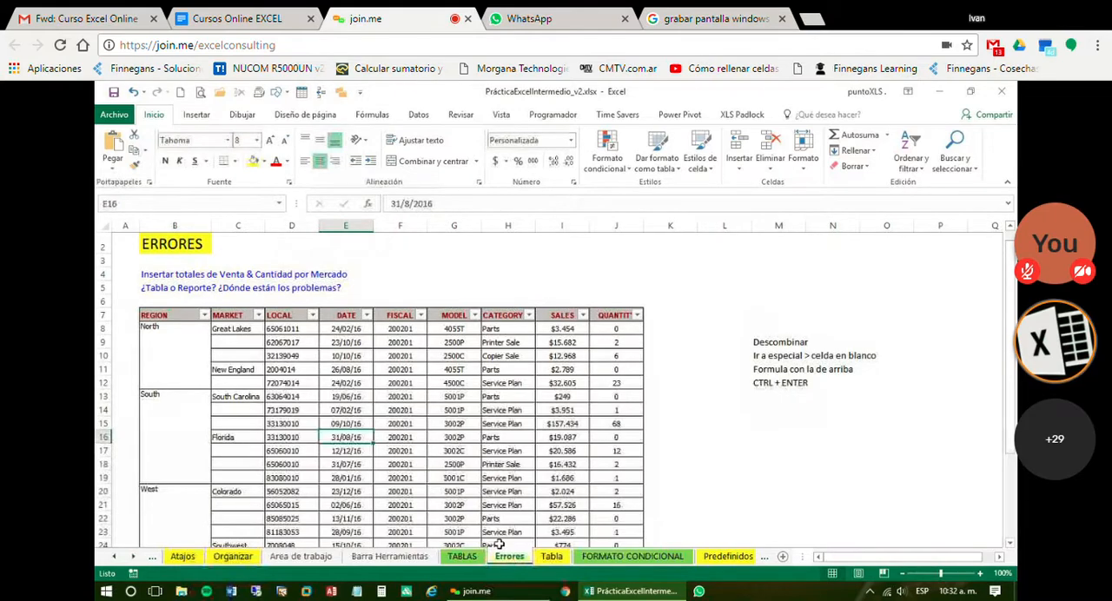
Filter the REGION column of the Errores table to show only South
click(239, 355)
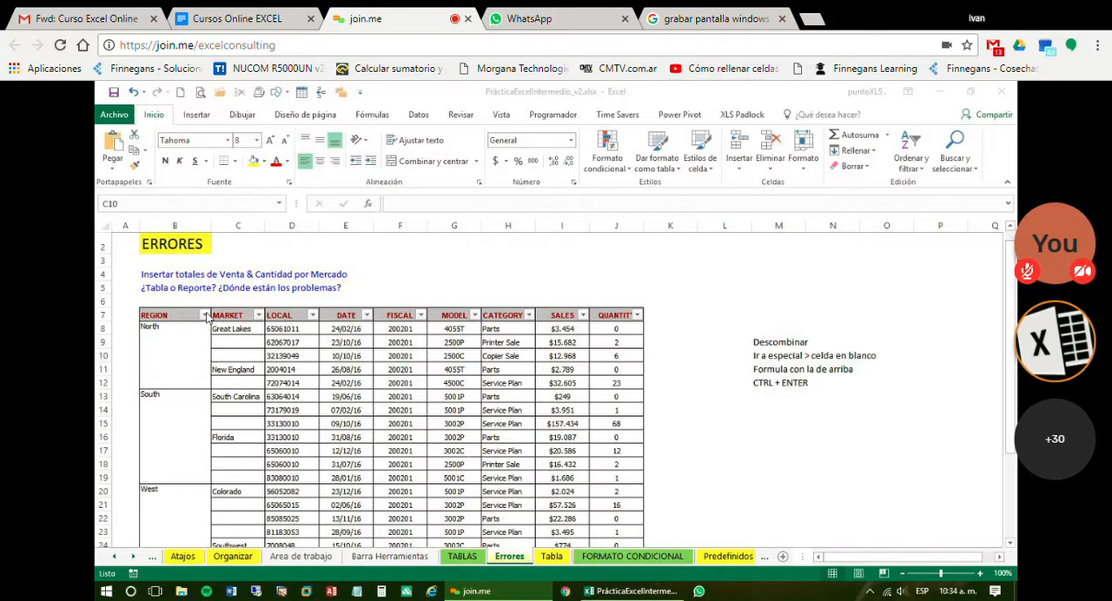
click(204, 315)
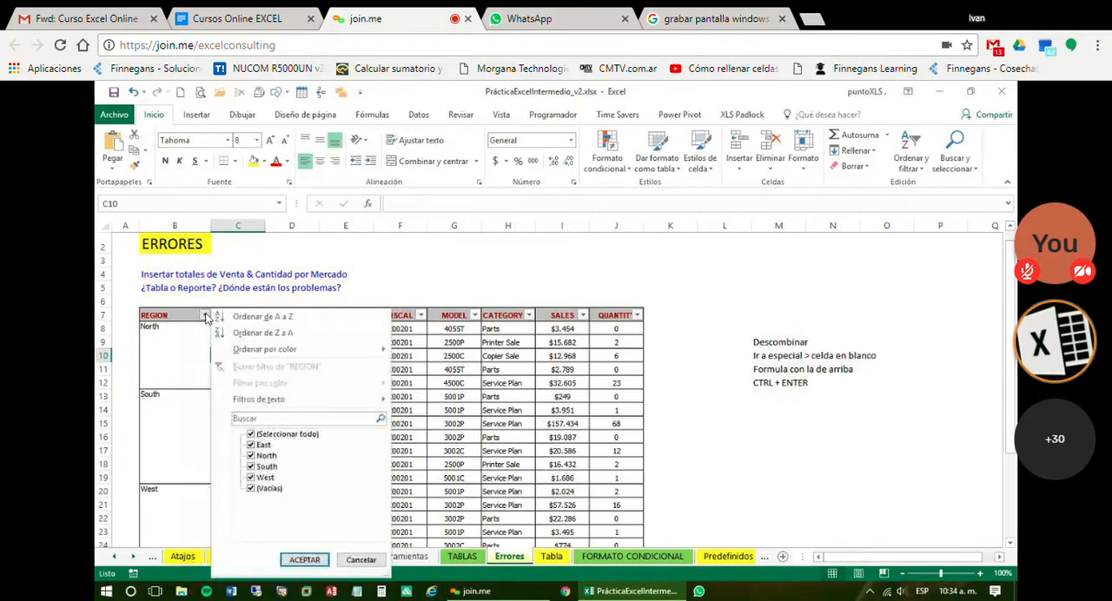
click(250, 435)
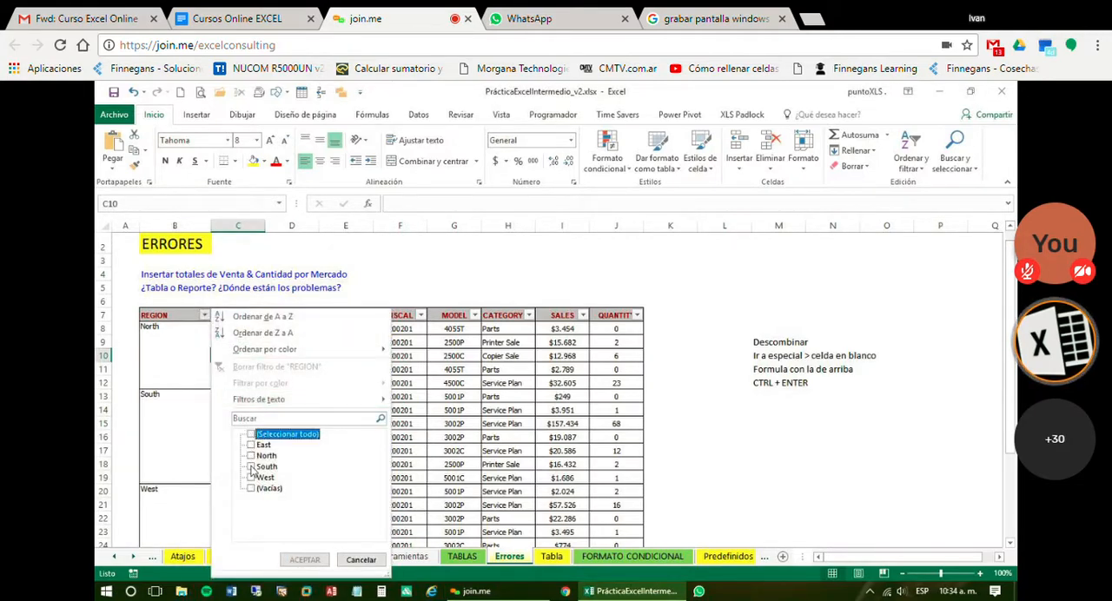
click(250, 467)
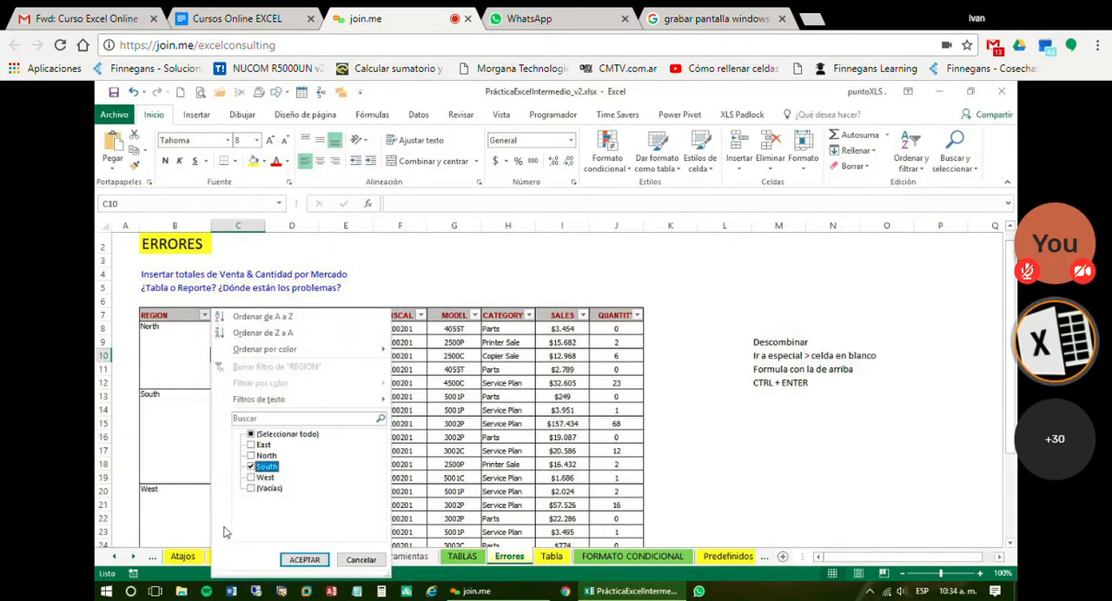
click(314, 564)
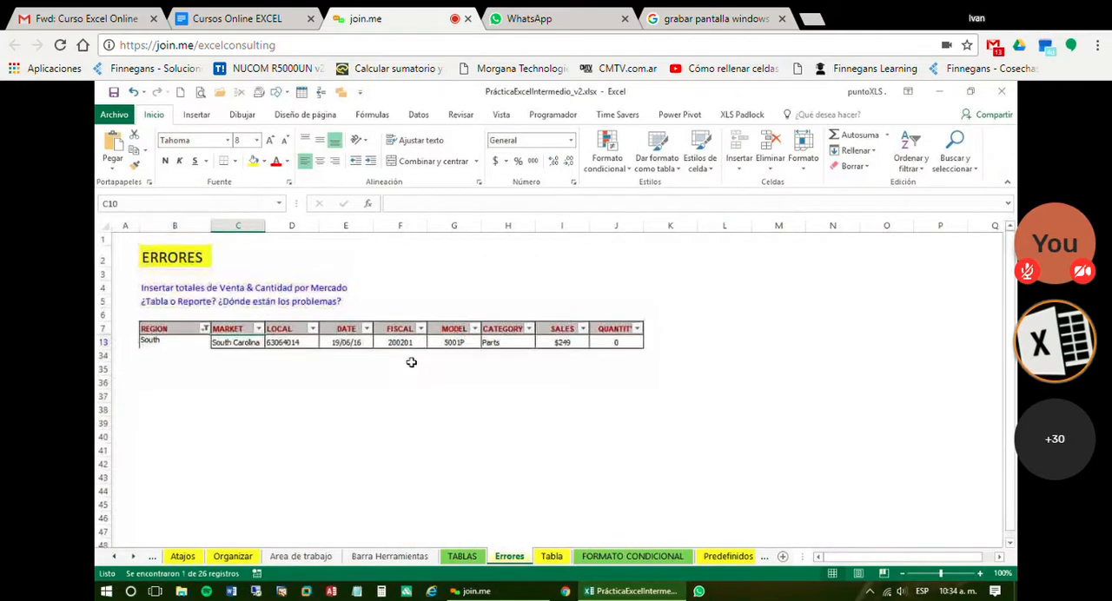
scroll(409, 363, down, 1)
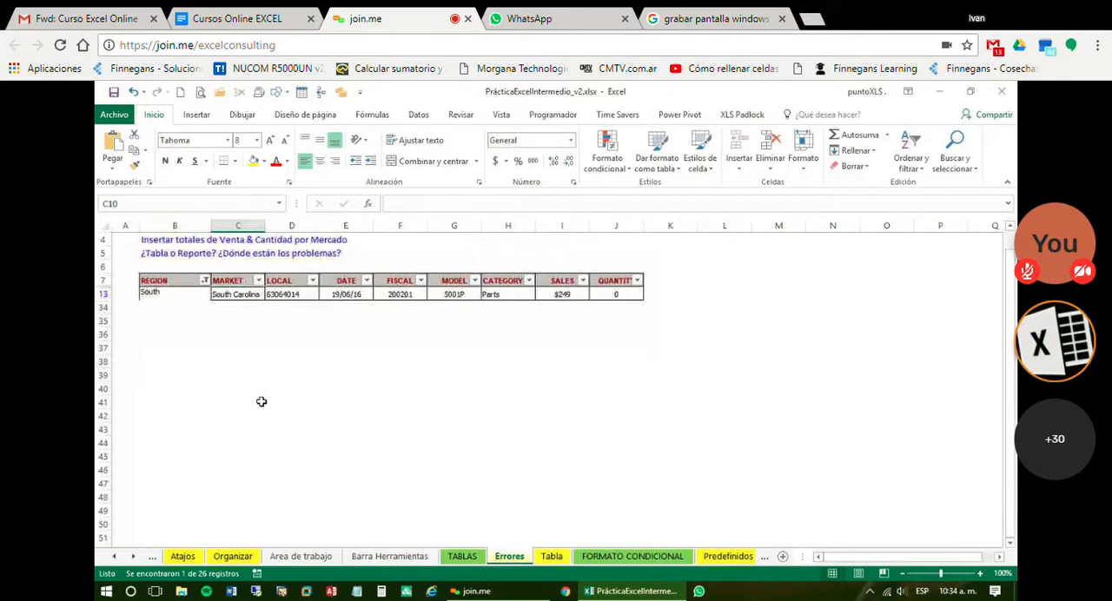
Reselect all REGION values in the filter to show every row of the table again
click(205, 281)
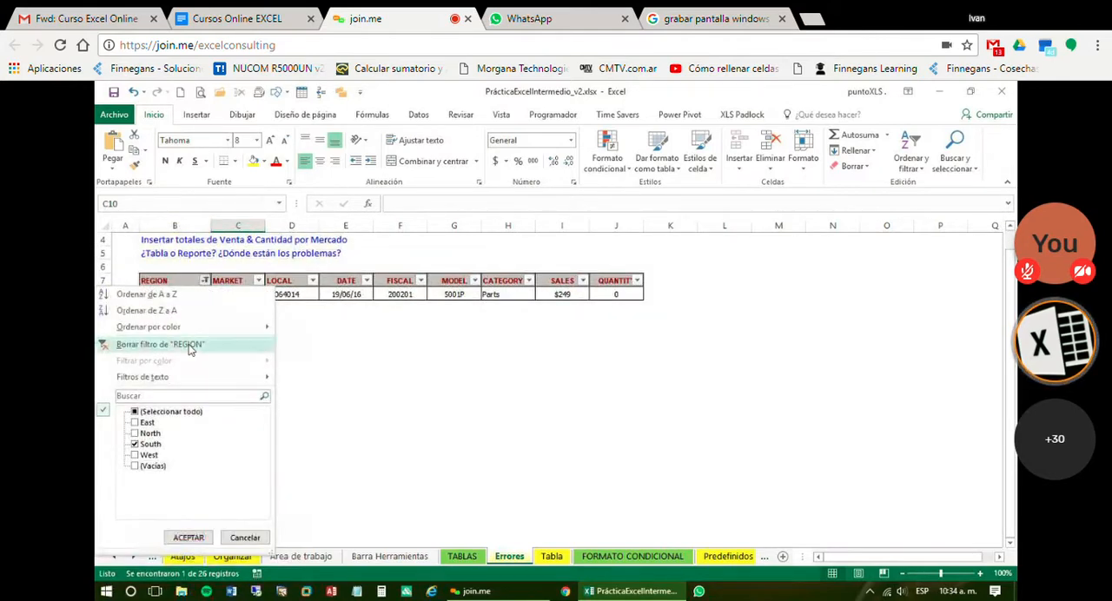
click(179, 412)
click(188, 537)
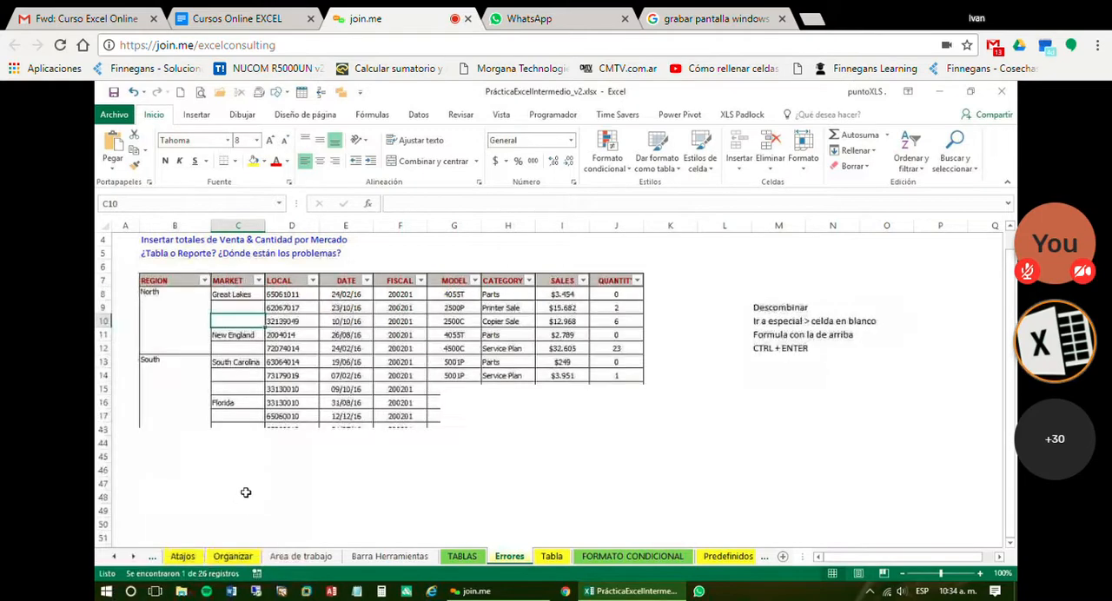
Merge and center the REGION cells of each region separately: North B8:B12, South B13:B19, West B20:B27 and East B28:B33
click(177, 377)
drag(180, 360, 182, 388)
drag(196, 296, 190, 444)
click(441, 162)
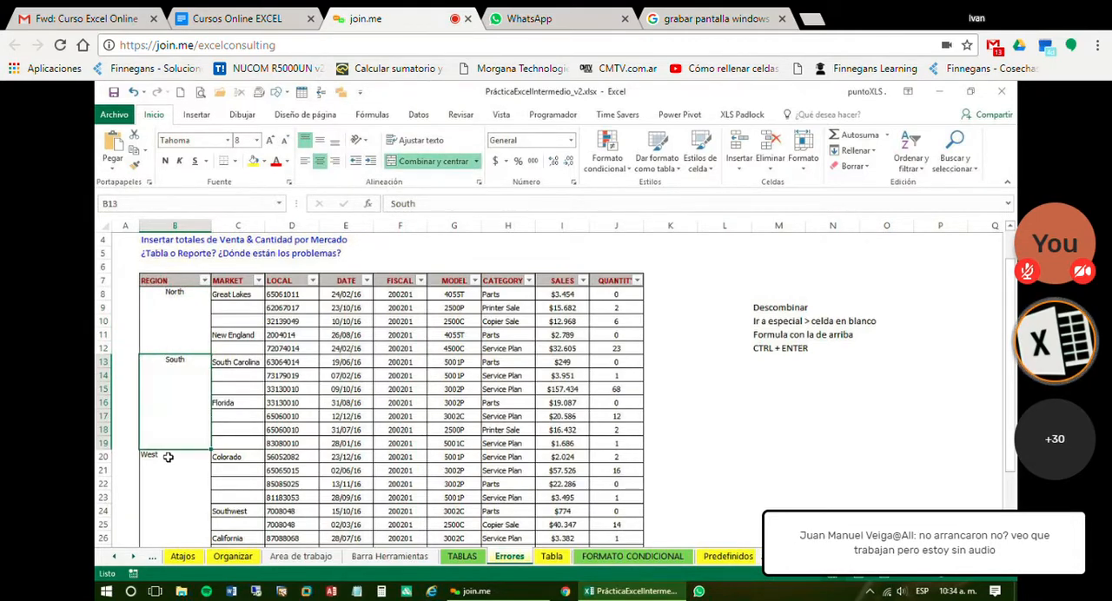
drag(167, 456, 172, 517)
click(437, 165)
scroll(192, 526, down, 2)
drag(170, 461, 174, 513)
click(434, 162)
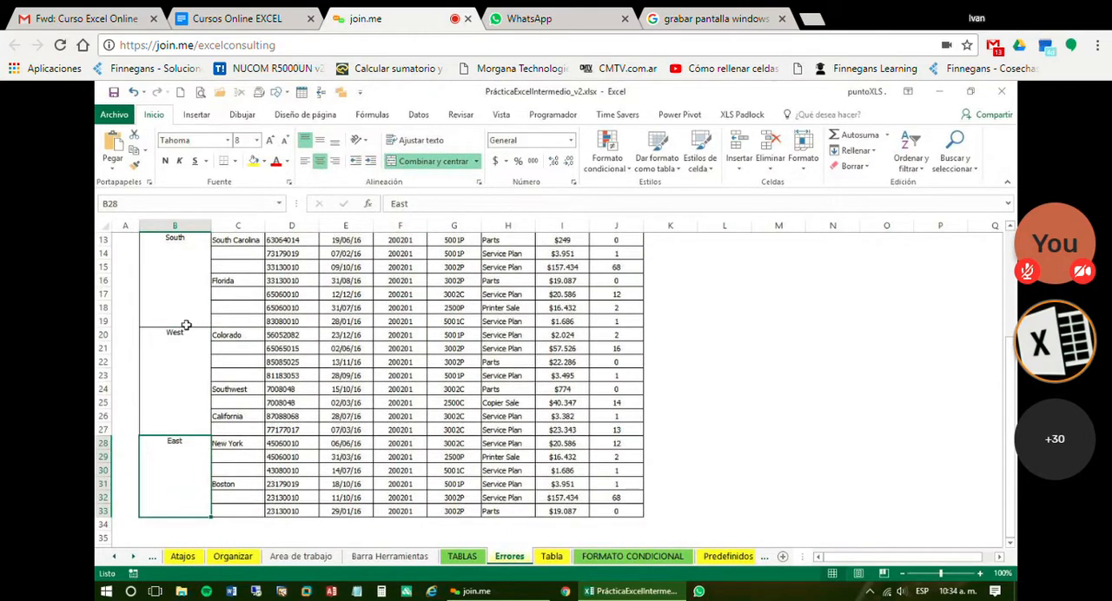
Left-align the merged region names across the REGION column
mouse_move(184, 323)
mouse_down()
mouse_move(180, 212)
mouse_move(179, 253)
mouse_move(189, 251)
mouse_up()
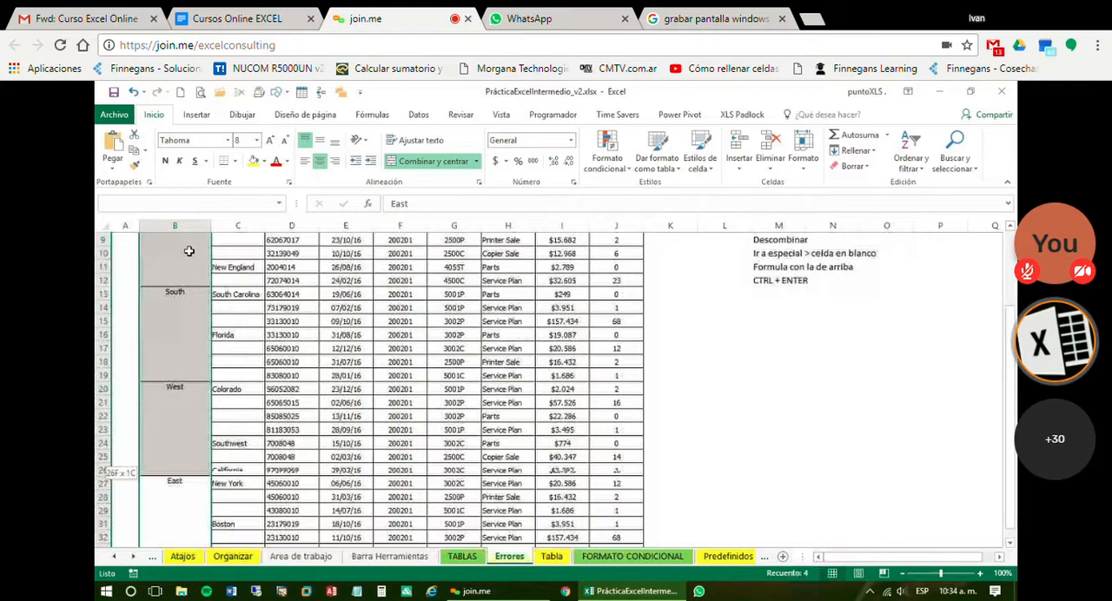
click(305, 161)
click(293, 281)
scroll(306, 333, up, 2)
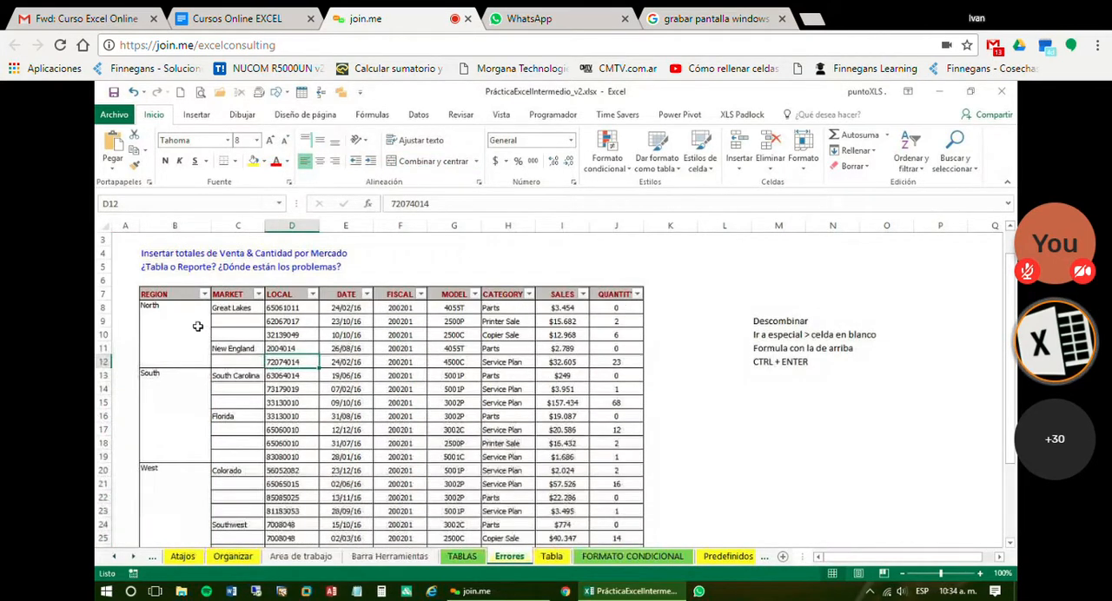
Check which cell references the merged North and South blocks use in the REGION column
click(197, 325)
click(188, 419)
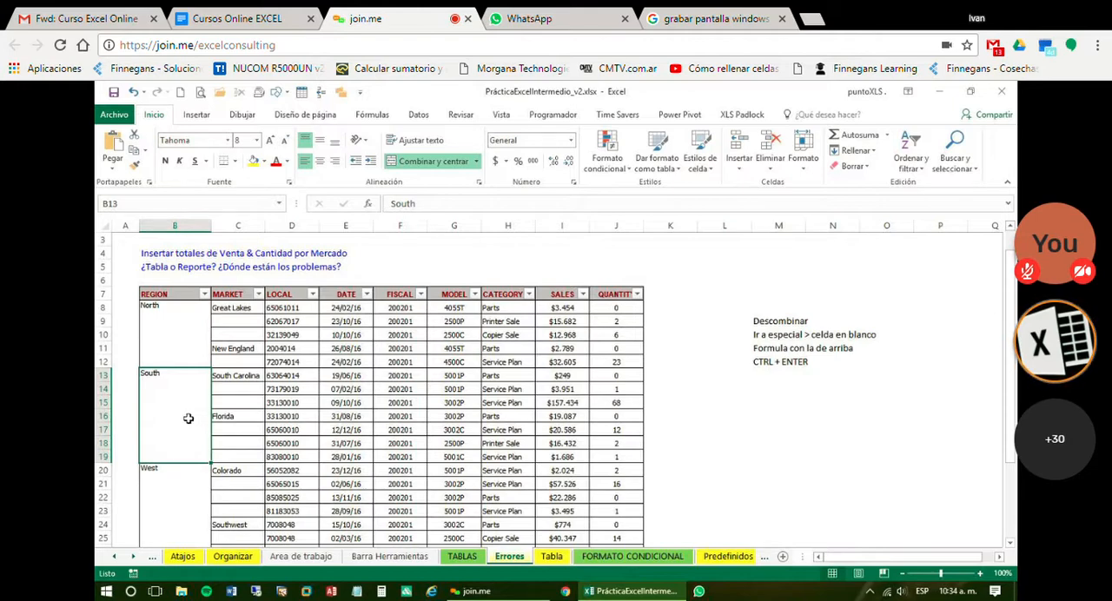
click(123, 206)
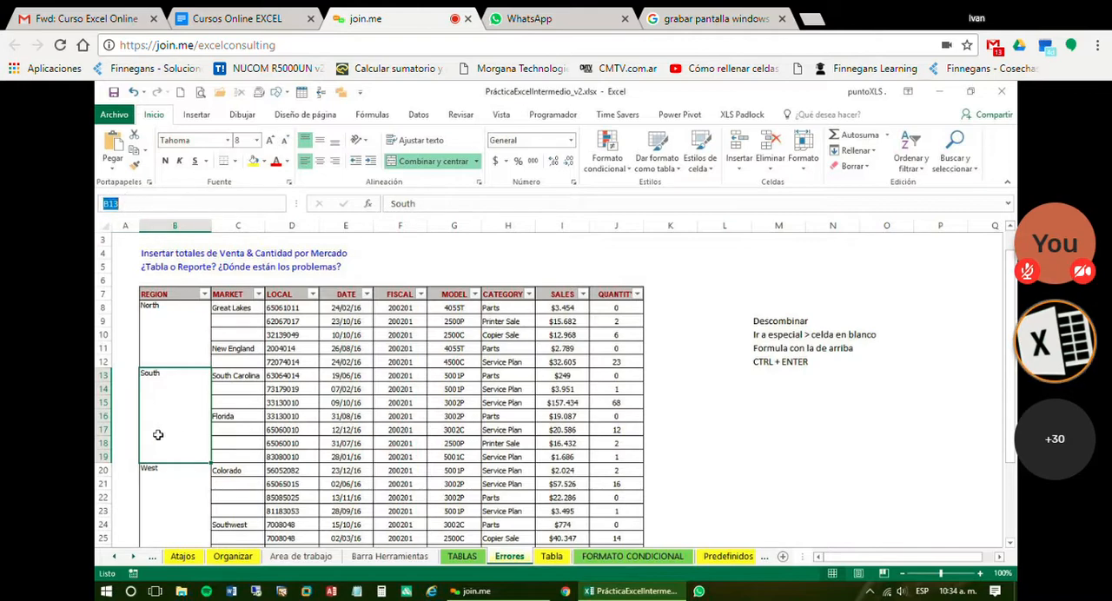
click(172, 374)
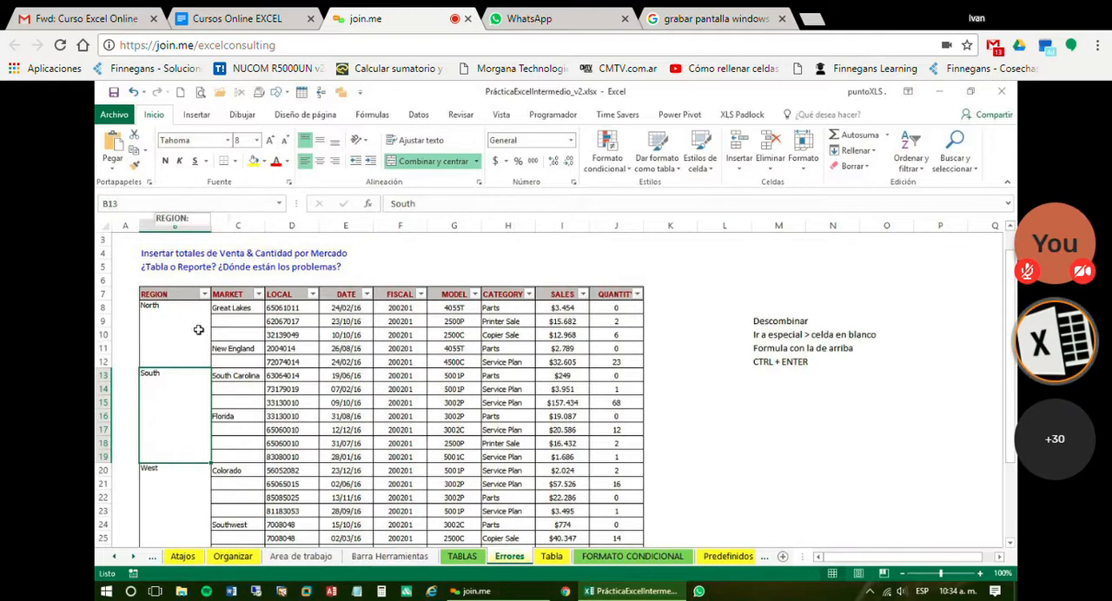
click(230, 403)
click(192, 410)
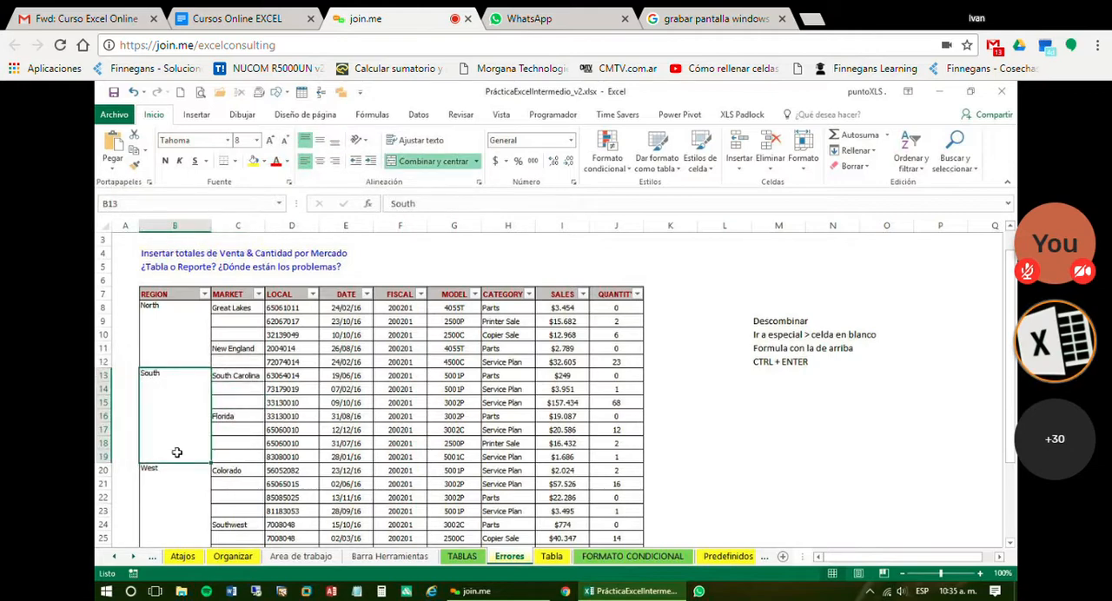
click(204, 296)
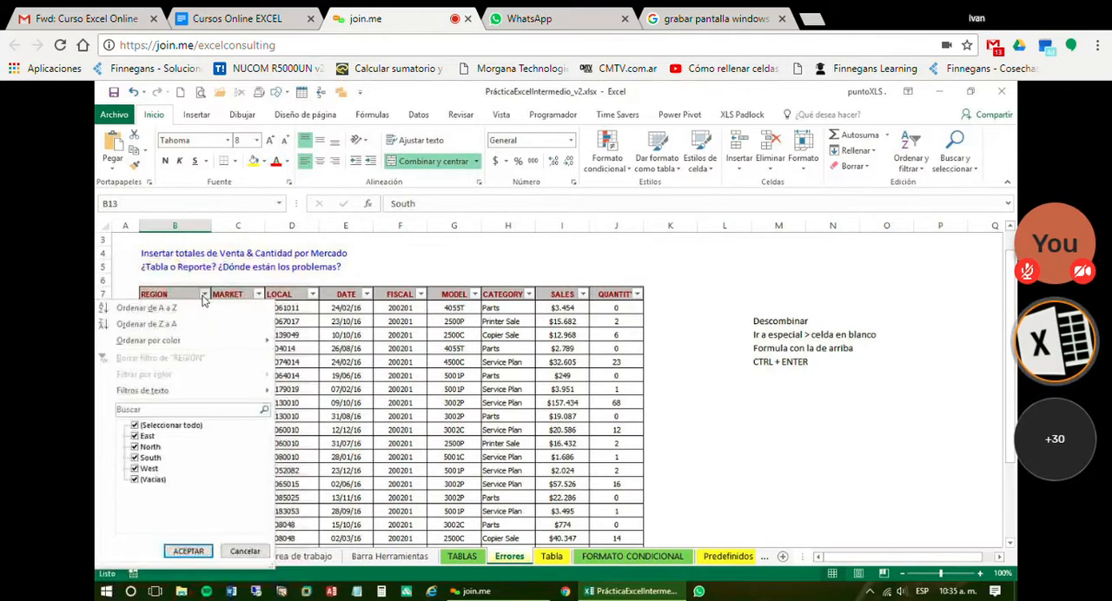
click(173, 425)
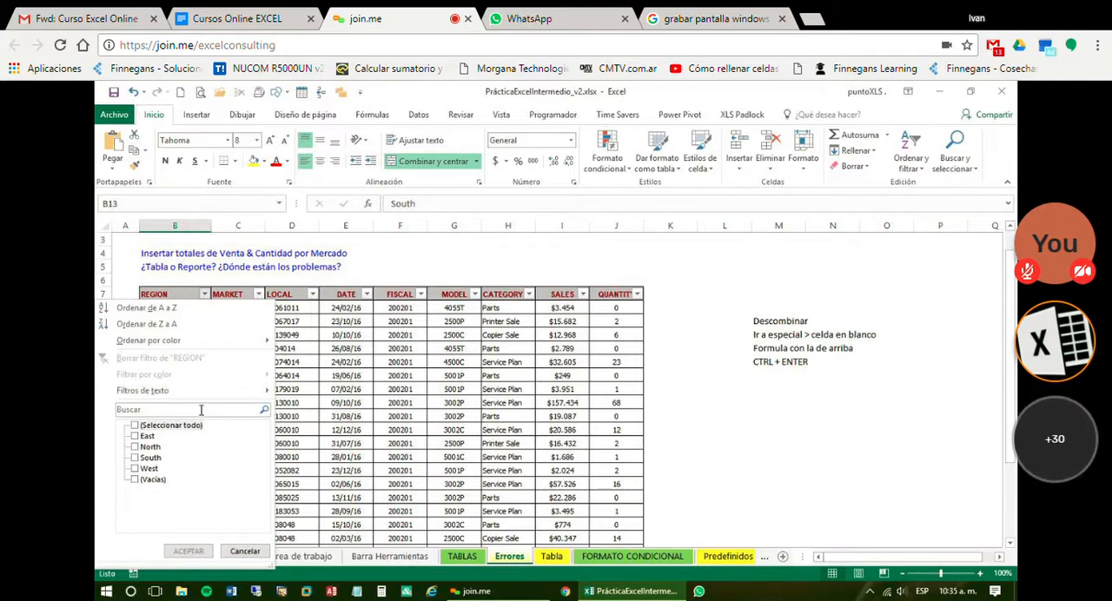
mouse_move(174, 391)
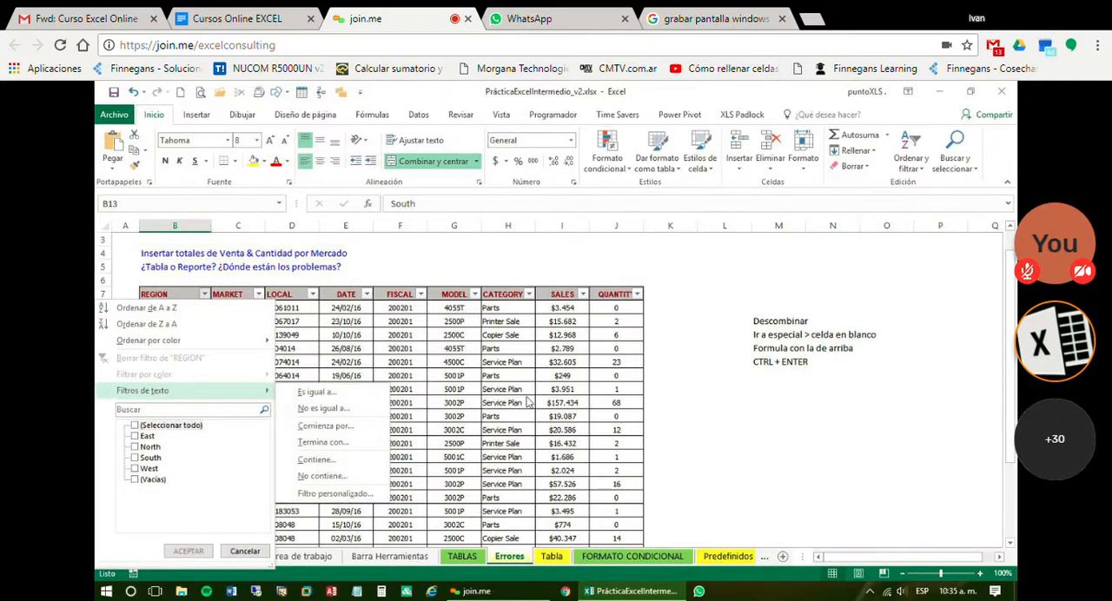
key(Escape)
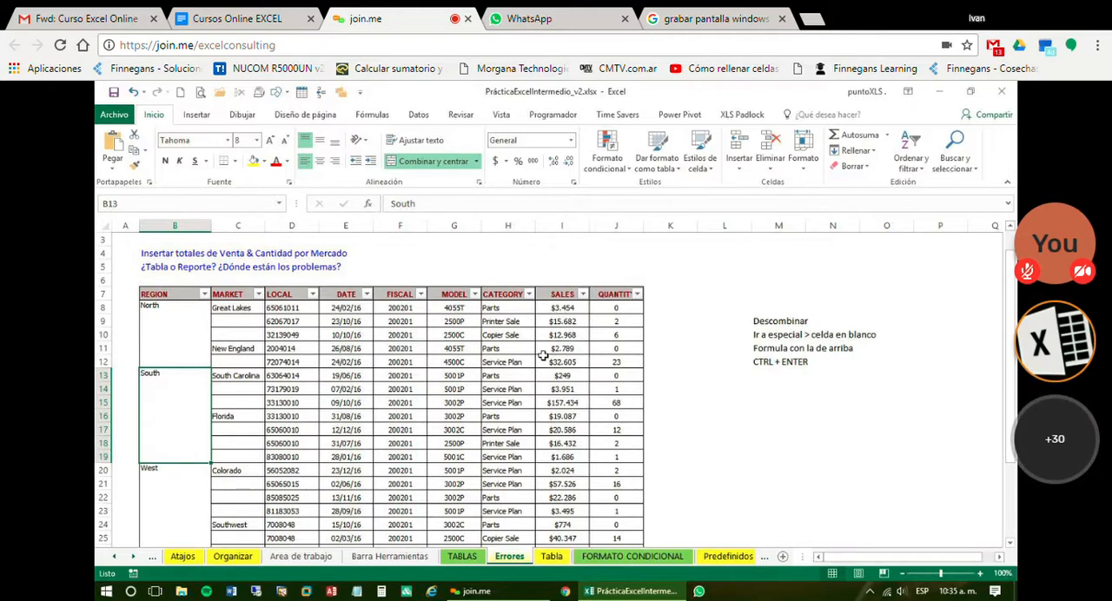
Examine the cell reference and content of the merged North, South and West blocks in the REGION column
click(176, 324)
click(188, 398)
click(178, 492)
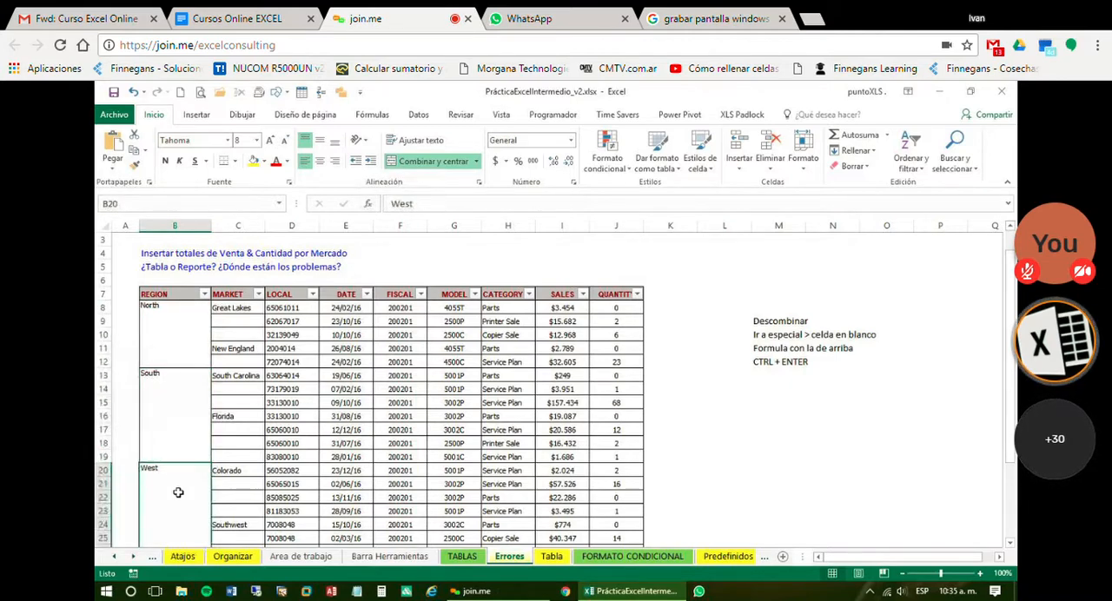
click(185, 331)
click(181, 391)
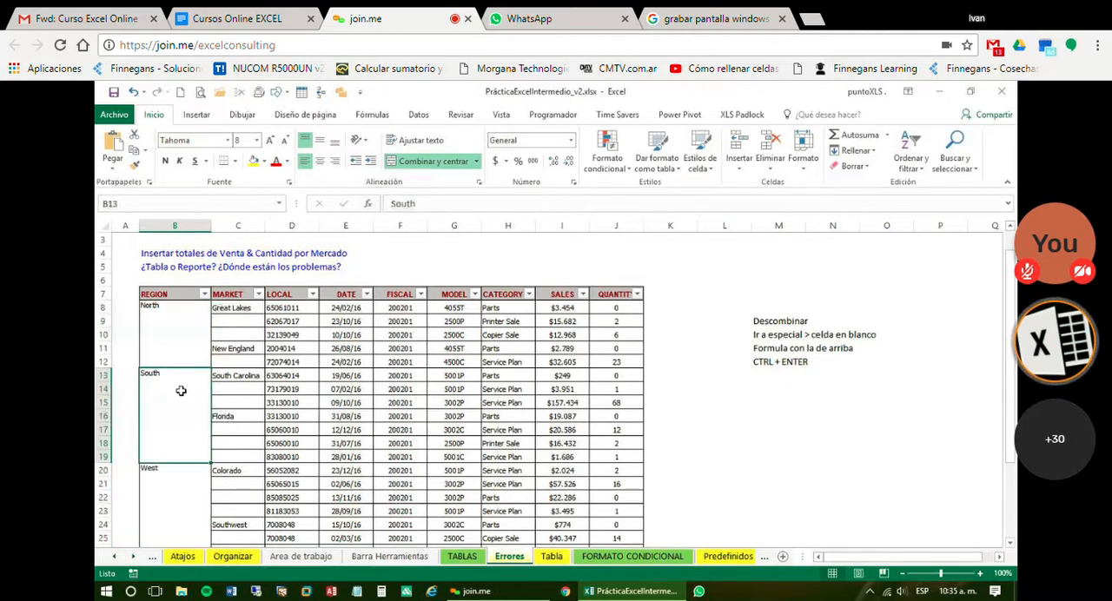
click(162, 312)
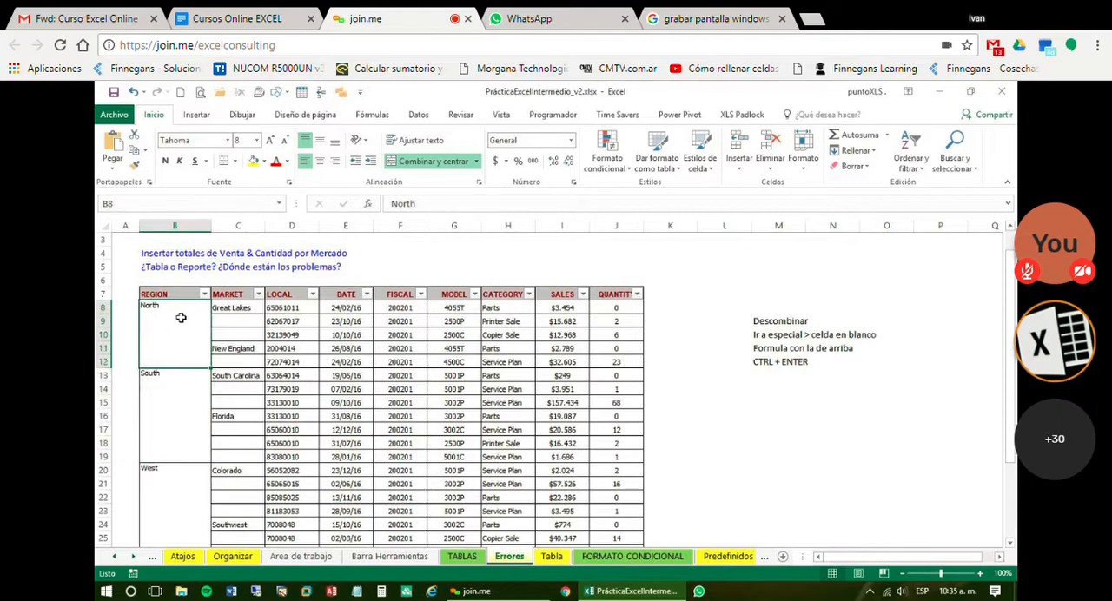
click(169, 404)
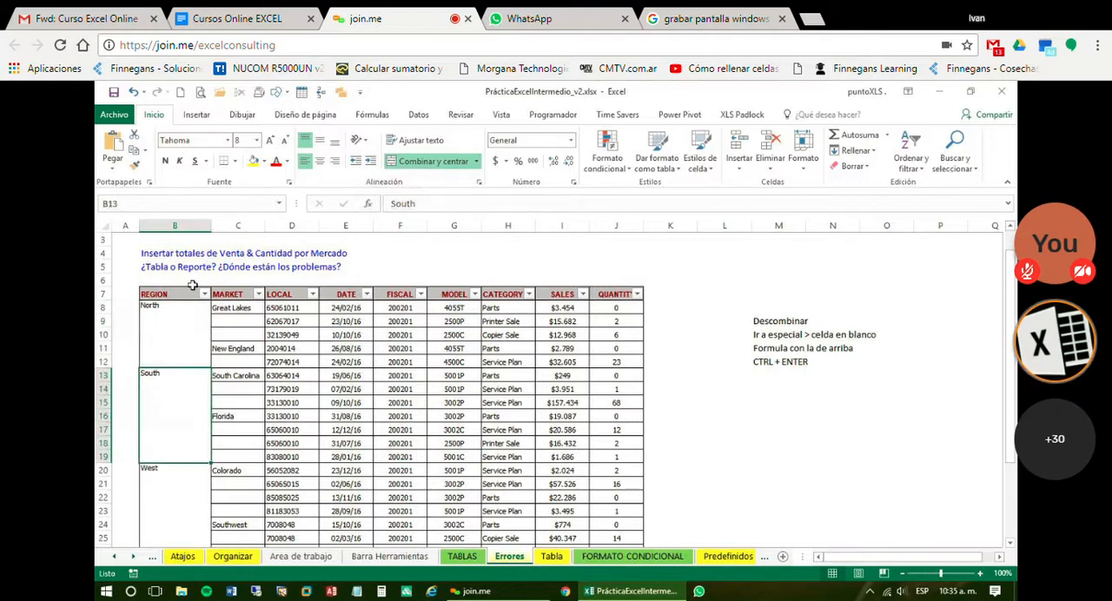
Filter the table by REGION, keeping only South, to test filtering on merged cells
click(204, 294)
click(136, 425)
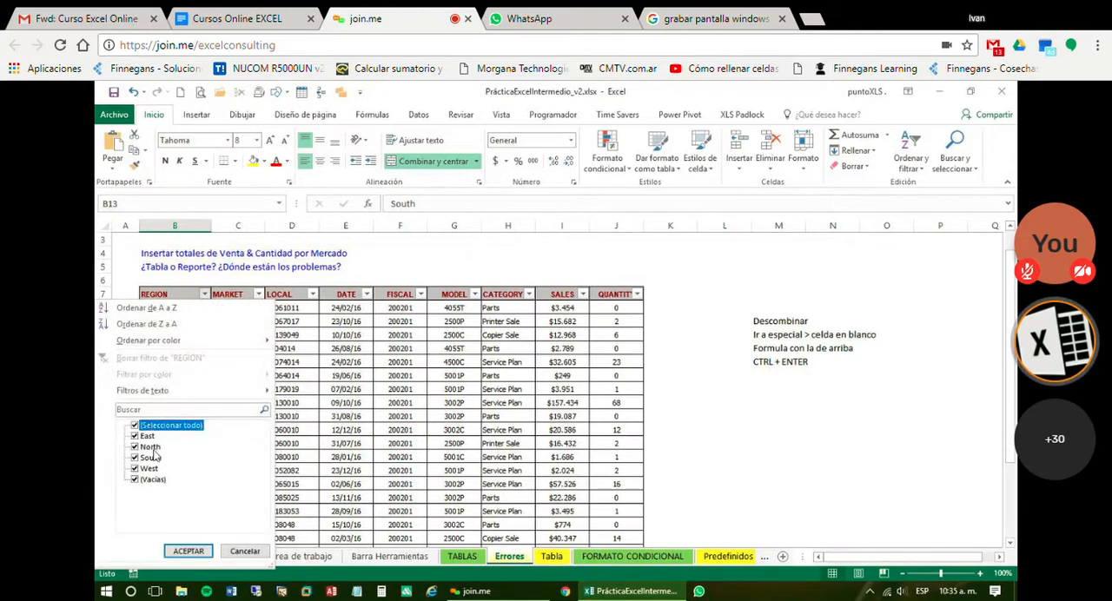
click(136, 457)
click(187, 551)
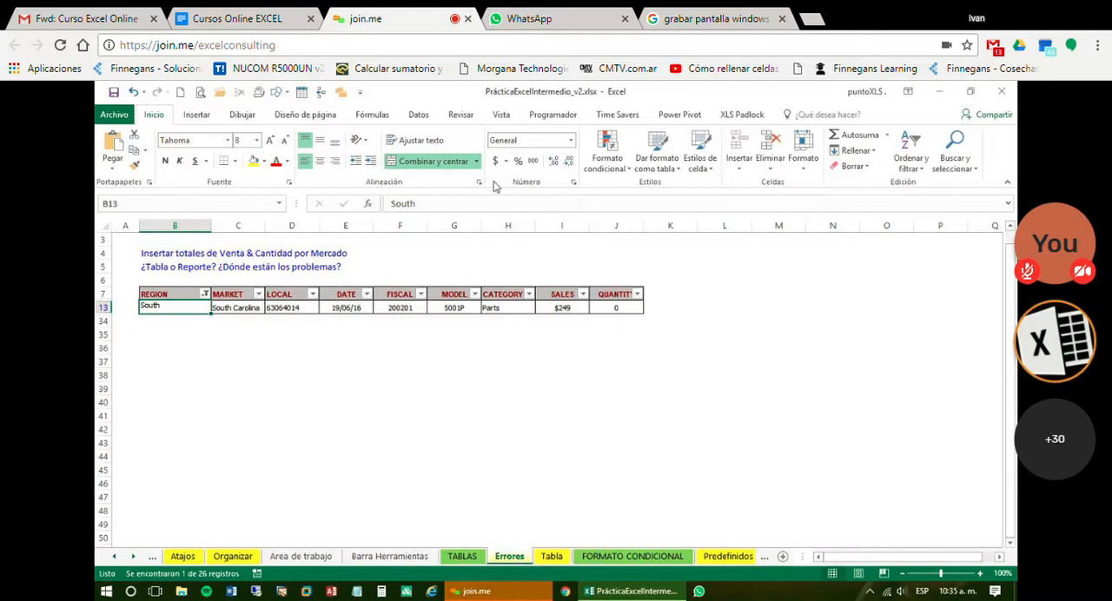
Restore all rows by selecting every value in the REGION filter
click(207, 294)
click(206, 294)
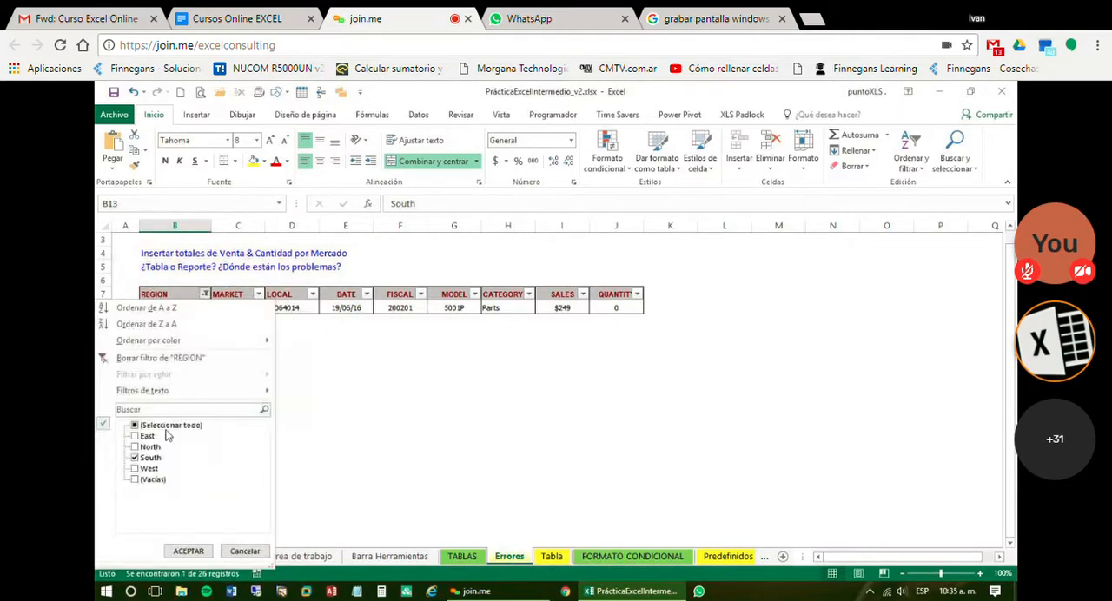
click(165, 425)
click(188, 550)
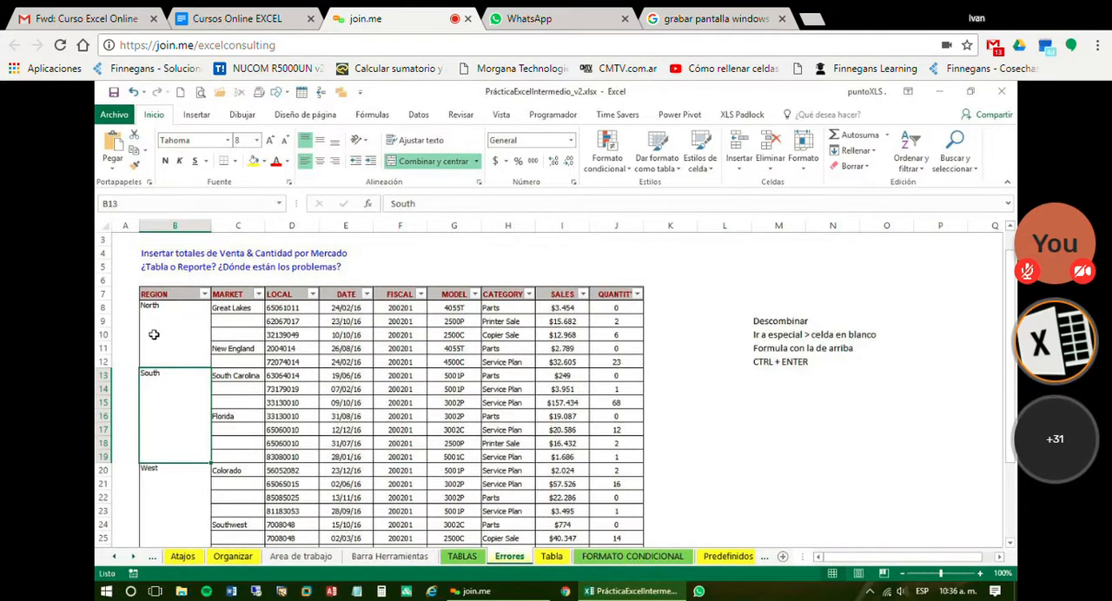
Review the merged North, South and West blocks and the correction notes beside the table in K9:O17
click(178, 313)
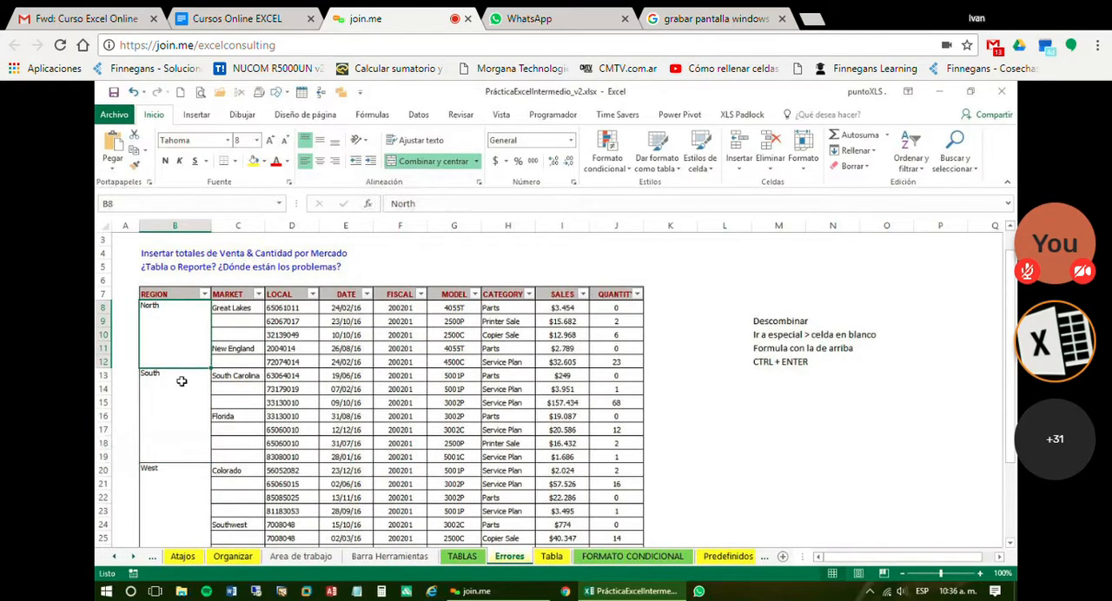
click(182, 381)
click(168, 496)
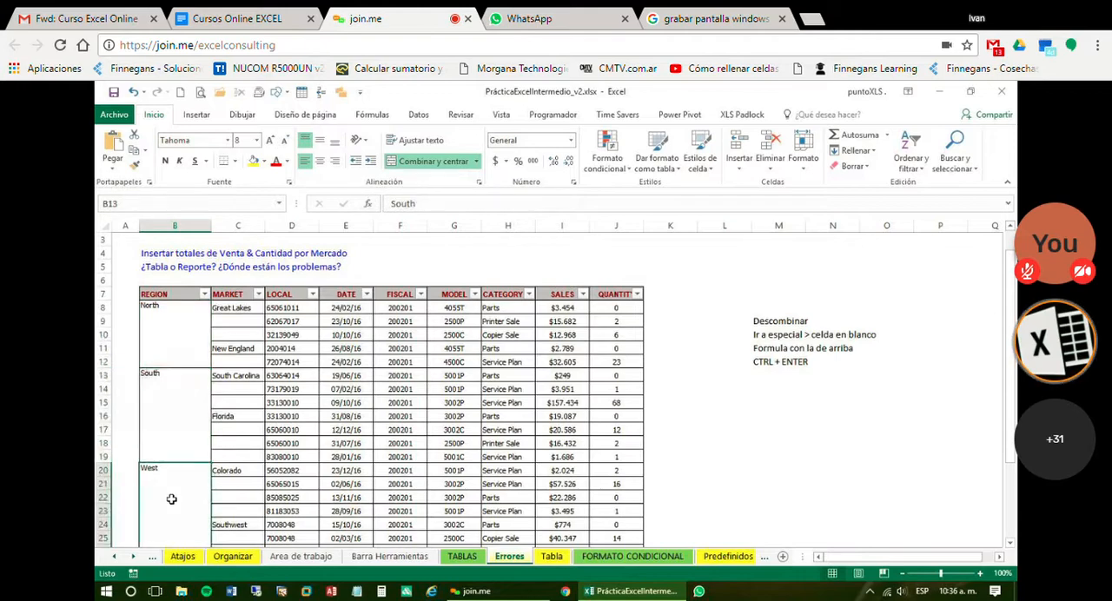
click(167, 335)
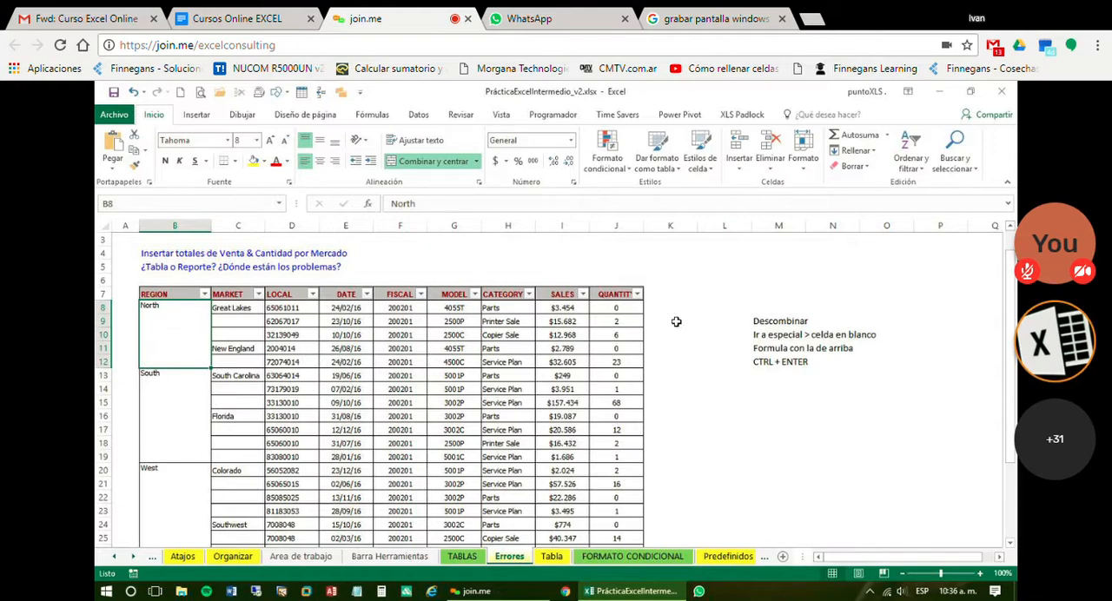
drag(665, 323, 888, 428)
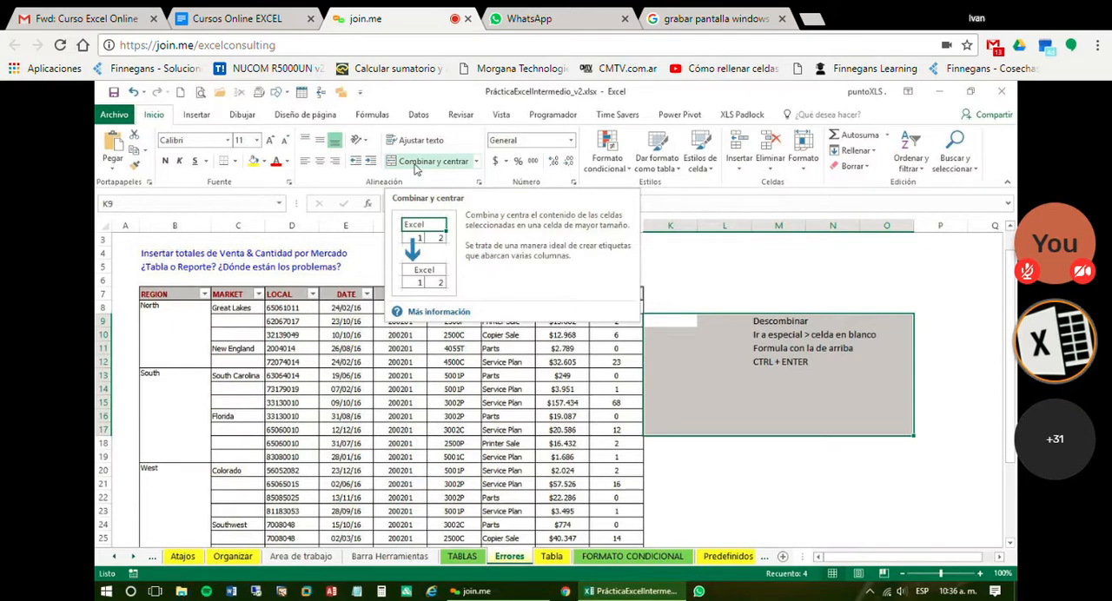
Examine the merged North block in the REGION column against the Descombinar note and the regions listed further down the table
click(399, 389)
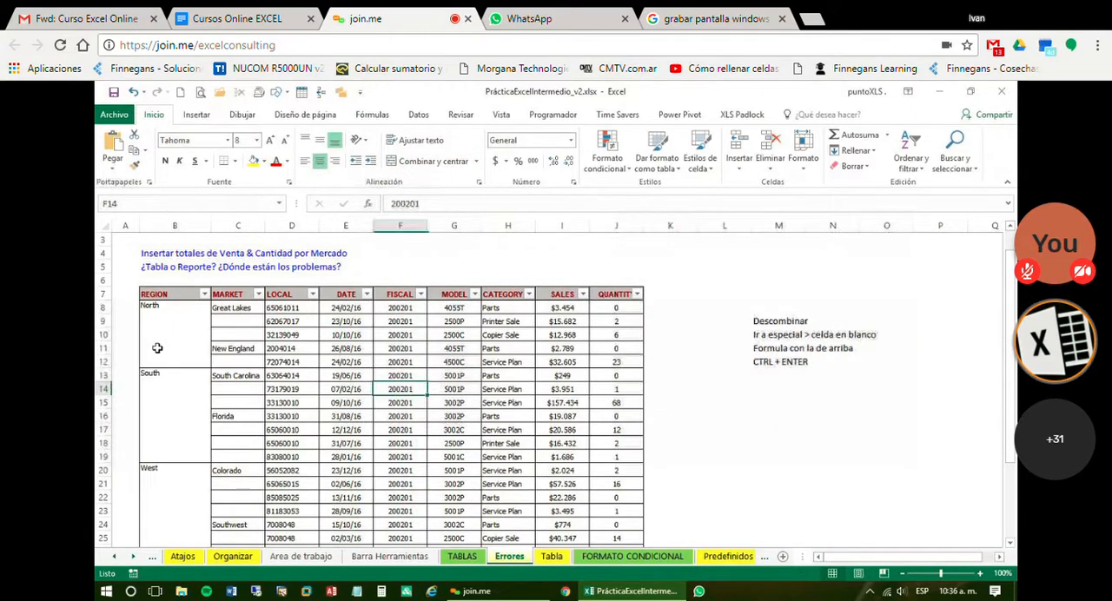
click(173, 306)
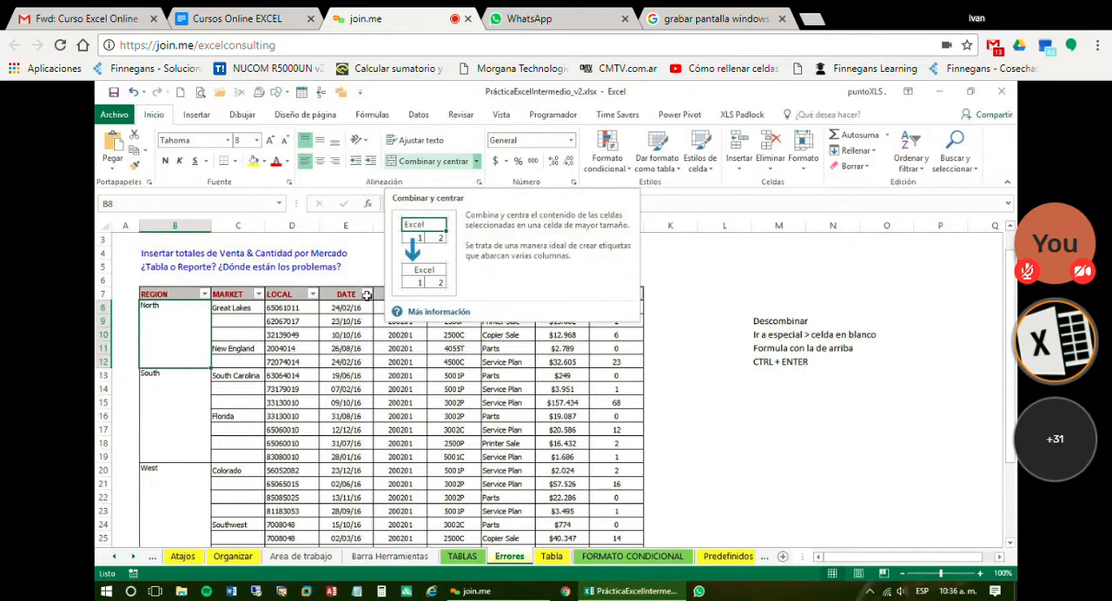
scroll(776, 251, down, 2)
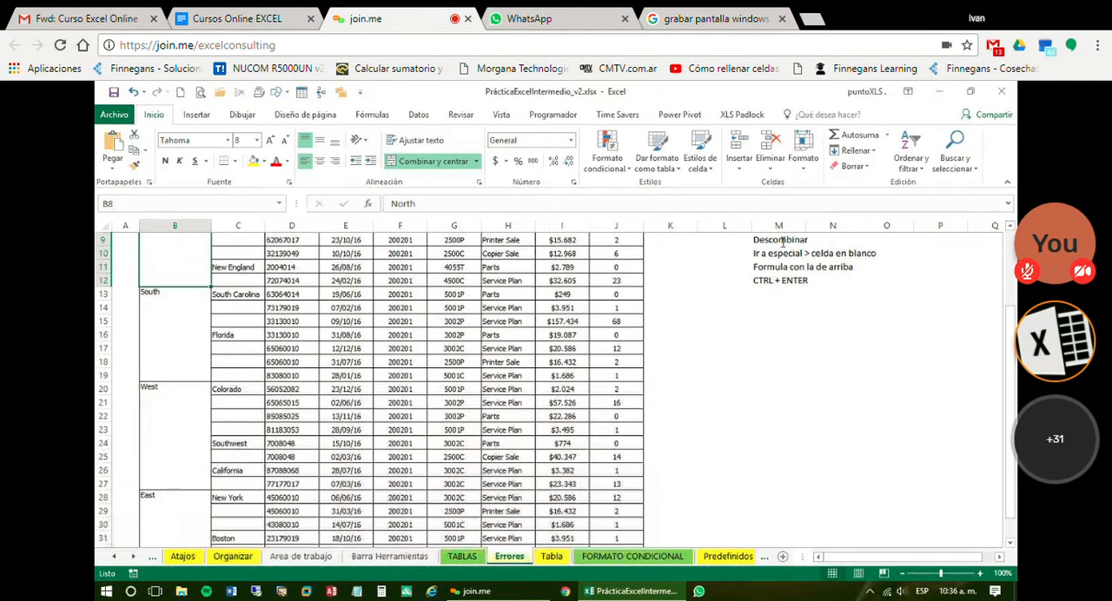
scroll(776, 251, up, 2)
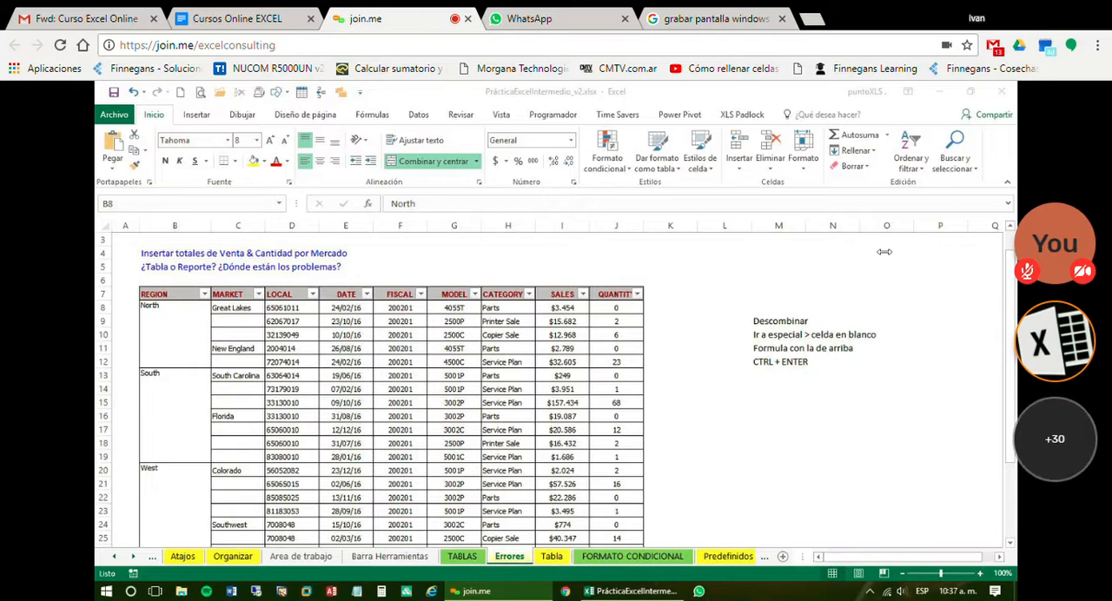
Close the Google search and WhatsApp browser tabs, keeping the join.me session open
click(782, 18)
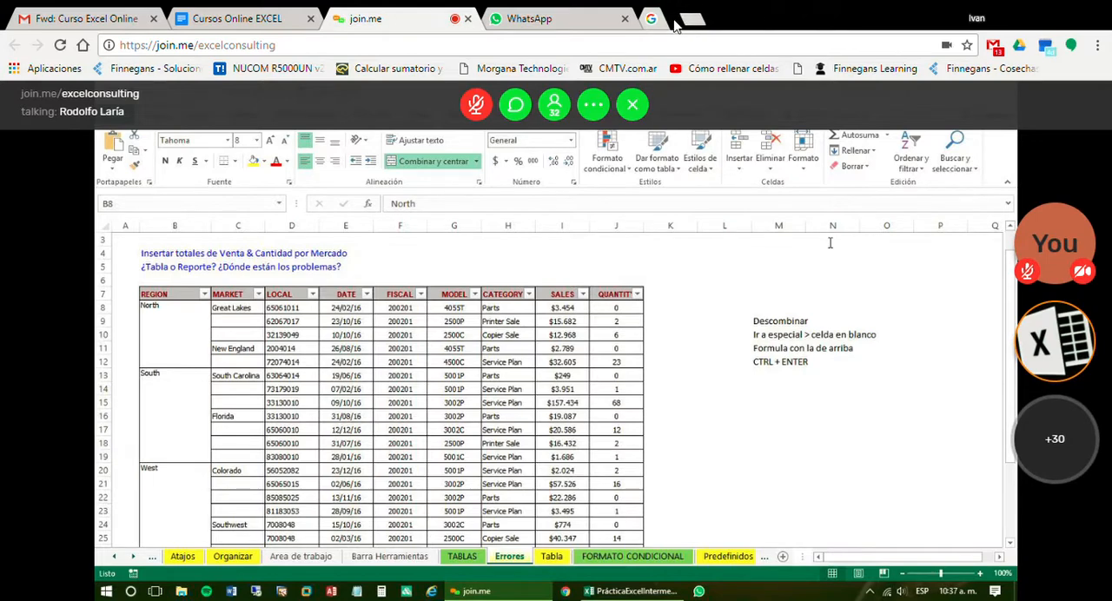
click(624, 18)
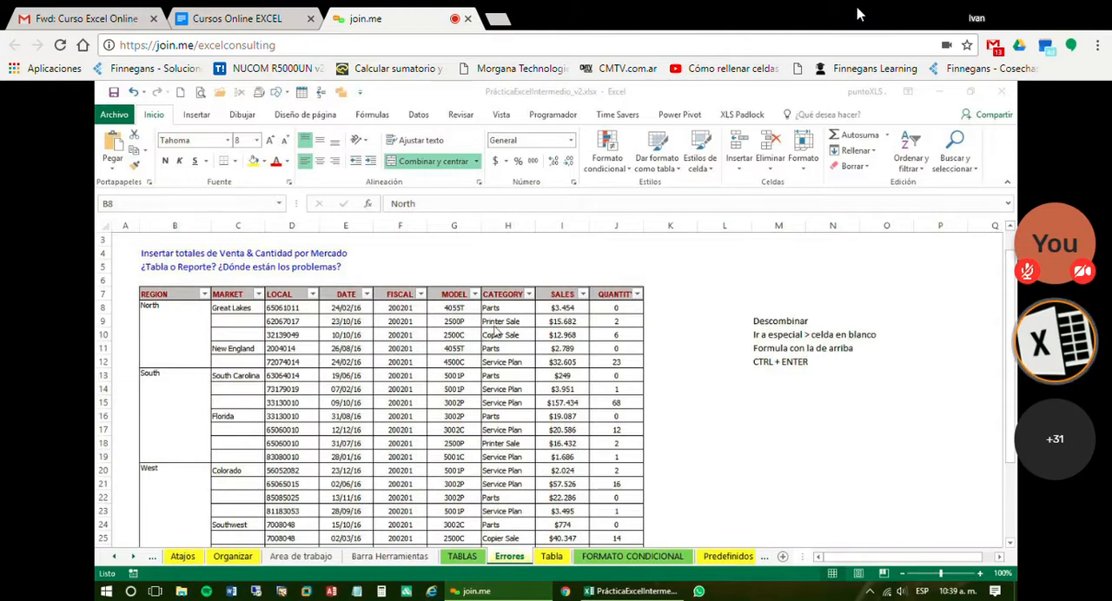
Compare filled cells H9 and I9 with blank MARKET cell C9, the merged North block and the MARKET range C8:C18
click(498, 331)
click(493, 321)
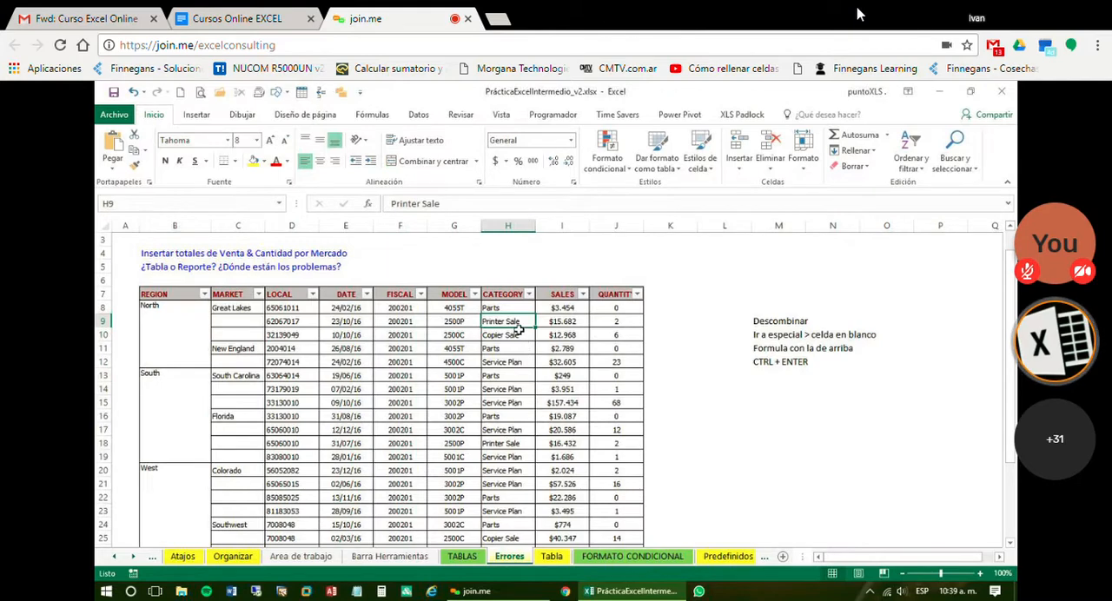
click(574, 322)
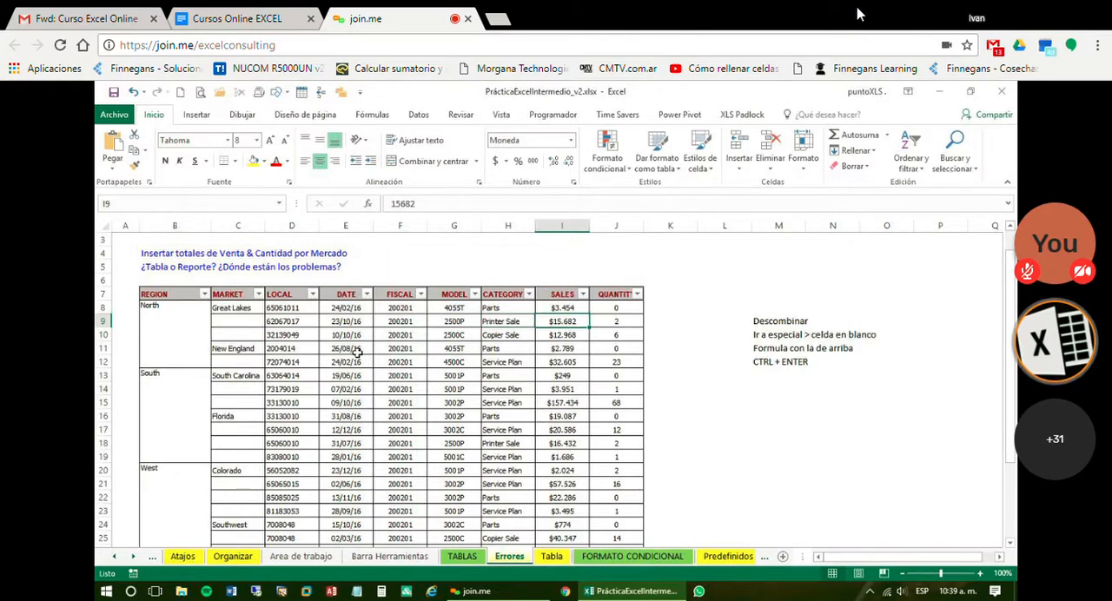
click(238, 321)
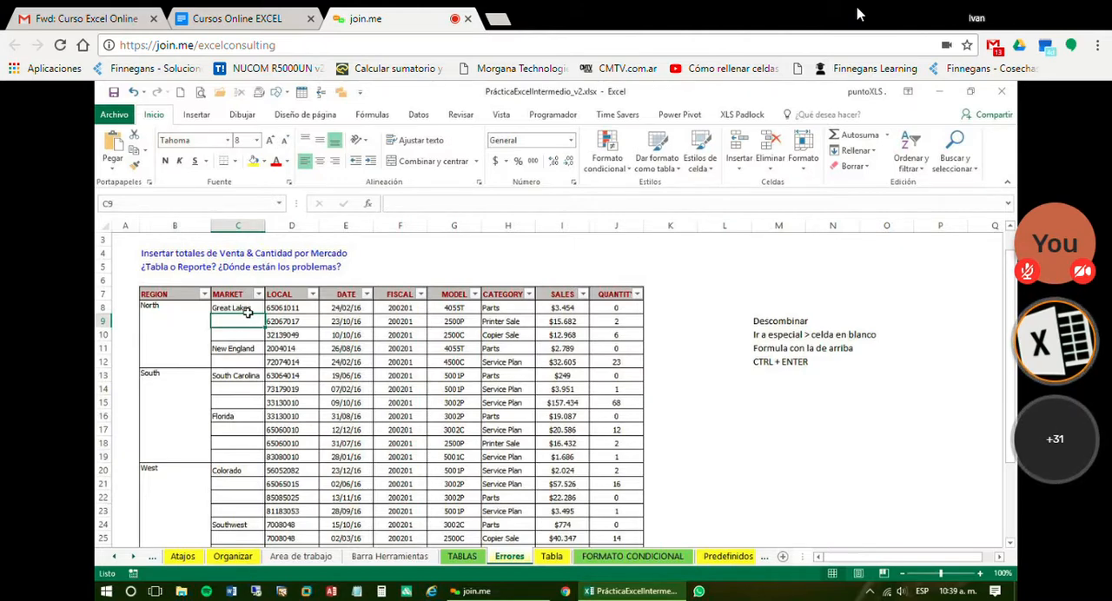
click(183, 342)
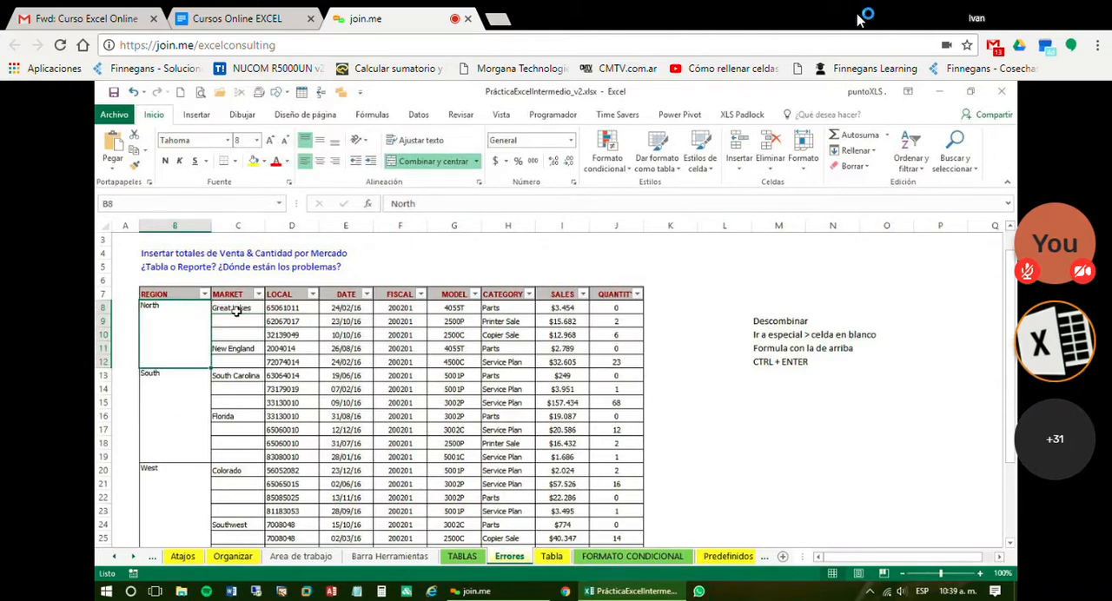
drag(235, 311, 244, 443)
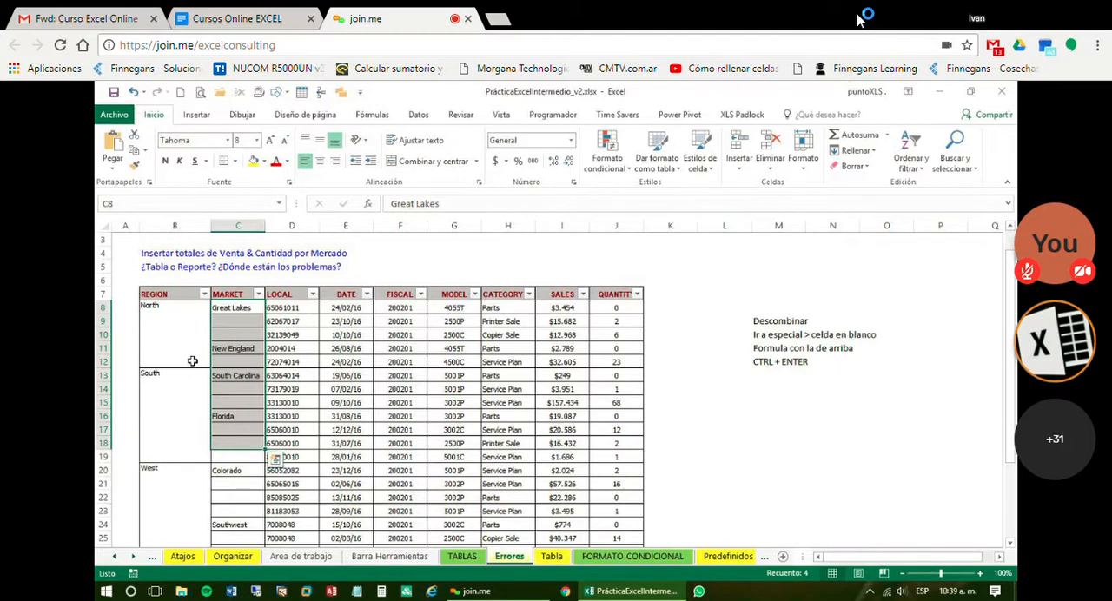
Unmerge all the REGION blocks from North through East in B8:B33
scroll(193, 362, down, 1)
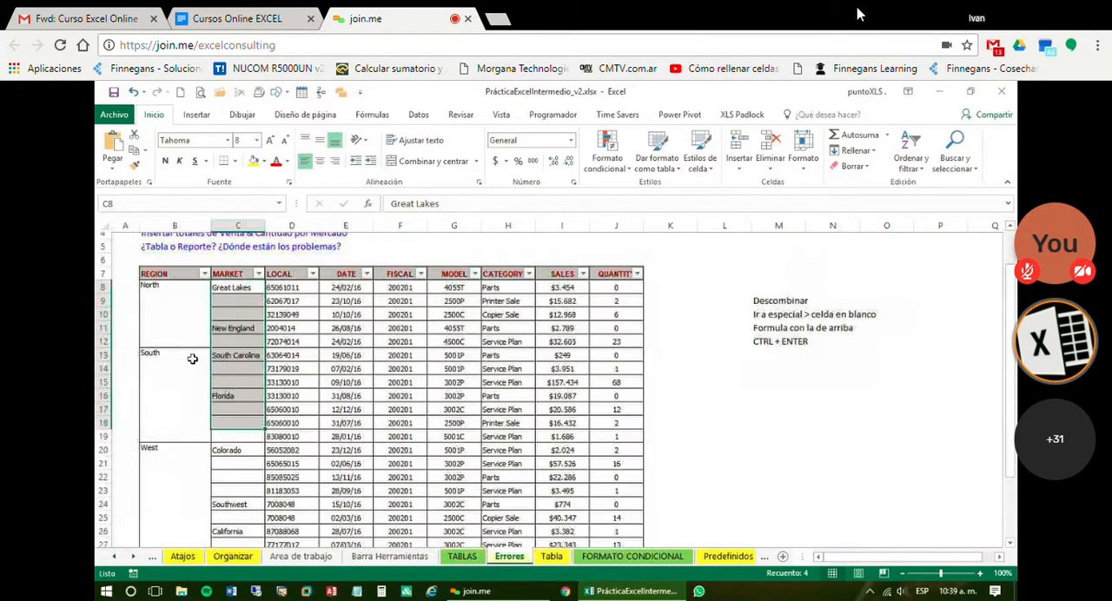
drag(171, 271, 169, 543)
scroll(273, 378, down, 1)
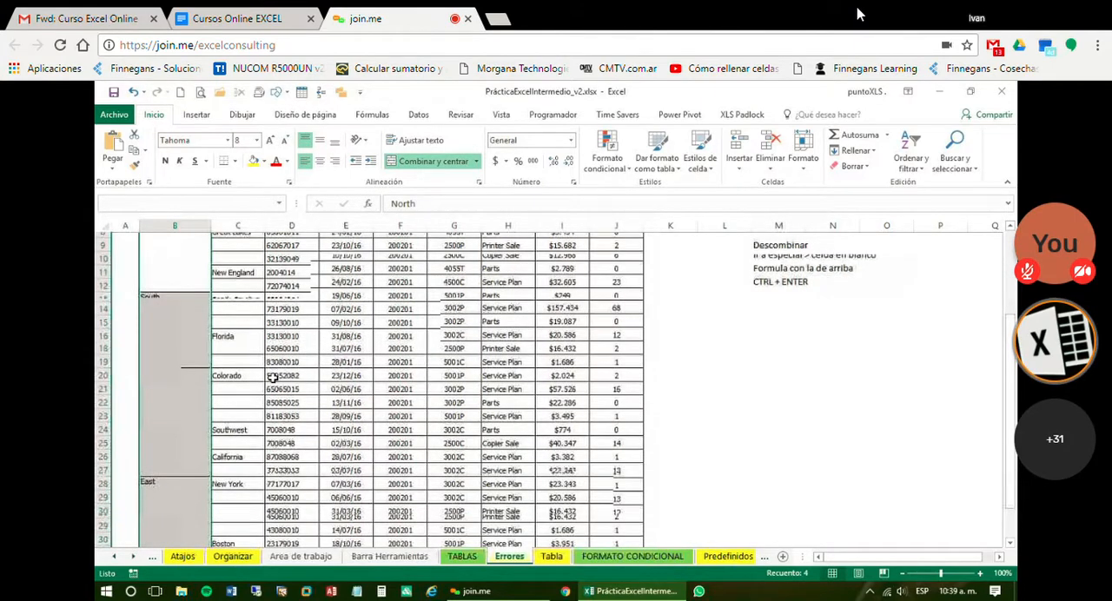
scroll(218, 365, up, 2)
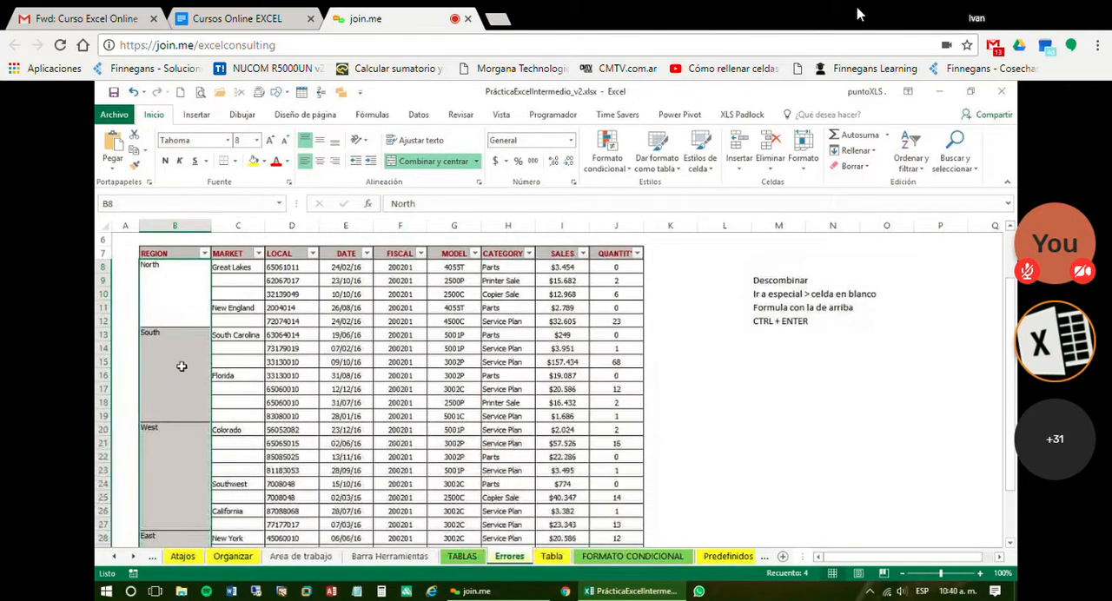
scroll(179, 365, down, 4)
scroll(182, 421, up, 5)
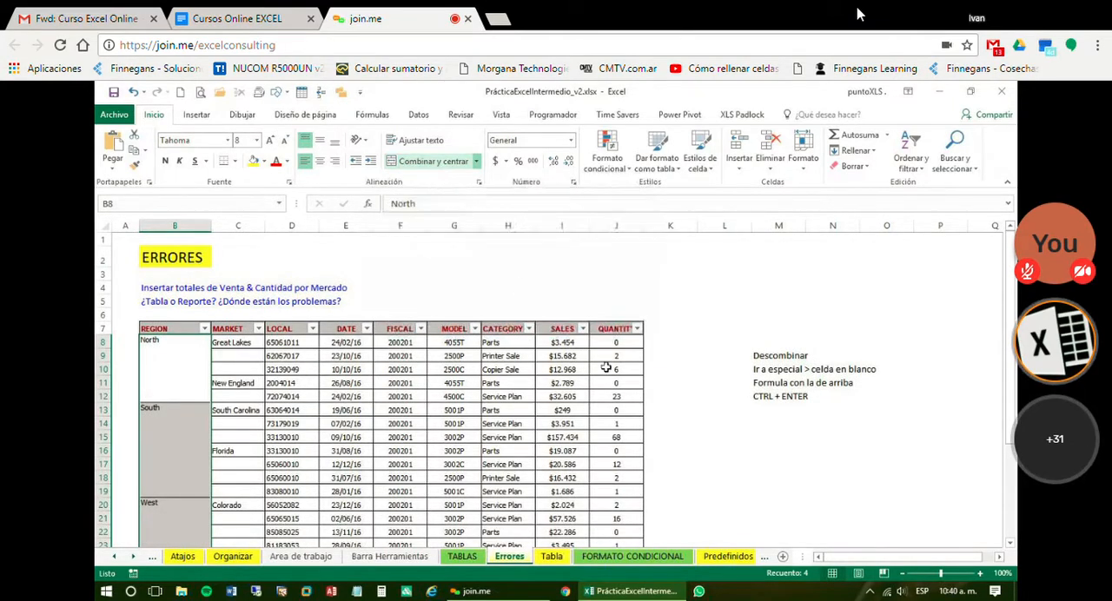
click(436, 166)
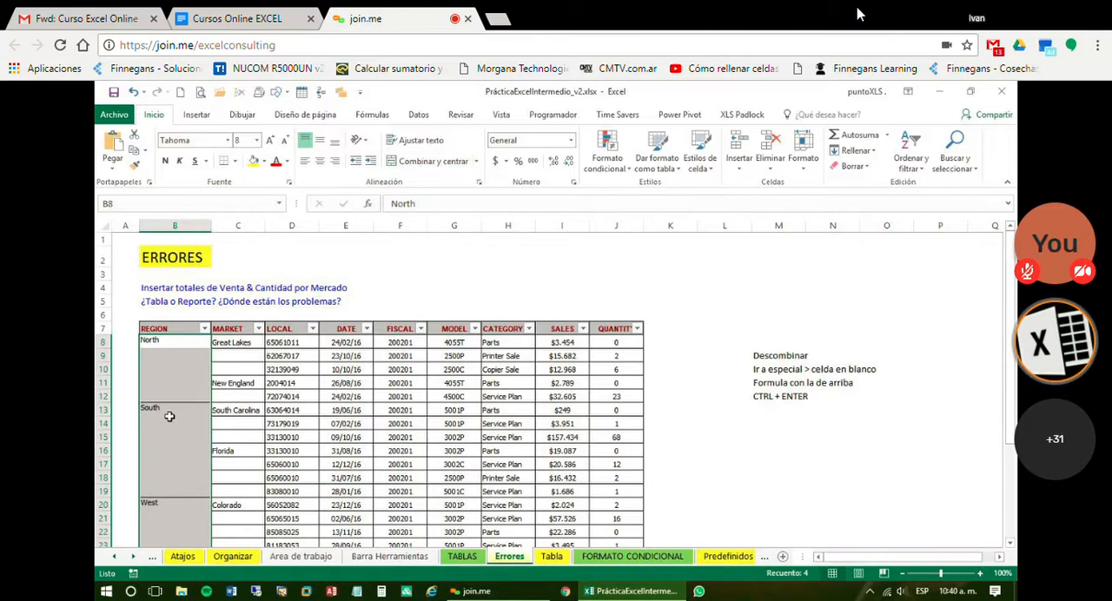
Check the contents of the individual unmerged cells B8:B12 in the North group
click(181, 347)
key(Down)
key(Down)
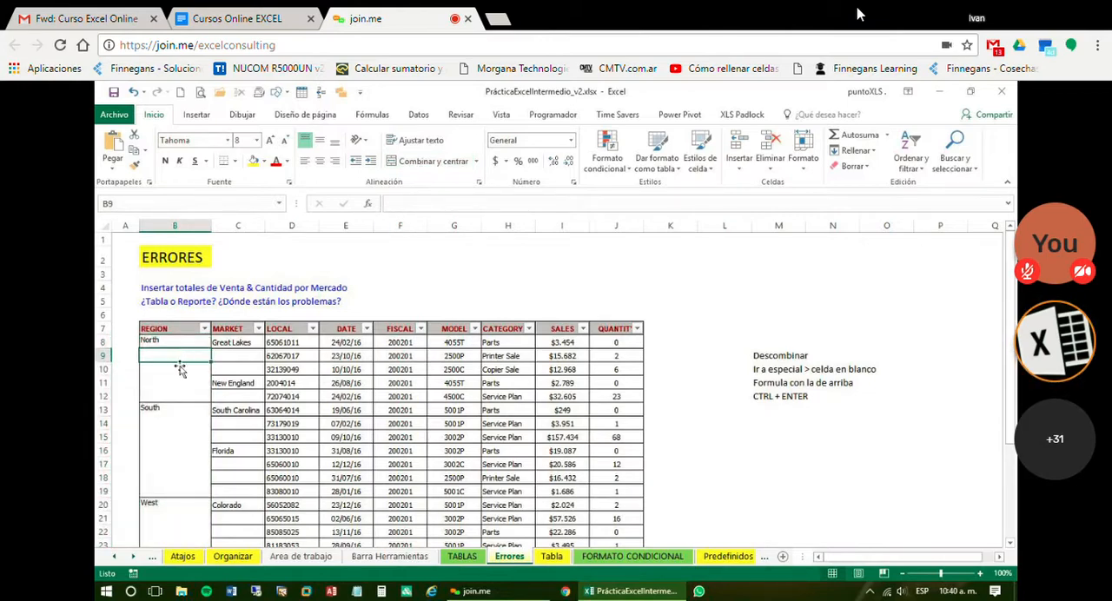
click(178, 393)
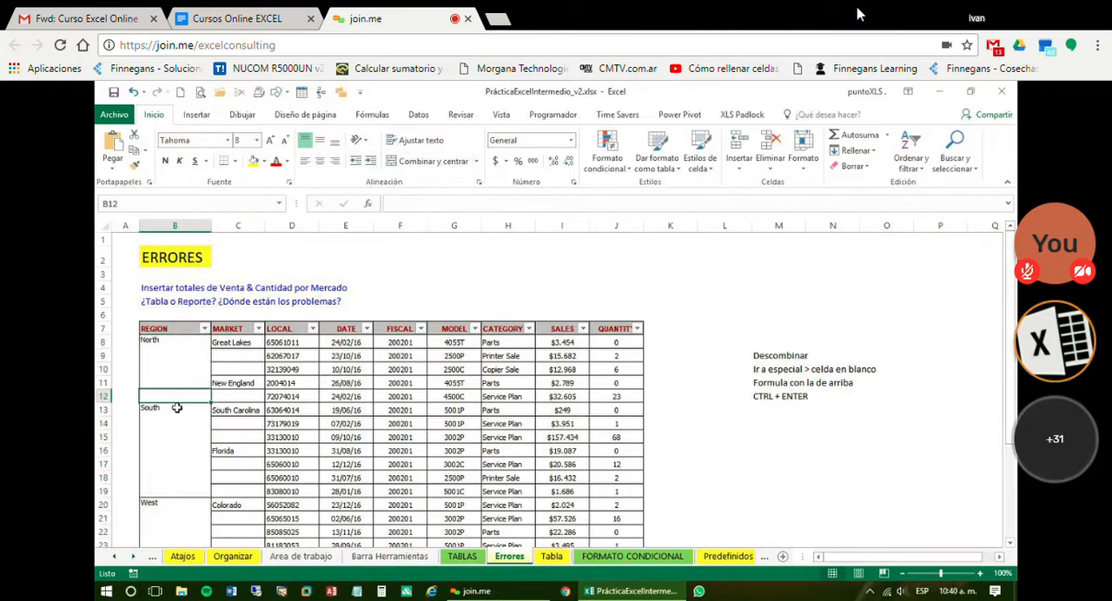
click(182, 381)
click(183, 368)
click(184, 355)
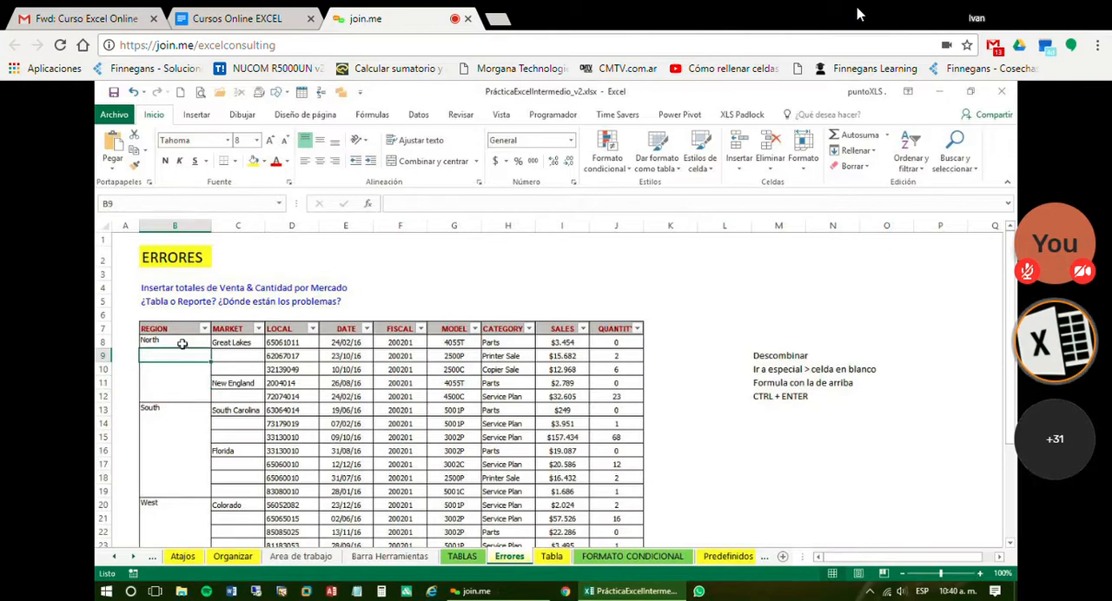
click(183, 343)
Check the individual REGION cells below South, West and East for content
scroll(192, 421, down, 4)
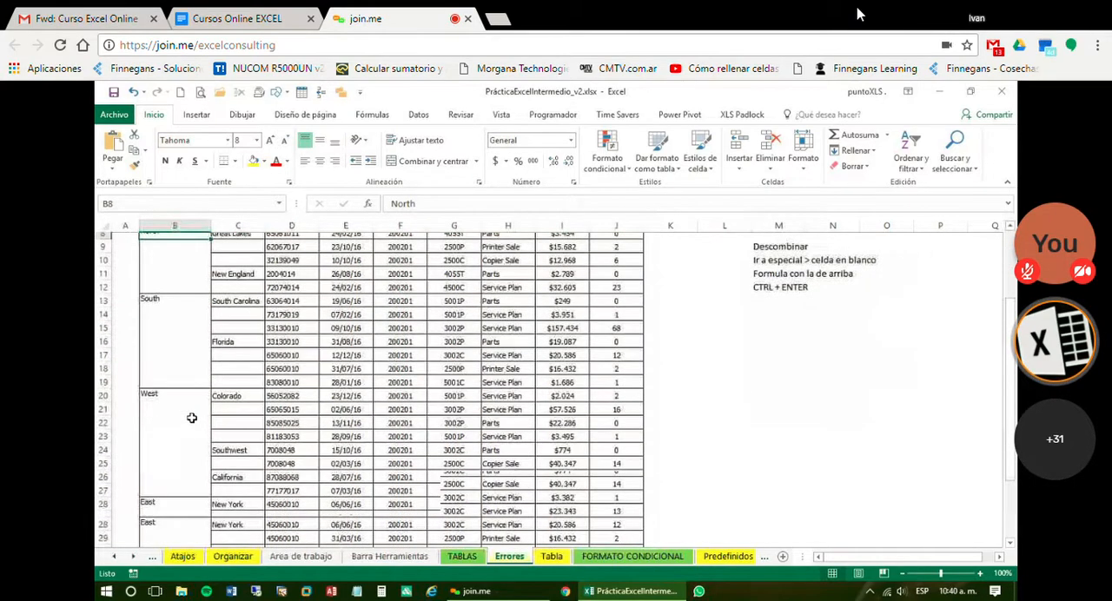
click(174, 346)
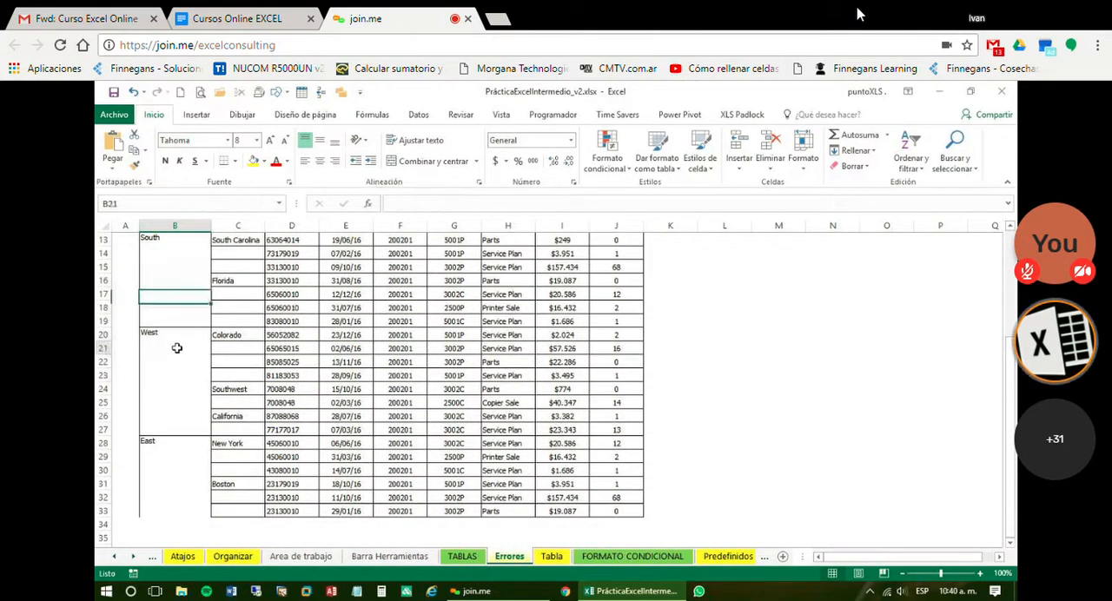
click(171, 366)
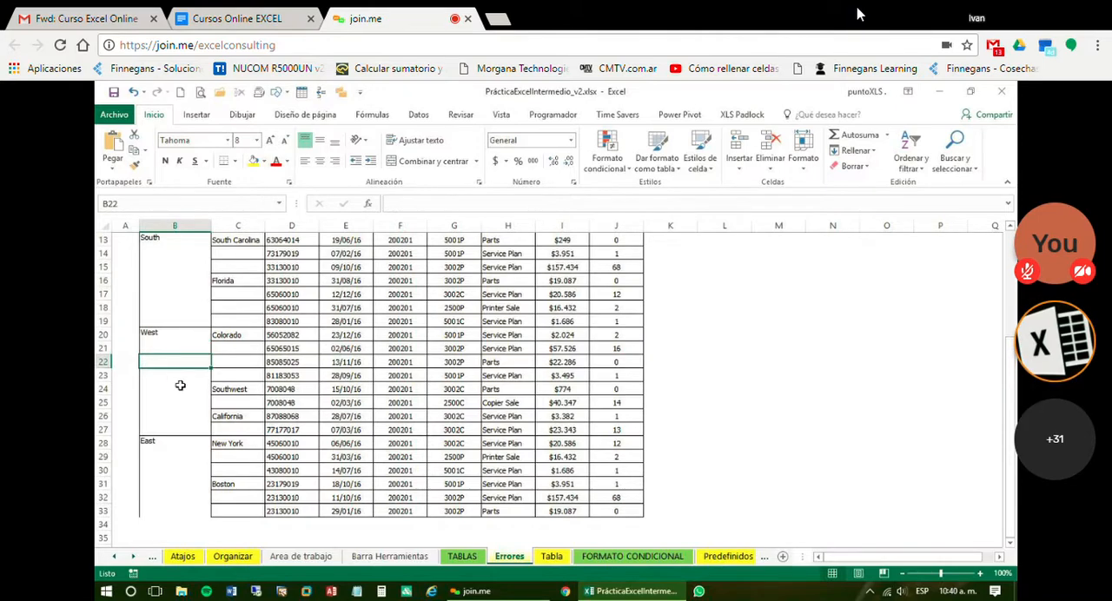
click(178, 379)
click(176, 391)
click(166, 455)
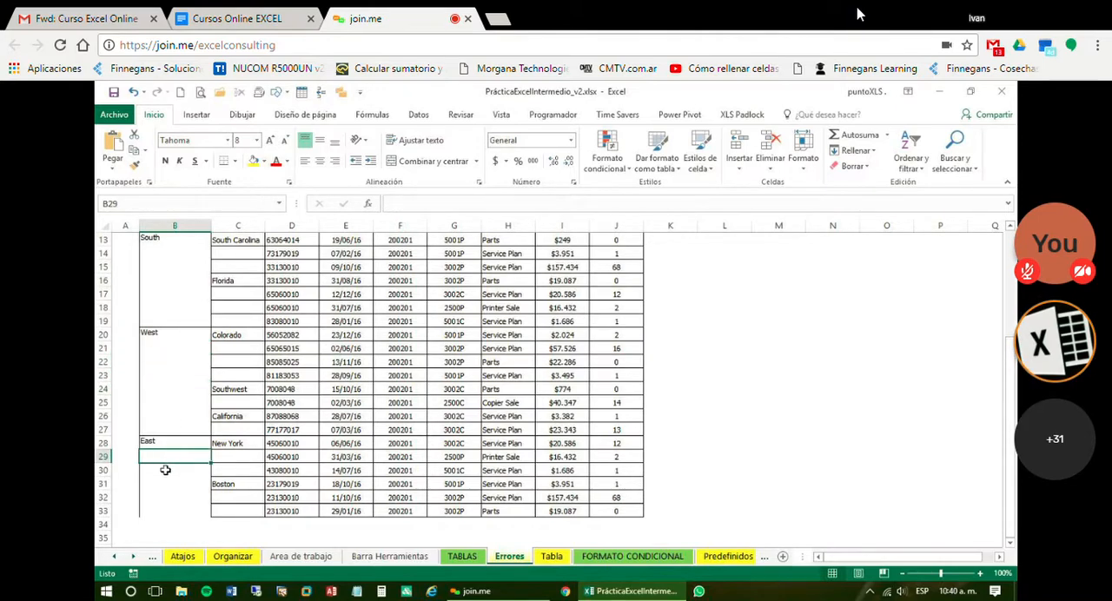
key(Down)
key(Down)
Check the MARKET cells C29, C32 and C33 below New York and Boston for content
click(220, 457)
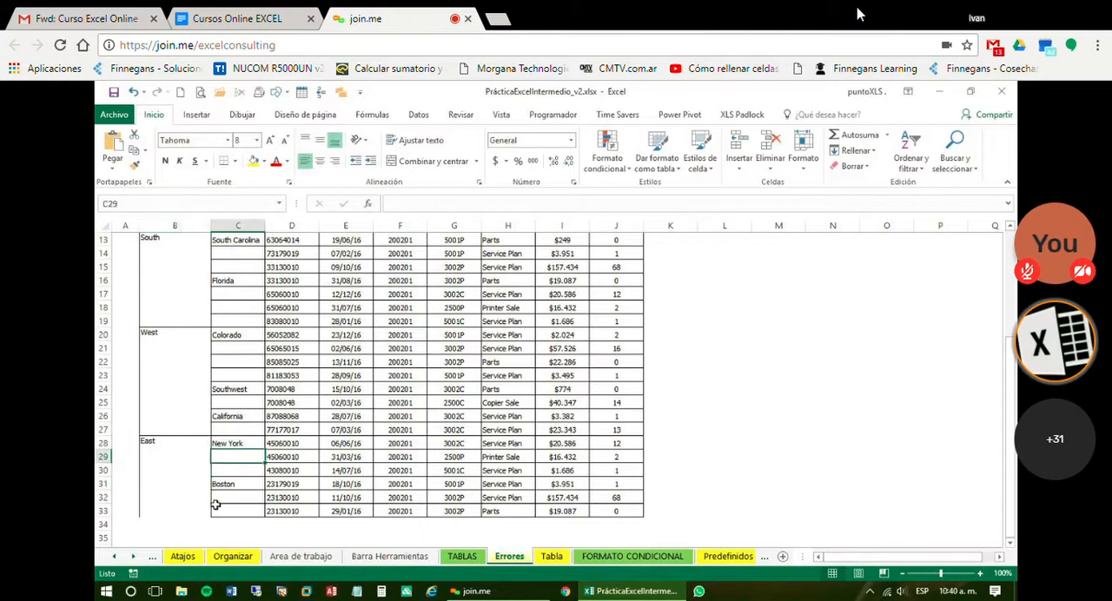
click(223, 498)
click(222, 510)
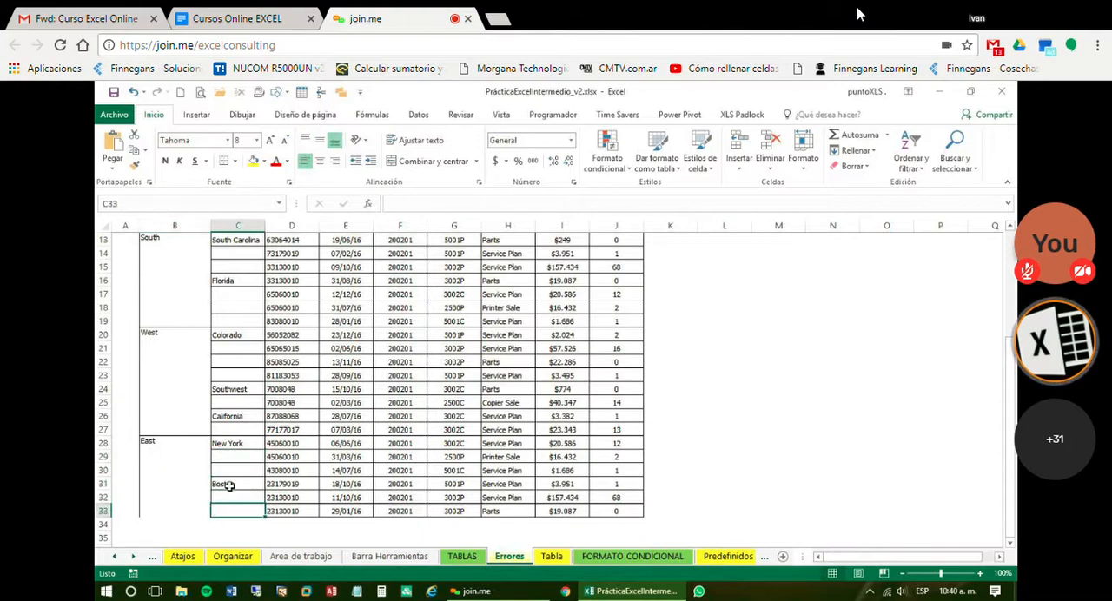
Select only the blank cells within the REGION and MARKET range B8:C33 using Ir a Especial with Celdas en blanco
scroll(230, 482, up, 4)
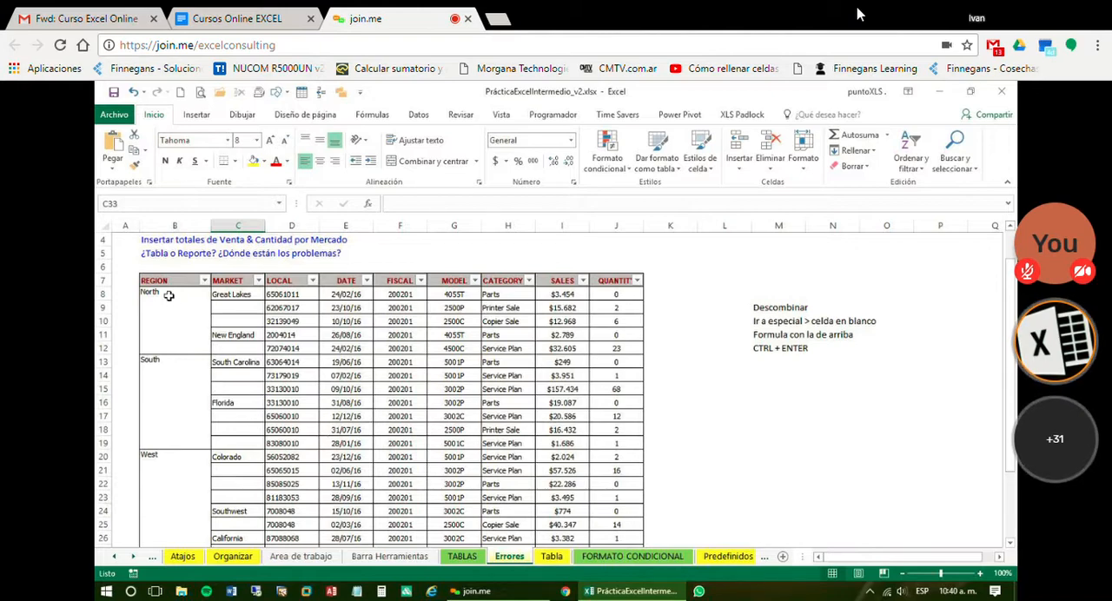
drag(168, 297, 239, 510)
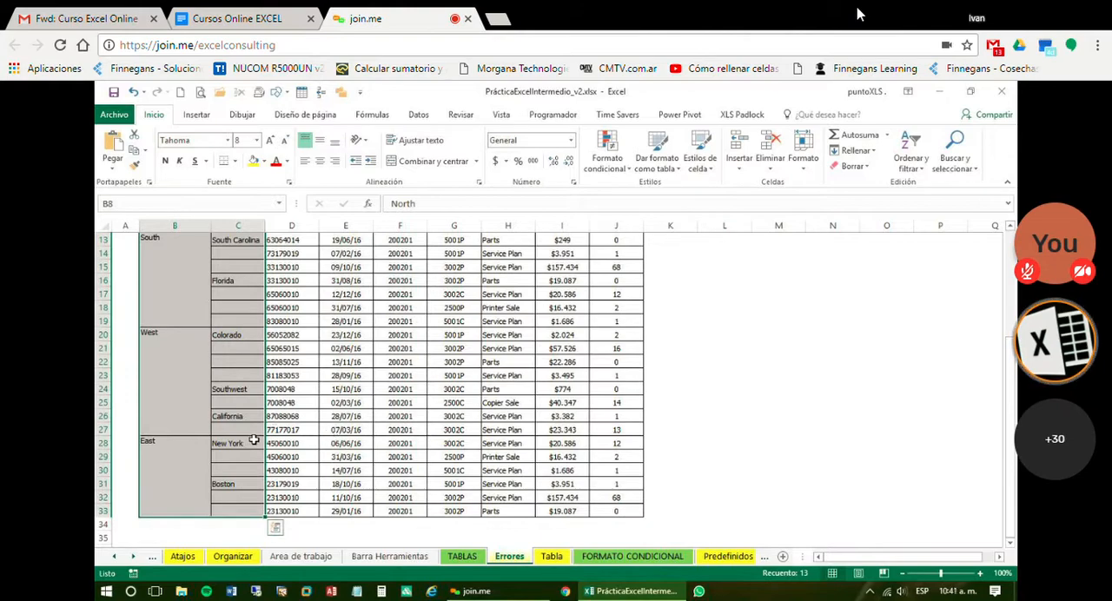
scroll(240, 440, up, 1)
scroll(241, 440, up, 2)
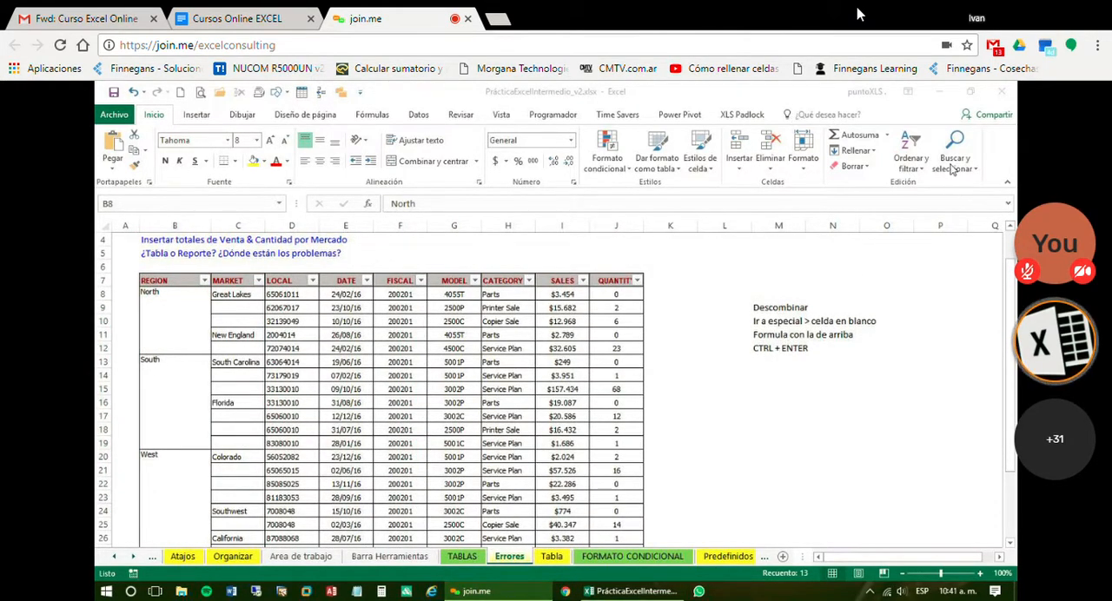
click(157, 116)
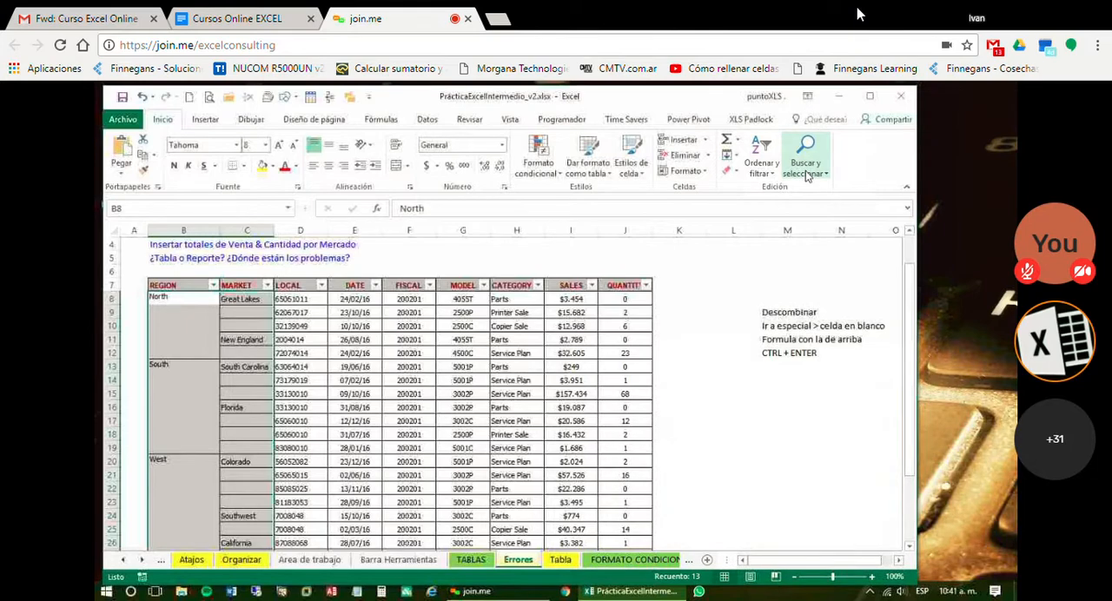
click(808, 172)
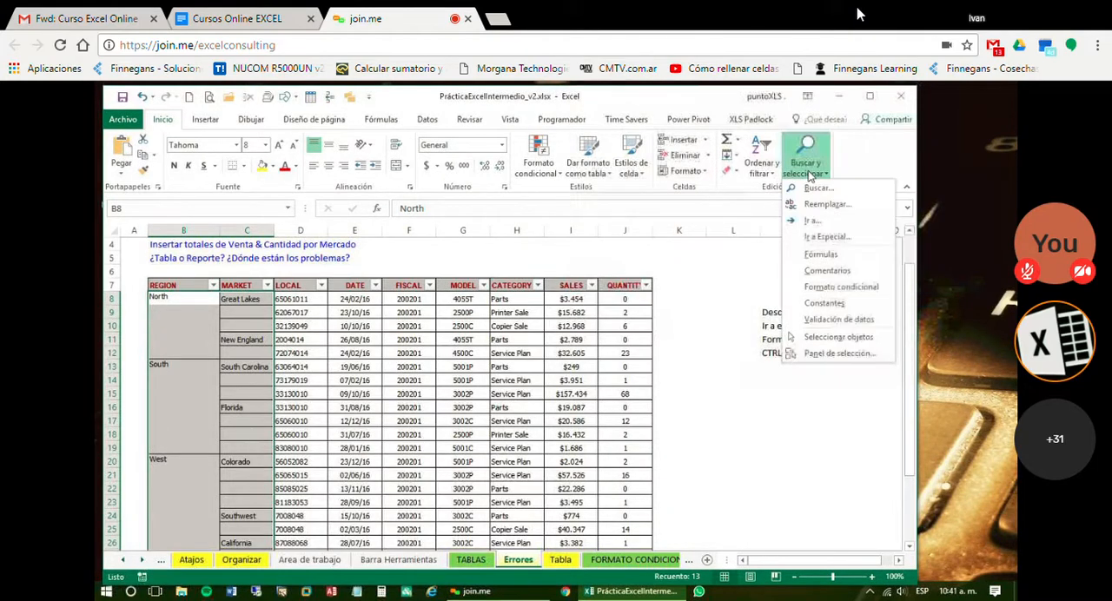
click(855, 240)
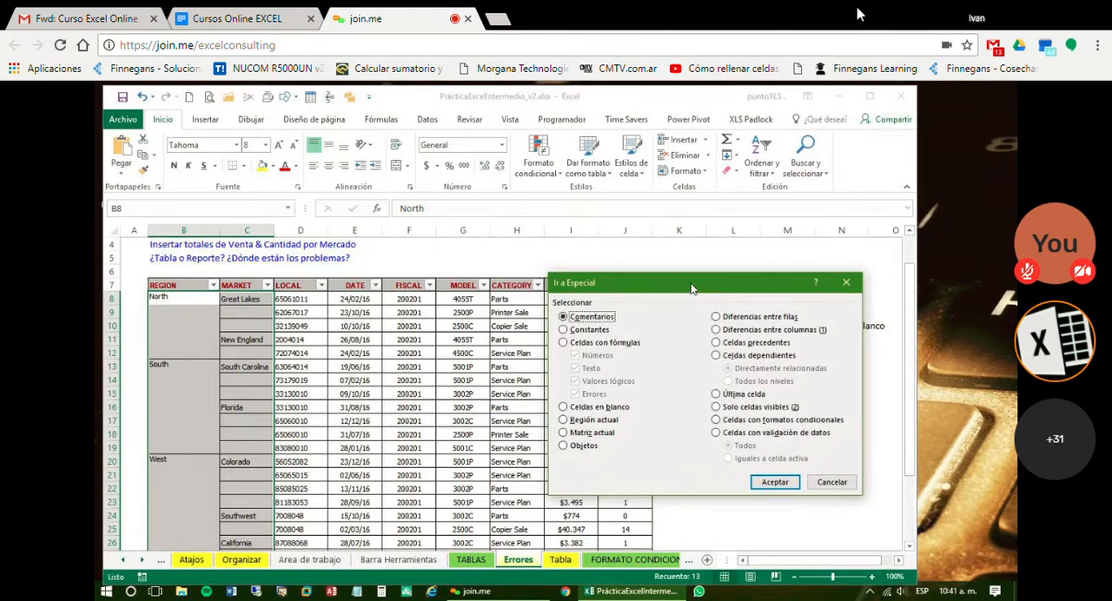
drag(691, 288, 507, 200)
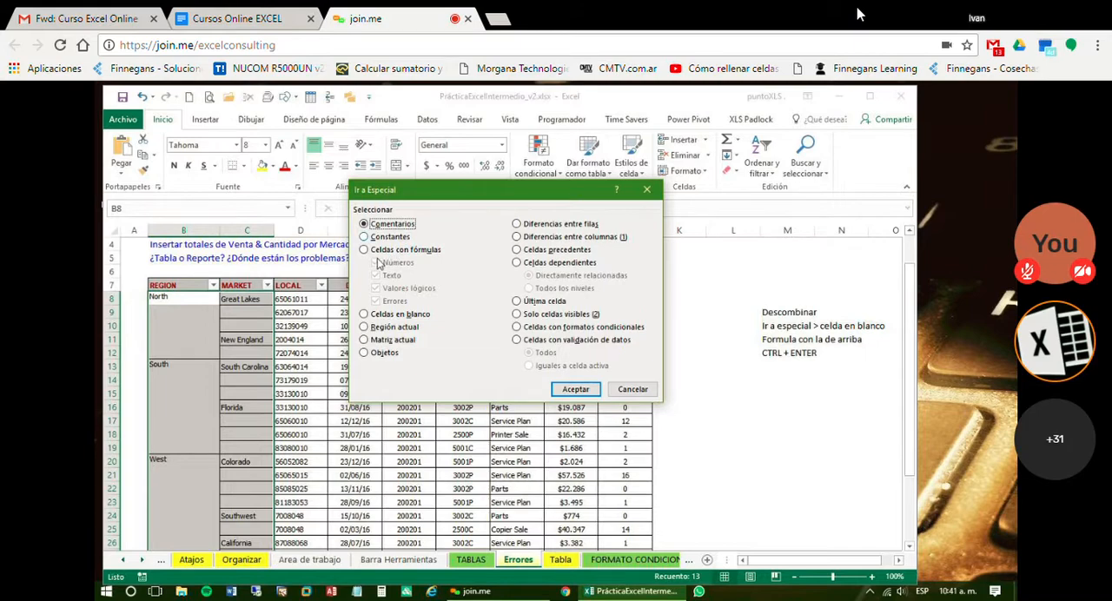
click(365, 315)
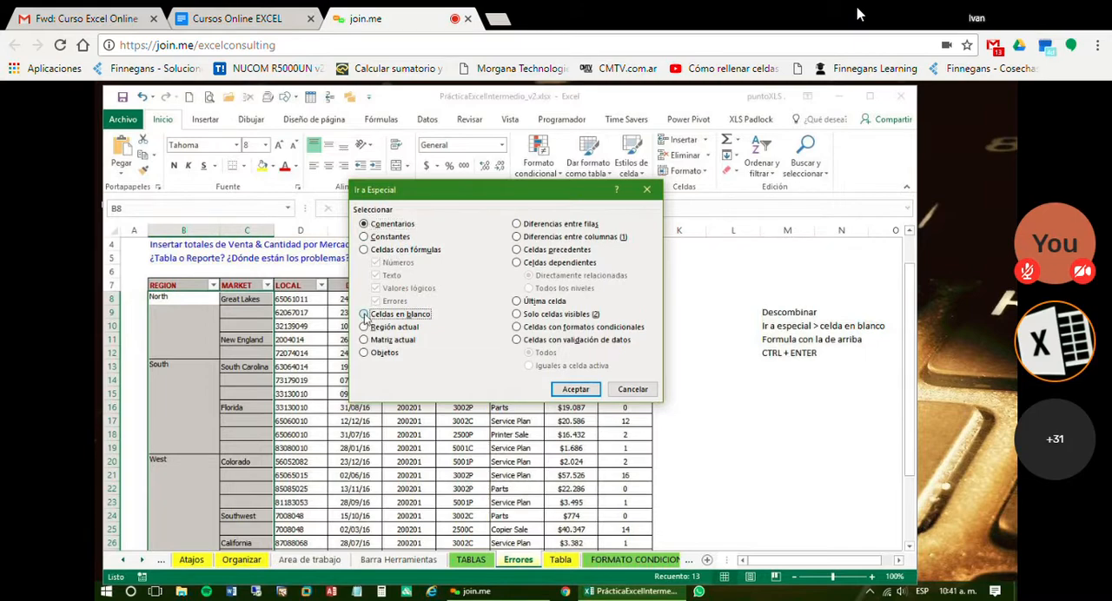
click(565, 391)
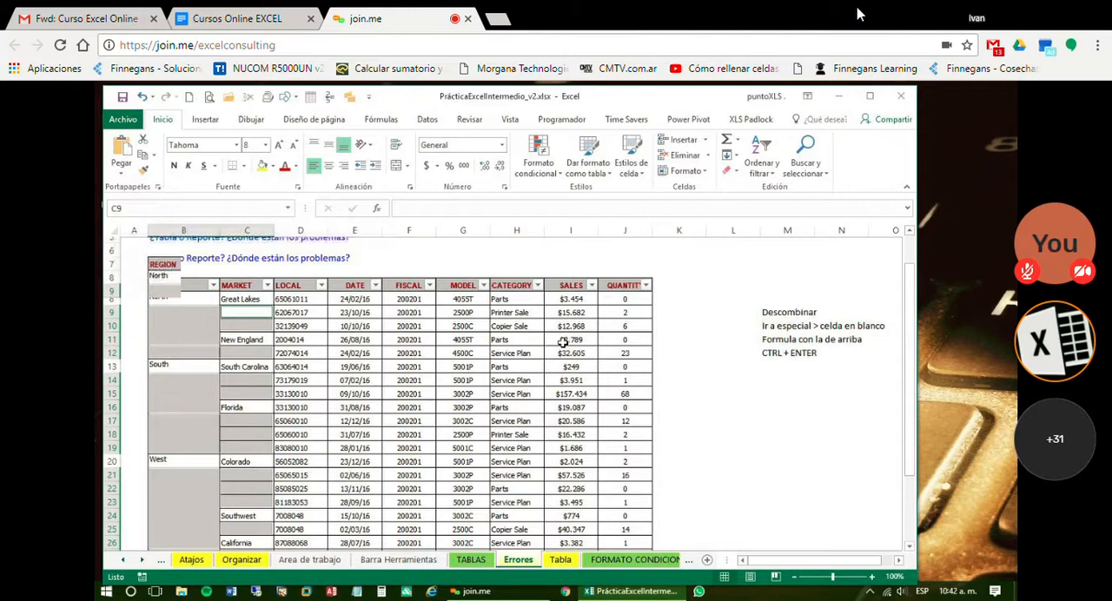
scroll(567, 339, down, 1)
scroll(564, 345, down, 2)
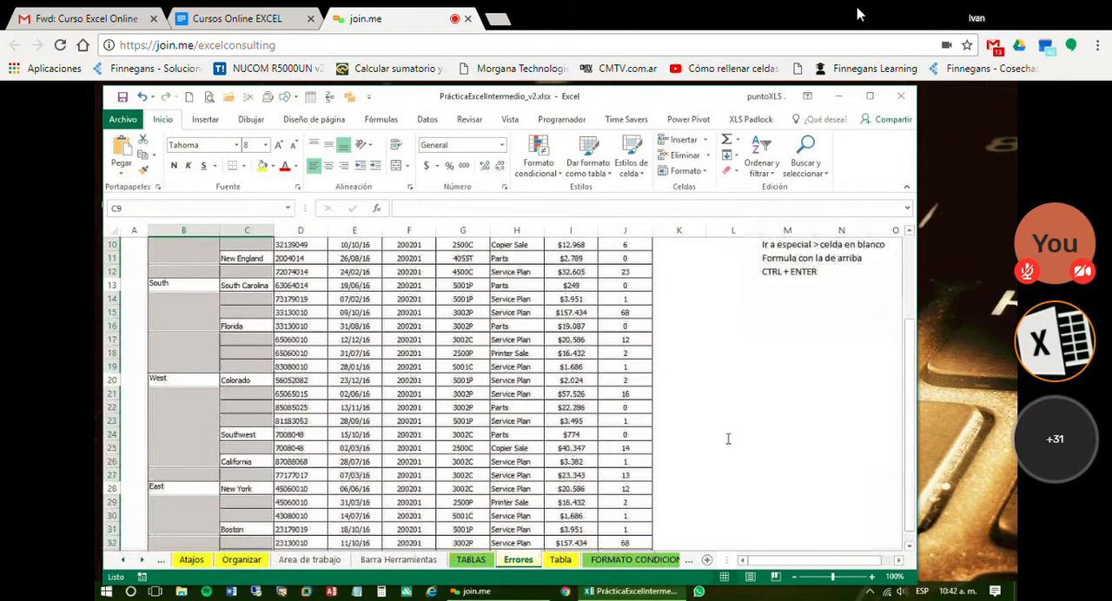
Reselect the REGION and MARKET data in B8:C33 and narrow the selection to its blanks with Ir a Especial, Celdas en blanco
scroll(800, 411, up, 2)
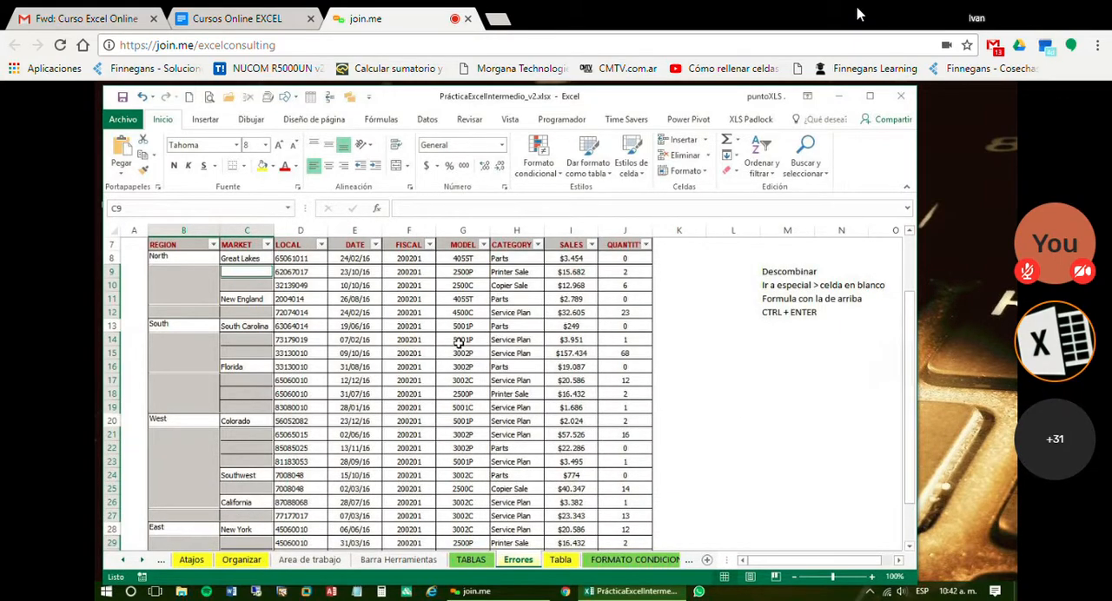
click(464, 340)
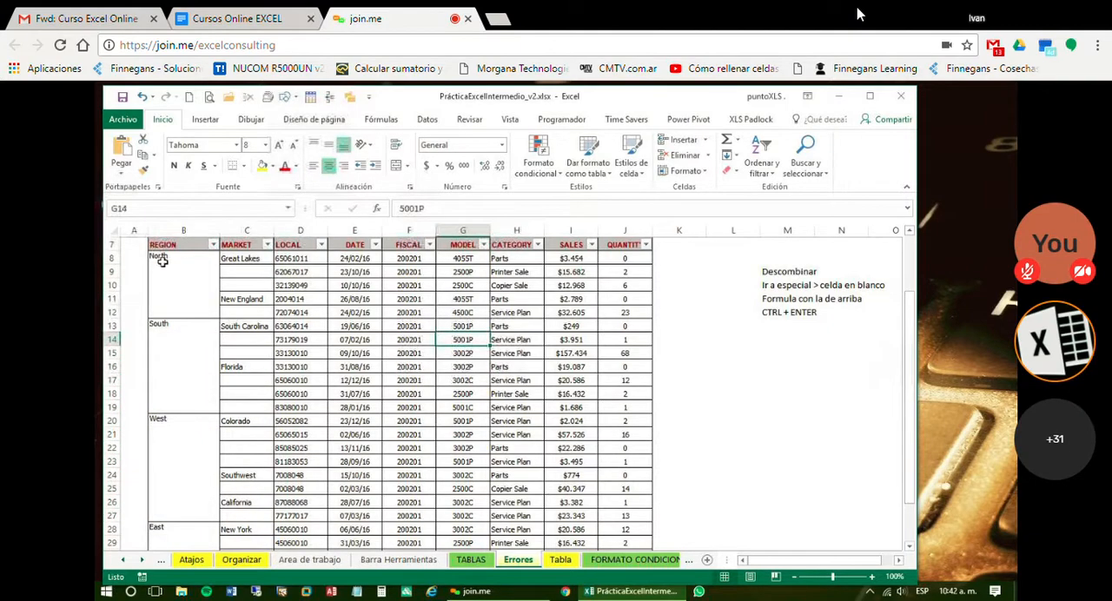
drag(170, 258, 252, 528)
scroll(243, 311, up, 3)
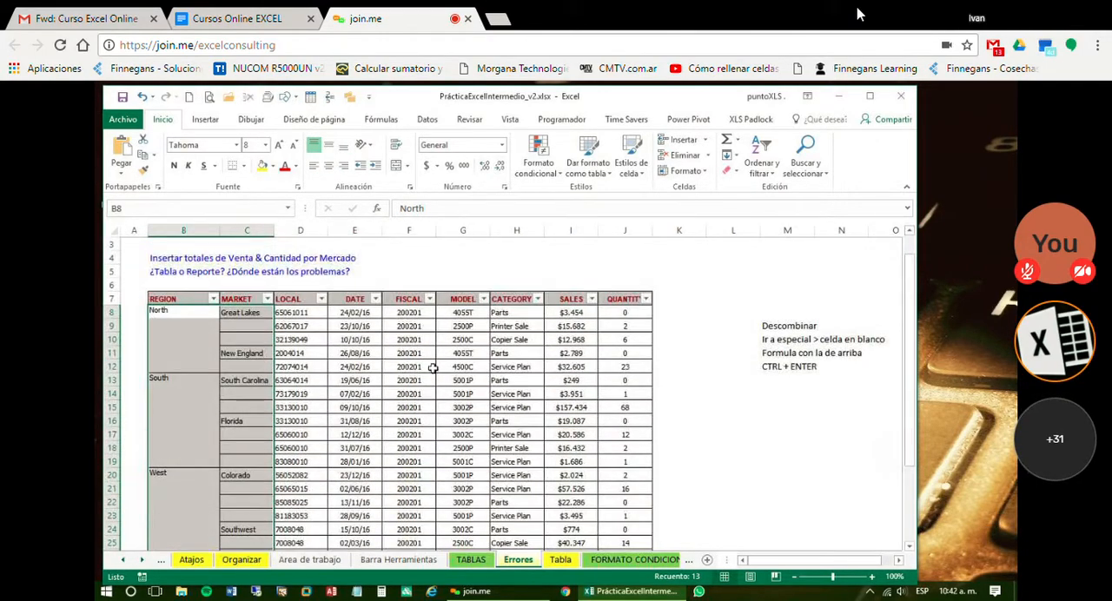
scroll(429, 369, down, 5)
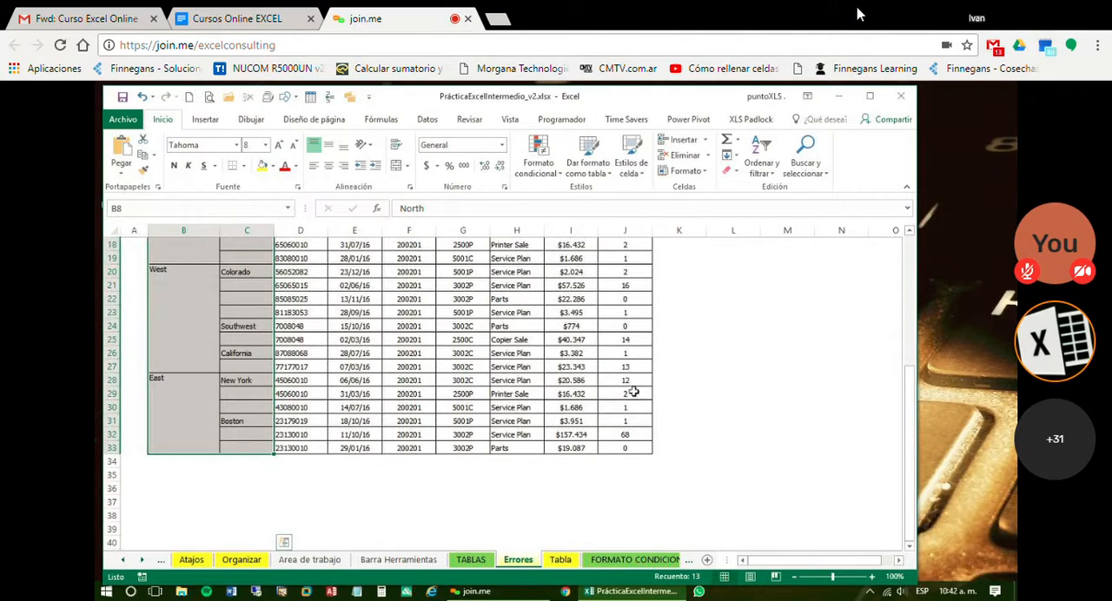
scroll(409, 331, up, 3)
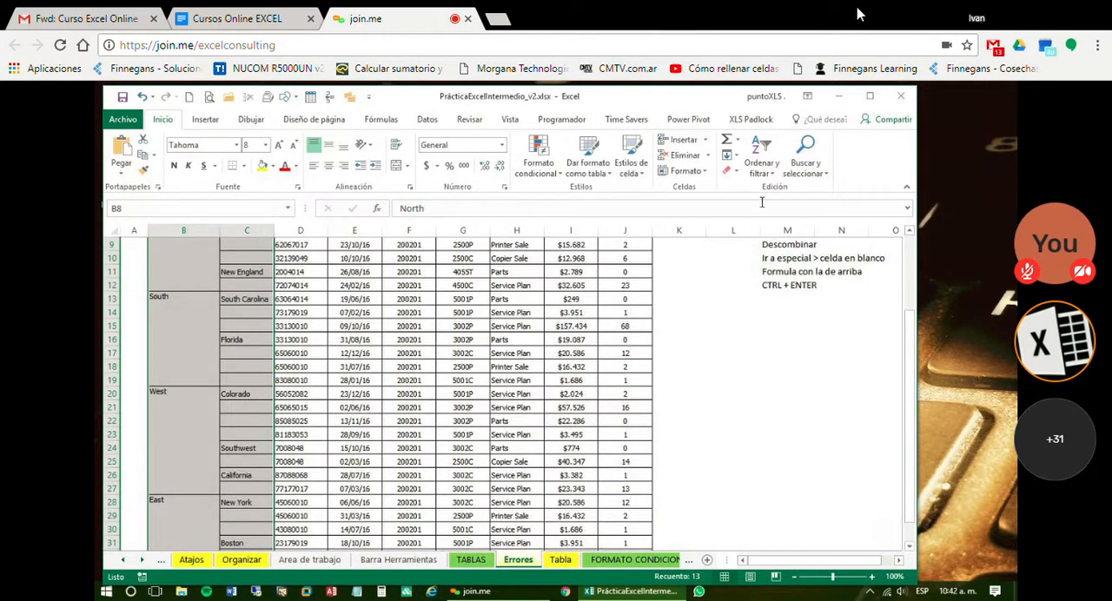
click(807, 174)
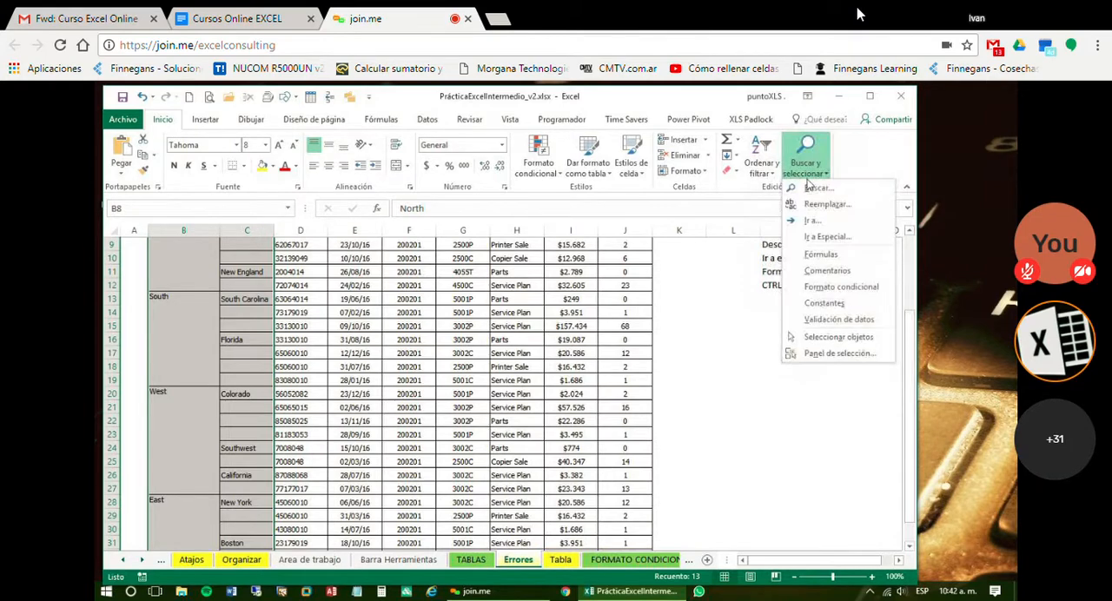
click(809, 238)
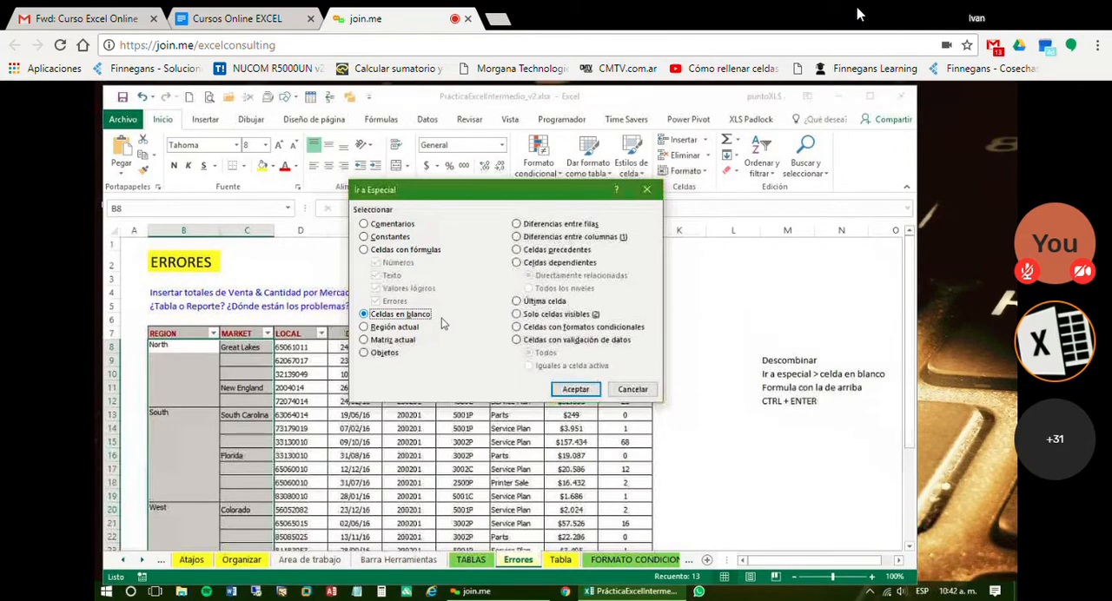
click(561, 391)
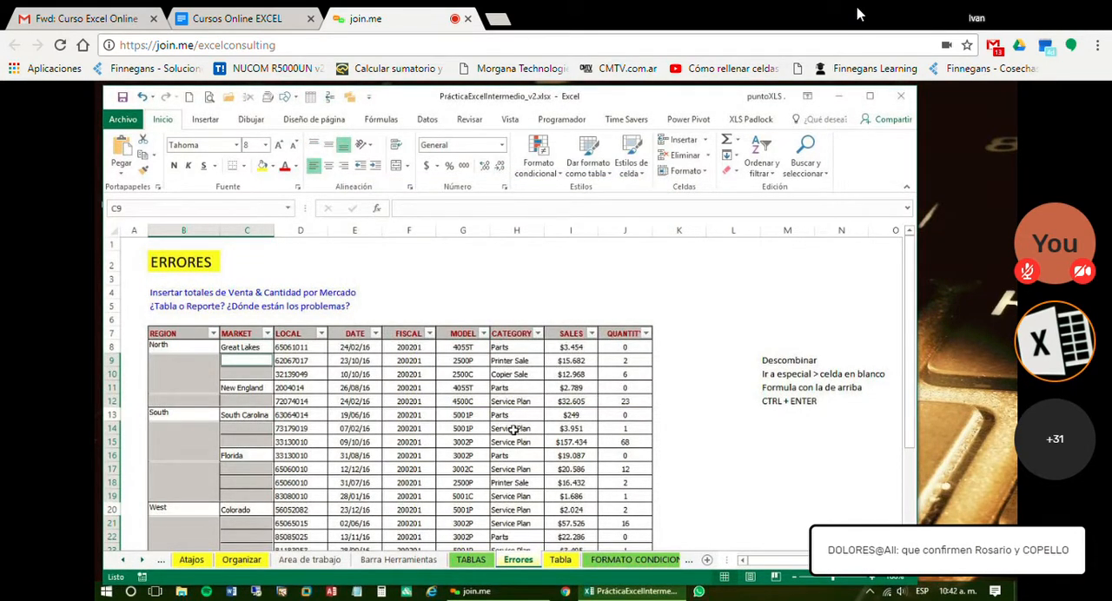
Fill all selected blank cells at once with the value above by entering the formula =C8 from cell C9
scroll(818, 425, down, 1)
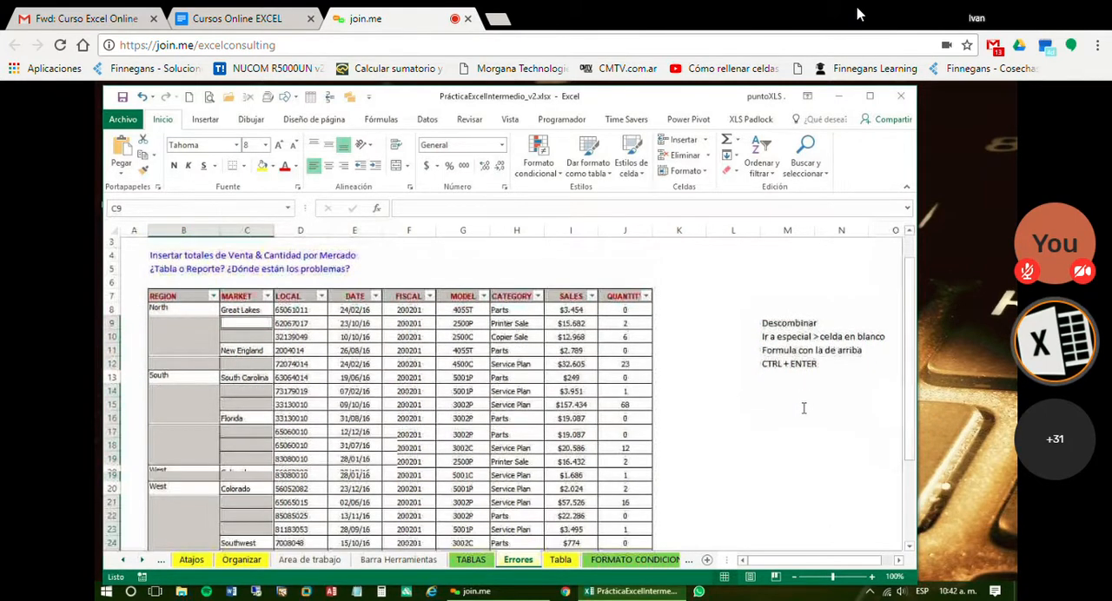
scroll(804, 408, down, 1)
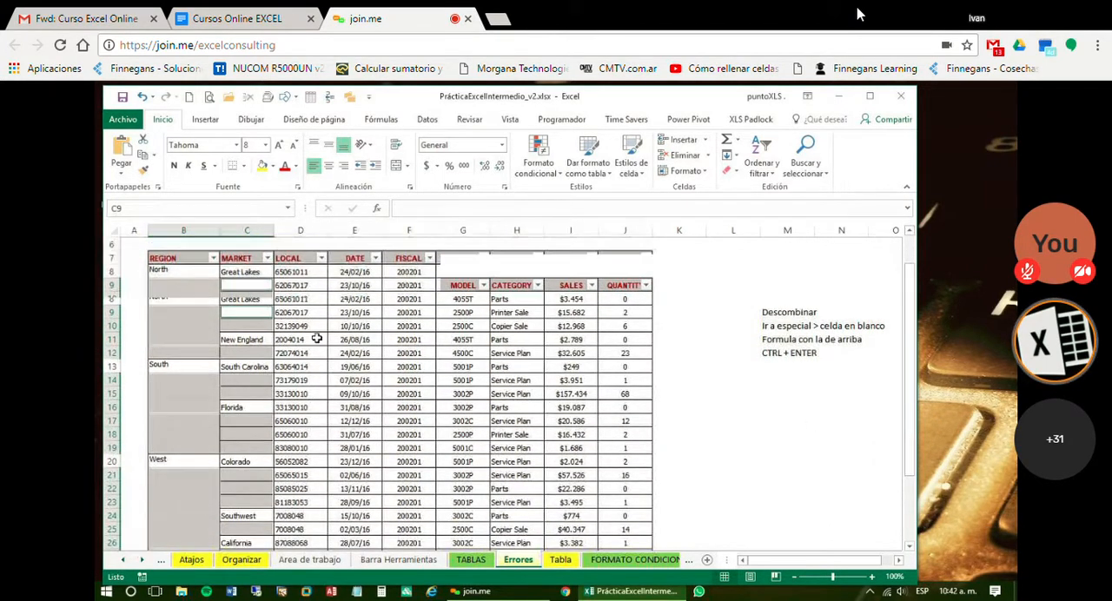
scroll(317, 339, down, 1)
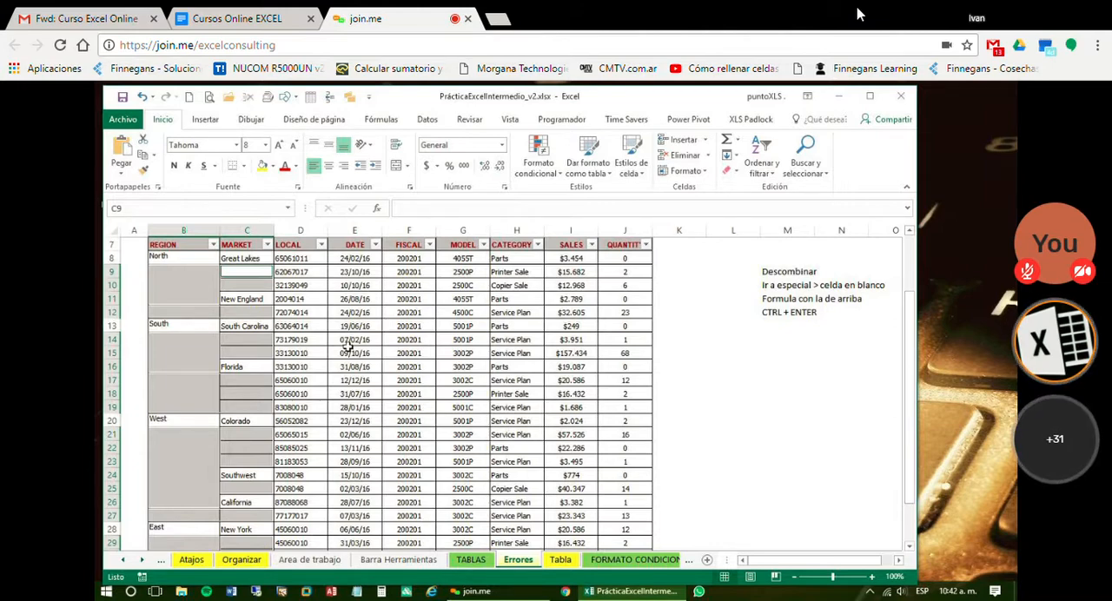
scroll(336, 346, up, 1)
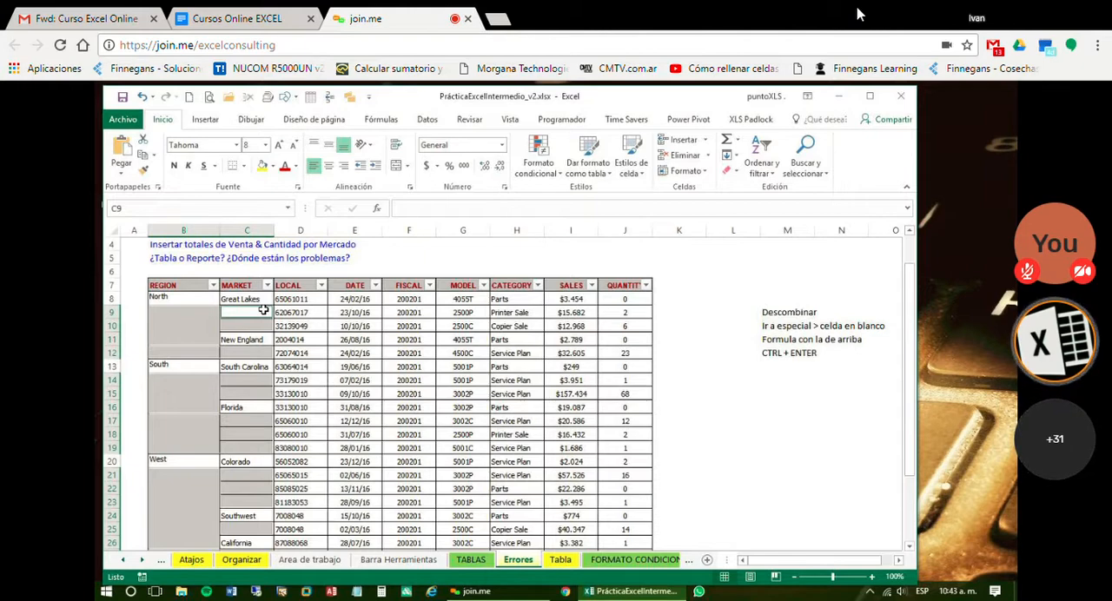
text(=c8)
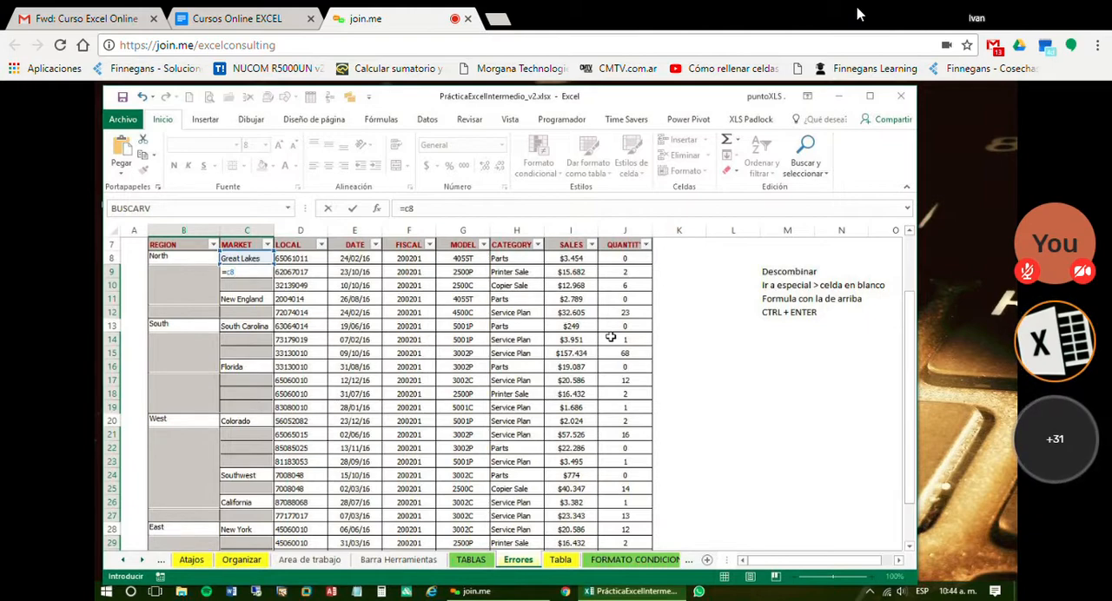
key(ctrl+Return)
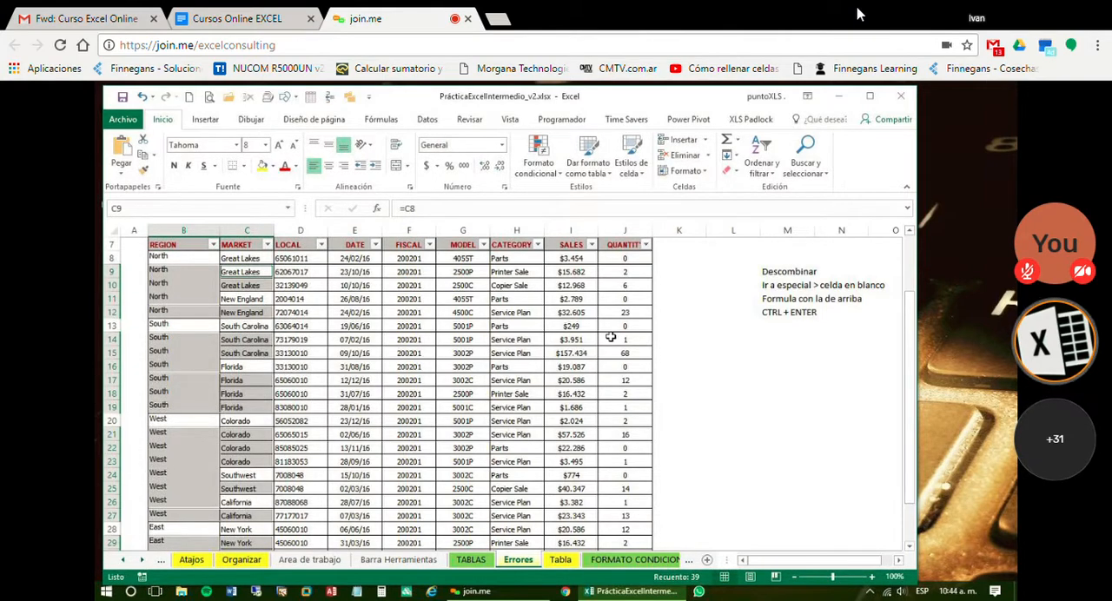
Check the formulas in the filled cells B9, C17 and C9 to see which cells they reference
click(410, 327)
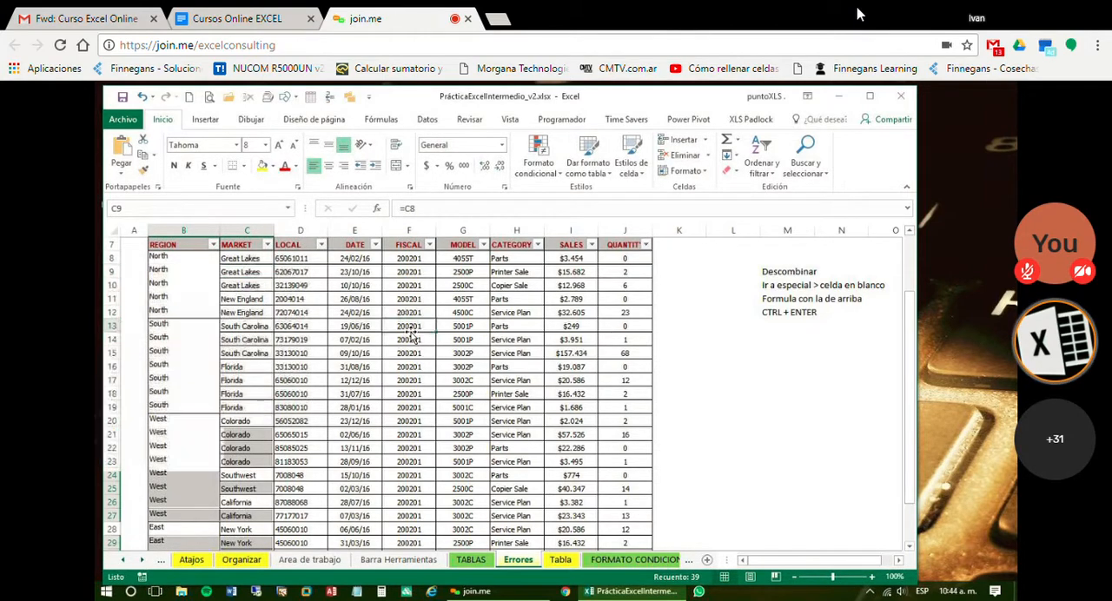
click(170, 270)
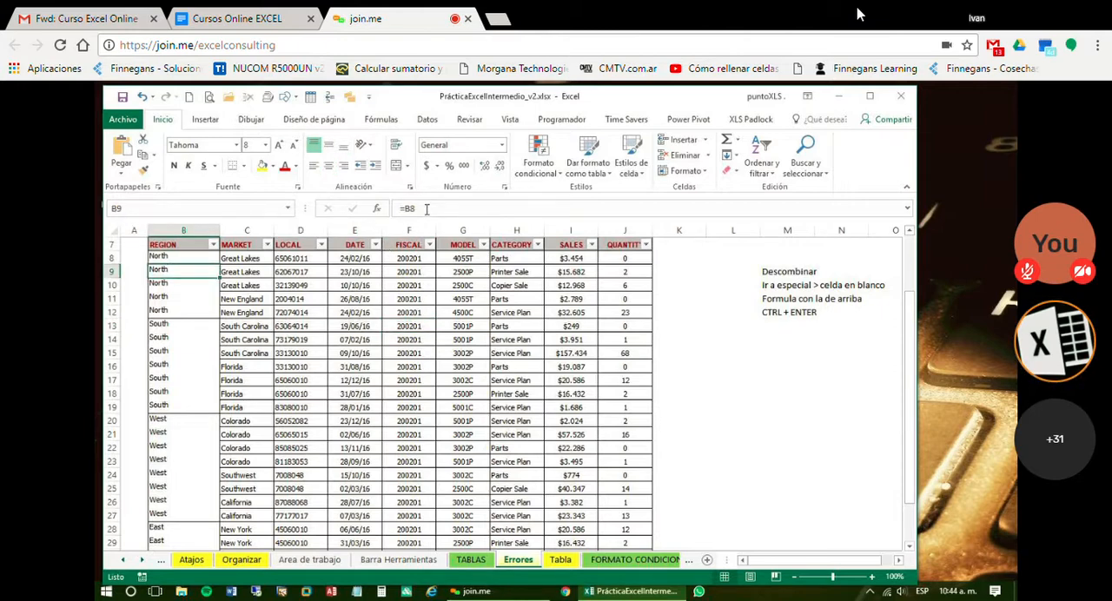
click(245, 379)
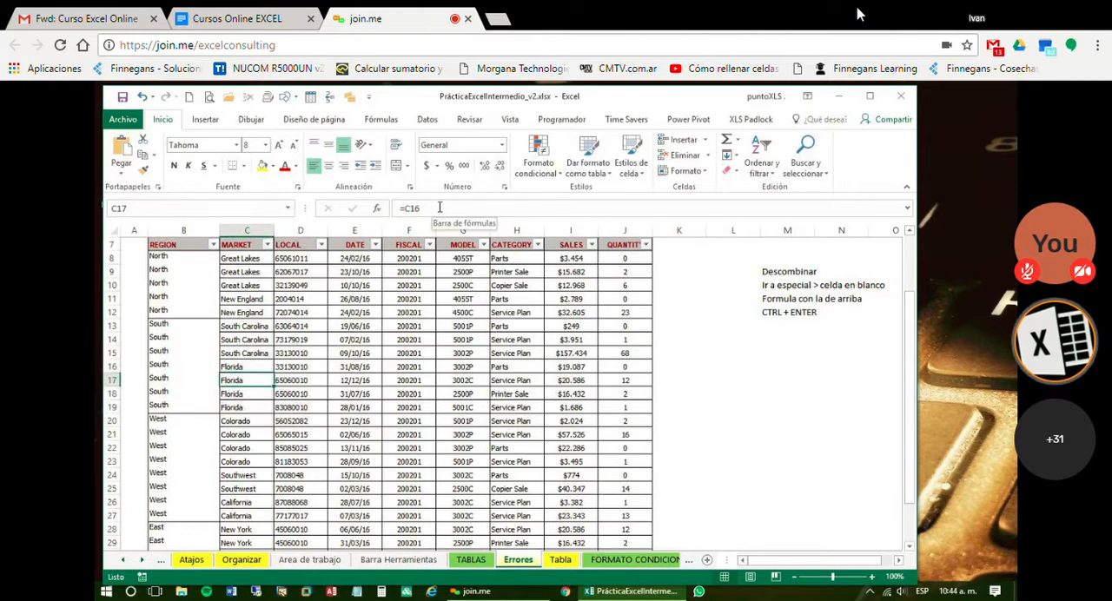
click(231, 272)
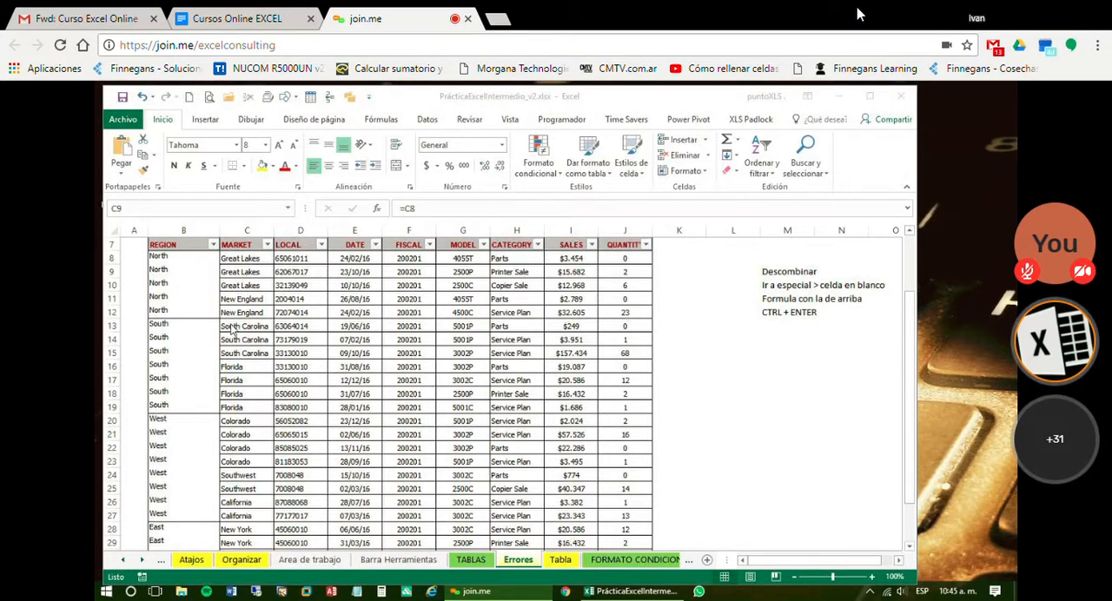
Undo the formula fill and the unmerging of the REGION cells
click(305, 319)
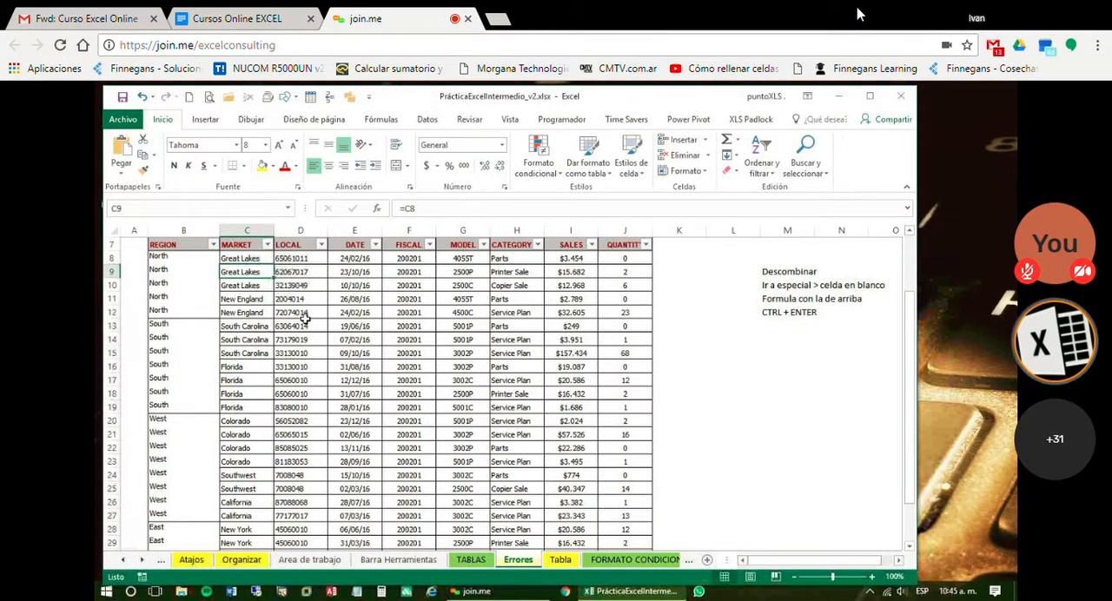
key(ctrl+z)
key(ctrl+z)
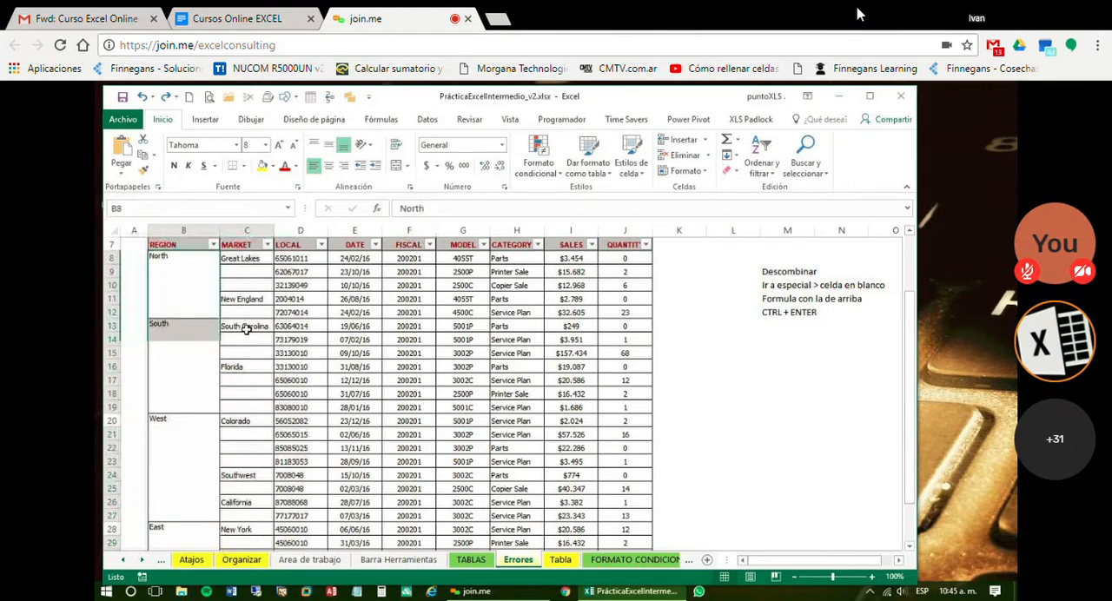
Unmerge the REGION cells of the North, South, West and East groups
drag(182, 278, 162, 532)
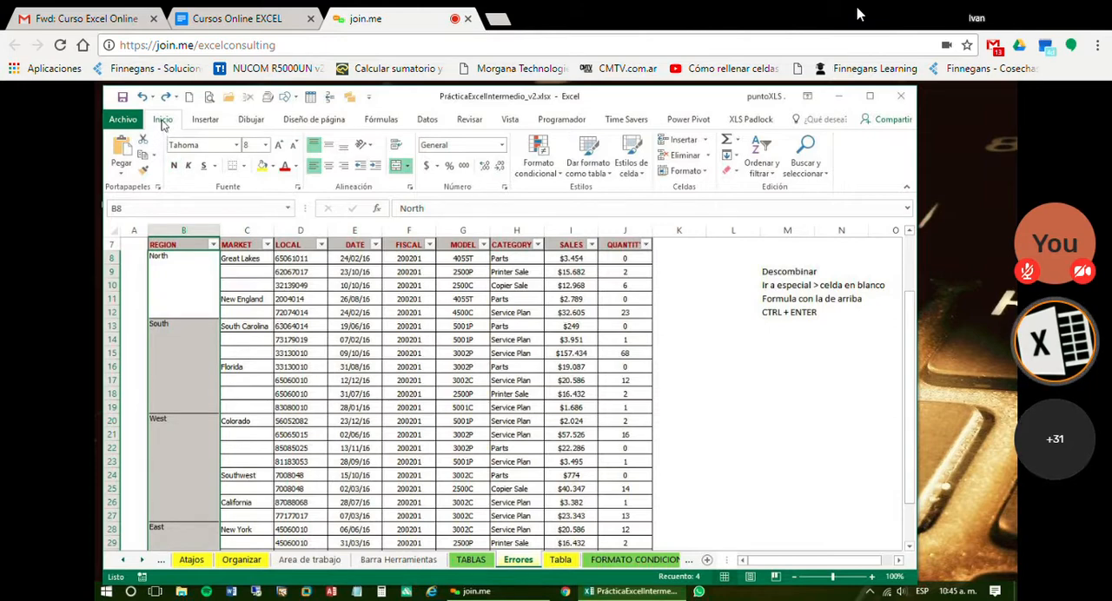
scroll(395, 376, down, 1)
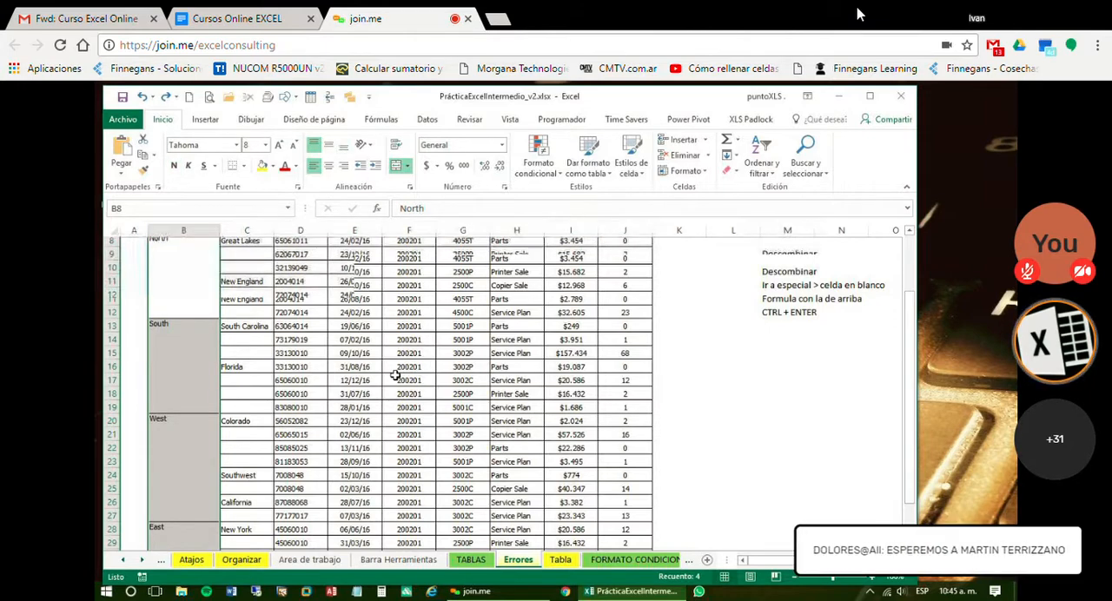
scroll(396, 376, up, 2)
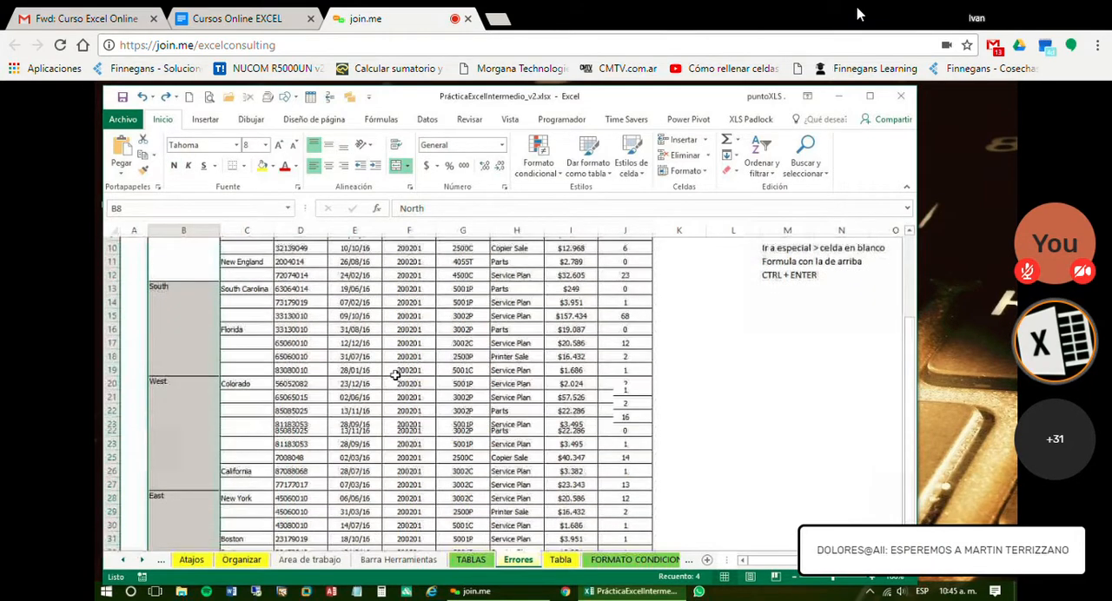
click(397, 166)
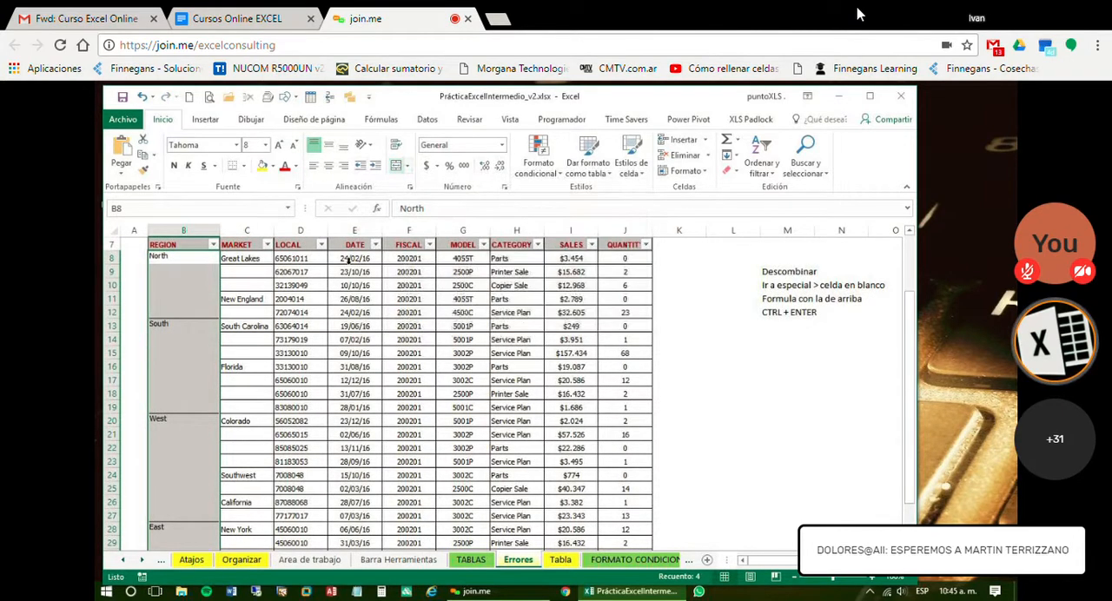
click(178, 352)
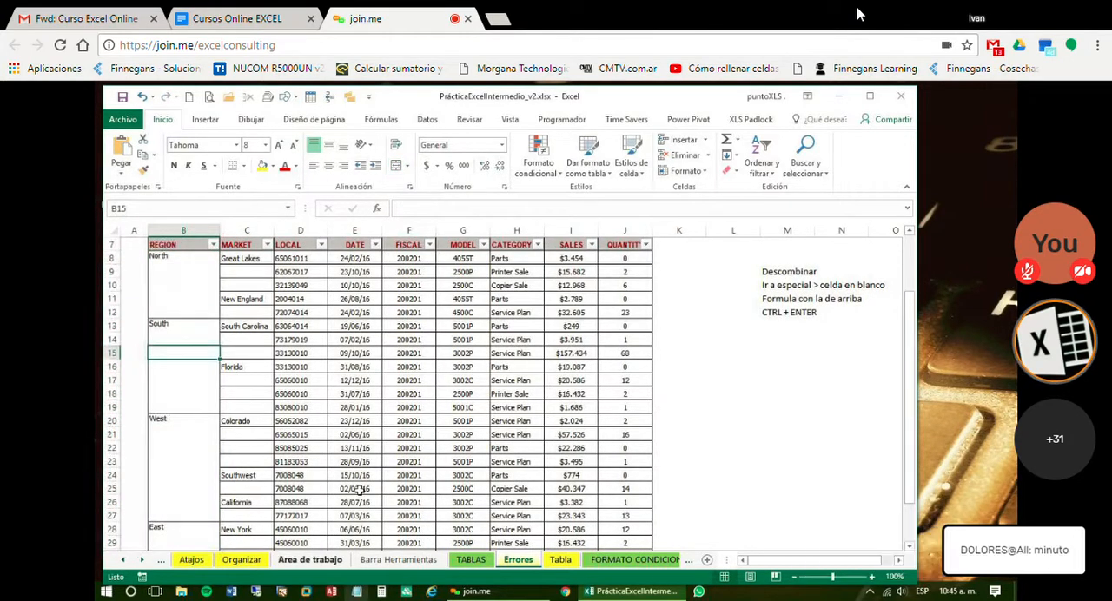
Convert the filled REGION and MARKET formulas in B8:C33 to fixed values by copying and pasting them in place with Pegado especial, Valores
click(162, 256)
drag(229, 270, 243, 553)
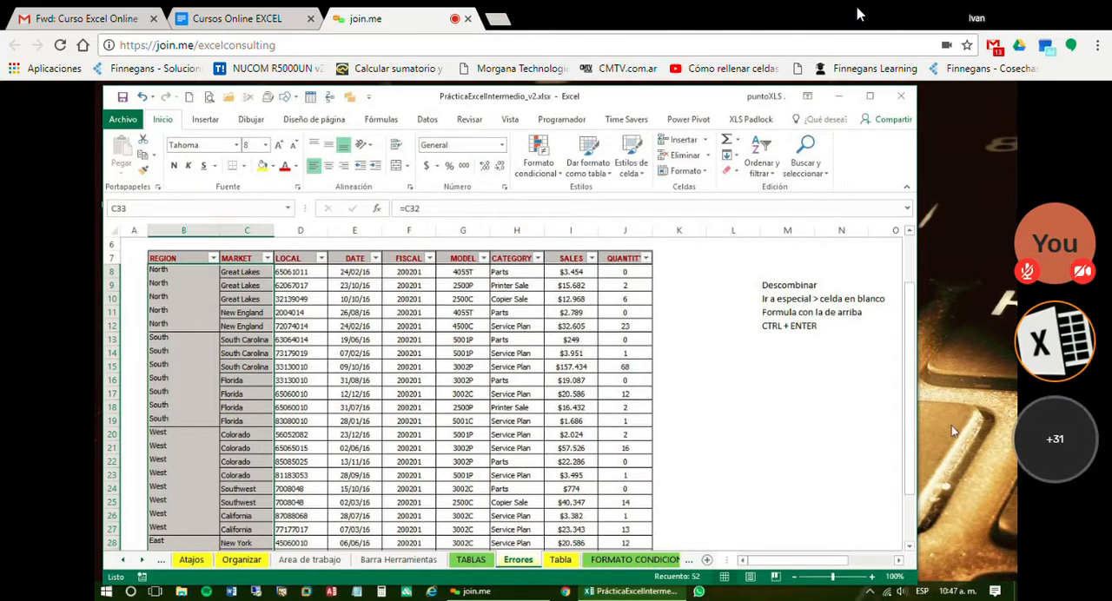
click(954, 436)
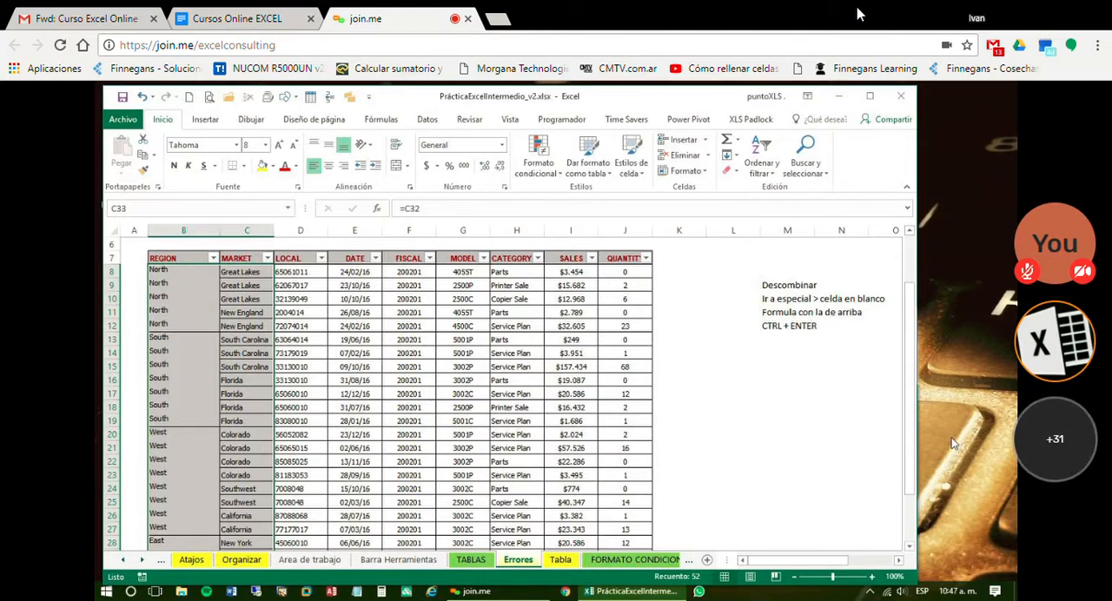
click(161, 270)
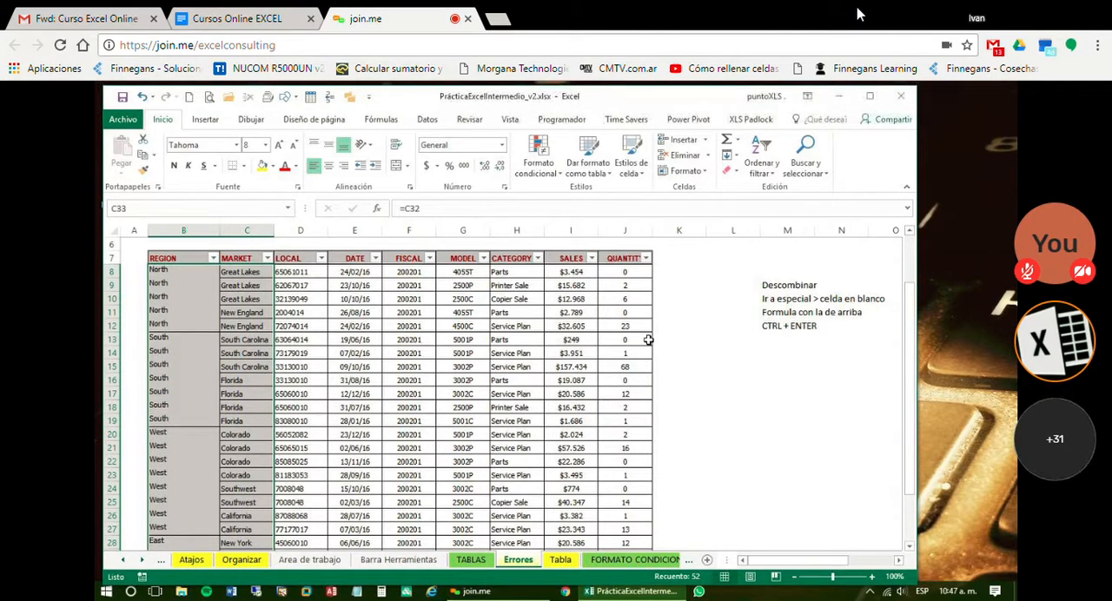
key(ctrl+c)
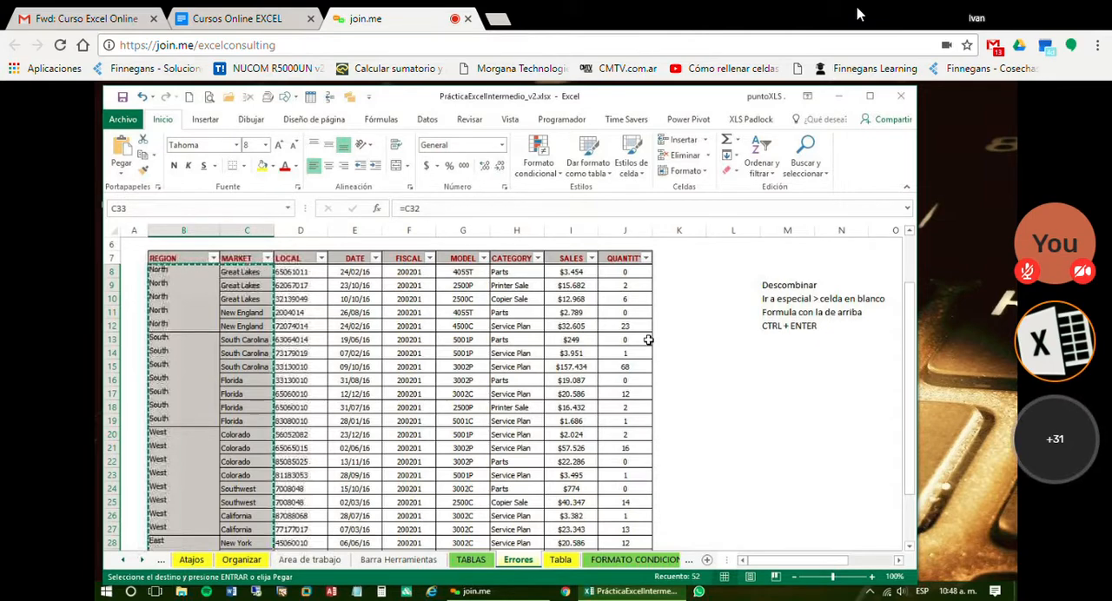
key(ctrl+q)
key(Escape)
scroll(648, 339, down, 5)
key(ctrl+alt+v)
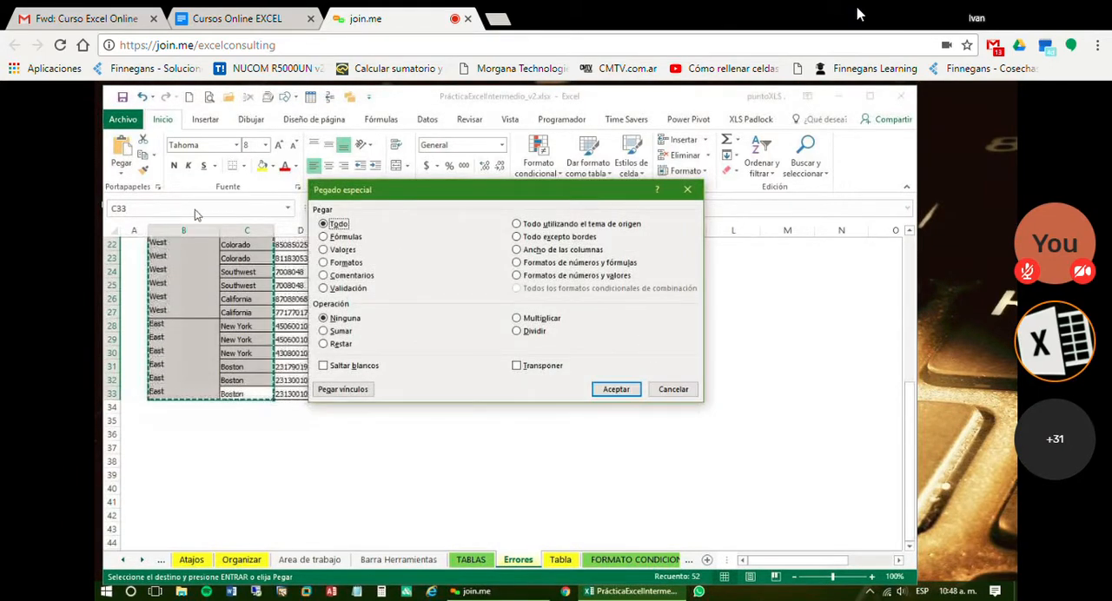
click(323, 251)
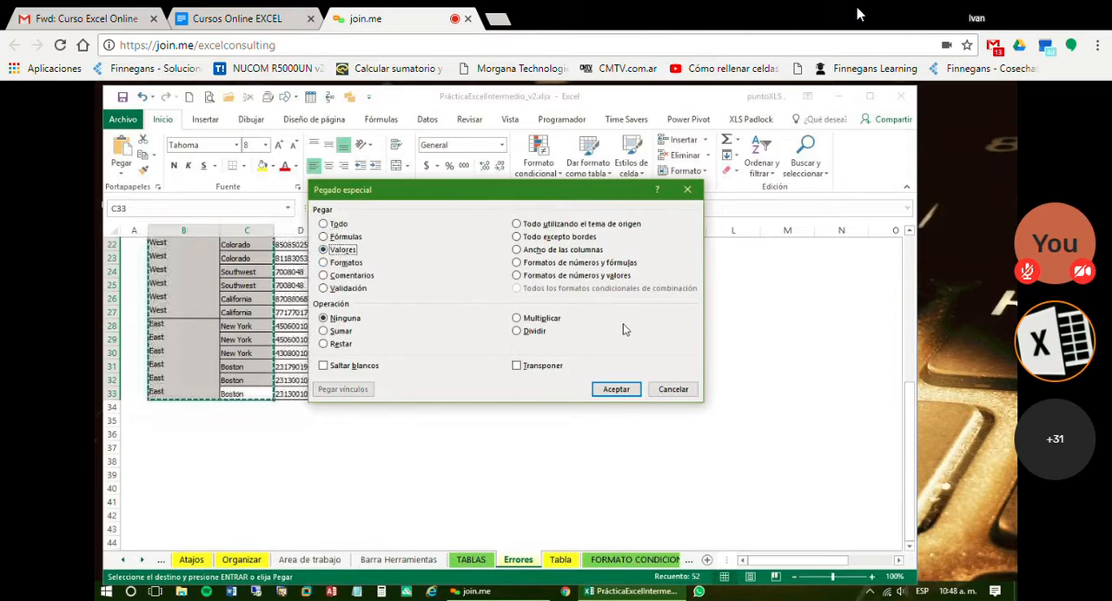
click(628, 392)
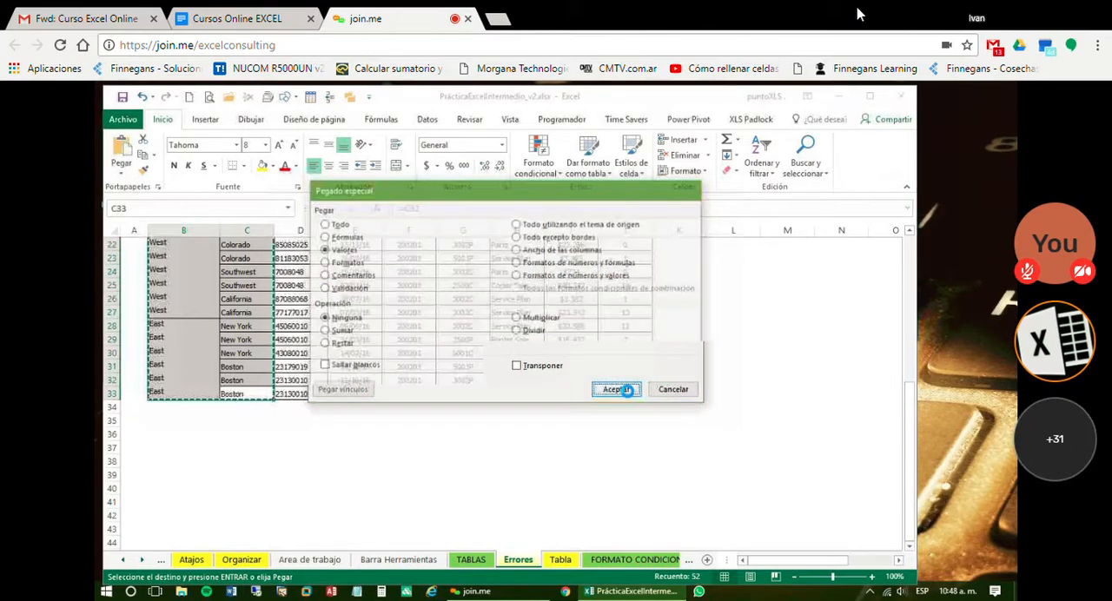
Clear the copy marquee and check the contents of MARKET cells such as C27 and C25
click(259, 309)
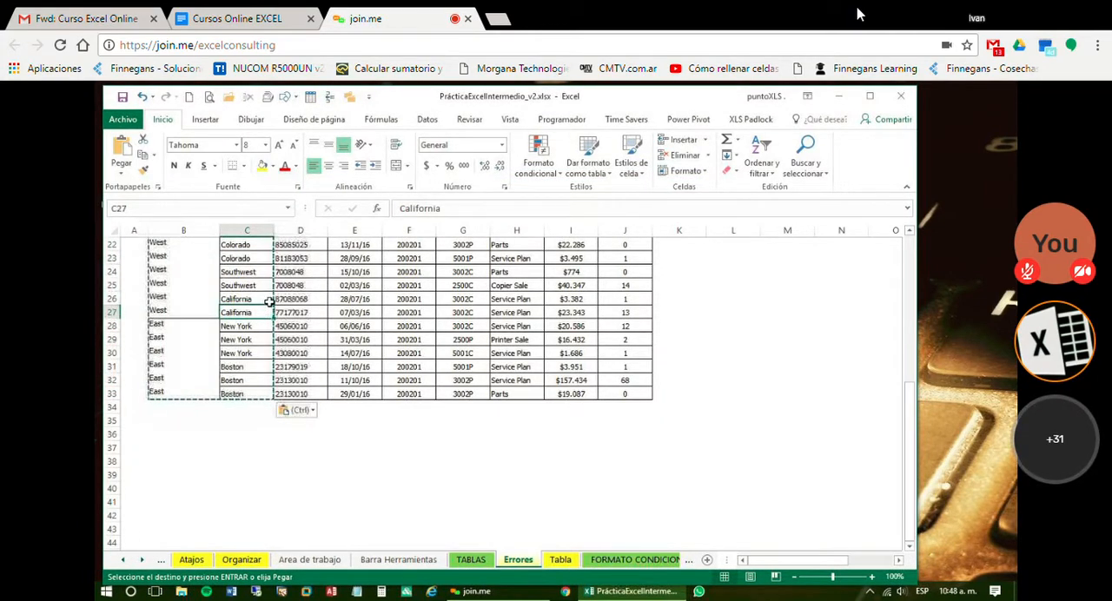
key(Escape)
scroll(267, 306, up, 1)
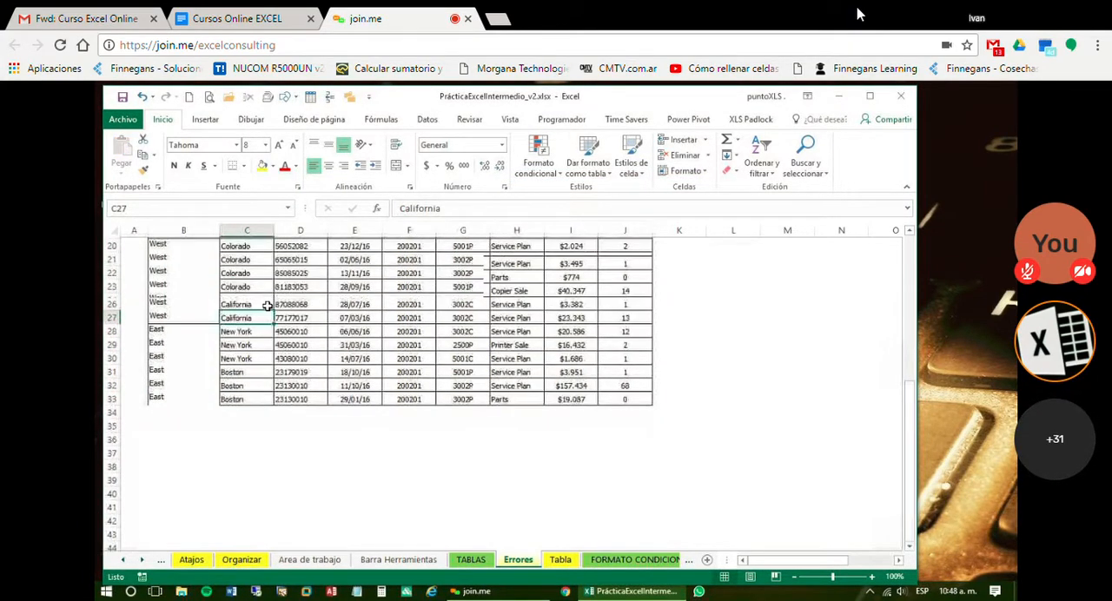
scroll(268, 306, up, 1)
key(Down)
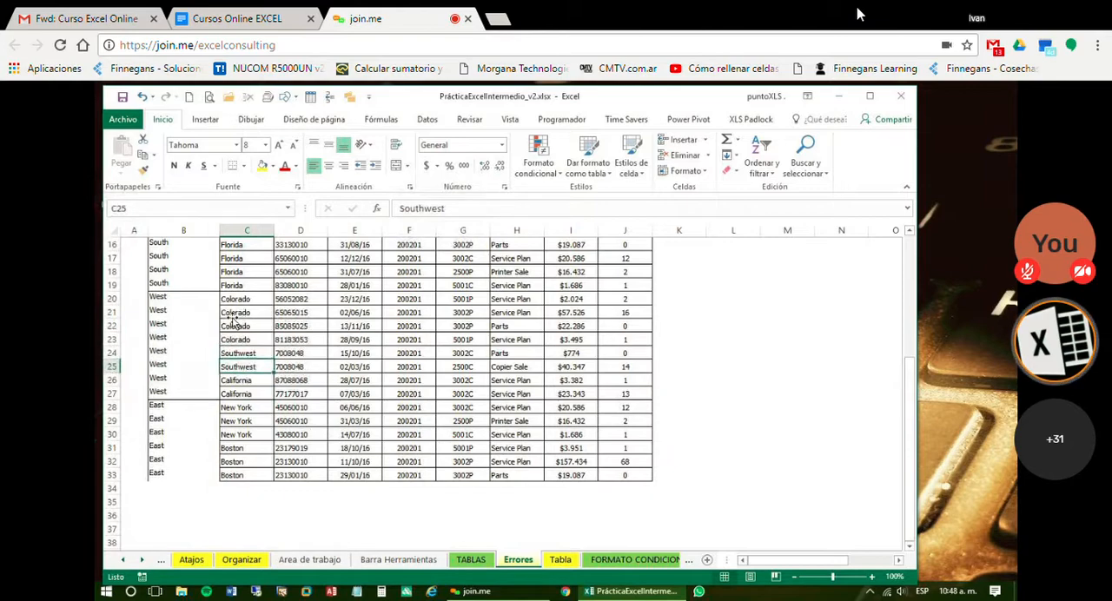
Review the filled MARKET values from the East rows up to the table header
key(Down)
key(Up)
key(Up)
key(Up)
key(Up)
key(Up)
key(Up)
key(Up)
key(Up)
key(Up)
key(Up)
key(Up)
key(Up)
key(Up)
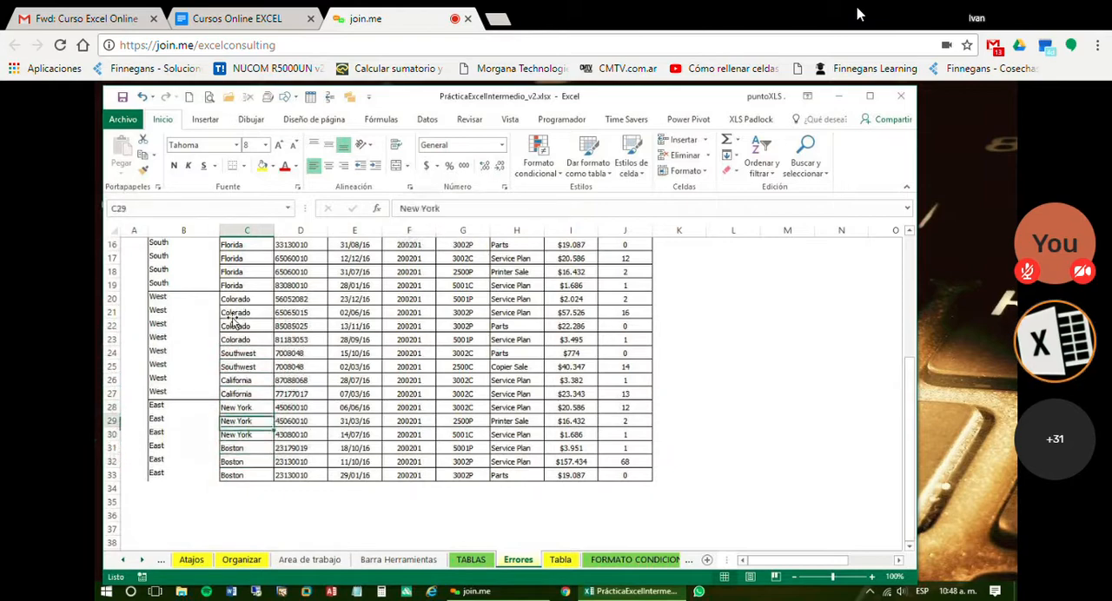
key(Up)
key(Up)
key(Up)
key(Up)
key(Up)
key(Up)
key(Up)
key(Up)
key(Up)
key(Up)
key(Up)
key(Up)
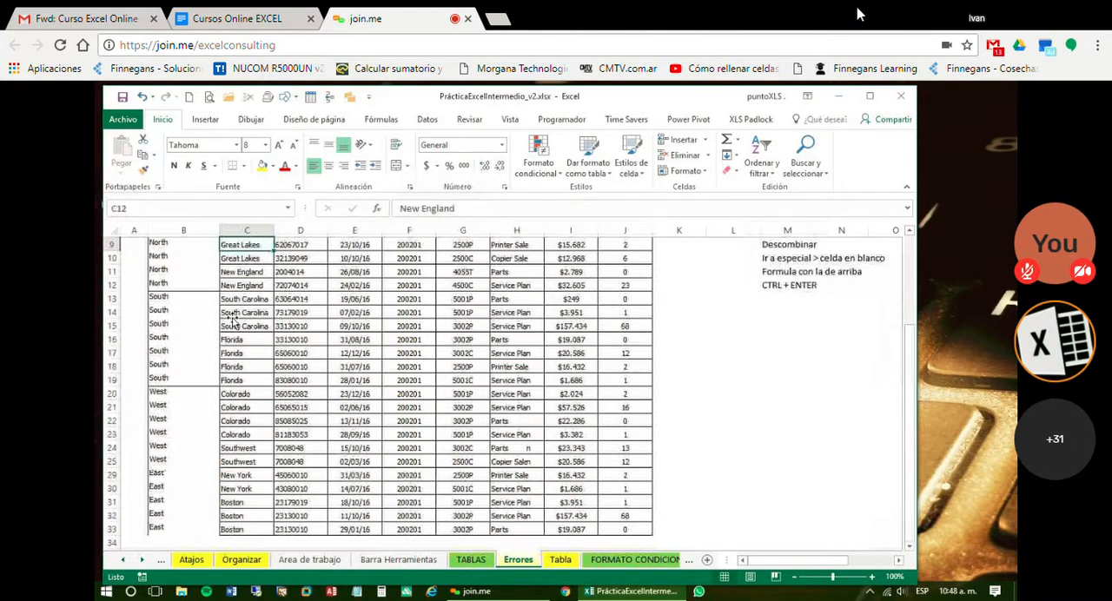
key(Up)
Filter the REGION column to show only South and select the filtered records in B13:J19
click(213, 299)
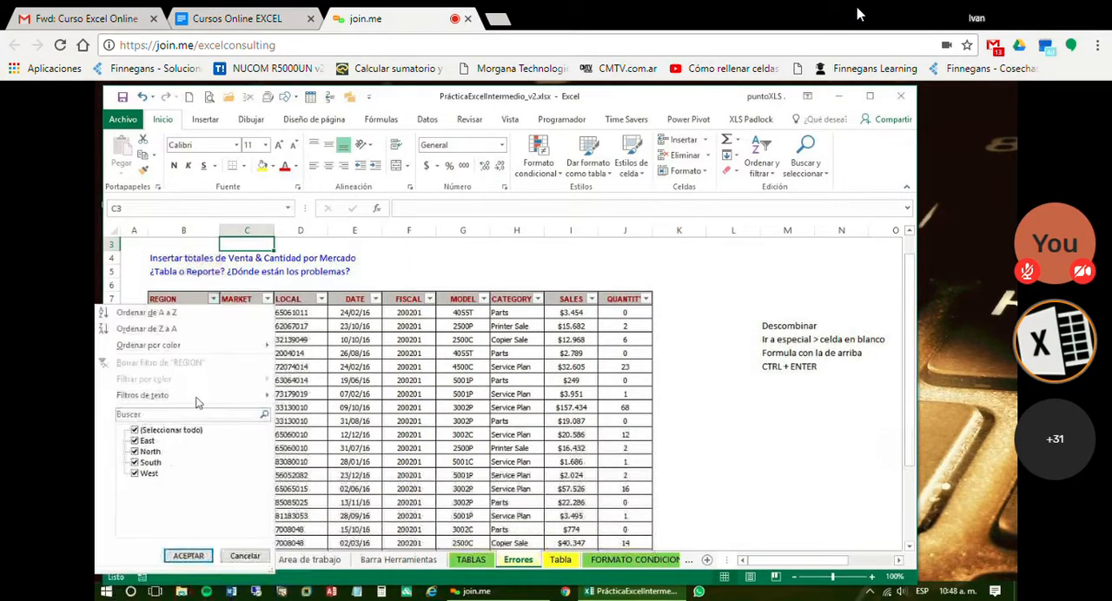
click(164, 431)
click(158, 463)
click(188, 557)
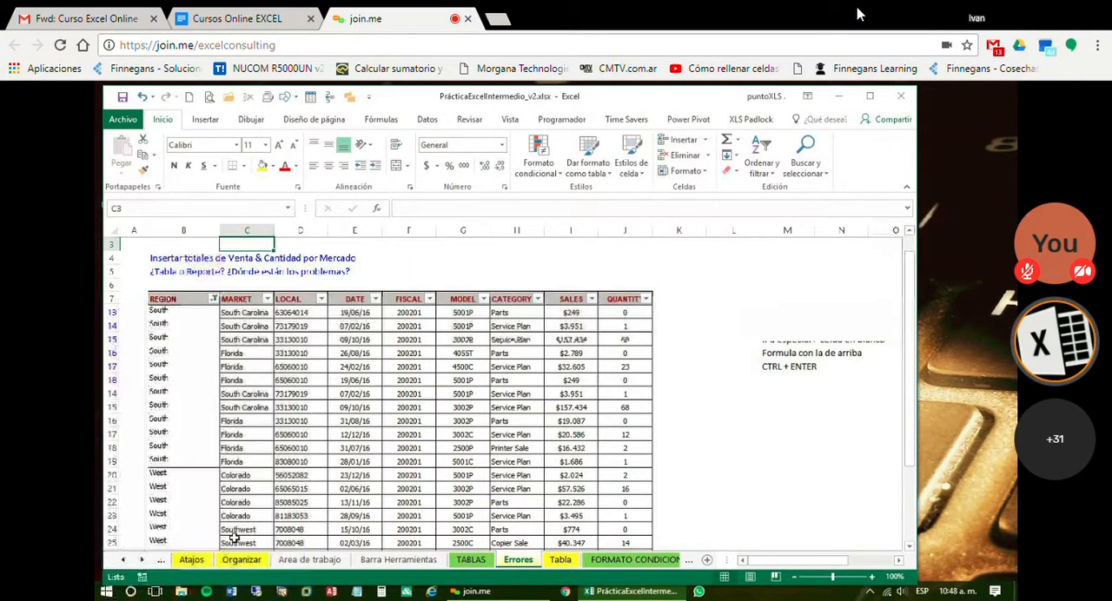
drag(178, 346, 650, 431)
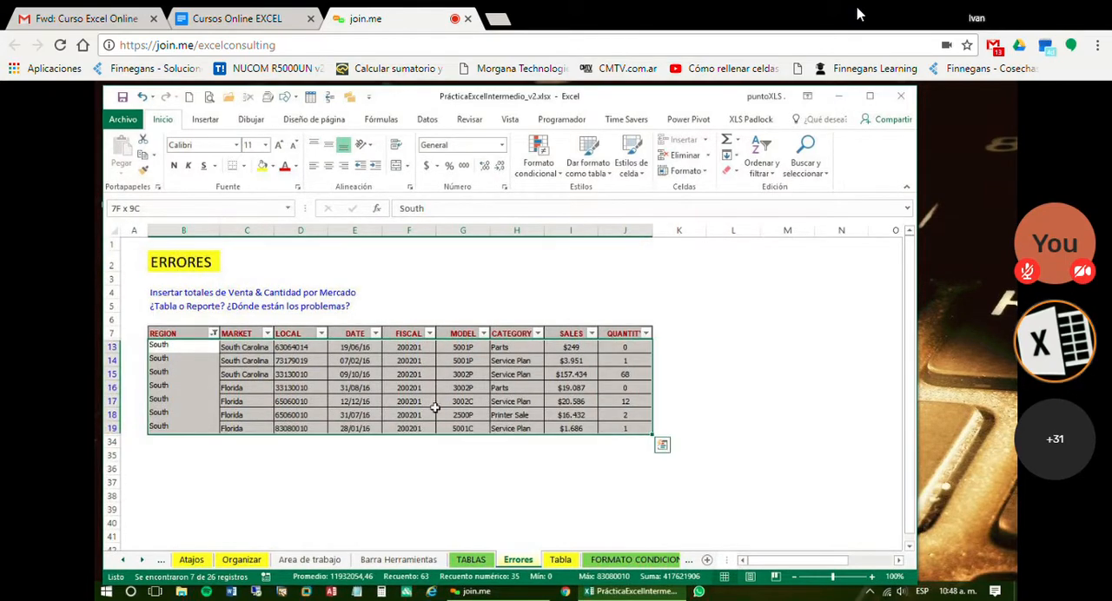
click(227, 387)
Restore all regions in the REGION column filter
click(213, 332)
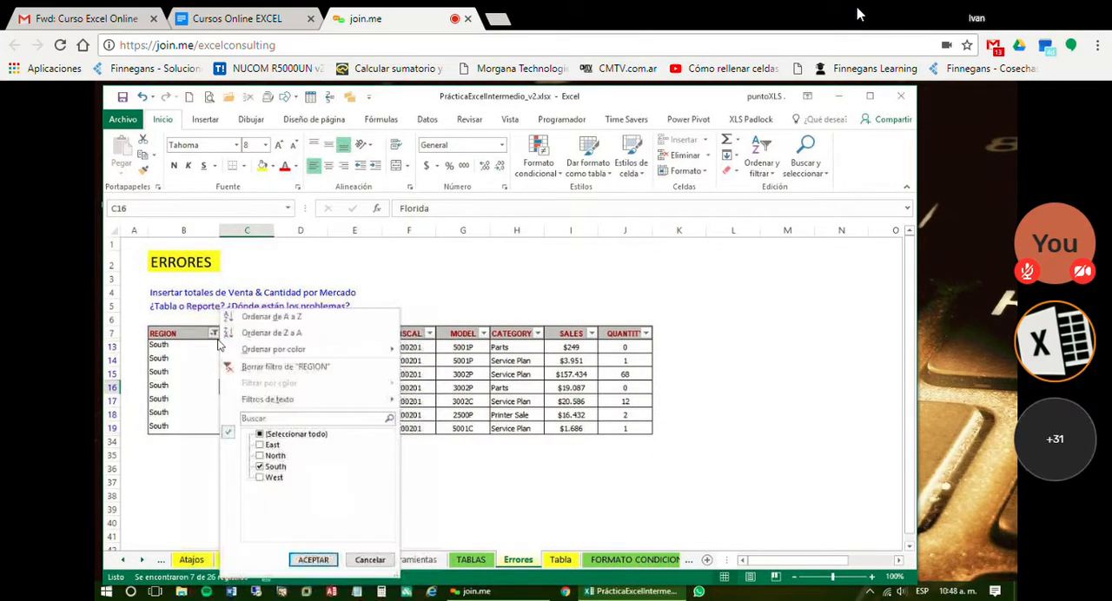
click(261, 434)
click(314, 561)
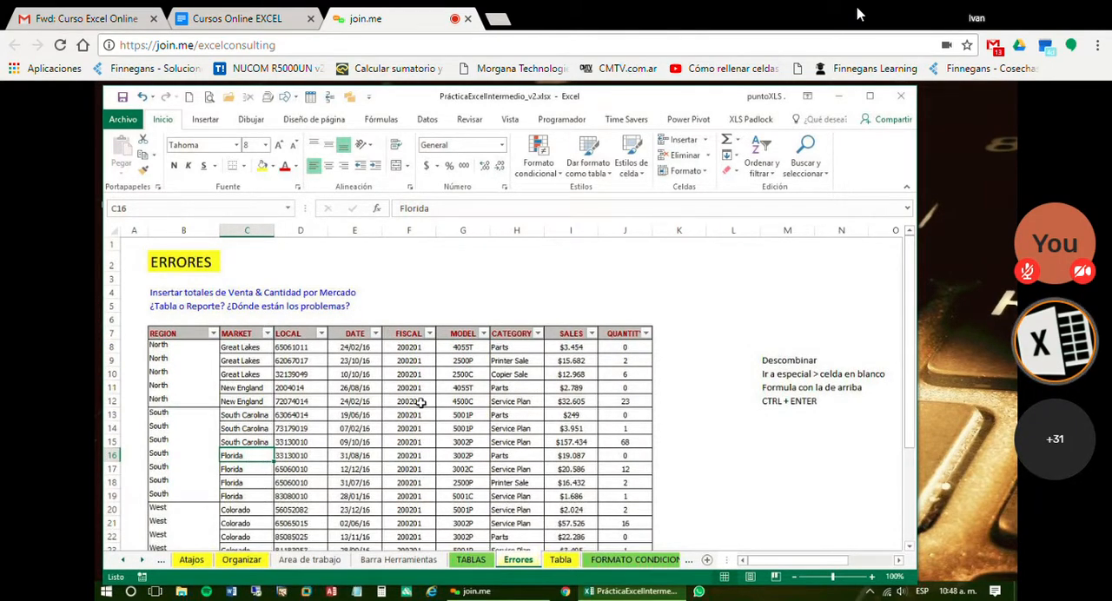
scroll(421, 403, down, 1)
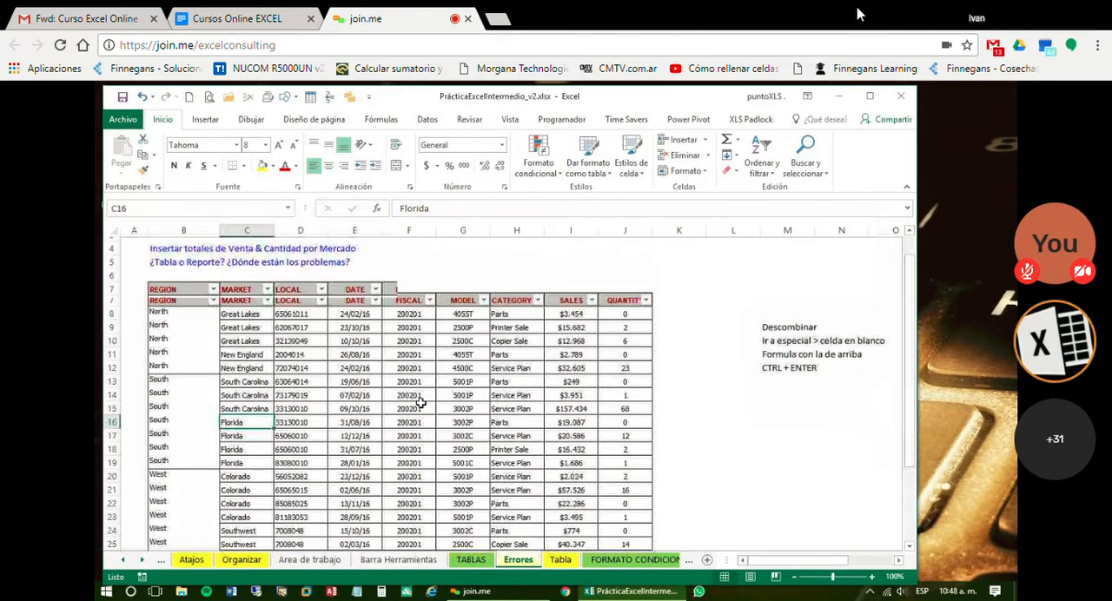
click(262, 351)
scroll(463, 386, down, 1)
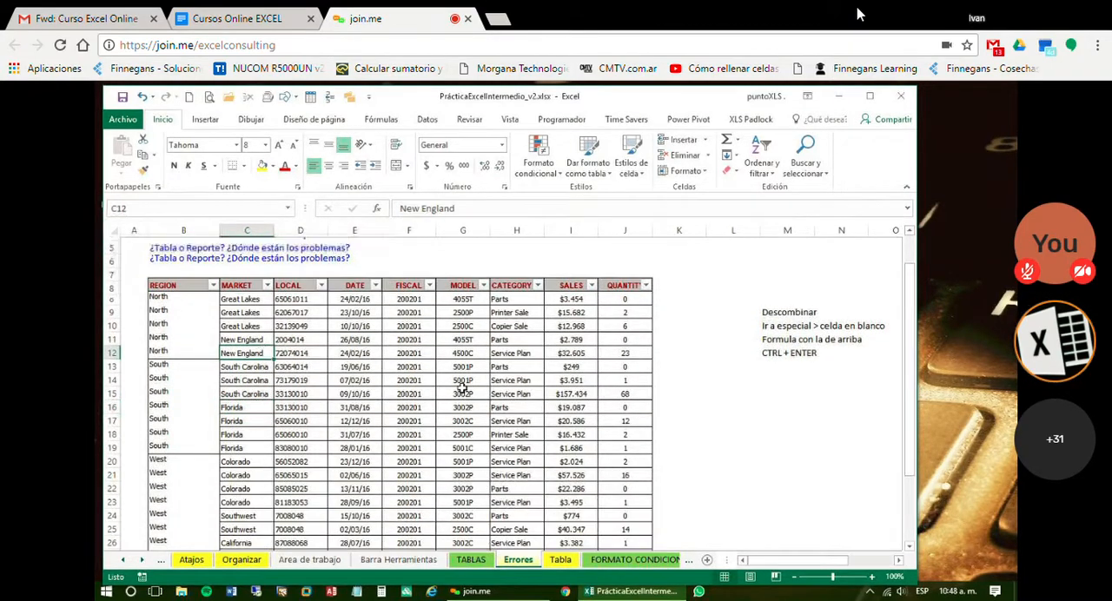
click(344, 380)
scroll(596, 280, up, 1)
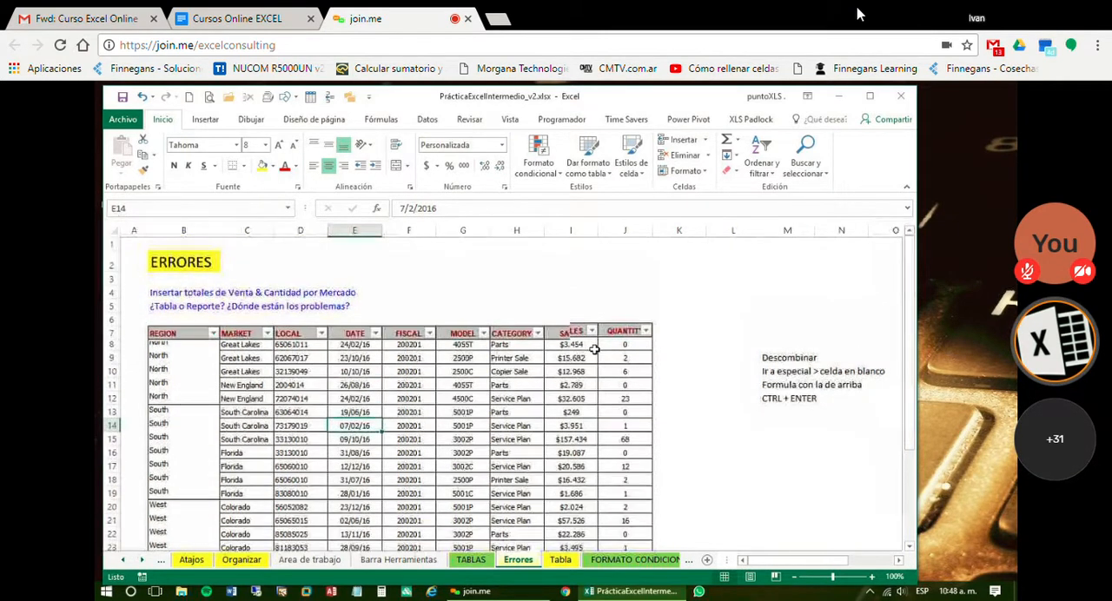
click(557, 316)
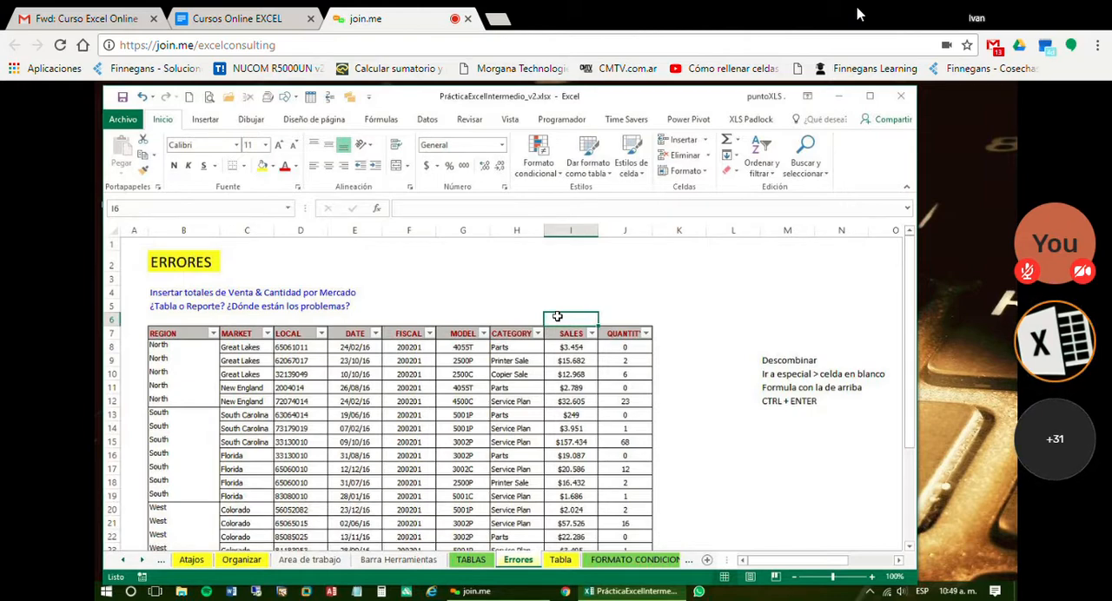
Open the Tabla sheet and look over its data records
click(560, 561)
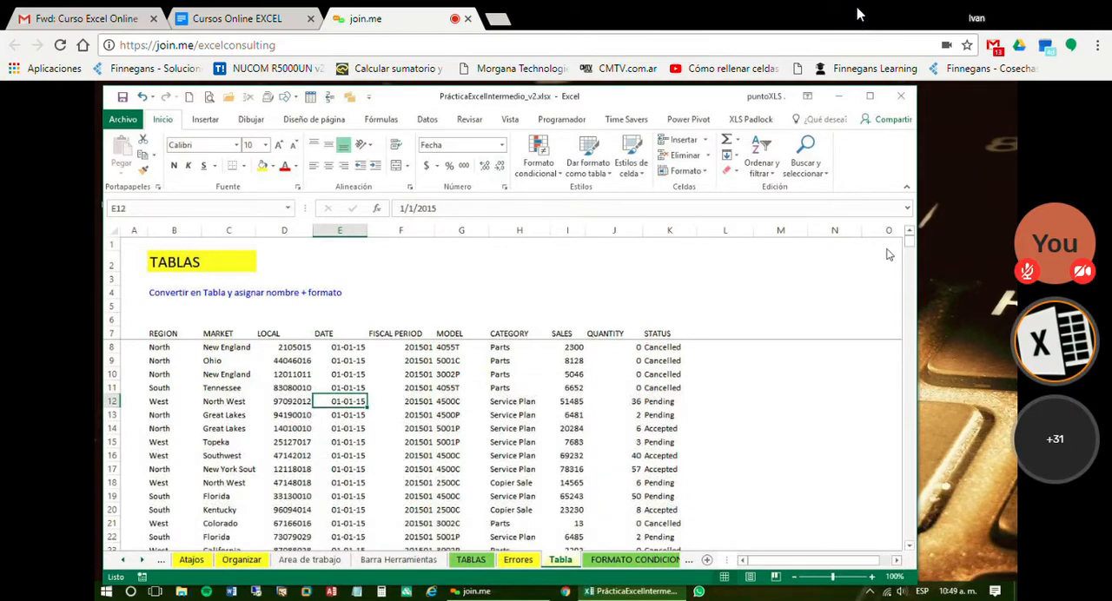
click(867, 95)
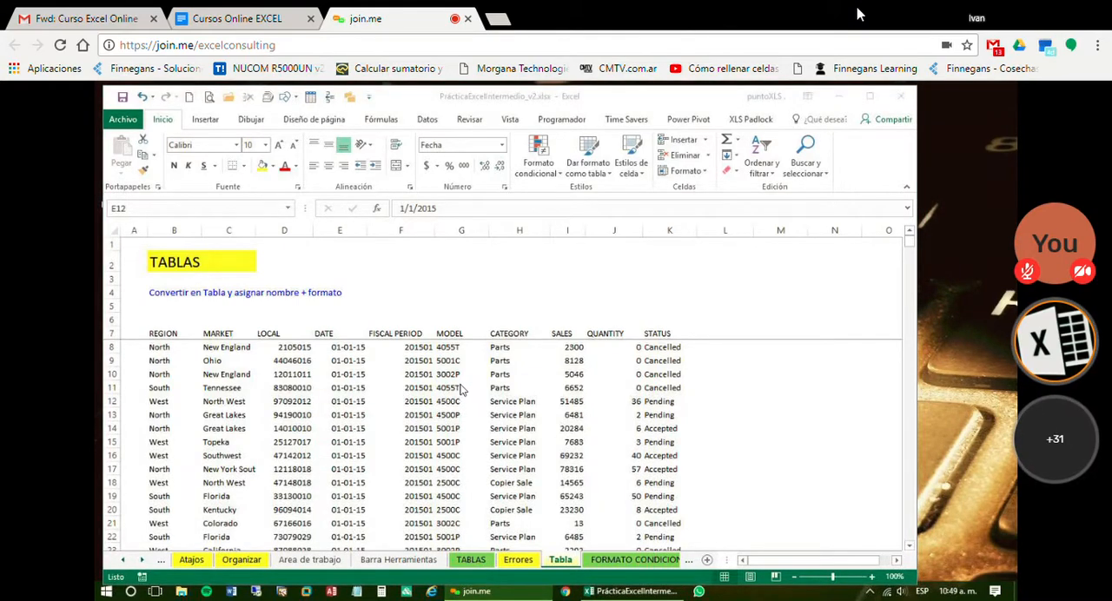
scroll(408, 423, down, 2)
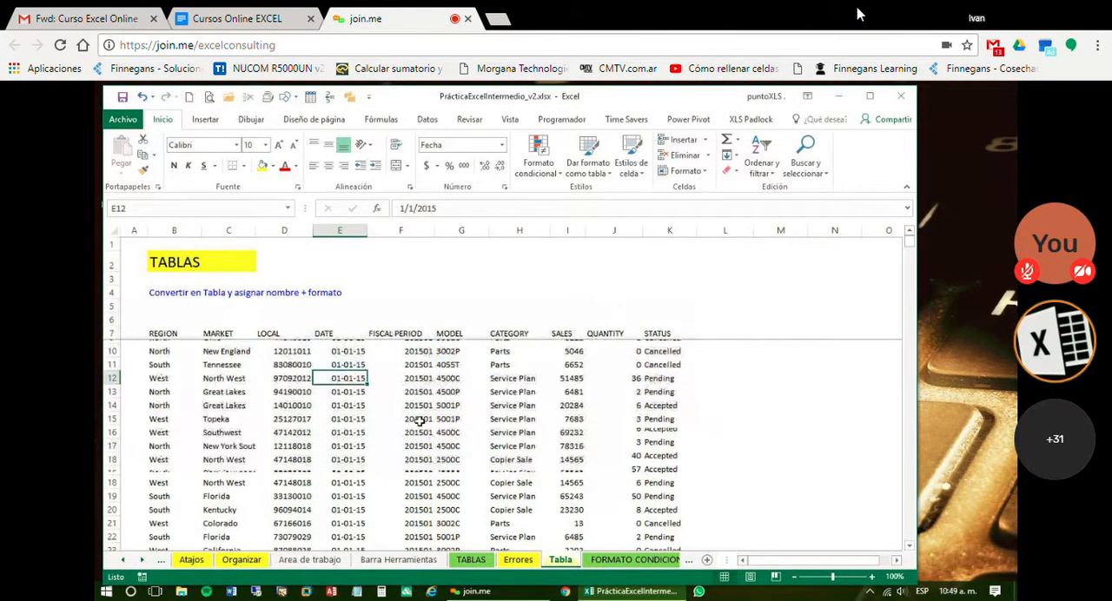
scroll(420, 421, down, 1)
scroll(420, 421, up, 3)
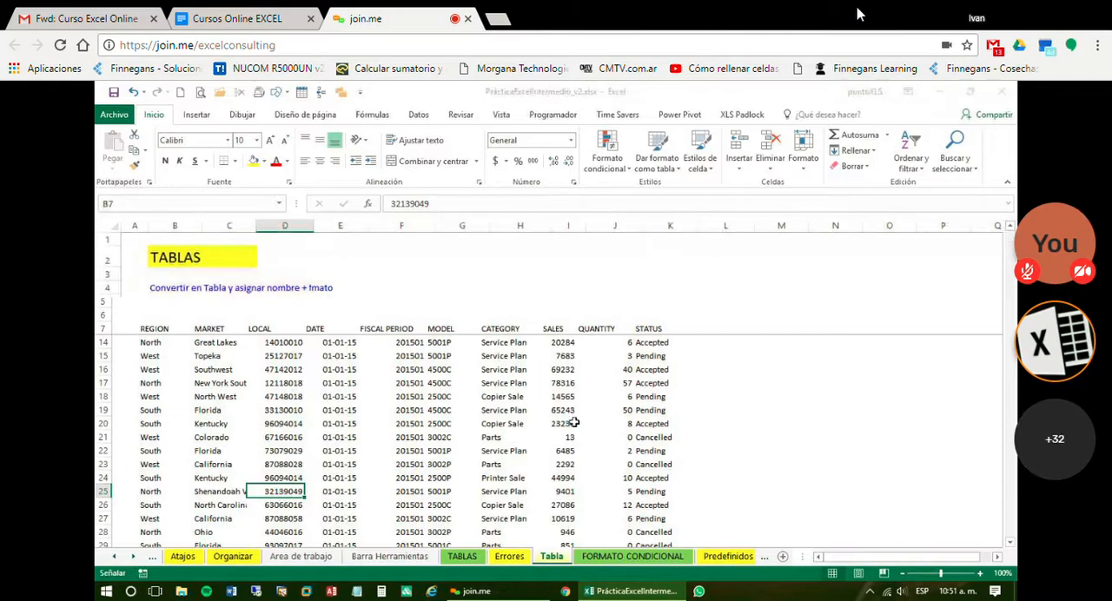
Convert the range B7:K41556 into a table with headers and go back to its first rows
key(ctrl+t)
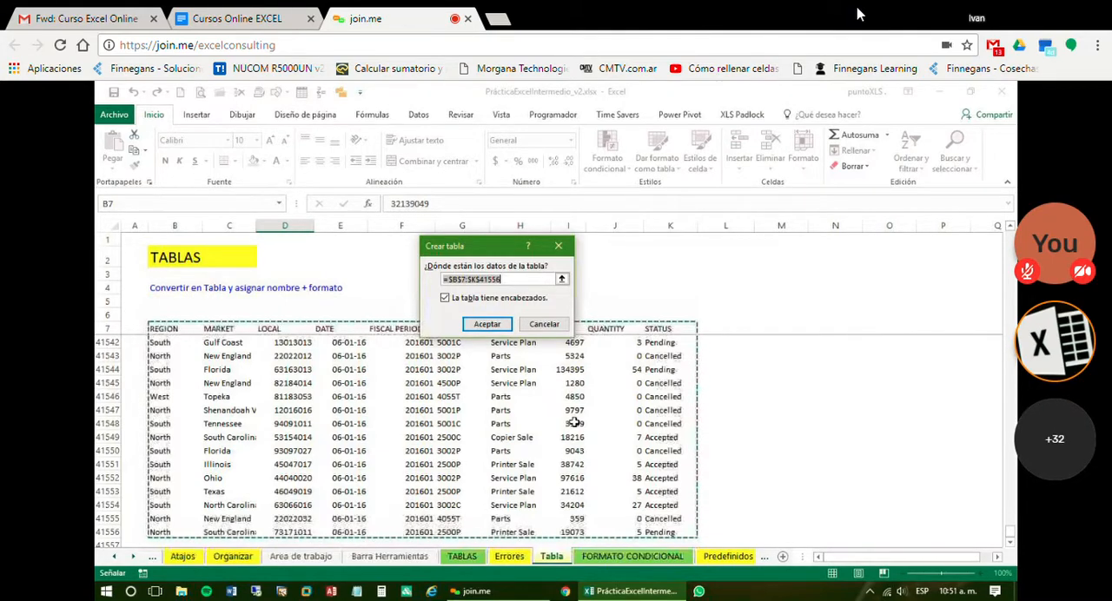
click(487, 326)
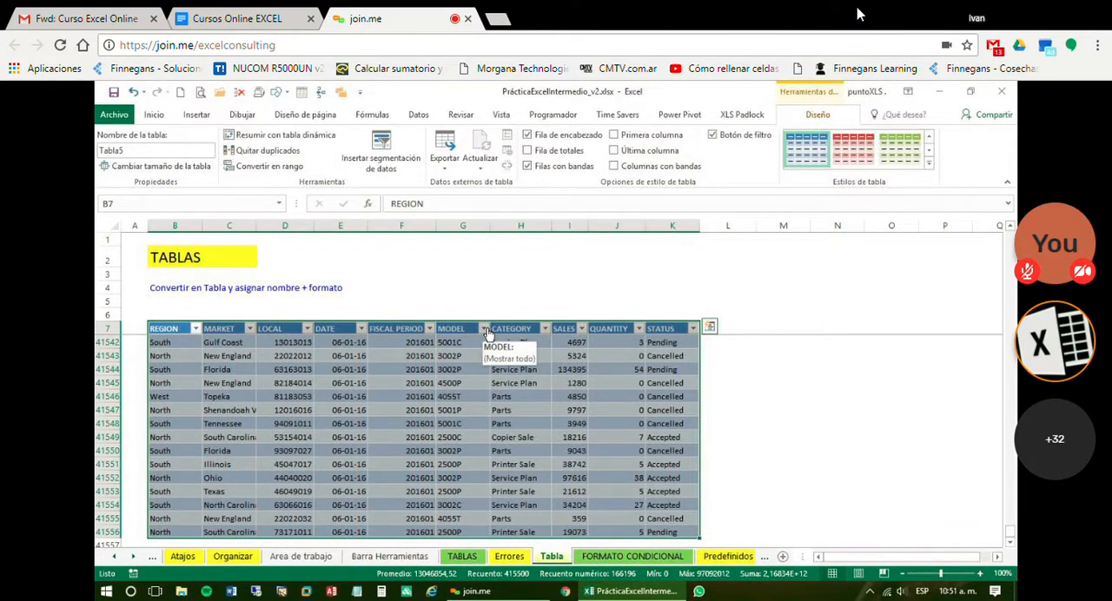
click(462, 437)
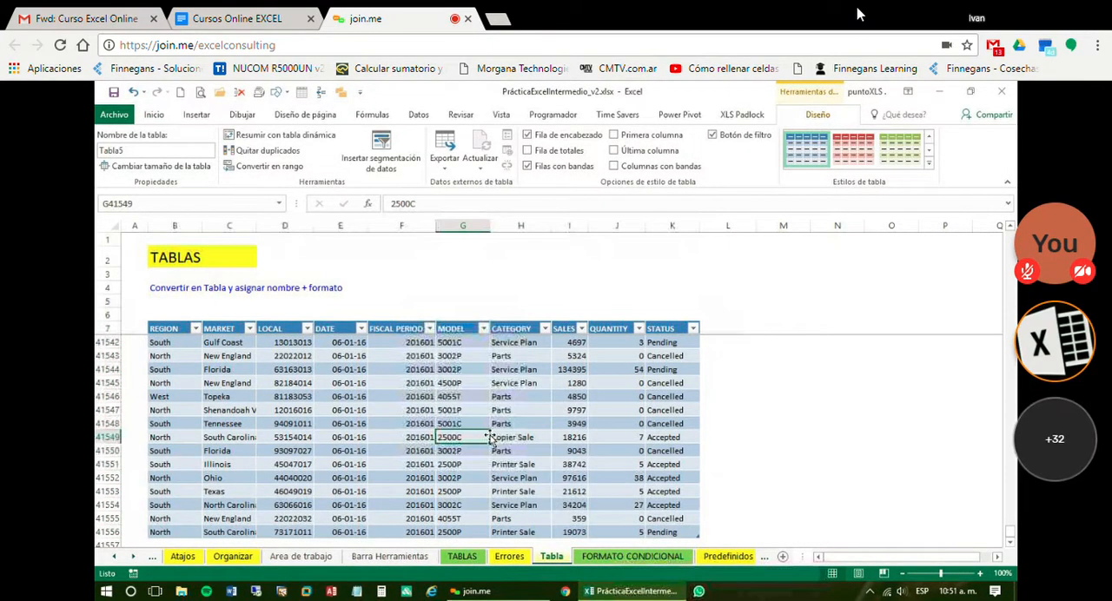
scroll(492, 434, up, 2)
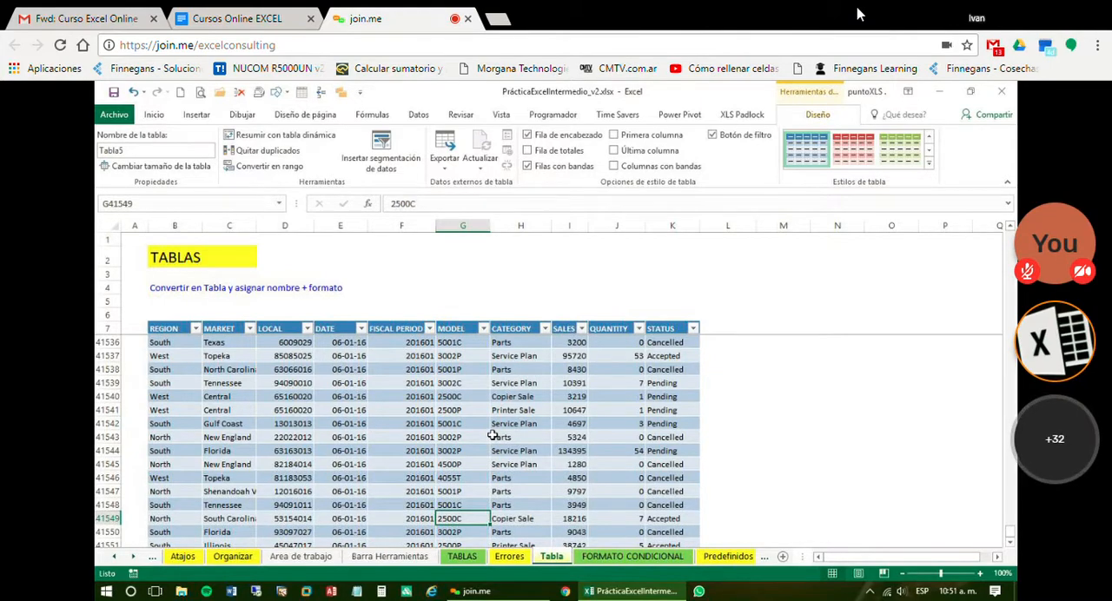
key(ctrl+Home)
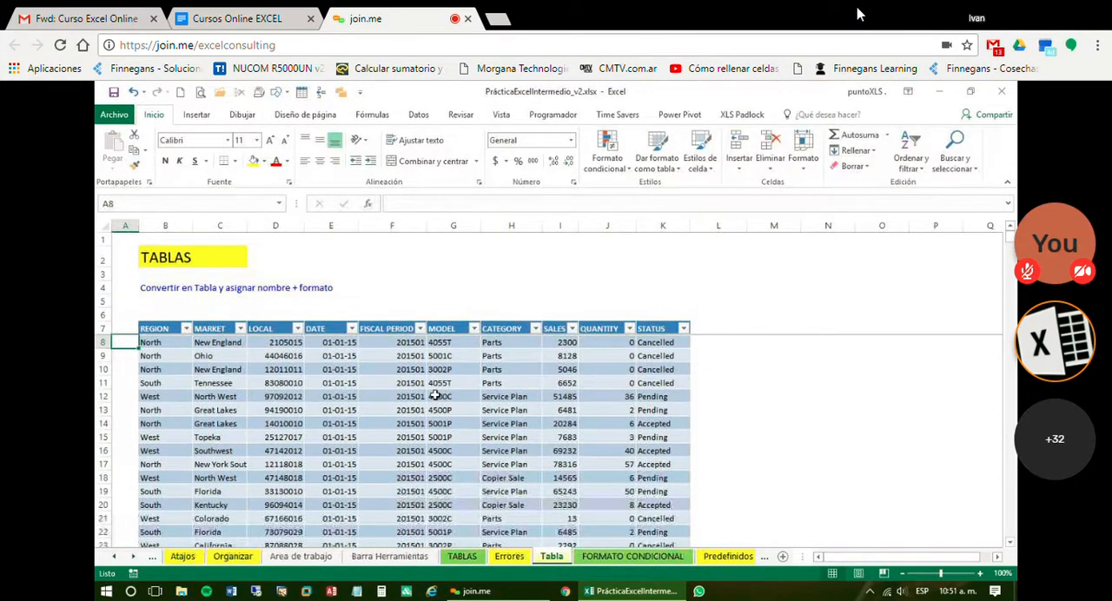
click(434, 395)
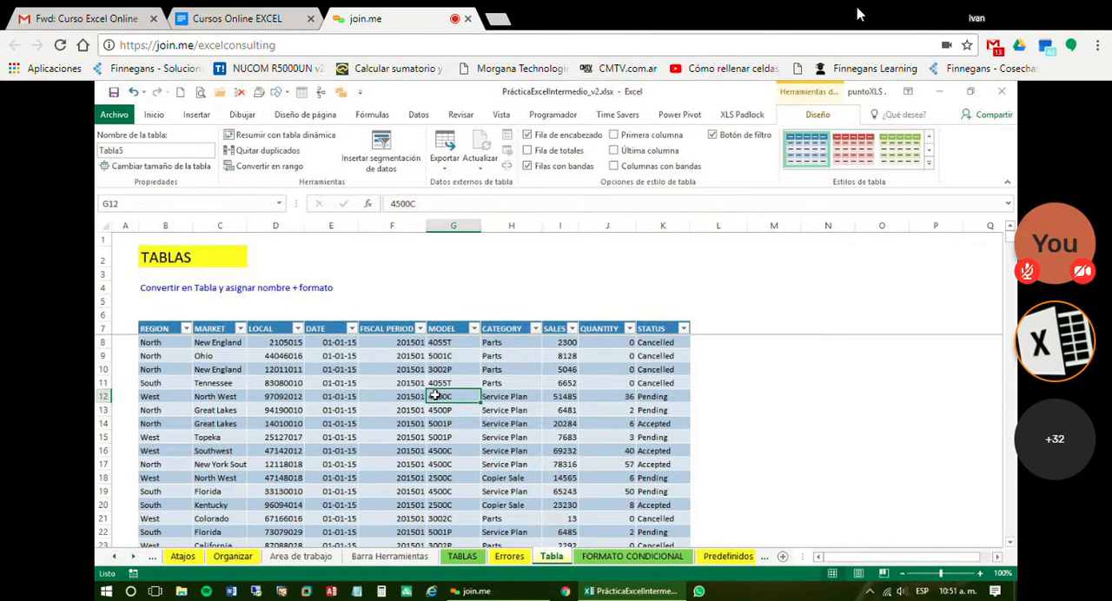
click(901, 342)
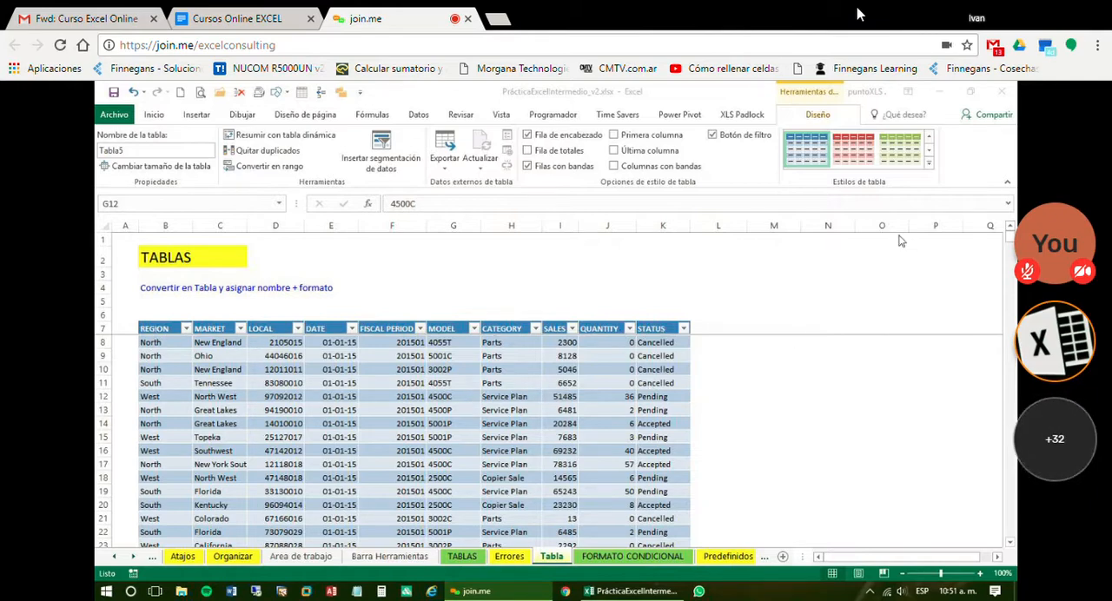
click(250, 414)
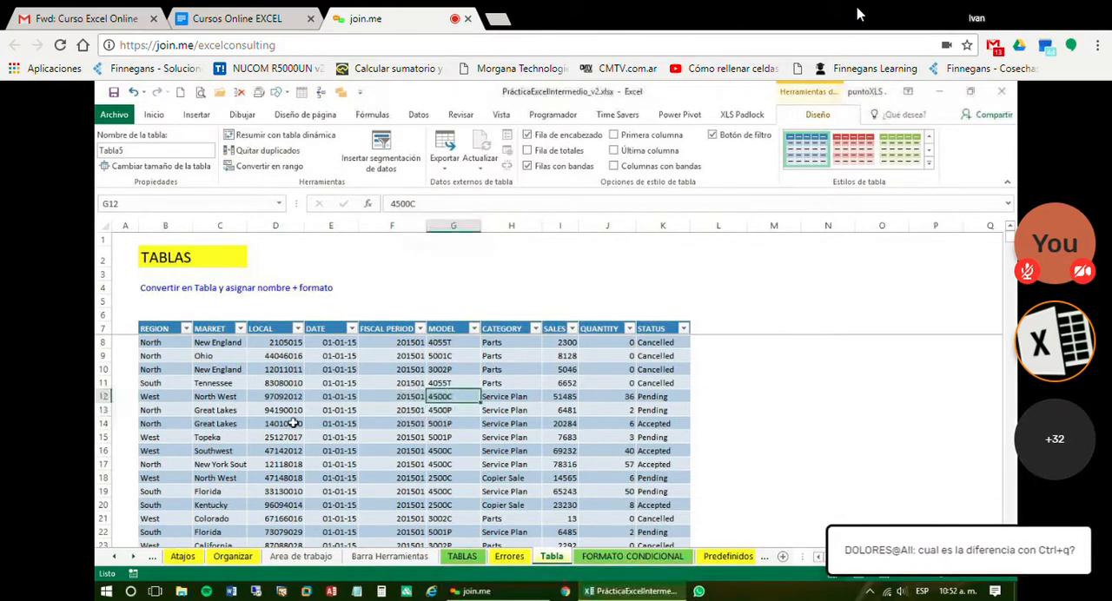
click(585, 276)
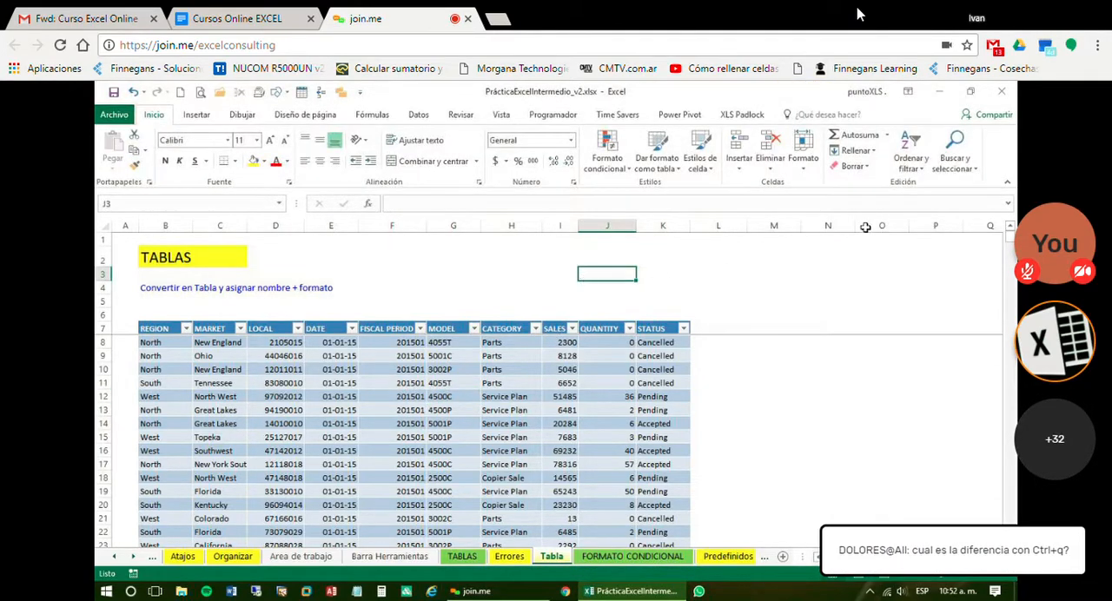
click(512, 384)
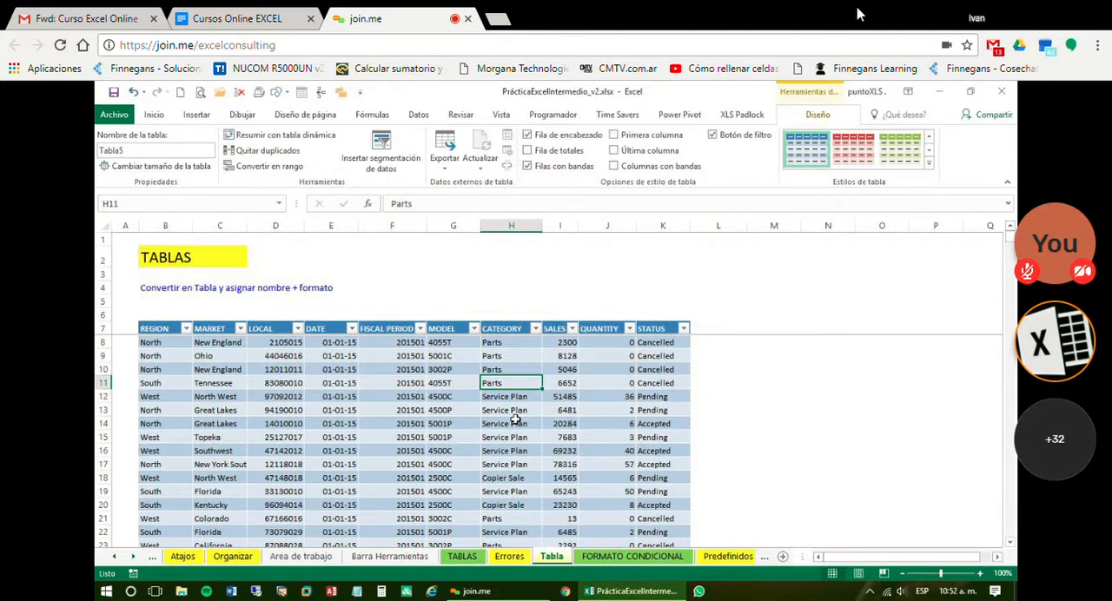
scroll(860, 419, down, 1)
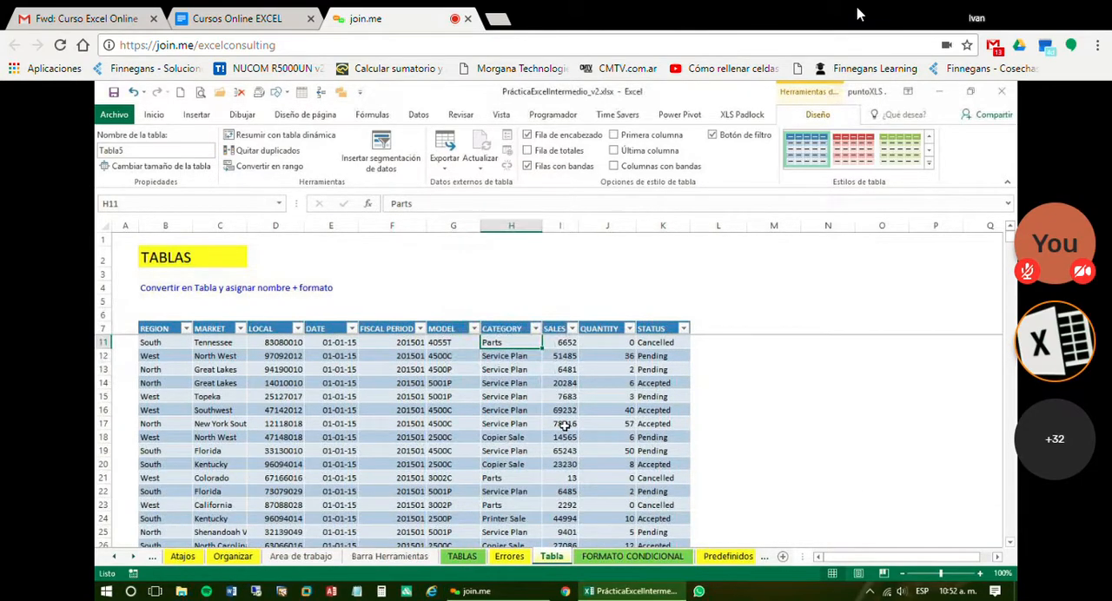
Undo the table conversion, then try the date format on cell D25 and undo it
key(ctrl+z)
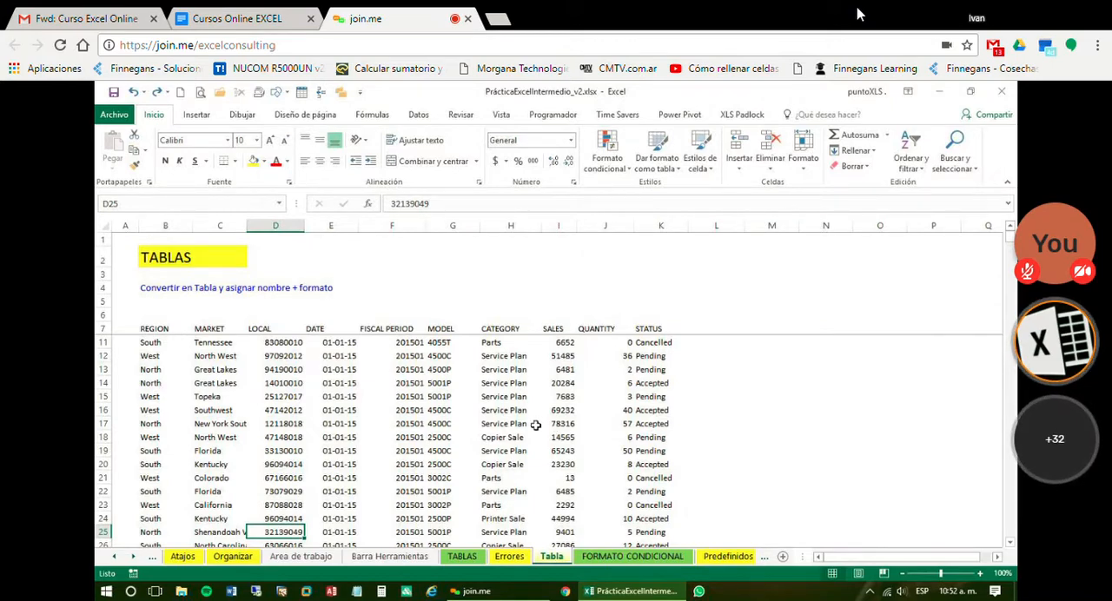
key(ctrl+shift+3)
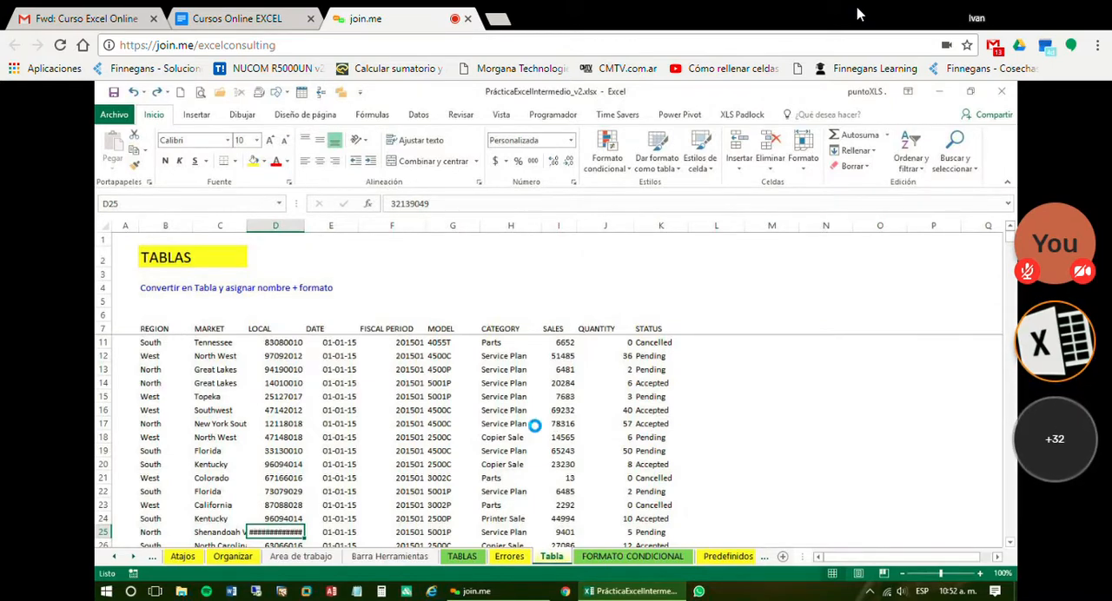
key(ctrl+z)
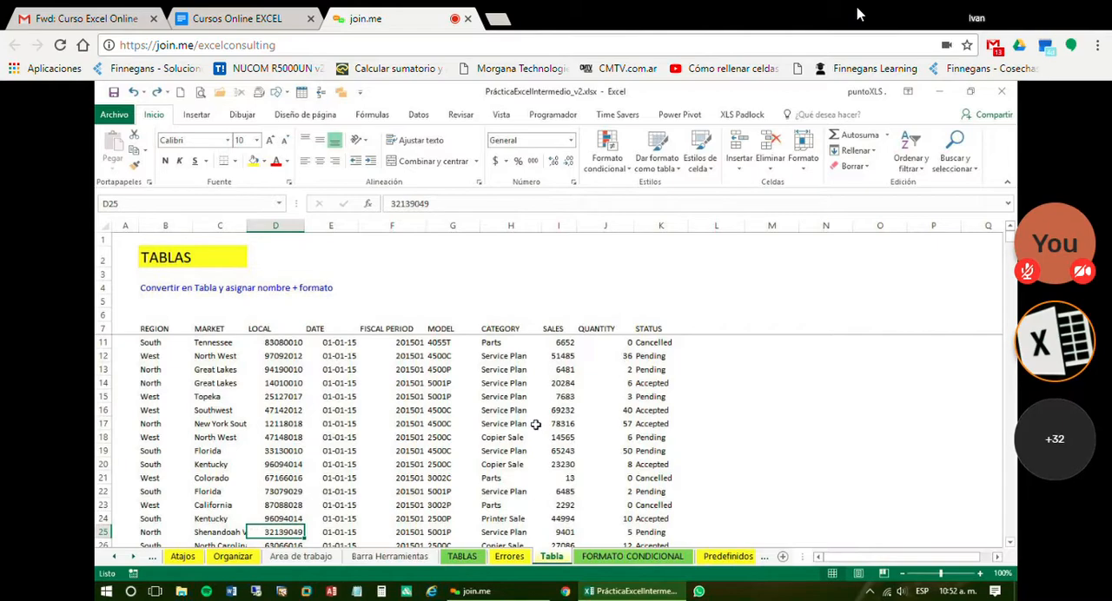
Create a table with headers from the data range B7:K41556 and select a cell inside it
click(536, 425)
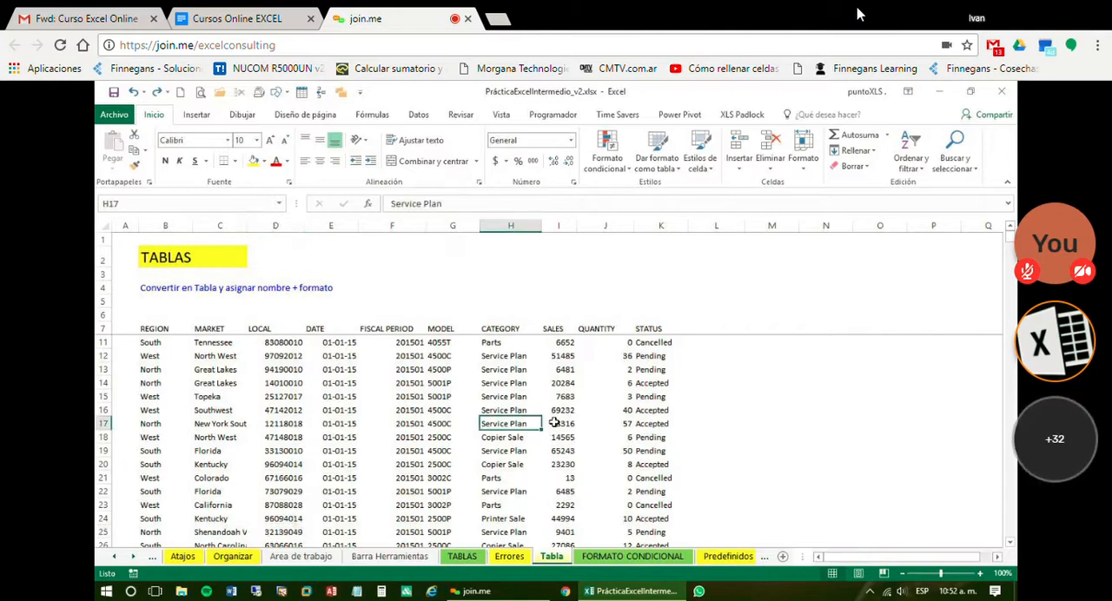
click(196, 113)
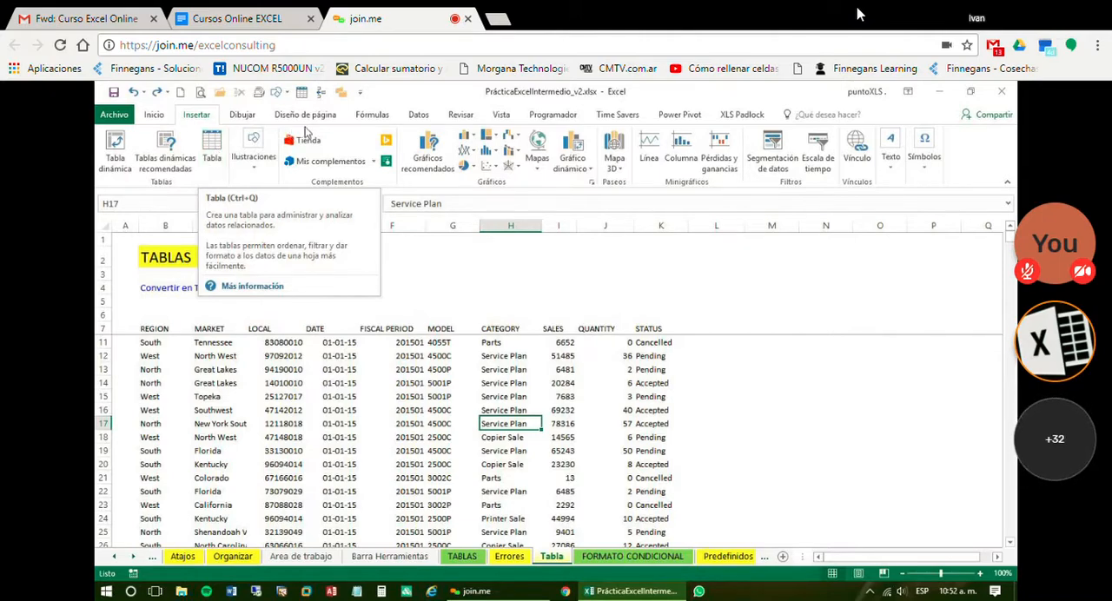
click(401, 410)
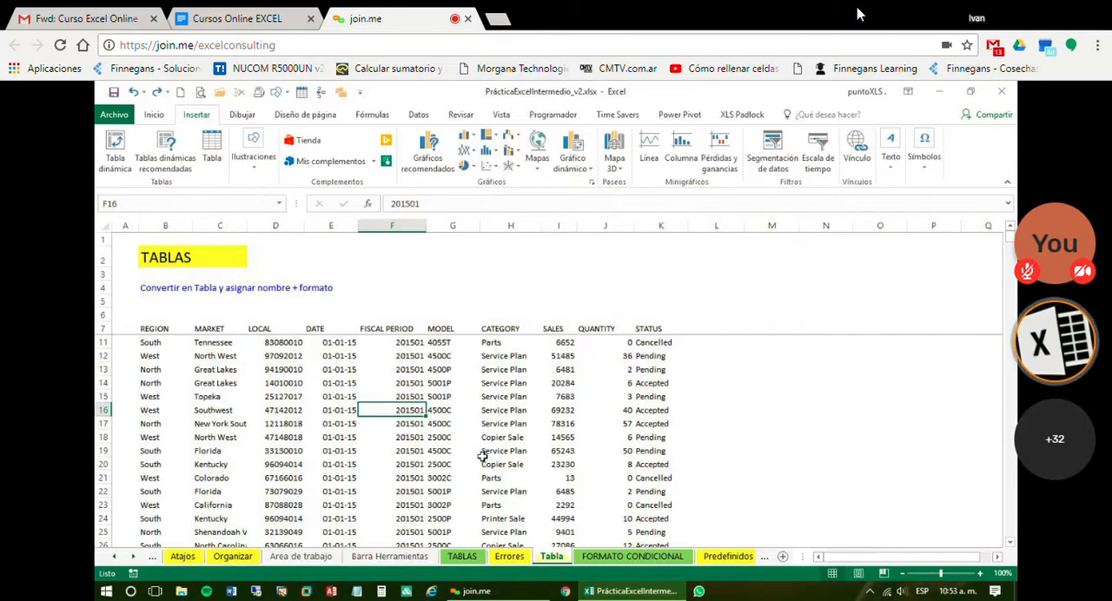
key(ctrl+t)
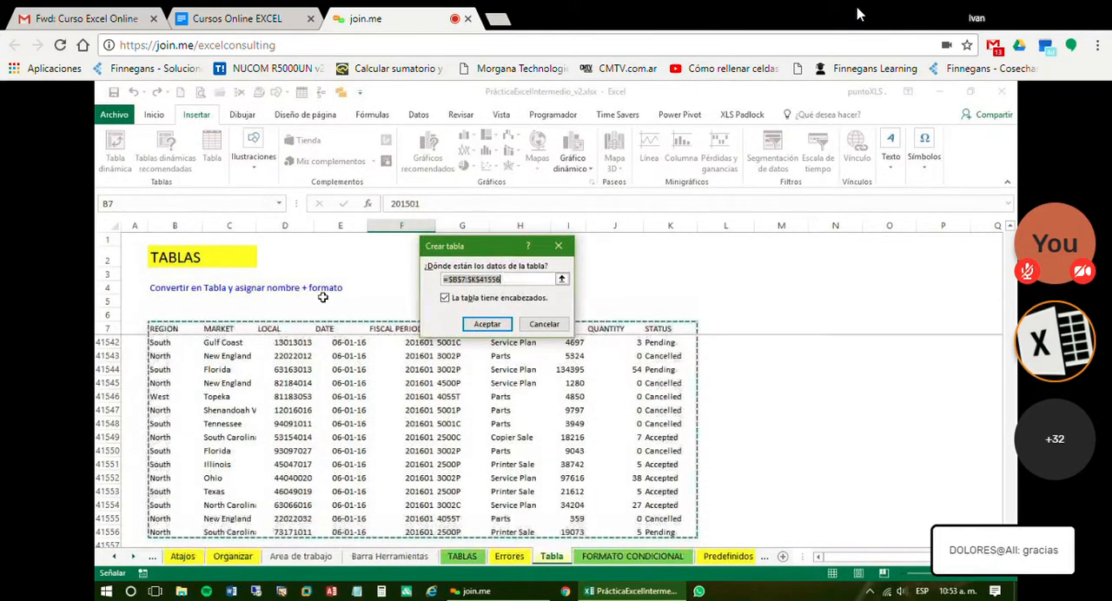
click(487, 323)
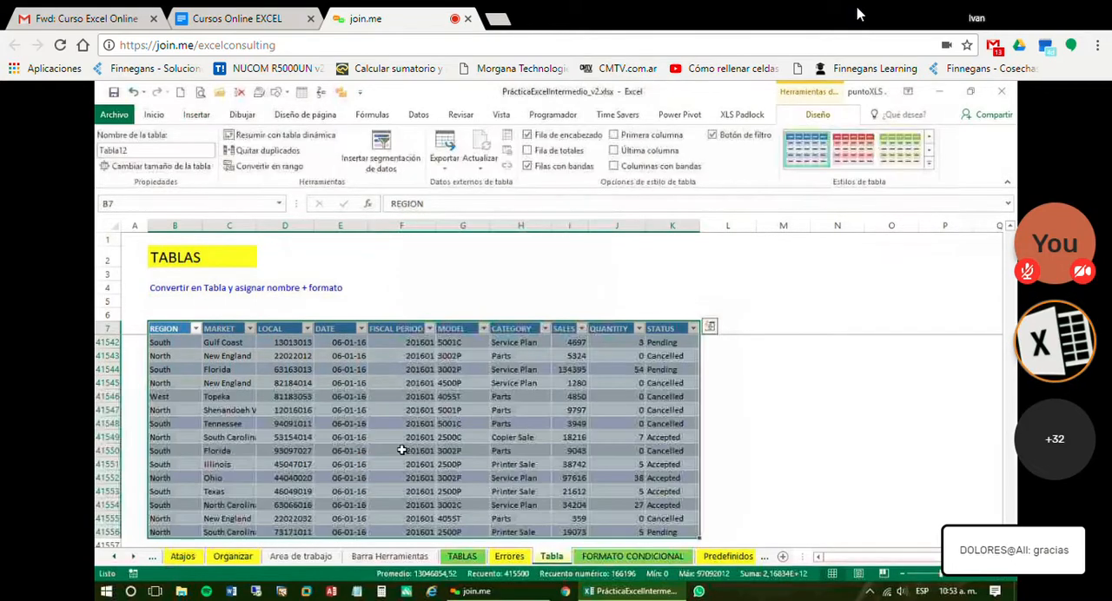
click(403, 450)
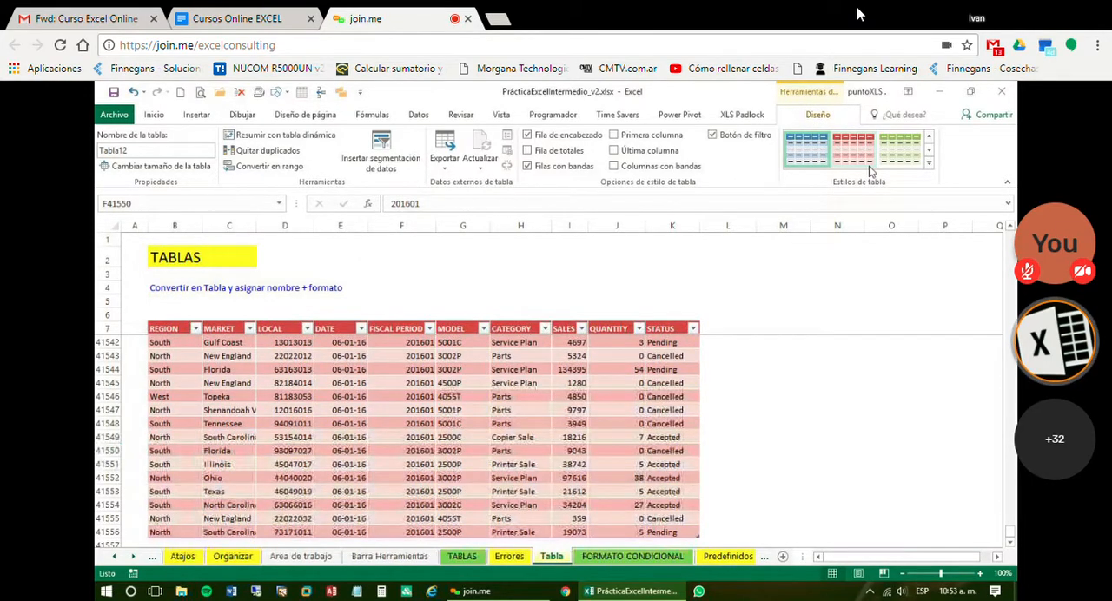
Apply the olive green table style Estilo de tabla claro 11 to the data table
click(928, 166)
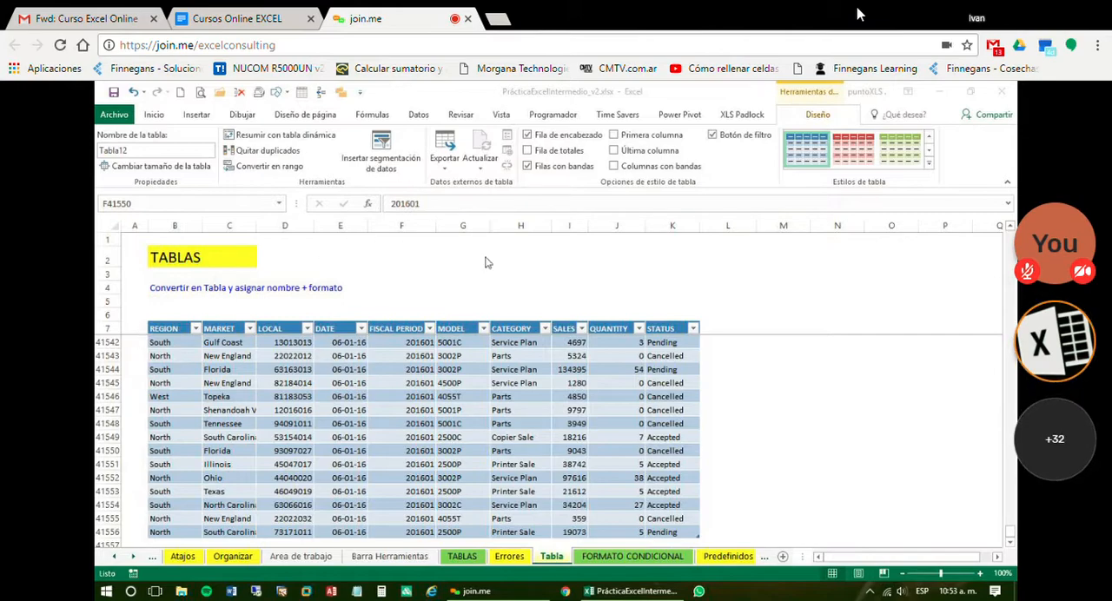
click(931, 163)
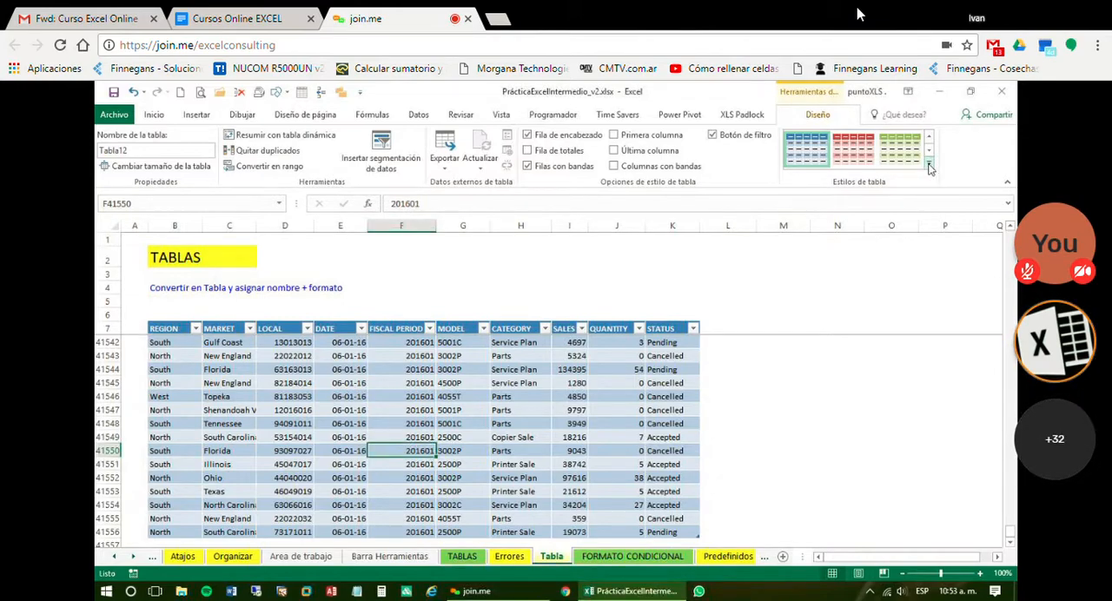
click(929, 163)
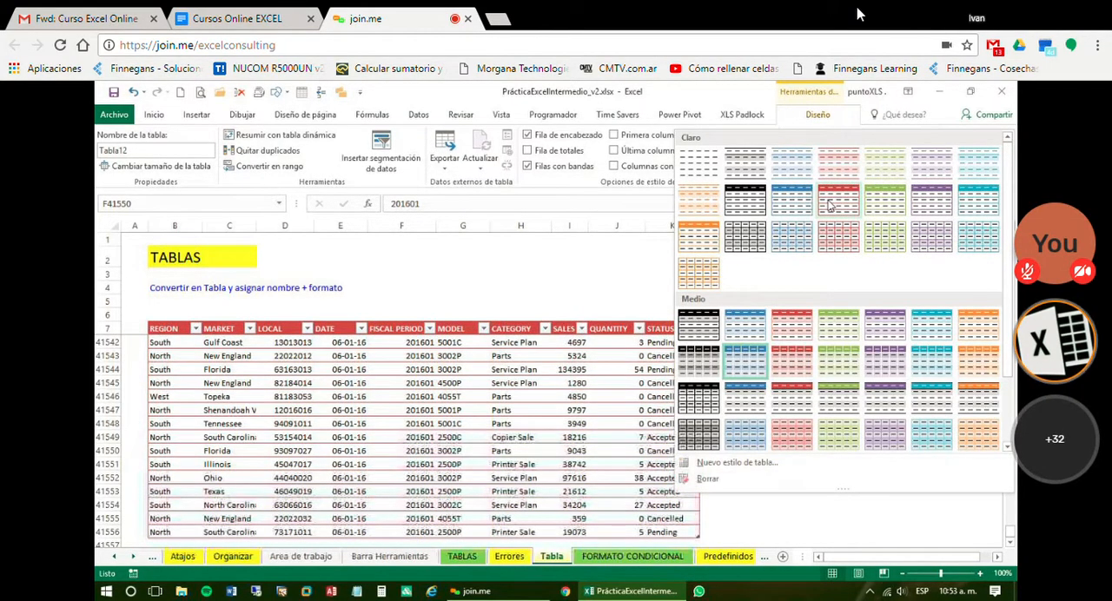
click(883, 211)
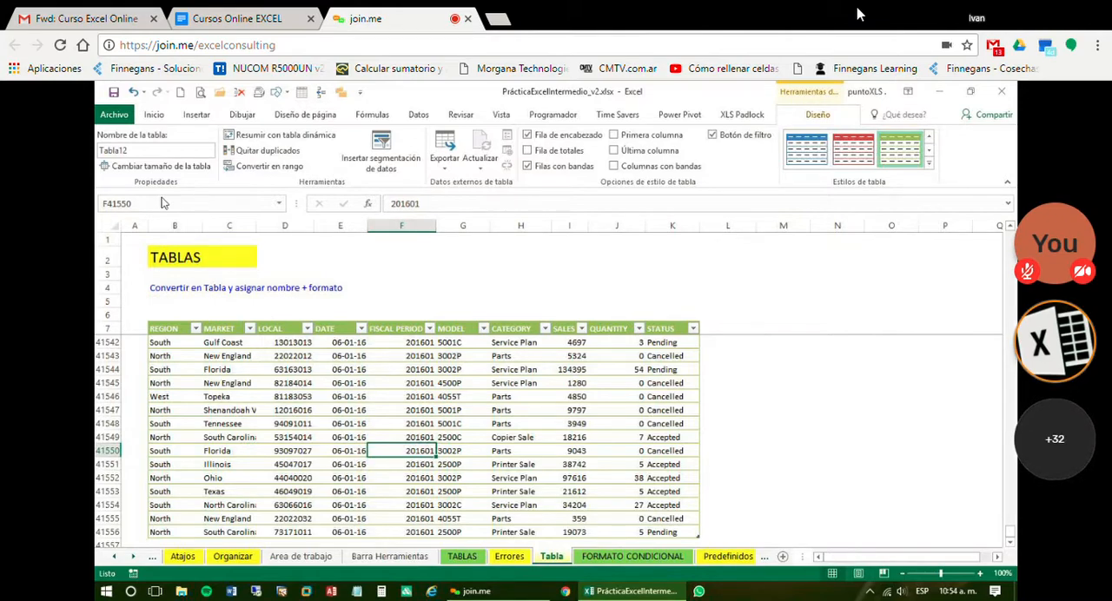
click(161, 166)
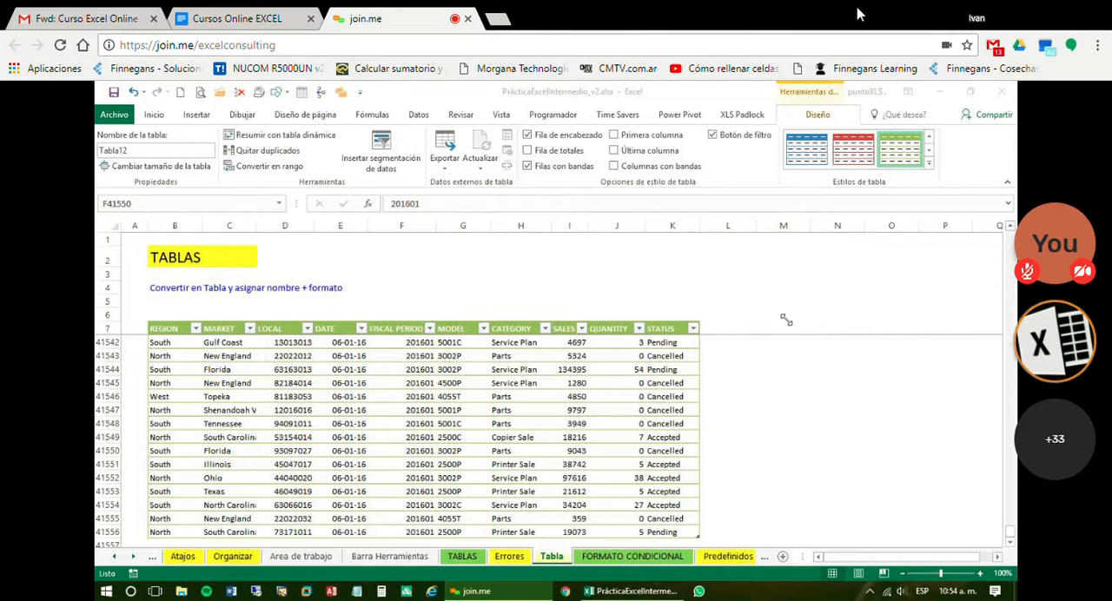
click(447, 383)
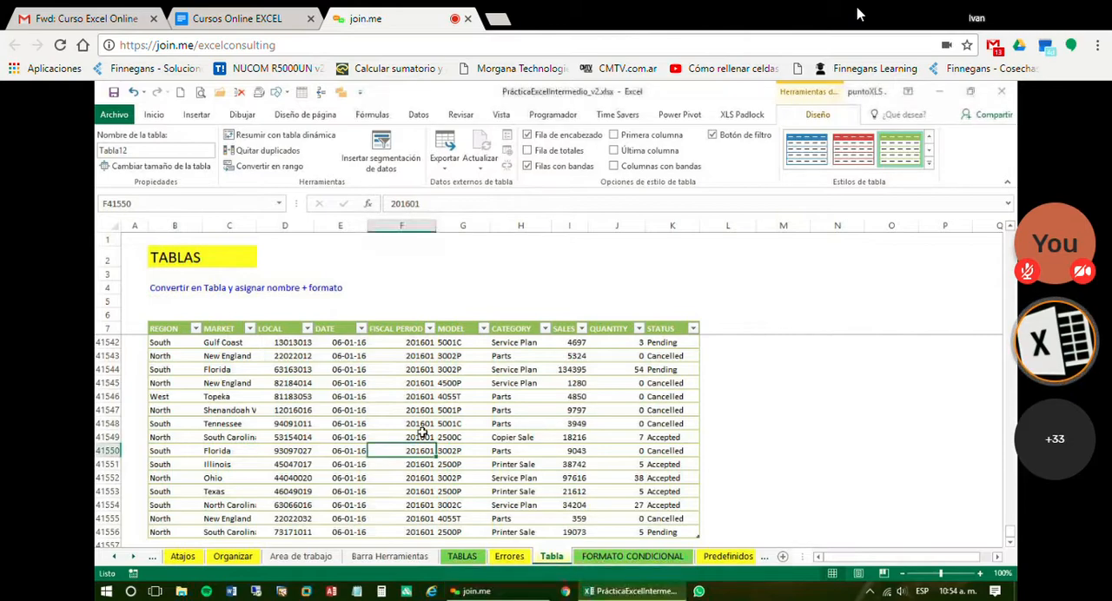
key(ctrl+c)
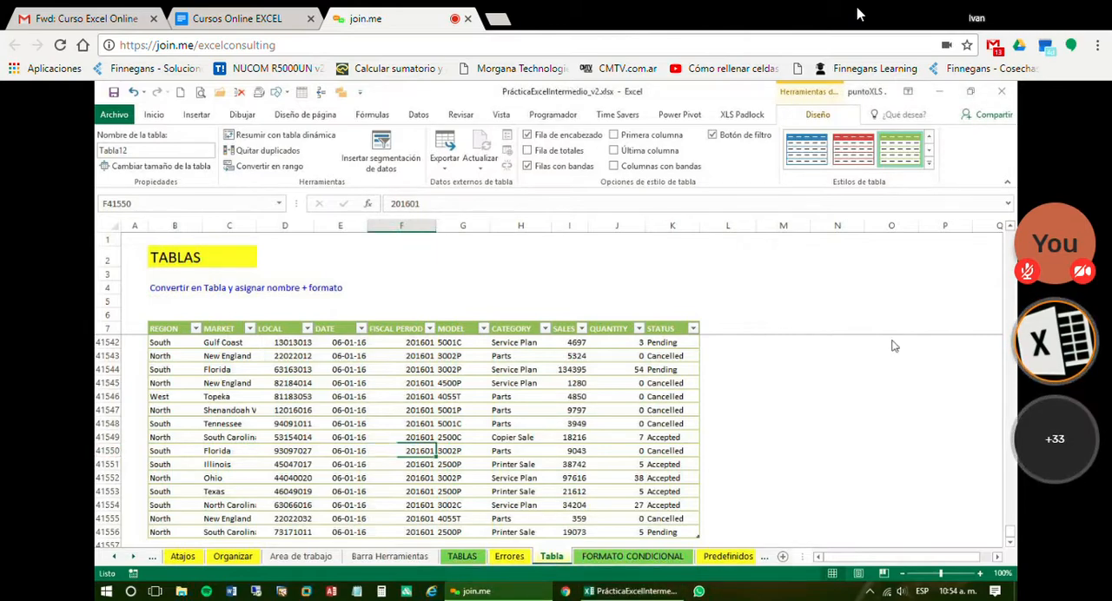
click(547, 400)
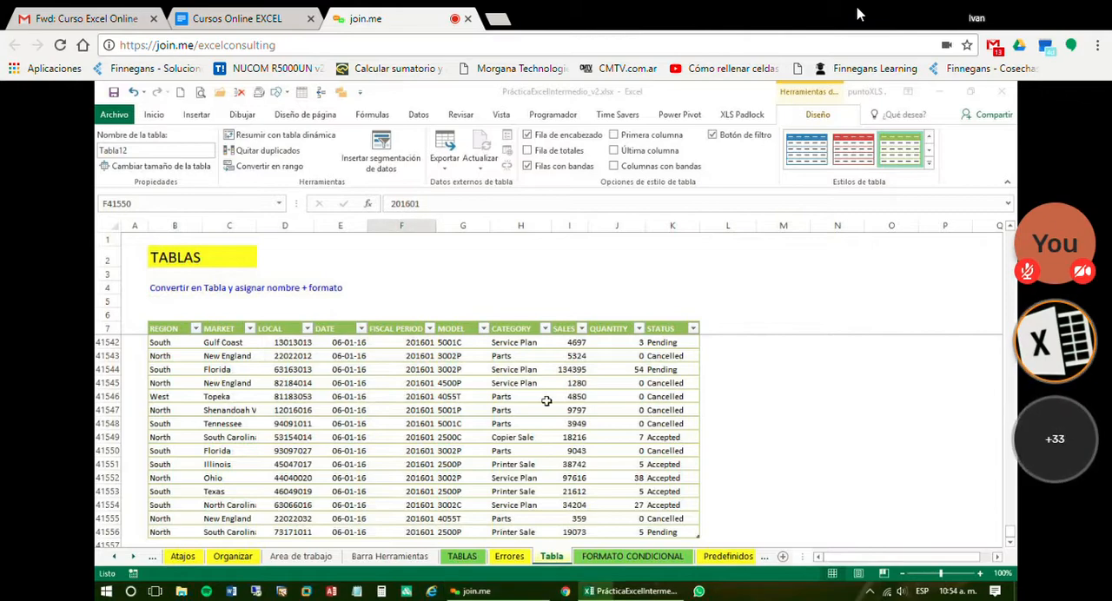
click(548, 400)
Name the table TBVentas2
click(143, 151)
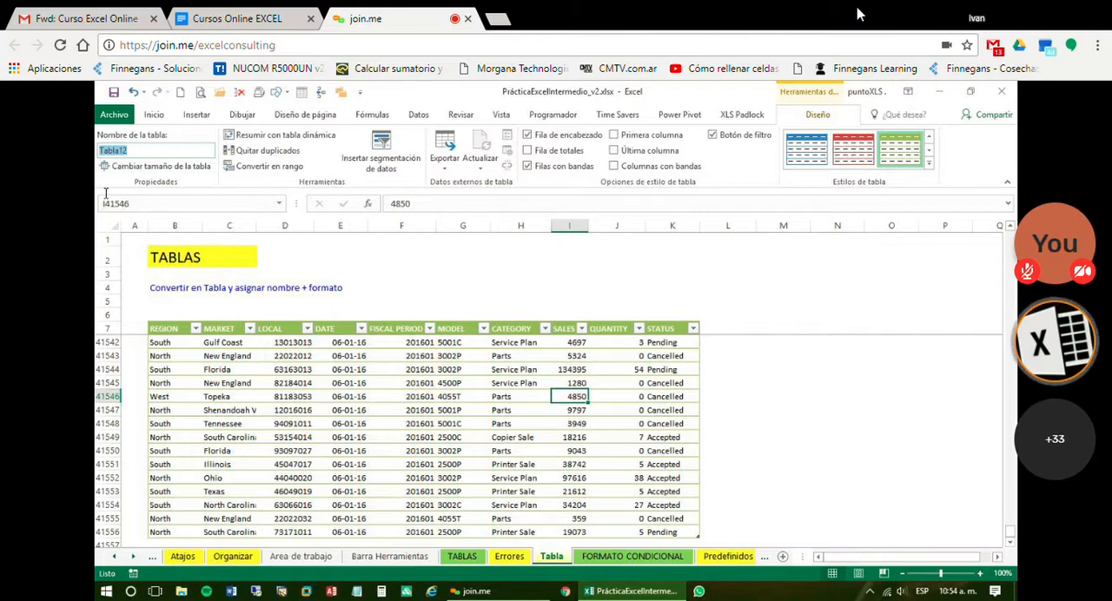
click(196, 369)
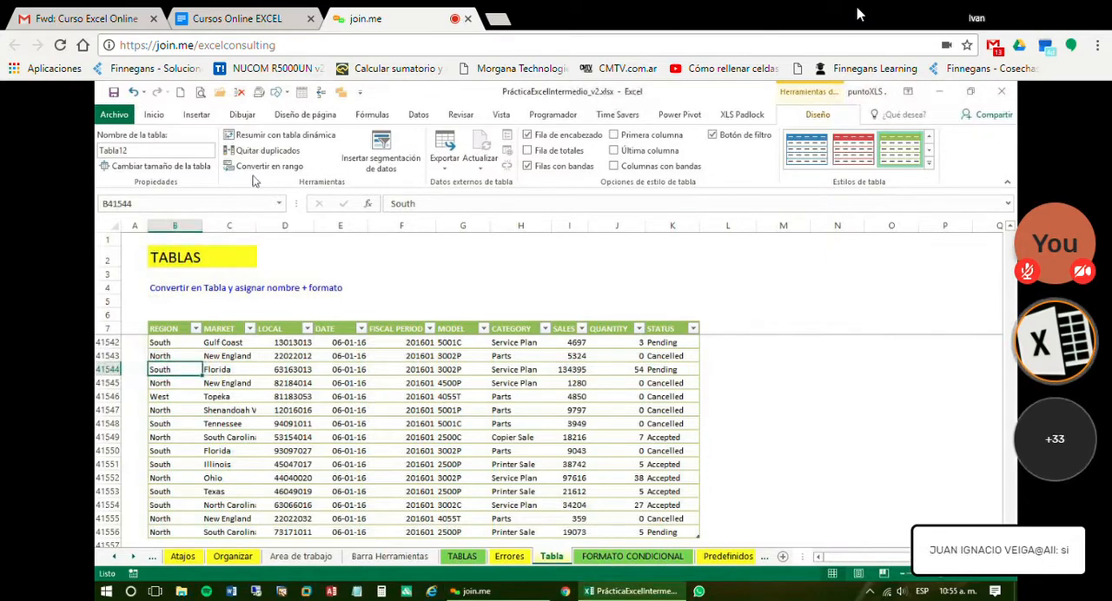
click(179, 152)
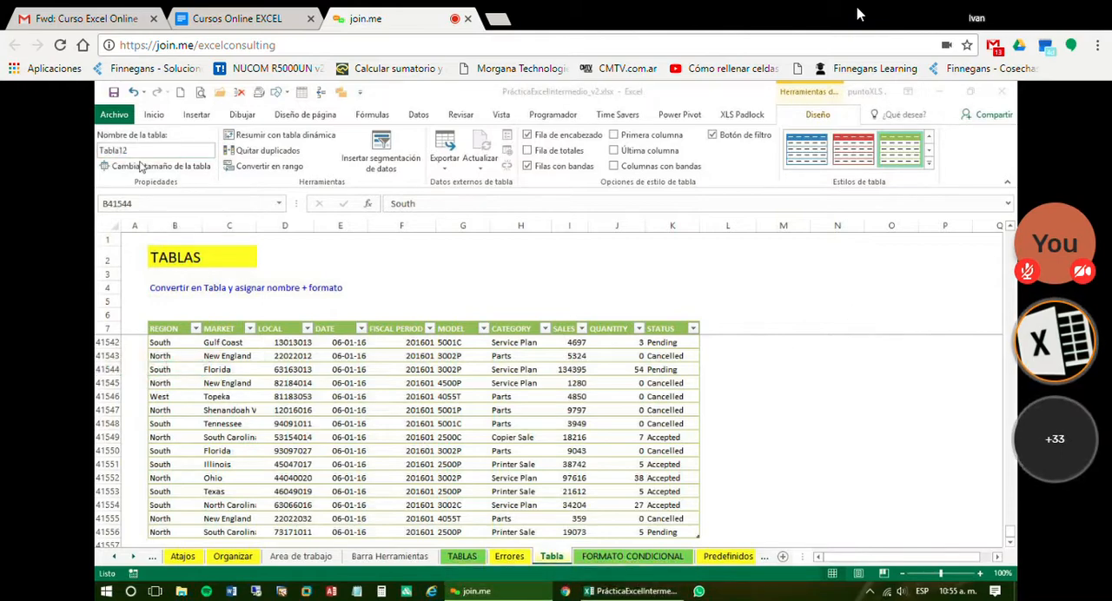
click(146, 151)
click(145, 151)
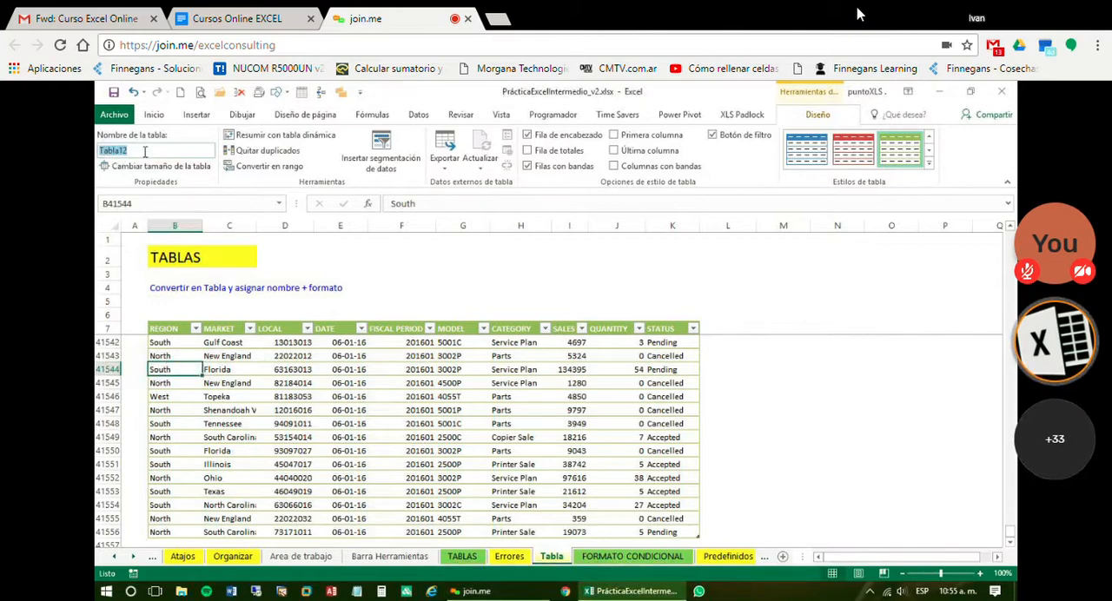
text(T)
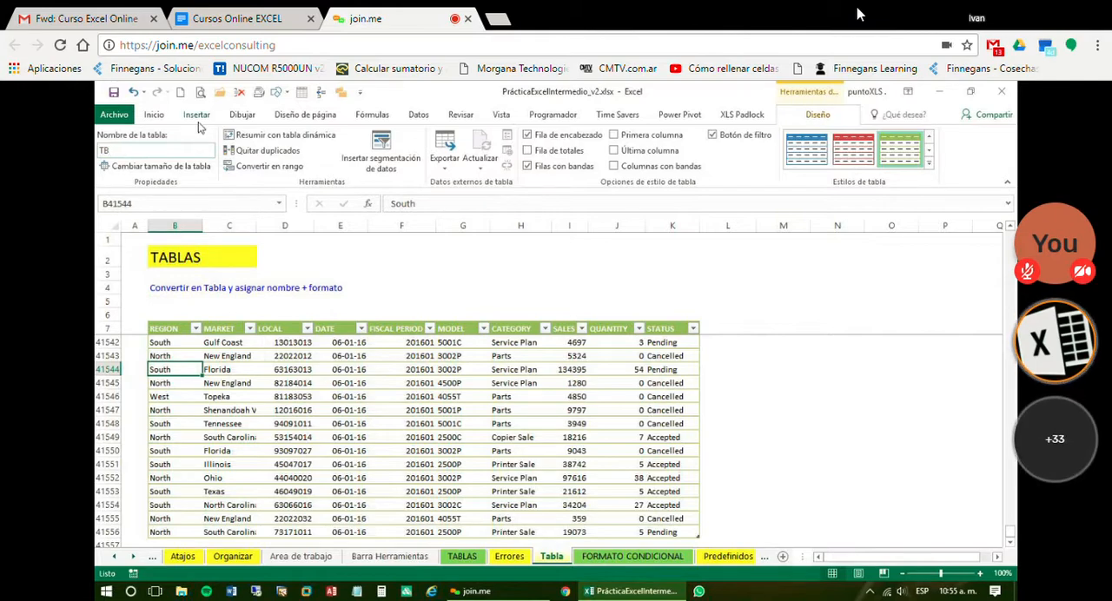
text(B)
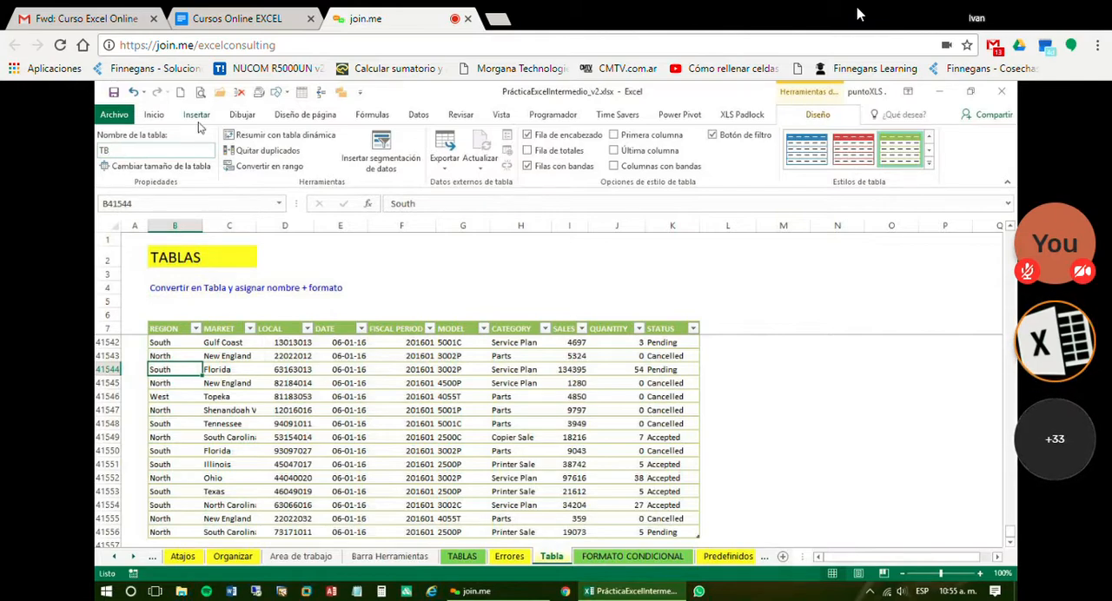
text(Ventas2)
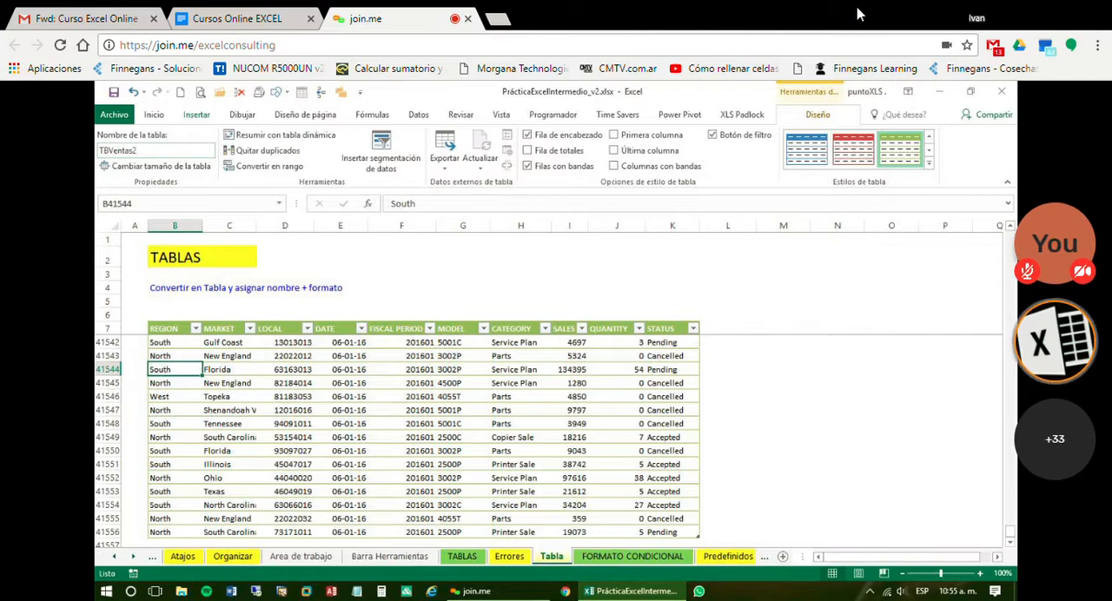
click(393, 439)
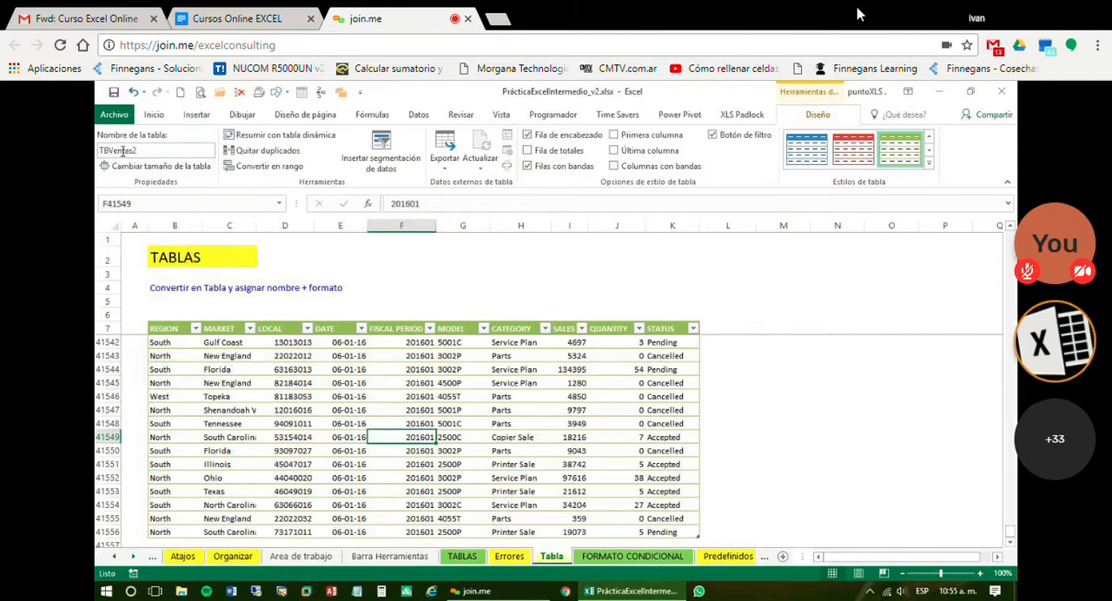
Examine the table's header cells and its last records in rows 41542 to 41556
click(448, 397)
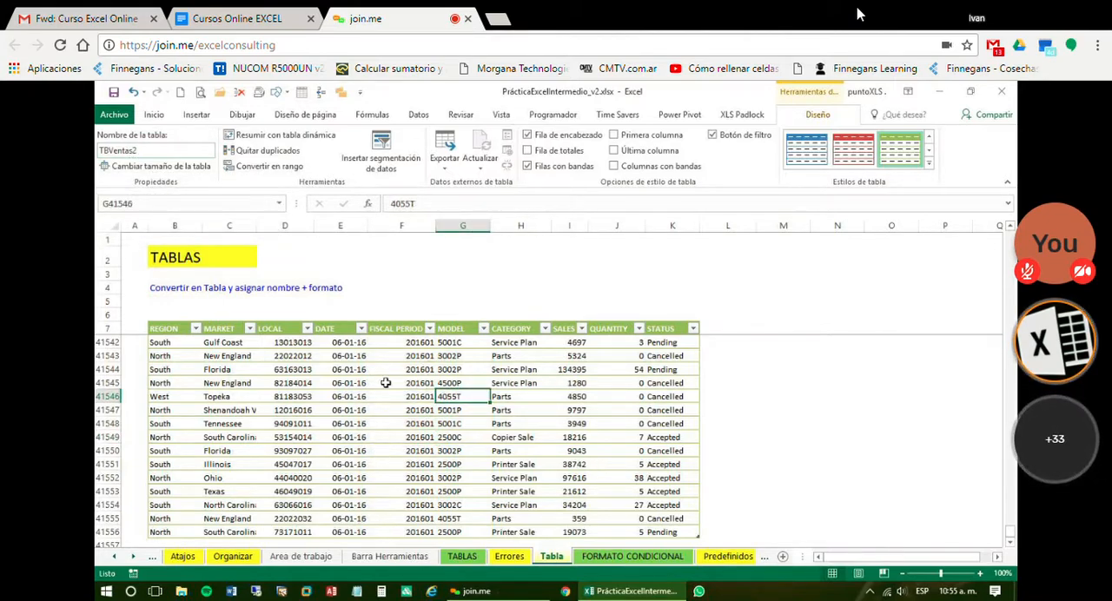
click(174, 328)
key(Right)
key(Right)
key(Right)
key(Right)
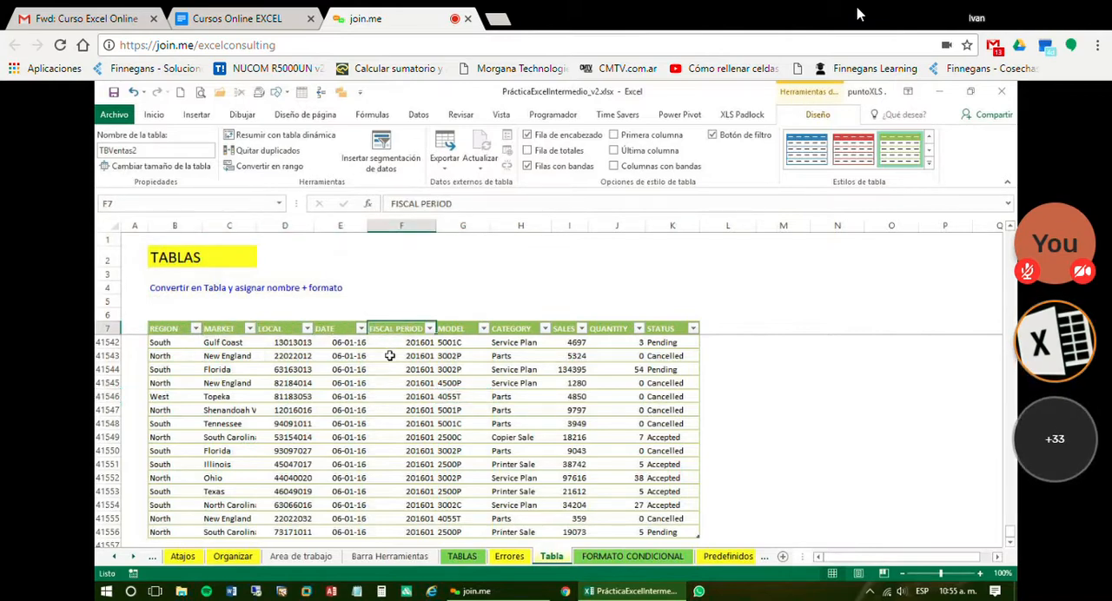
click(397, 385)
drag(398, 424, 398, 437)
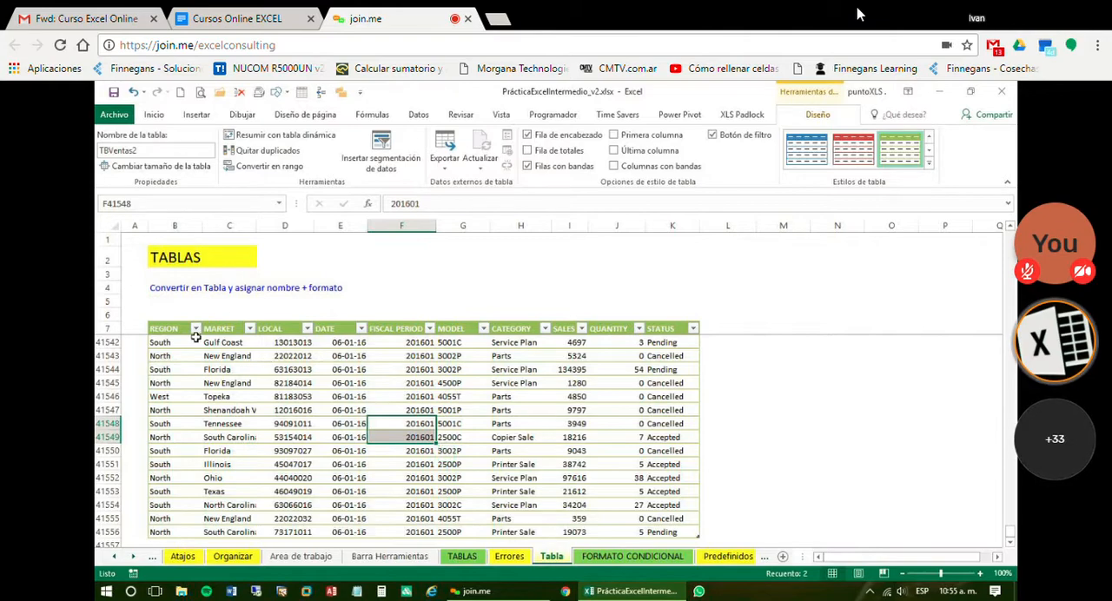
drag(196, 340, 665, 382)
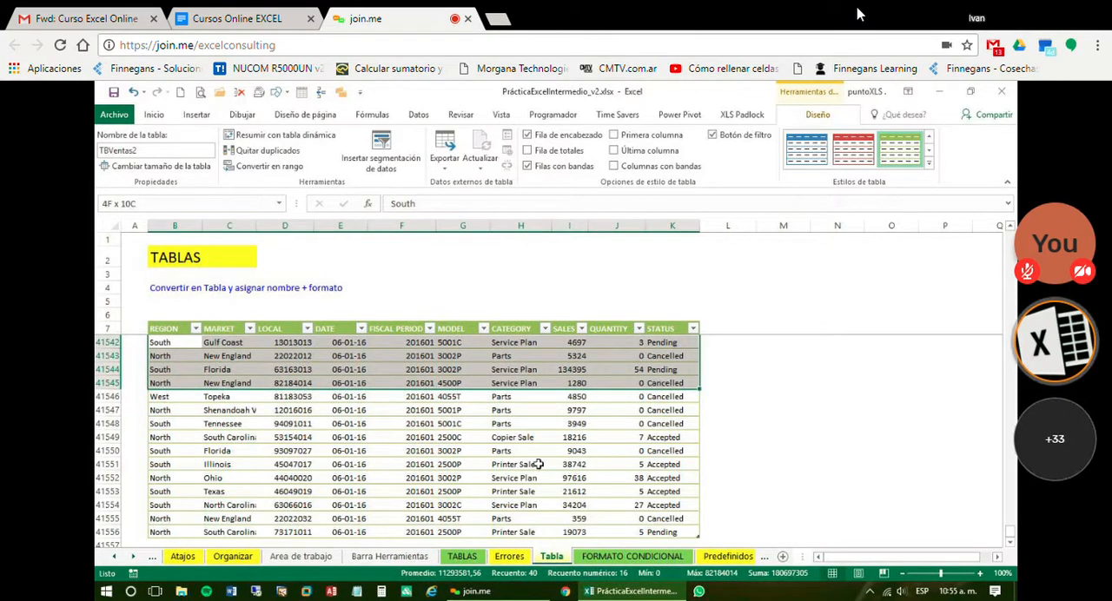
click(521, 464)
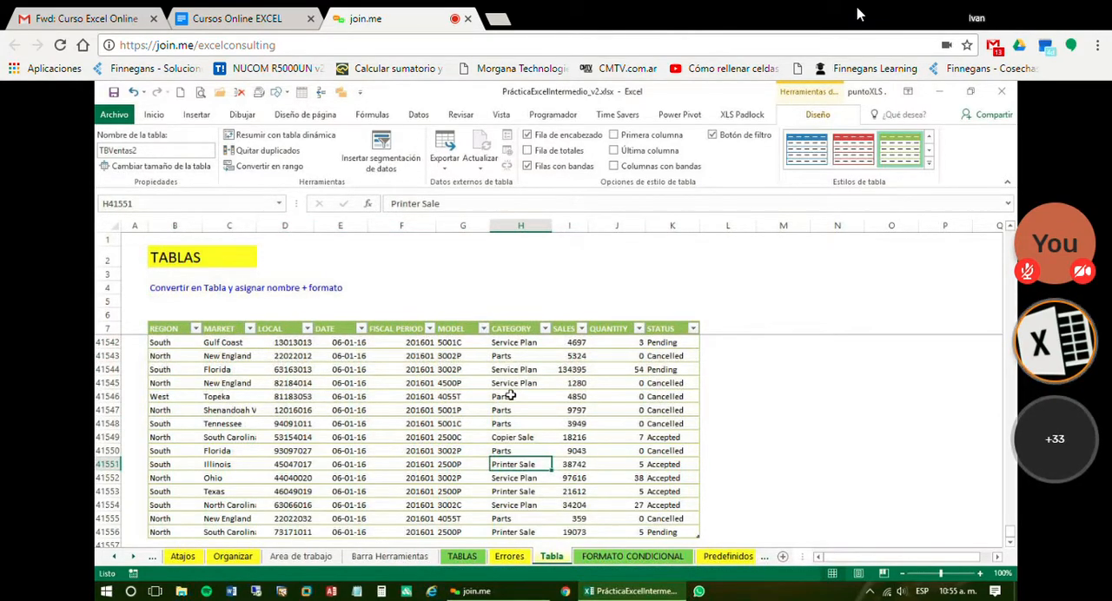
click(478, 406)
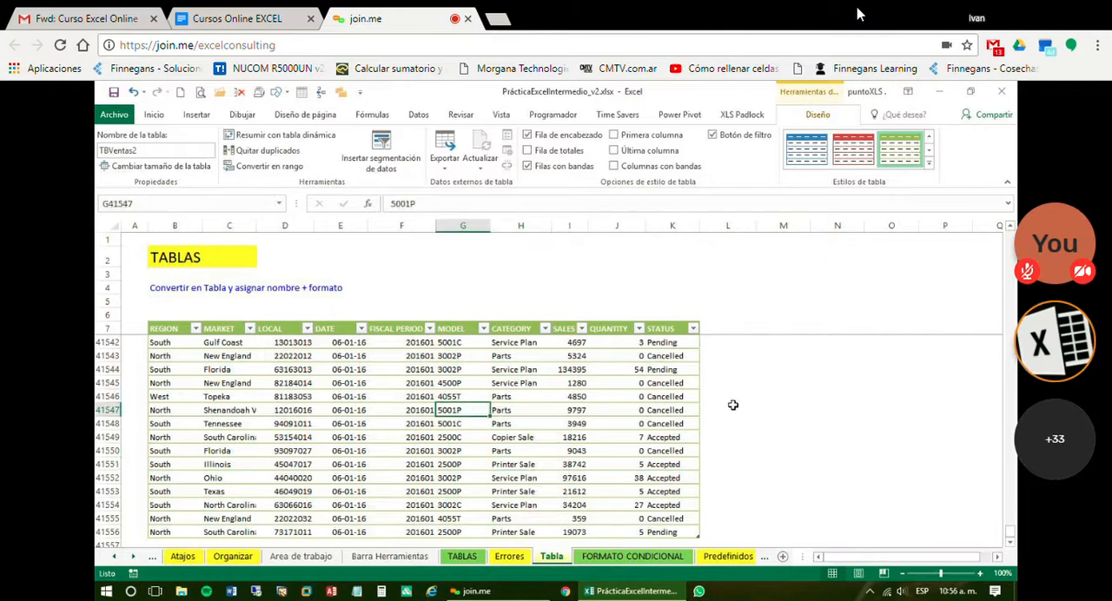
Check the end of the table, return to its first rows and select the first SALES value, cell I8
click(640, 392)
scroll(641, 390, down, 1)
scroll(641, 389, up, 3)
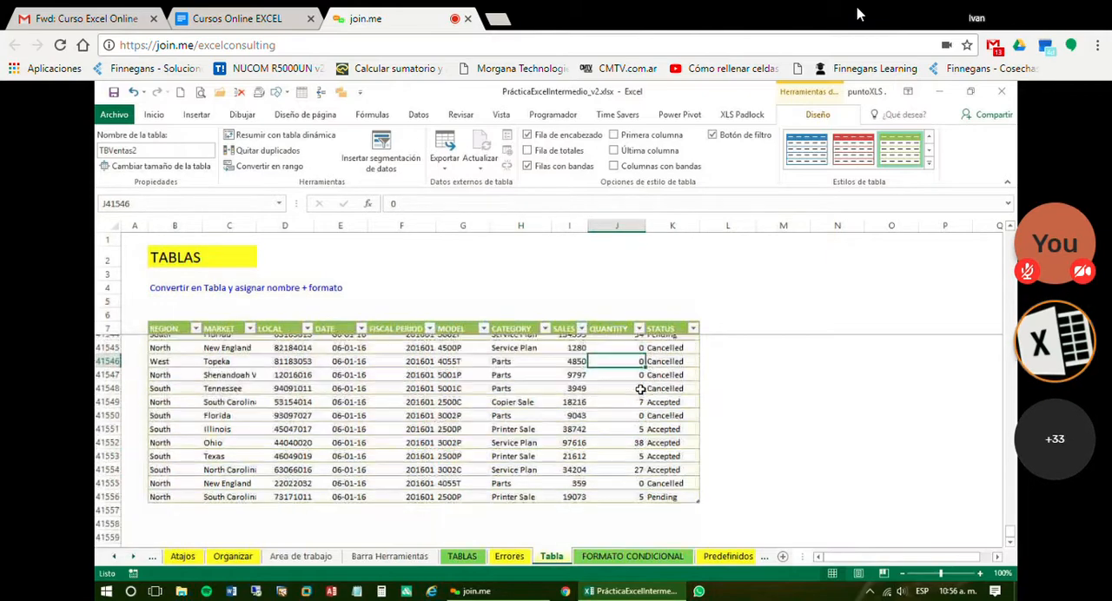
scroll(642, 389, up, 1)
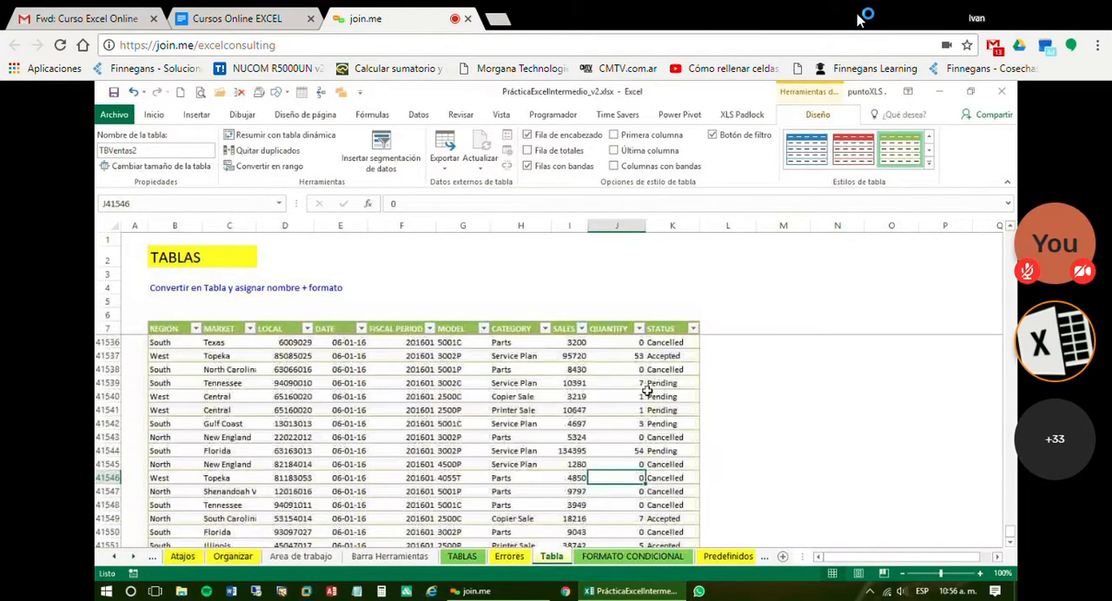
key(ctrl+Home)
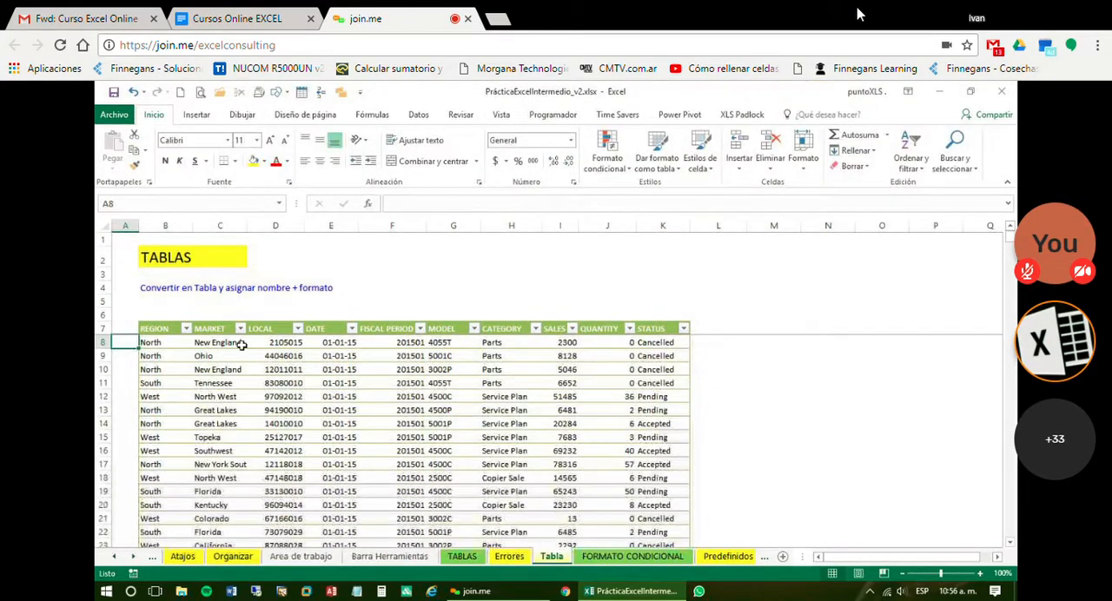
click(703, 341)
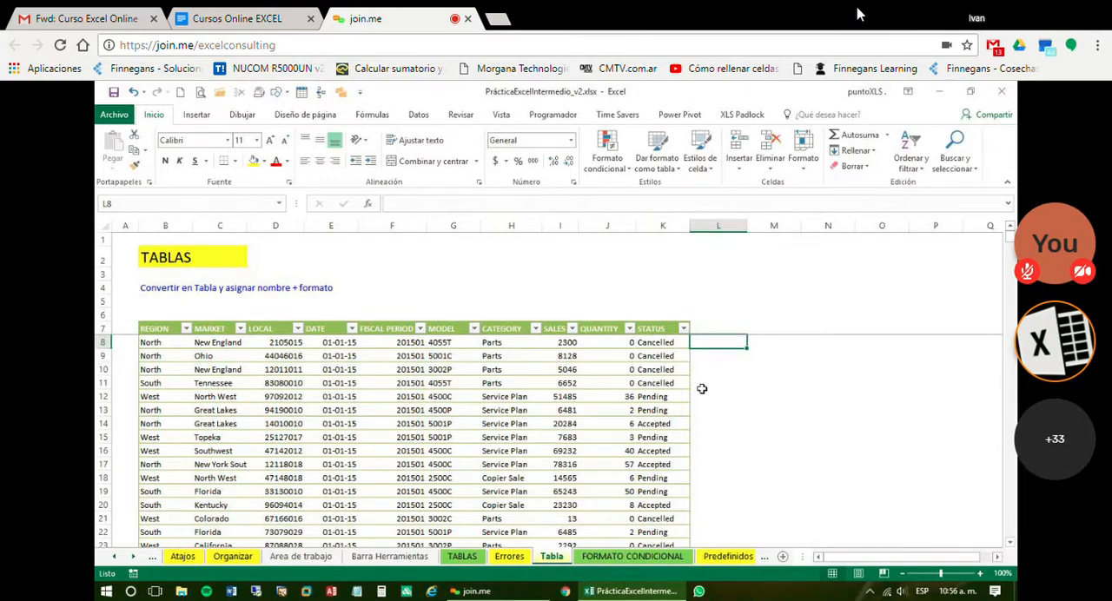
click(562, 345)
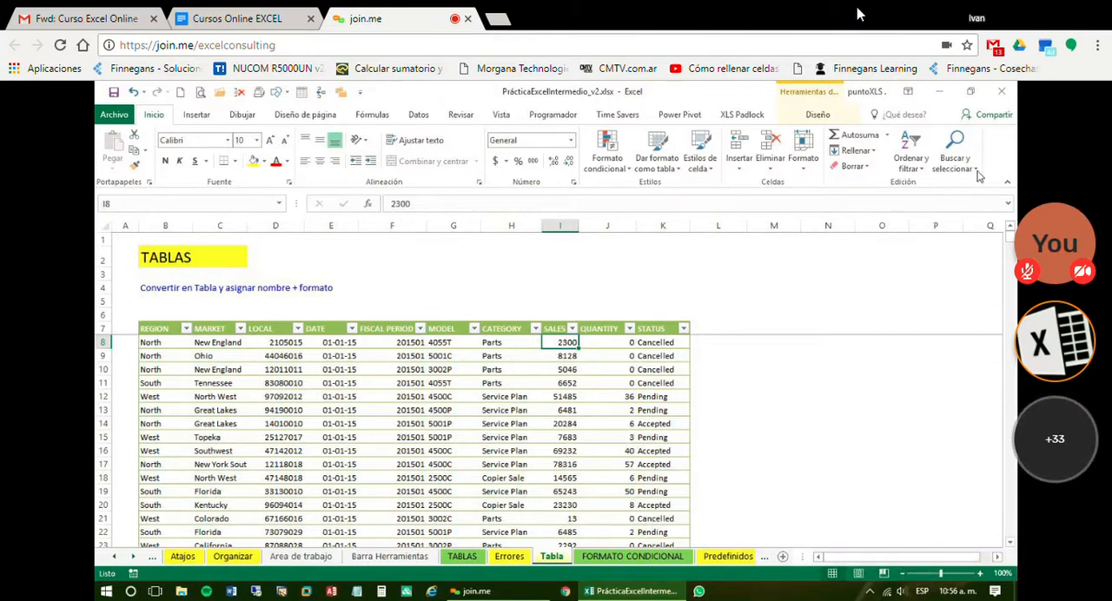
Undo the table's name, style and creation, and create it again with headers from the range B7:K41556
click(145, 92)
click(290, 213)
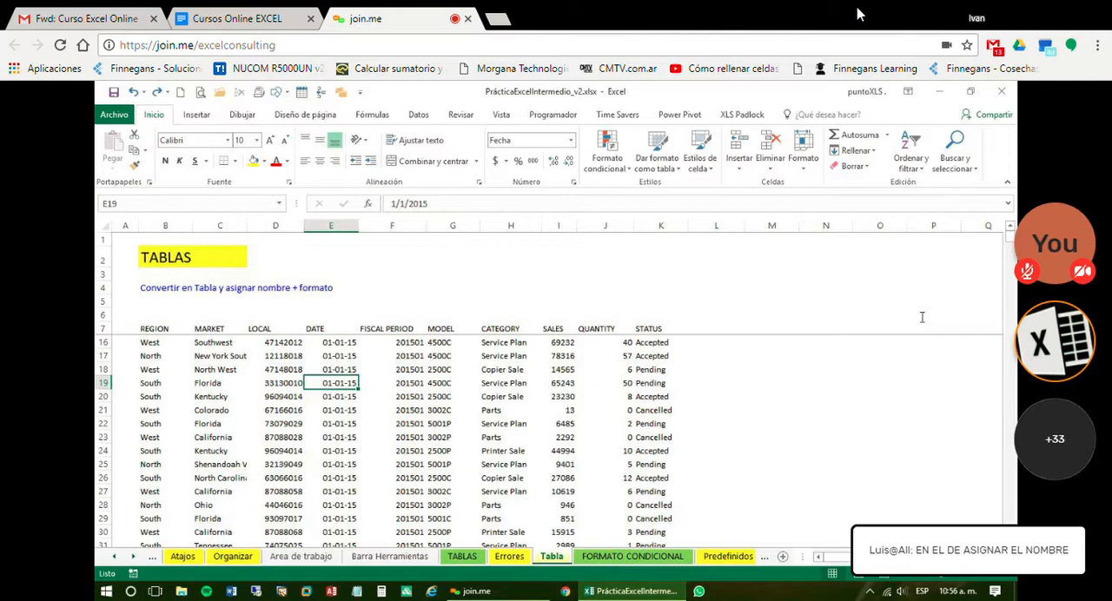
key(ctrl+t)
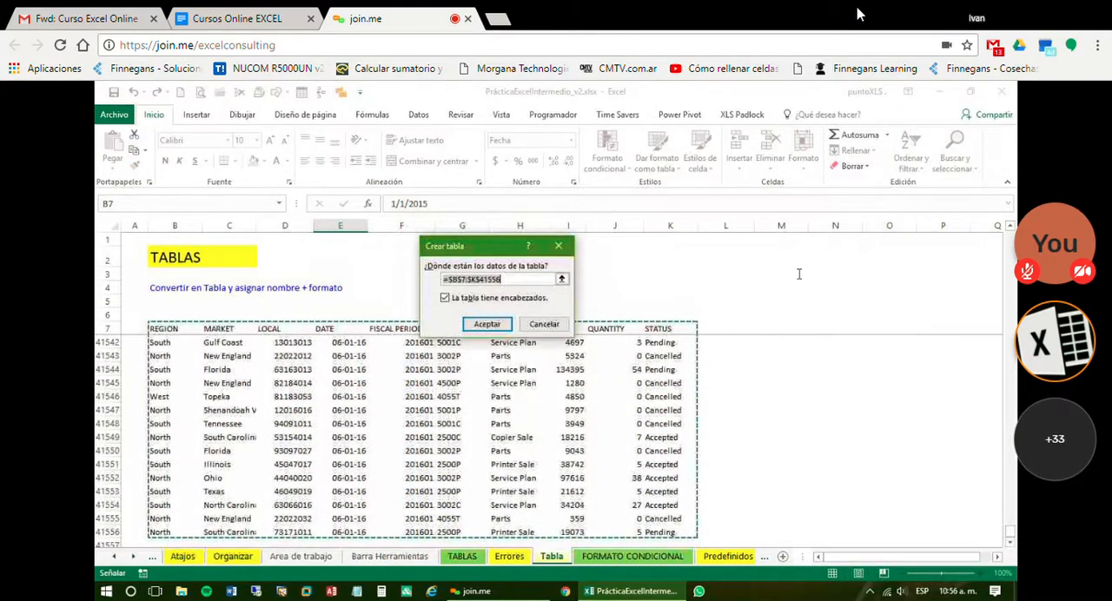
key(Return)
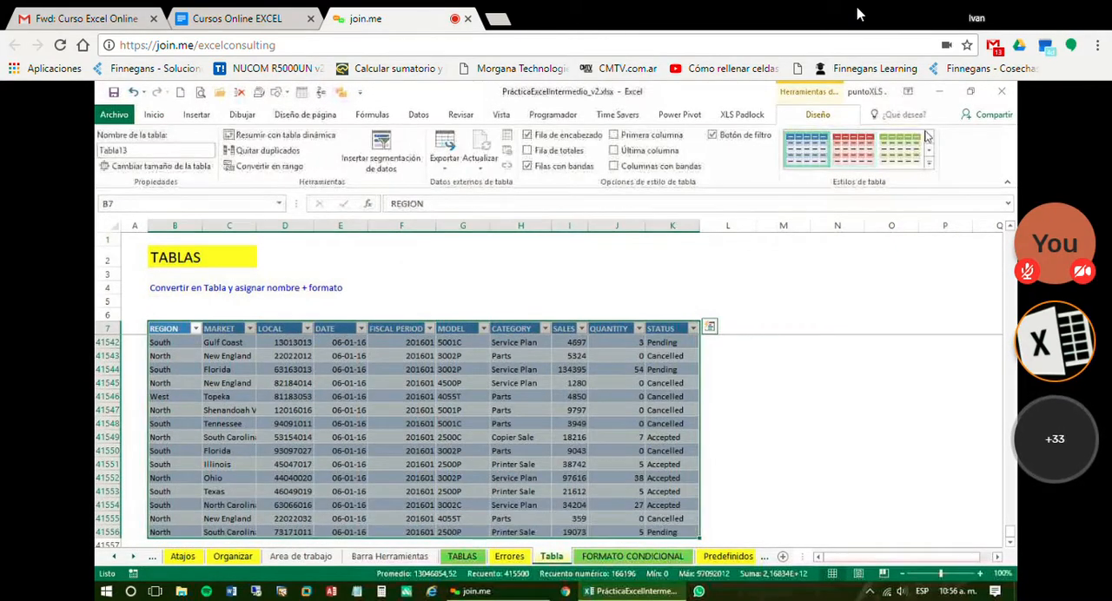
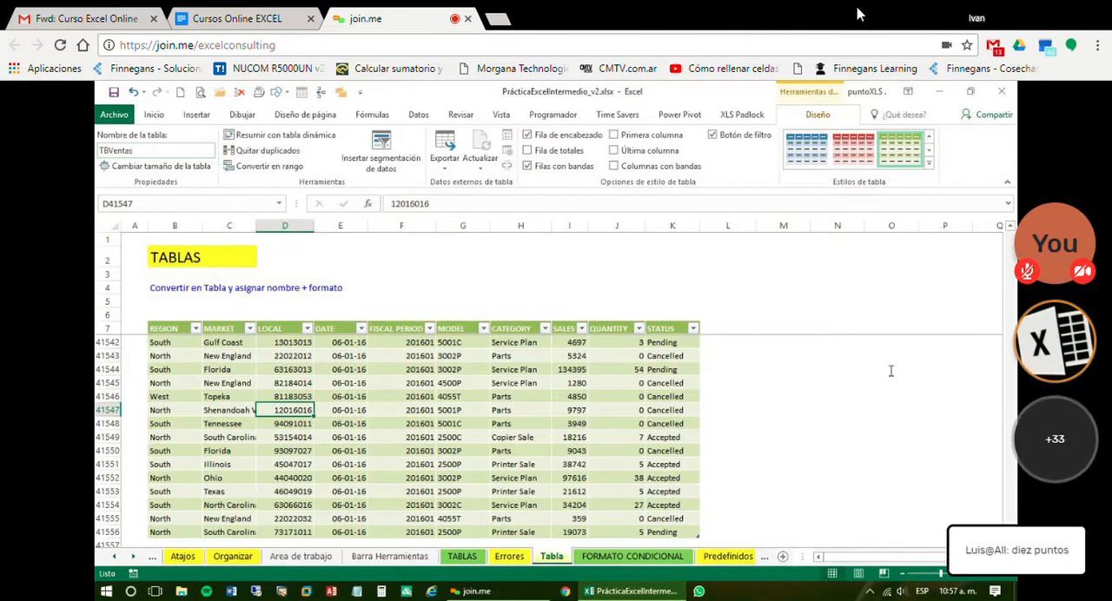
Check the table's name and compare the commands offered for cells inside and outside the table
click(159, 151)
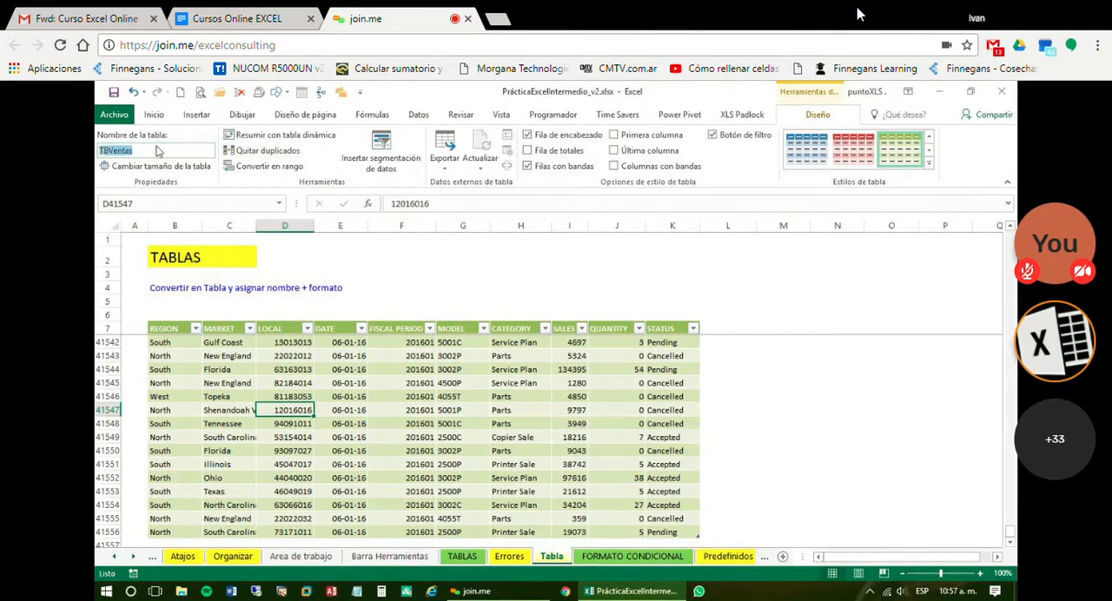
click(308, 408)
click(438, 289)
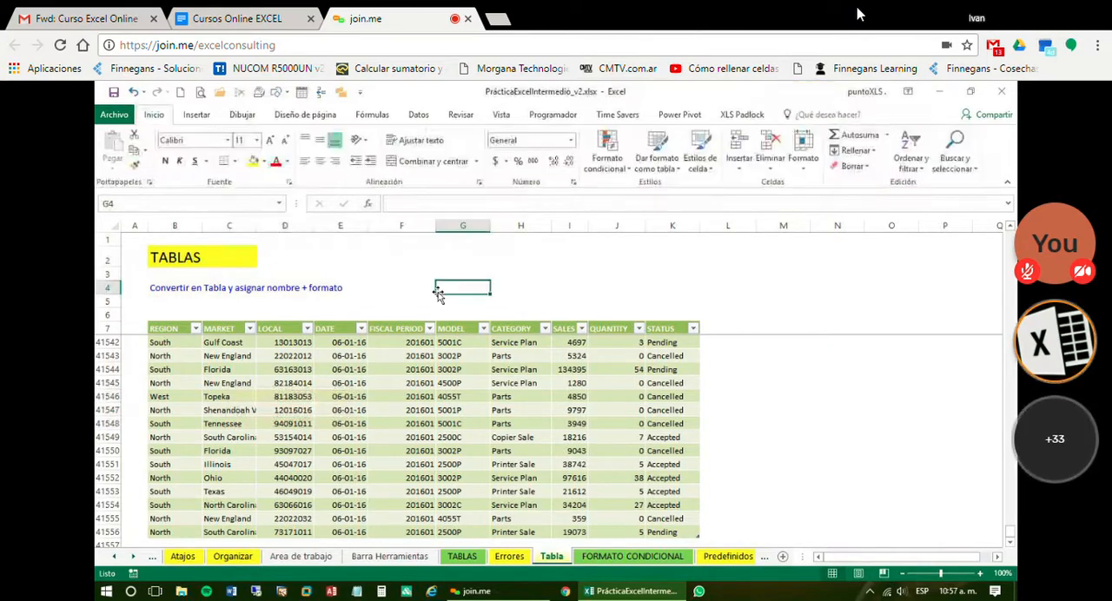
click(417, 374)
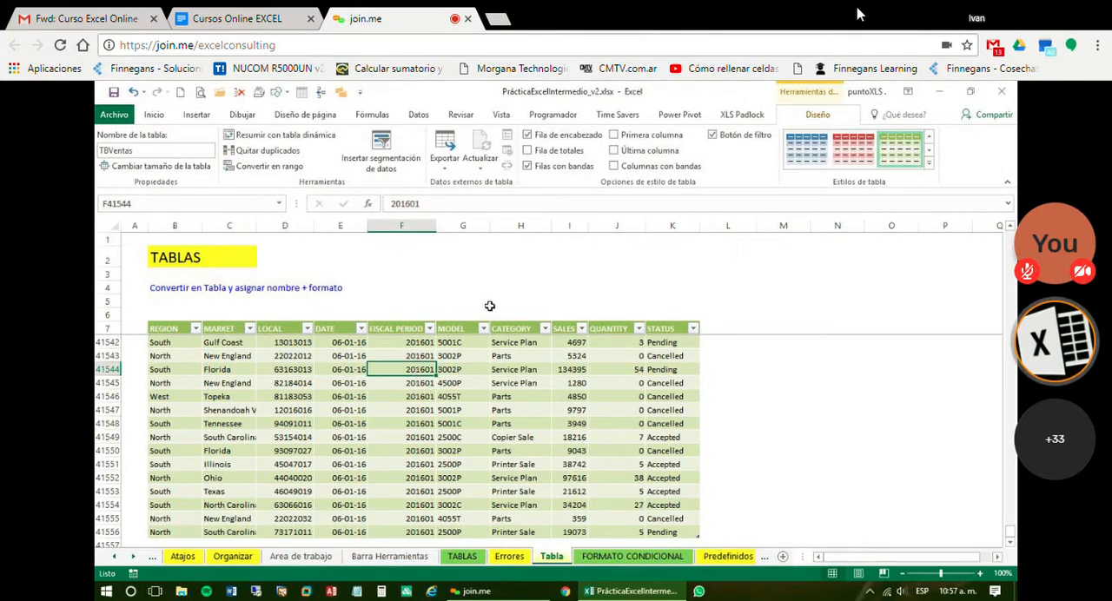
click(531, 272)
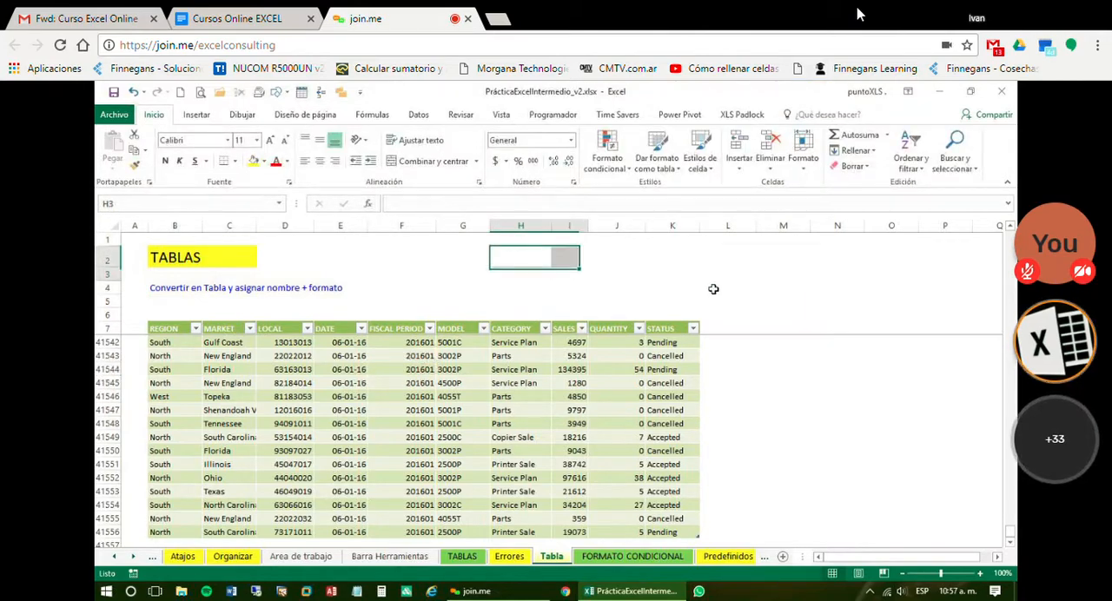
drag(713, 288, 743, 289)
drag(743, 290, 743, 289)
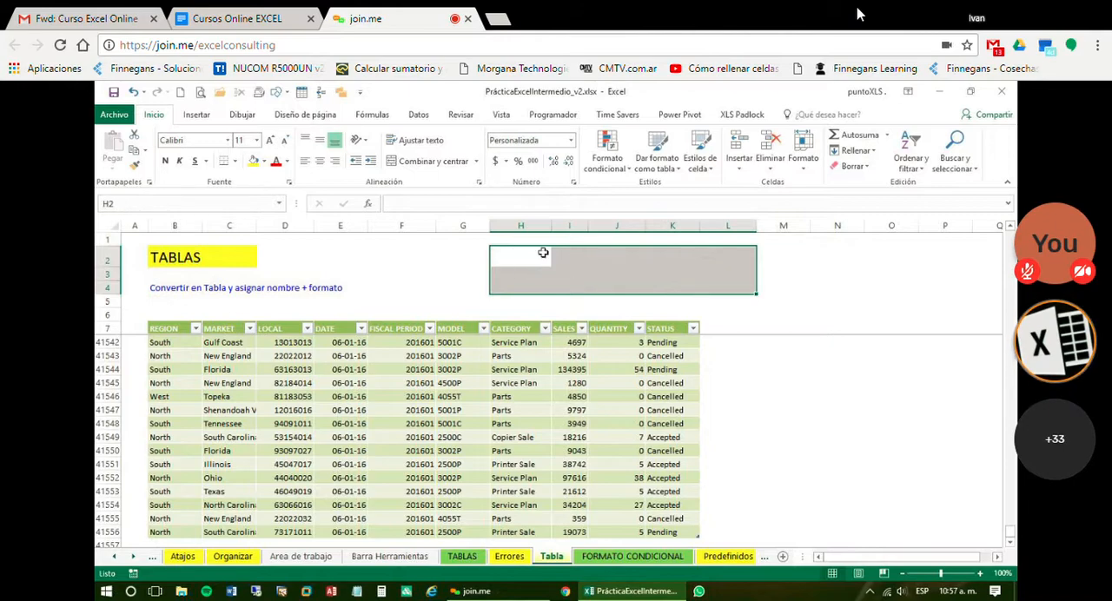
drag(542, 253, 619, 258)
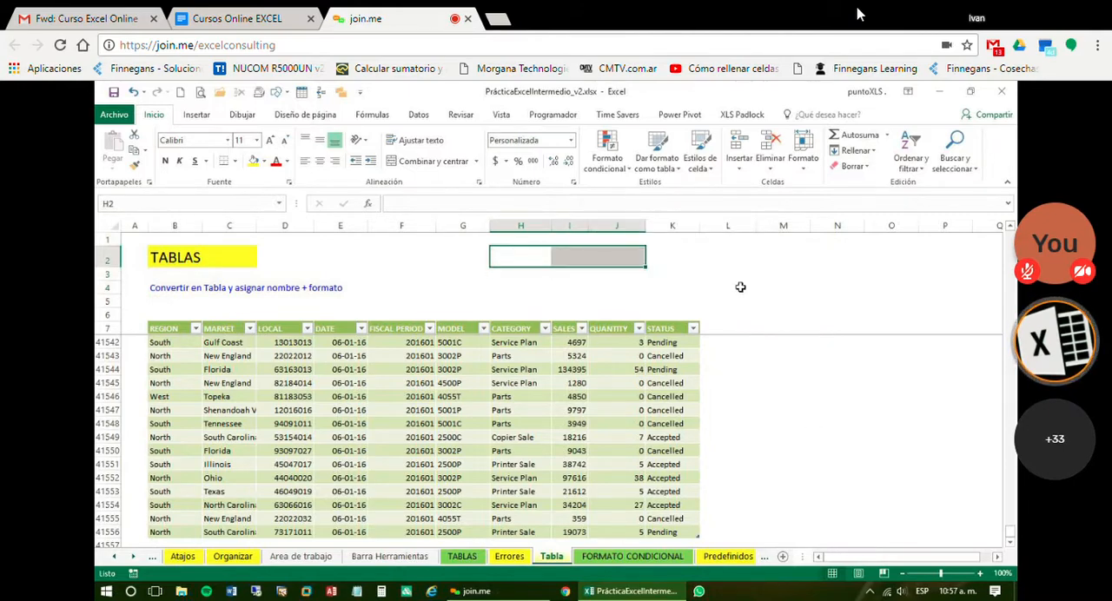
drag(541, 260, 723, 286)
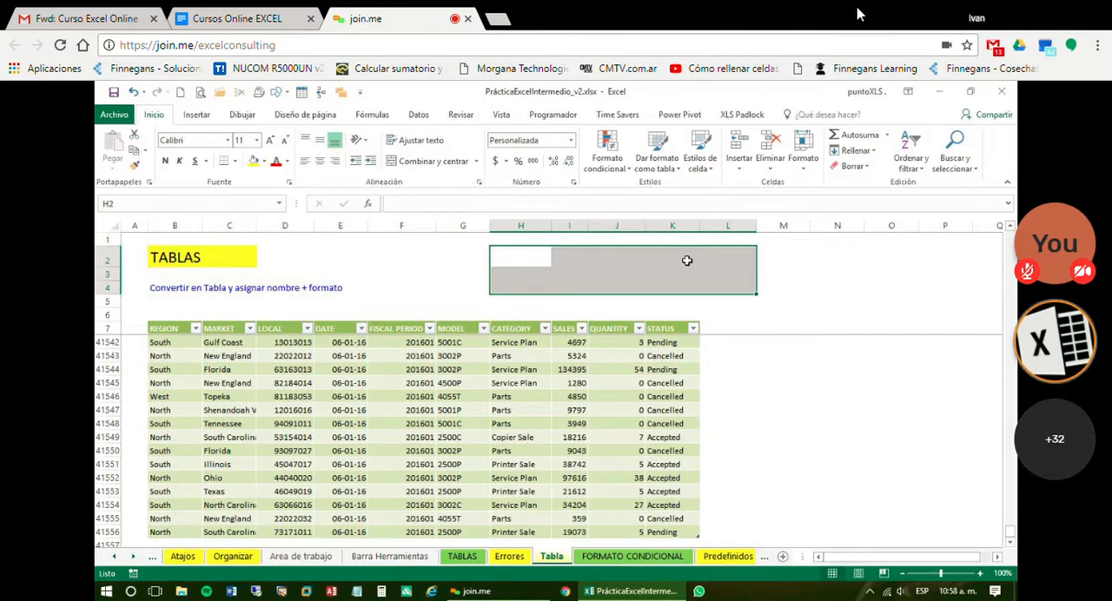
click(678, 344)
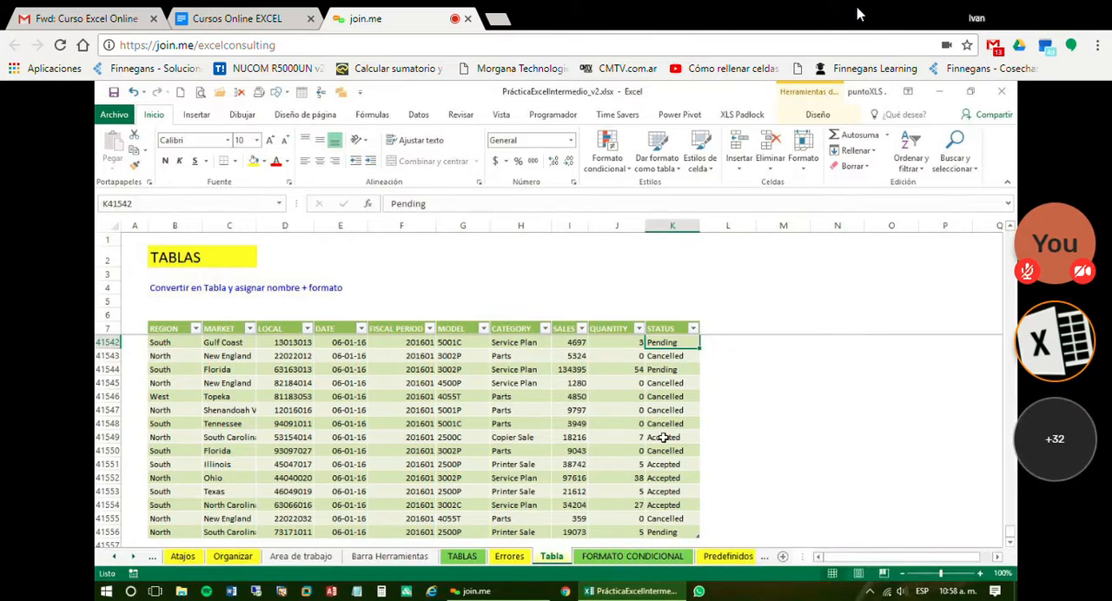
click(874, 399)
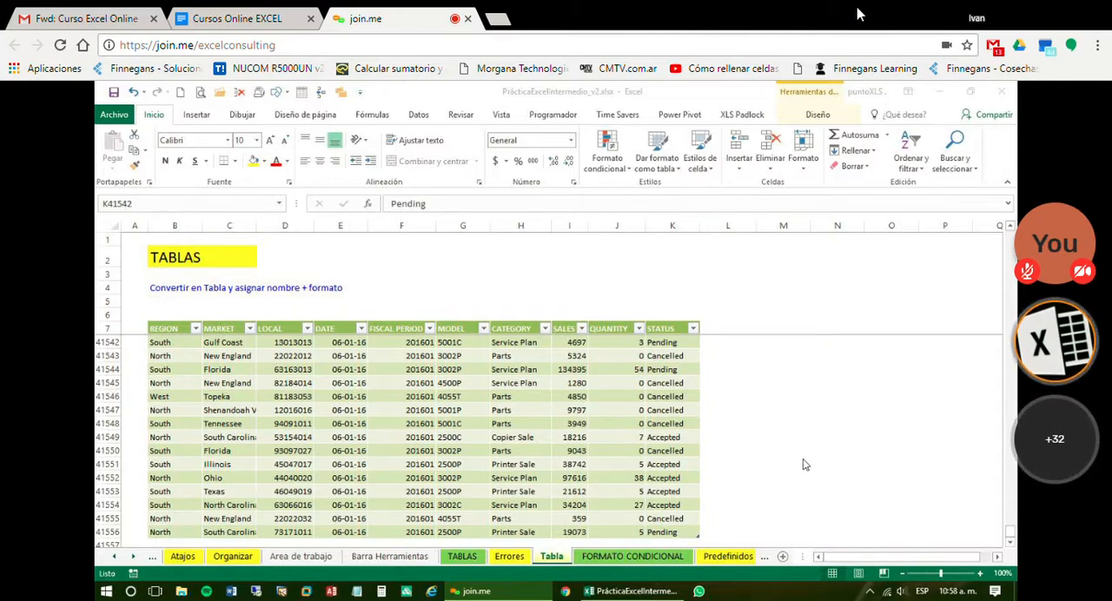
click(662, 390)
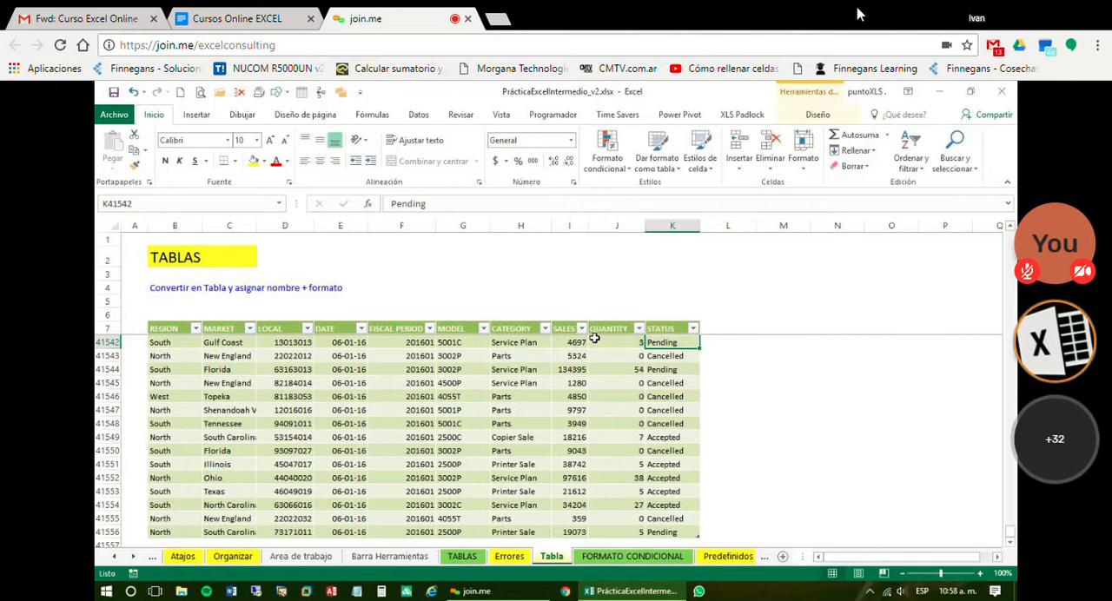
key(Right)
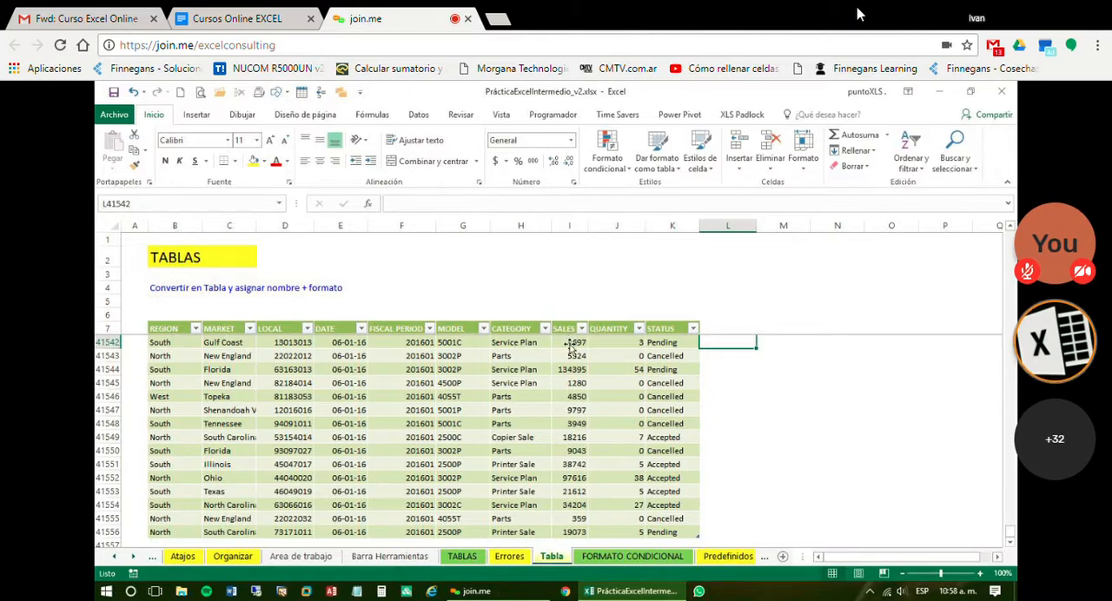
click(571, 341)
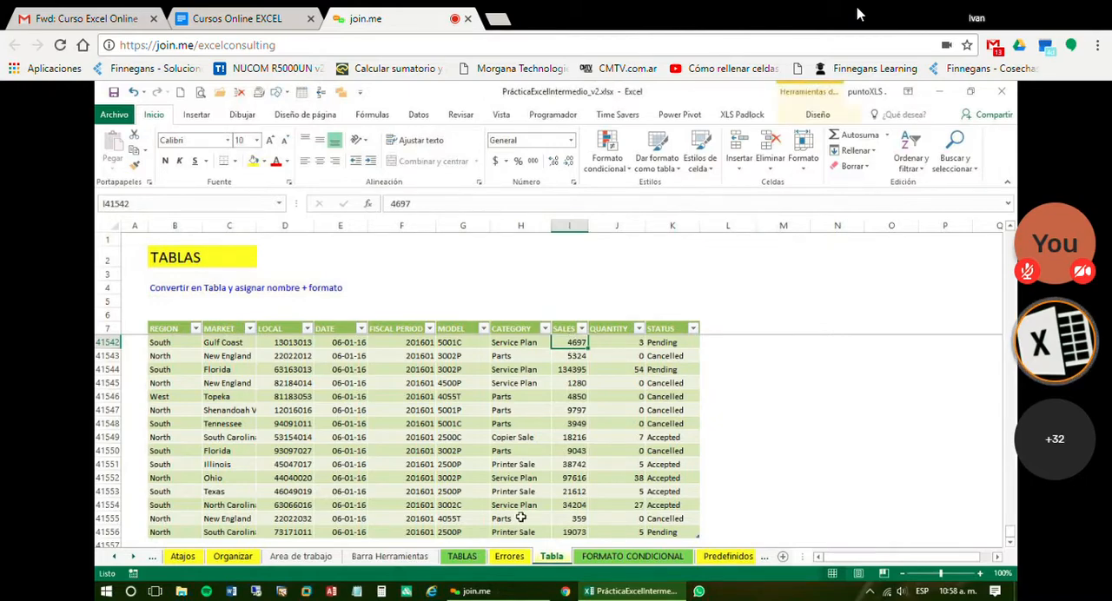
click(735, 343)
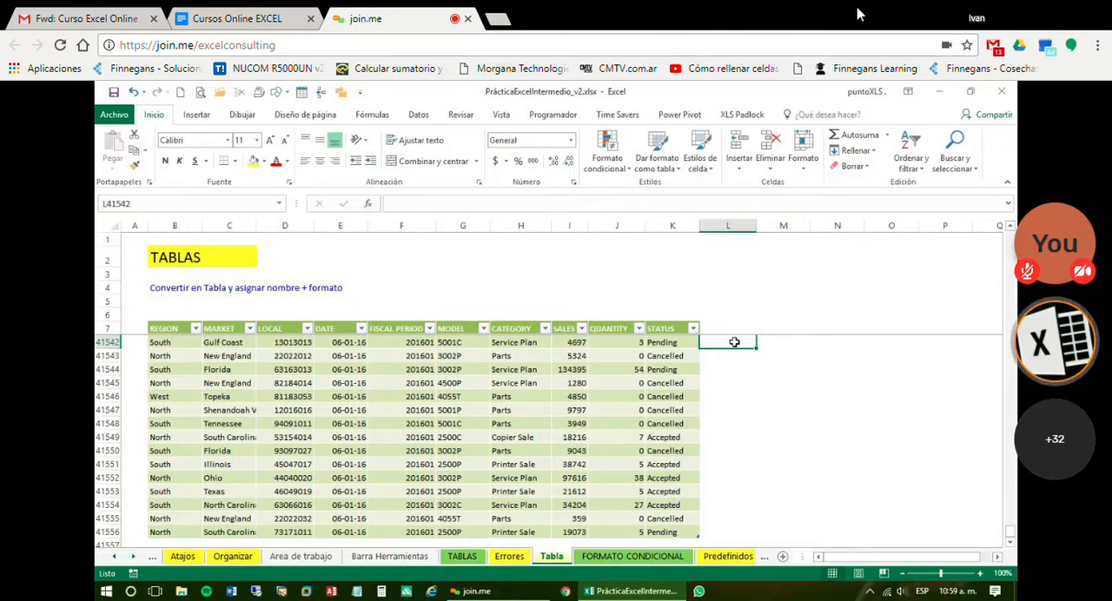
text(=)
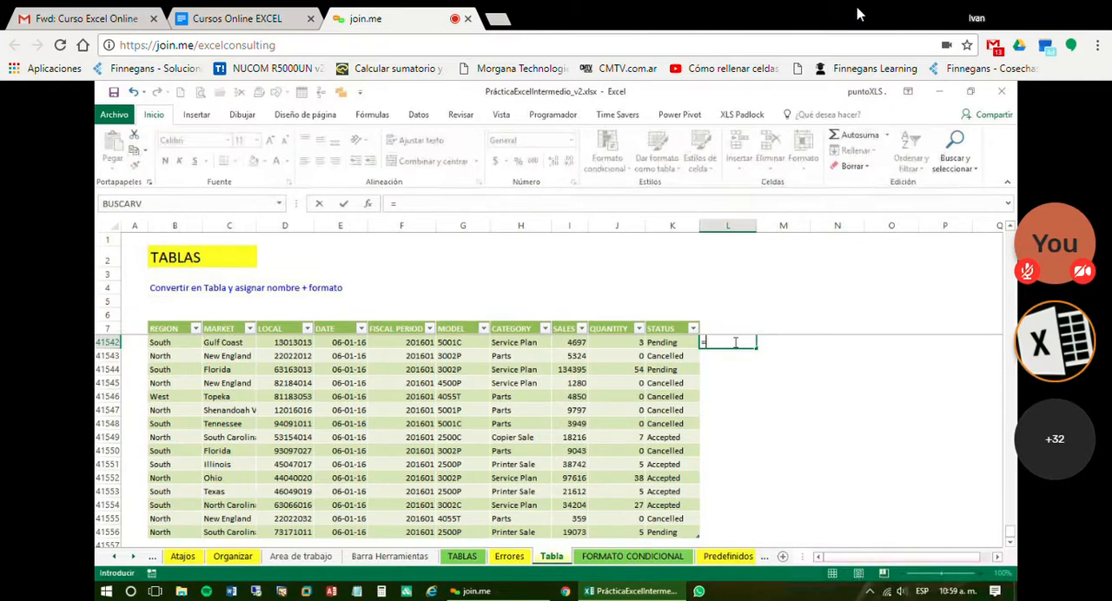
click(566, 345)
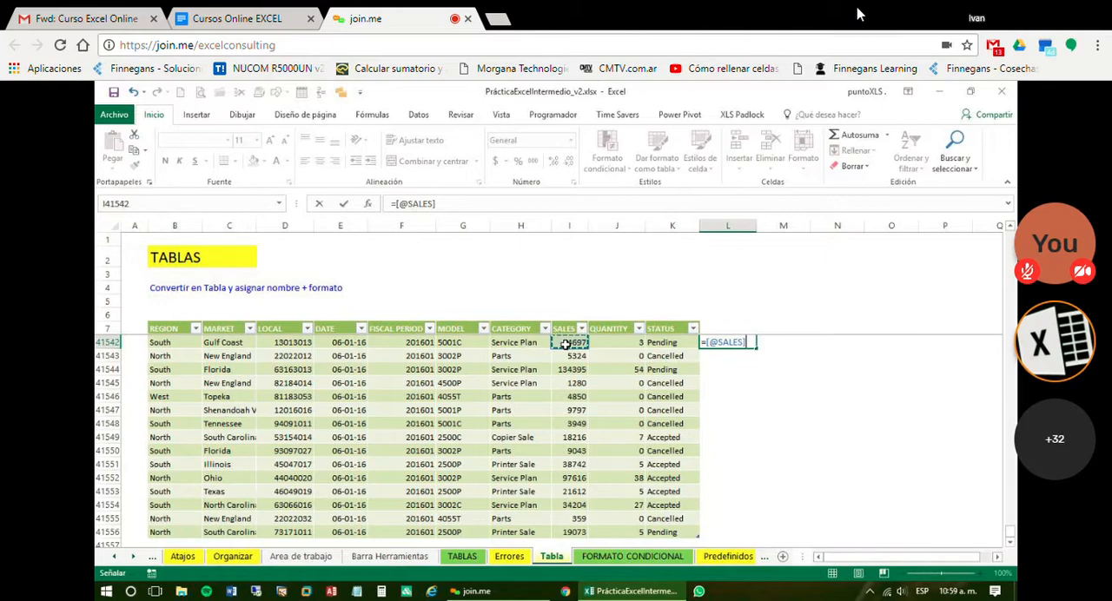
text(*)
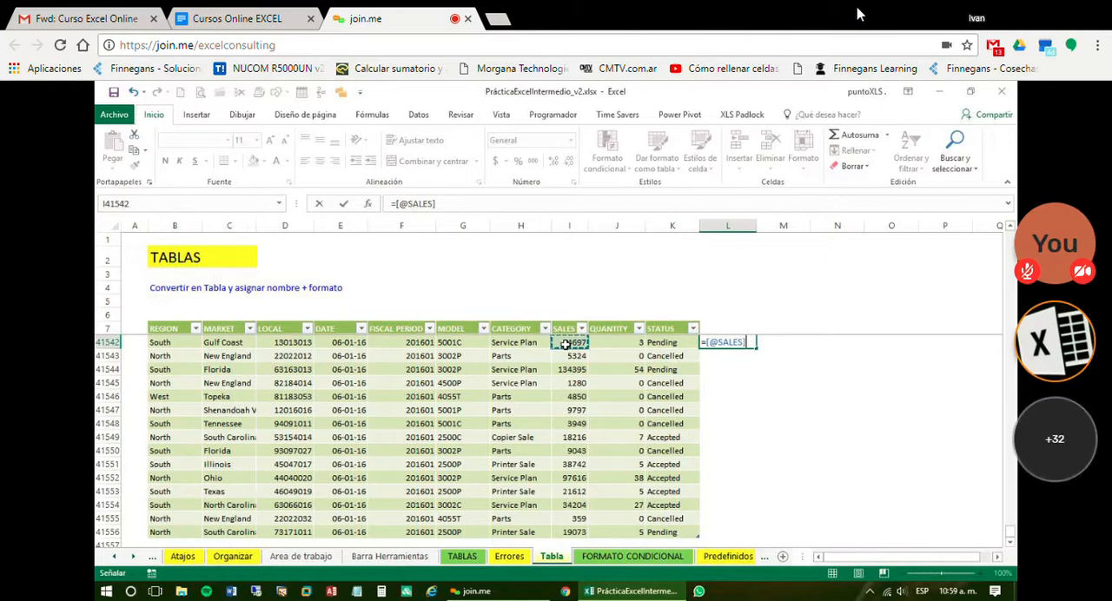
text(0,21)
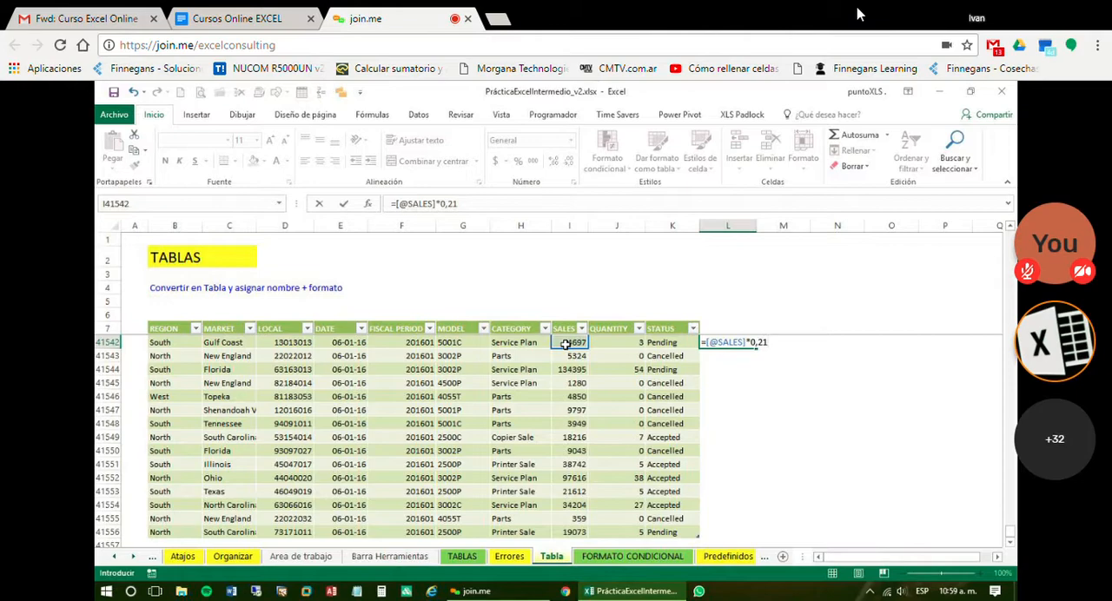
key(Return)
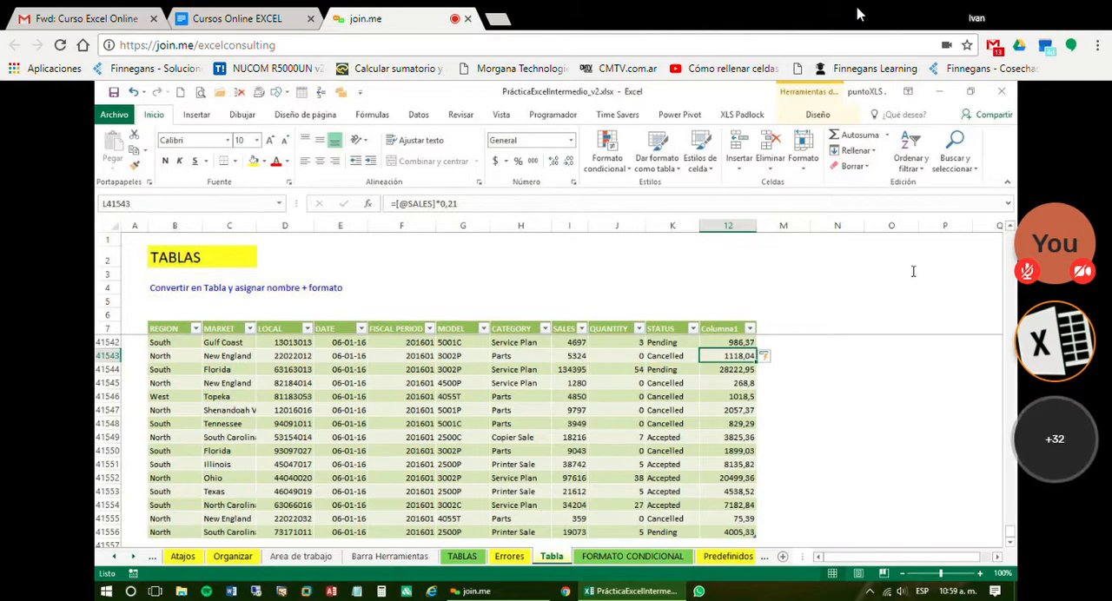
Examine the calculated column's formulas in the table's last rows and in its first rows
click(723, 356)
click(738, 437)
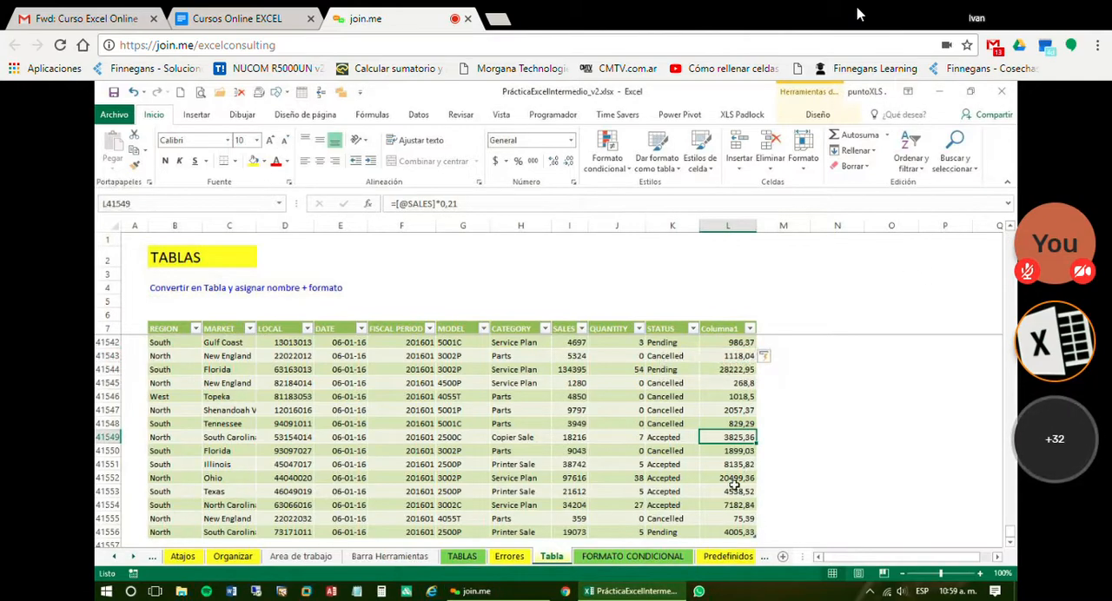
click(734, 488)
scroll(734, 469, down, 2)
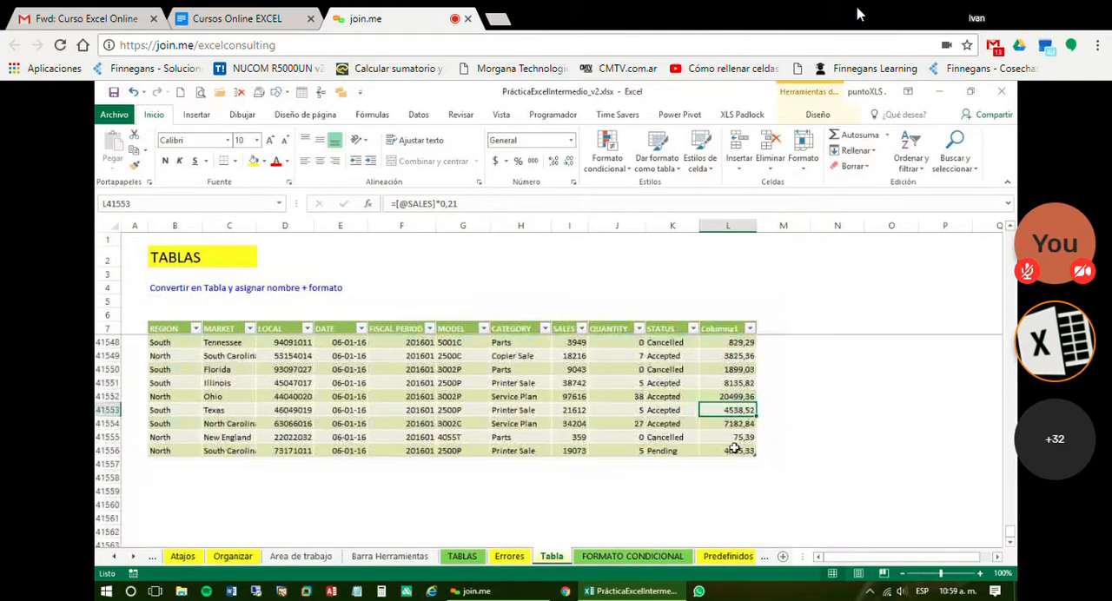
click(734, 449)
scroll(738, 439, up, 3)
click(708, 360)
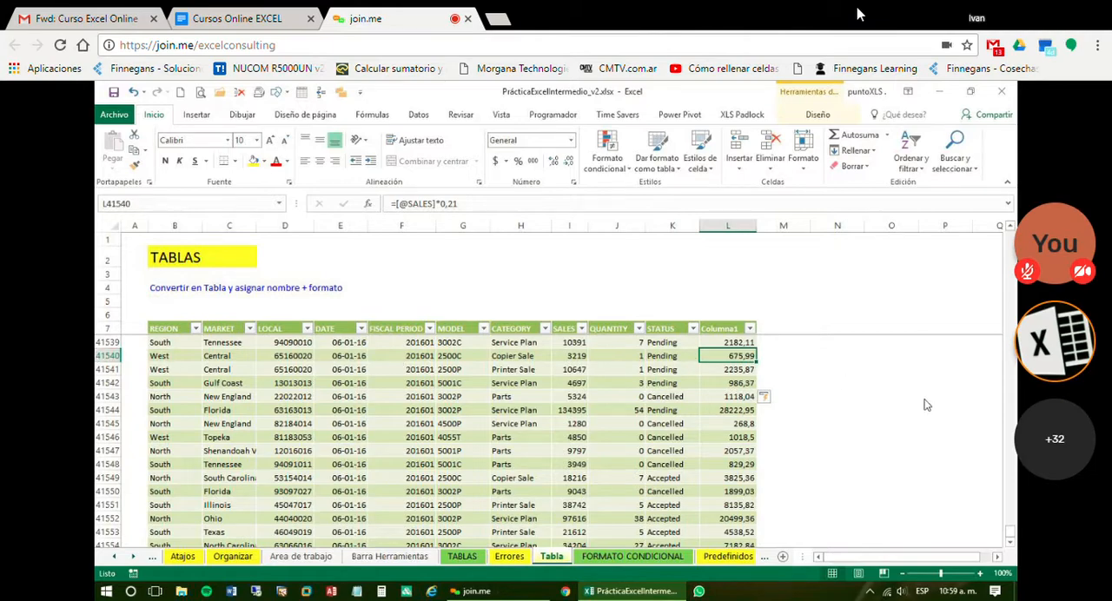
key(ctrl+Home)
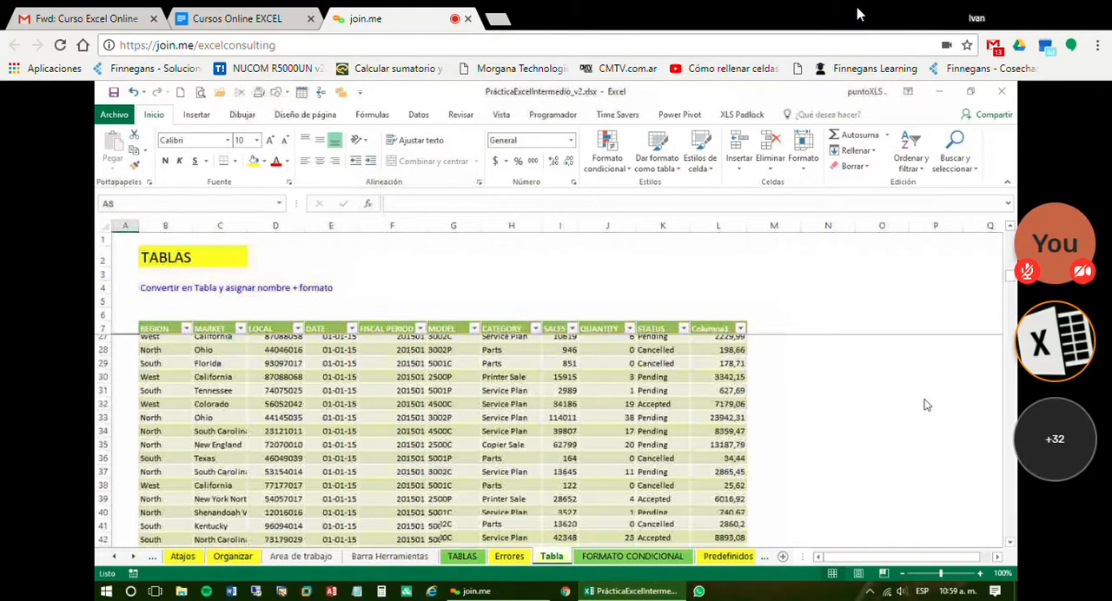
click(720, 344)
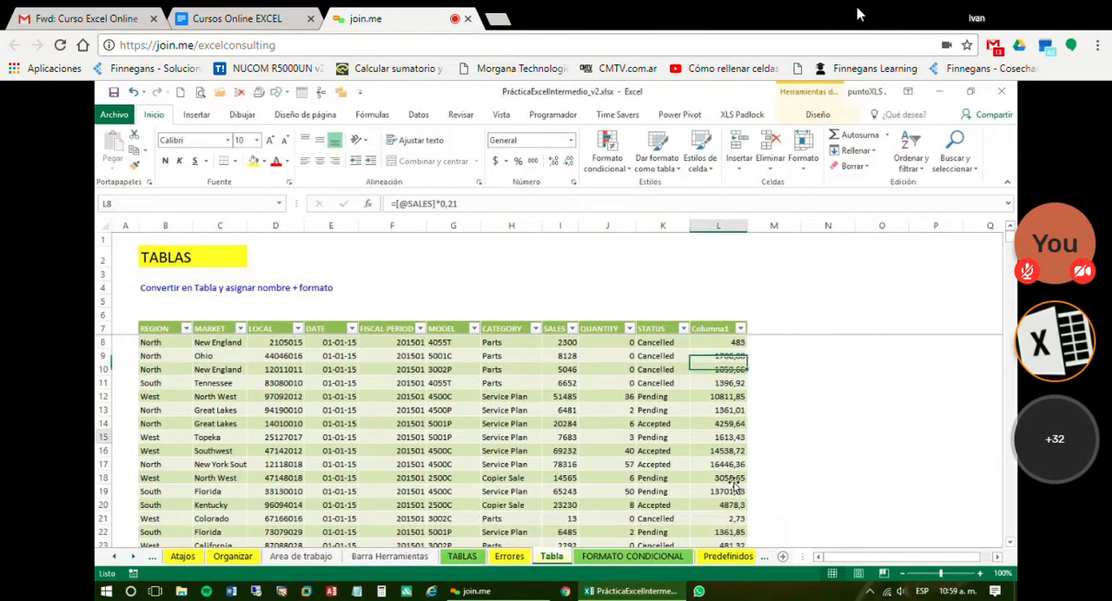
click(721, 478)
click(200, 117)
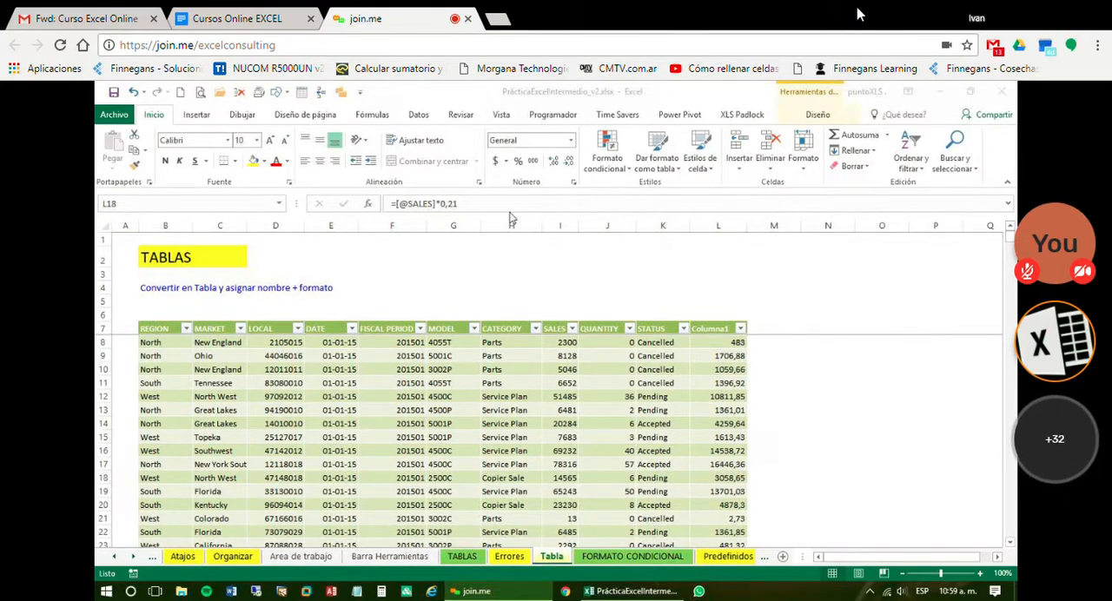
click(722, 384)
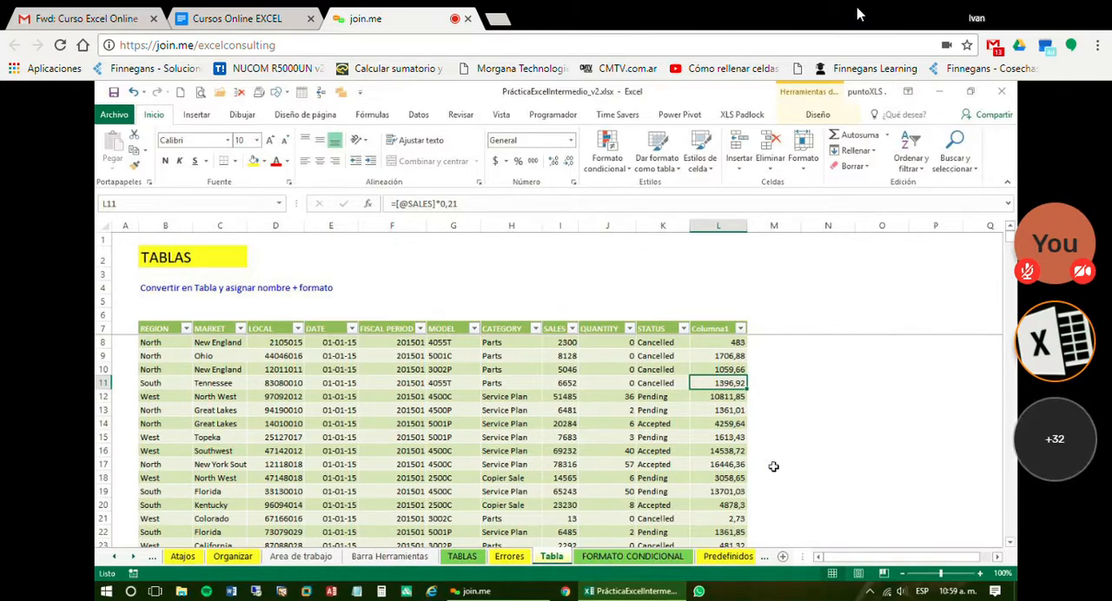
key(F2)
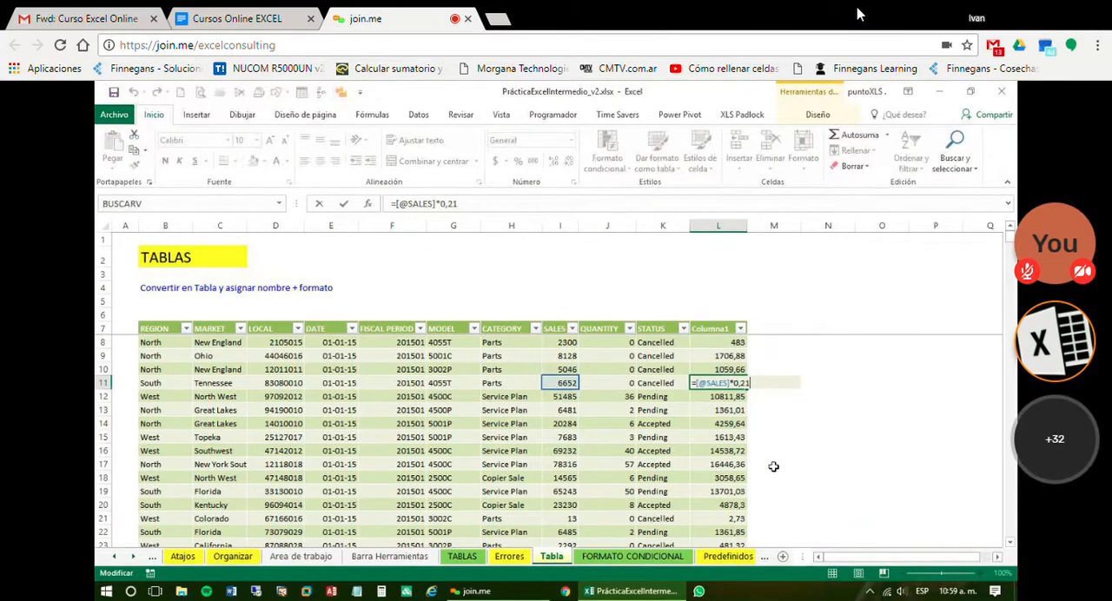
key(BackSpace)
key(BackSpace)
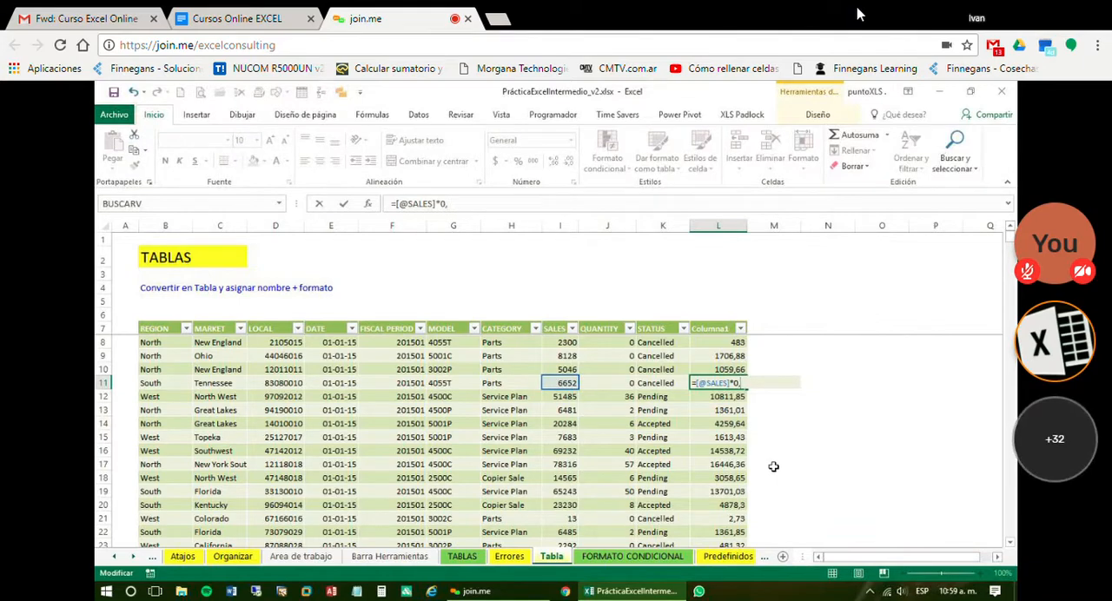
text(105)
key(Return)
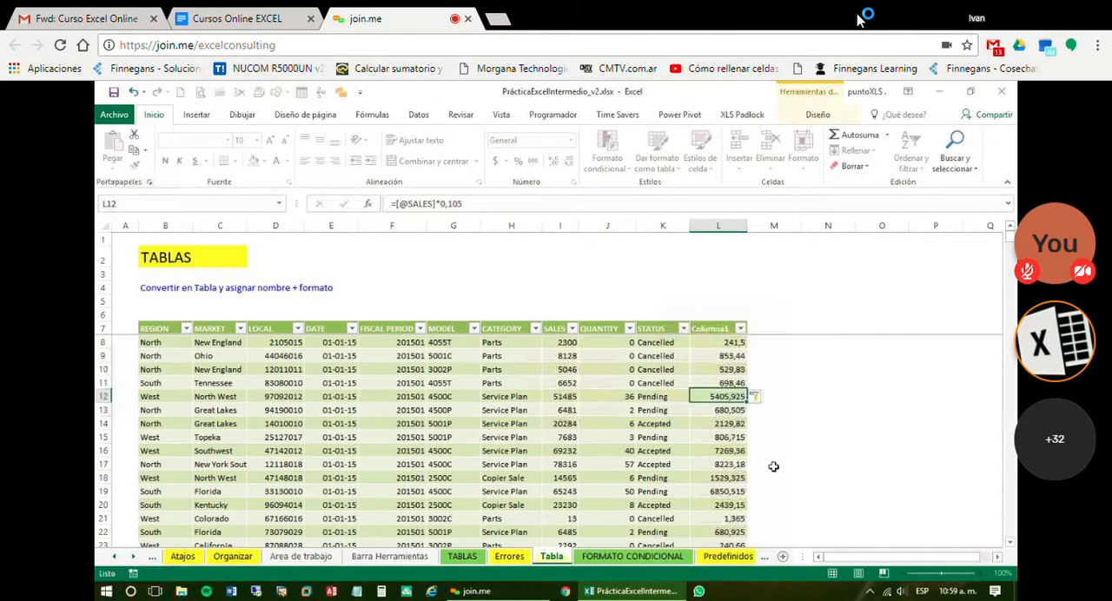
Examine the formula in the calculated column's cells from row 12 down and the SALES header it refers to
key(Down)
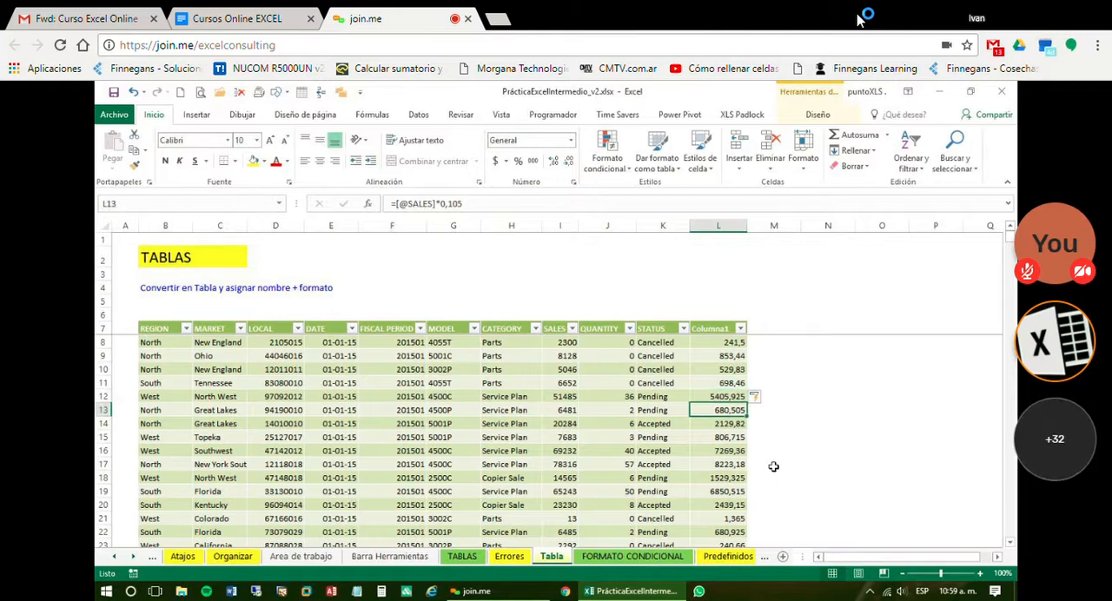
key(Down)
key(Down)
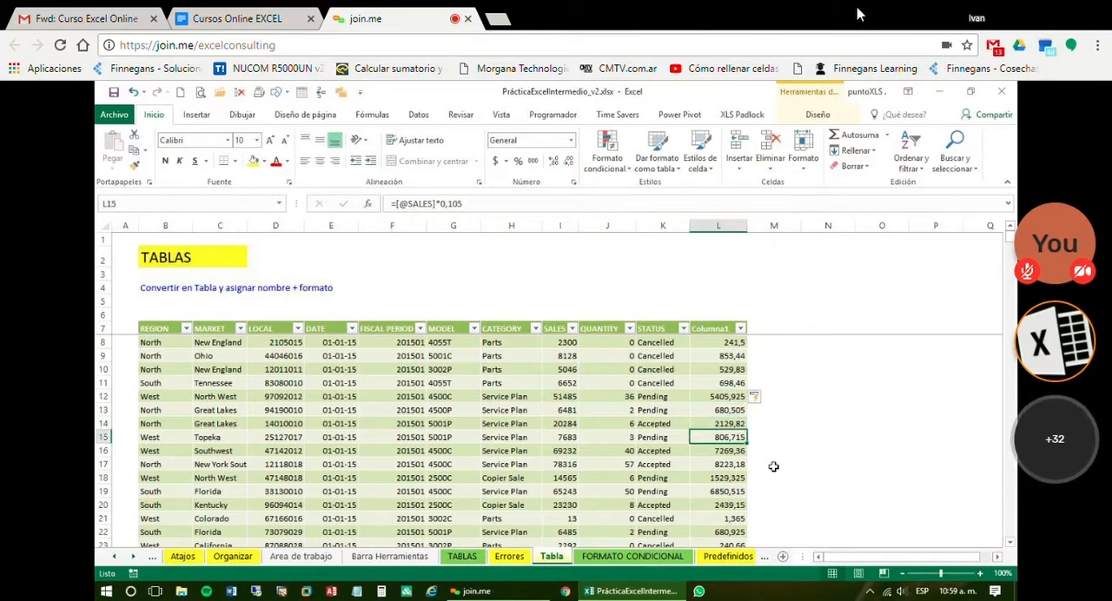
key(Down)
key(Down)
key(Down)
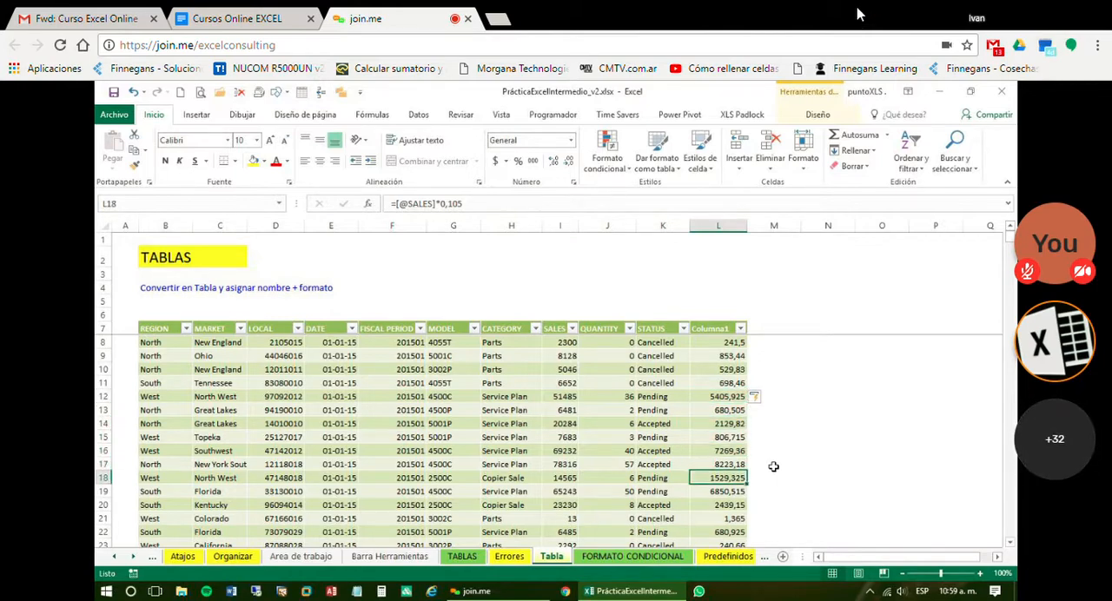
key(Down)
key(Down)
key(Up)
key(Up)
key(Up)
key(Up)
key(Up)
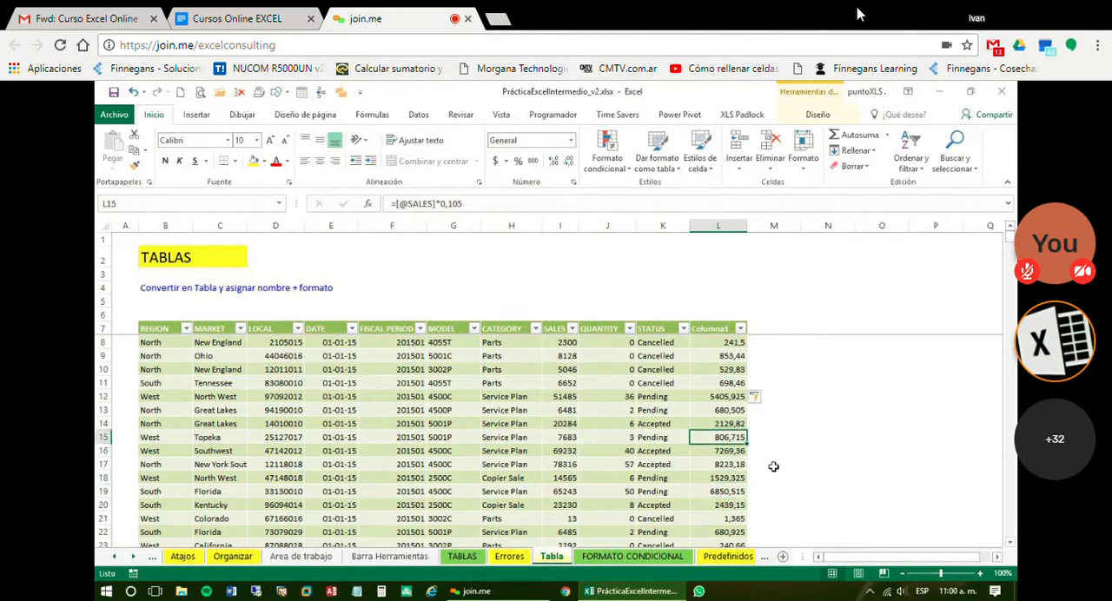
key(Up)
key(Up)
key(Up)
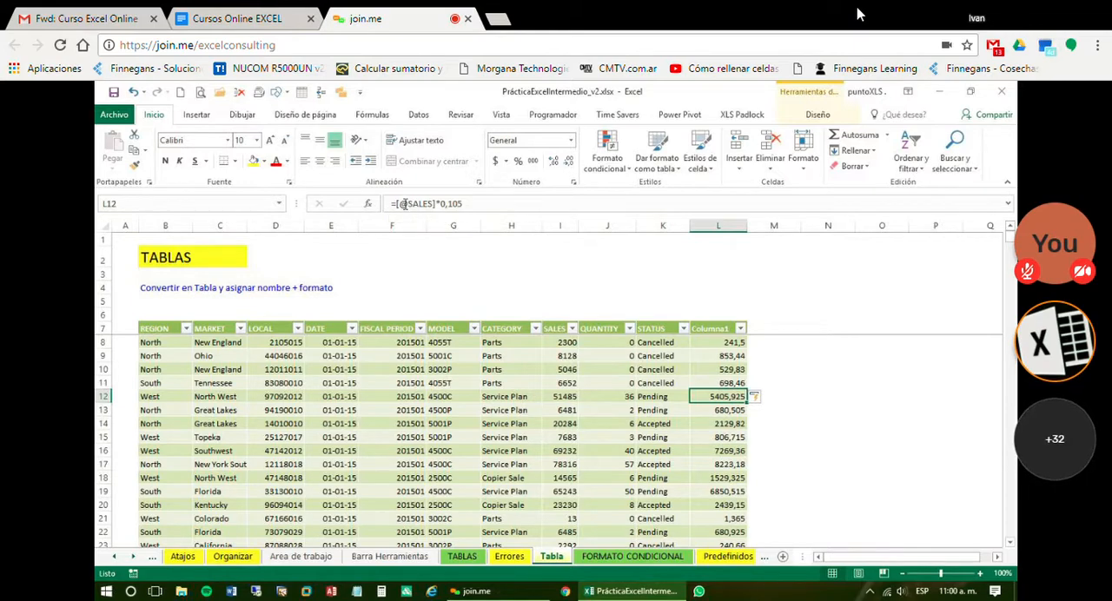
click(553, 331)
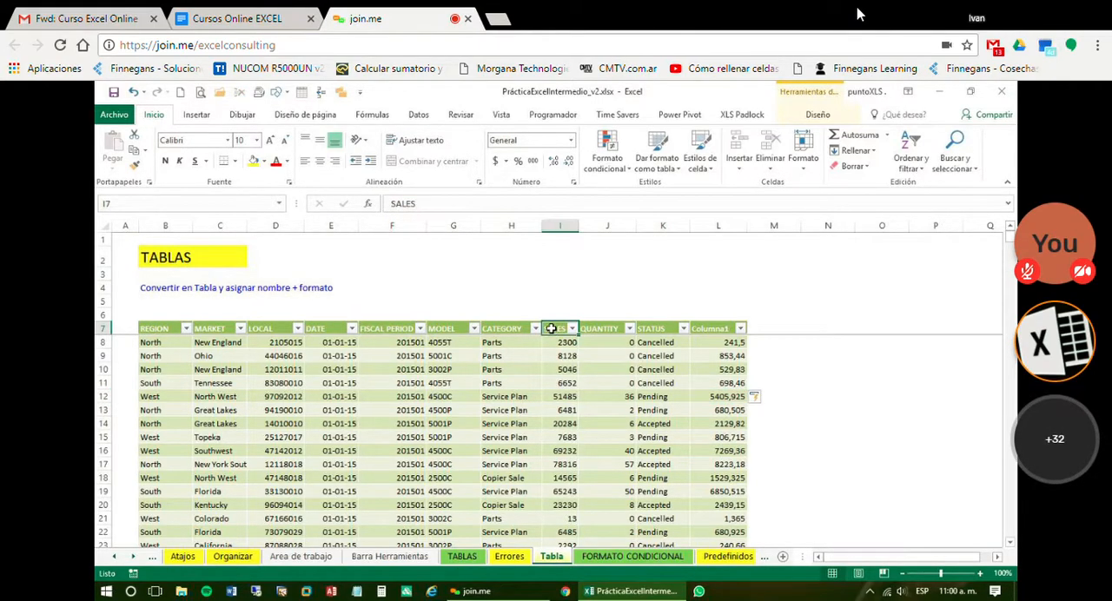
click(702, 410)
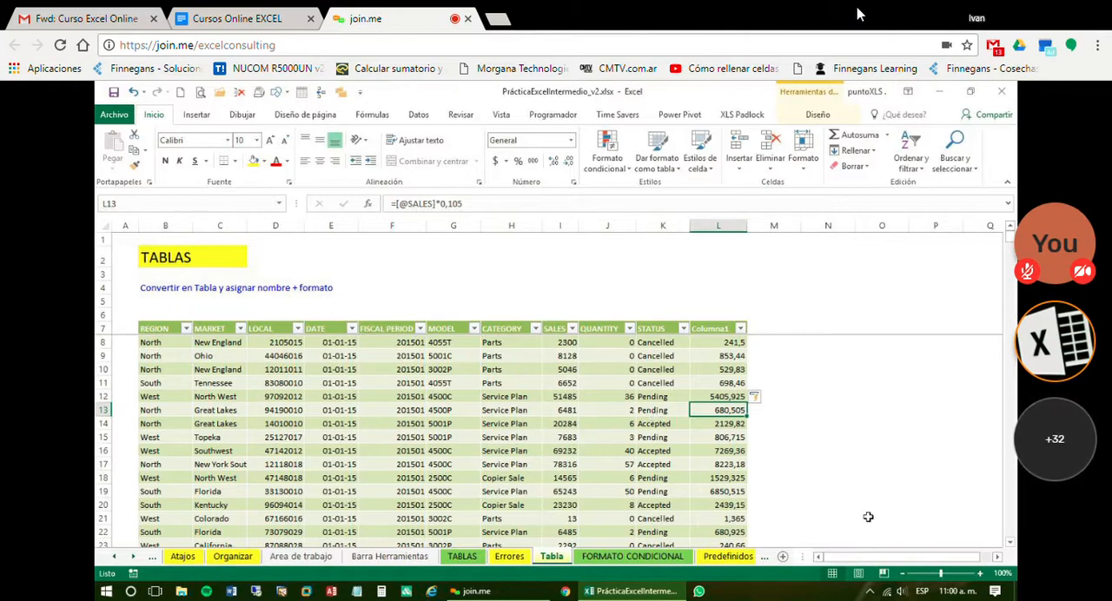
Rename the calculated column's header in cell L7 as IVA
click(560, 226)
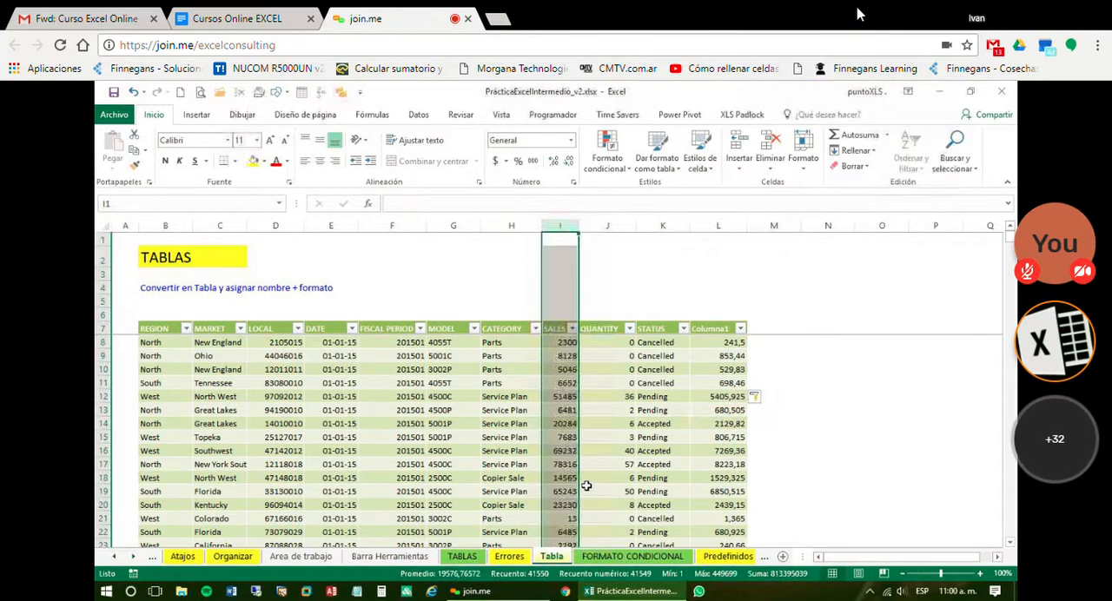
click(727, 396)
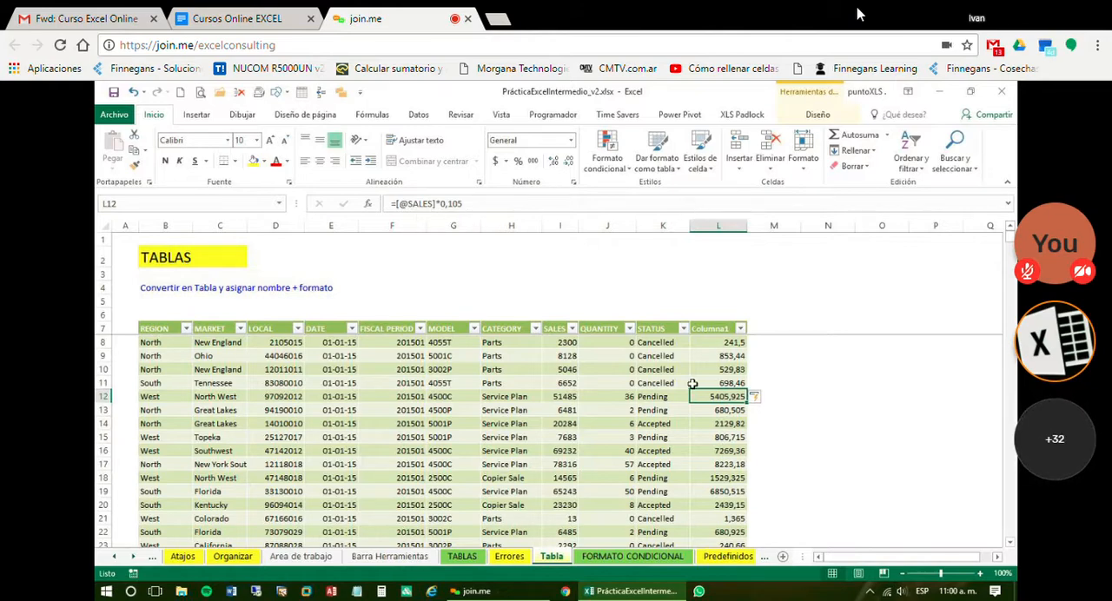
click(722, 330)
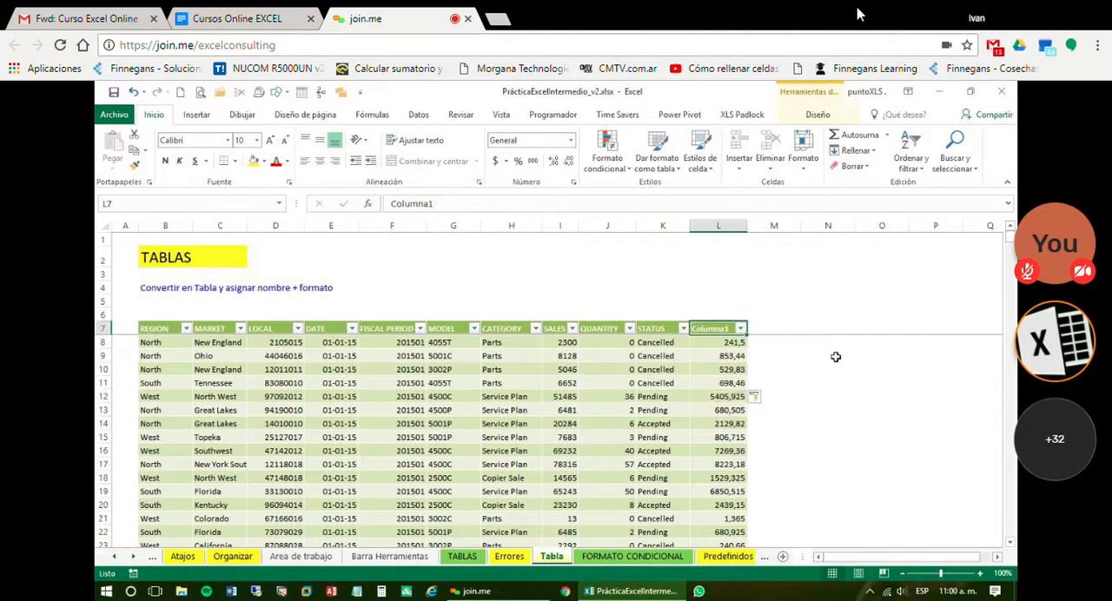
text(IVA)
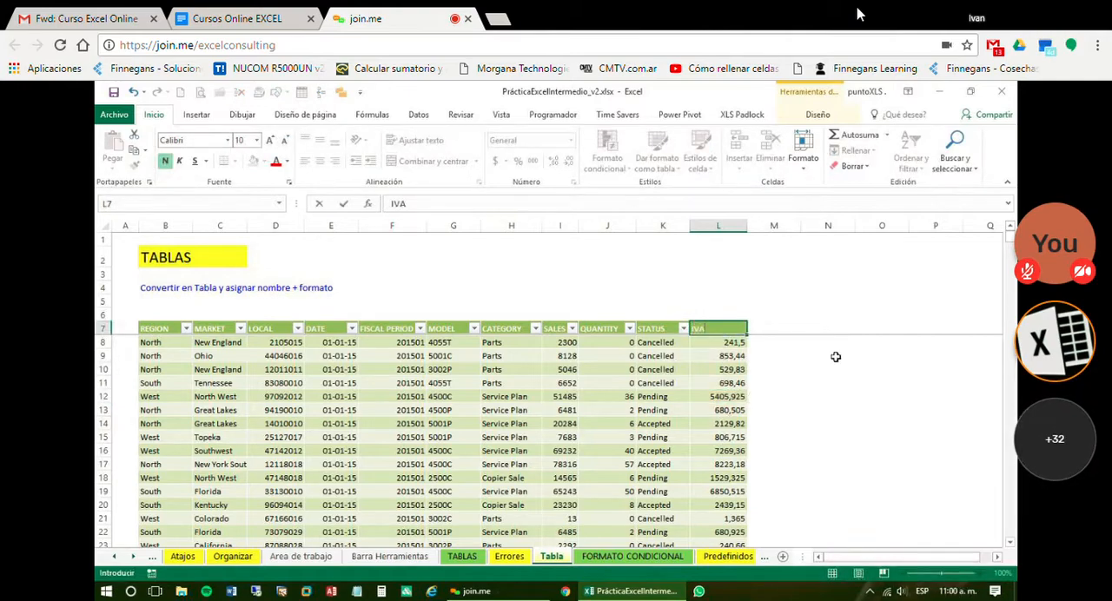
key(Return)
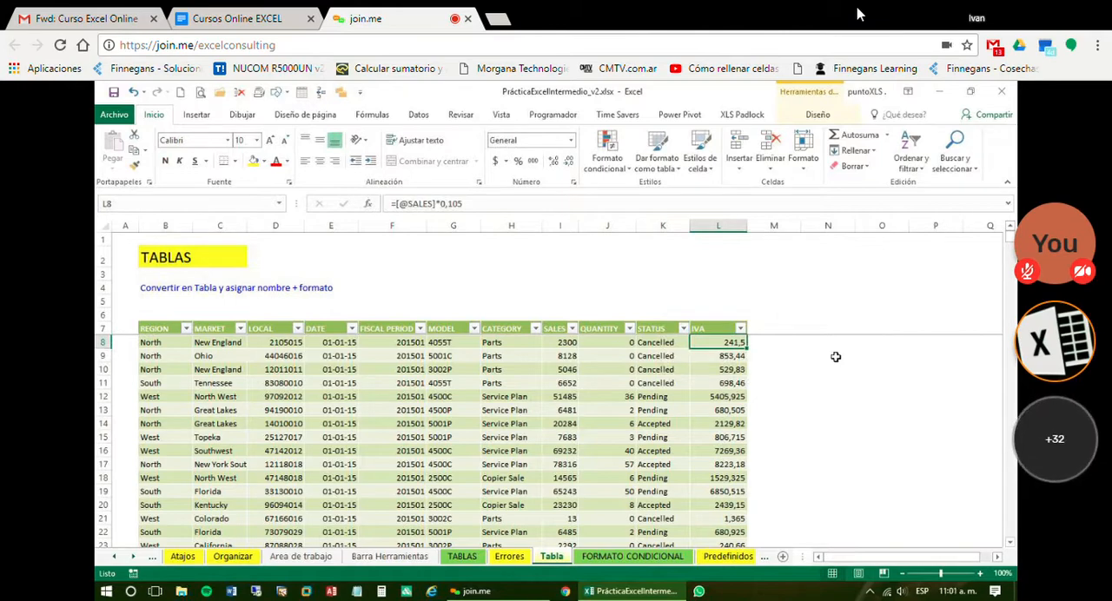
click(762, 344)
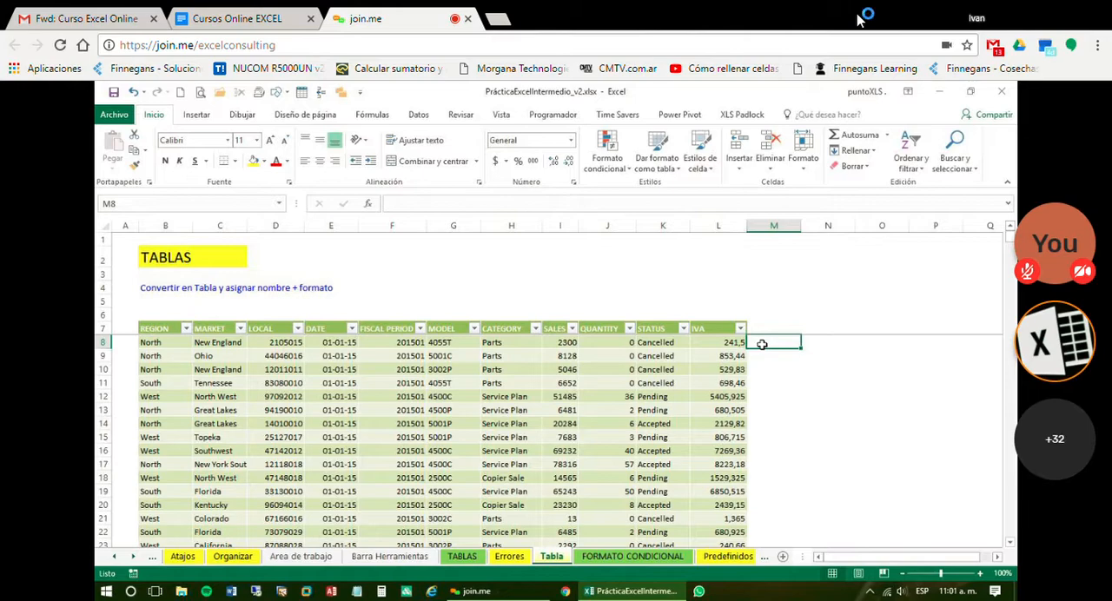
key(Left)
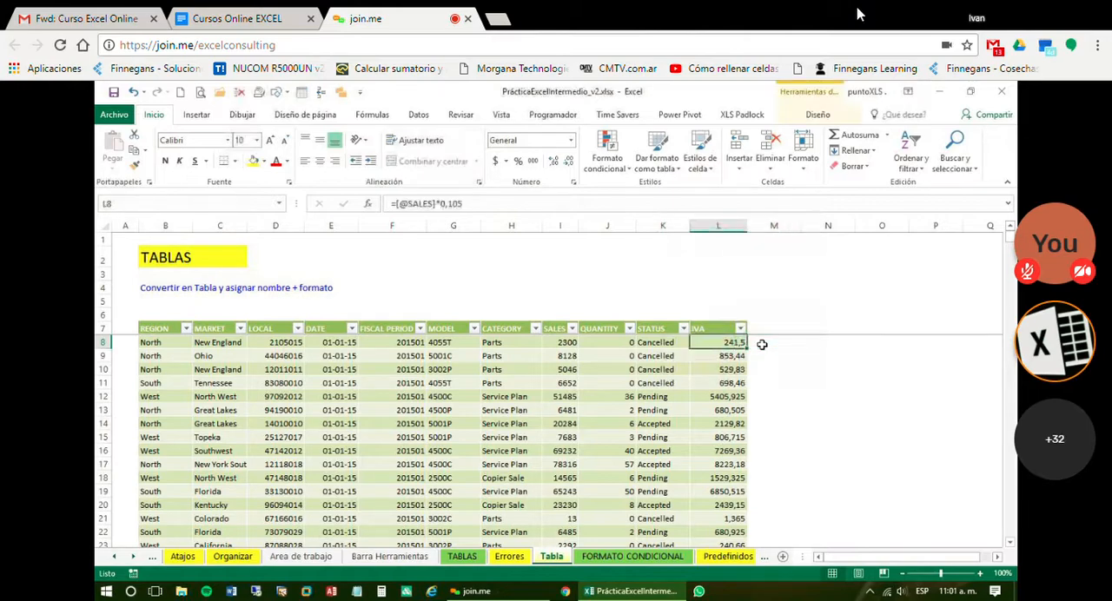
click(762, 345)
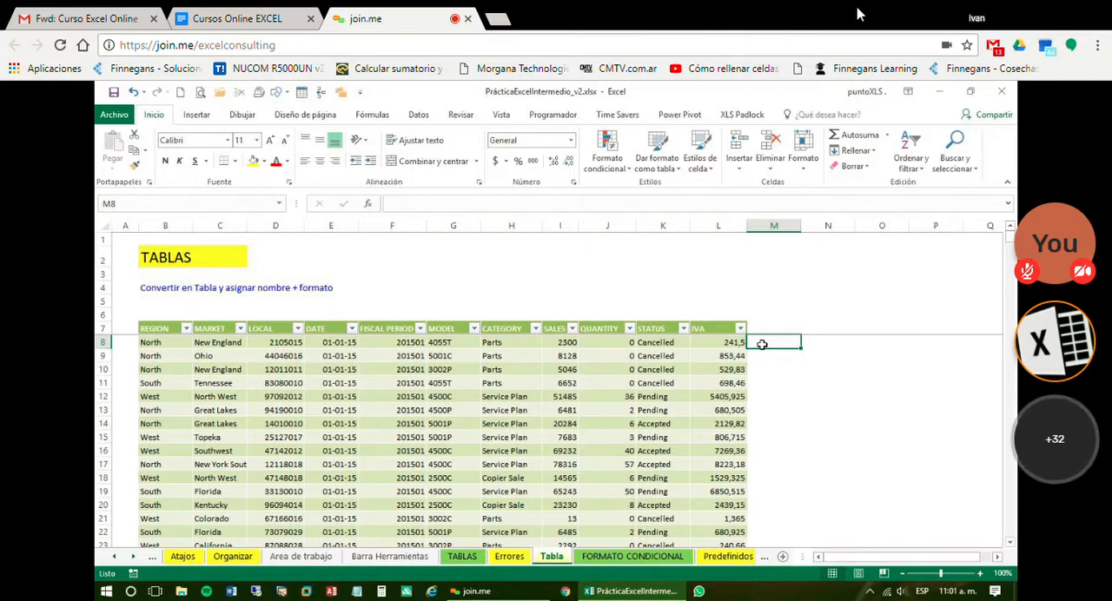
text(=)
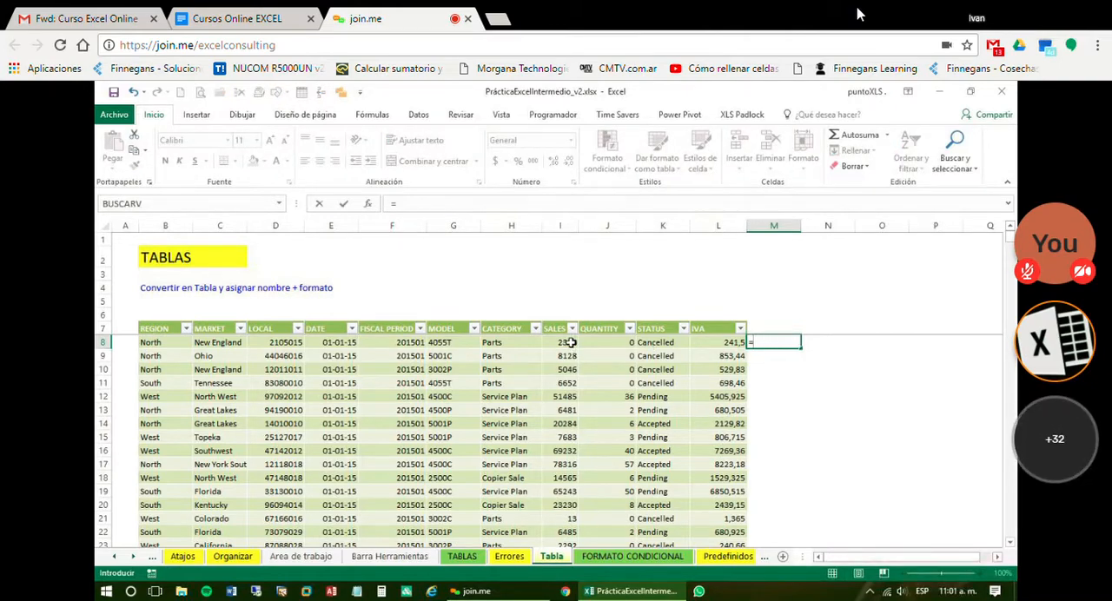
click(565, 343)
text(*)
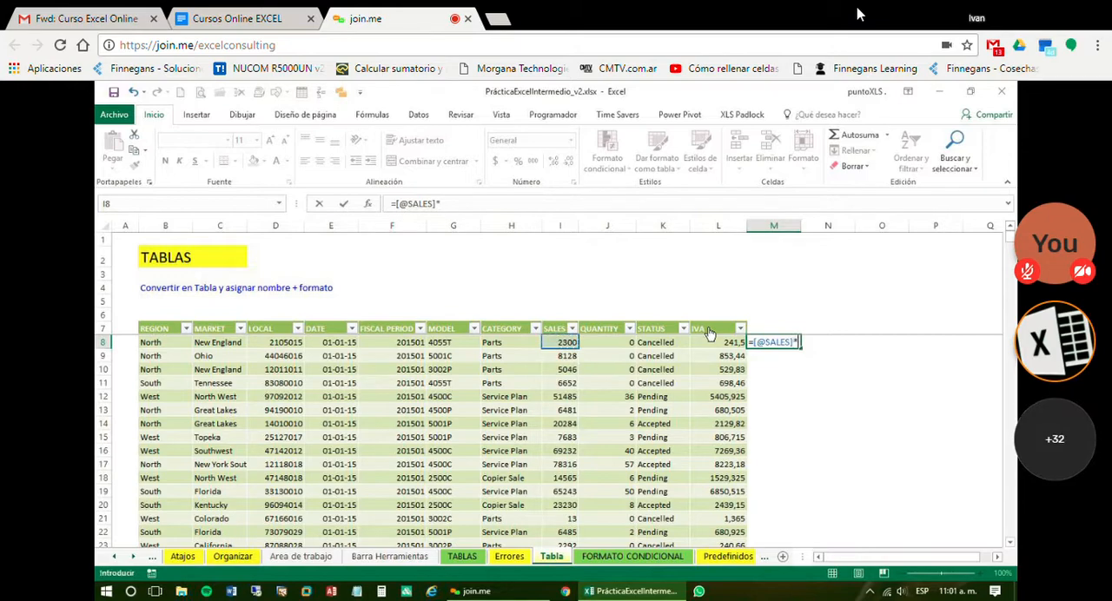
text(0,21)
key(Return)
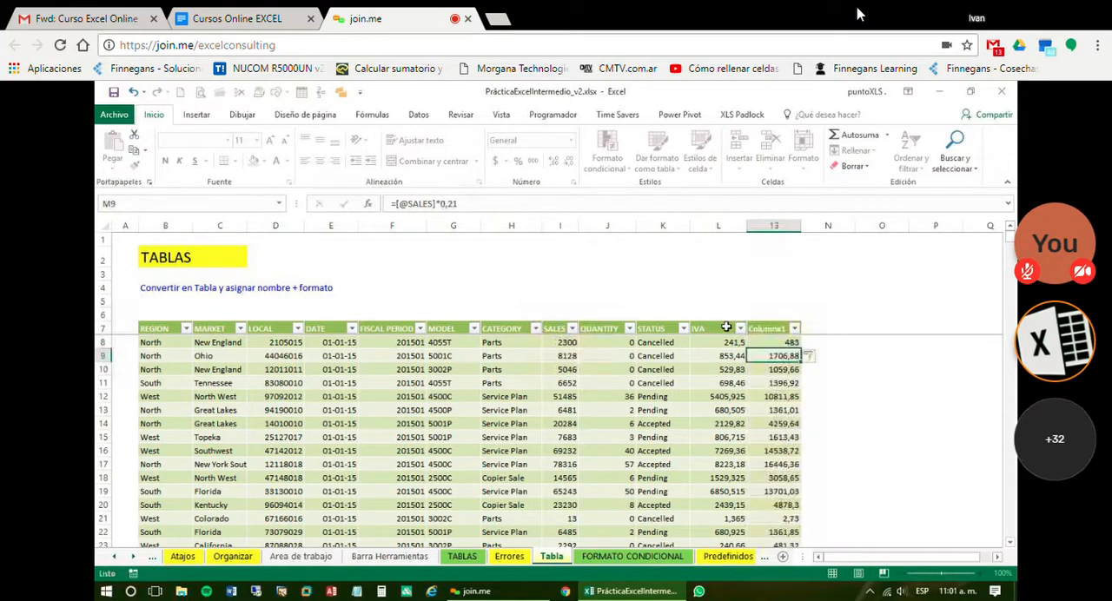
Try to give the second calculated column's header in M7 the same name, IVA
click(785, 331)
text(IVA)
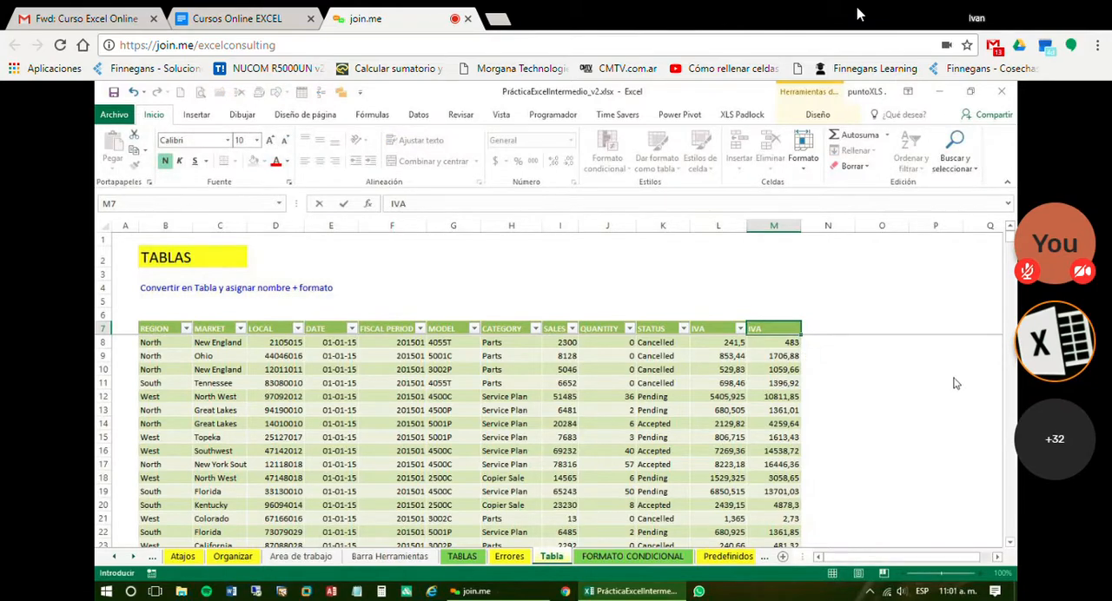
key(Return)
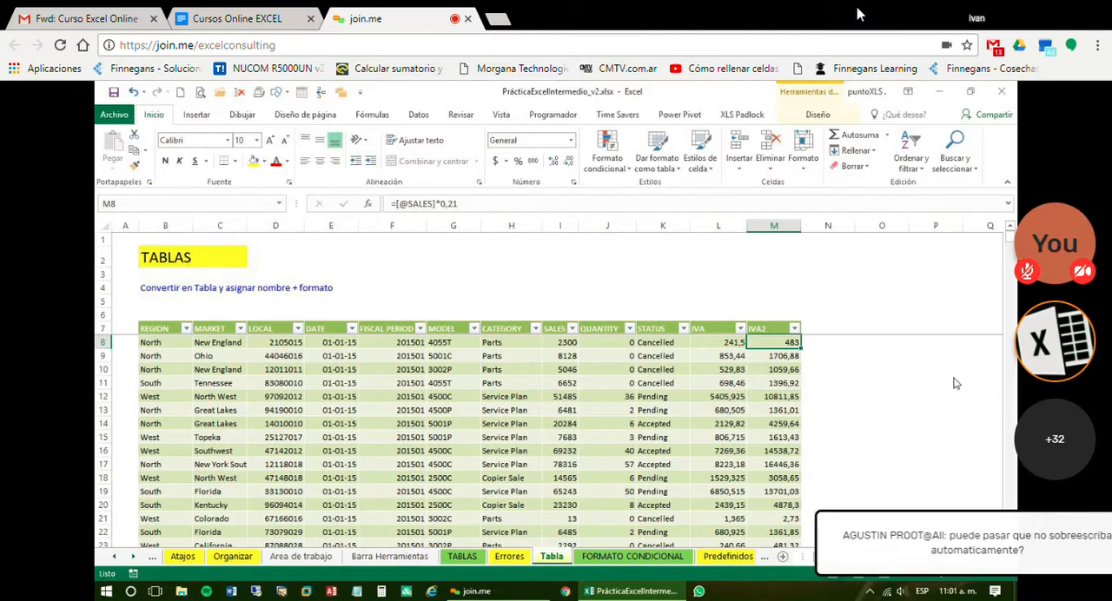
Rename the two calculated column headers as IVA 10.5 in L7 and IVA 21 in M7
key(Up)
key(Left)
text(IVA 10.5)
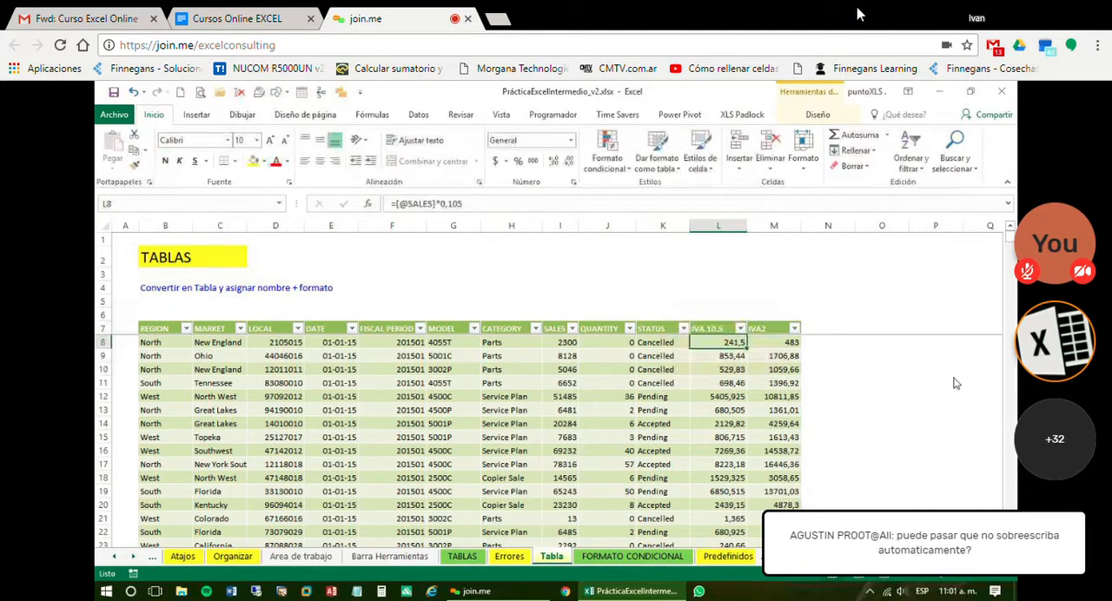
key(Right)
text(IVA 21)
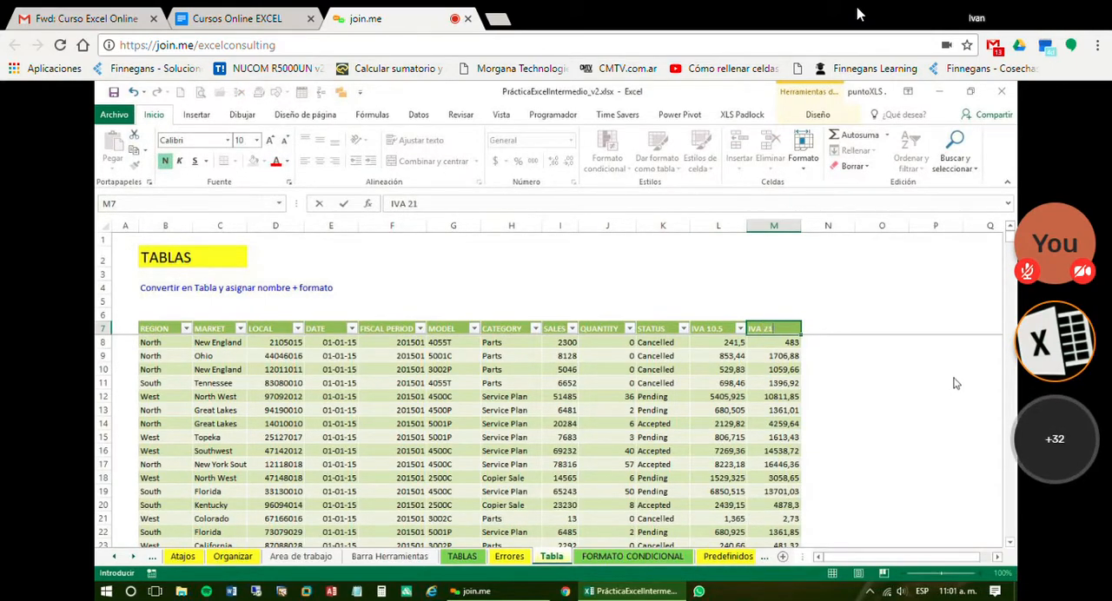
key(Return)
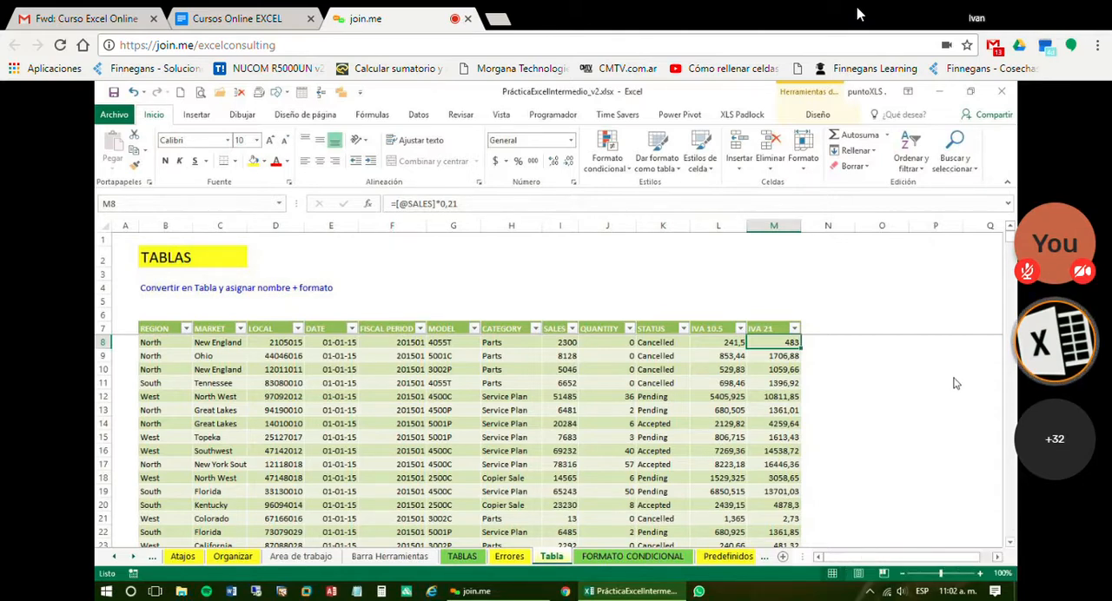
Examine the formulas of the IVA 10.5 and IVA 21 columns in row 8 and the values in the rows below
click(729, 345)
click(775, 344)
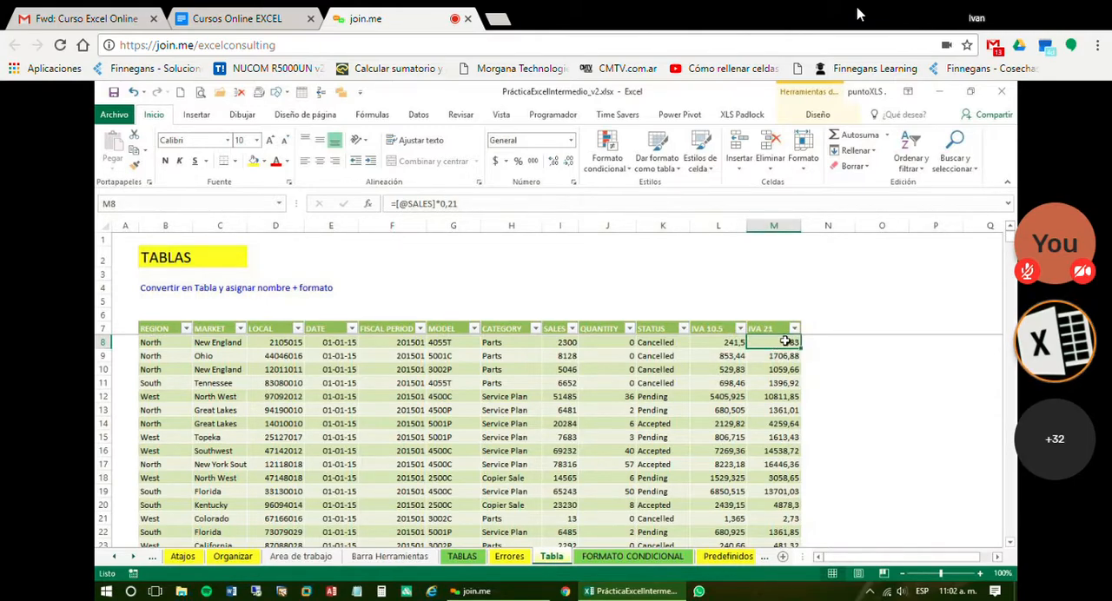
scroll(204, 218, down, 2)
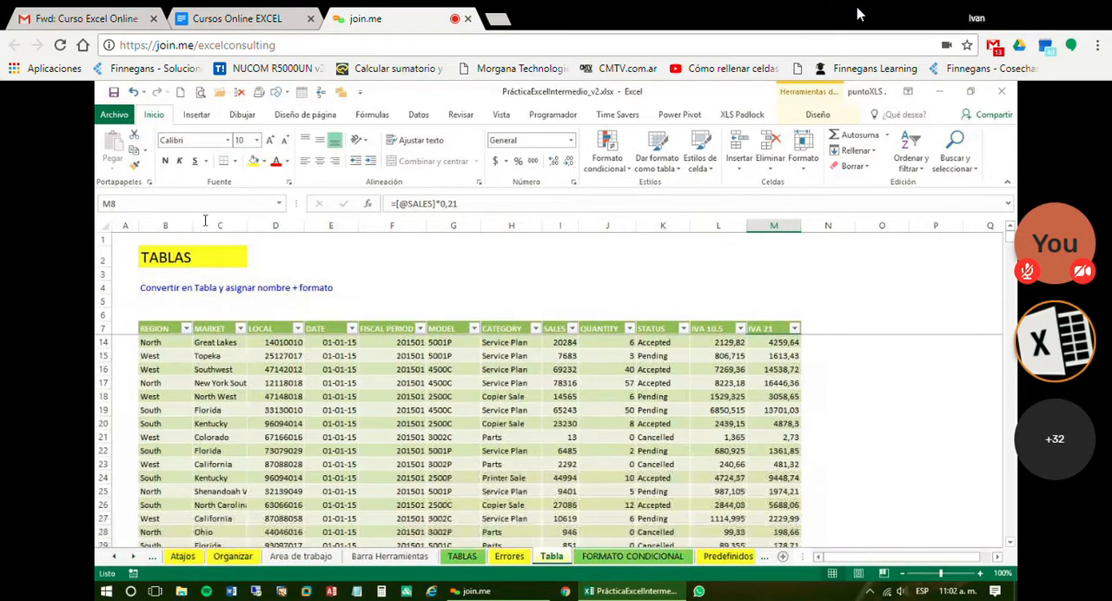
scroll(304, 349, up, 2)
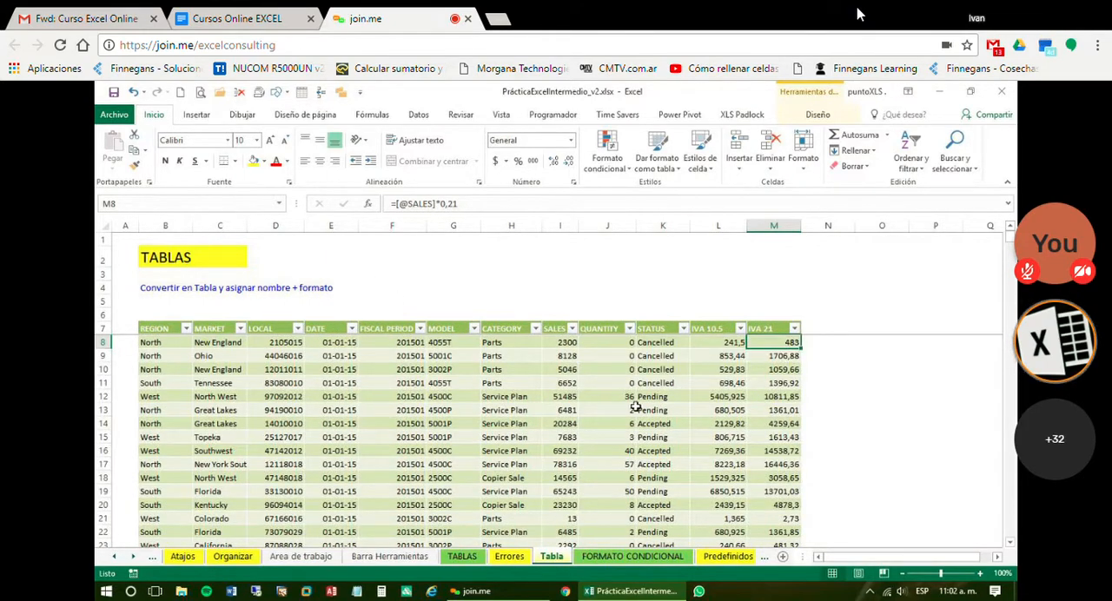
Add a new row directly below the table's last record by entering the date 9-4-18 in cell E41557
click(206, 422)
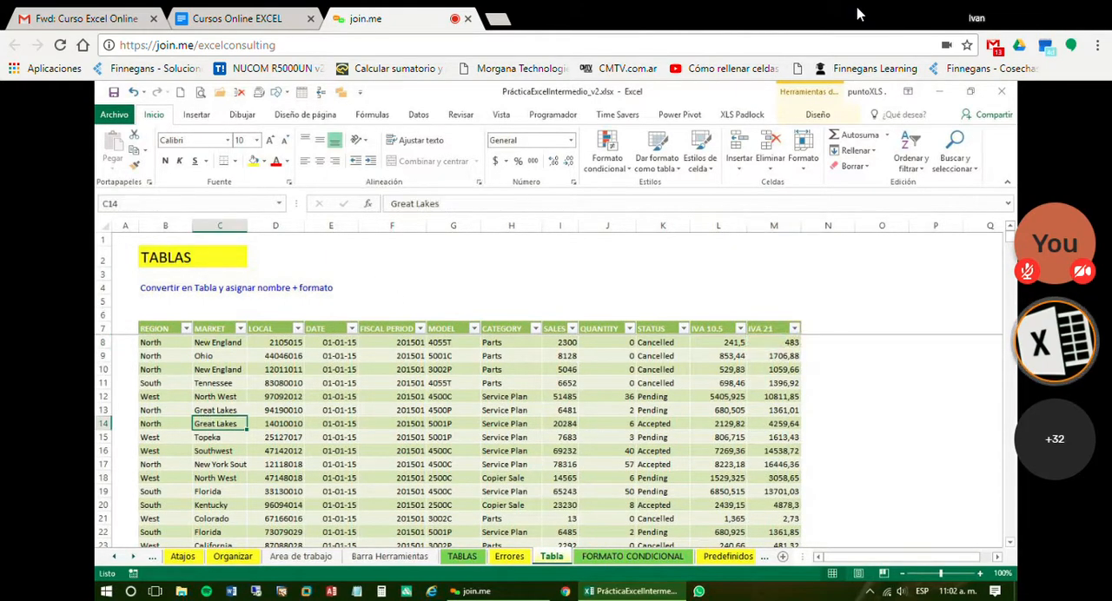
key(Left)
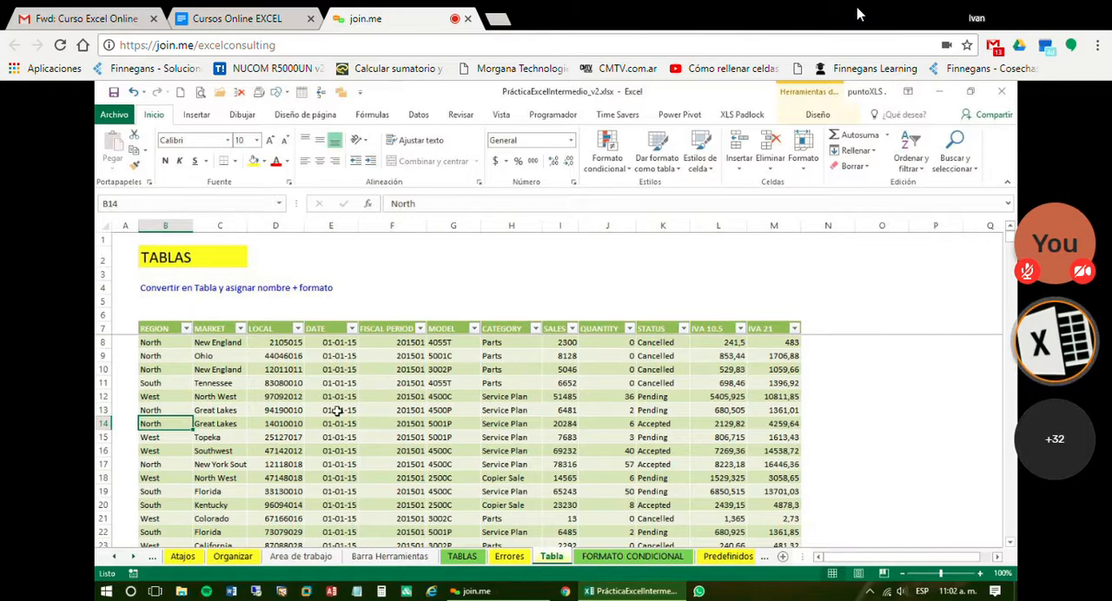
key(ctrl+Down)
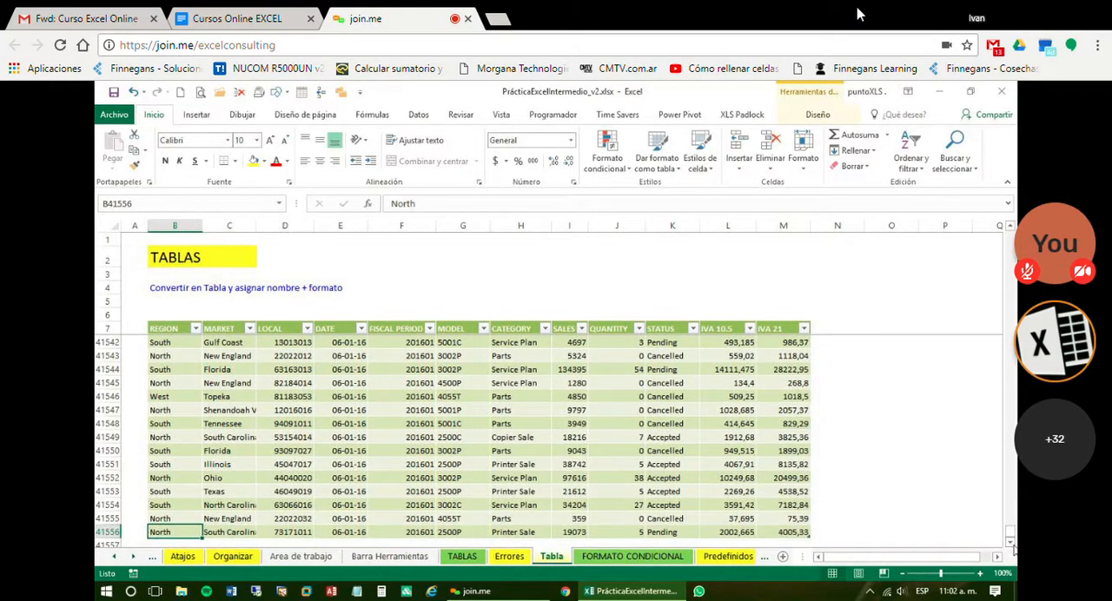
click(1011, 542)
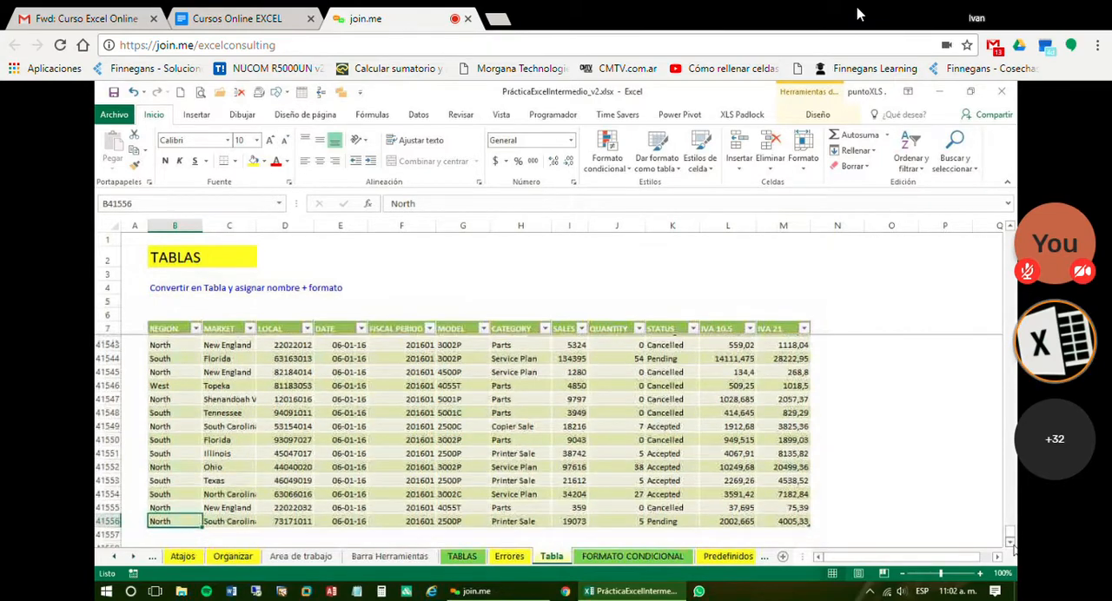
click(1011, 542)
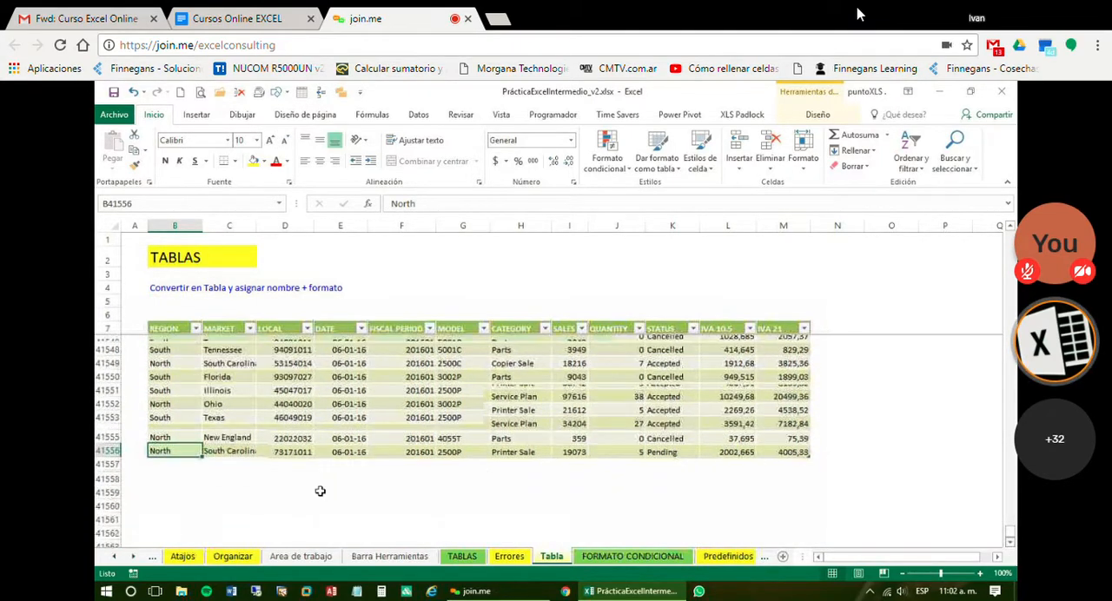
click(175, 464)
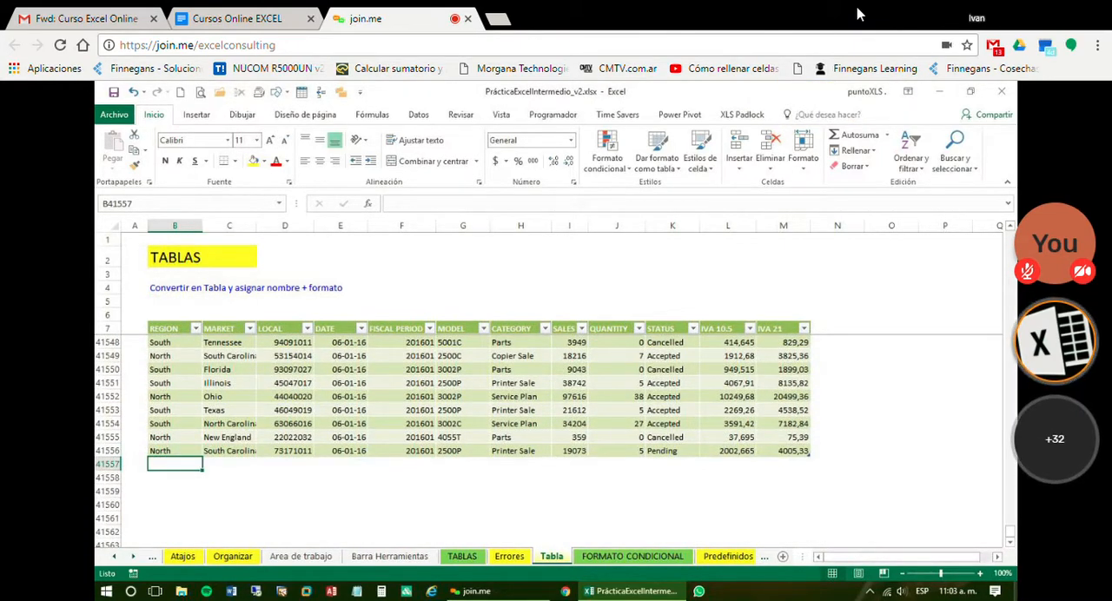
key(Right)
key(Right)
key(Right)
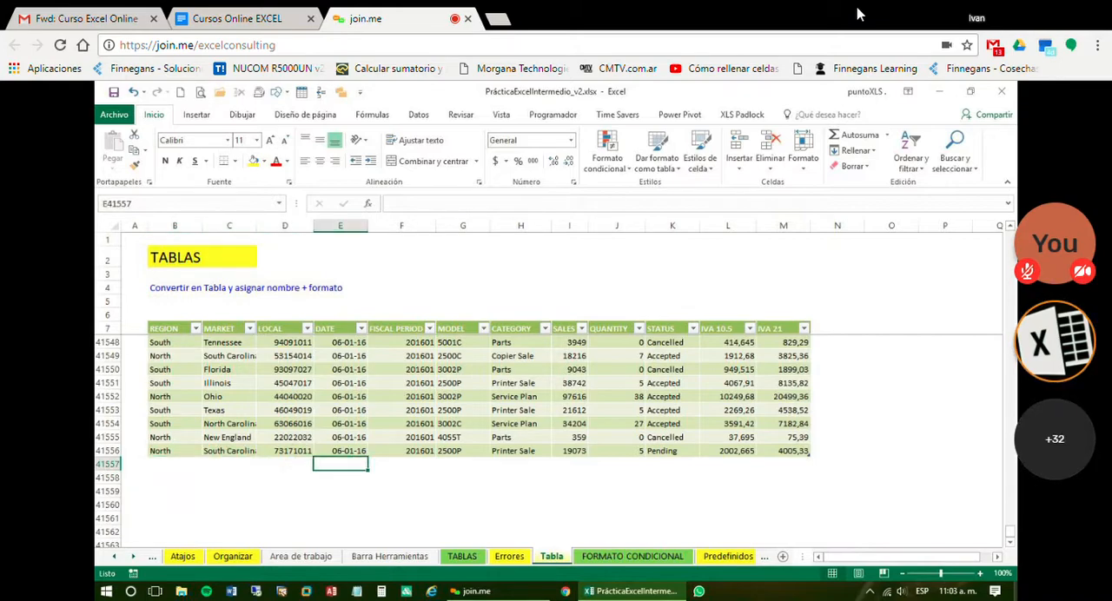
text(9-)
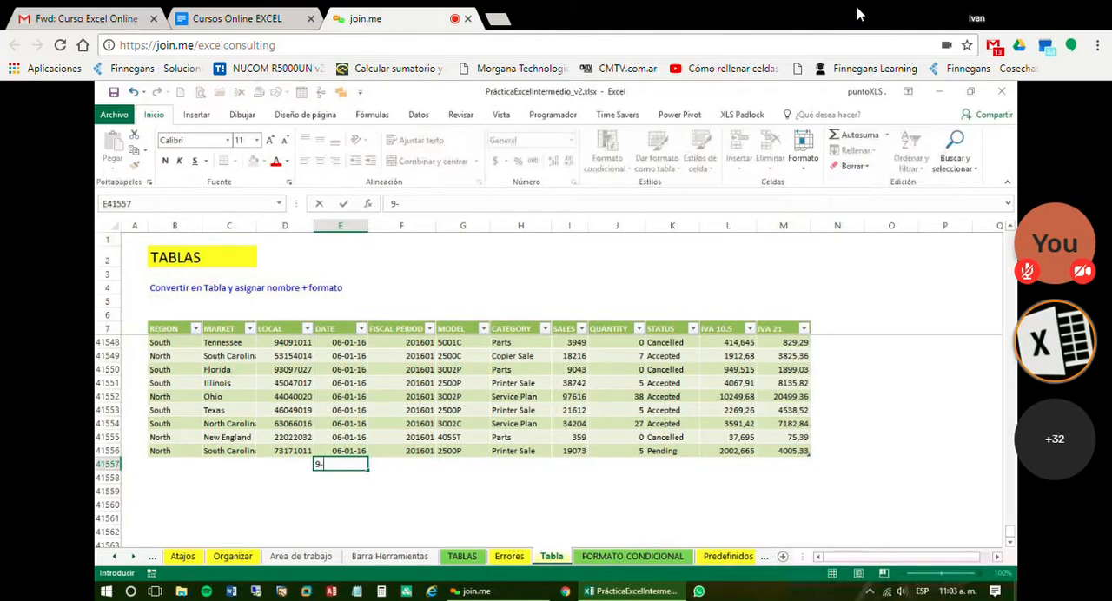
text(4-18)
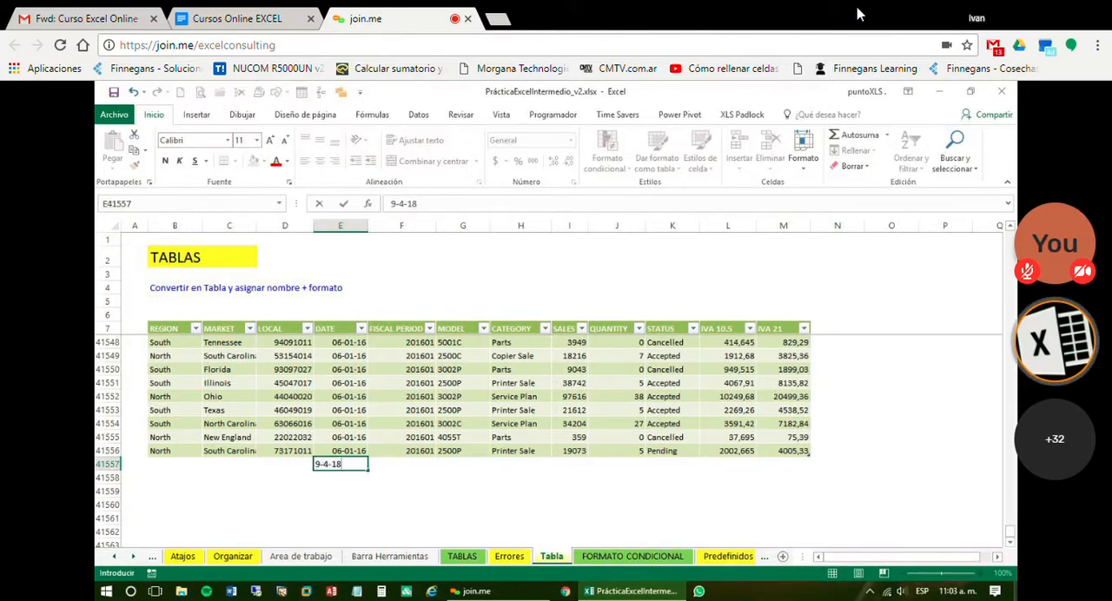
key(Return)
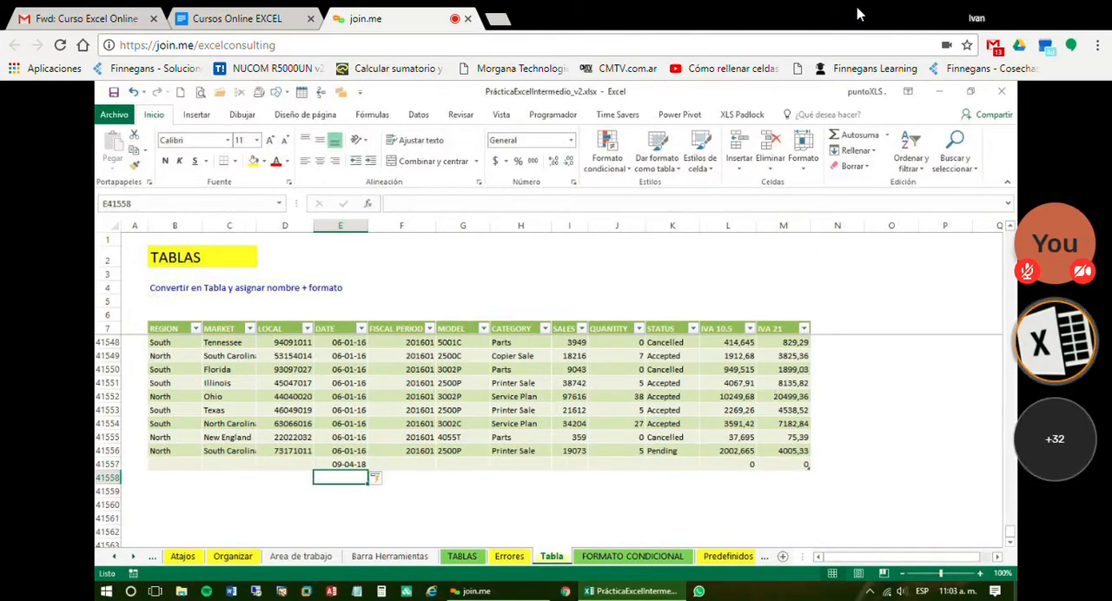
Check the IVA formulas in new row 41557 and enter 10000 as its SALES value
click(751, 464)
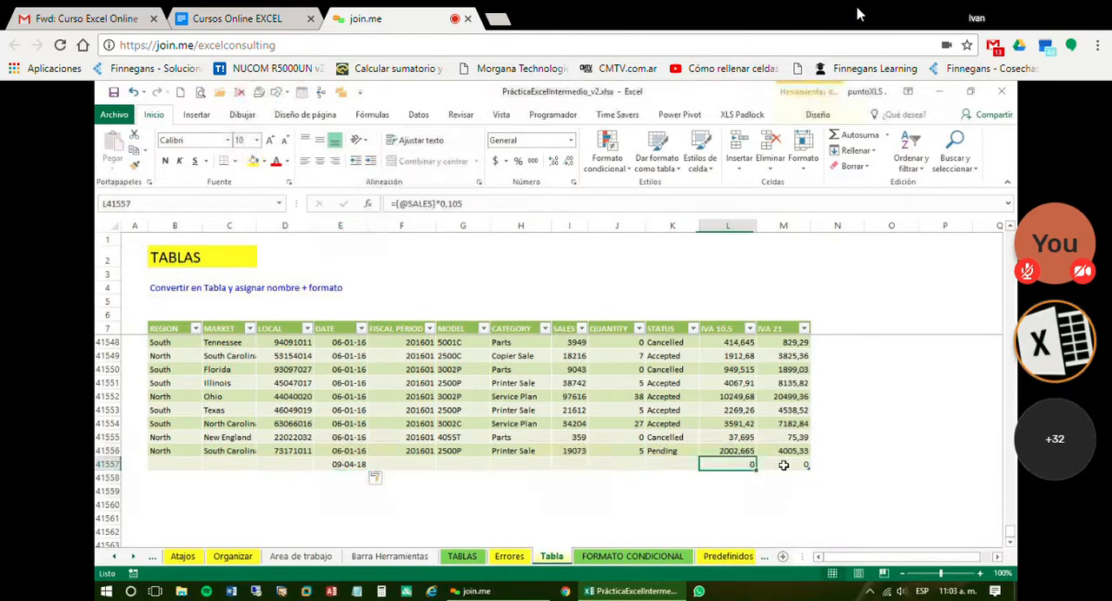
click(784, 464)
click(577, 464)
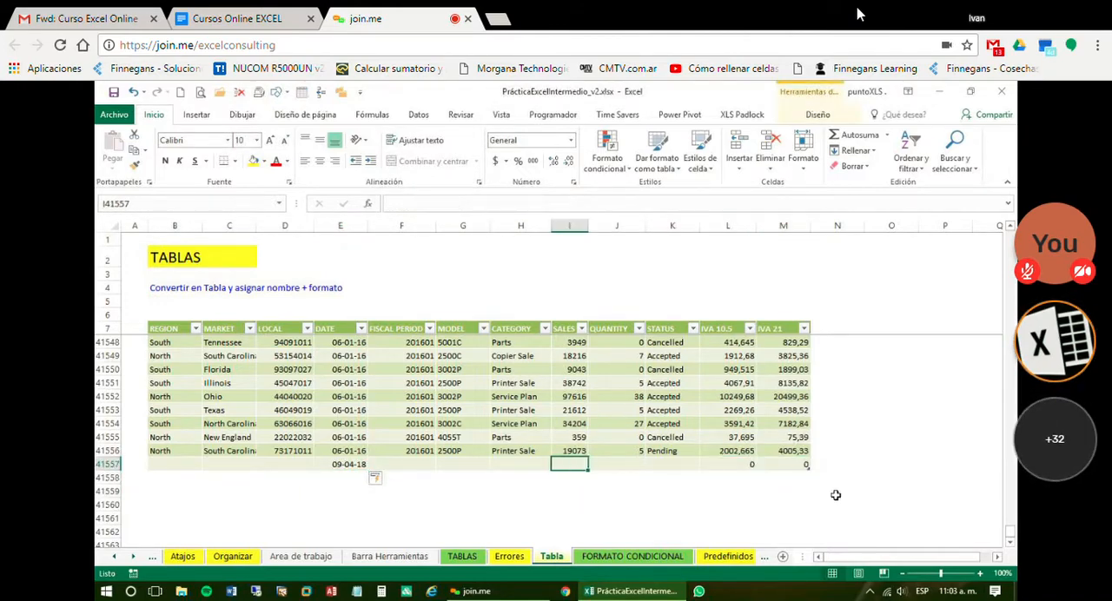
text(10000)
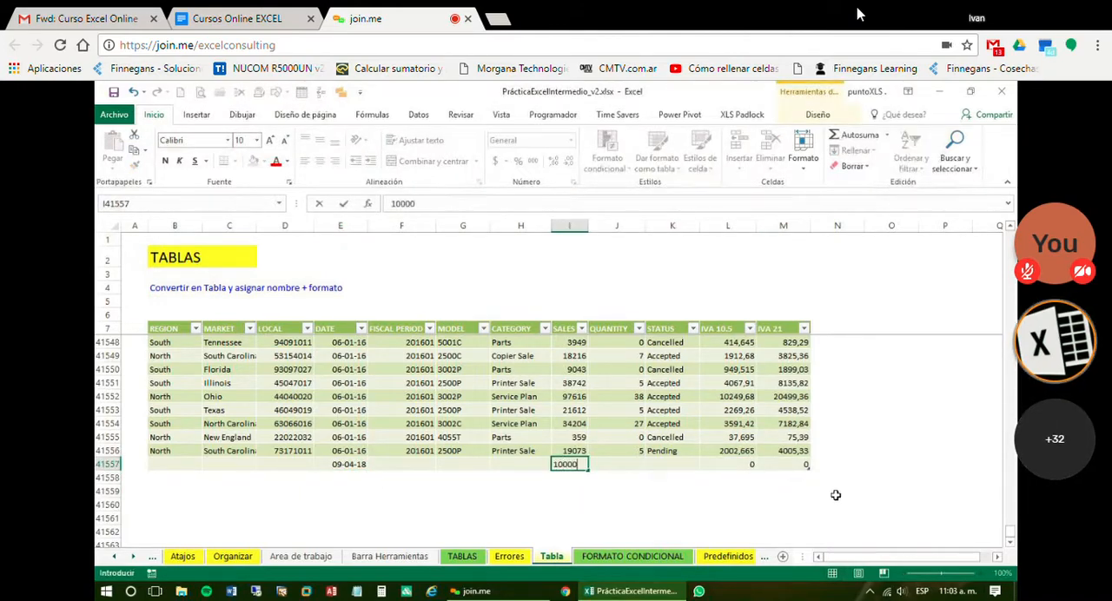
key(Return)
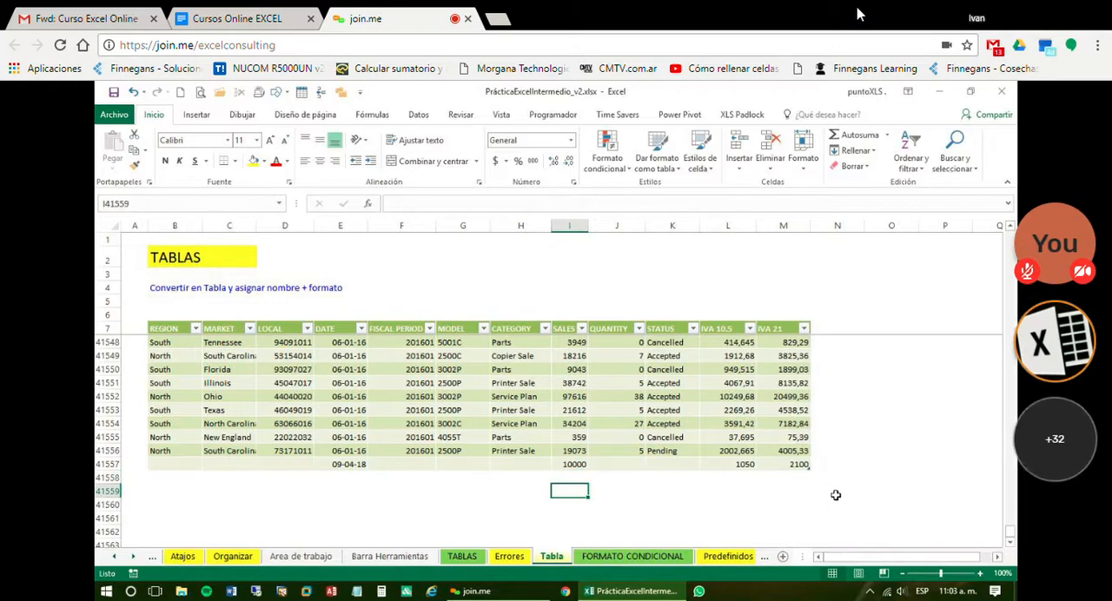
key(Left)
key(Up)
key(Left)
key(Left)
key(Left)
key(Left)
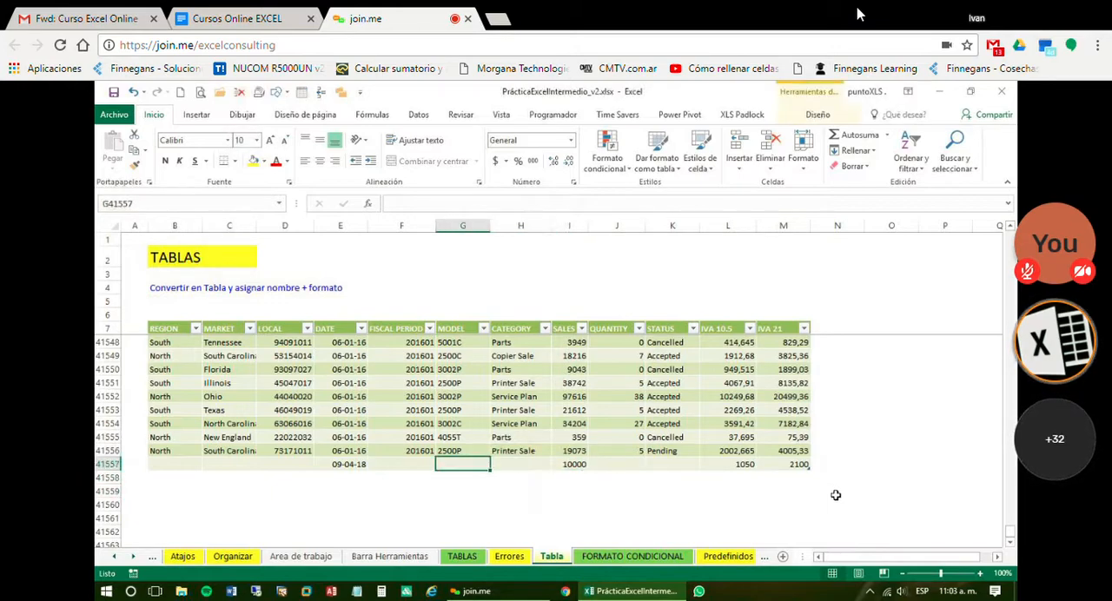
key(Left)
key(Left)
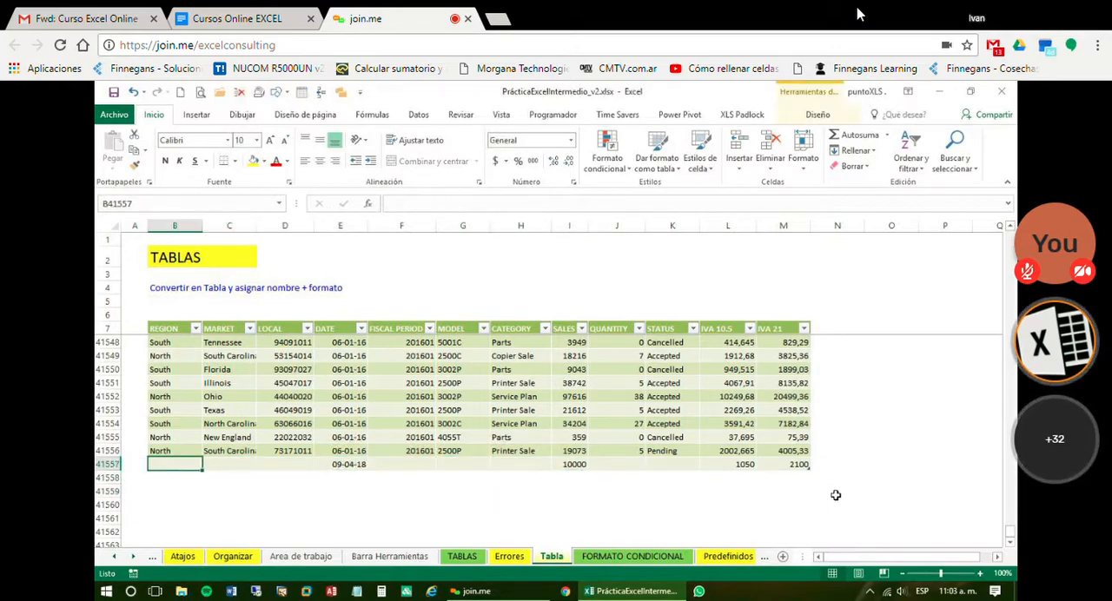
Add another table row by entering 20000 as SALES in I41558, and check the new row's IVA 10.5 formula
key(Right)
key(Right)
key(Right)
key(Right)
key(Right)
key(Right)
key(Right)
key(Down)
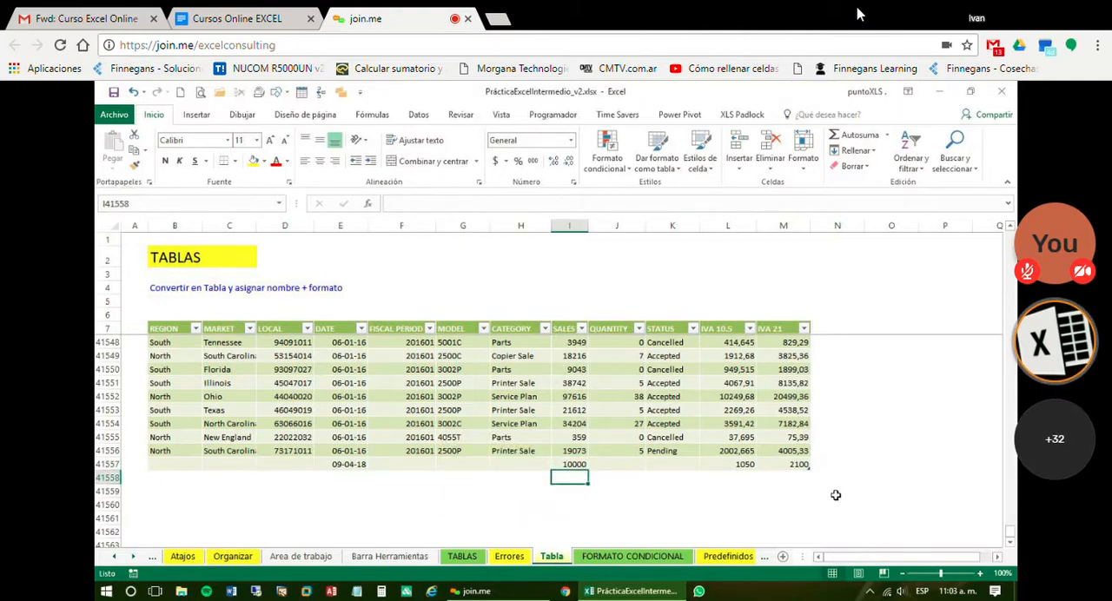
text(20000)
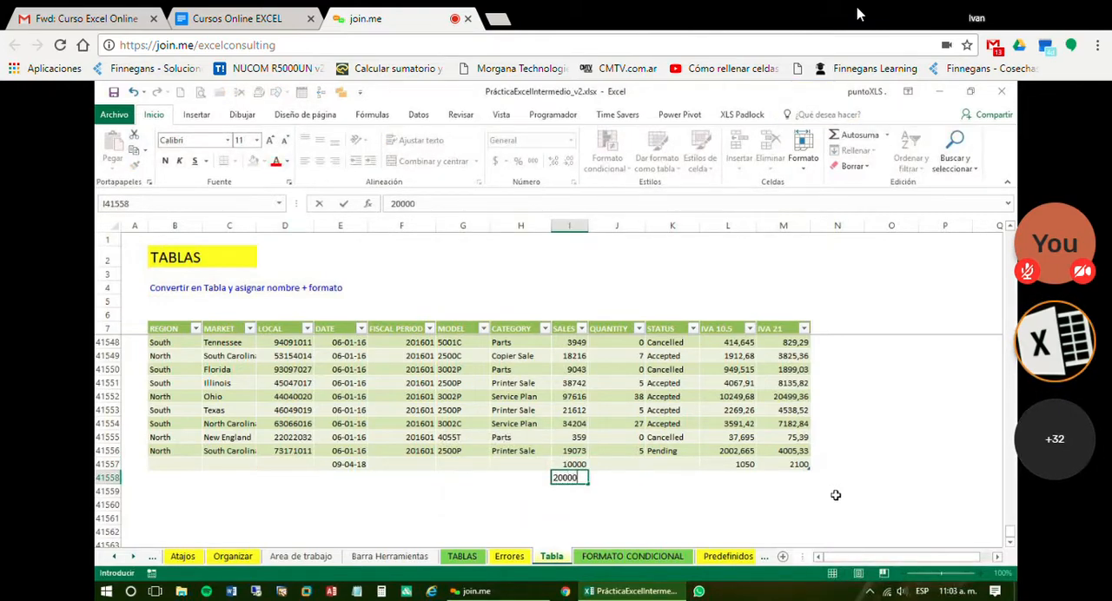
key(Return)
key(Up)
key(Right)
key(Right)
key(Right)
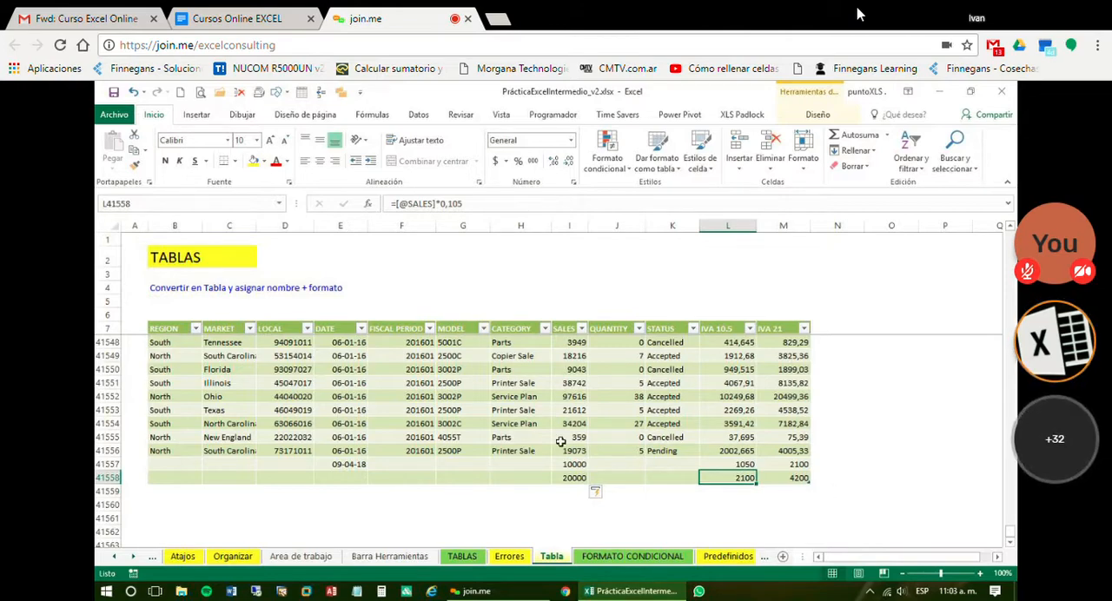
Try entering 3000 in I41560, leaving a blank row below the table, and clear that cell again
click(182, 505)
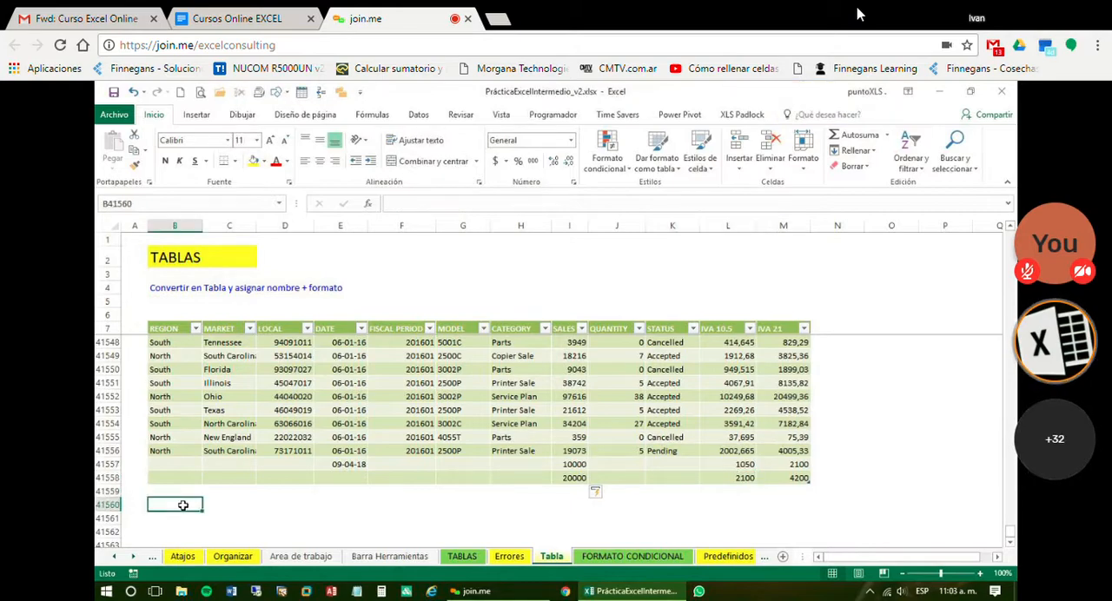
key(Right)
key(Right)
key(Right)
key(Right)
key(Right)
key(Right)
key(Right)
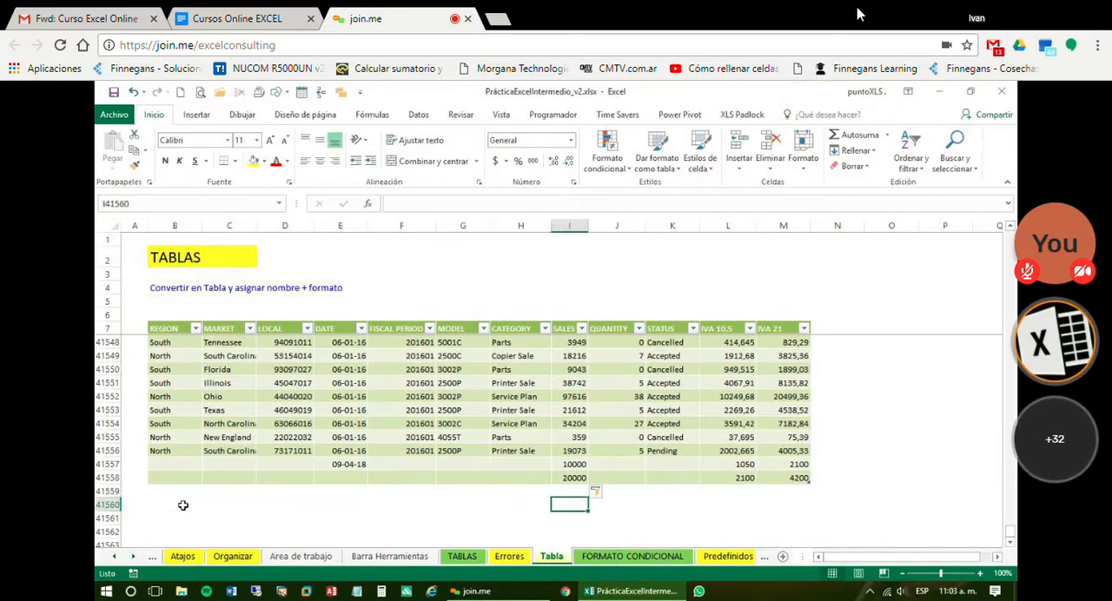
text(3000)
key(Return)
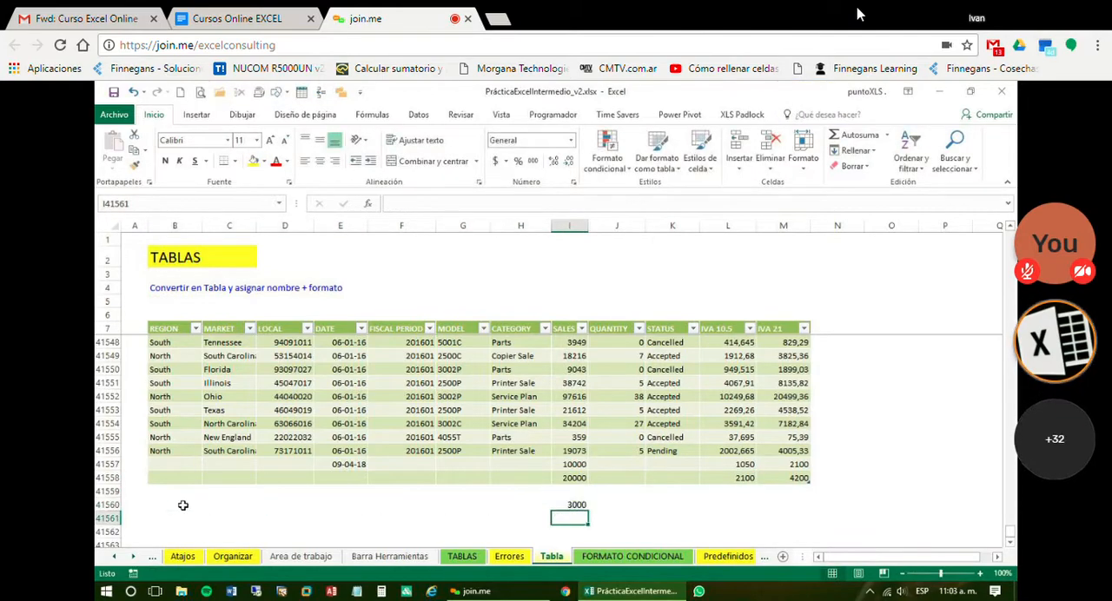
key(Up)
key(Delete)
key(Up)
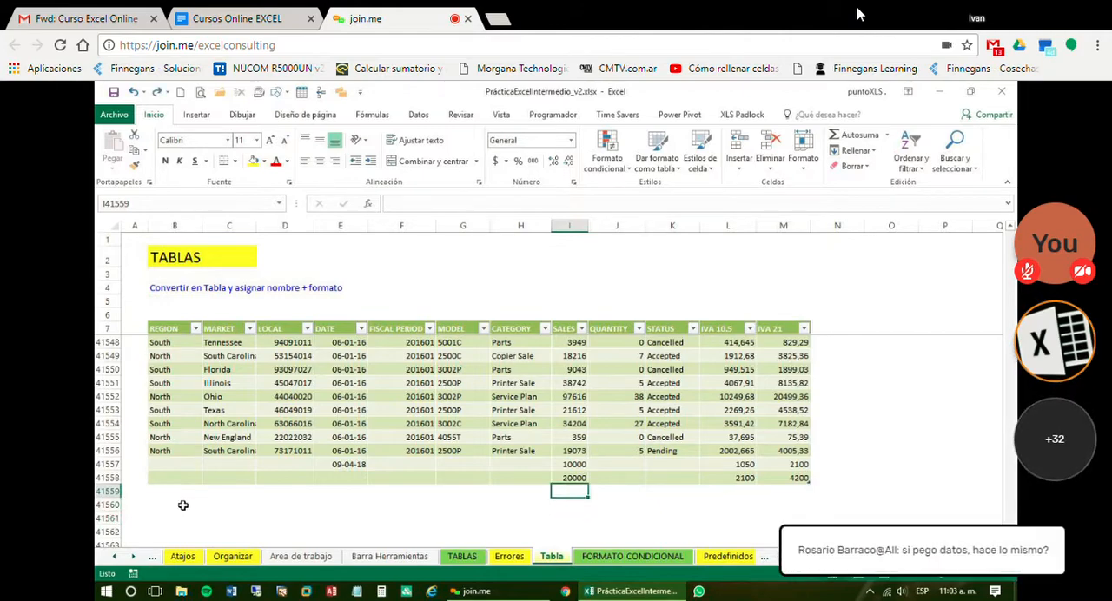
Enter 3000 as SALES in I41559, directly below the table's last row
text(3000)
key(Return)
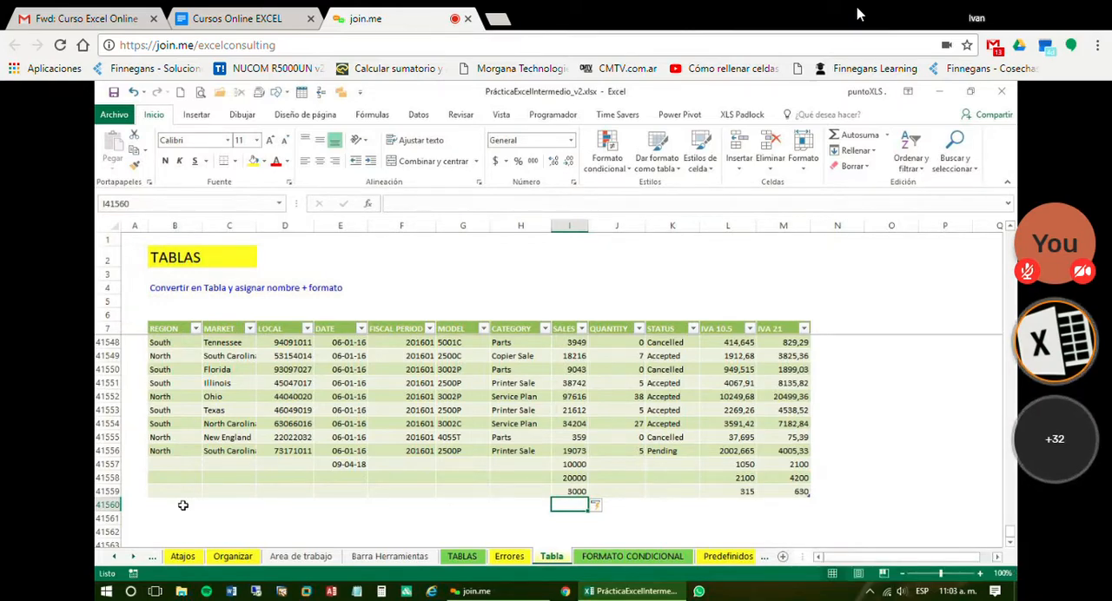
Enter the date 9-4 in E41561, outside the table, to test how dates are formatted there
click(348, 464)
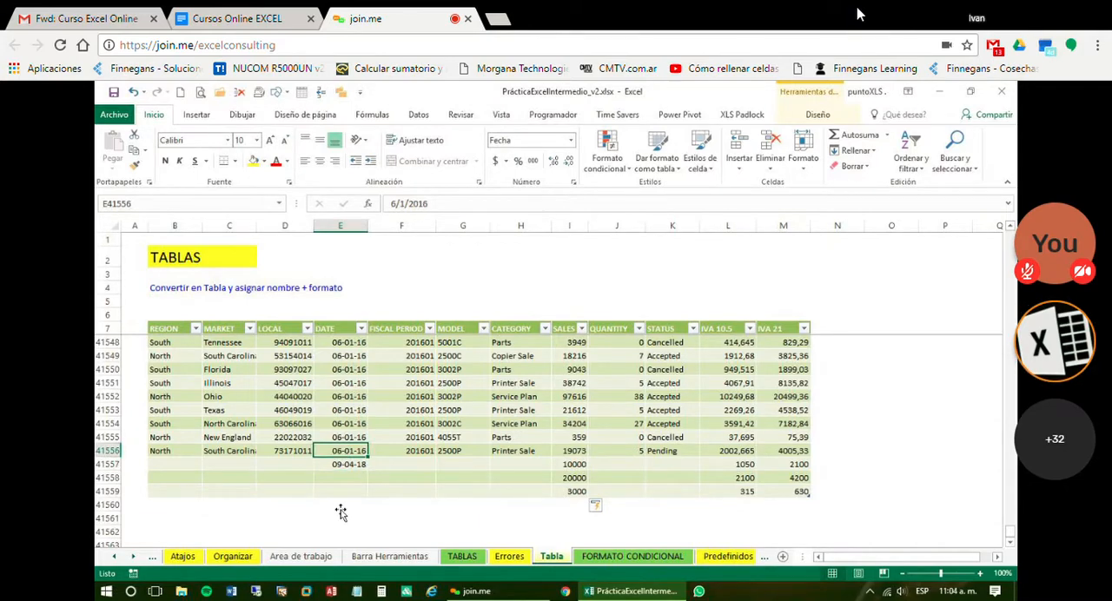
click(340, 505)
click(365, 518)
text(9/4)
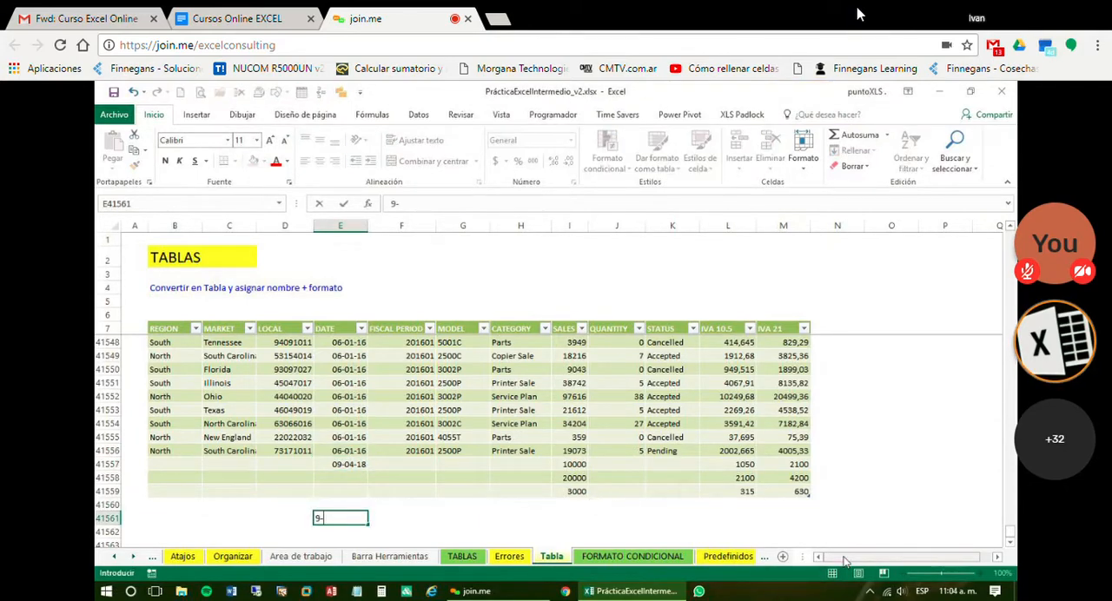
key(Return)
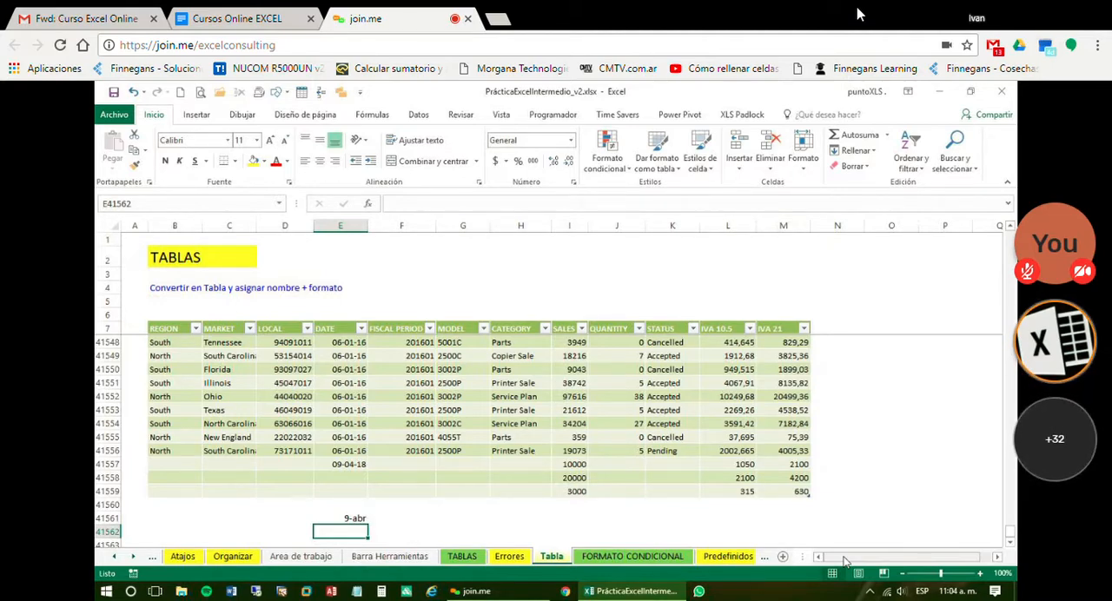
Enter the date 9-4 in the DATE column of table row 41558
click(320, 478)
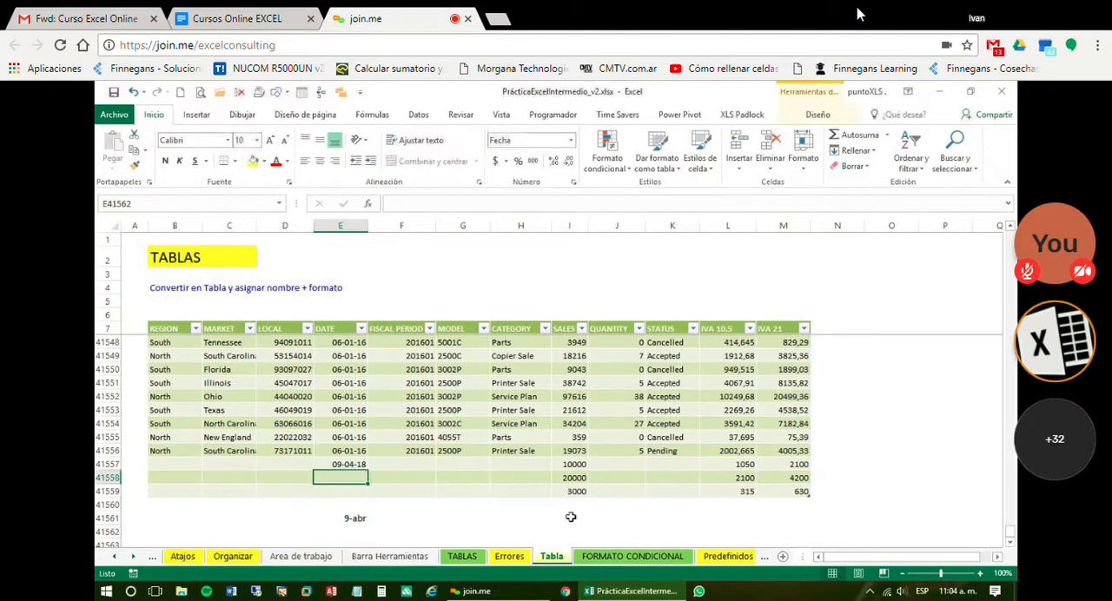
text(9/4)
key(Return)
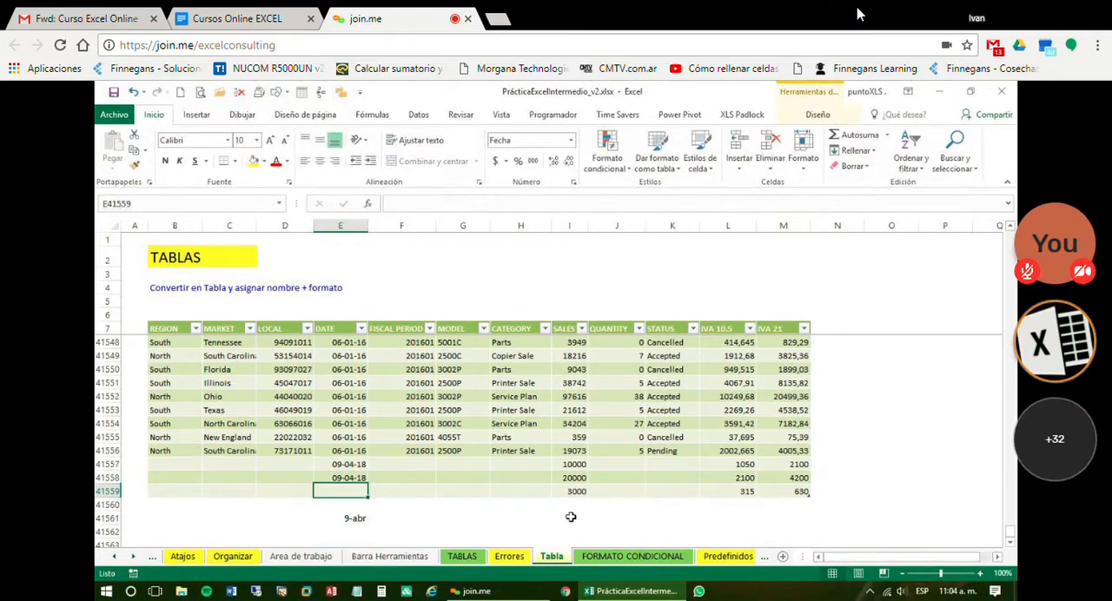
Clear the test date from E41561 below the table
key(Down)
key(Down)
key(Down)
key(Up)
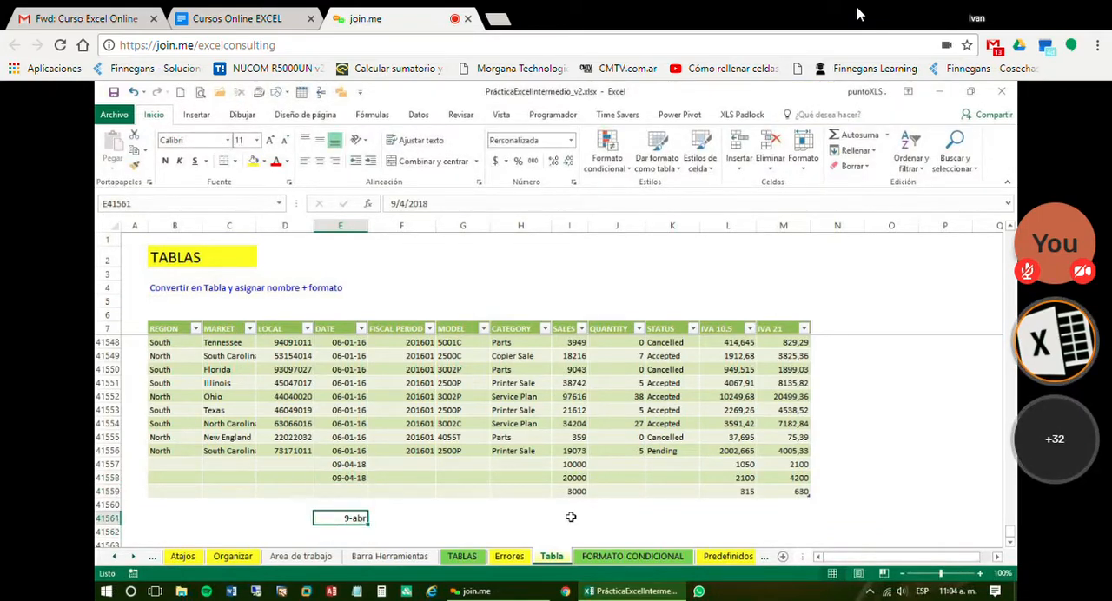
key(Delete)
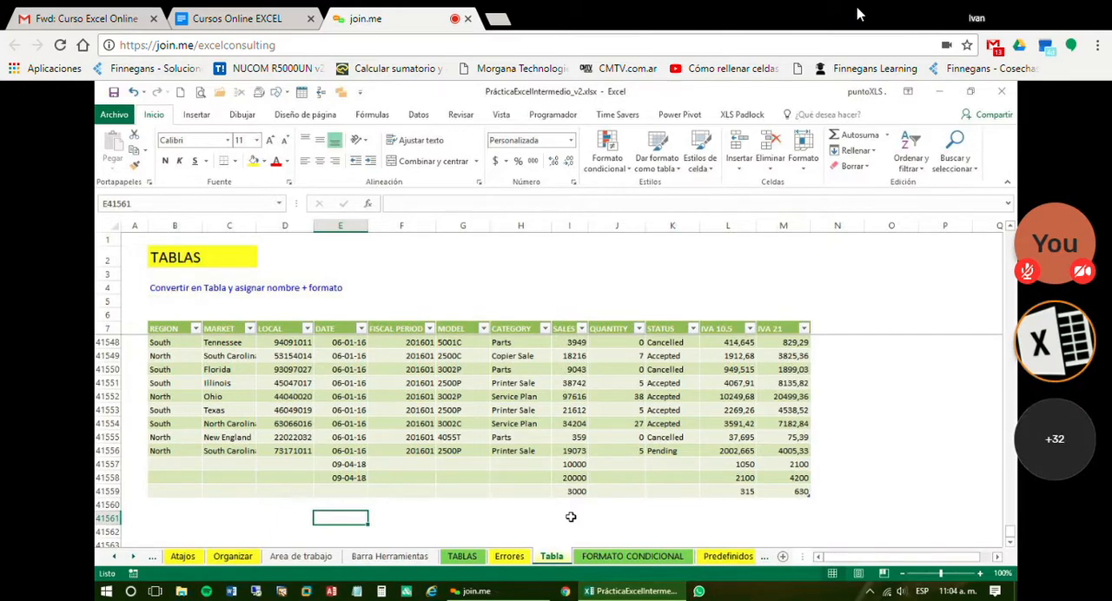
Copy the SALES values in I15:I21 of the Errores sheet and return to the Tabla sheet
click(510, 556)
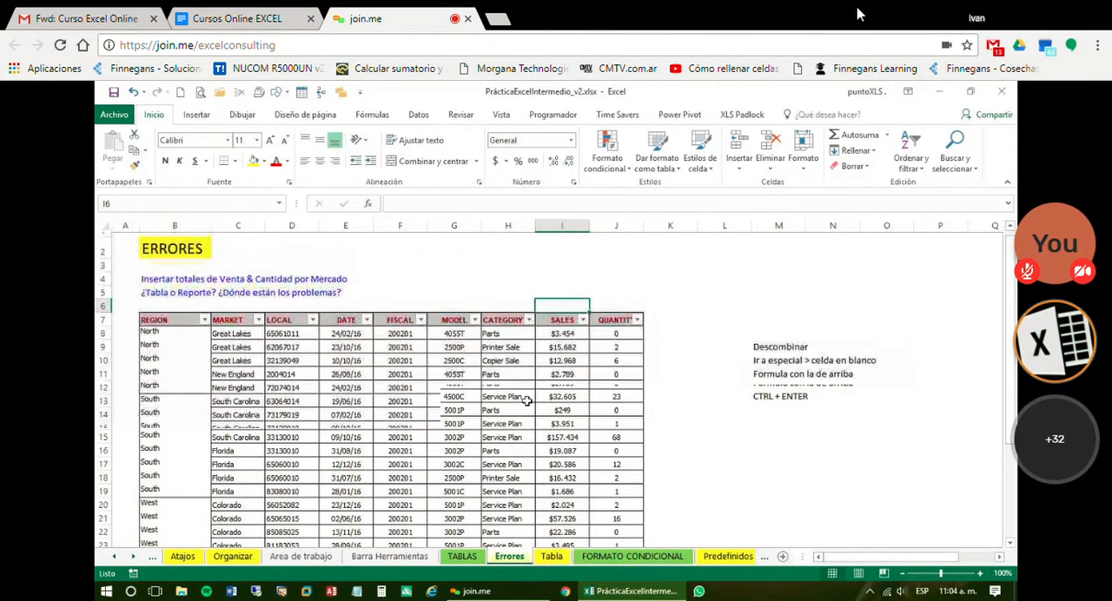
scroll(573, 406, down, 1)
drag(565, 465, 565, 469)
key(ctrl+c)
click(552, 557)
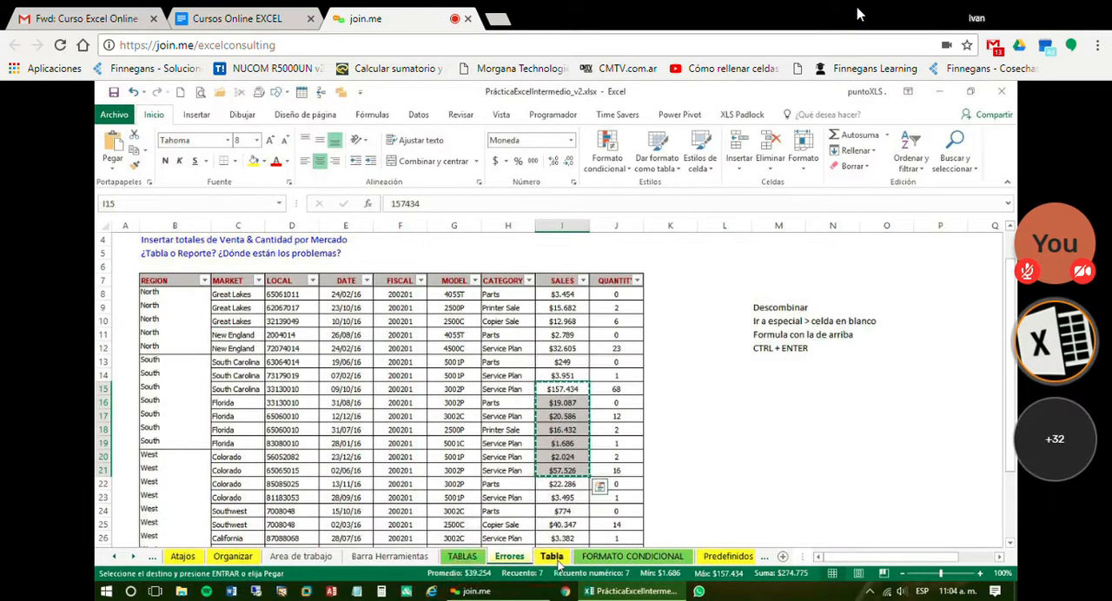
Paste the copied sales with their formatting from I41560 downward and widen column I to fit them
click(566, 503)
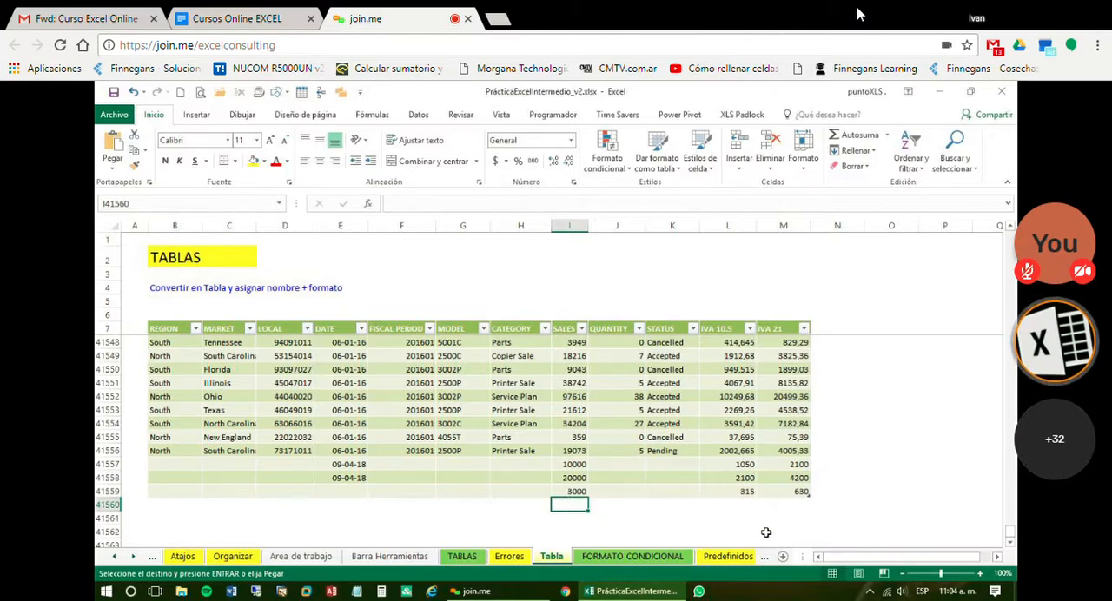
key(Return)
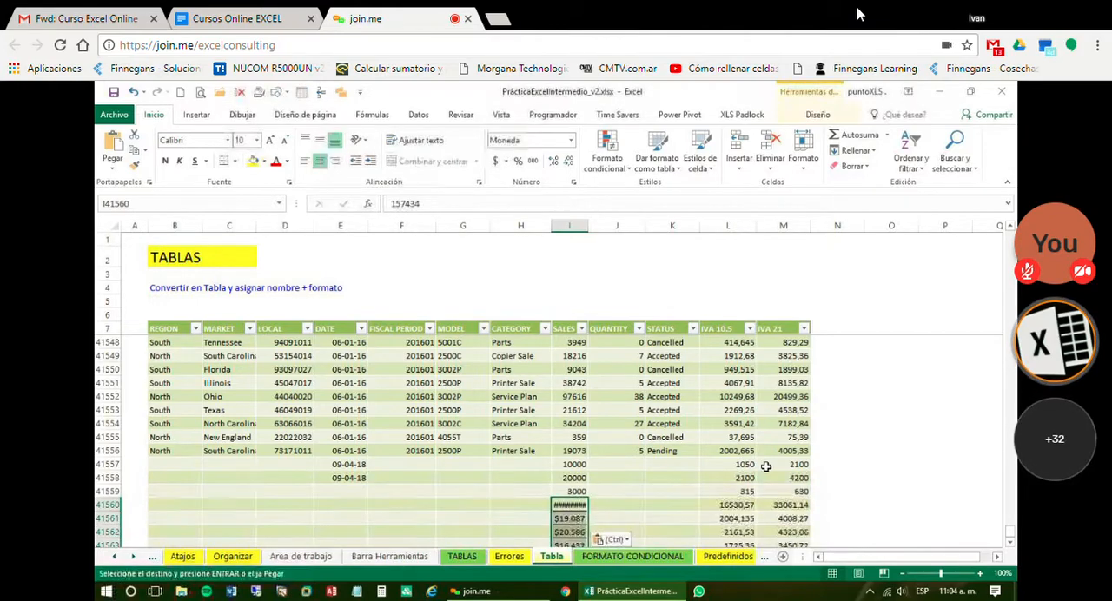
scroll(710, 454, down, 1)
scroll(710, 453, down, 2)
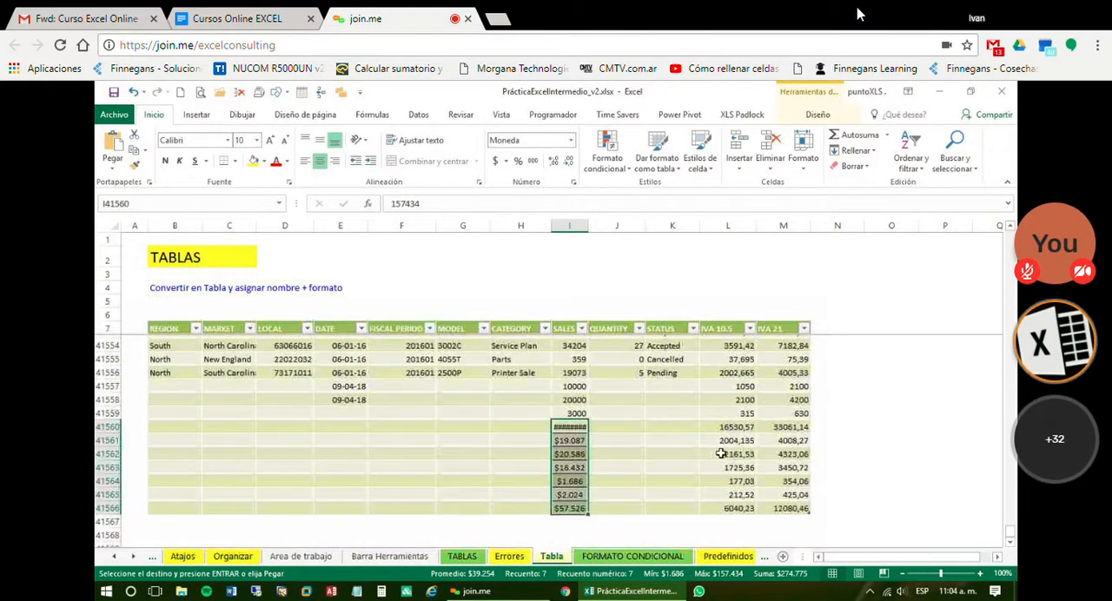
drag(590, 226, 610, 226)
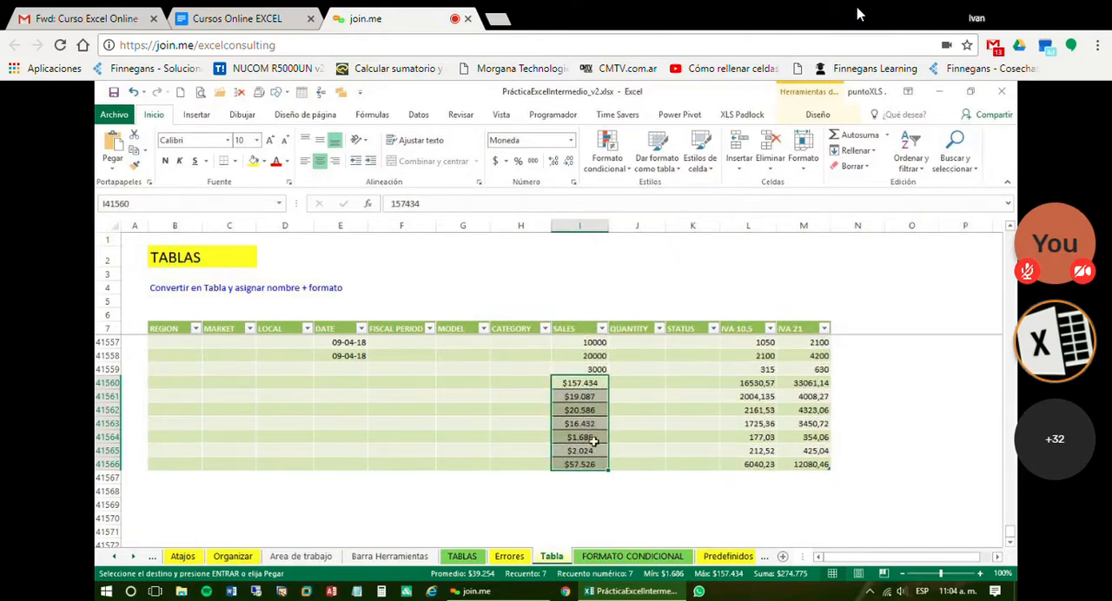
Undo the column widening, the table's expansion and the paste of the copied sales
key(ctrl+z)
key(ctrl+z)
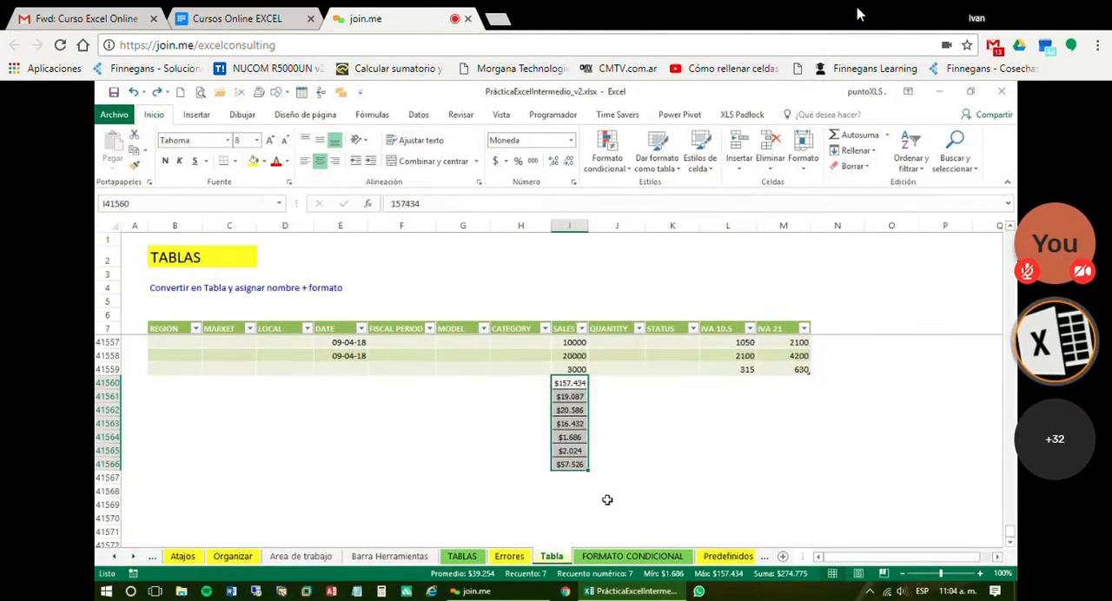
key(ctrl+z)
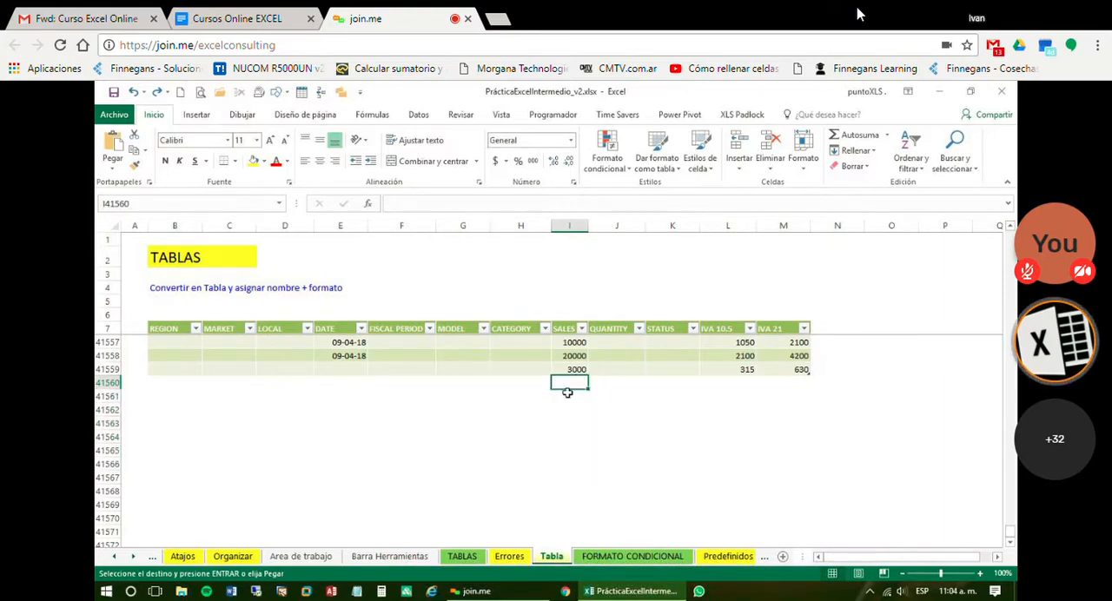
Paste the copied Errores sales from I41560 downward as values only, using Paste Special
click(521, 561)
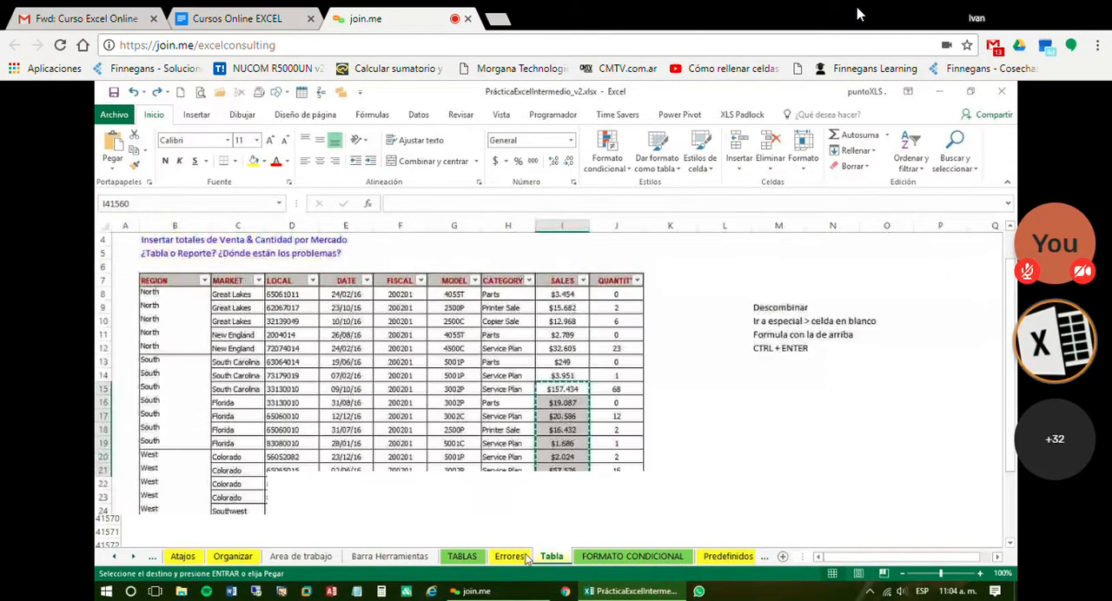
click(549, 559)
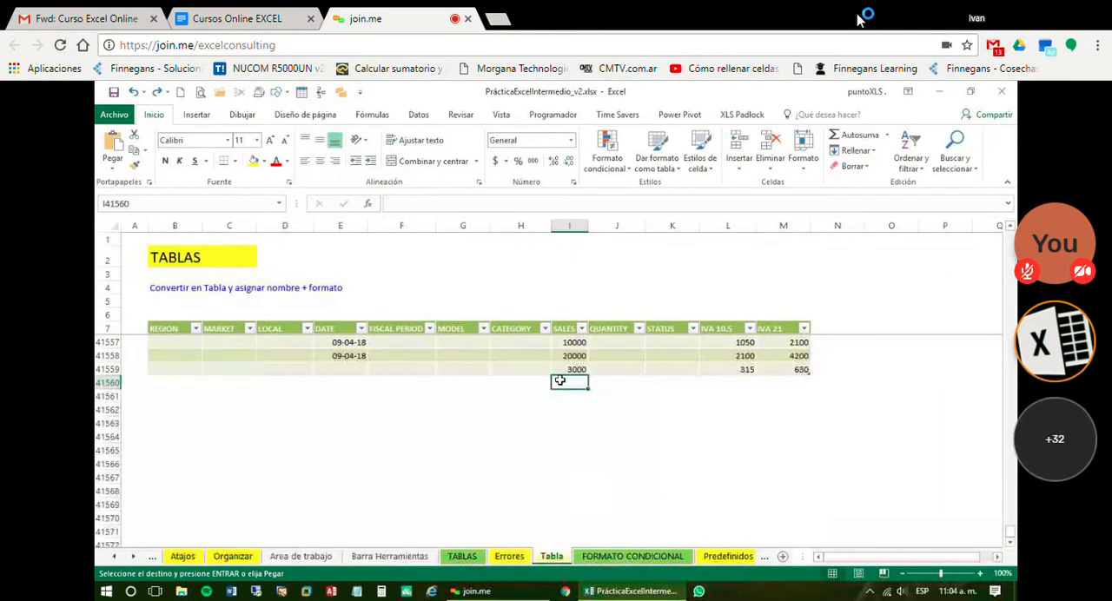
key(ctrl+alt+v)
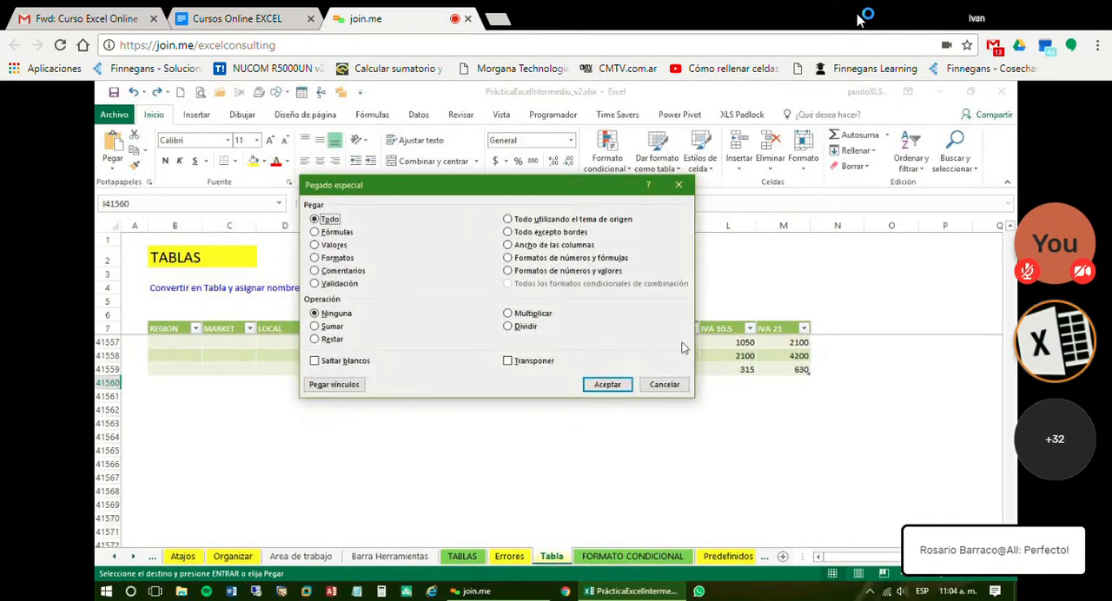
click(316, 245)
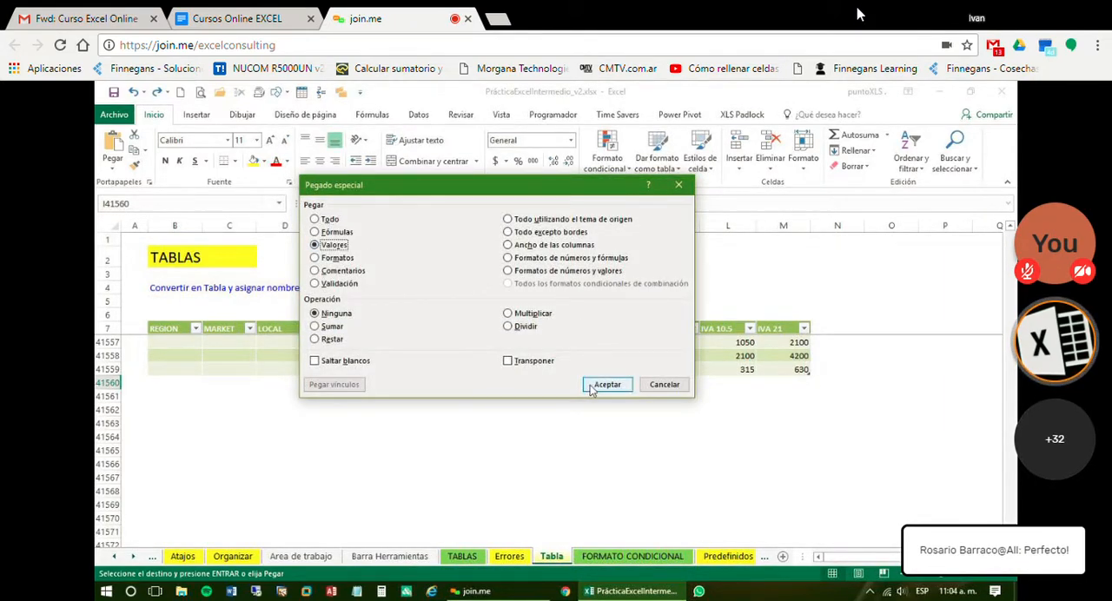
click(608, 385)
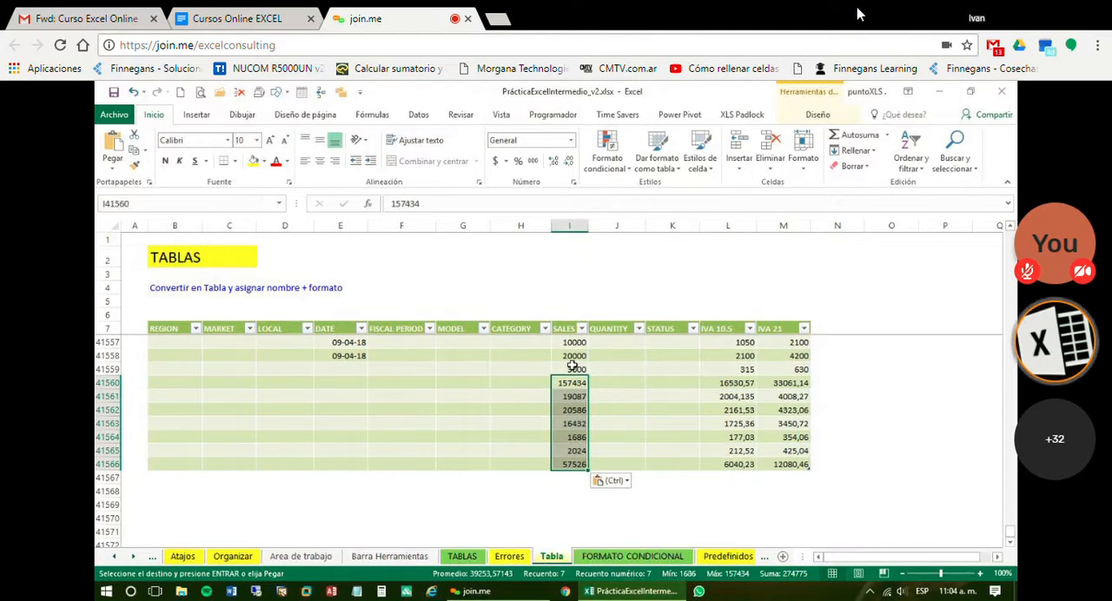
Review the pasted rows and select the SALES column from I41566 up to its header in I7
click(572, 369)
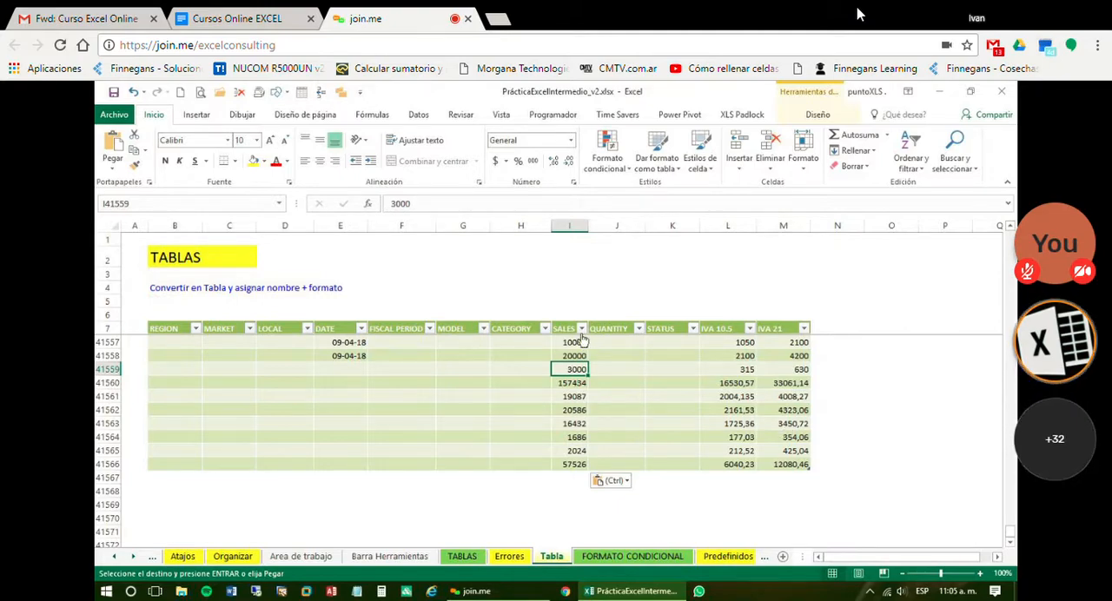
scroll(617, 365, up, 2)
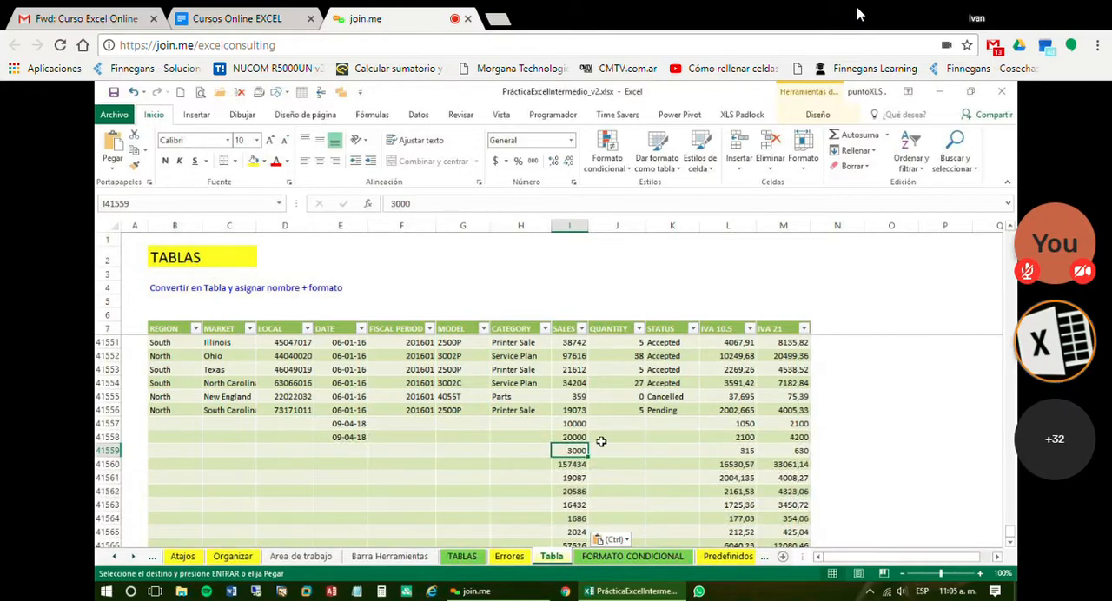
scroll(603, 441, down, 1)
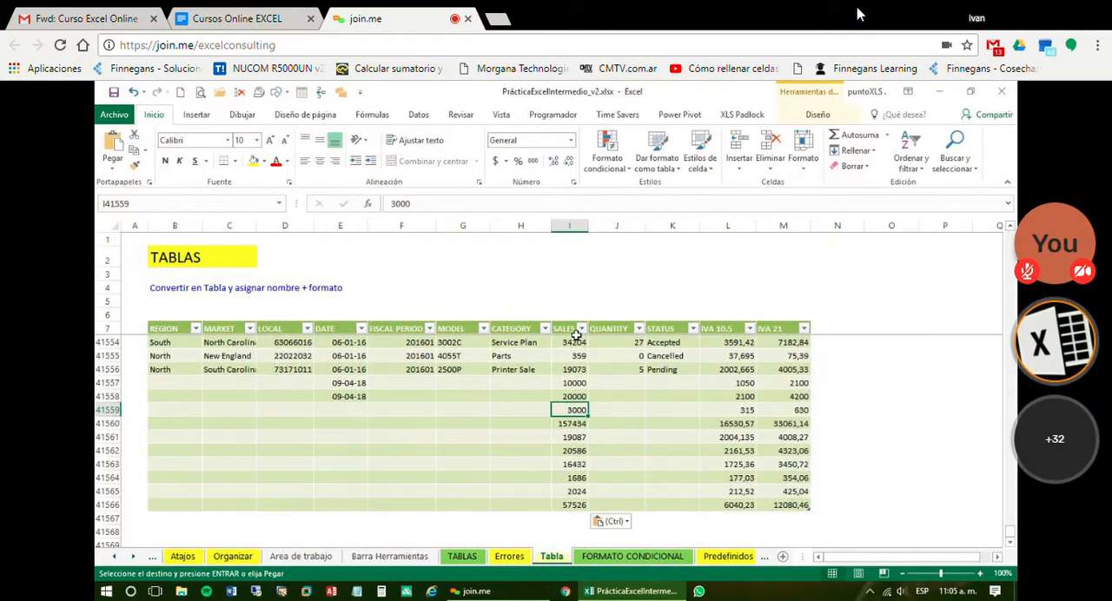
click(569, 504)
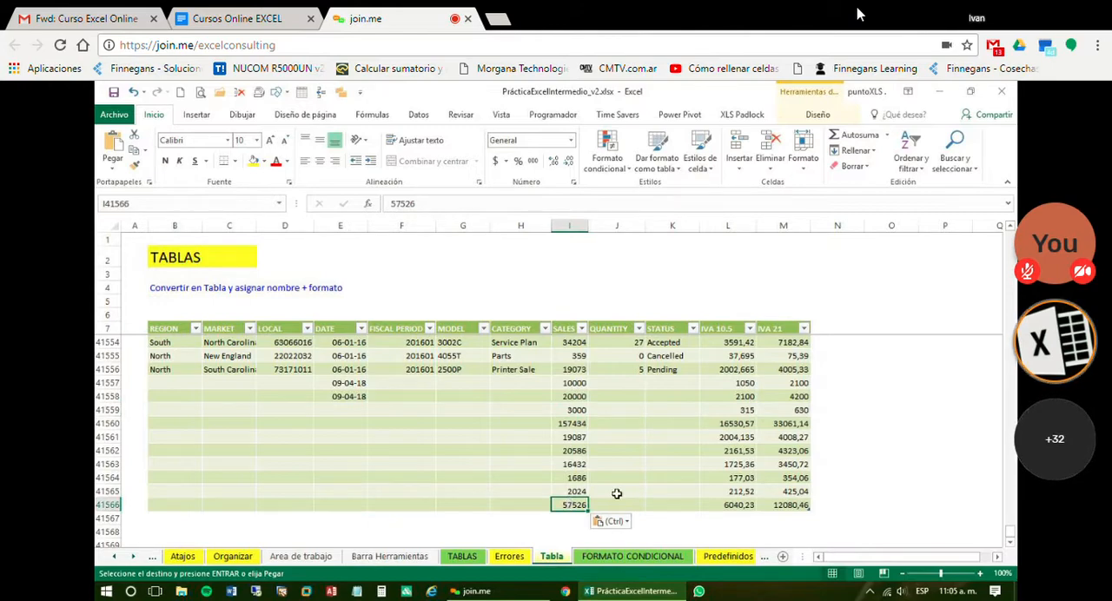
key(ctrl+shift+Up)
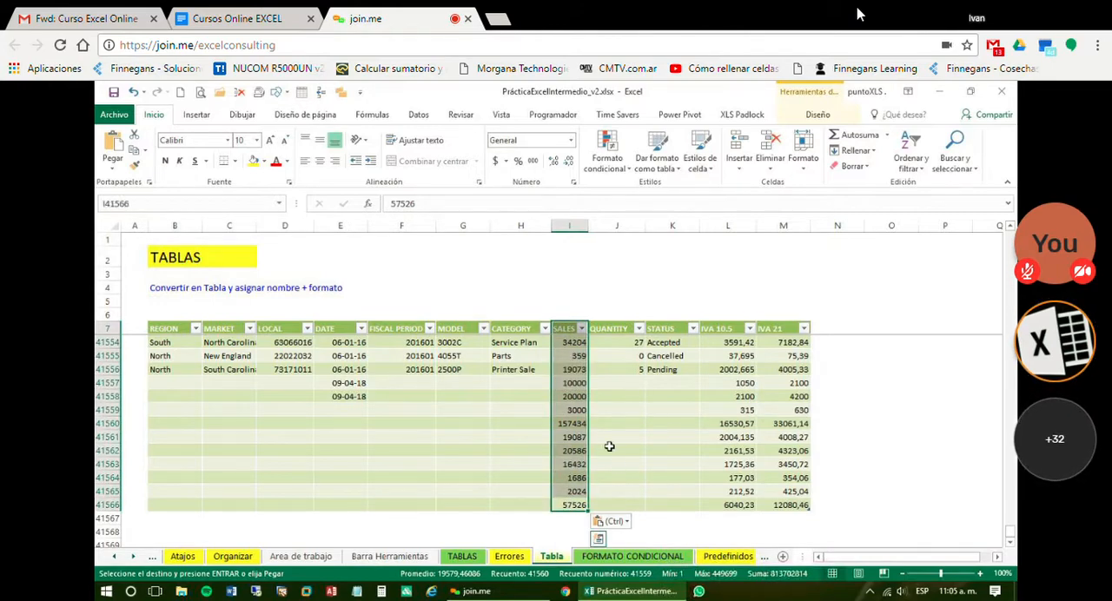
Practise selecting whole table columns from their headers: SALES, STATUS, and SALES together with QUANTITY
click(573, 409)
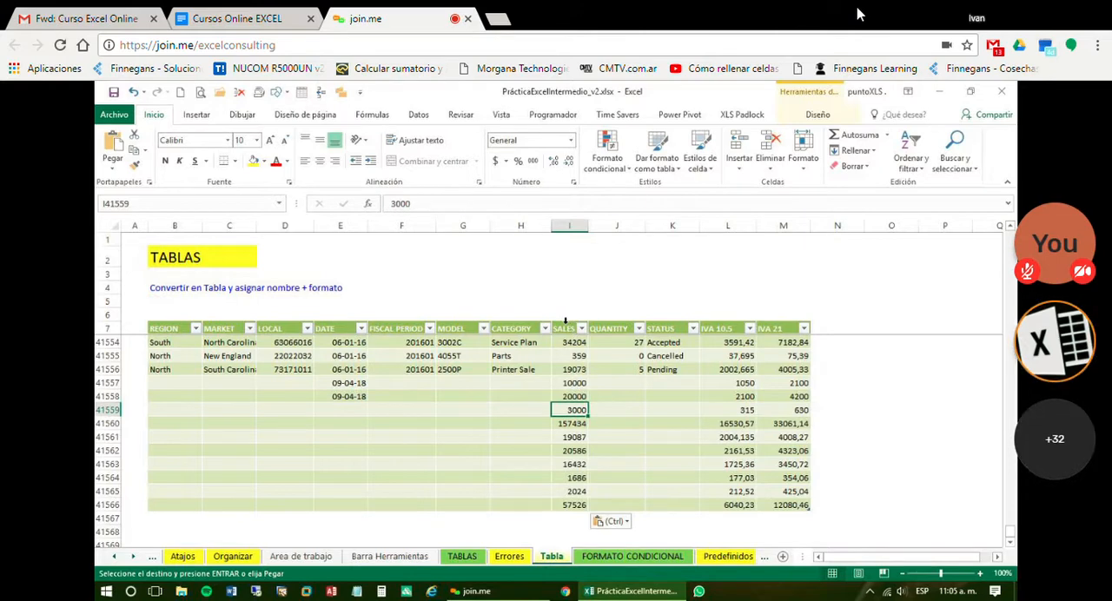
click(565, 321)
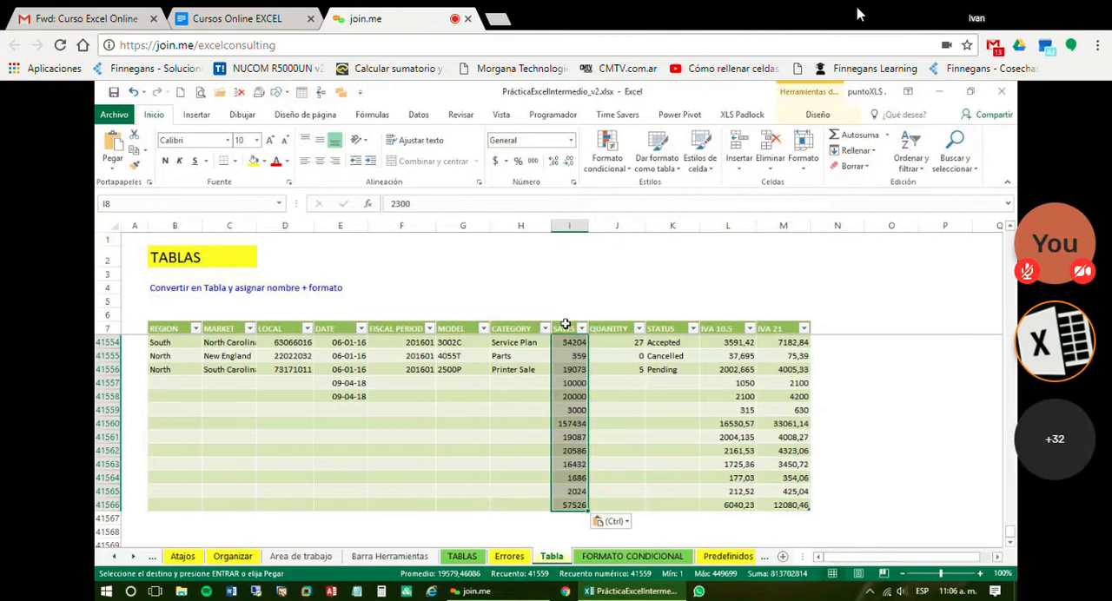
click(648, 405)
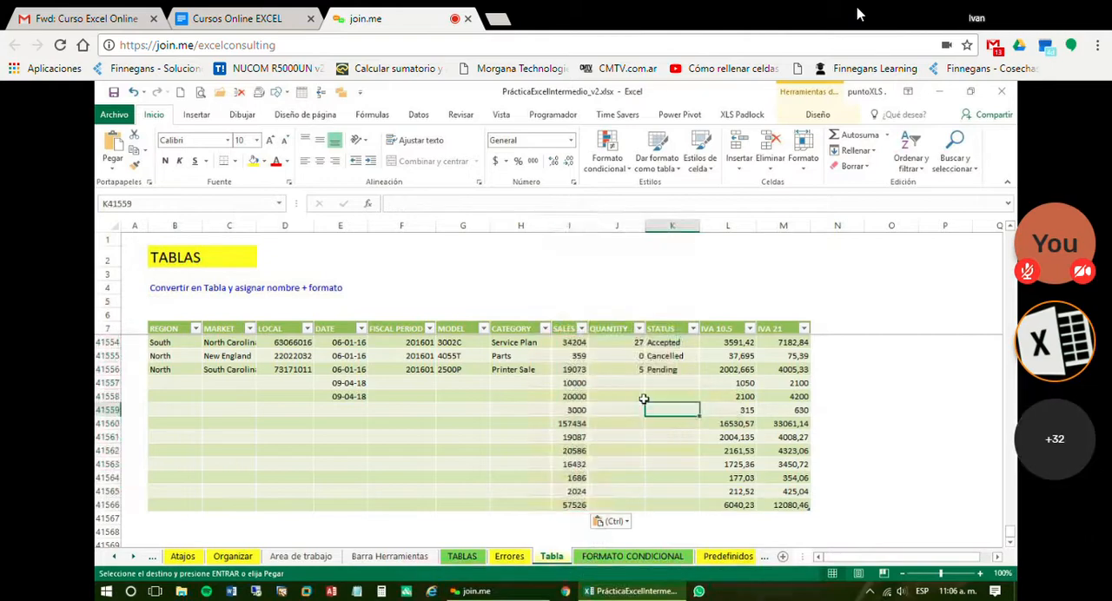
click(667, 322)
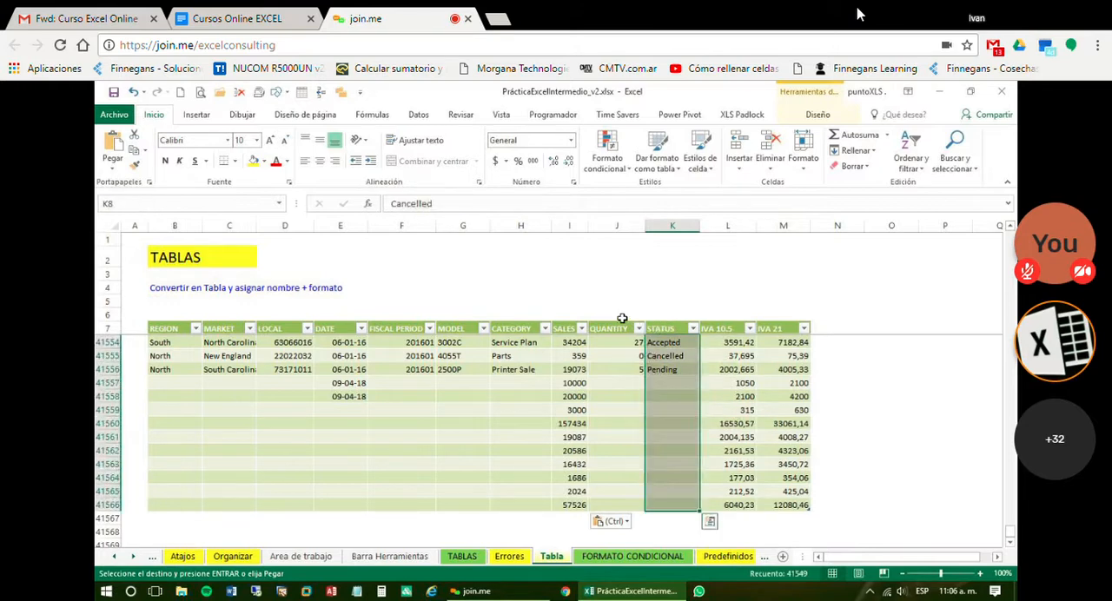
click(573, 323)
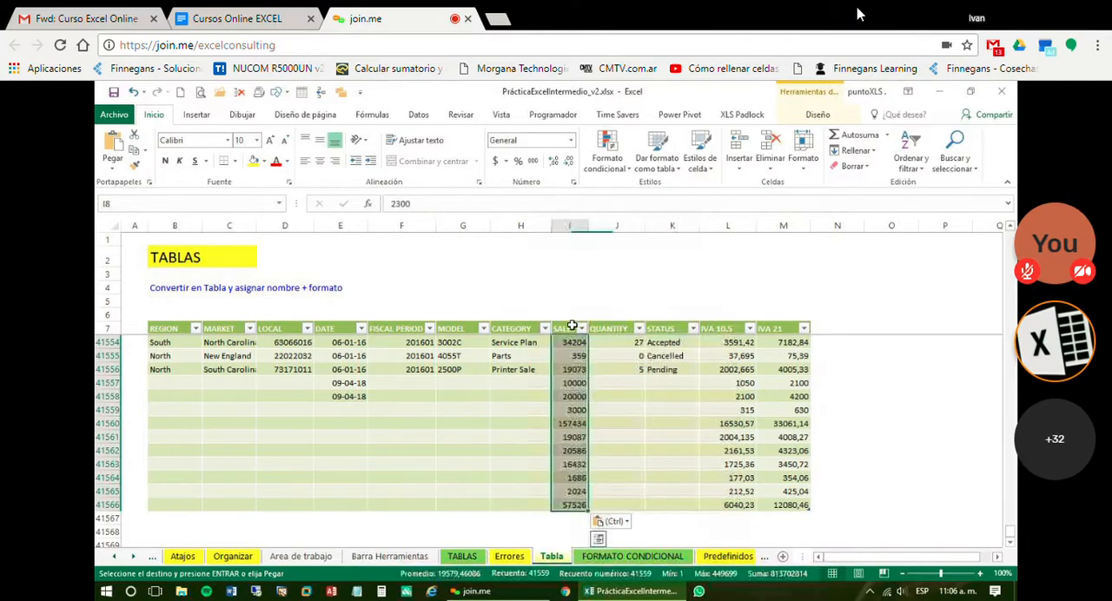
click(463, 322)
drag(564, 322, 609, 322)
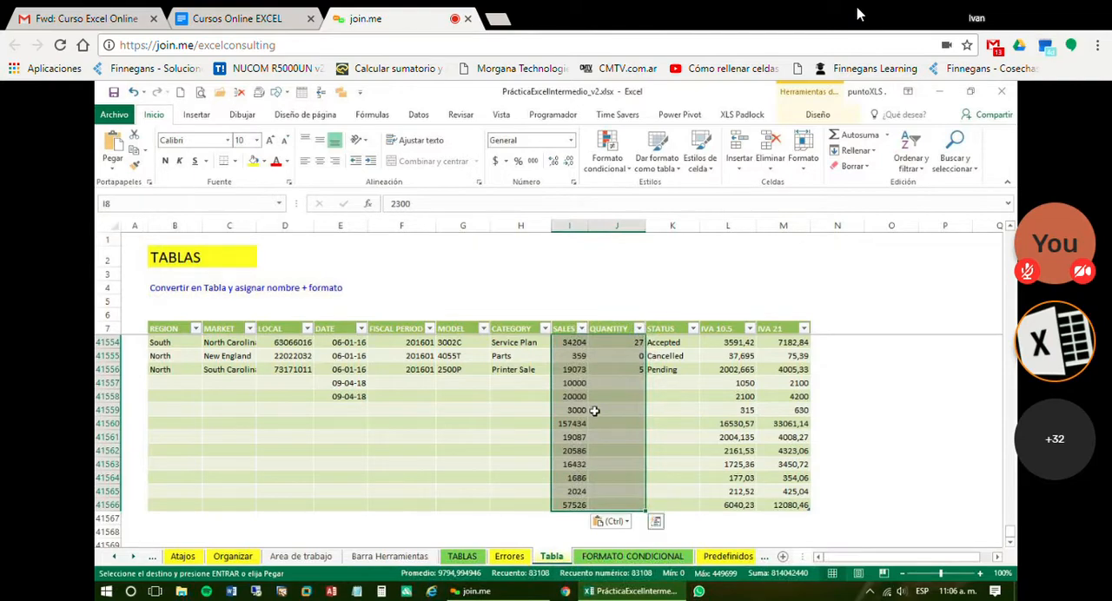
click(453, 434)
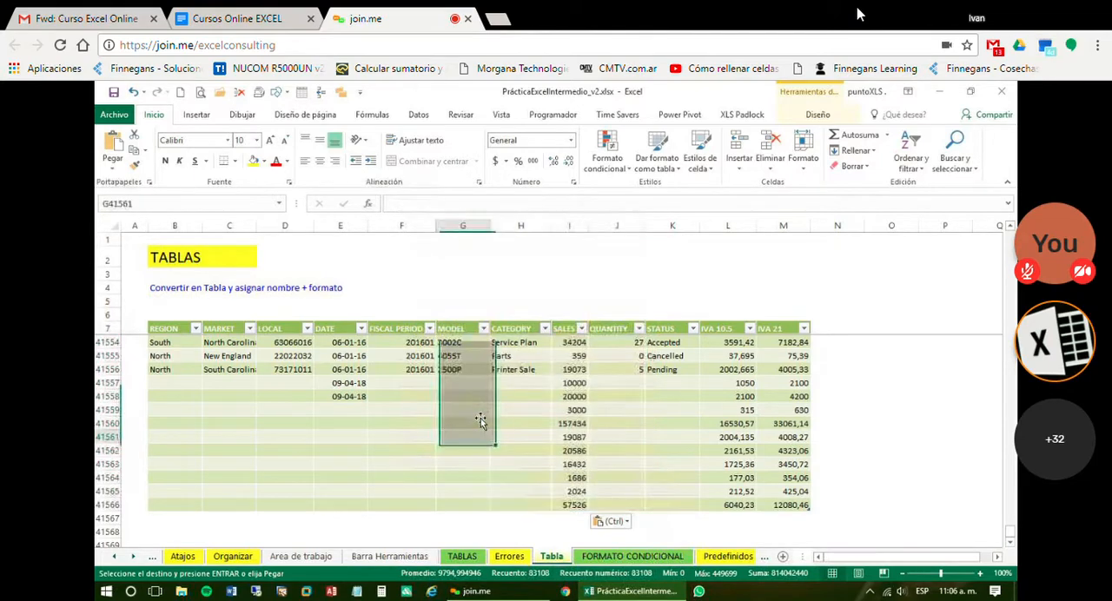
click(561, 322)
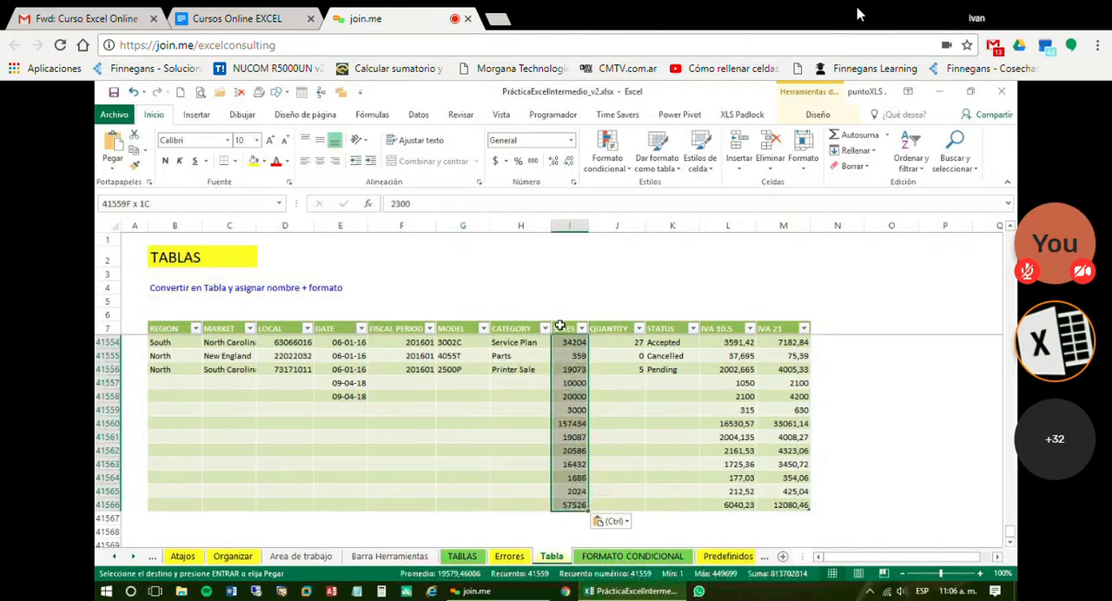
click(466, 451)
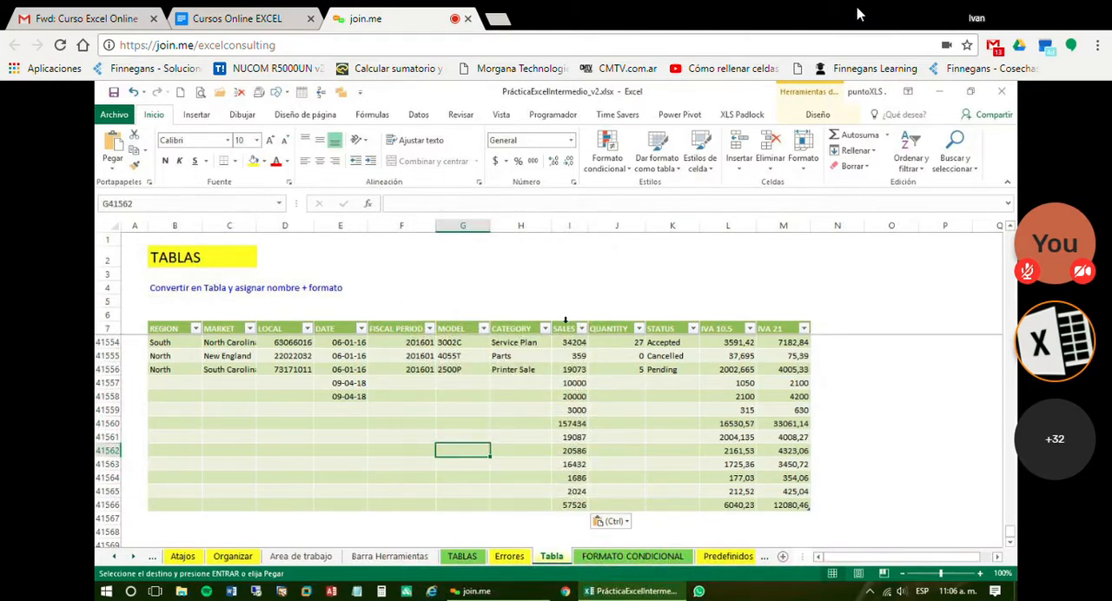
Apply the thousands-separator format to the whole SALES and QUANTITY columns and widen column I to fit the values
drag(566, 321, 598, 328)
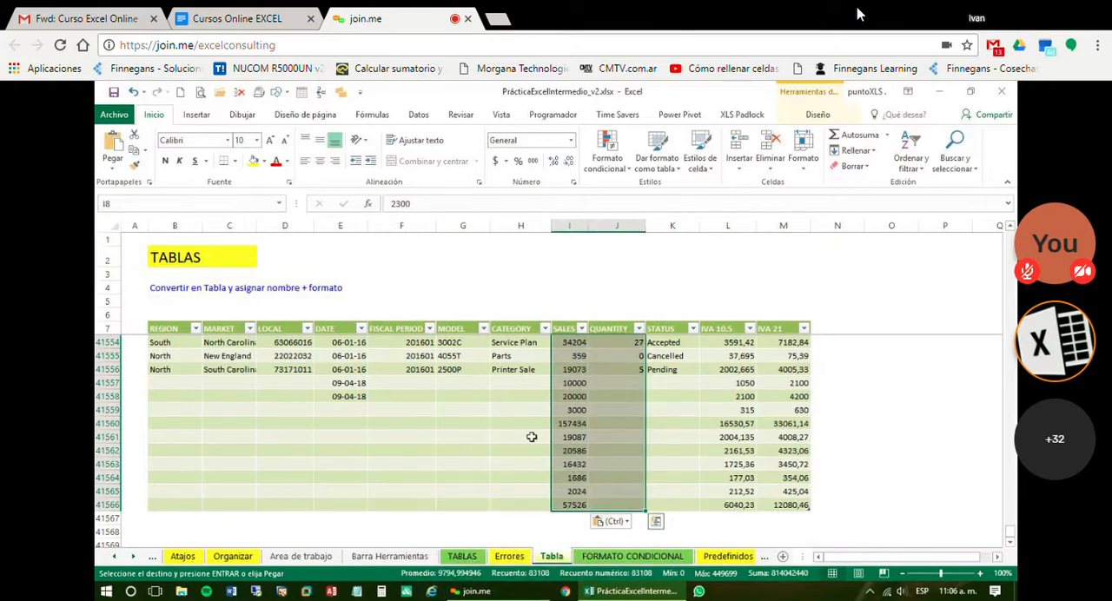
click(533, 163)
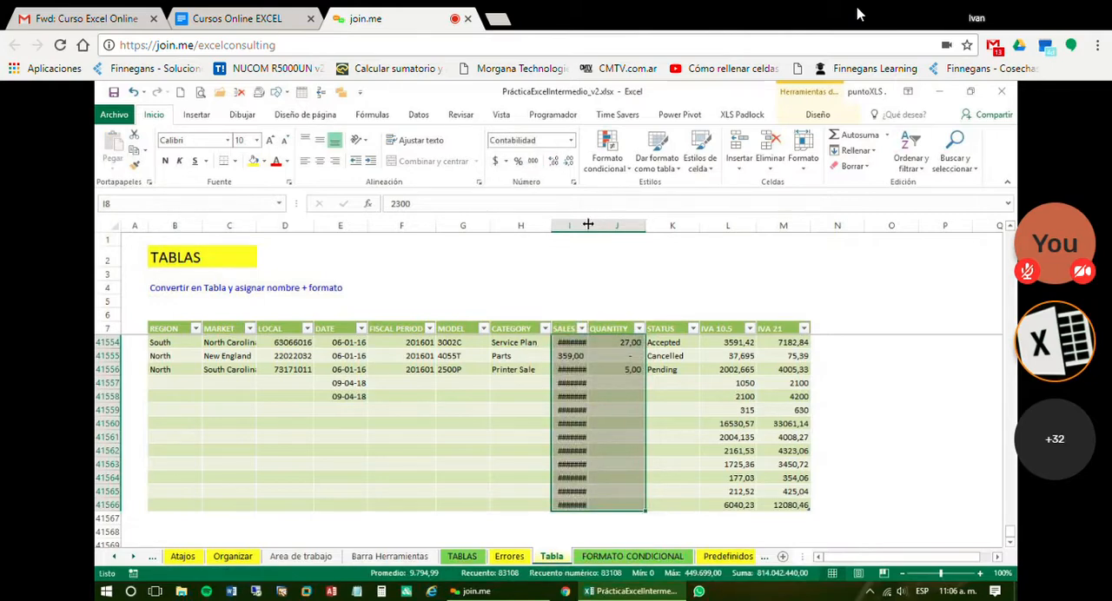
drag(589, 224, 610, 224)
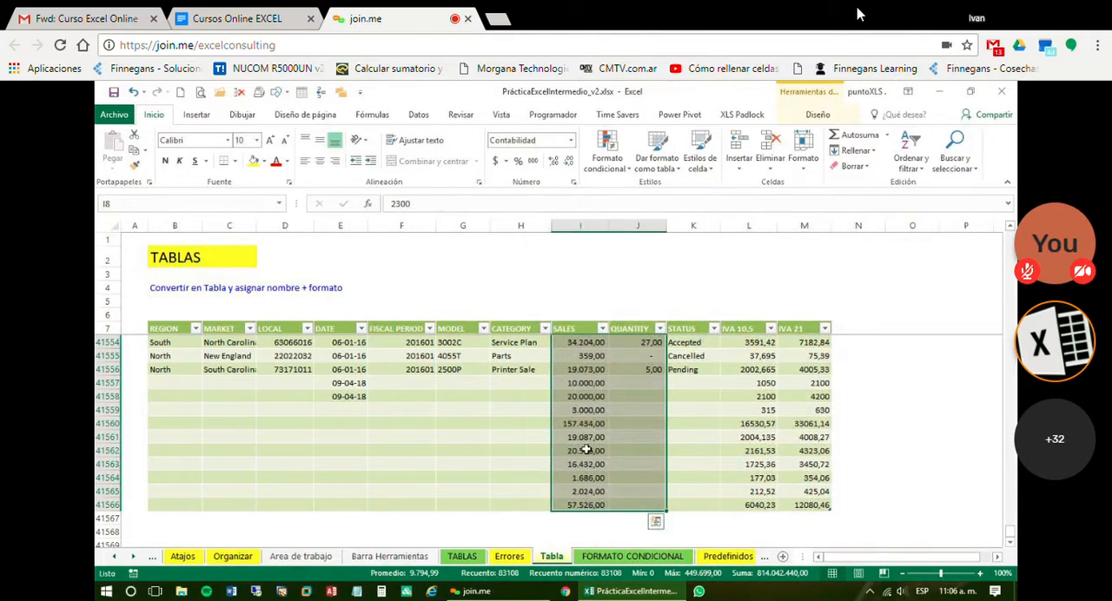
click(587, 450)
click(650, 480)
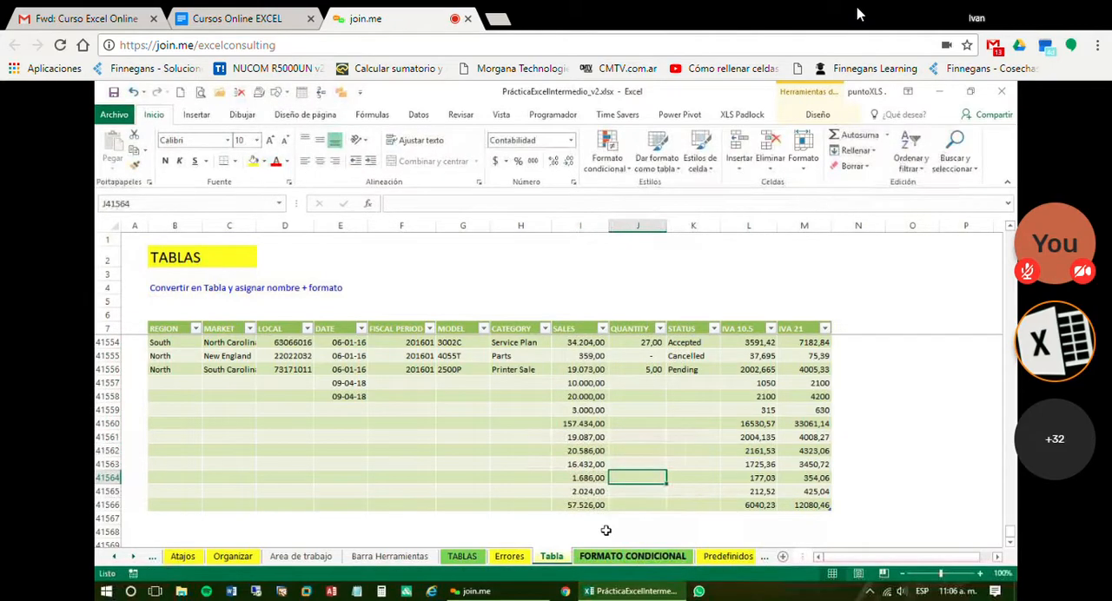
Add a new table row by entering a sale of 4000 in I41567, directly below the last SALES value
scroll(606, 531, down, 1)
click(586, 477)
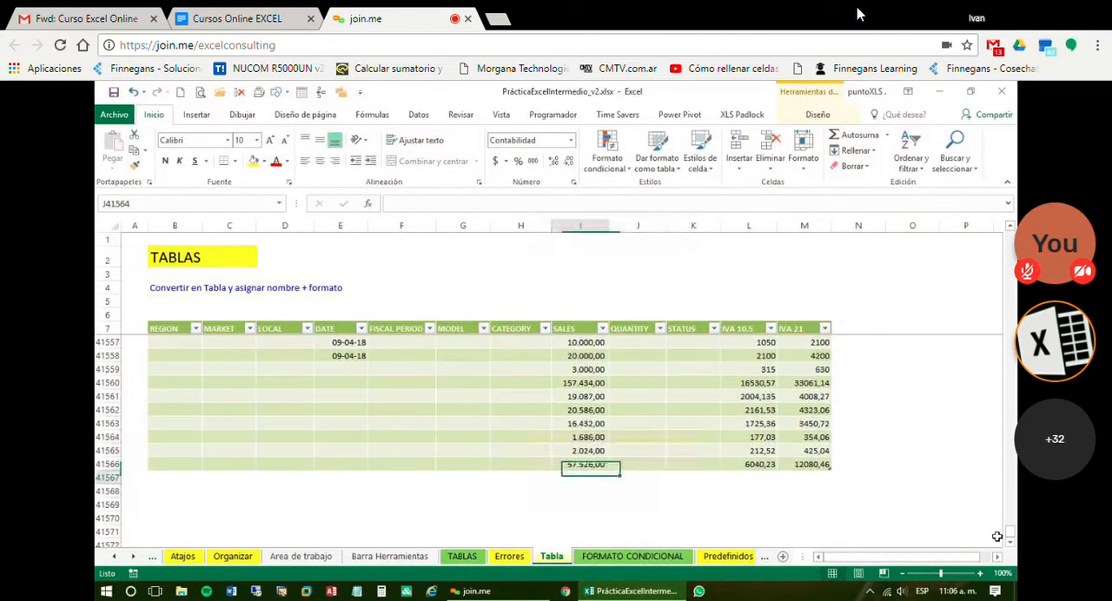
text(4000)
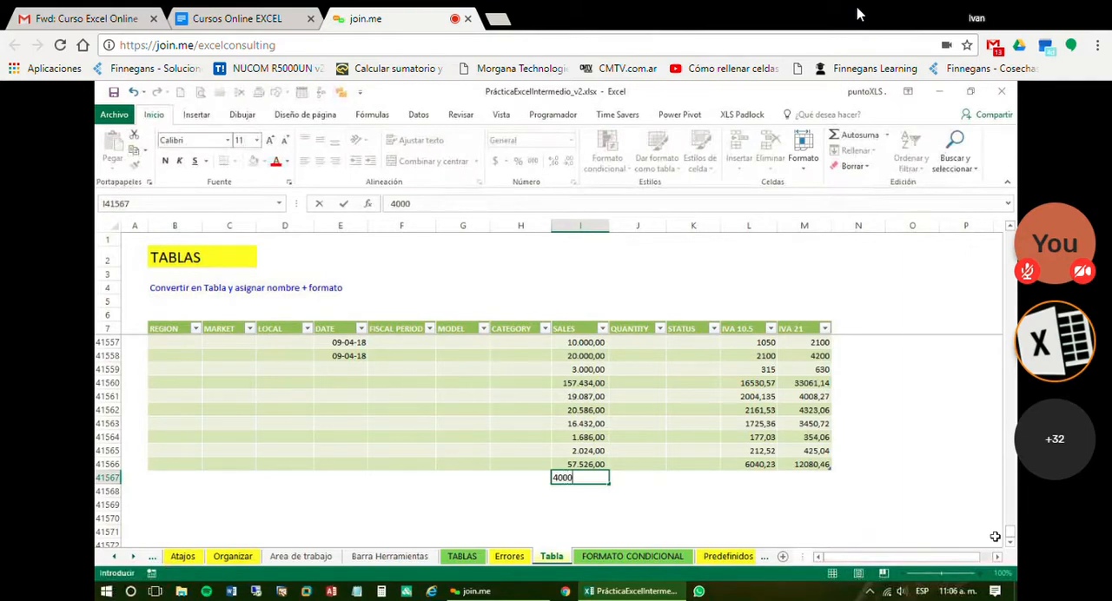
key(Return)
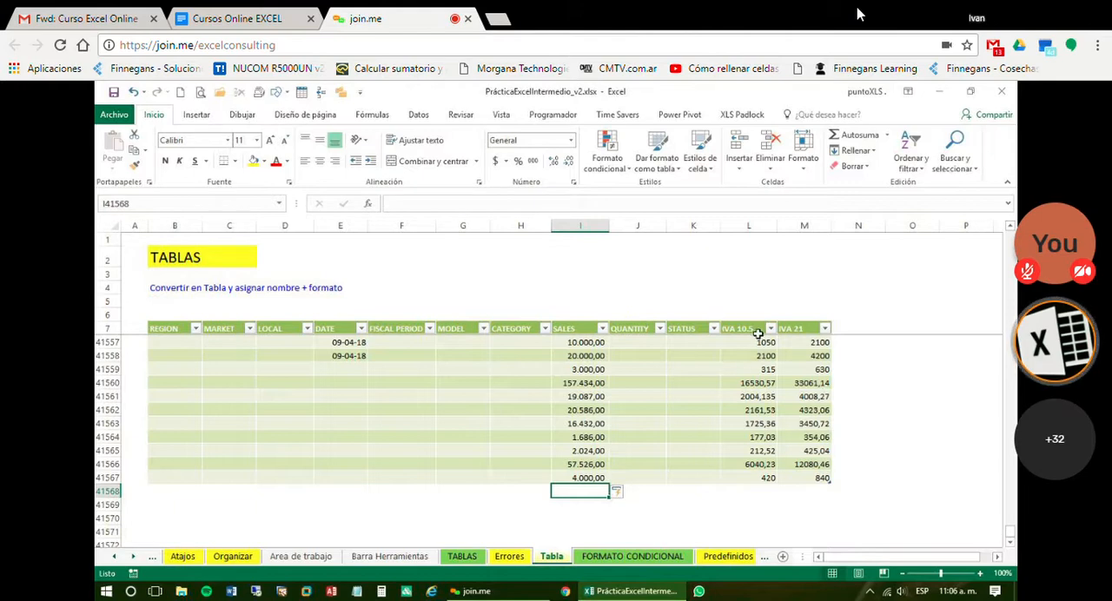
Apply the thousands-separator format to the whole IVA 10,5 and IVA 21 columns
drag(760, 323, 804, 323)
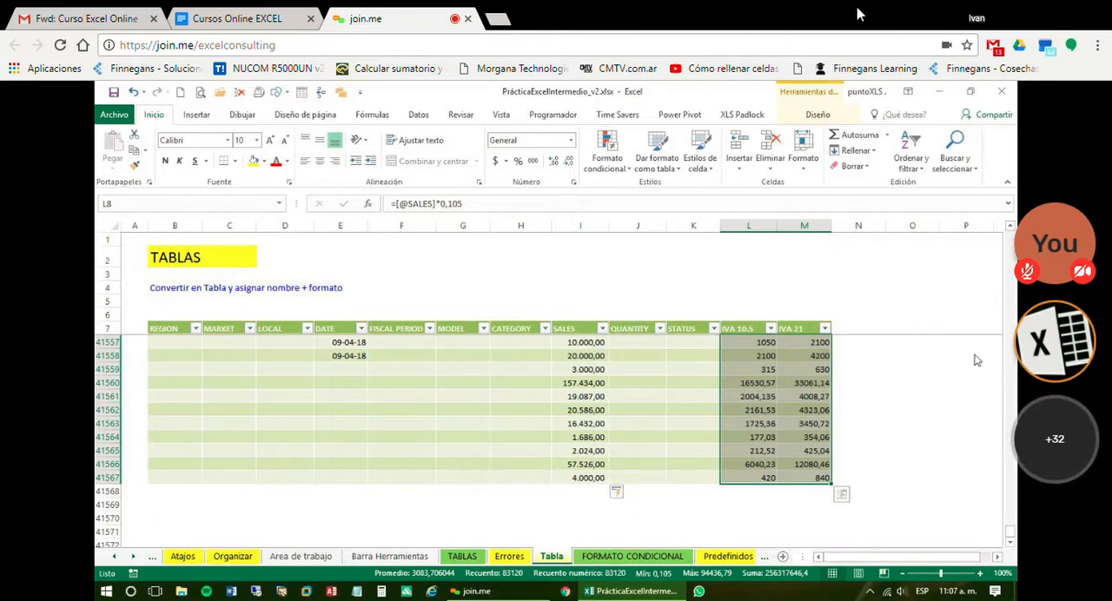
click(1010, 227)
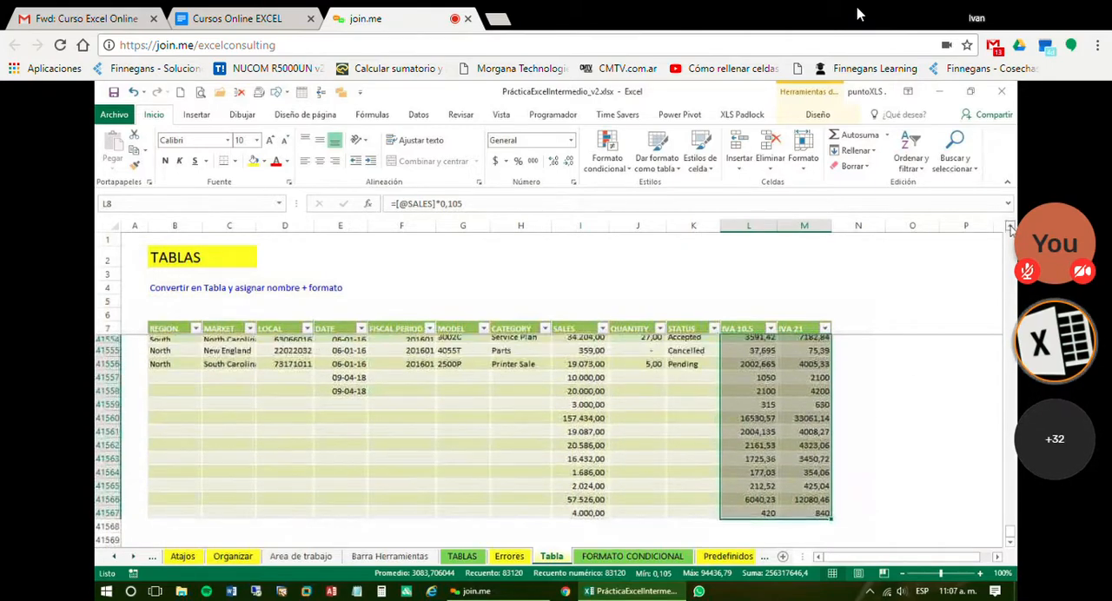
click(1009, 227)
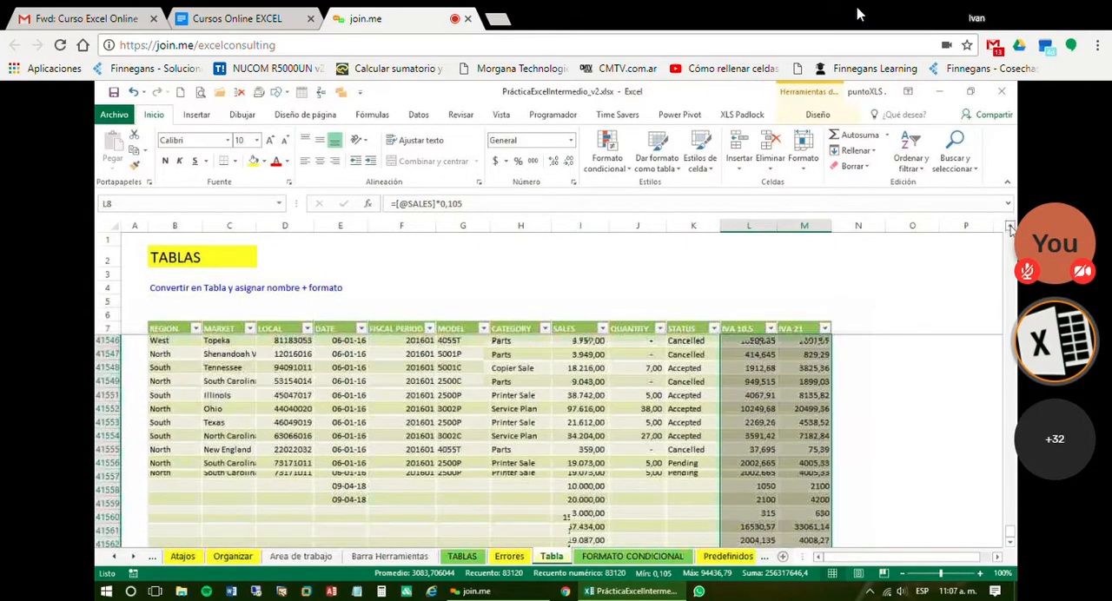
click(1010, 227)
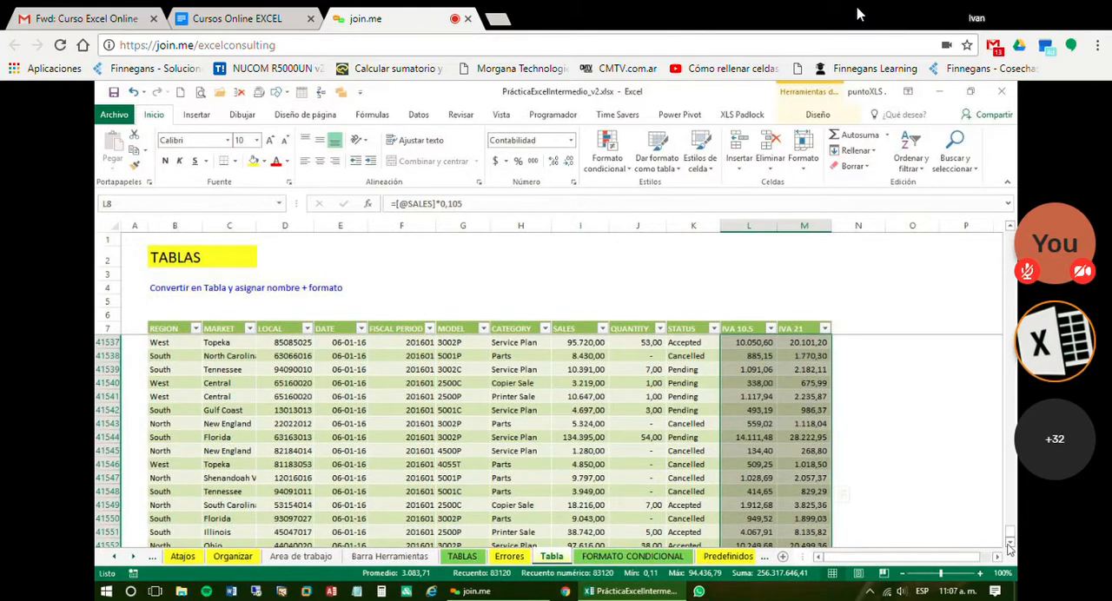
Add another table row by entering a sale of 5000 in I41568 and check its IVA cells
click(1009, 544)
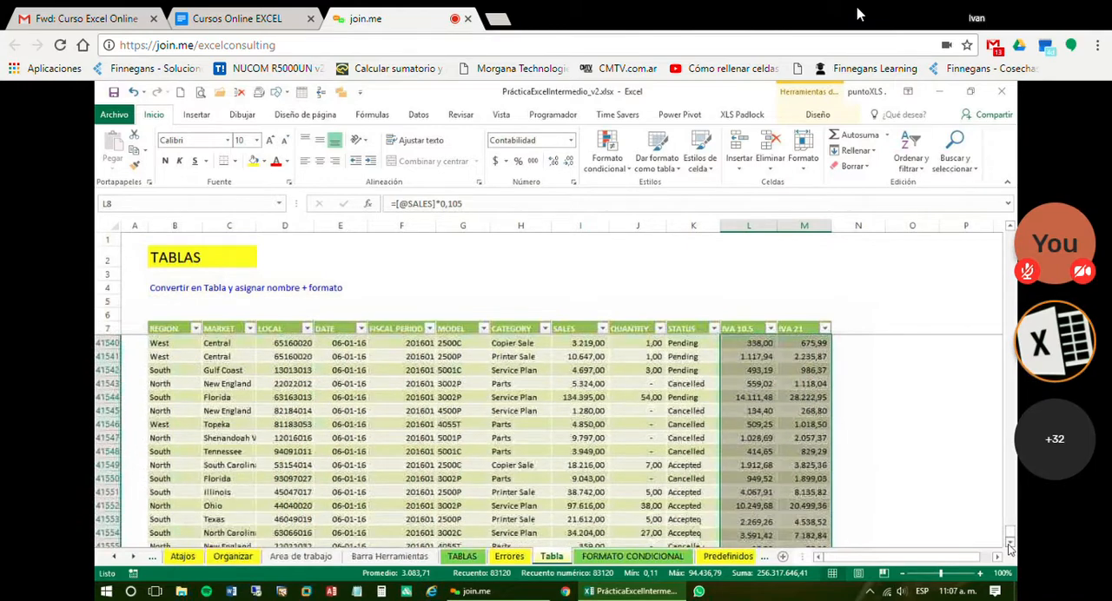
click(1010, 545)
click(1010, 545)
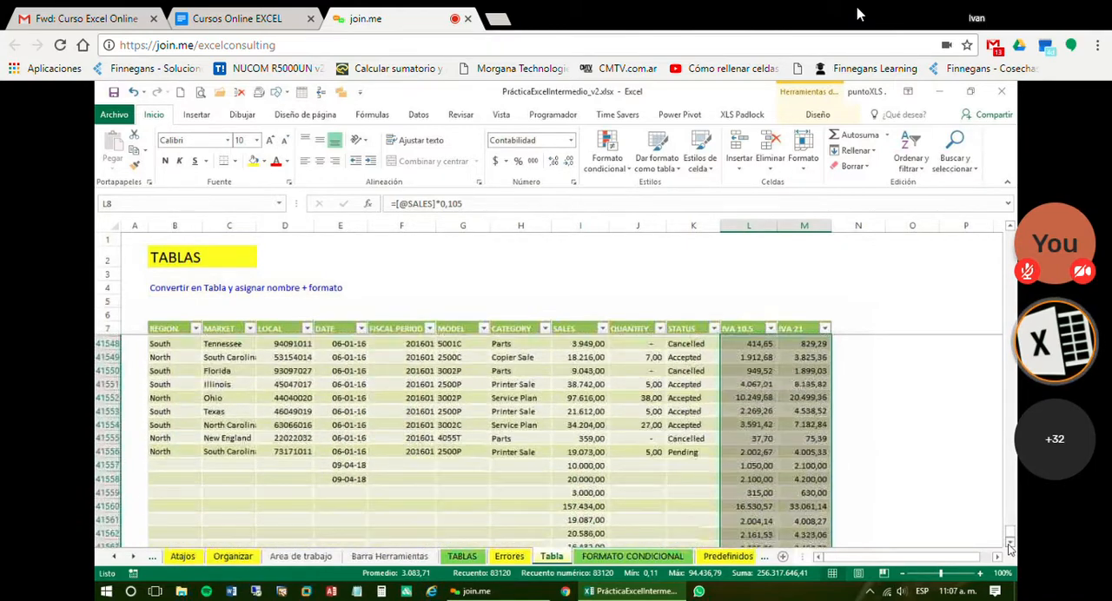
click(1010, 545)
click(1010, 545)
click(1009, 545)
click(1010, 545)
click(1009, 545)
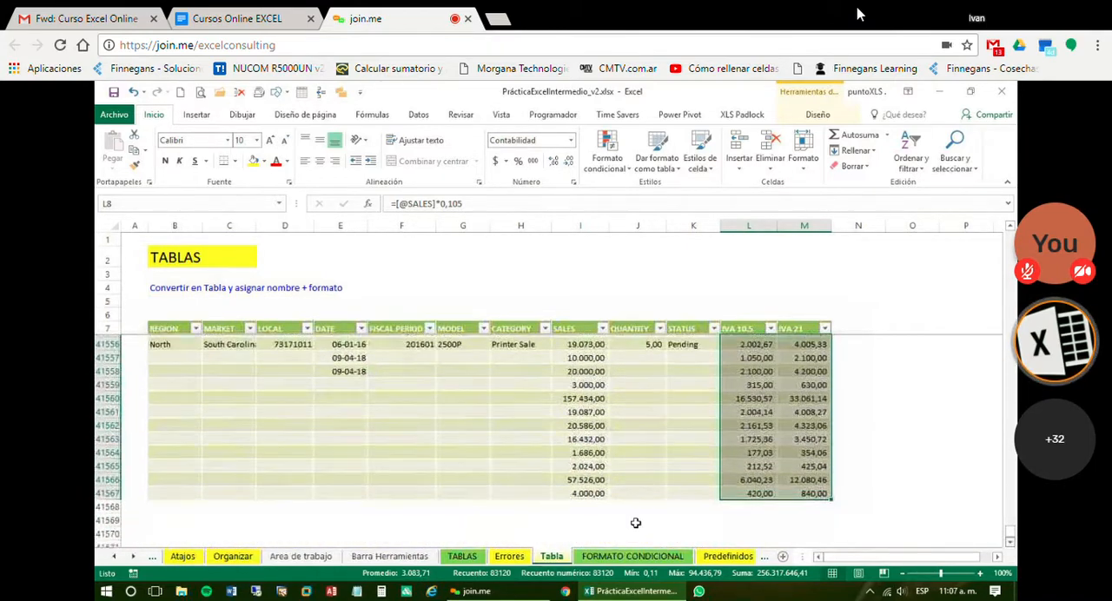
click(581, 504)
text(5000)
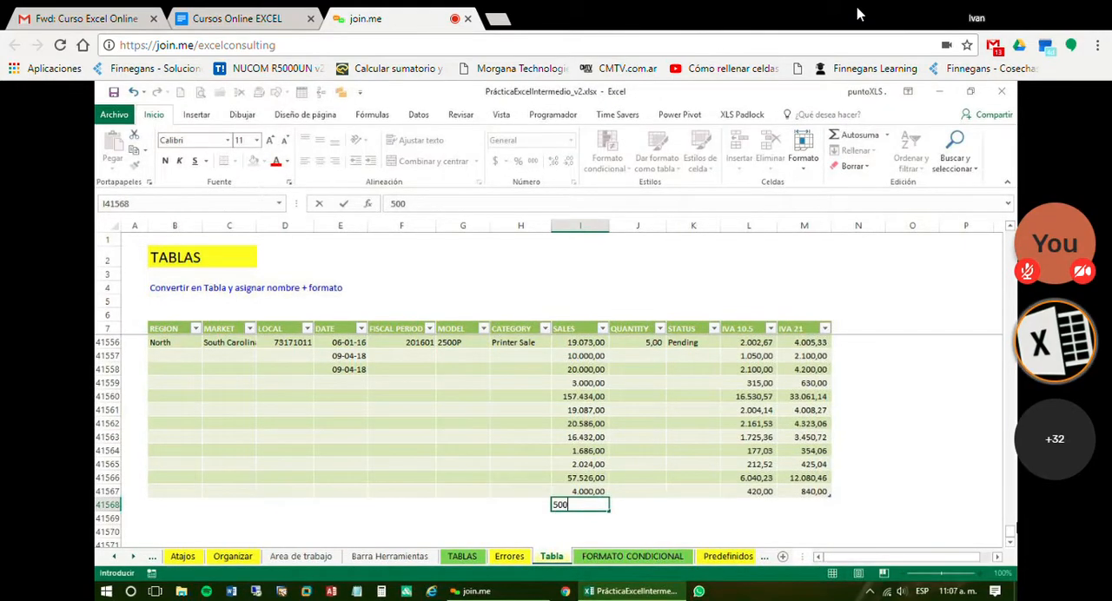
key(Return)
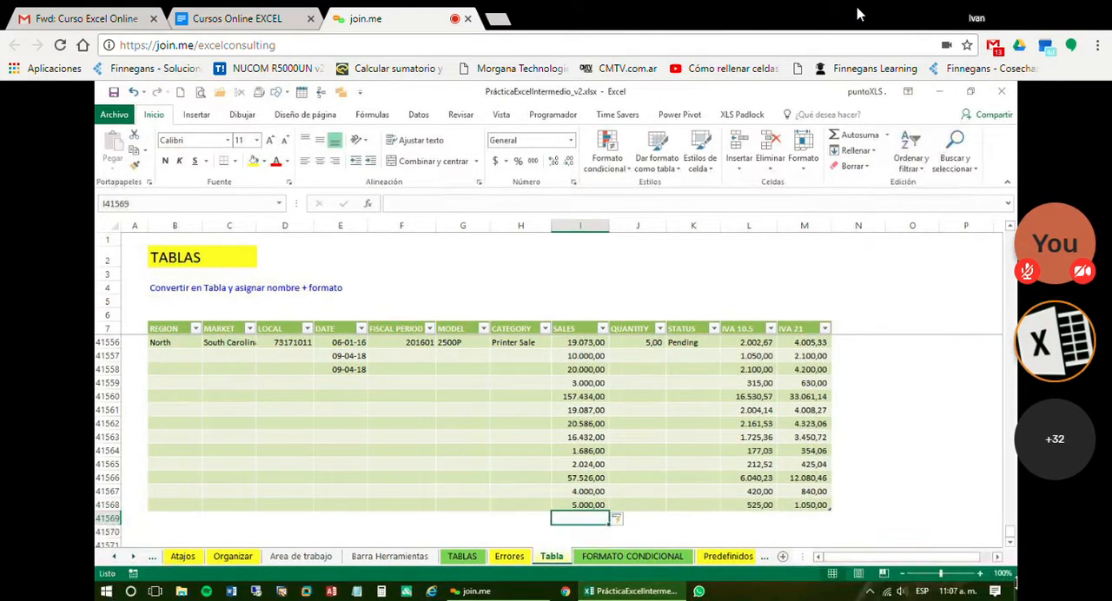
key(Up)
key(Right)
key(Right)
key(Right)
key(Right)
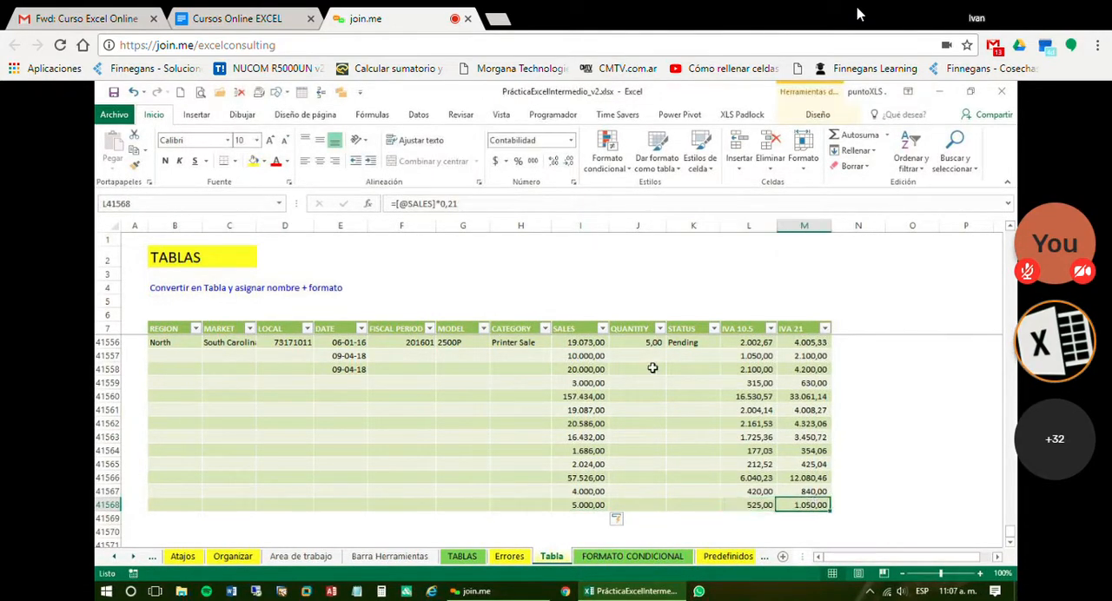
Change the table's style to the green one in the first row of the Medio styles
click(652, 369)
click(817, 113)
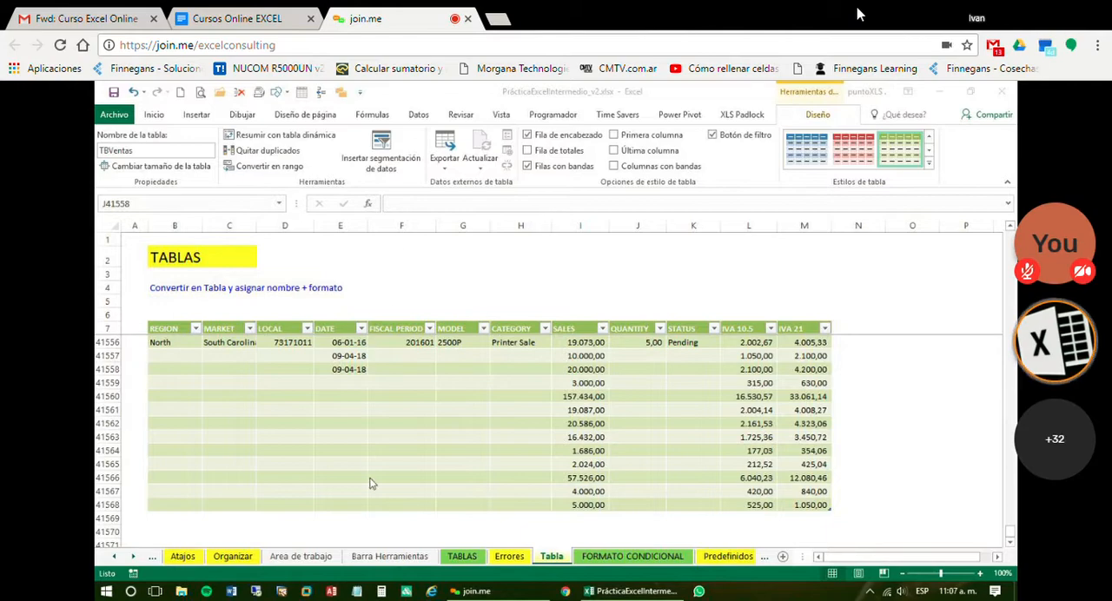
click(931, 170)
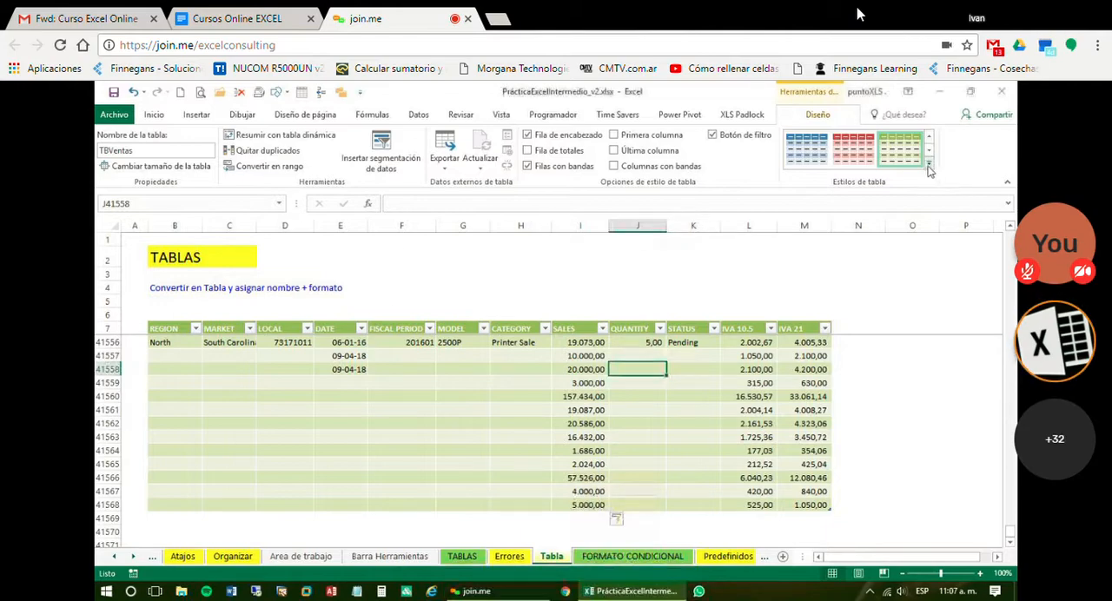
click(930, 171)
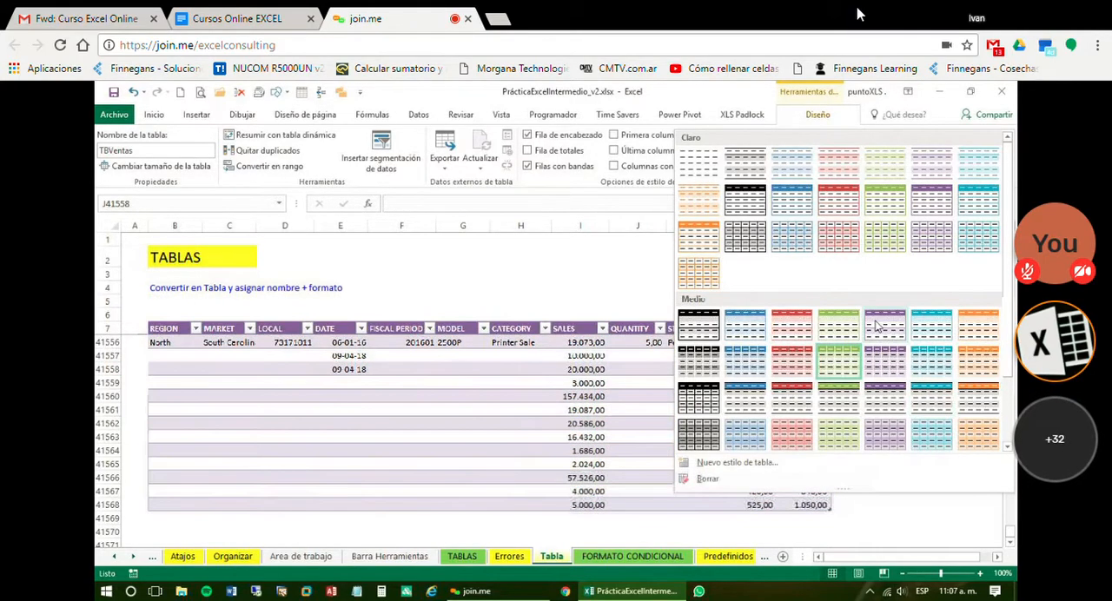
click(845, 326)
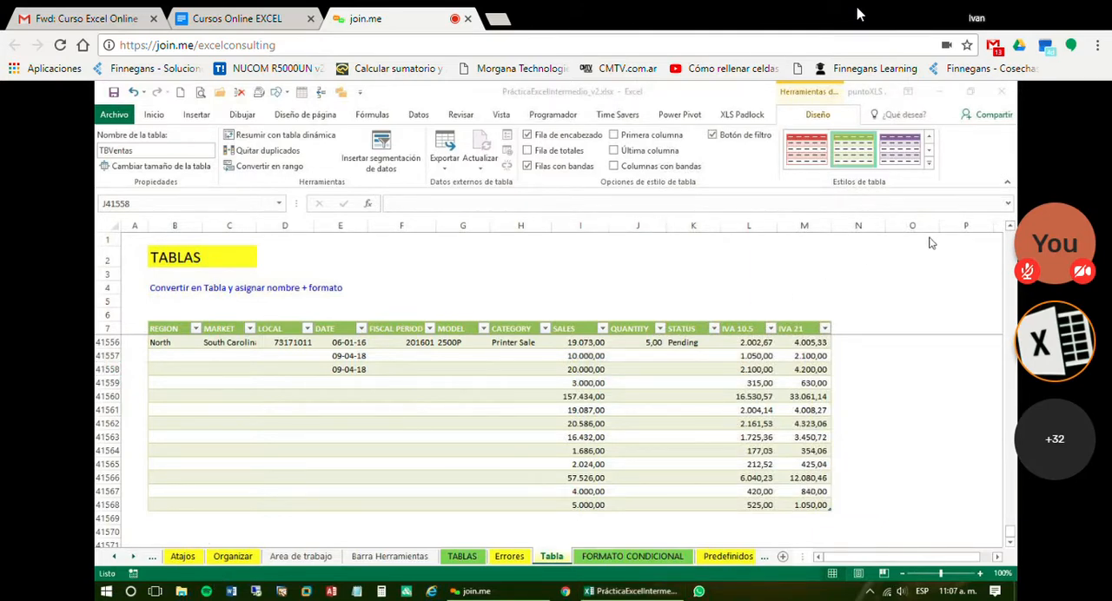
click(709, 462)
click(585, 434)
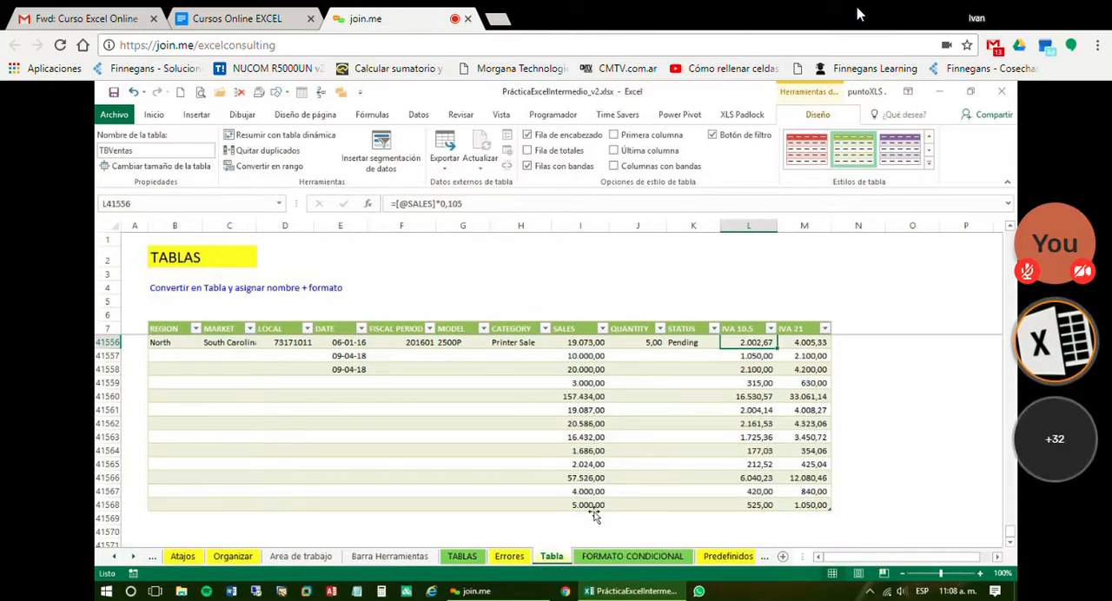
click(582, 316)
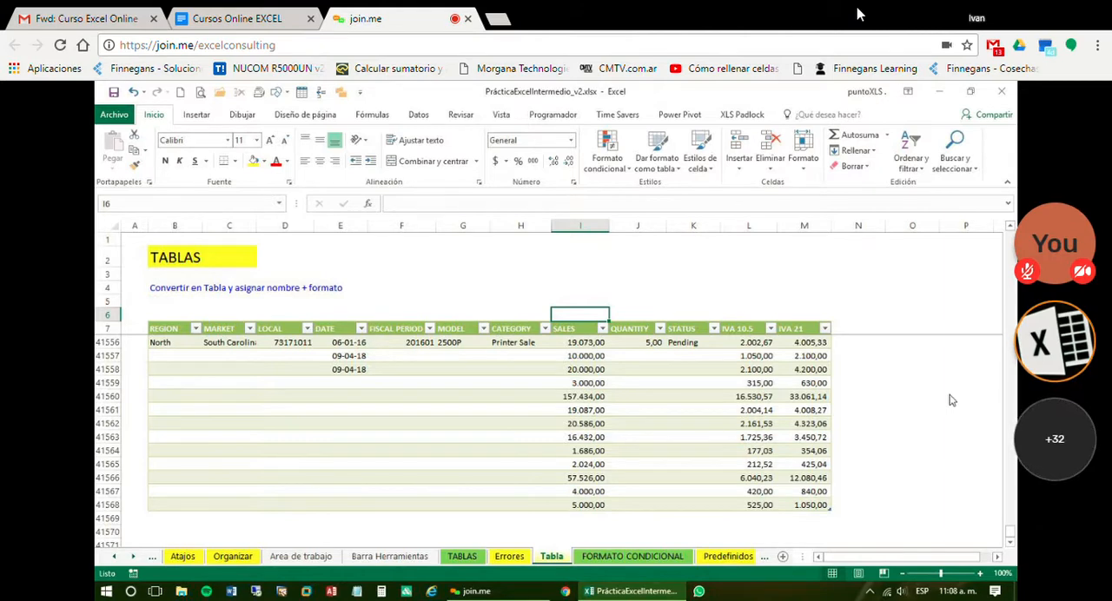
click(580, 342)
drag(580, 417, 578, 491)
click(573, 312)
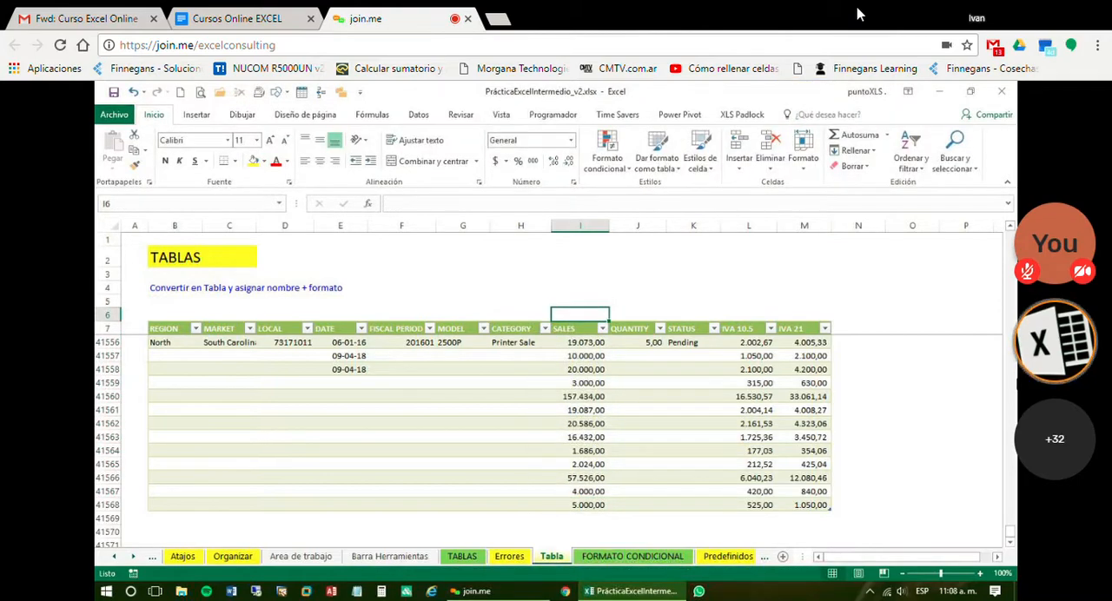
text(=)
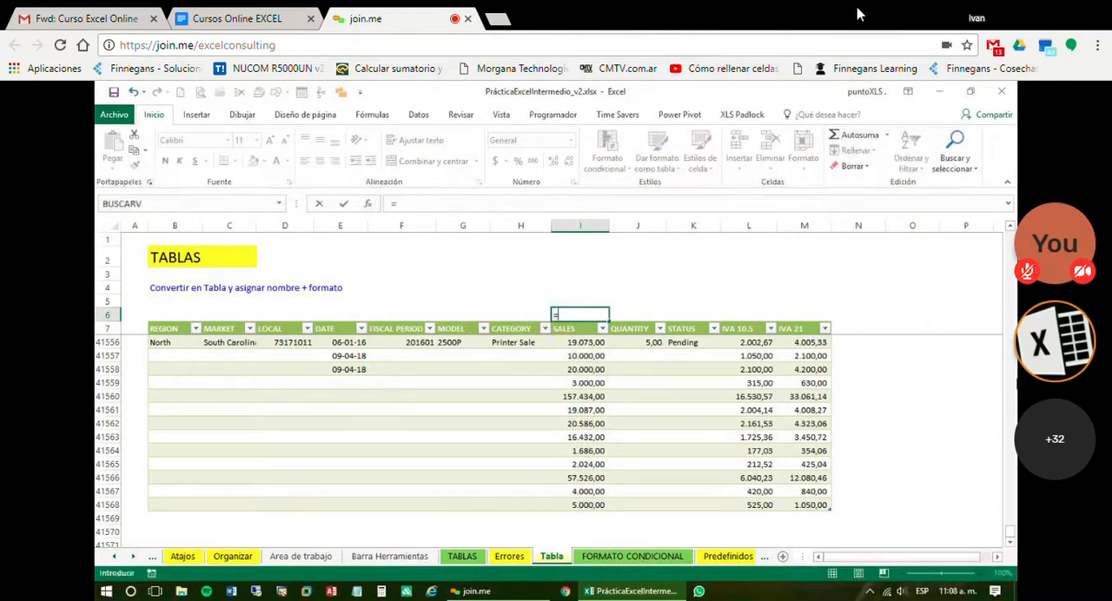
text(SUMA)
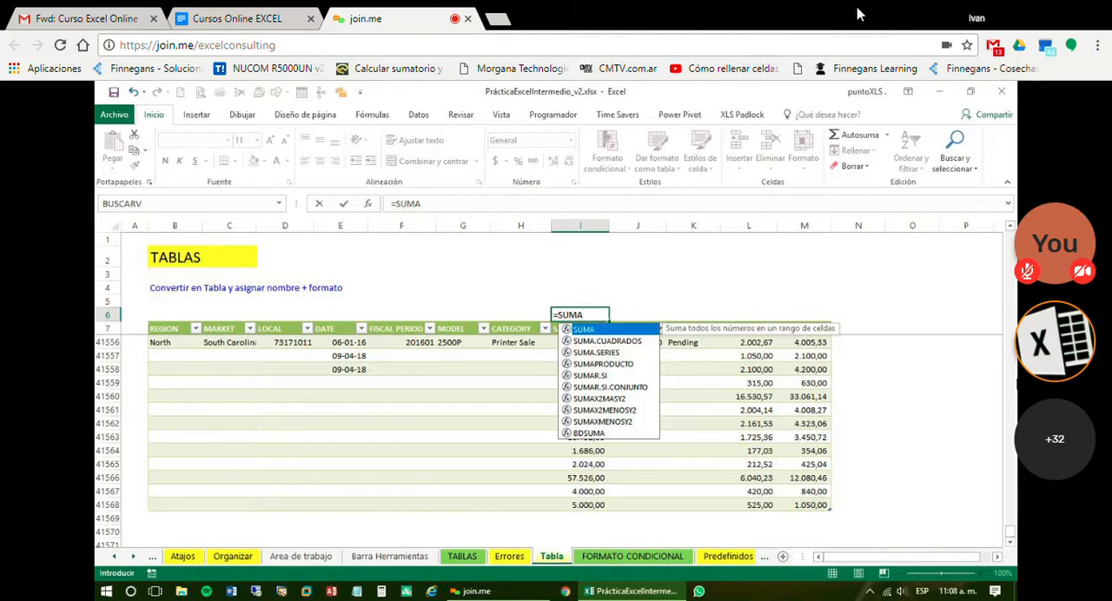
text(()
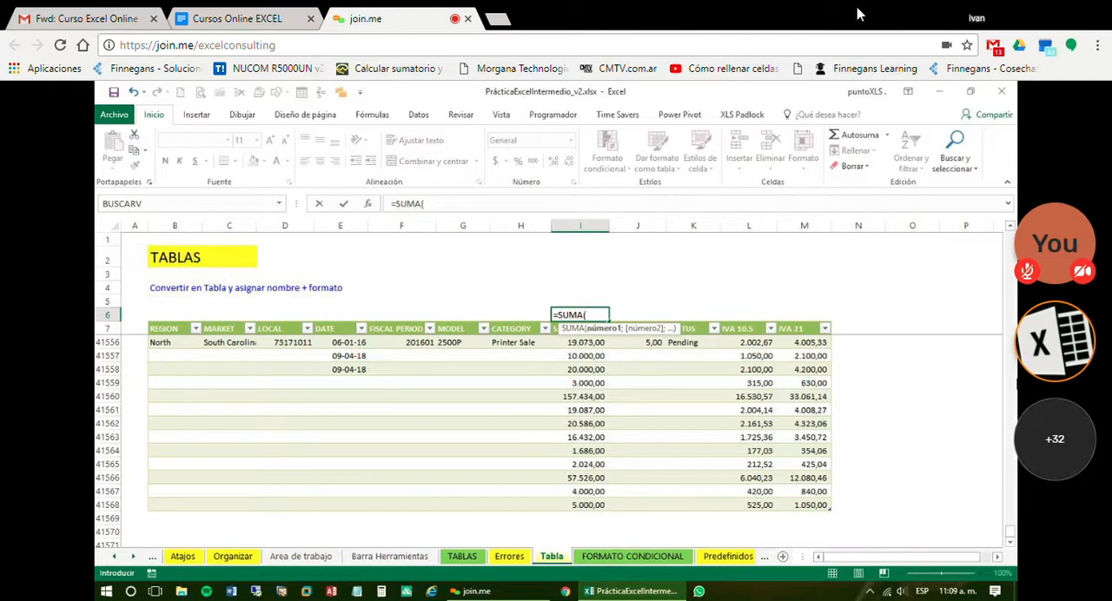
key(Escape)
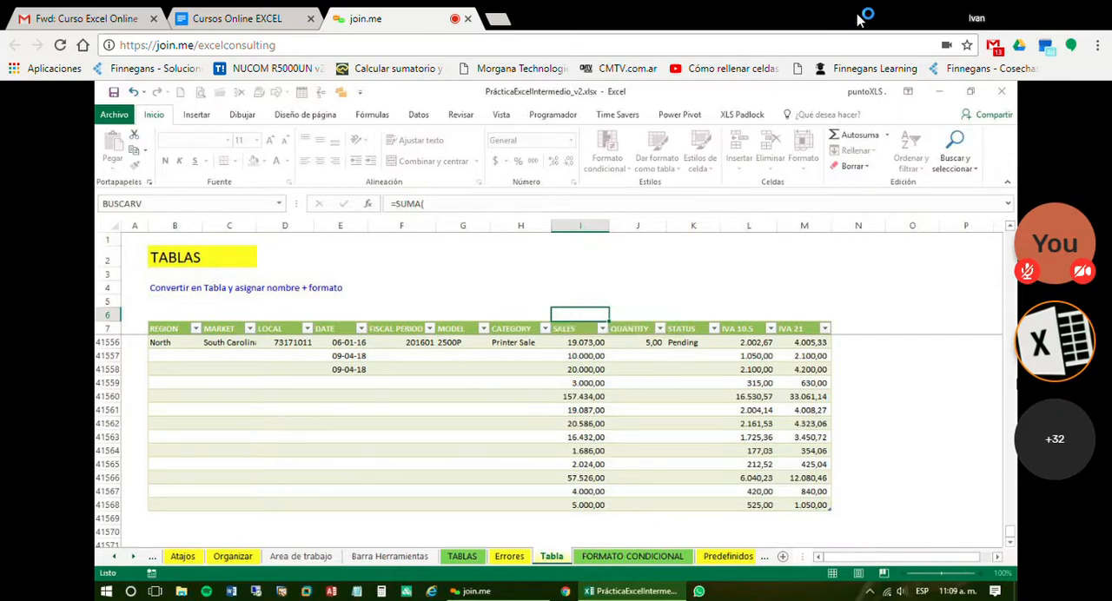
Total the sales in I4 with =SUMA(I8:I41568) and widen column I to fit the result
key(Up)
key(Up)
text(=S)
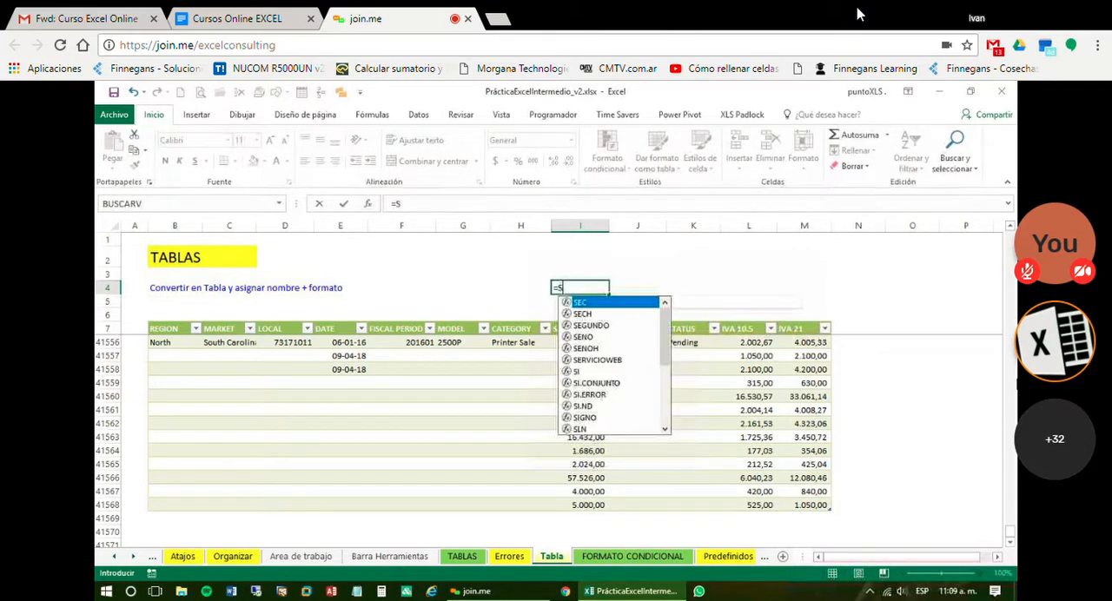
text(UMA(I8:)
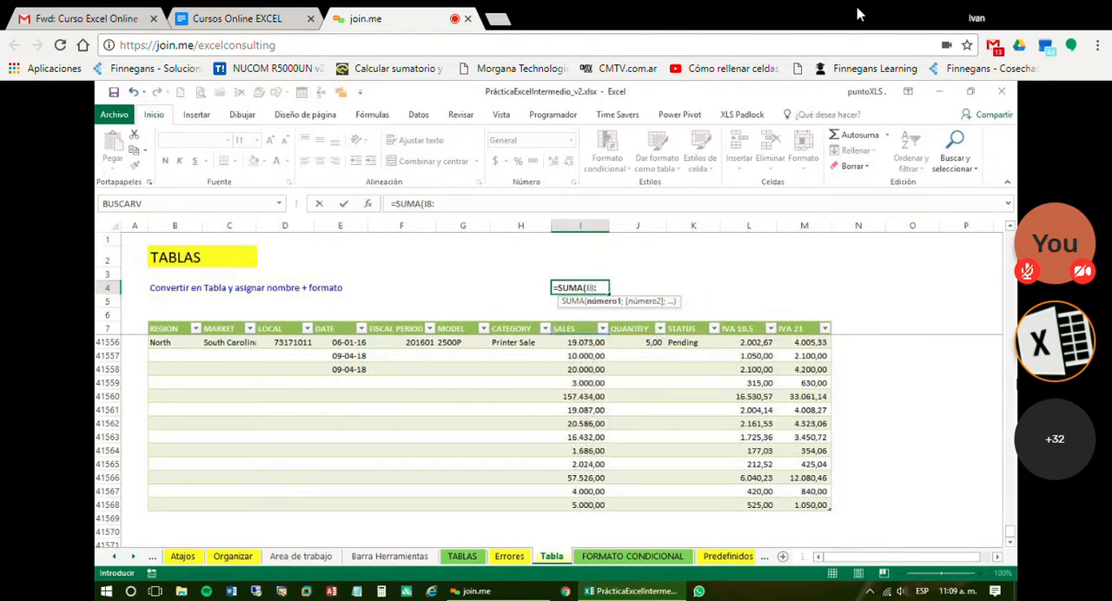
text(I41568))
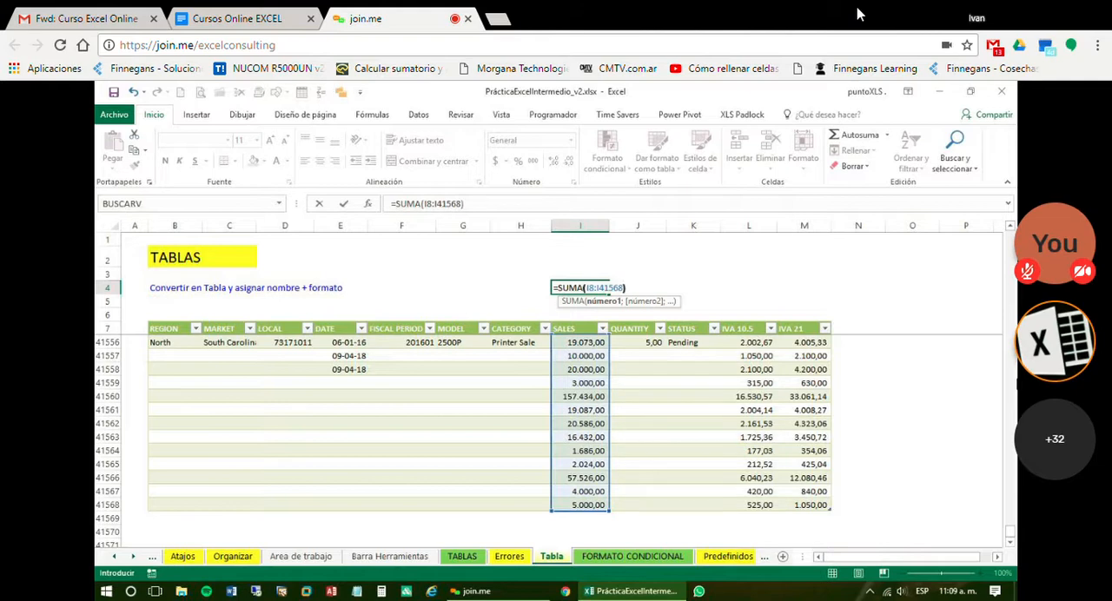
key(ctrl+Return)
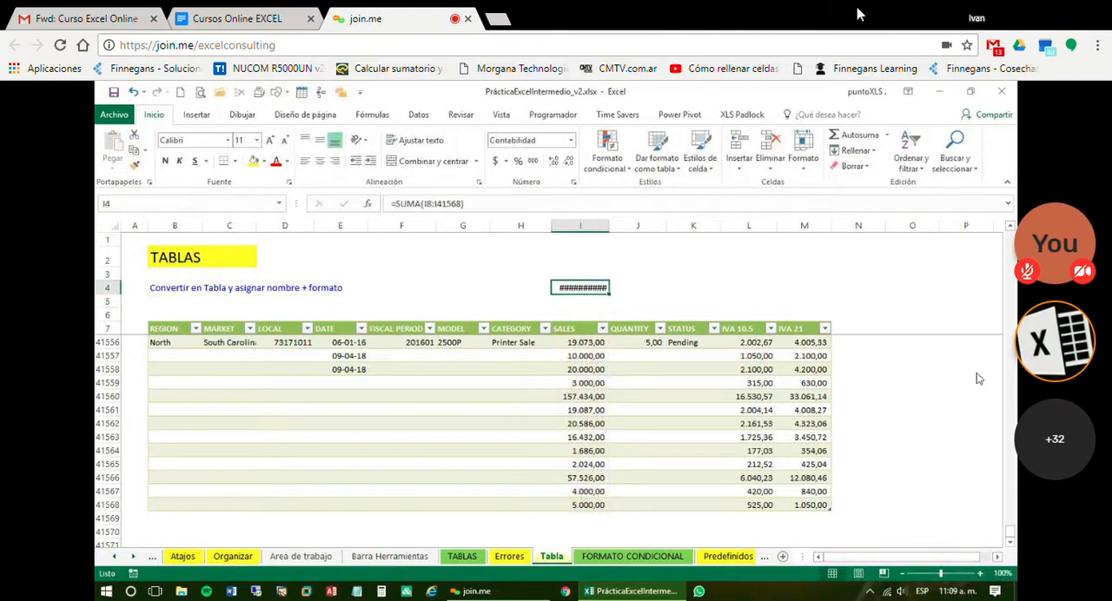
double_click(622, 225)
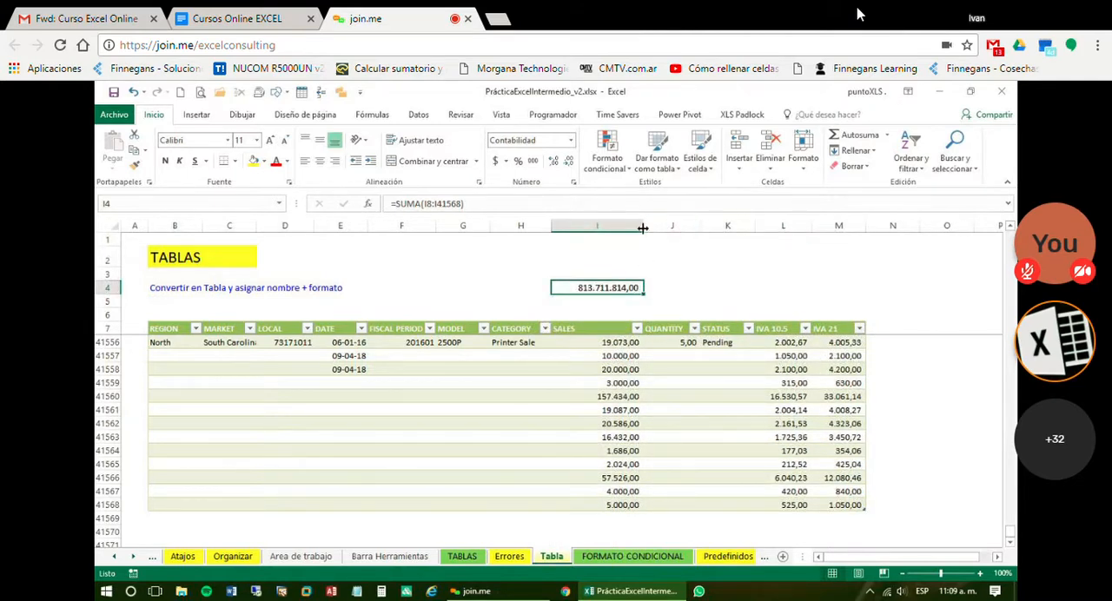
drag(643, 227, 627, 227)
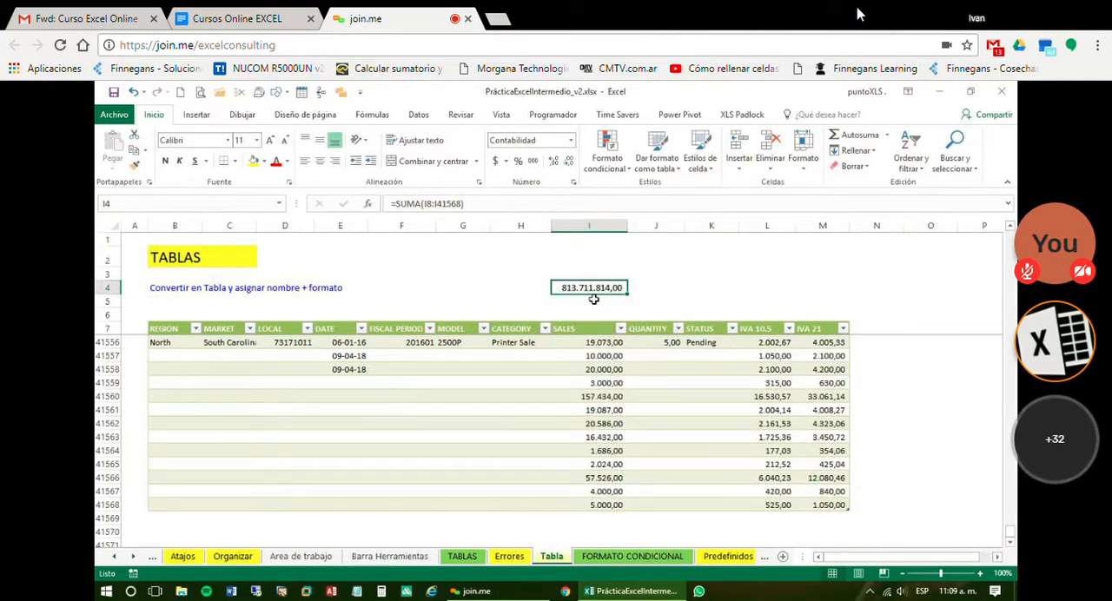
Begin a SUMA formula in I6 that takes all the table's SALES cells as its range
click(610, 314)
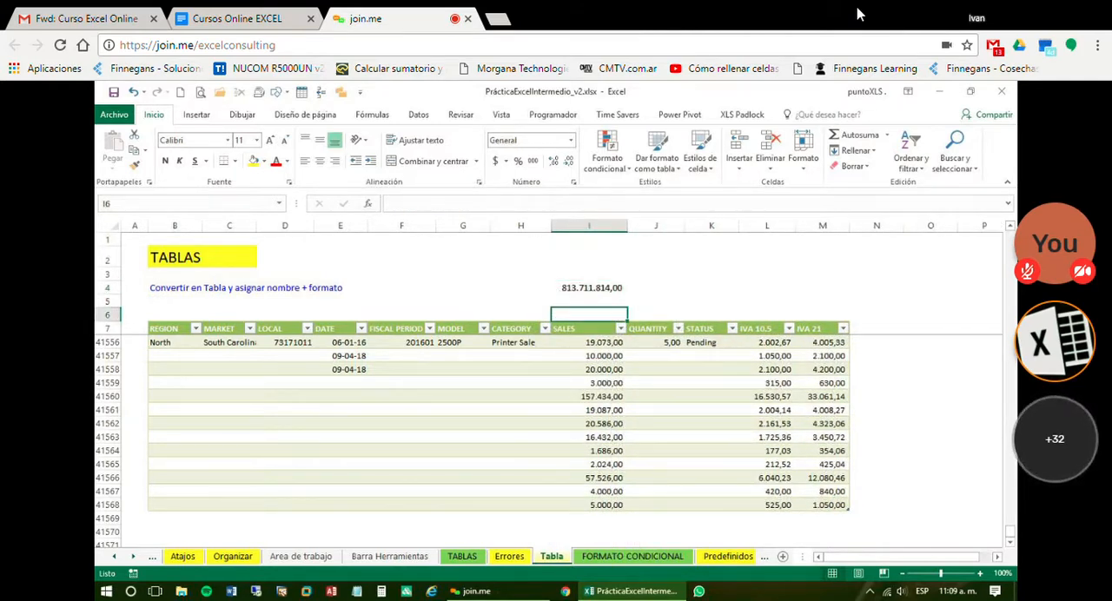
text(=SU)
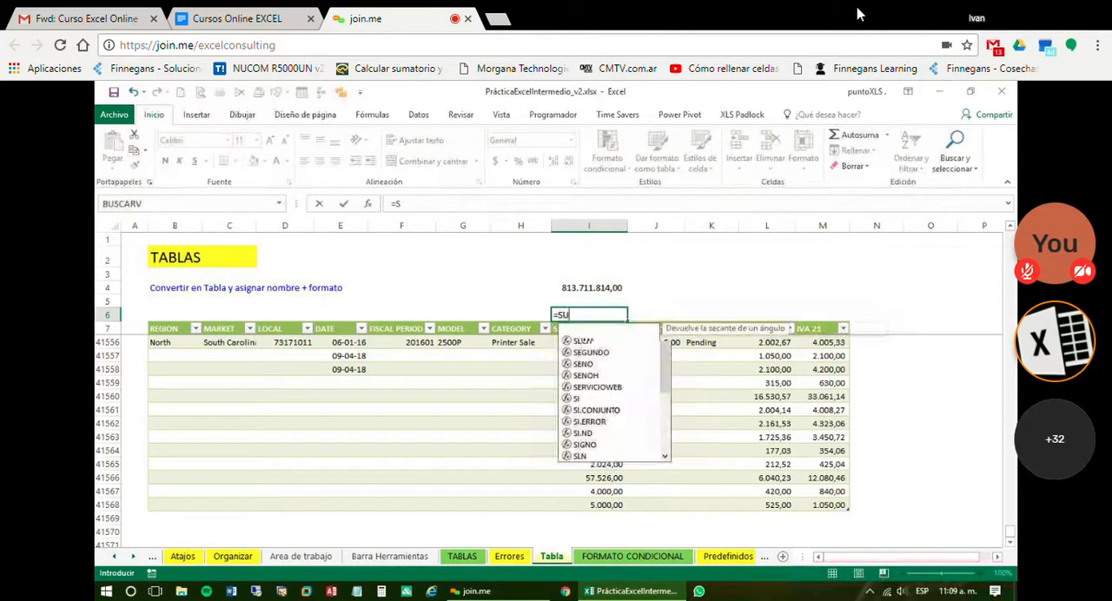
text(MA)
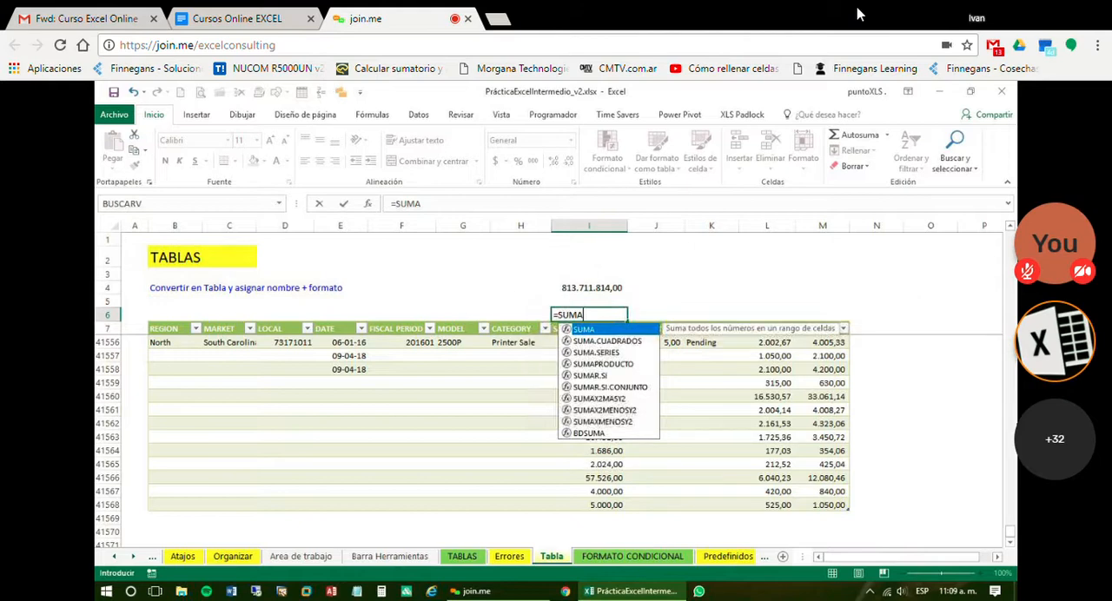
text(()
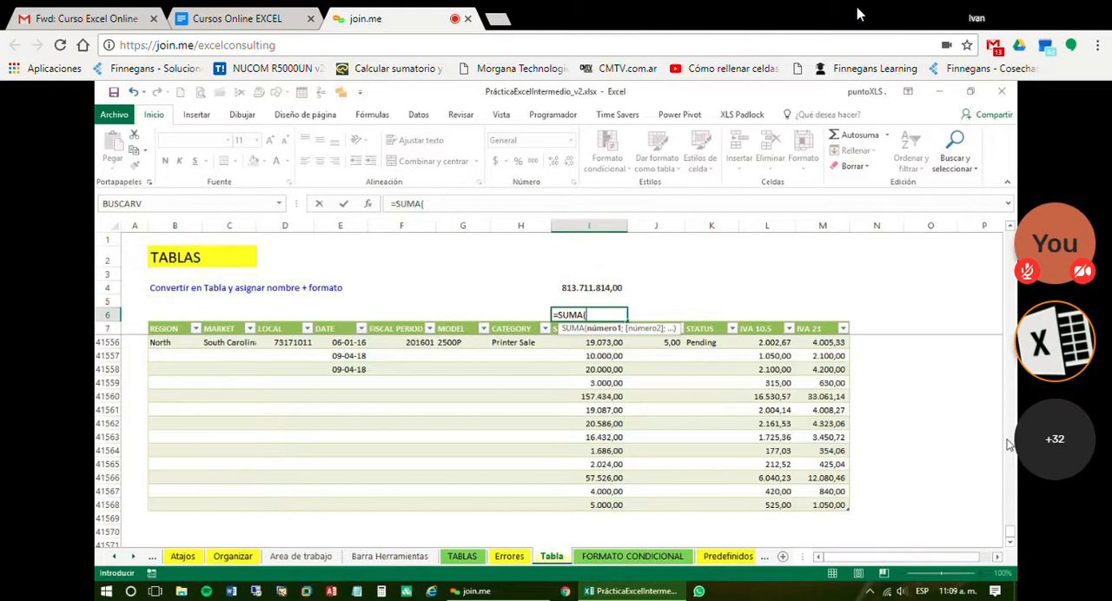
key(Down)
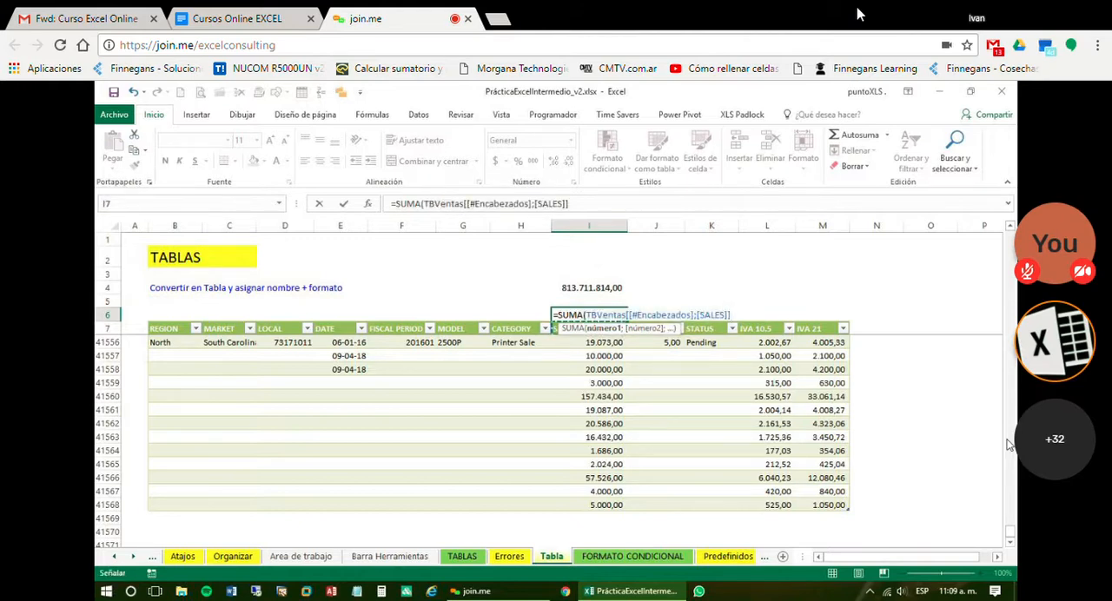
key(Down)
key(ctrl+shift+Down)
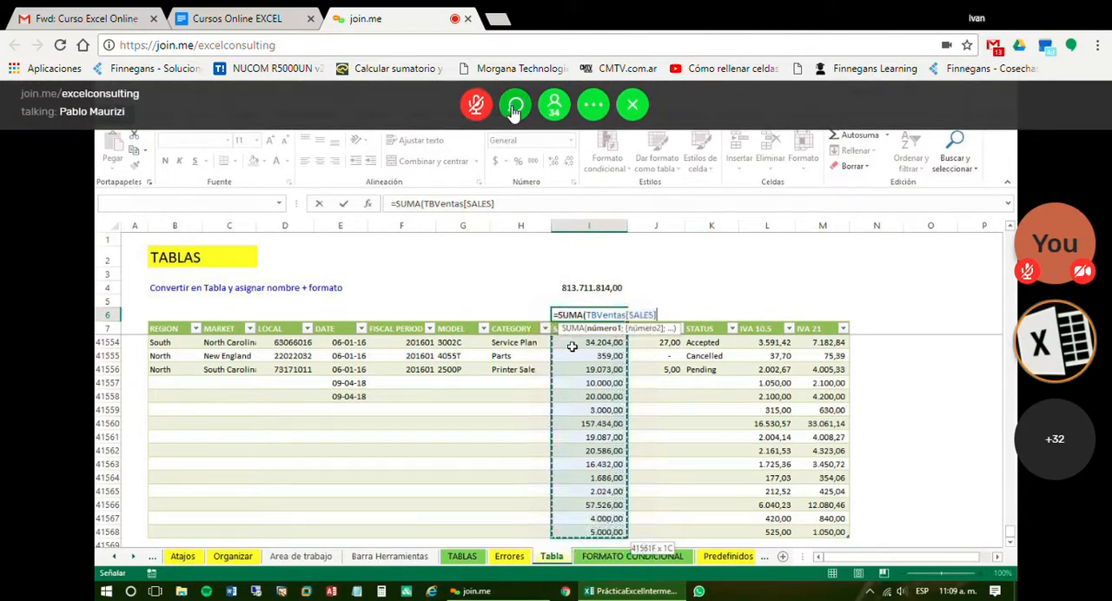
Switch to the join.me meeting chat, read the latest messages and close the chat
click(515, 108)
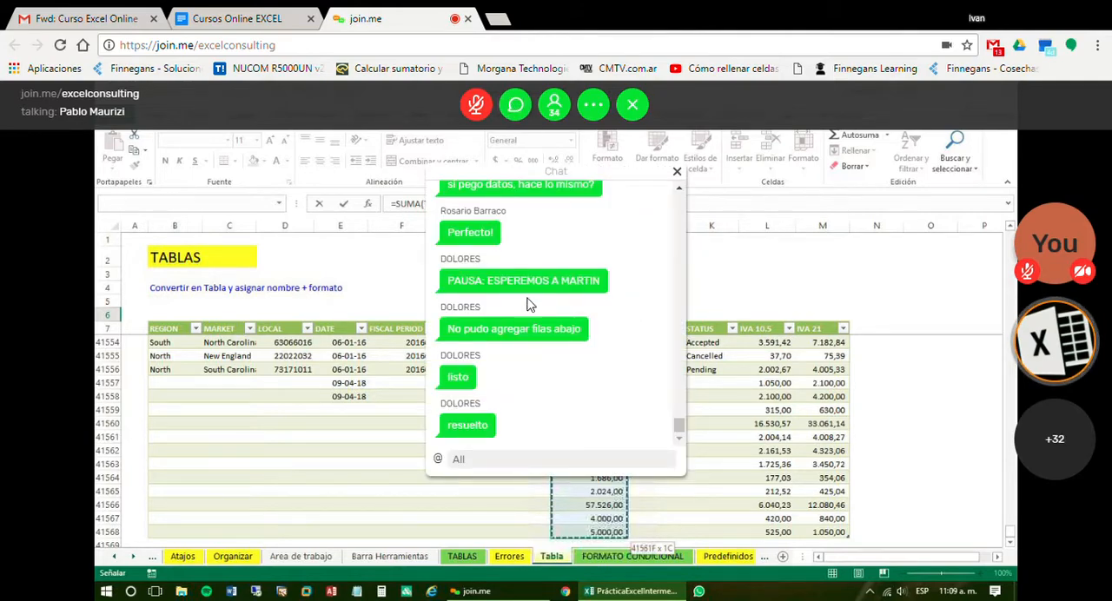
click(490, 468)
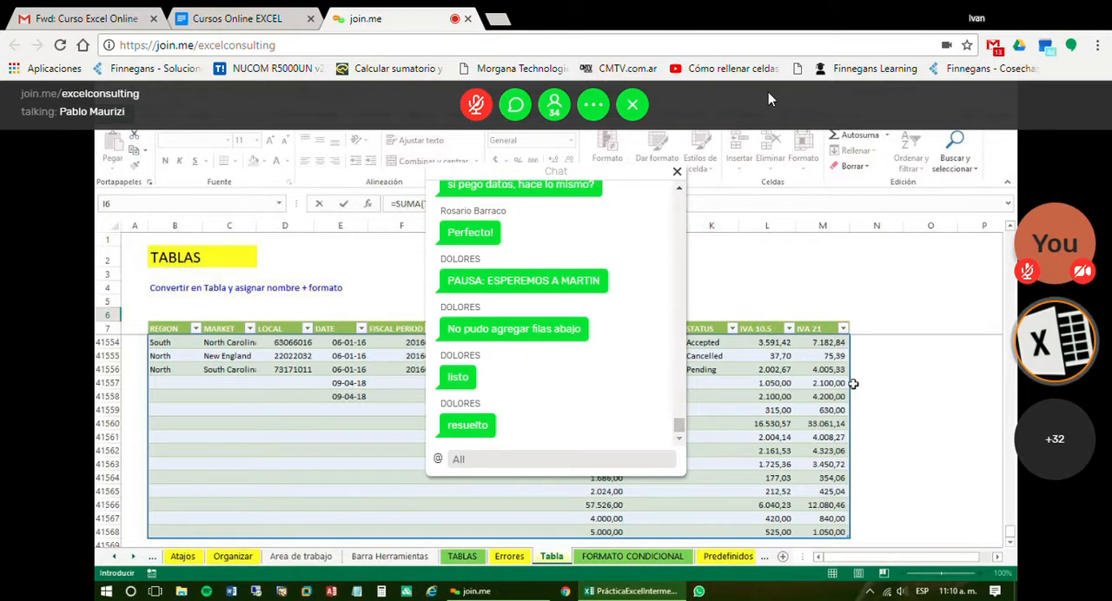
click(678, 172)
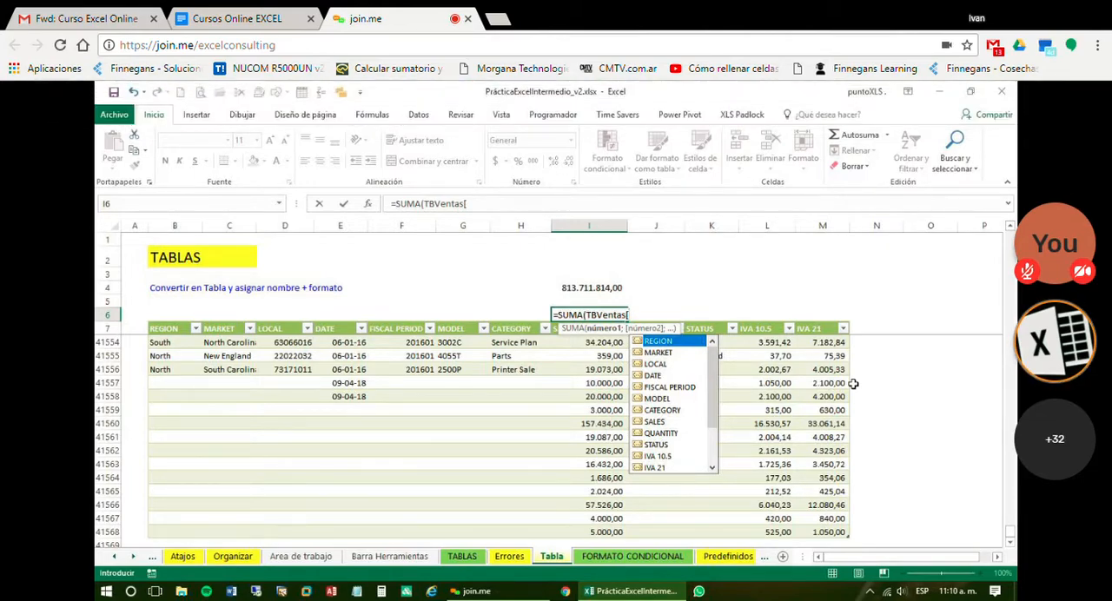
Complete the I6 formula as =SUMA(TBVentas[SALES]), choosing SALES from the table's suggested column names
key(Down)
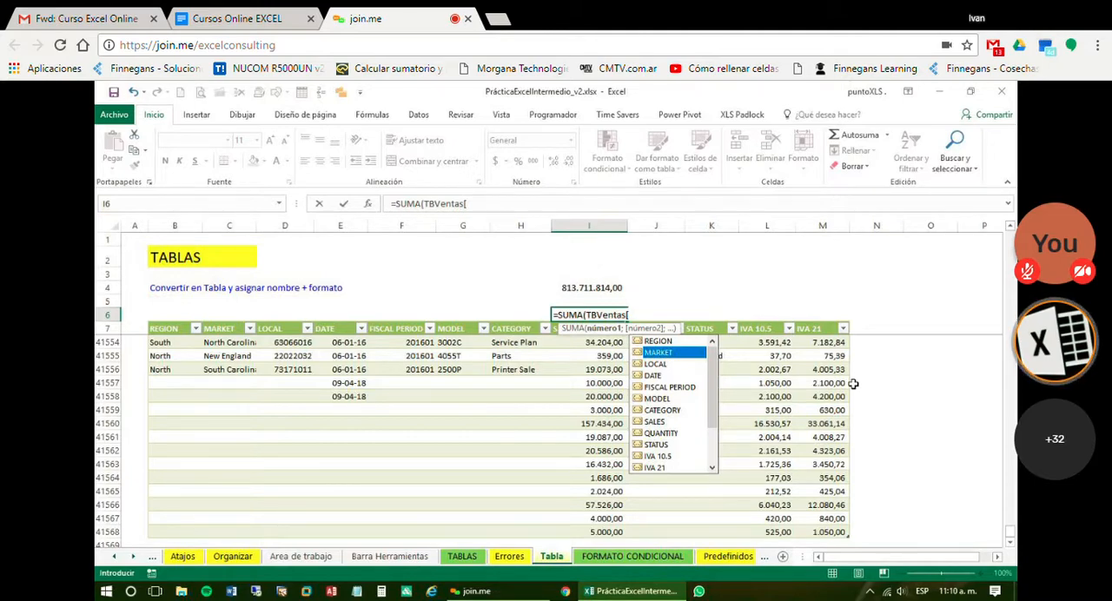
key(Down)
key(Down)
key(Down)
key(Down)
key(Down)
key(Down)
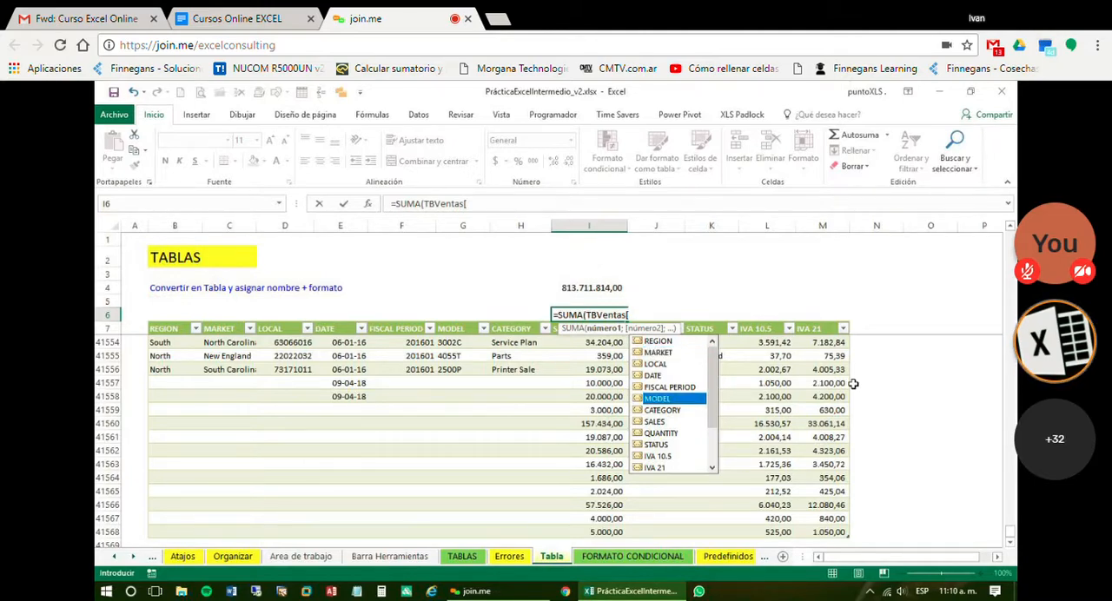
double_click(667, 408)
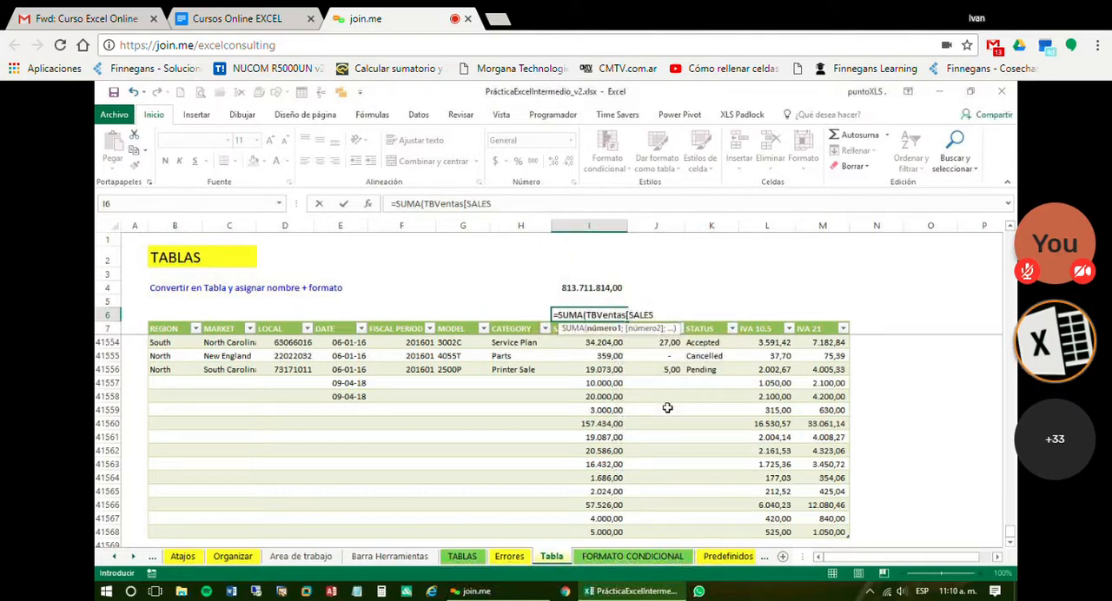
text(])
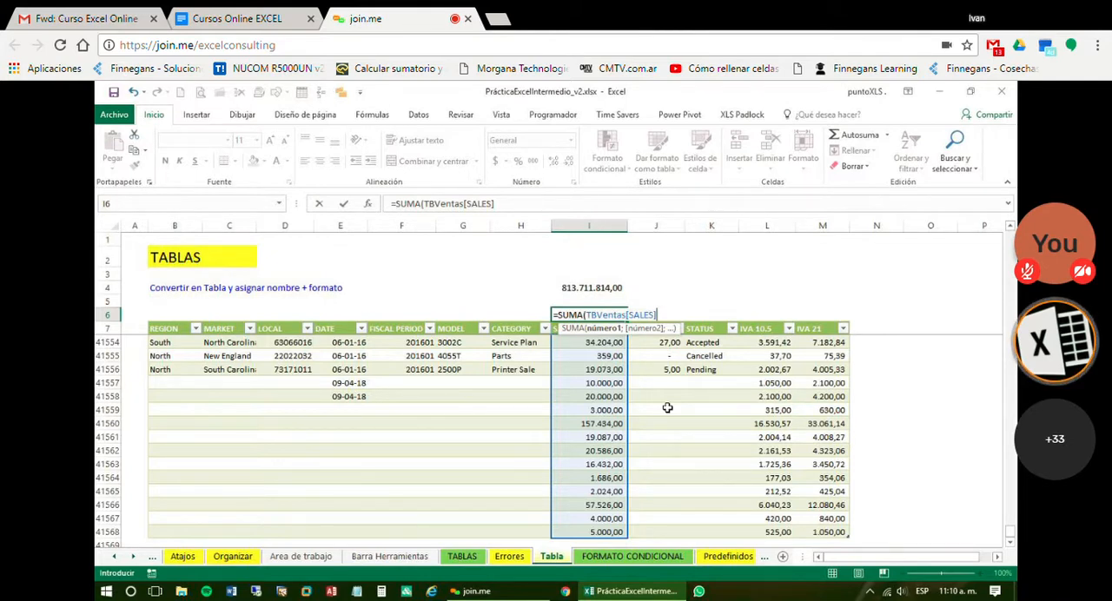
text())
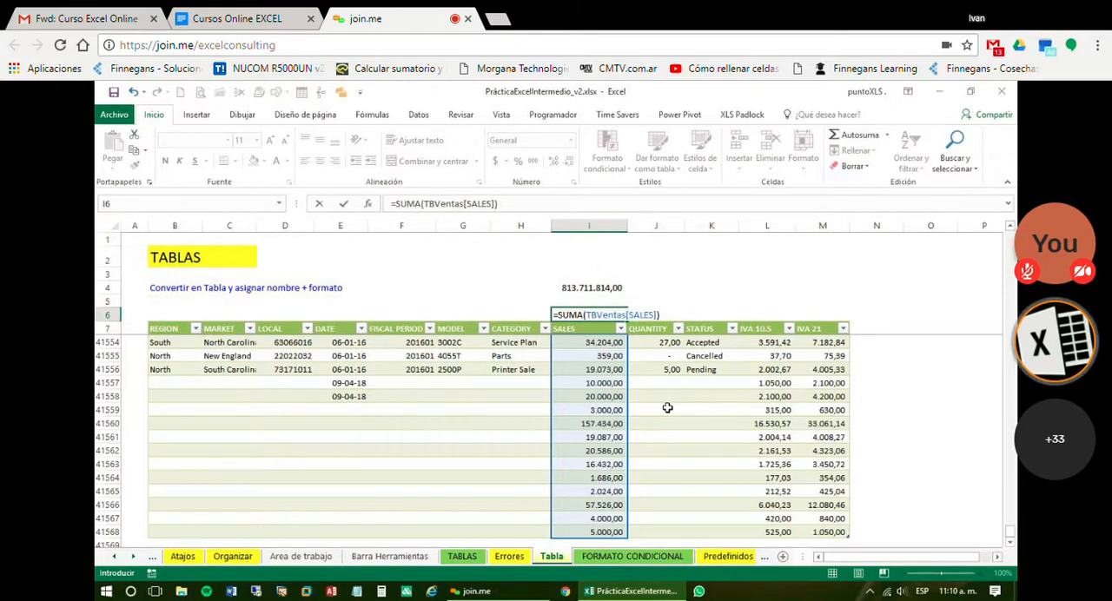
key(Return)
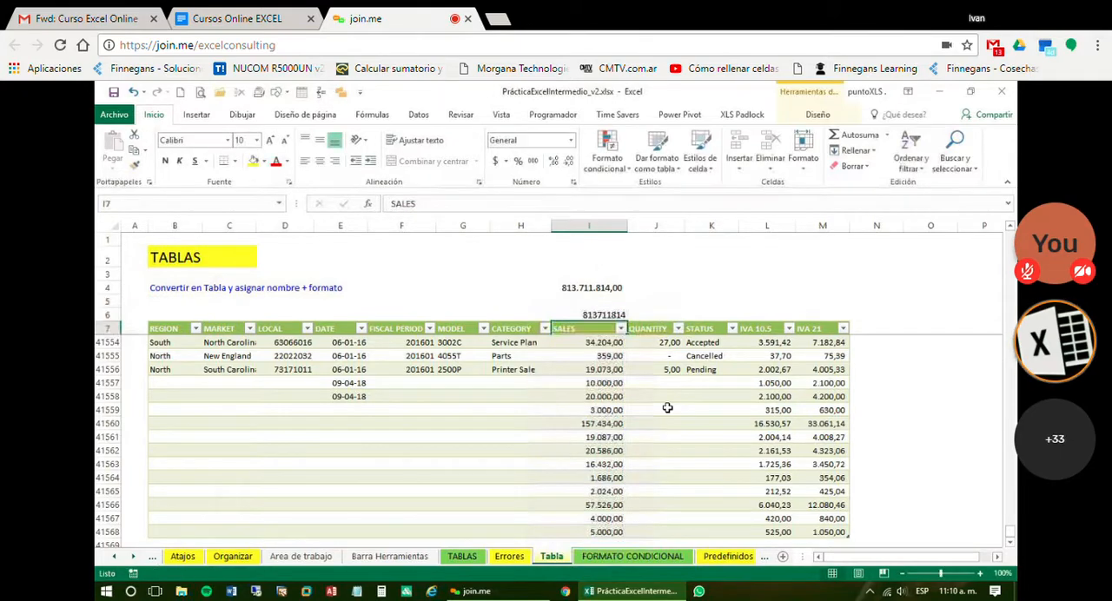
Apply the thousands-separator format to I6 and compare its formula with the one in I4
click(600, 318)
click(534, 162)
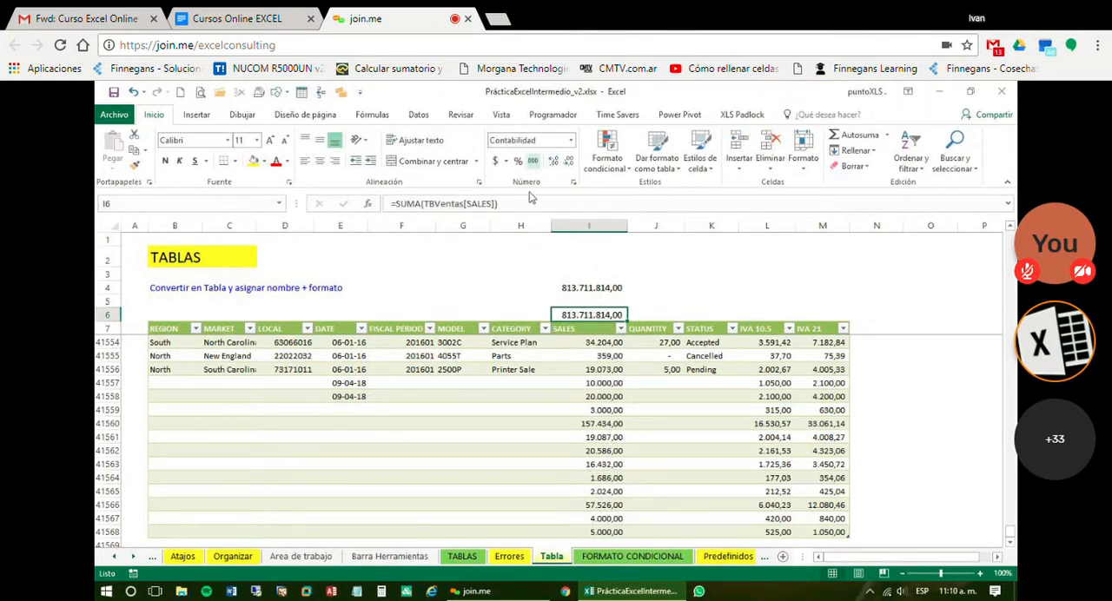
click(590, 289)
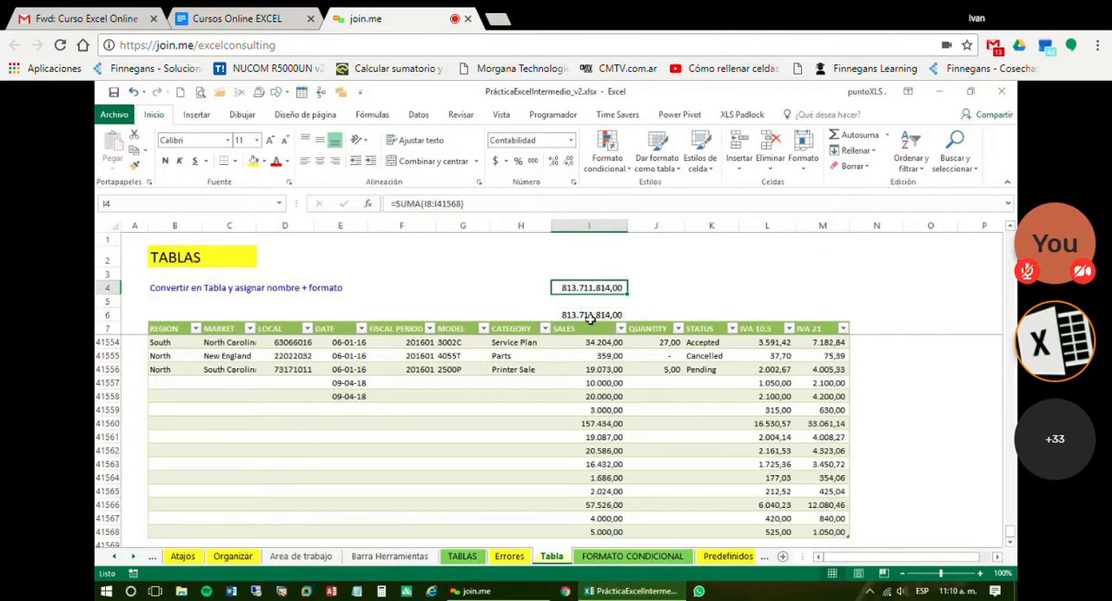
click(592, 315)
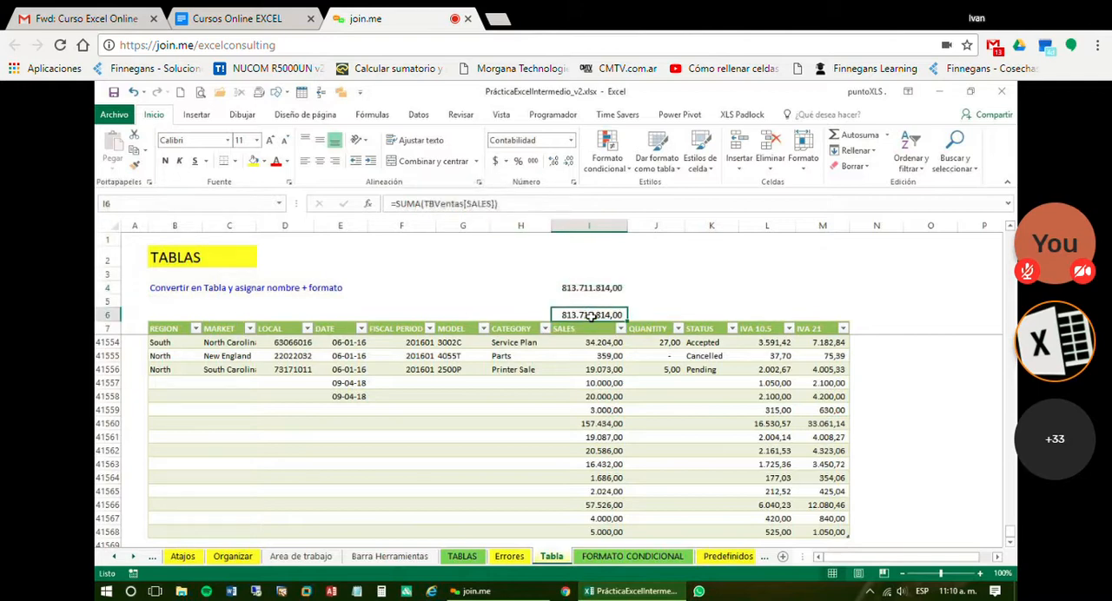
Add a new table row by entering a sale of 10000000 in I41569, directly below the last SALES value
click(602, 515)
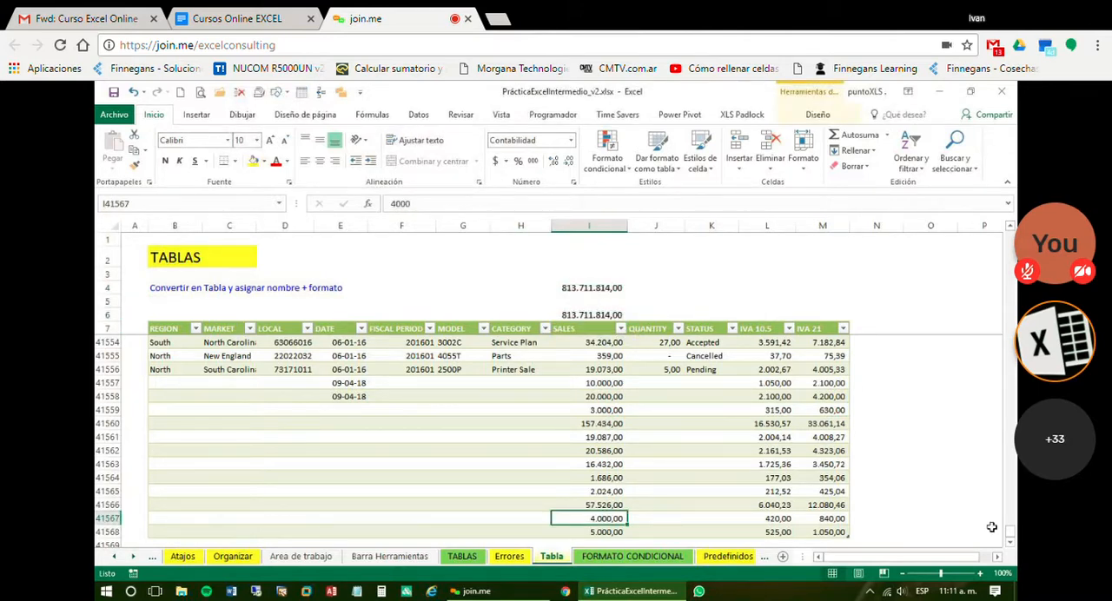
click(1010, 542)
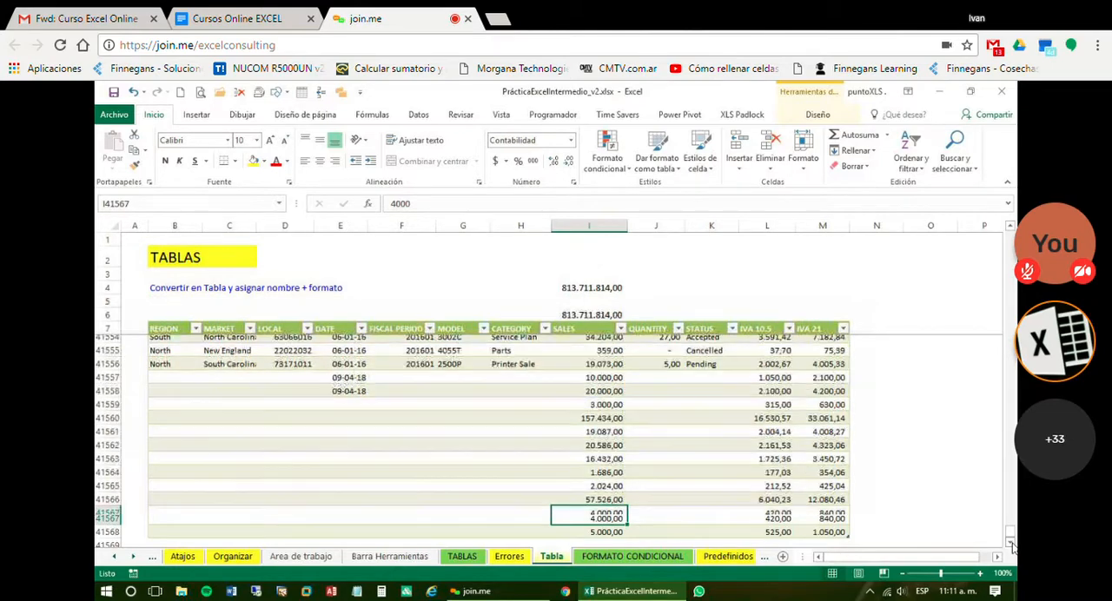
click(1011, 543)
click(1011, 543)
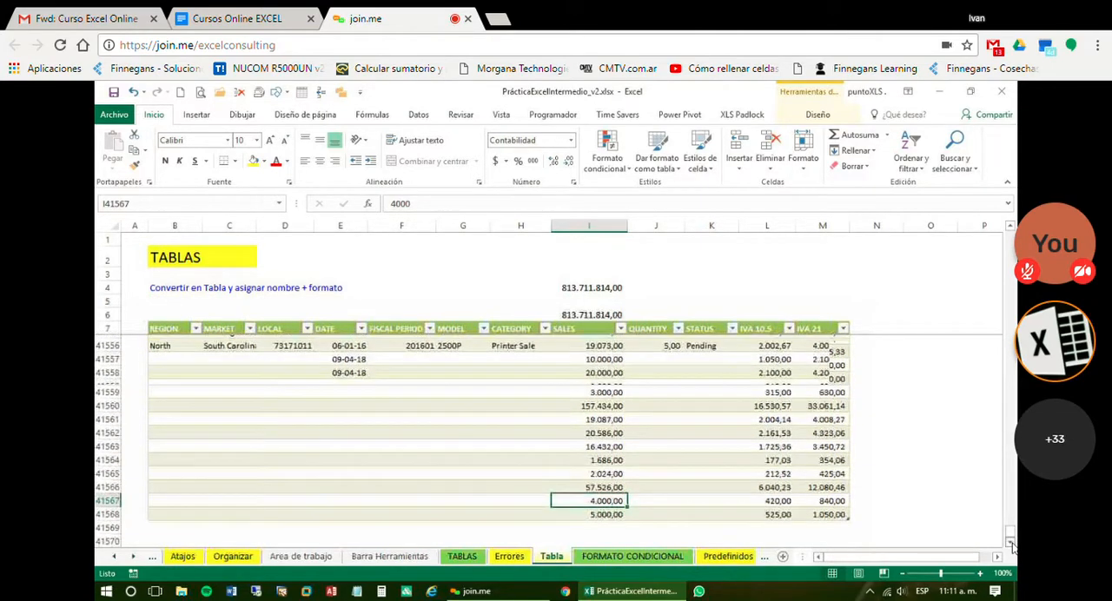
click(589, 505)
text(10000000)
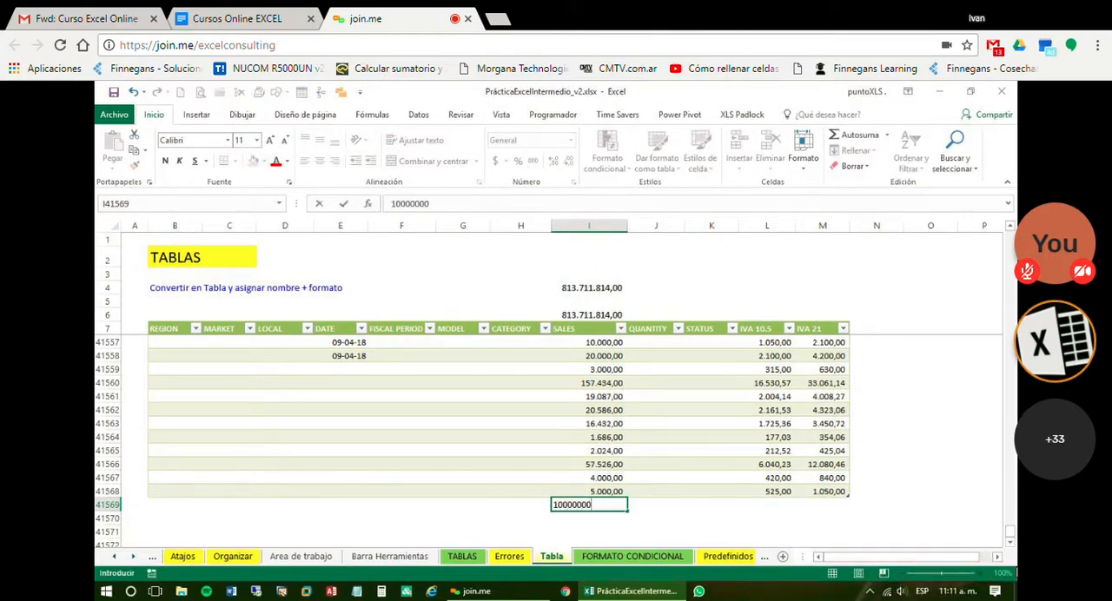
key(Return)
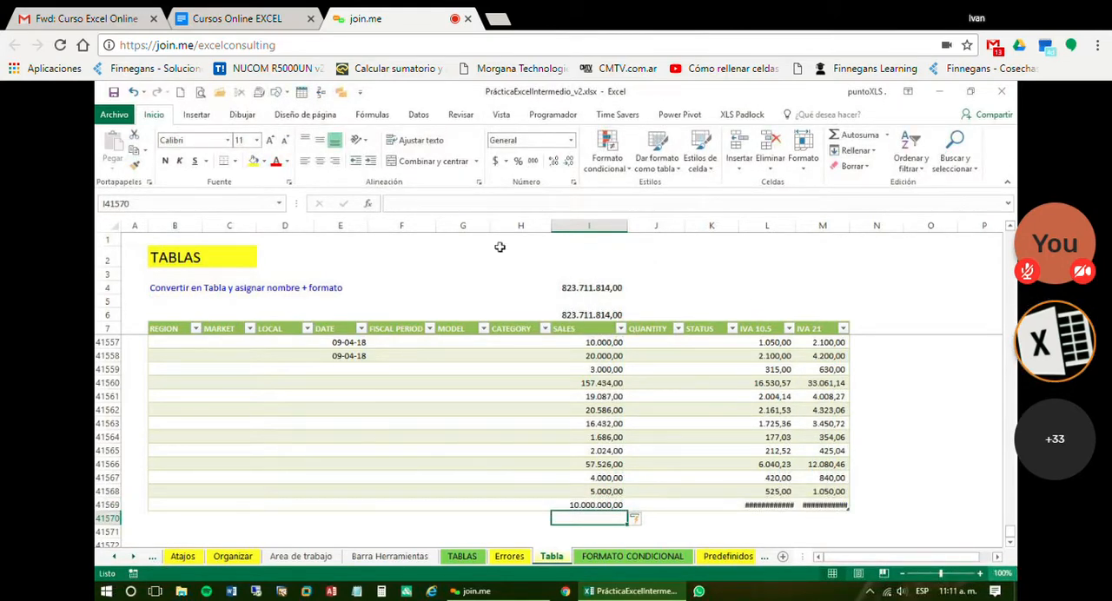
Review the I4 sum formula and undo the 10000000 sale added in I41569, including the table's expansion to that row
click(621, 289)
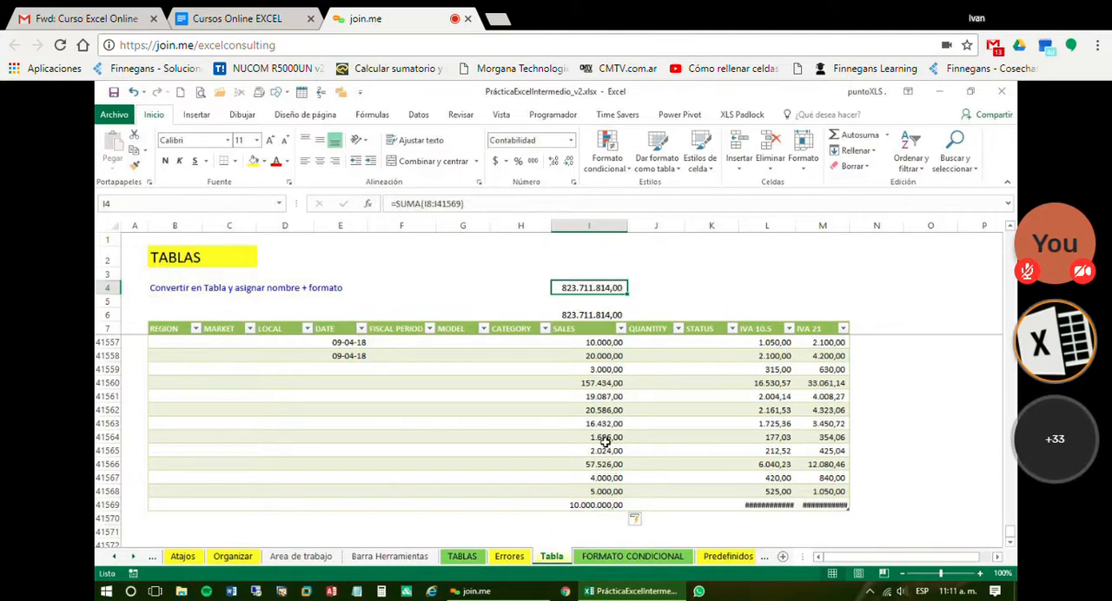
click(621, 505)
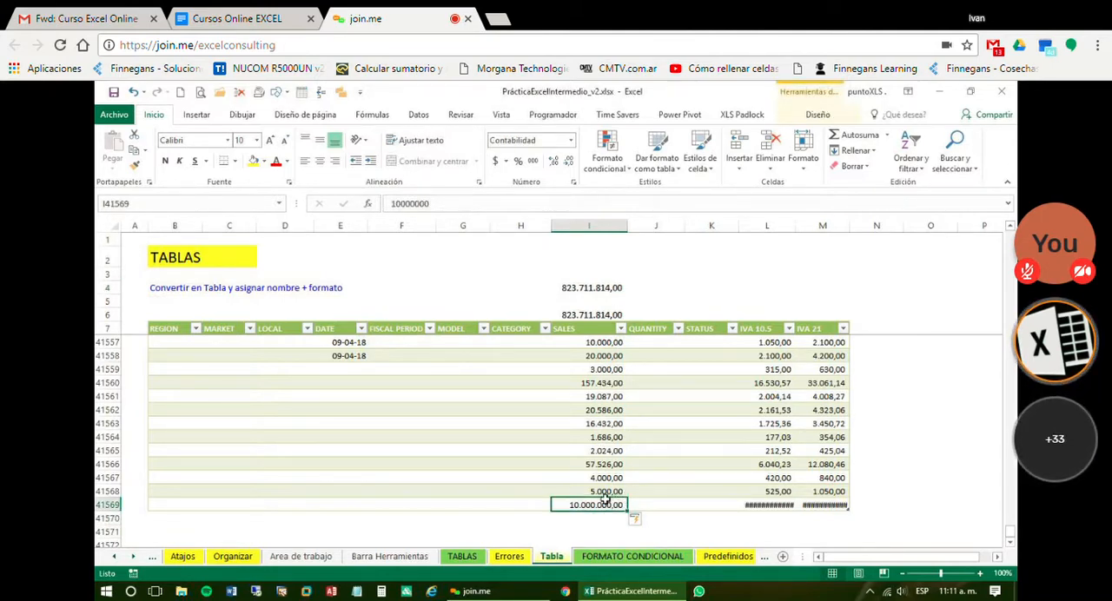
key(ctrl+z)
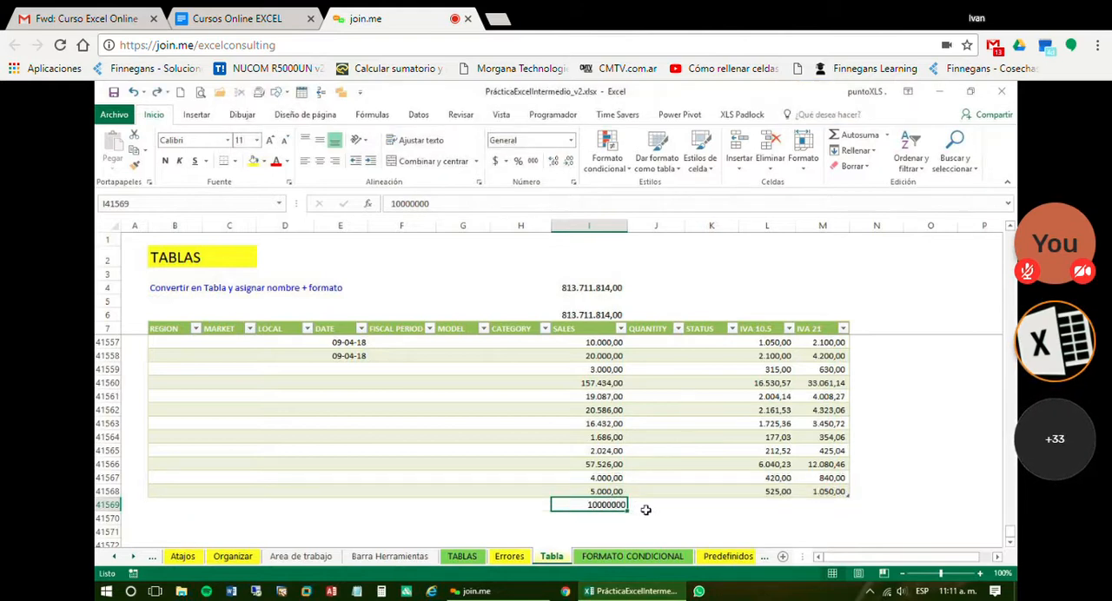
key(ctrl+z)
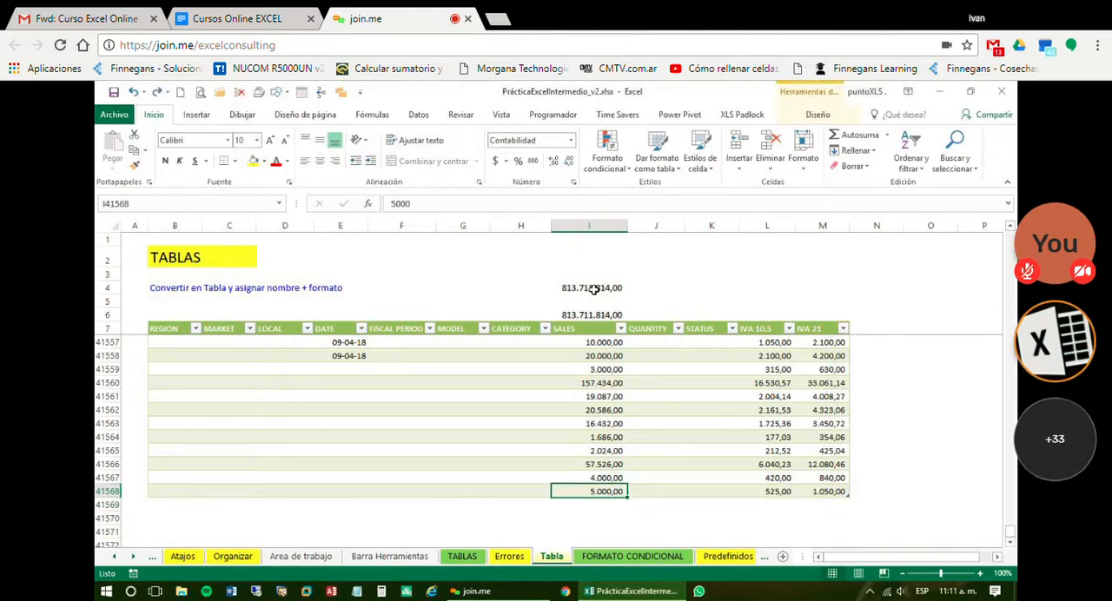
Compare the range-based SUMA formula in I4 with the structured-reference formula in I6, and open I6's formula to highlight its source column
click(594, 289)
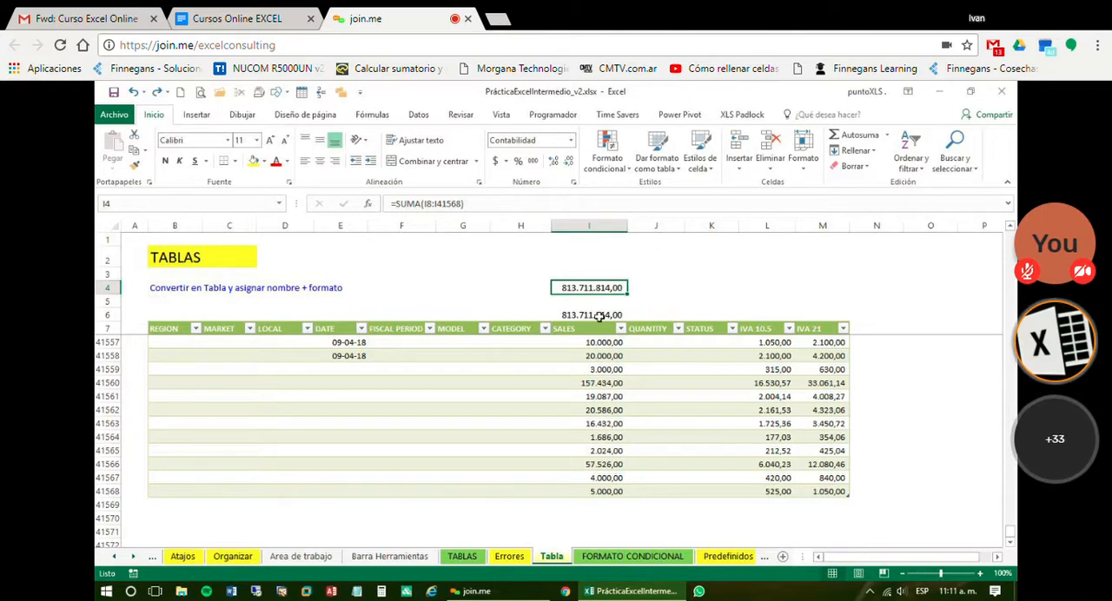
click(597, 316)
click(601, 288)
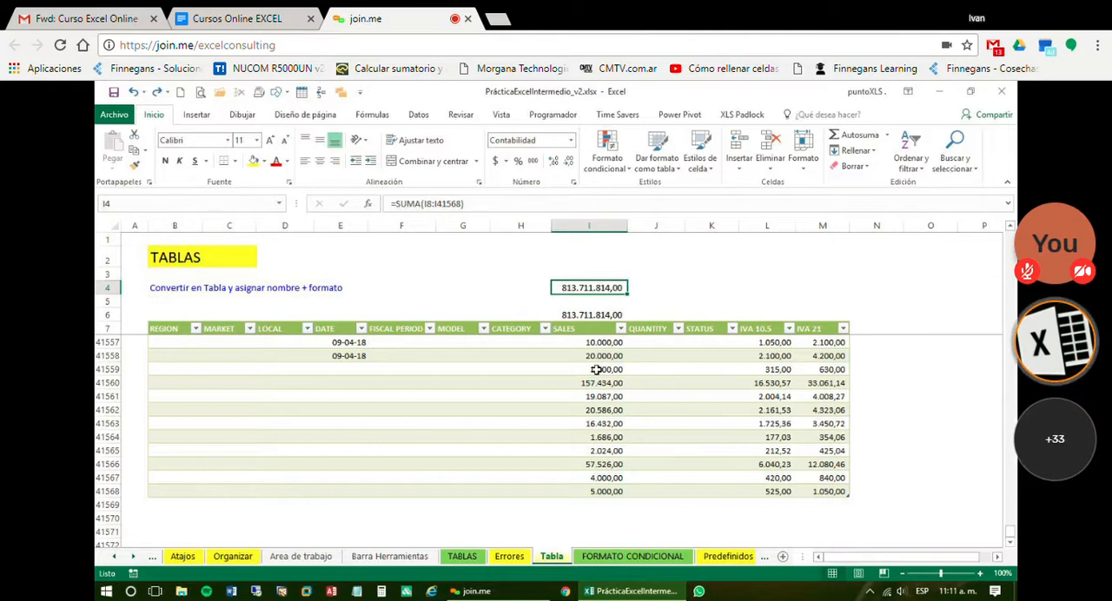
click(598, 315)
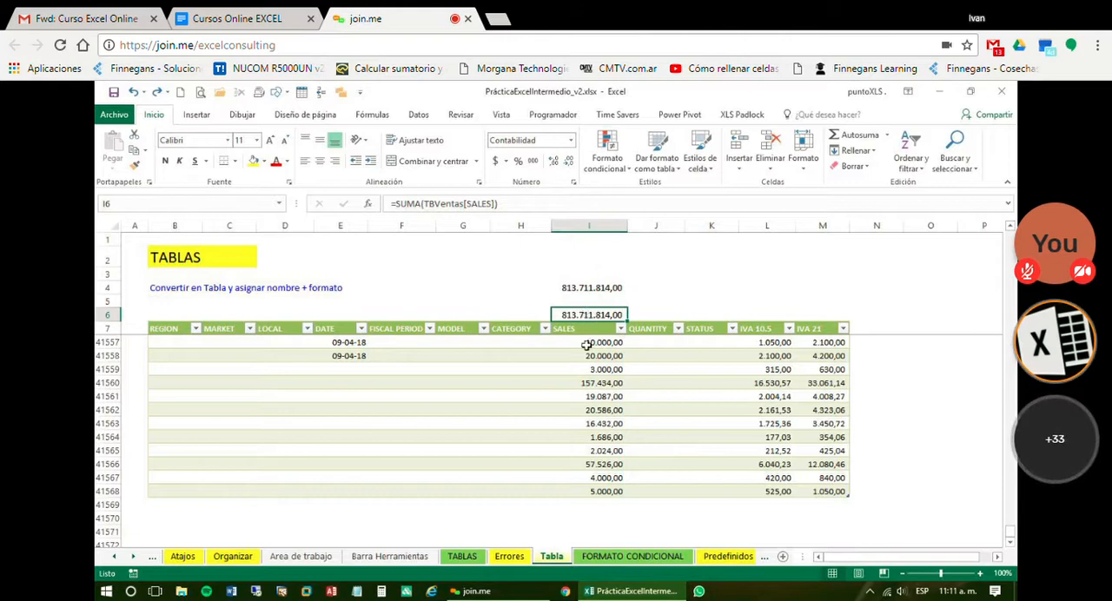
click(591, 288)
click(591, 288)
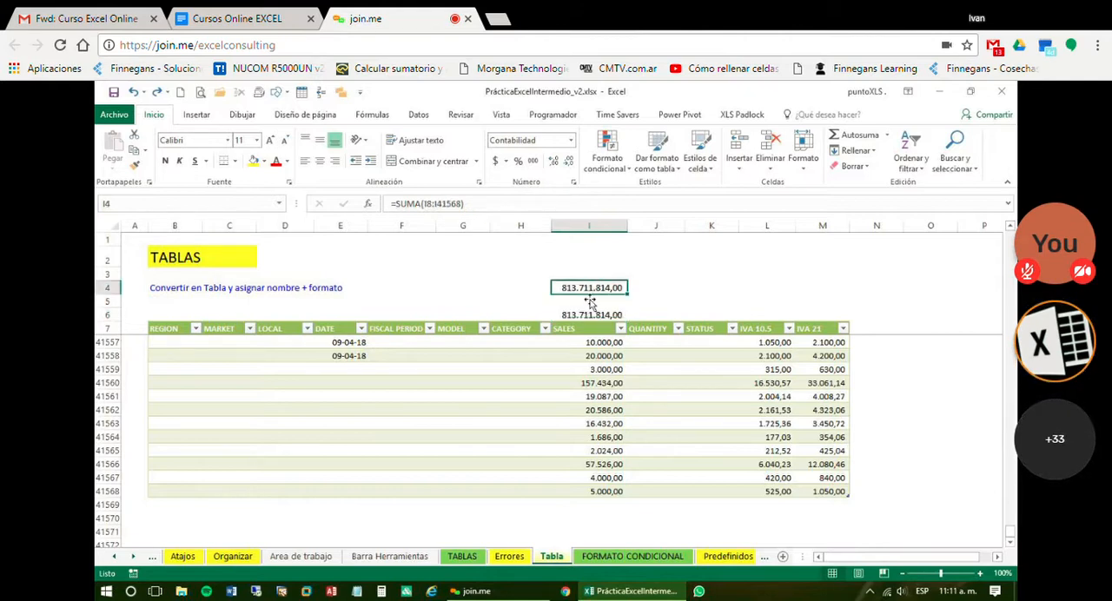
key(Down)
key(Down)
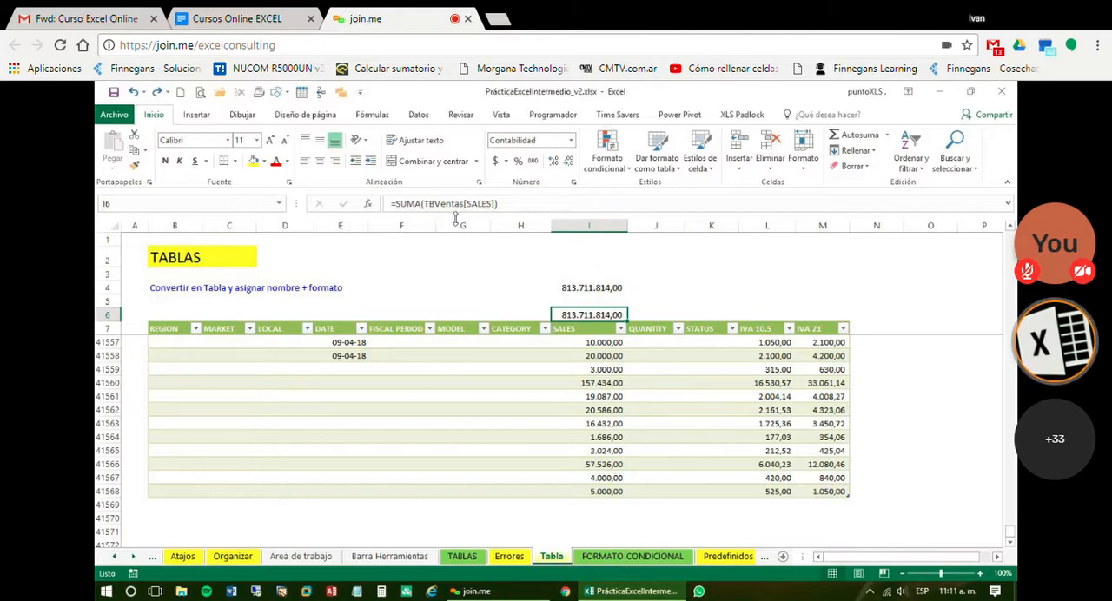
click(532, 203)
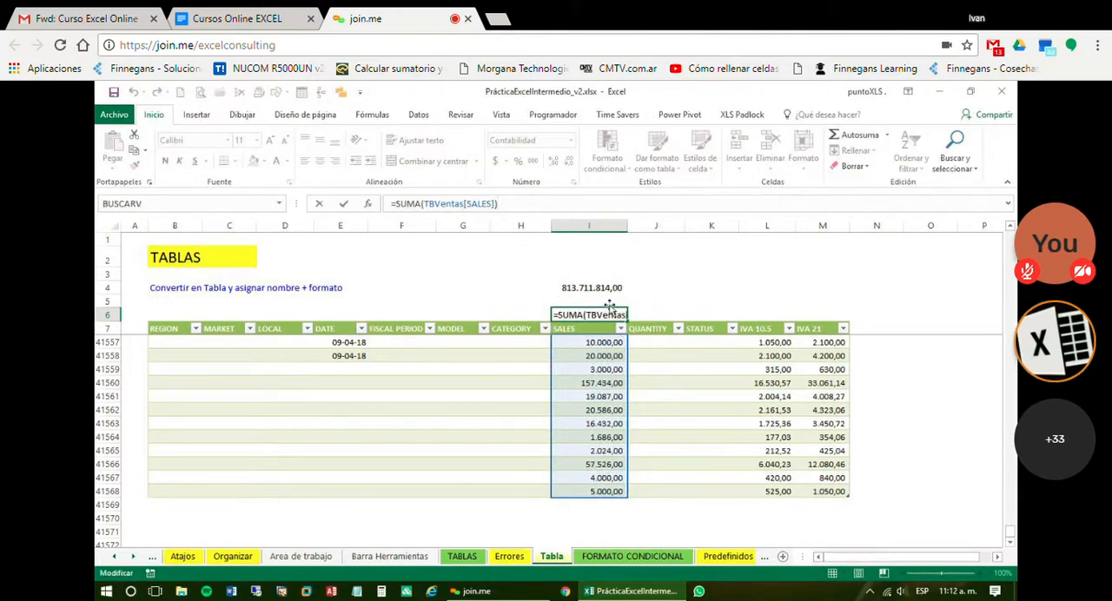
Enter =SUMA(TBVentas[IVA 21]) in M6 by selecting the column's data from M8 down, and apply the thousands-separator format
click(813, 314)
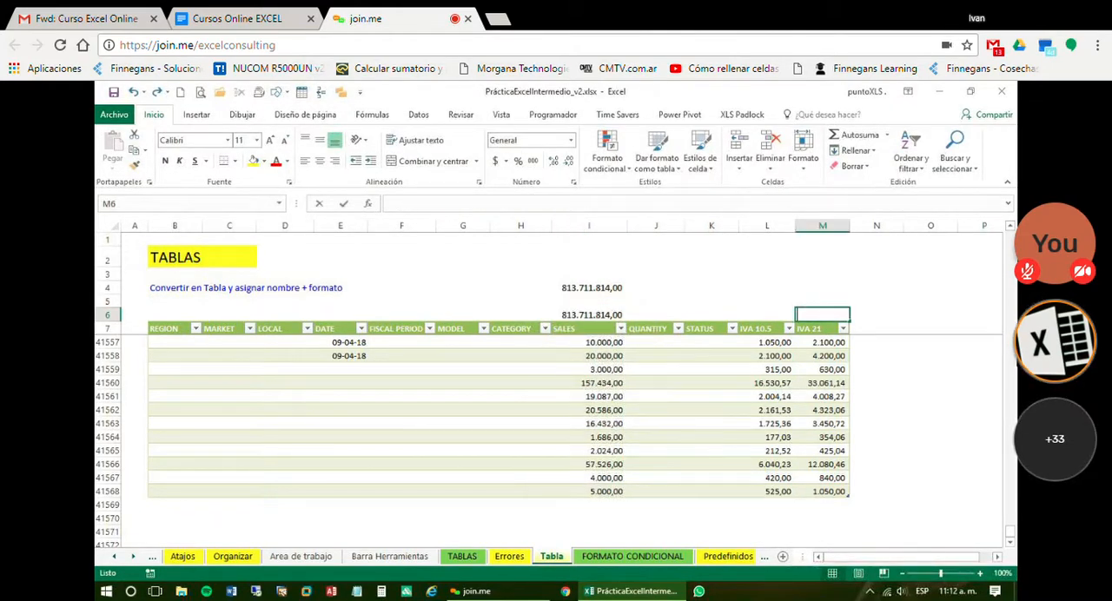
text(=SUMA()
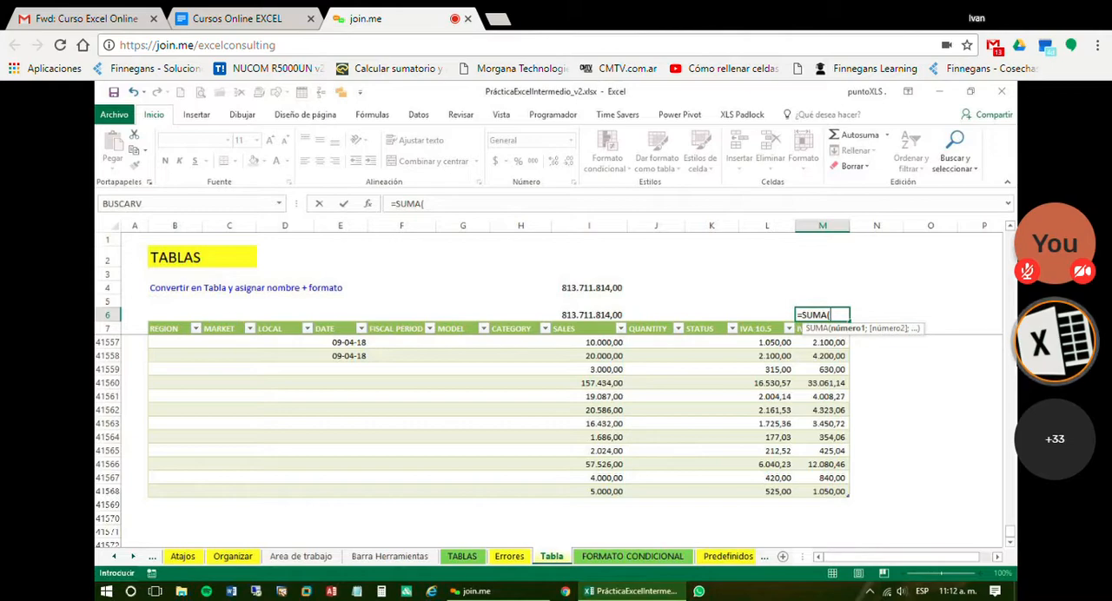
key(Down)
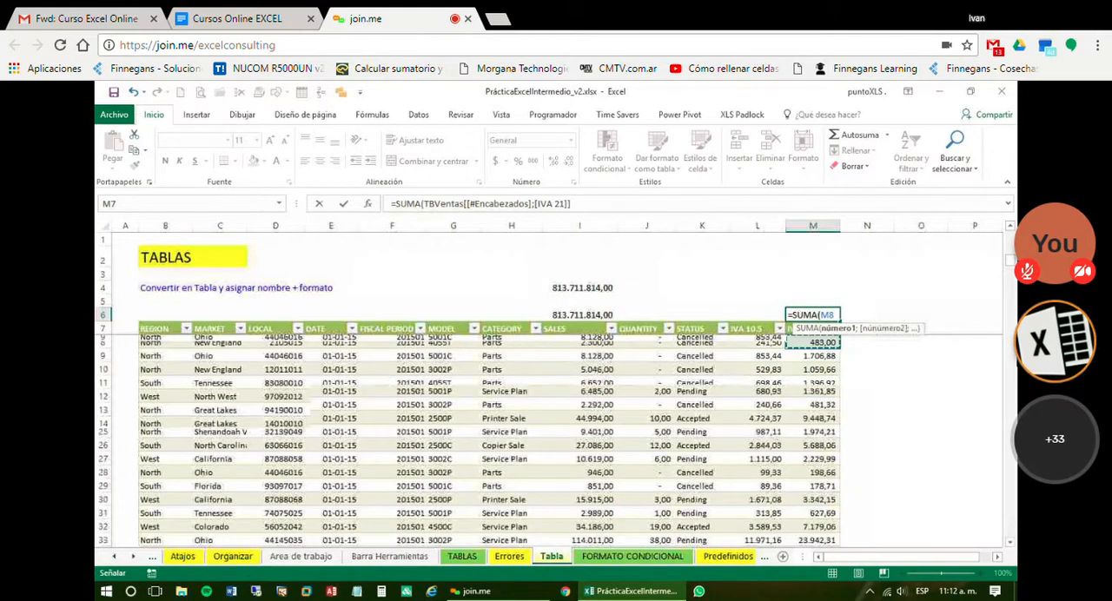
key(Down)
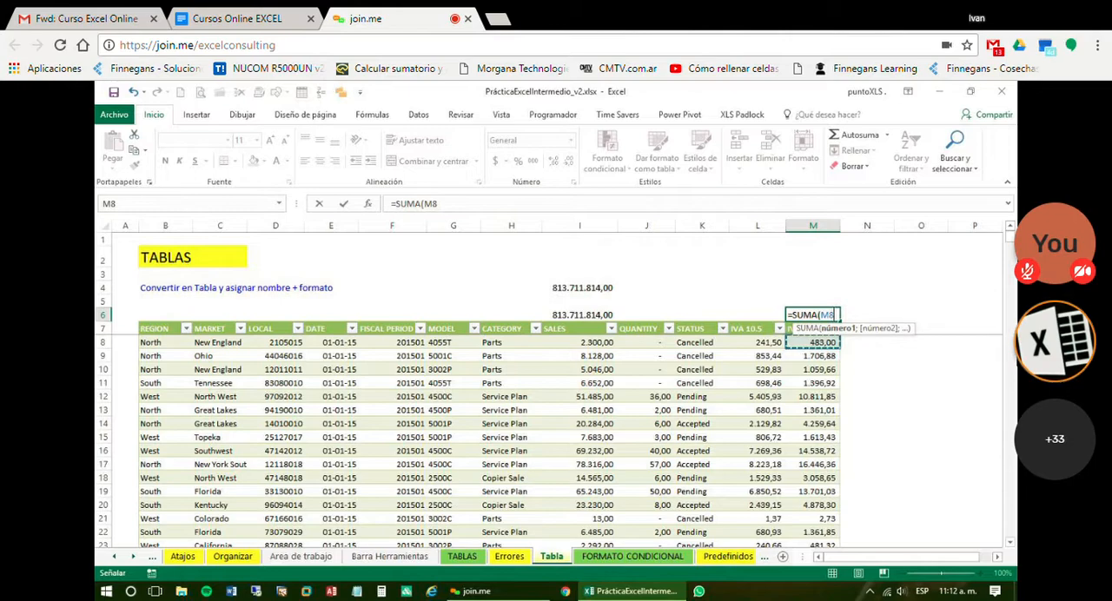
key(ctrl+shift+Down)
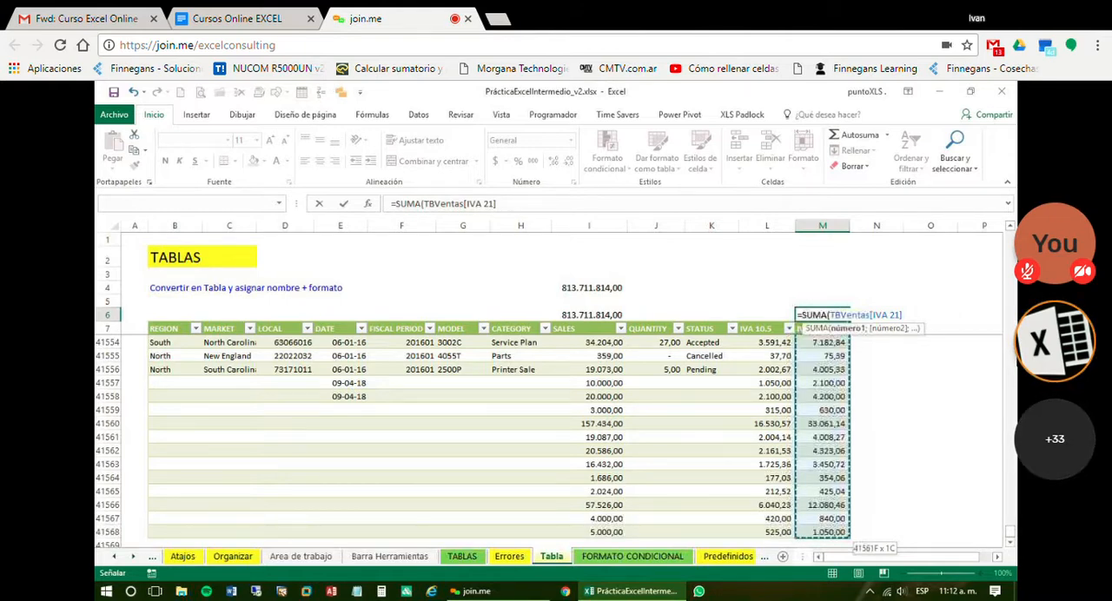
text())
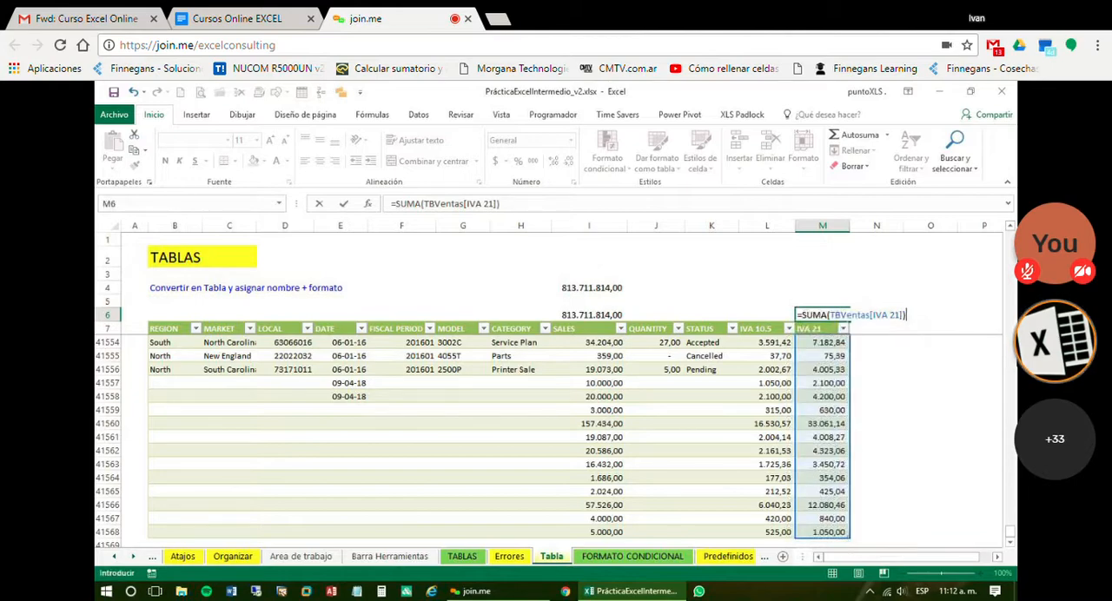
key(Return)
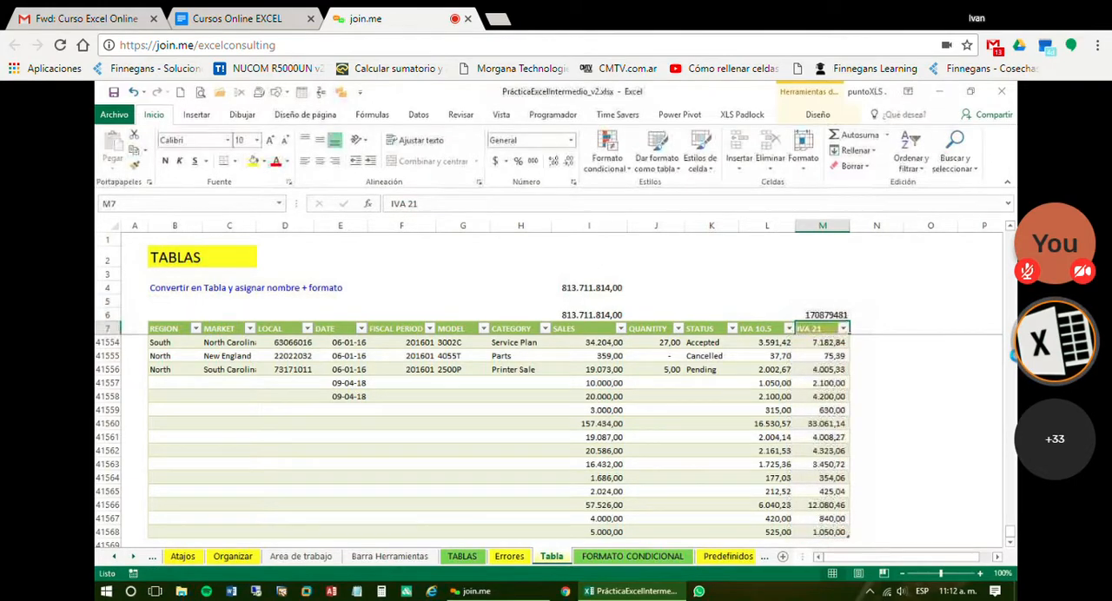
click(806, 314)
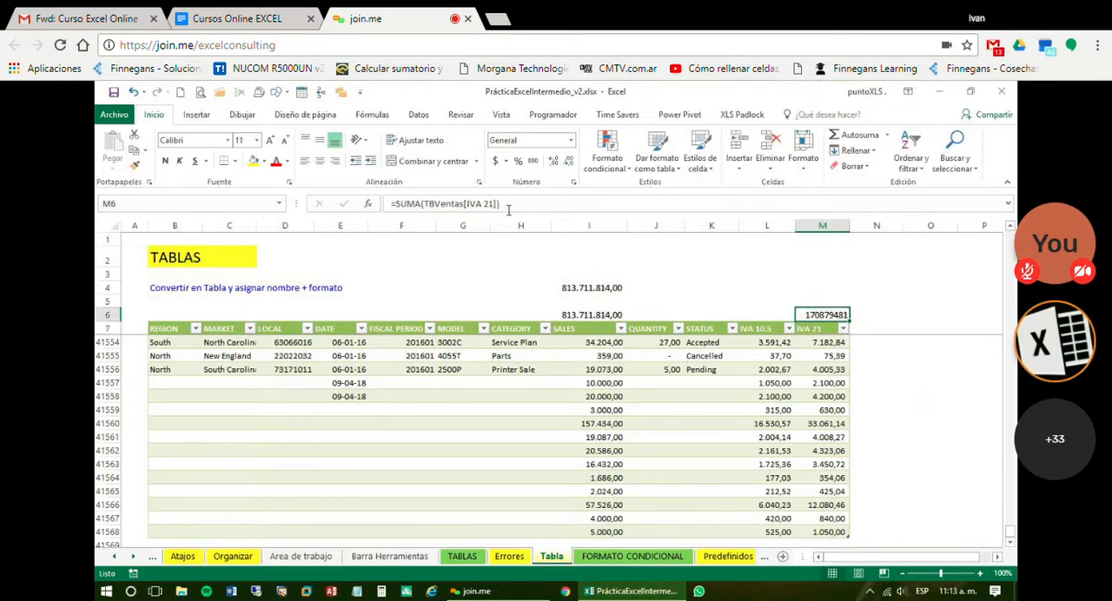
click(532, 161)
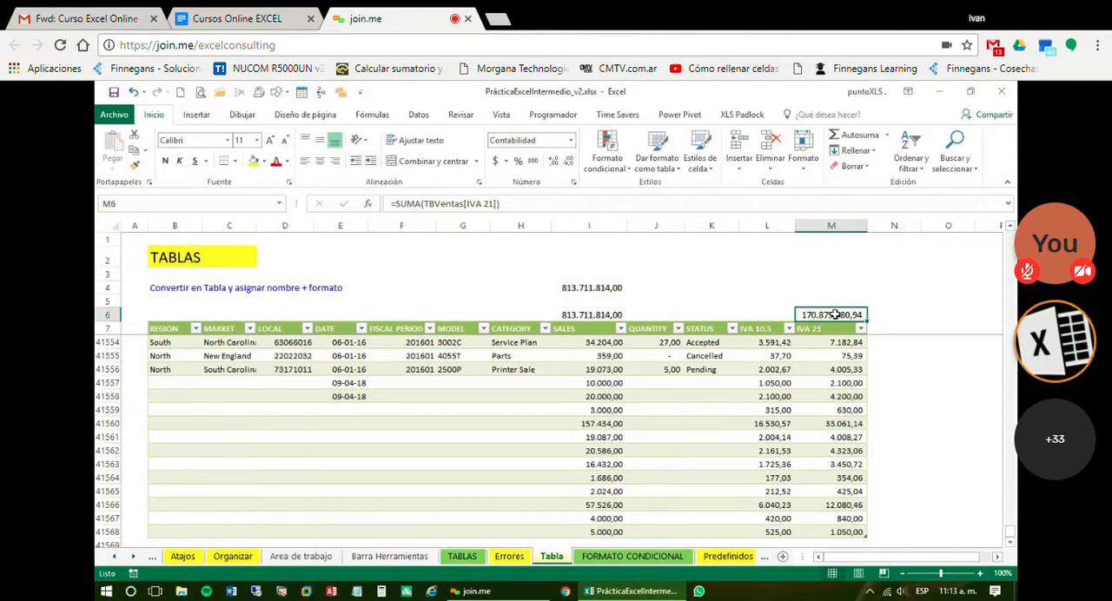
Copy the IVA 21 sum formula from M6 and paste it into L6 above the IVA 10.5 column
click(769, 313)
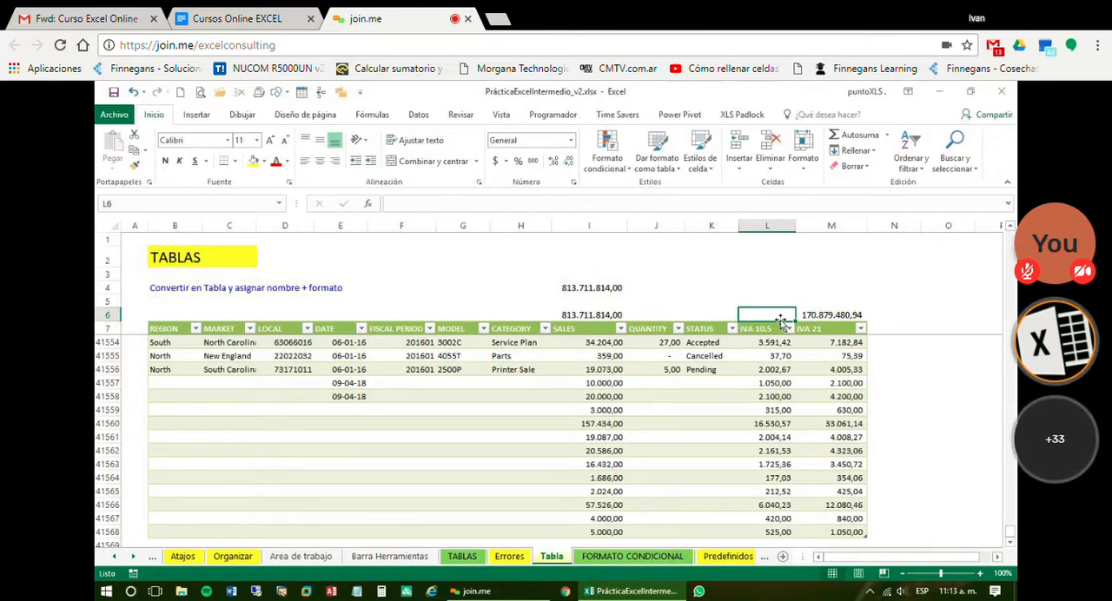
click(820, 316)
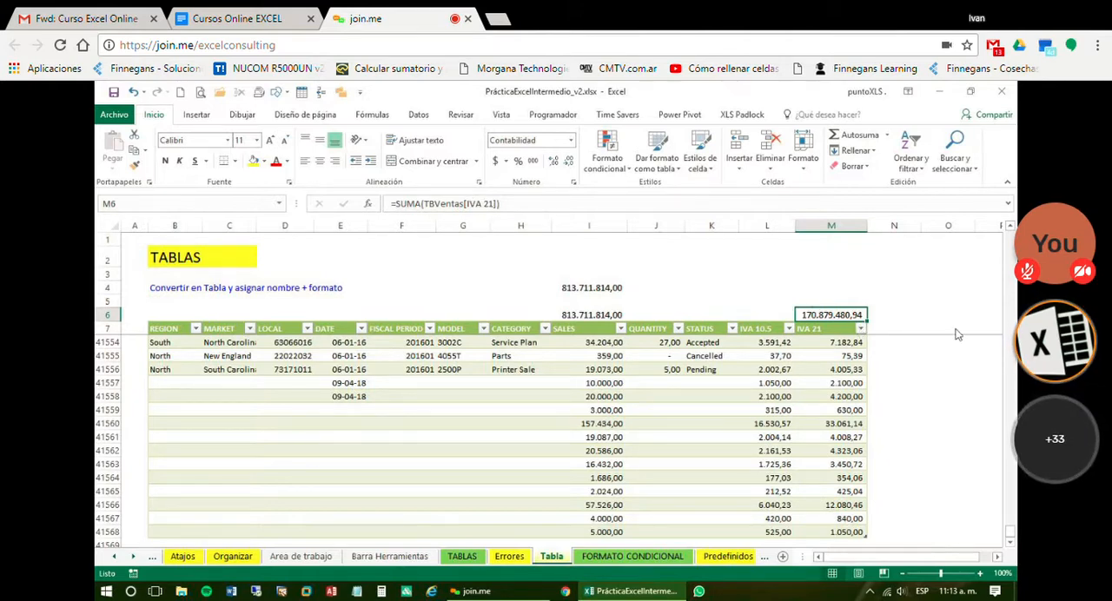
key(ctrl+c)
click(761, 315)
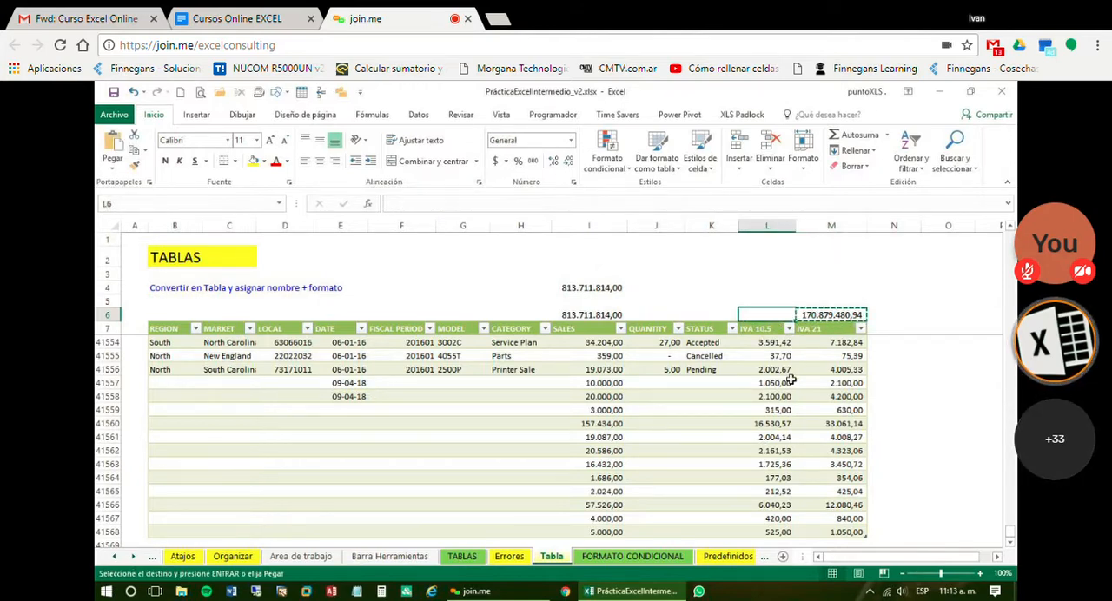
key(ctrl+v)
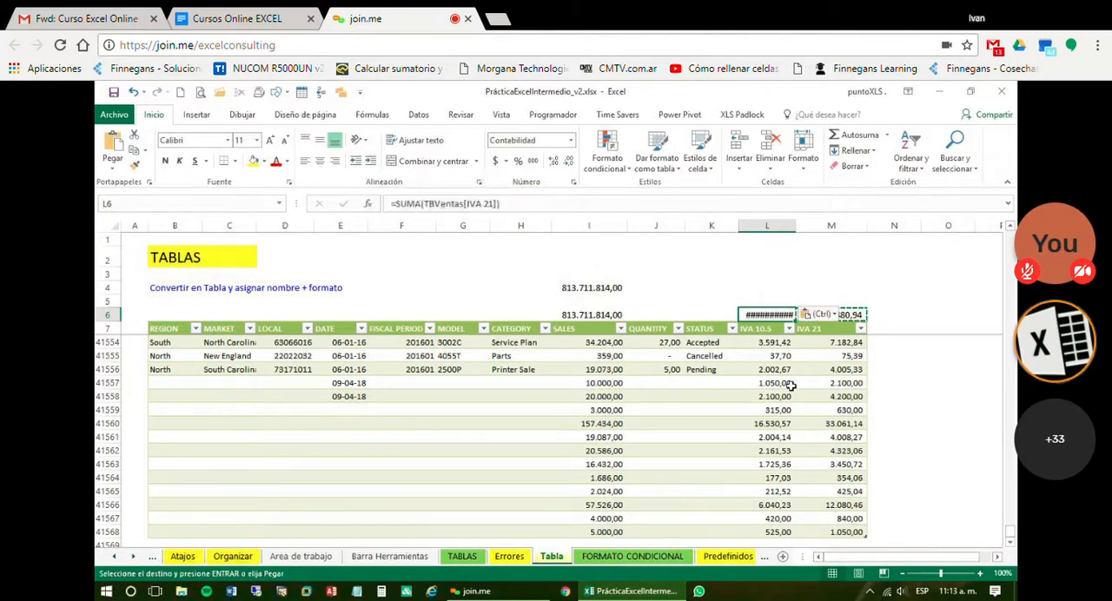
Compare the column references in the L6 and M6 formulas and undo the paste into L6
click(855, 314)
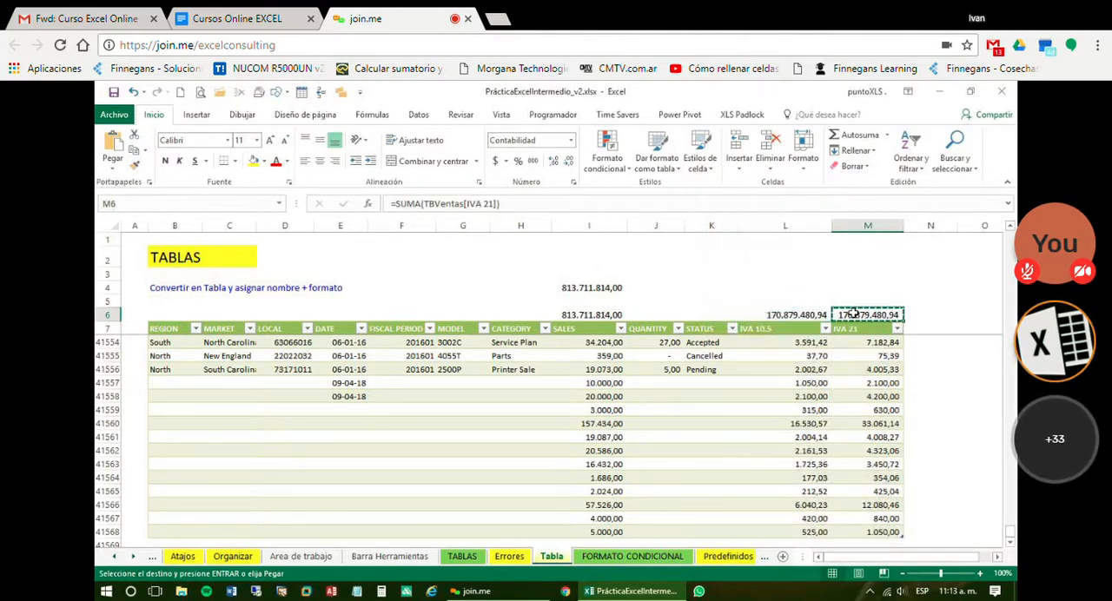
click(805, 314)
click(861, 315)
click(798, 320)
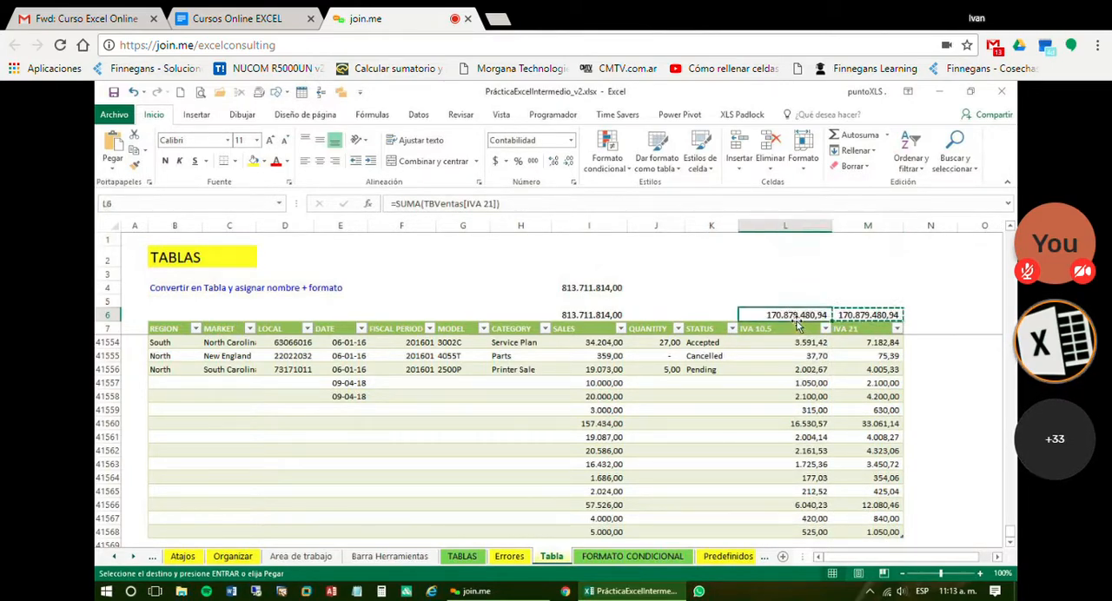
click(854, 318)
click(793, 318)
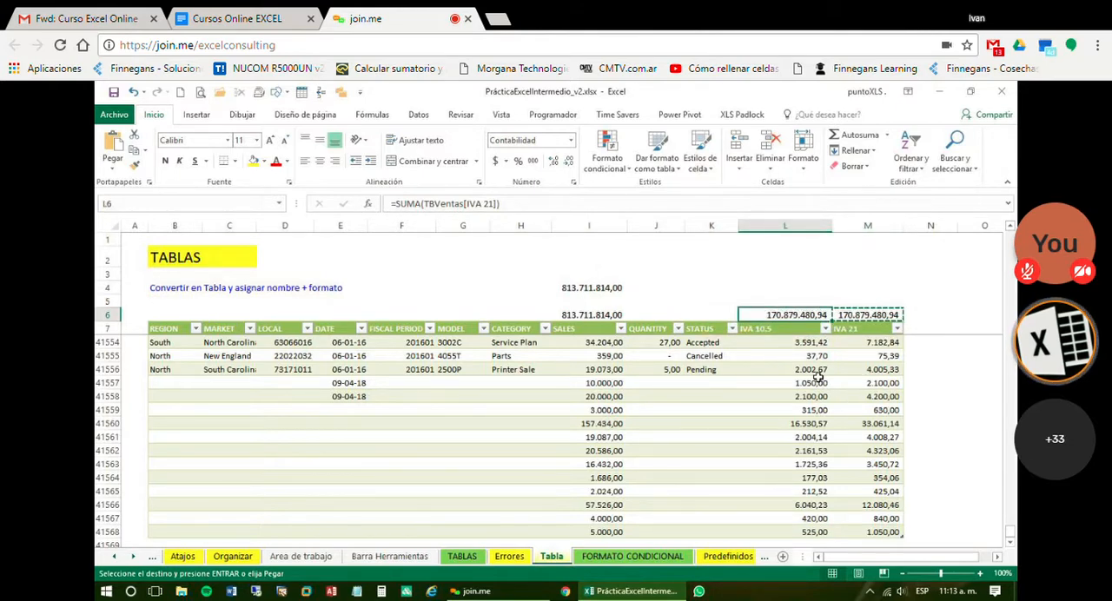
key(ctrl+z)
key(ctrl+z)
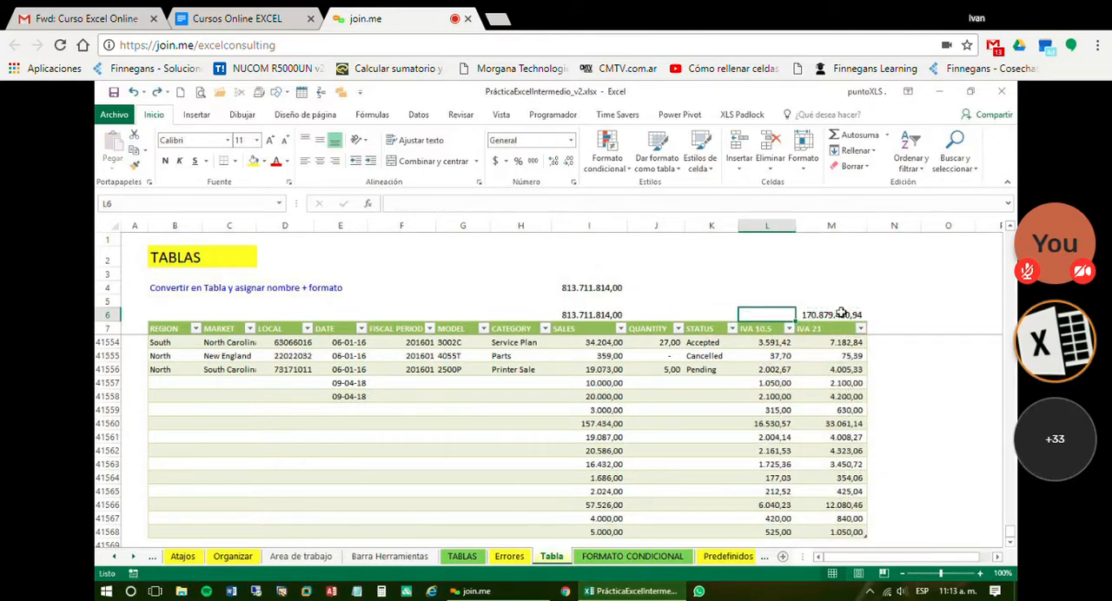
Fill M6's SUMA formula across to L6 and I6's across to J6, checking the column reference in each filled cell
click(841, 314)
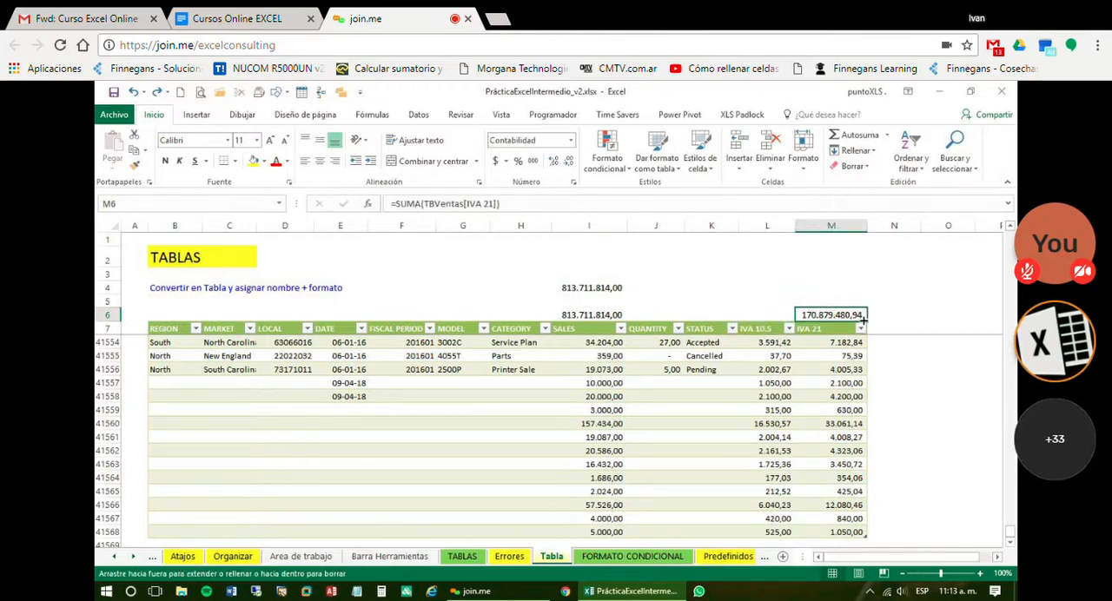
drag(863, 321, 744, 317)
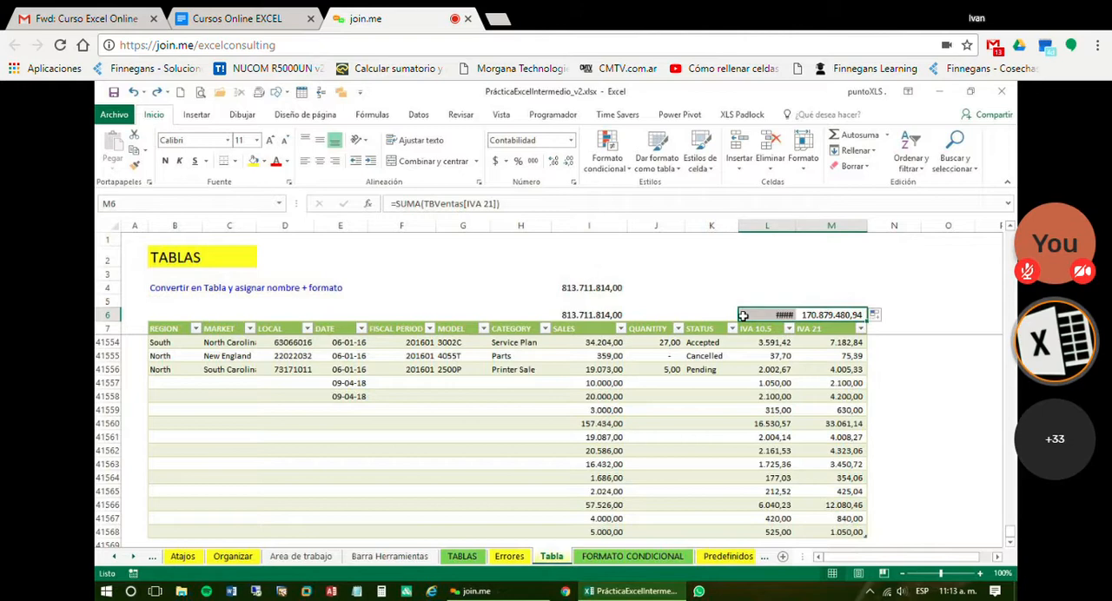
click(782, 315)
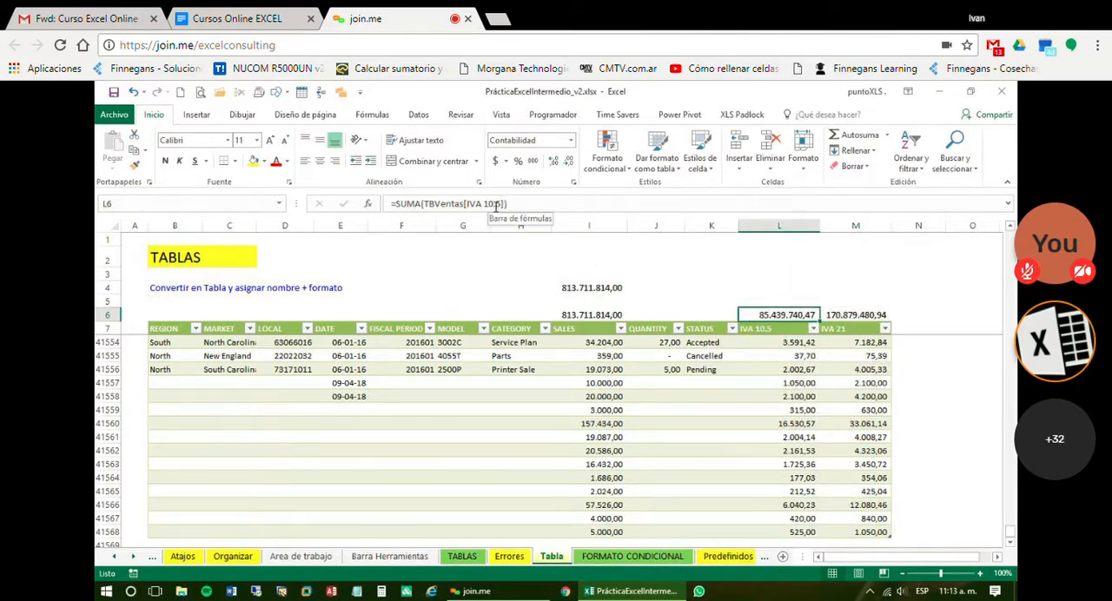
click(594, 317)
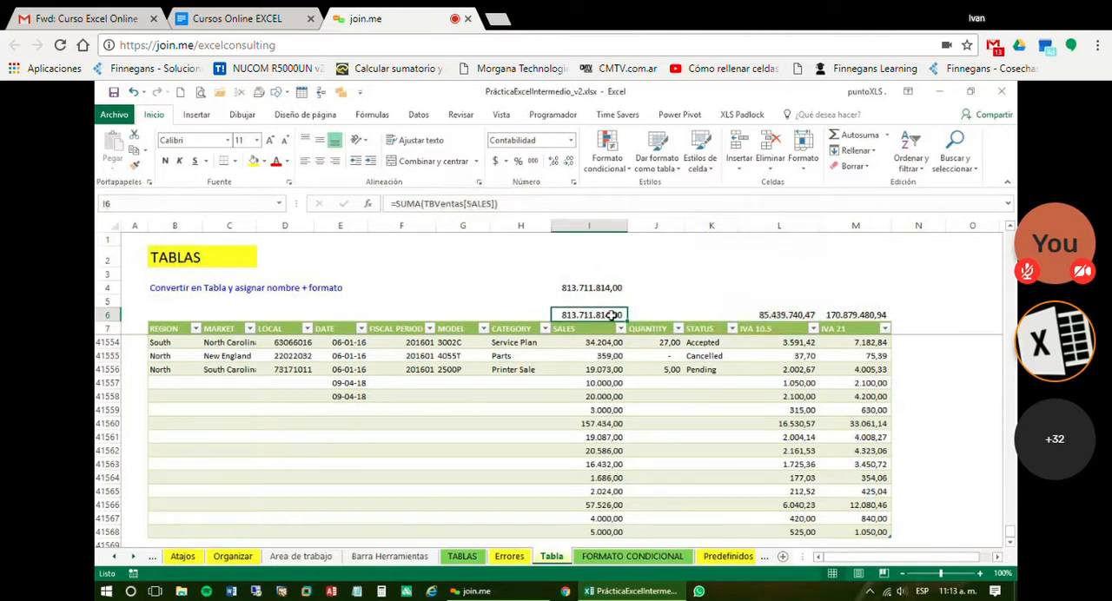
drag(626, 325, 660, 318)
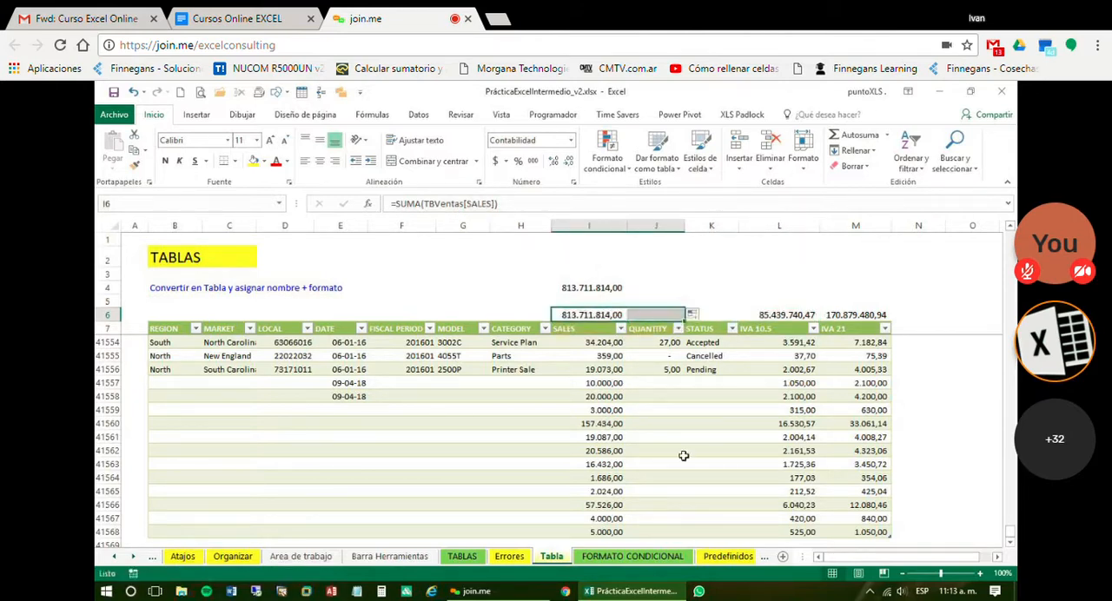
click(660, 315)
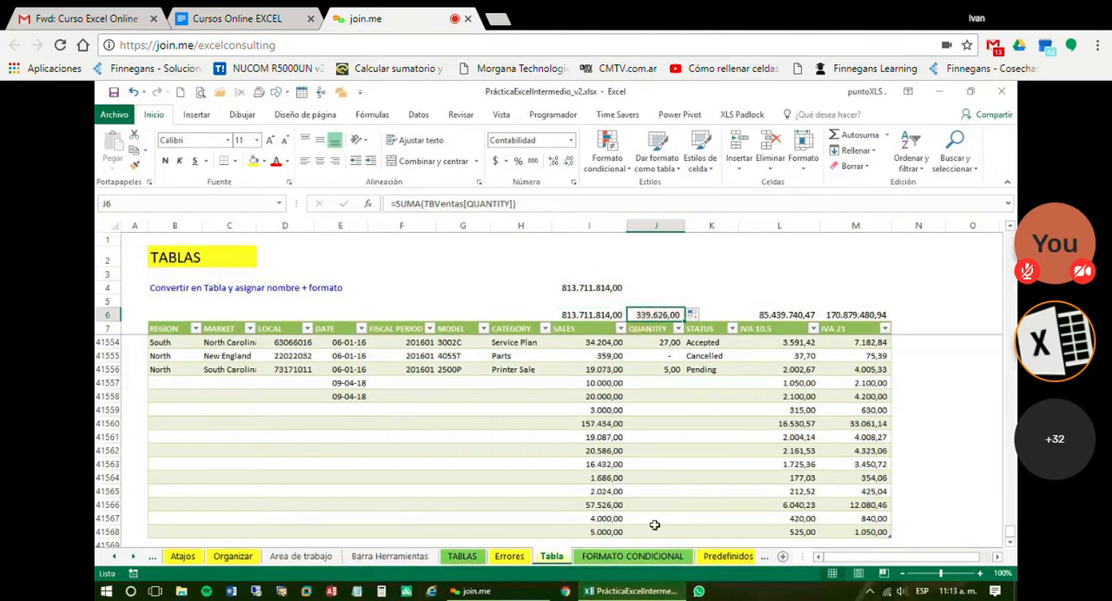
Clear the extra total formulas from J6:M6 and return to the SALES total in I6
click(768, 316)
drag(818, 315, 832, 314)
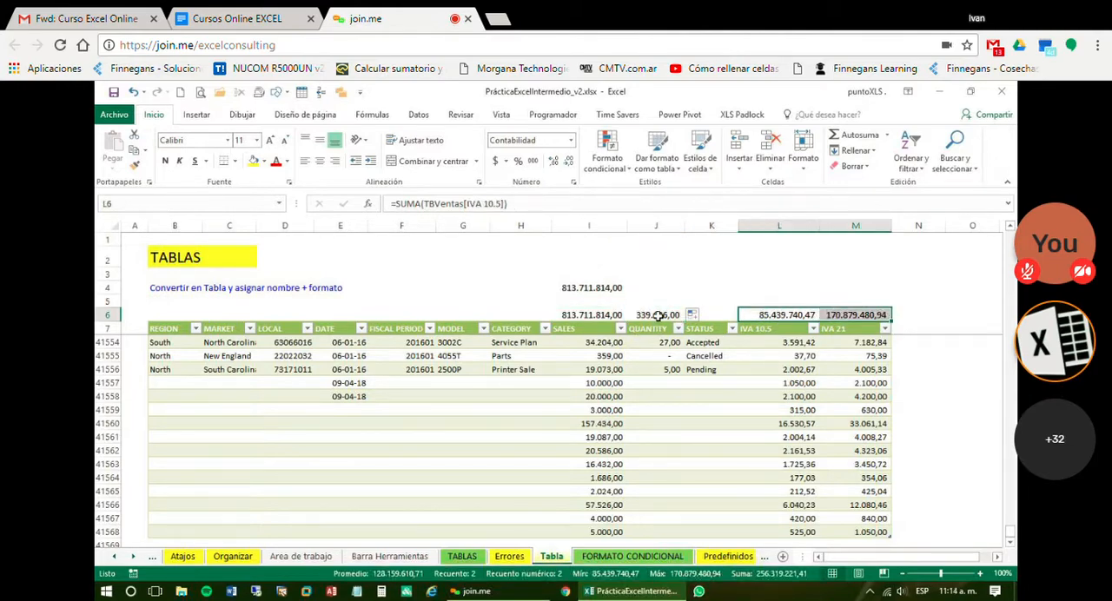
drag(657, 317, 846, 319)
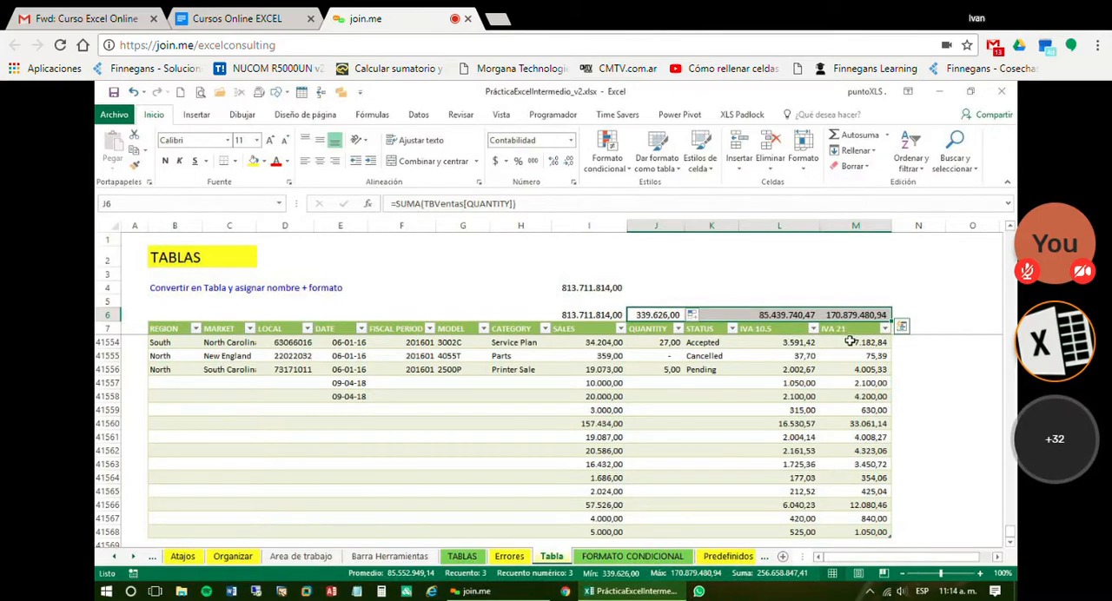
key(Delete)
click(602, 313)
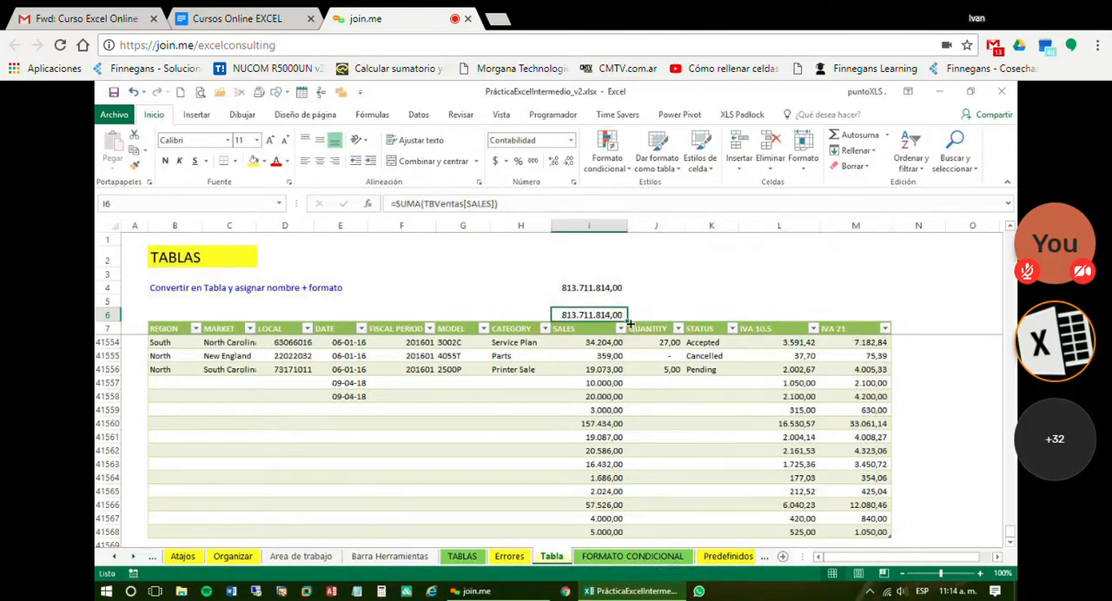
Fill the SALES sum formula from I6 across to M6 and clear the STATUS total in K6
drag(627, 316, 864, 319)
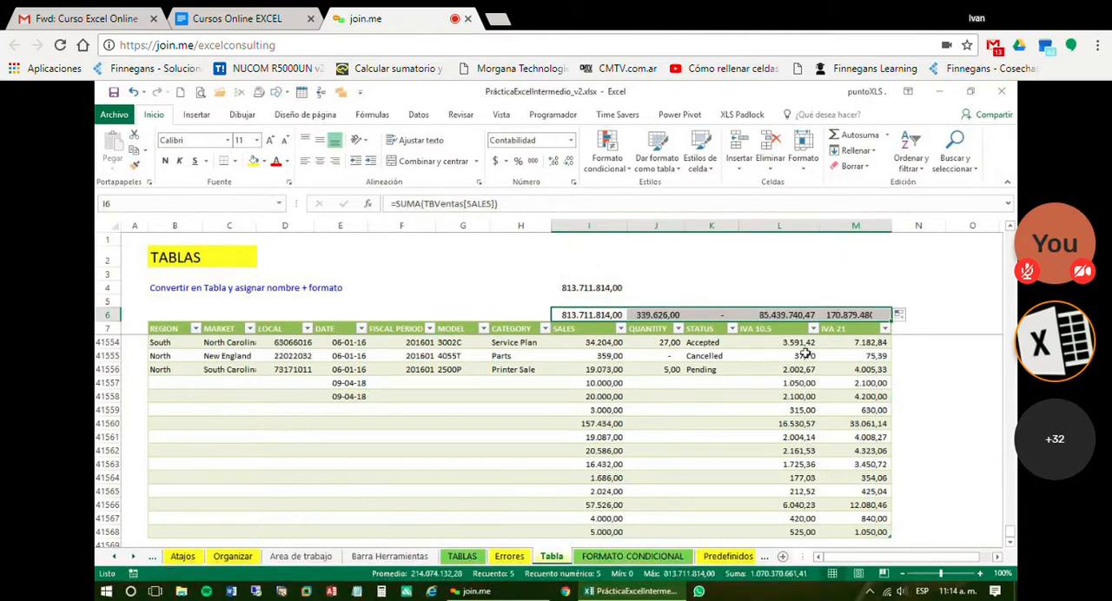
click(717, 318)
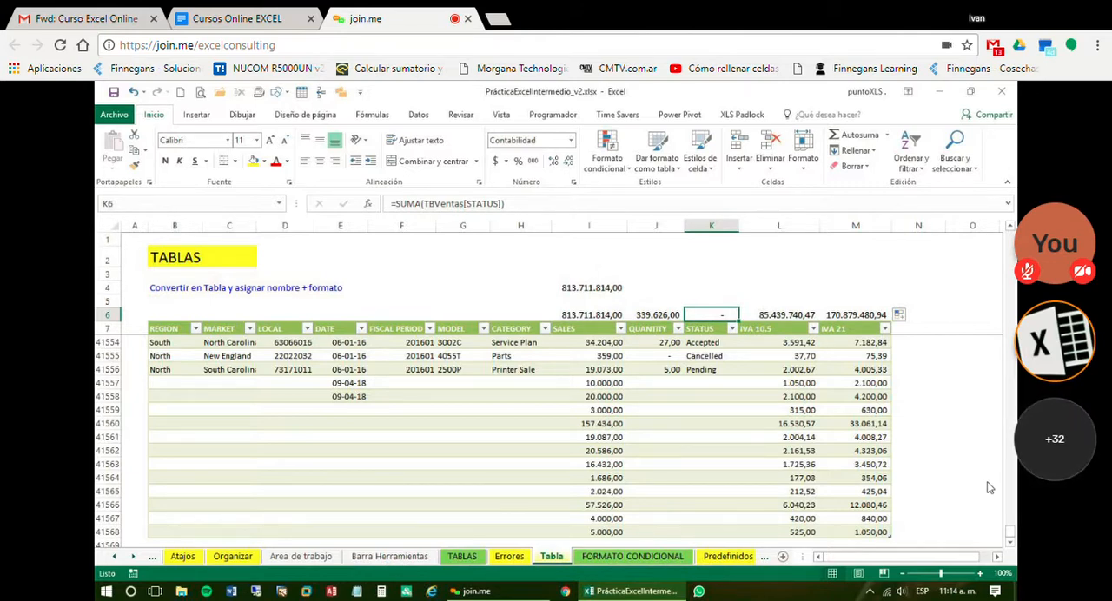
key(Delete)
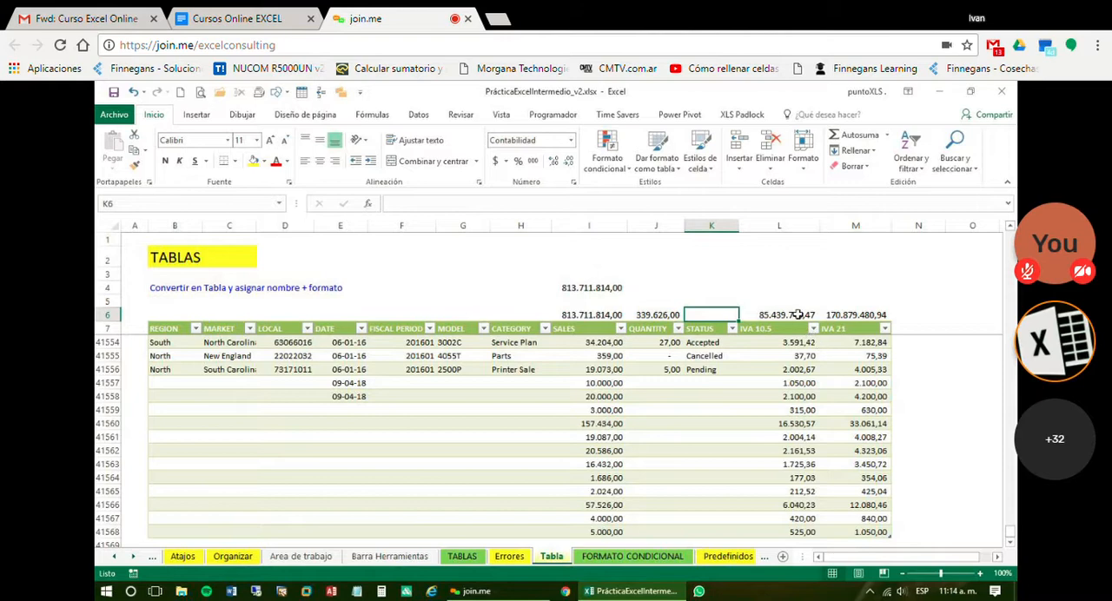
Clear the filled totals from J6:M6 and return to the SALES total in I6
click(797, 317)
drag(658, 315, 872, 311)
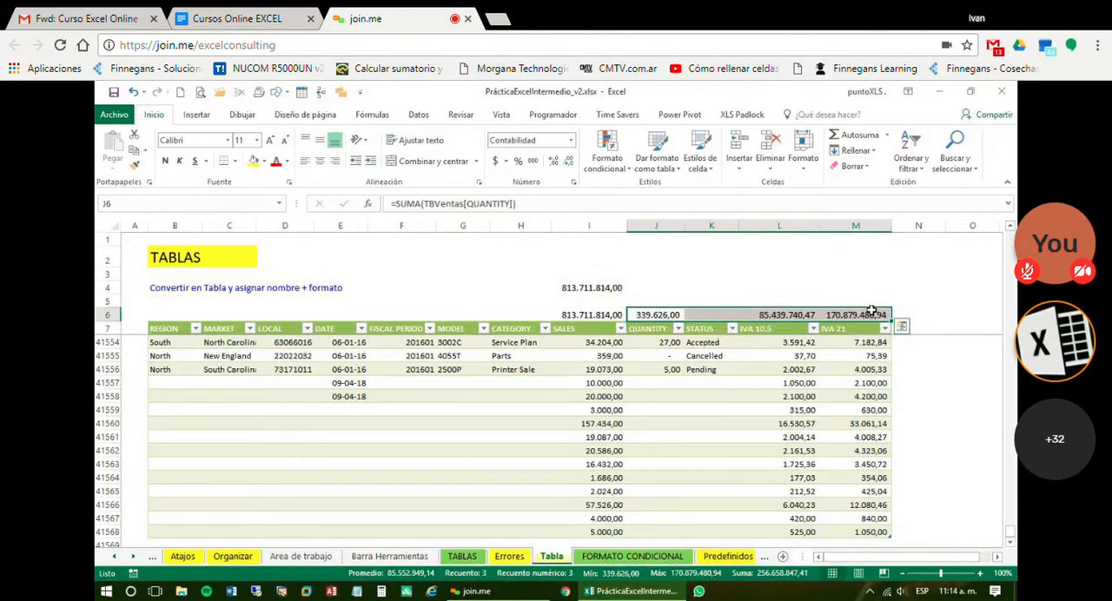
click(608, 311)
drag(810, 314, 849, 315)
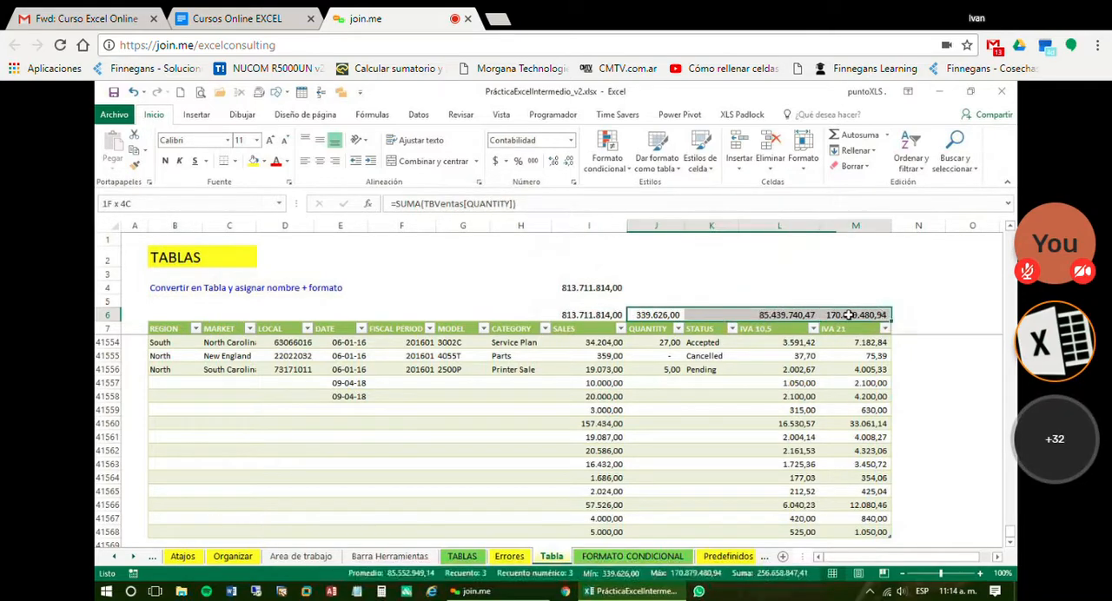
click(600, 315)
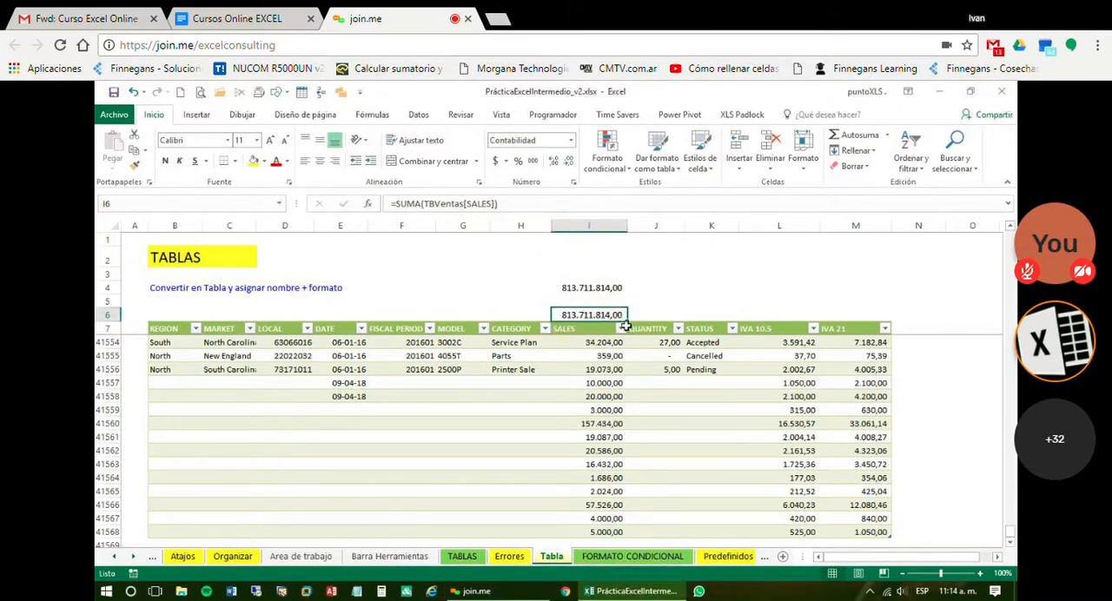
Bold the SALES total in I6, fill it across to M6, and clear the STATUS total in K6
click(165, 161)
drag(627, 321, 866, 316)
click(720, 316)
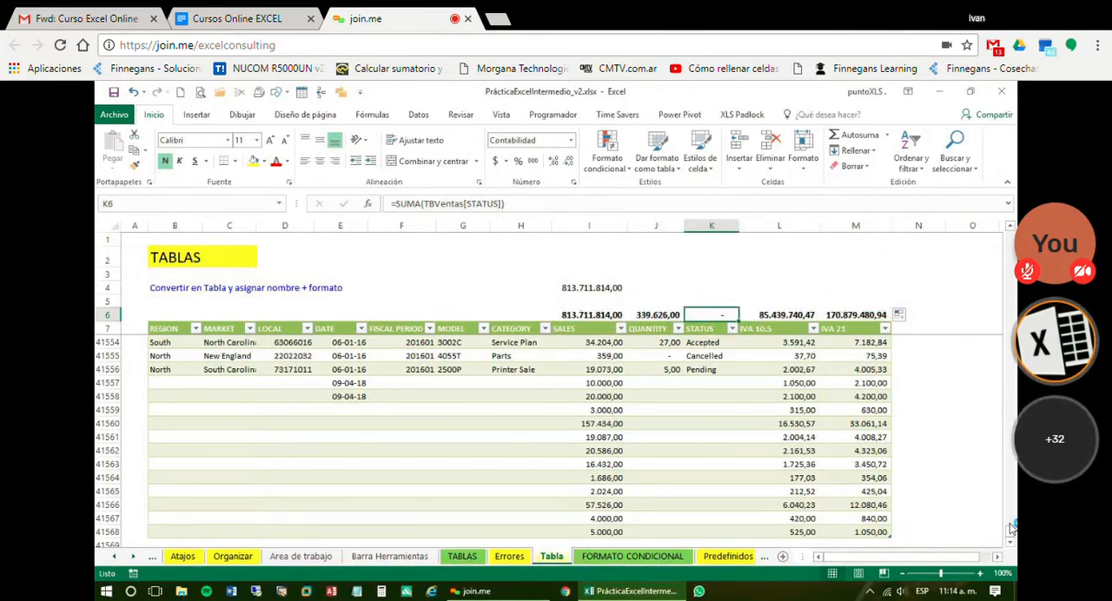
click(569, 315)
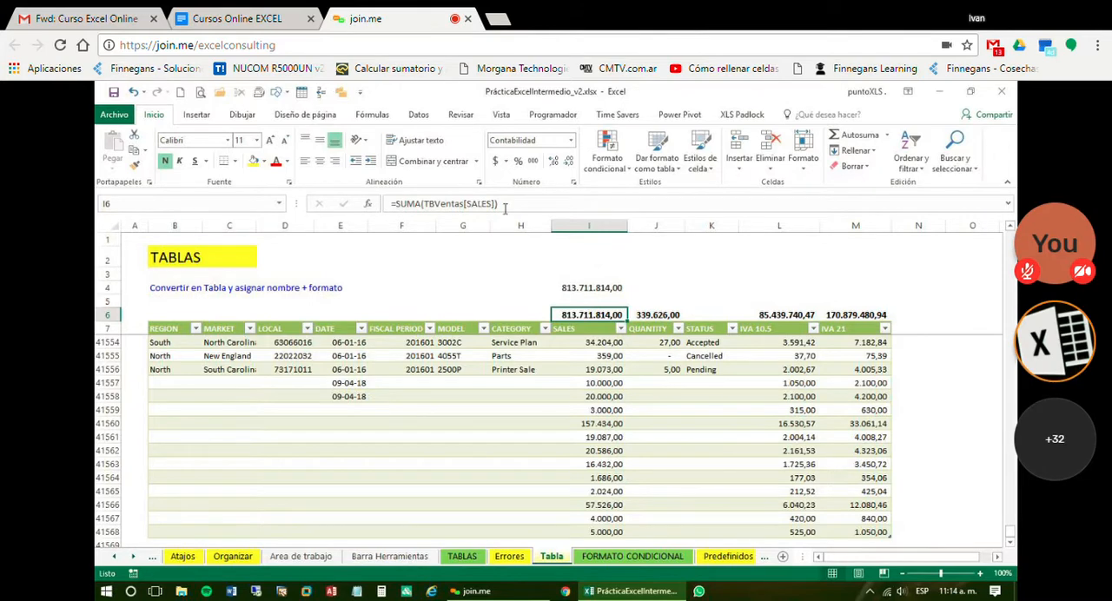
Fill the I6 total into J6 again at 120% zoom, check its column reference, and restore the zoom to 100%
click(980, 573)
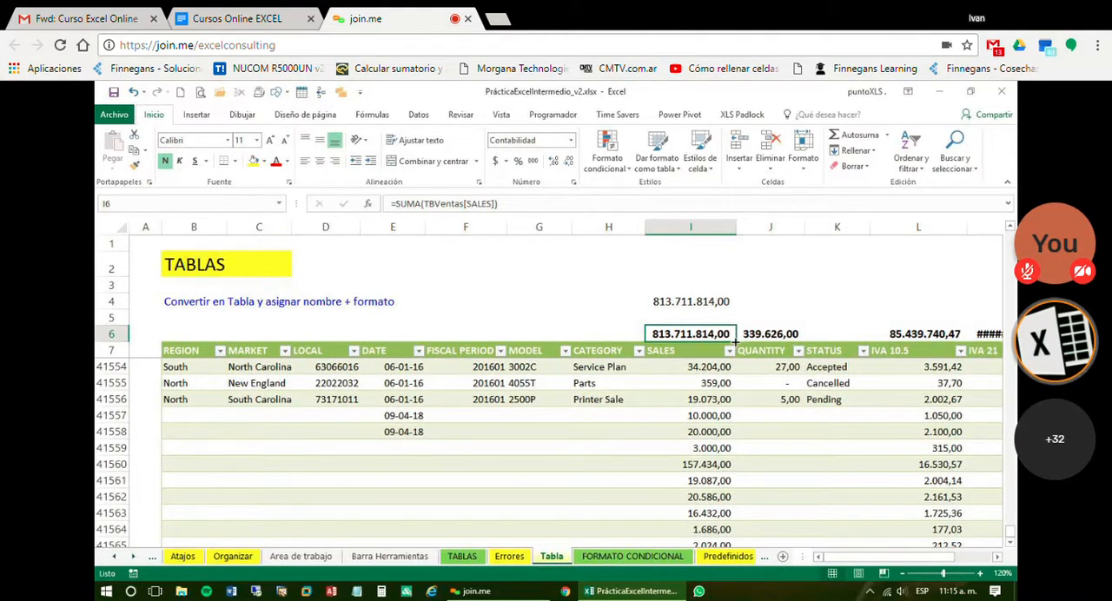
drag(735, 340, 835, 340)
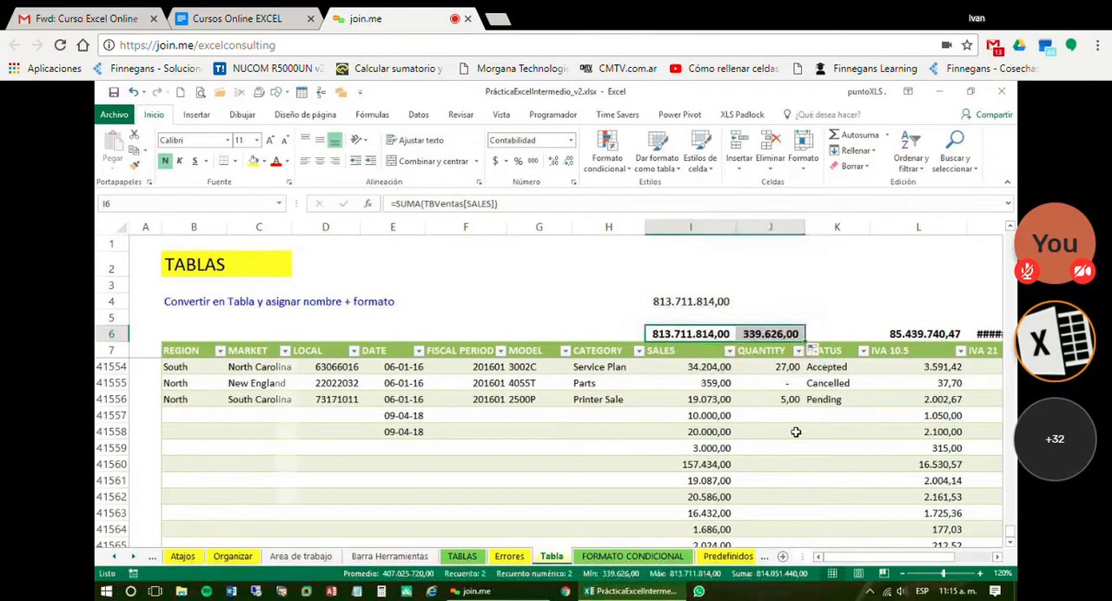
click(754, 334)
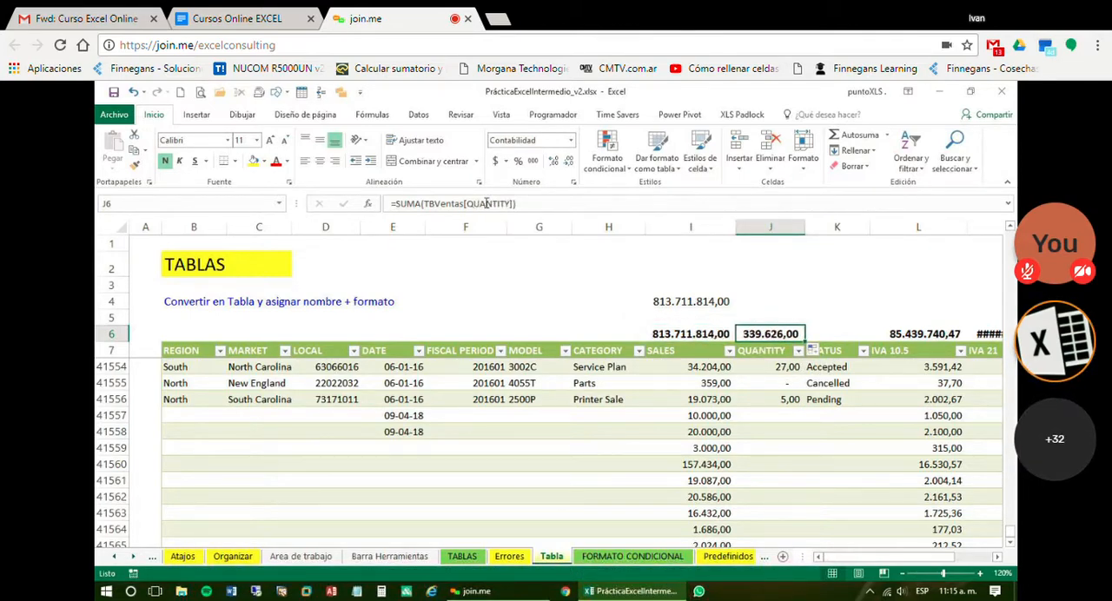
click(900, 576)
click(901, 576)
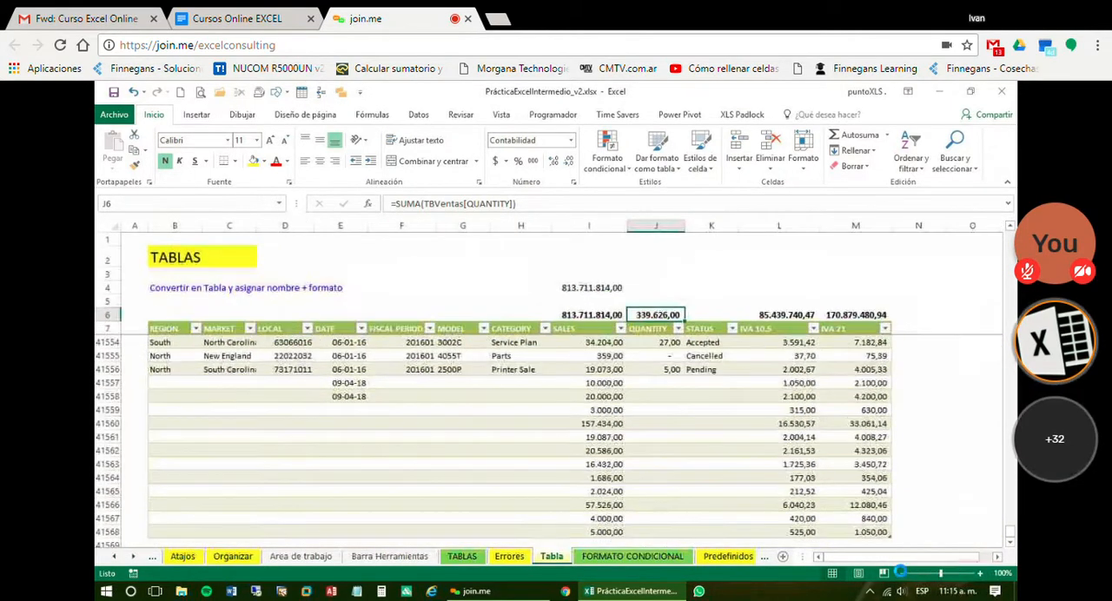
click(901, 576)
click(981, 575)
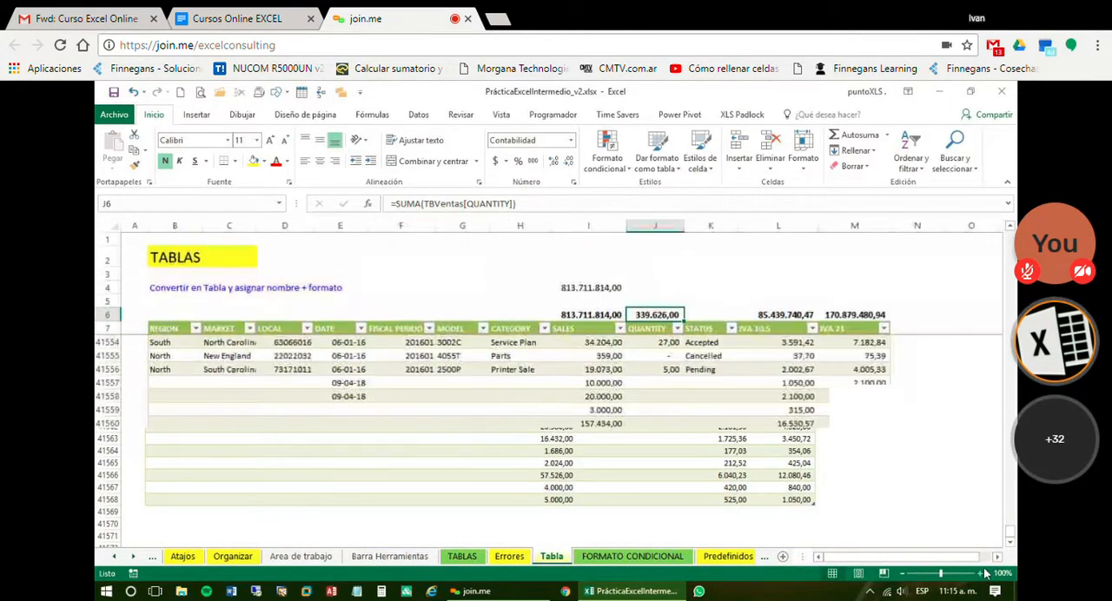
click(660, 276)
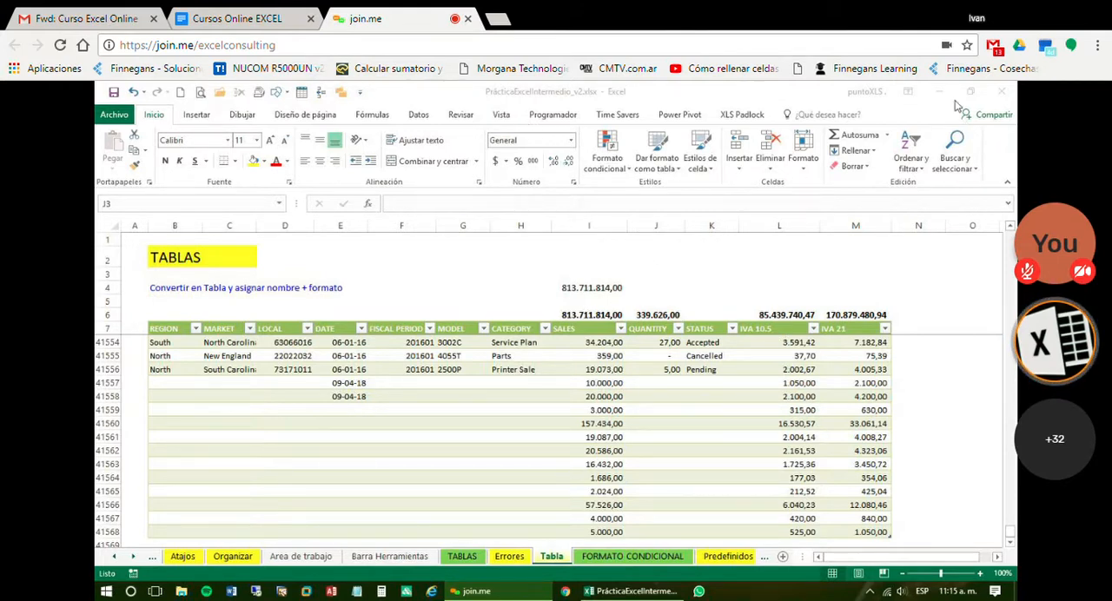
Look over the table design options and style gallery for the TBVentas table
click(512, 394)
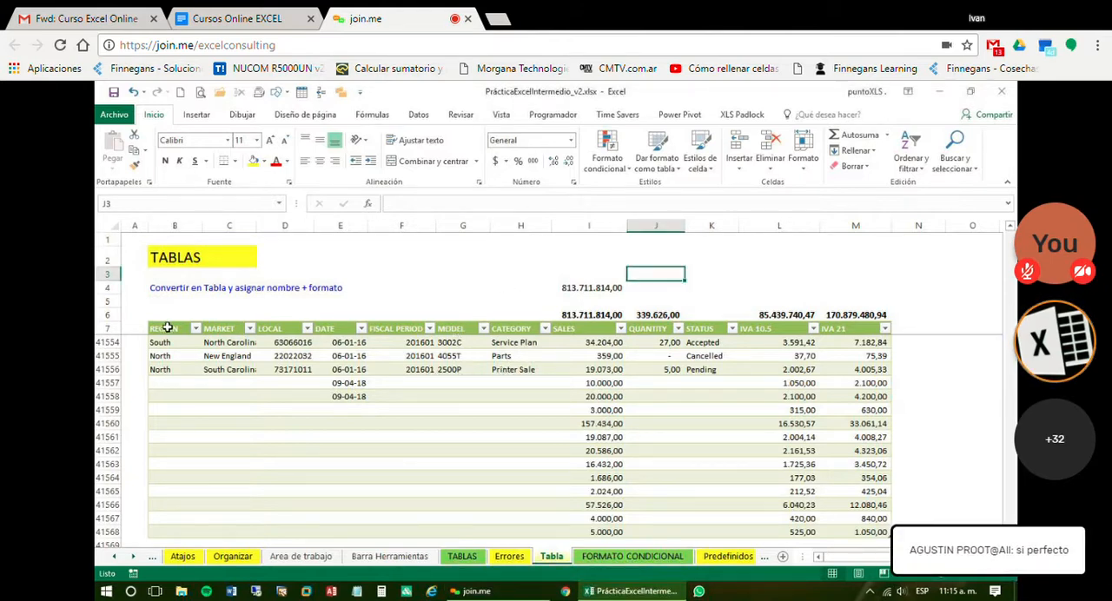
click(285, 396)
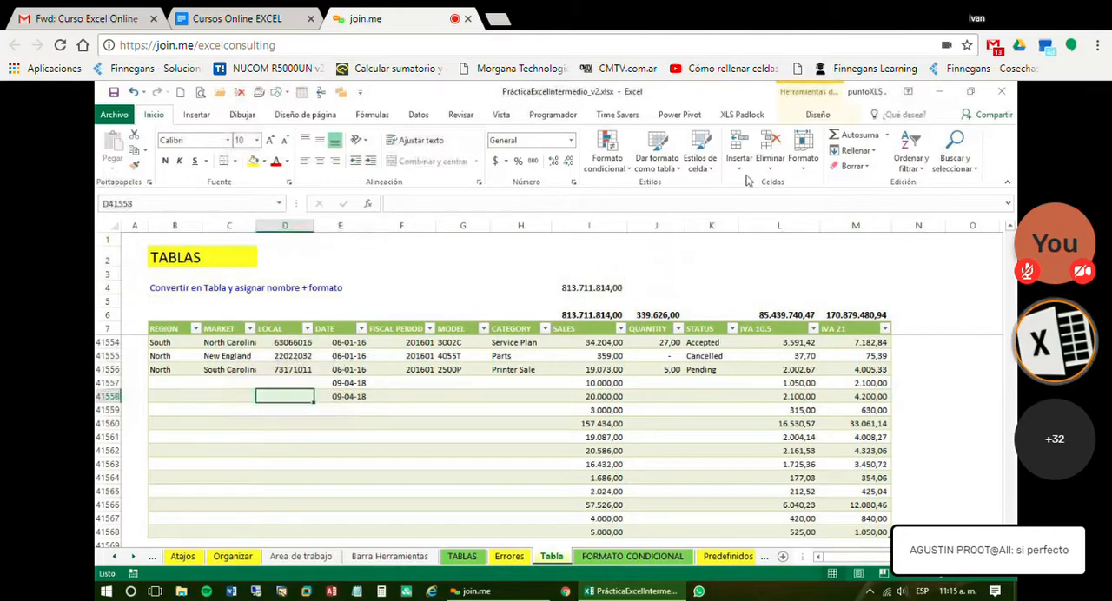
click(816, 115)
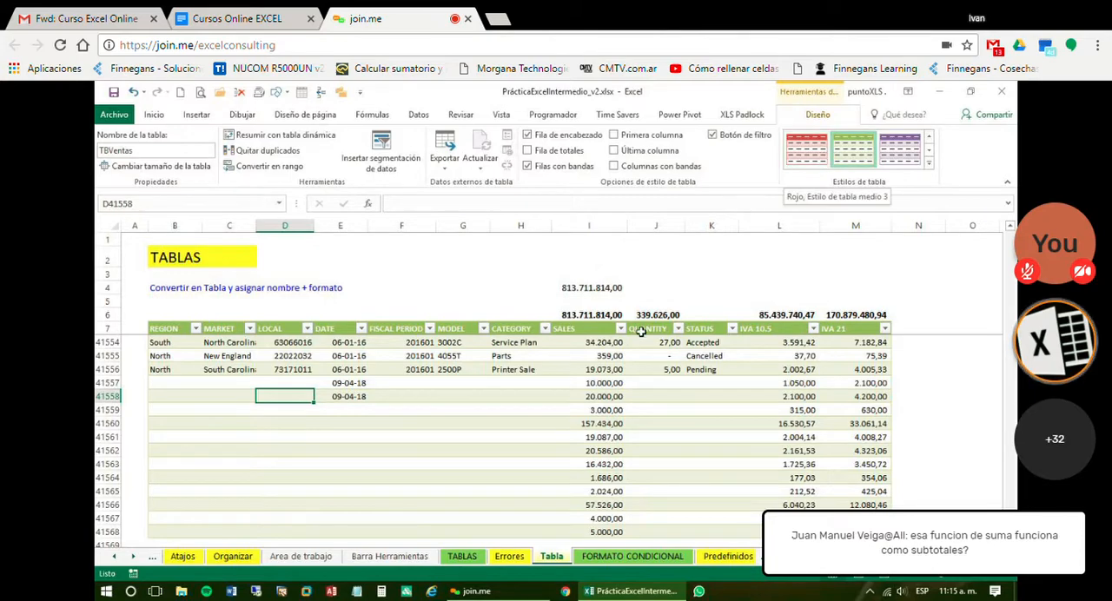
click(358, 425)
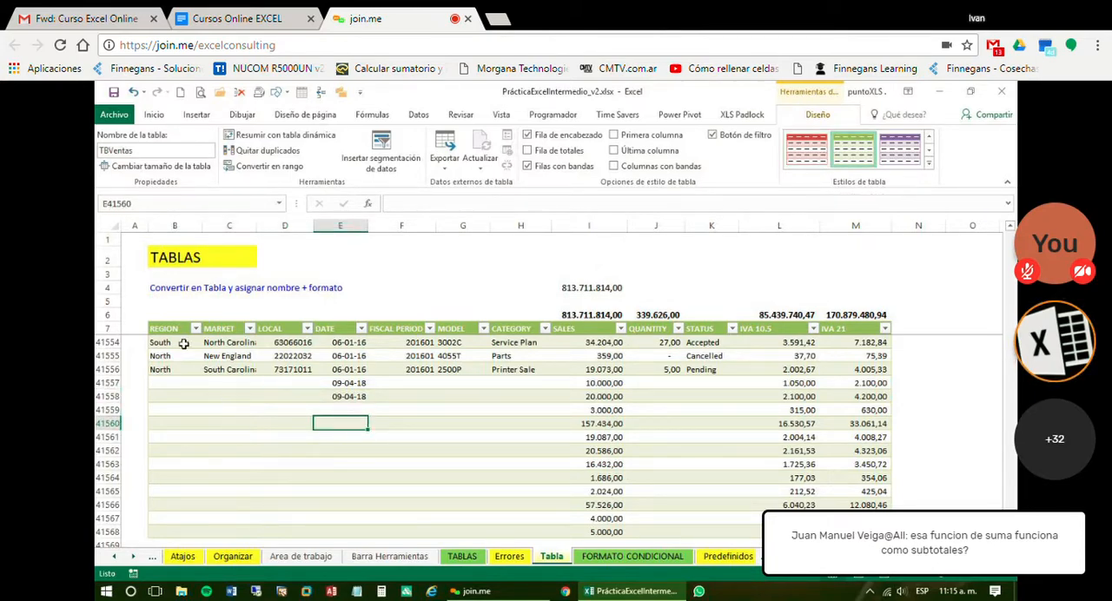
Shade the entire TBVentas header row dark red
click(168, 321)
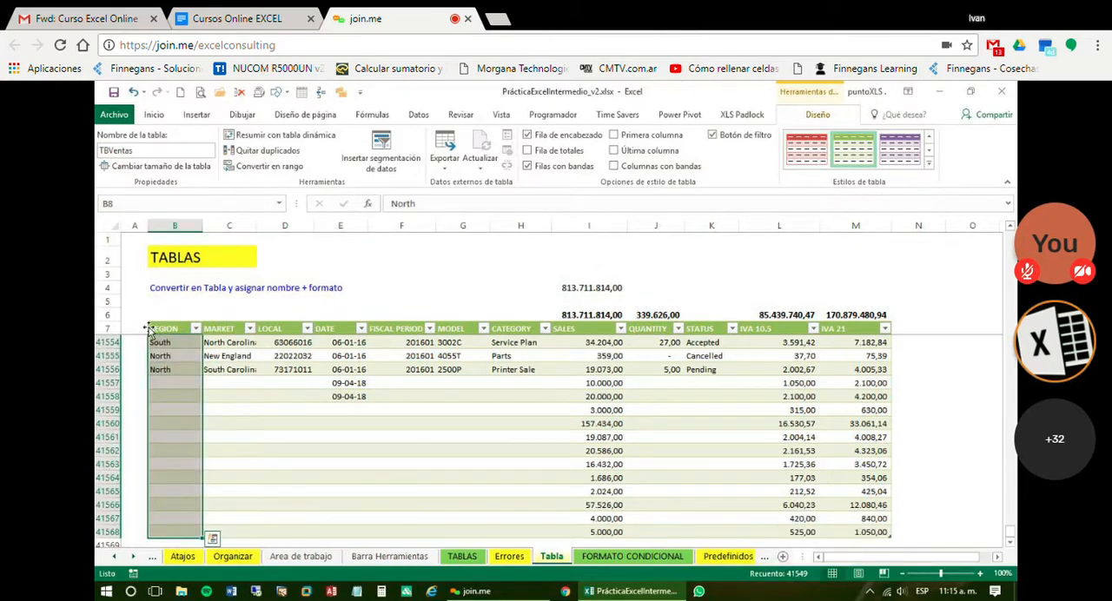
click(149, 328)
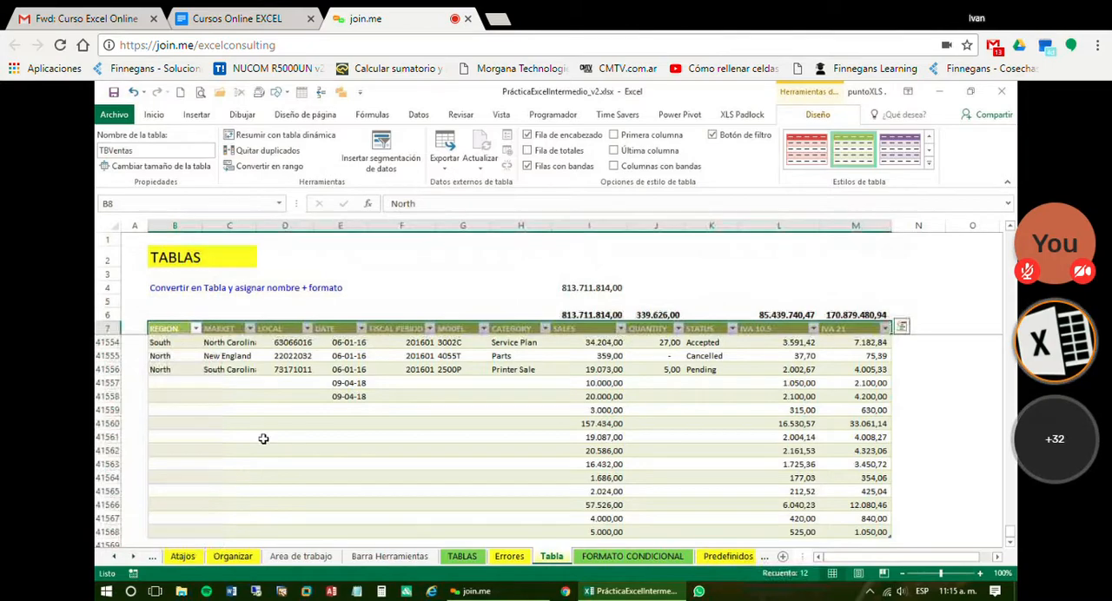
click(153, 115)
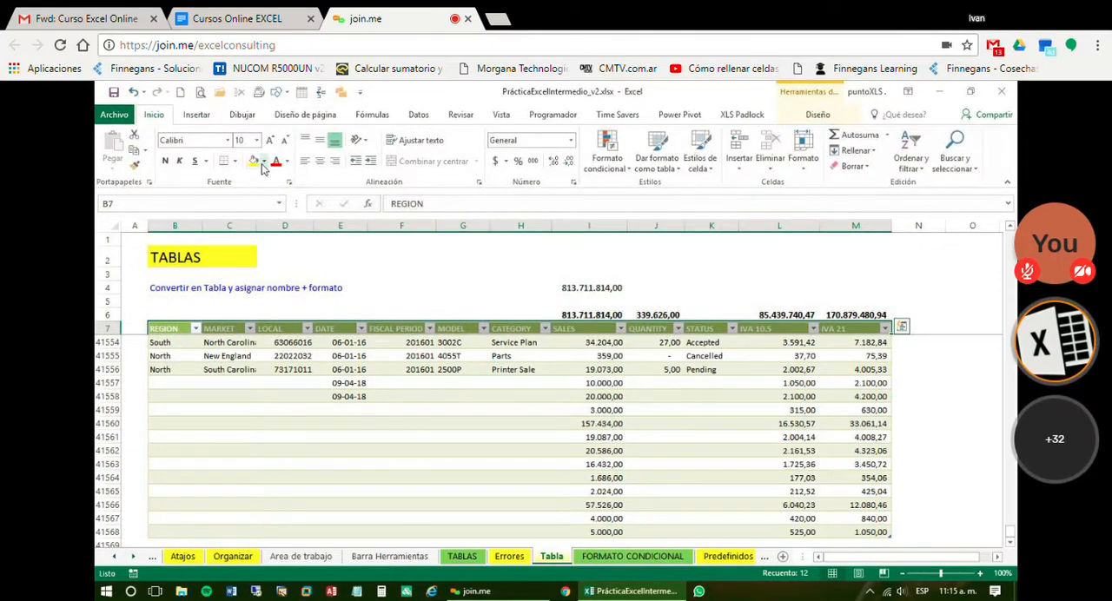
click(263, 162)
click(449, 455)
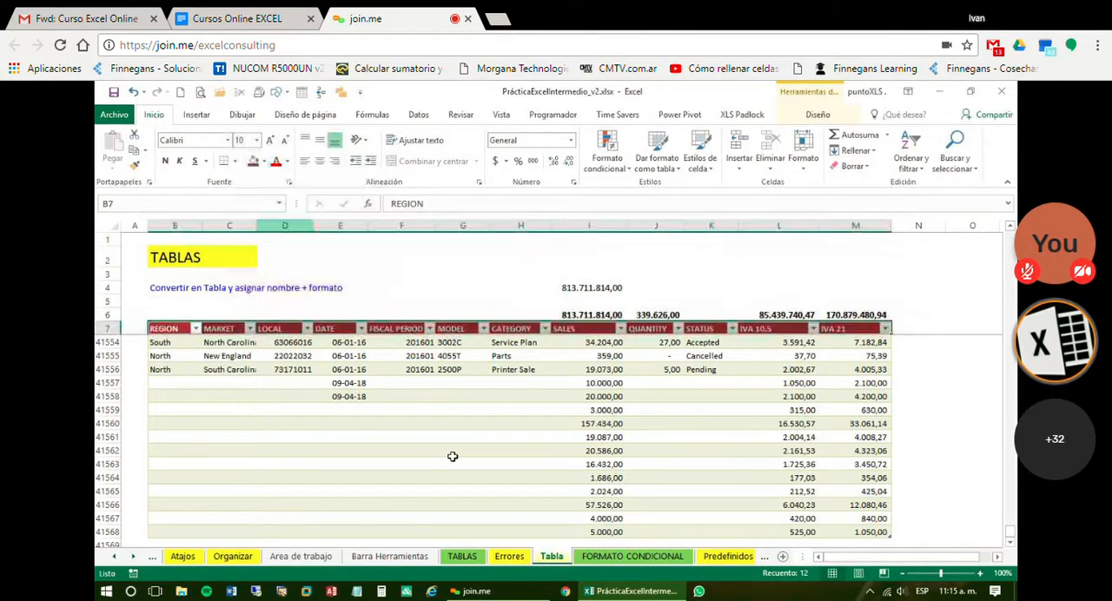
click(455, 461)
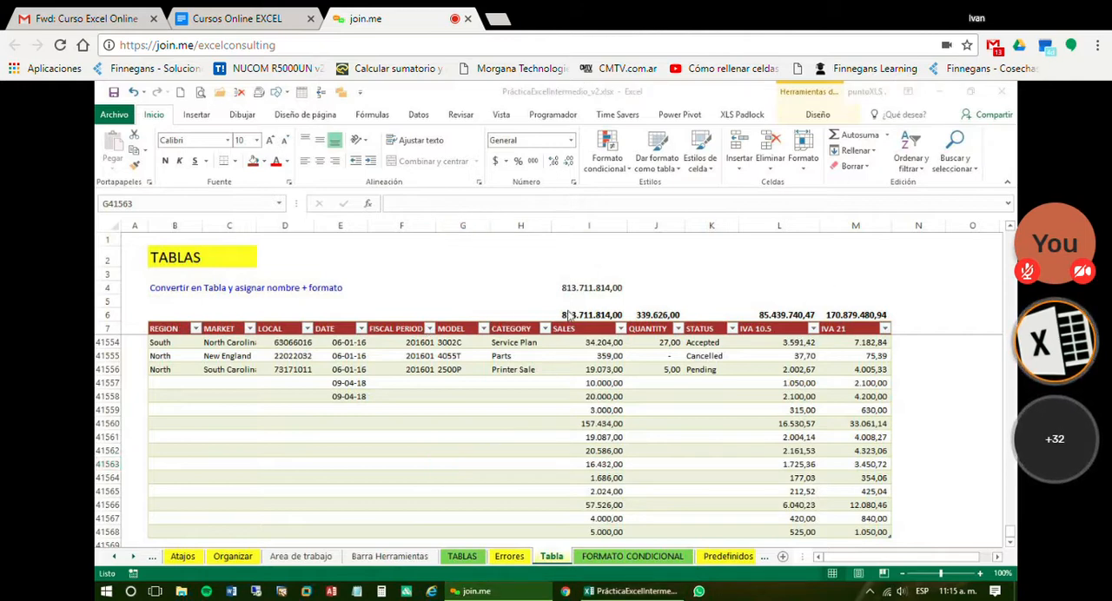
Examine the SUMA formula of the SALES total in I6
click(613, 319)
click(613, 319)
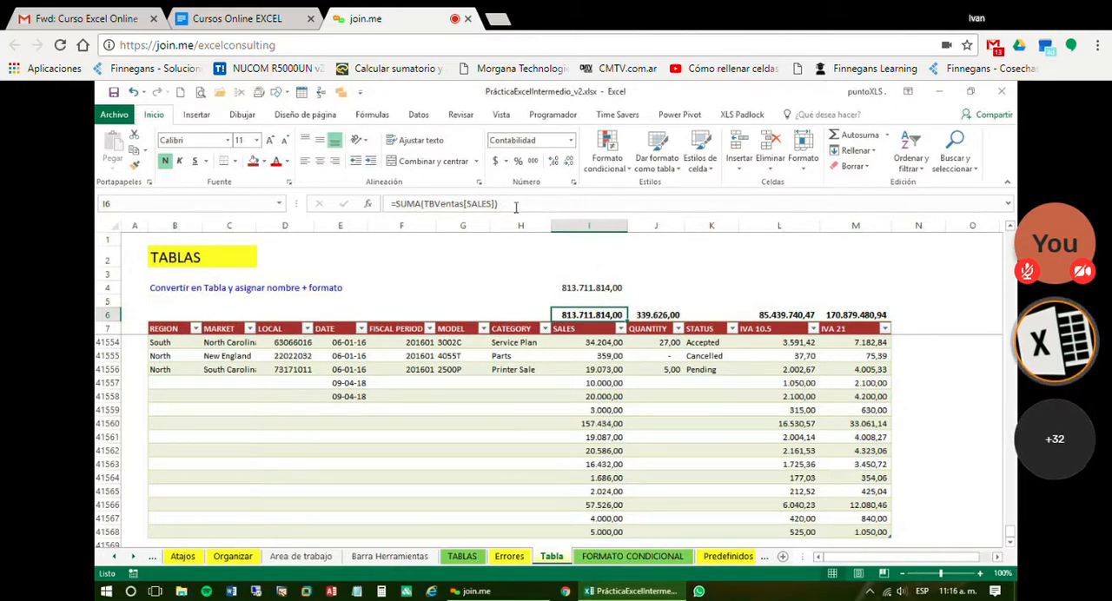
click(422, 204)
key(Escape)
Break off the formula entry started in I5 and clear the SALES total from I4
click(591, 300)
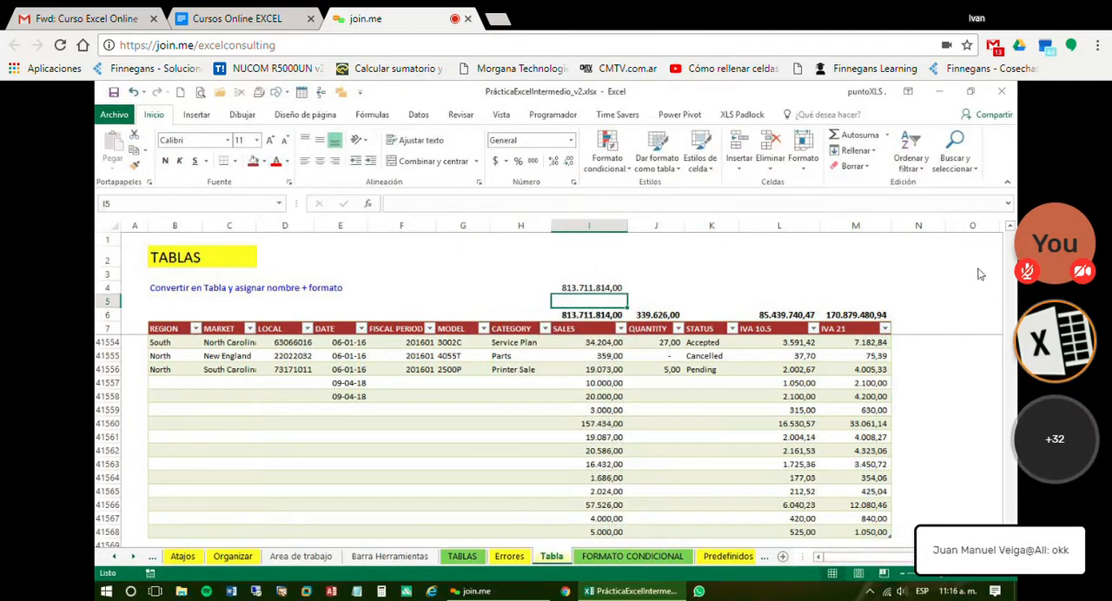
text(=S)
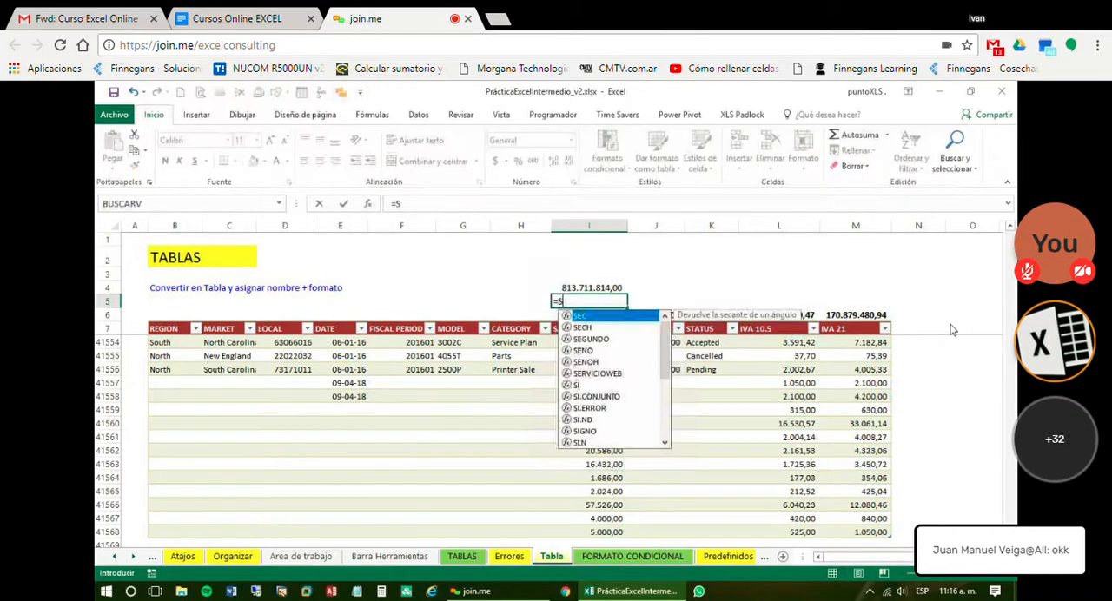
key(Escape)
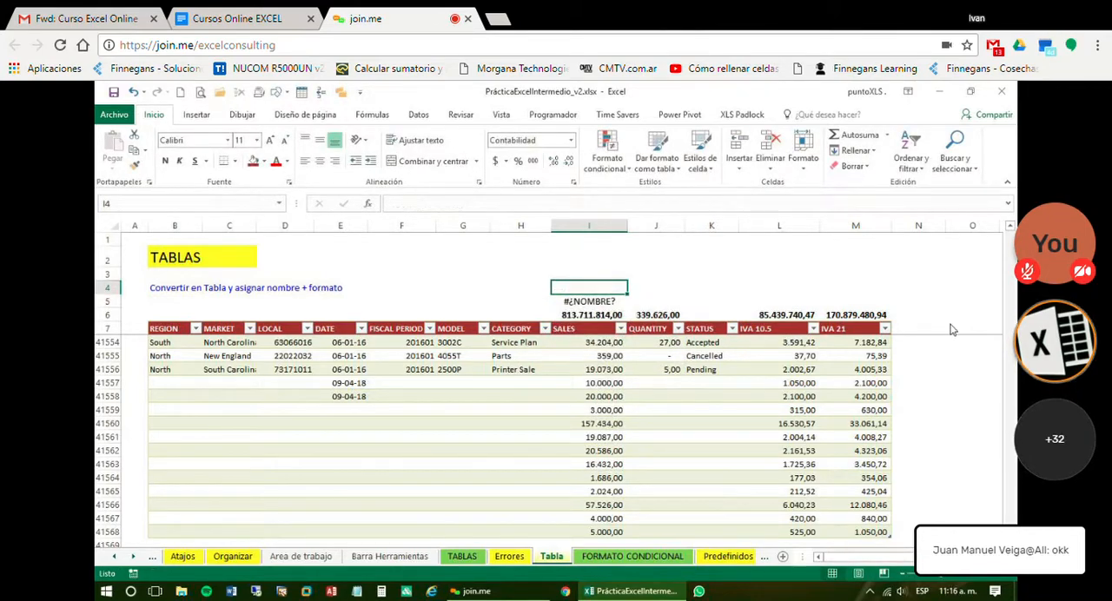
Begin a SUBTOTALES formula in I5 using function 9 - SUMA
text(=SUB)
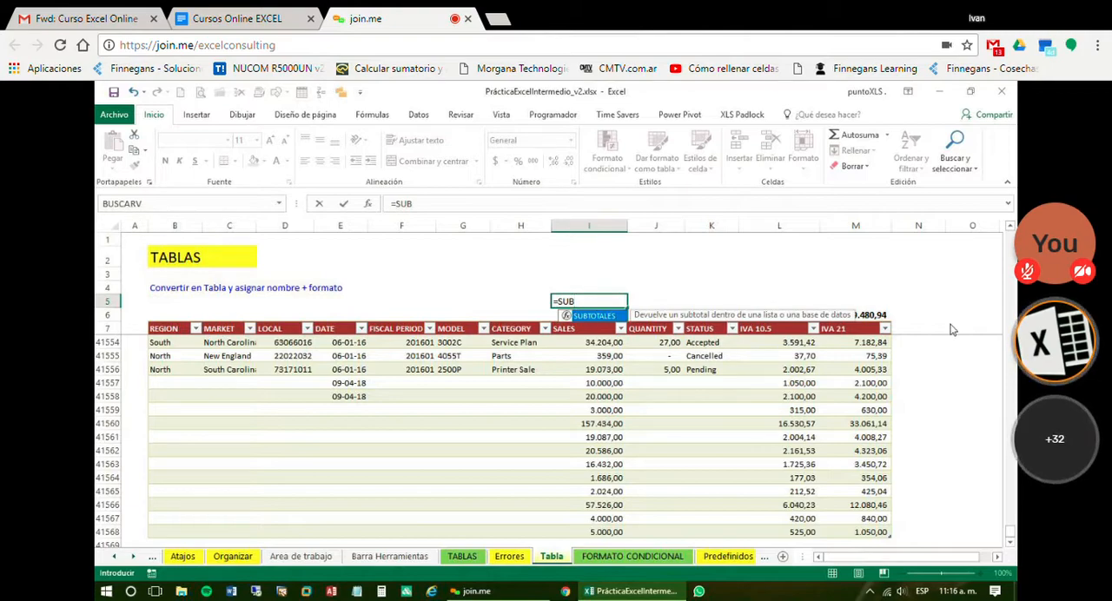
key(Tab)
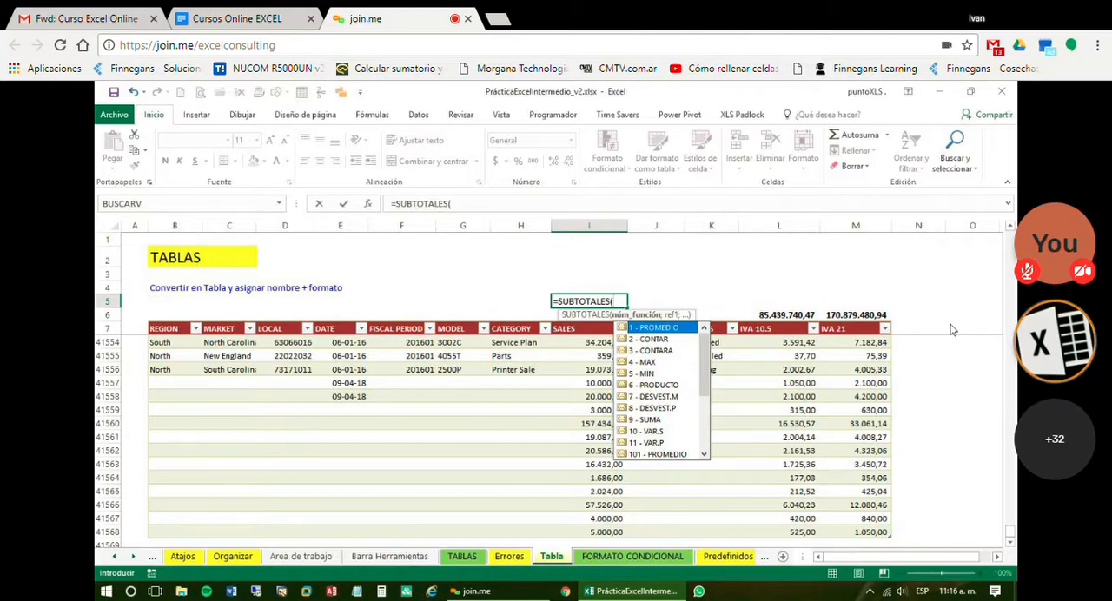
key(Down)
key(Down)
key(Down)
key(Down)
key(Down)
key(Down)
key(Down)
key(Down)
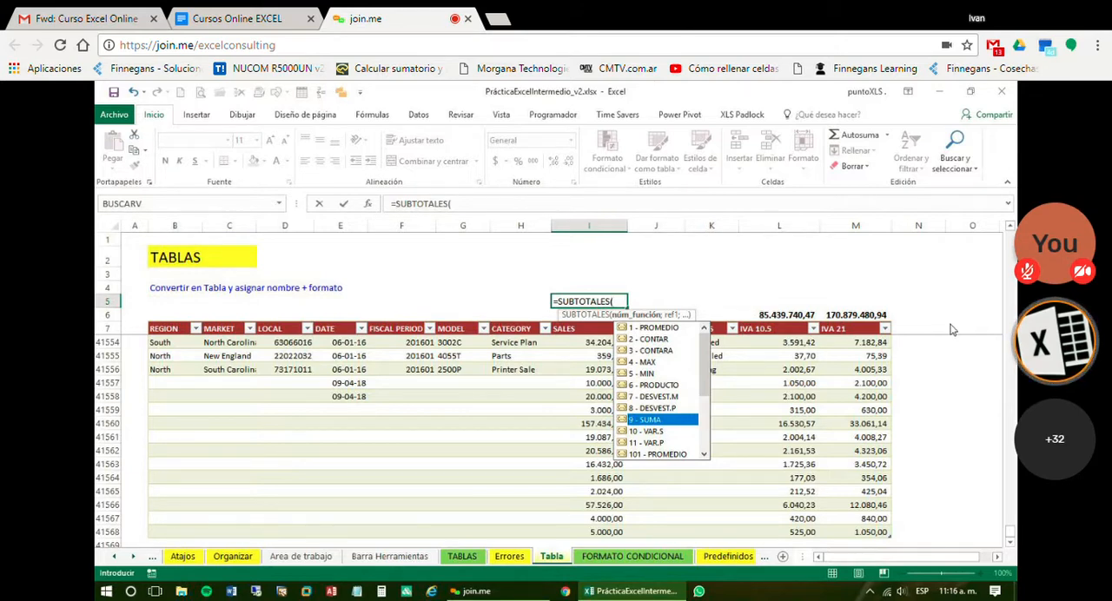
key(Tab)
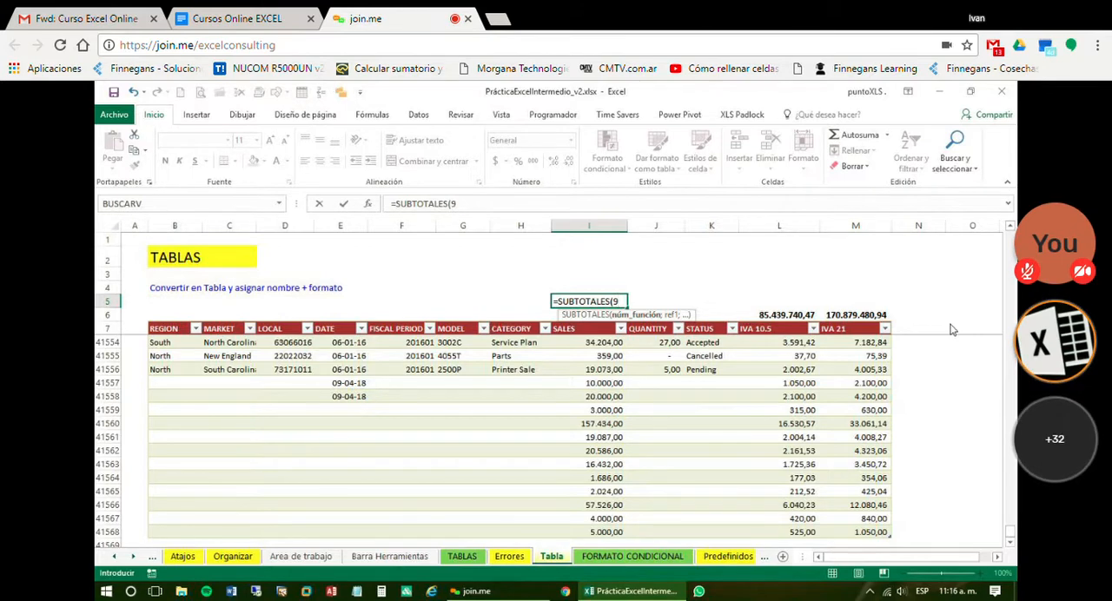
key(BackSpace)
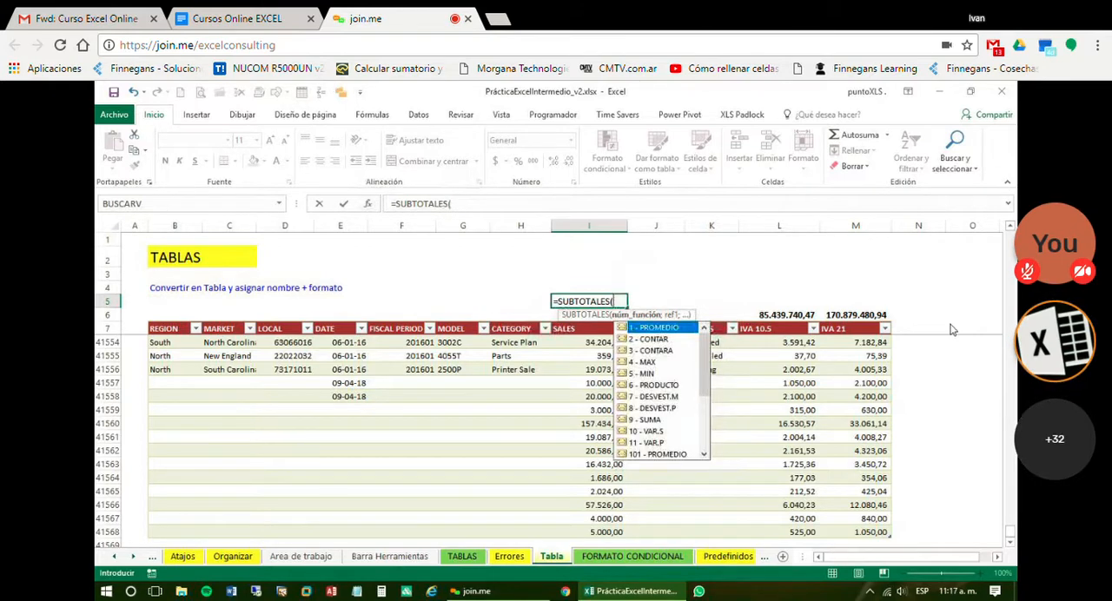
key(Down)
key(Down)
key(Down)
key(Down)
key(Down)
key(Down)
key(Down)
key(Down)
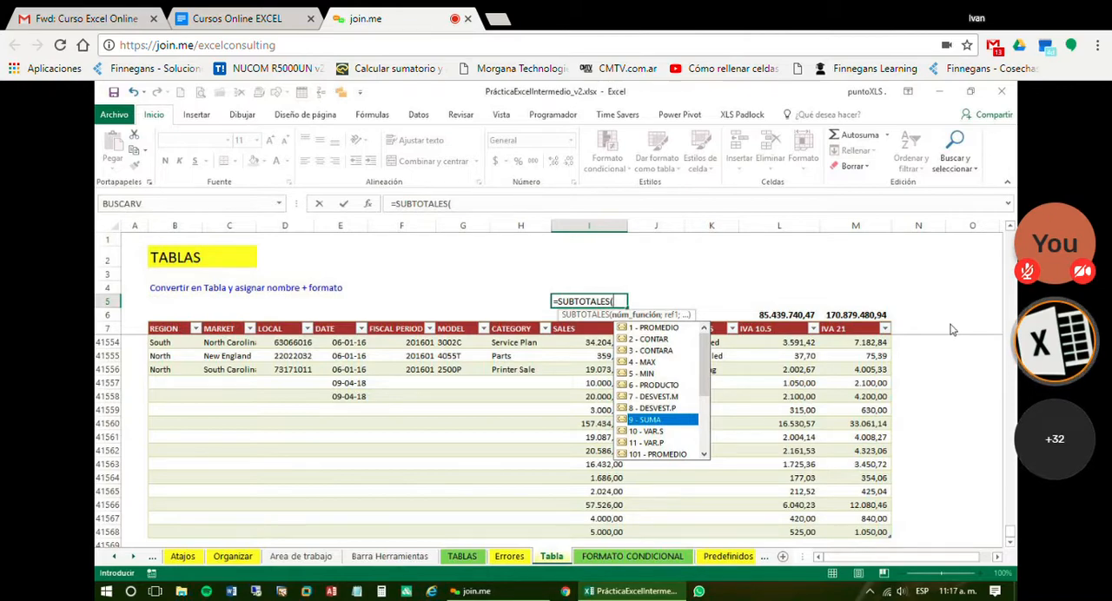
key(Tab)
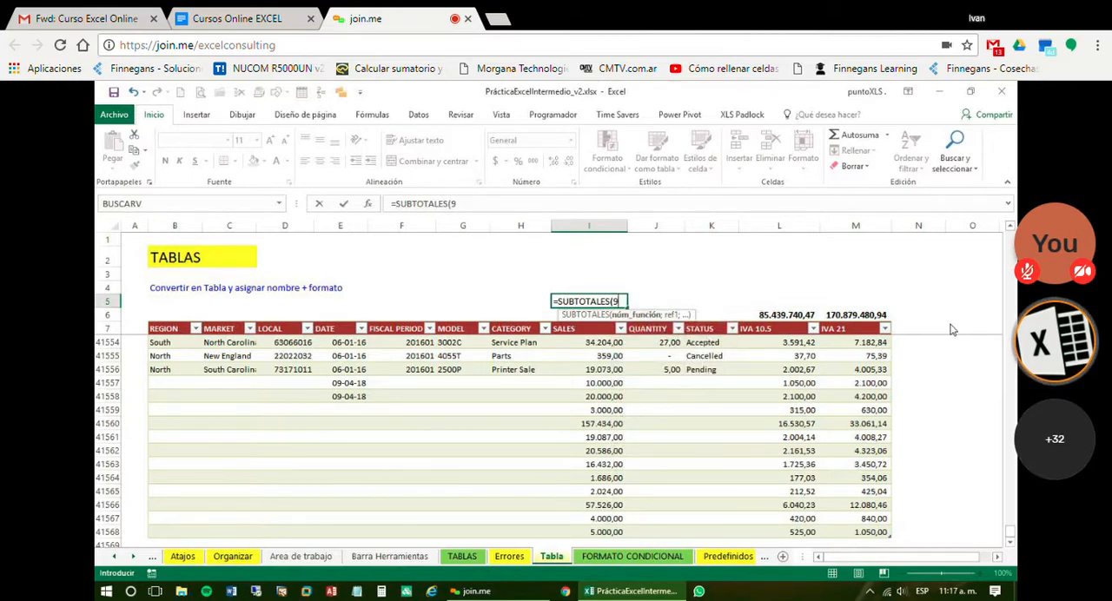
Complete the I5 formula as =SUBTOTALES(9;TBVentas[SALES]) and apply the thousands-separator number style to the result
text(;)
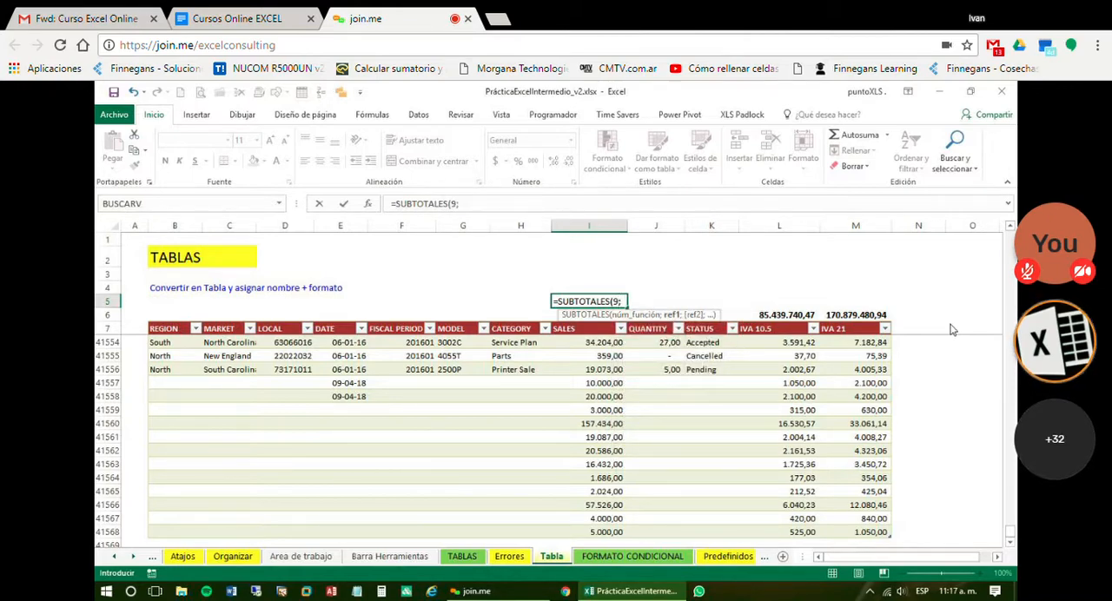
key(Down)
key(Down)
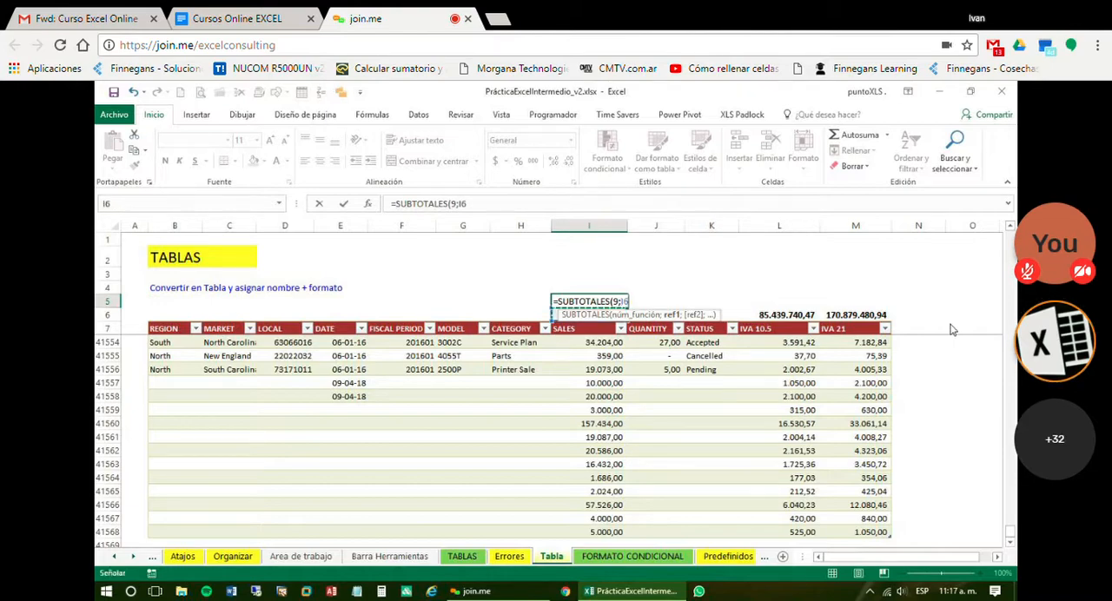
key(Down)
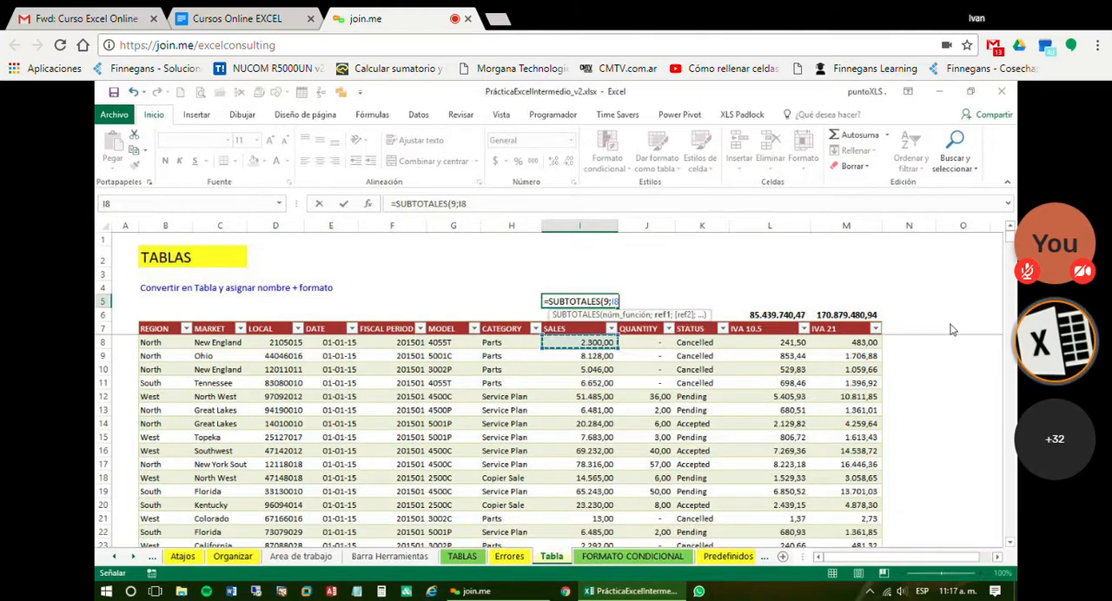
key(ctrl+shift+Down)
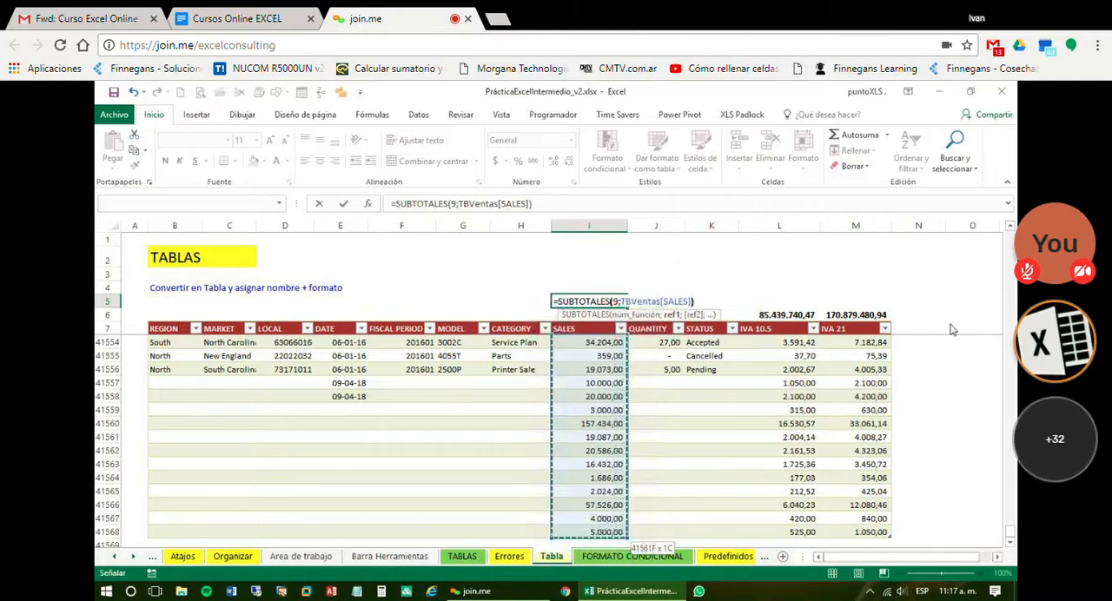
text())
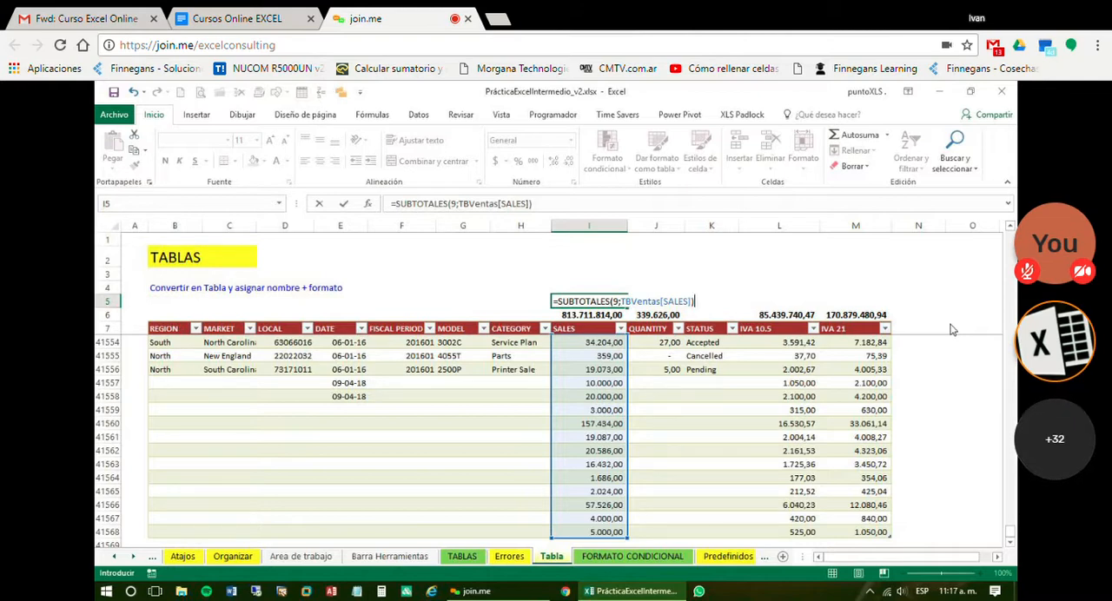
key(Return)
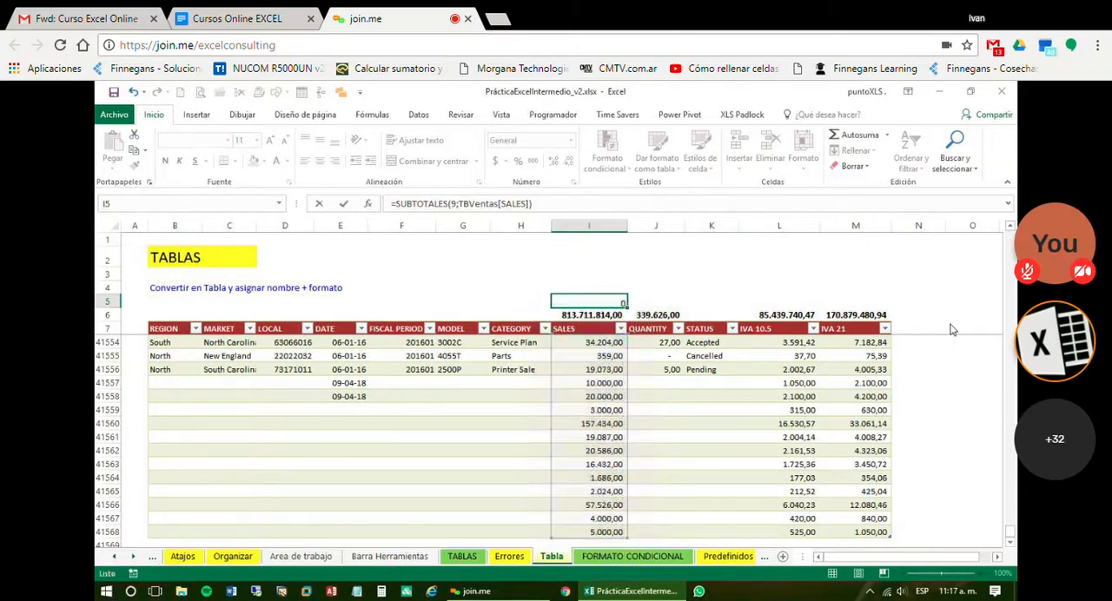
click(598, 302)
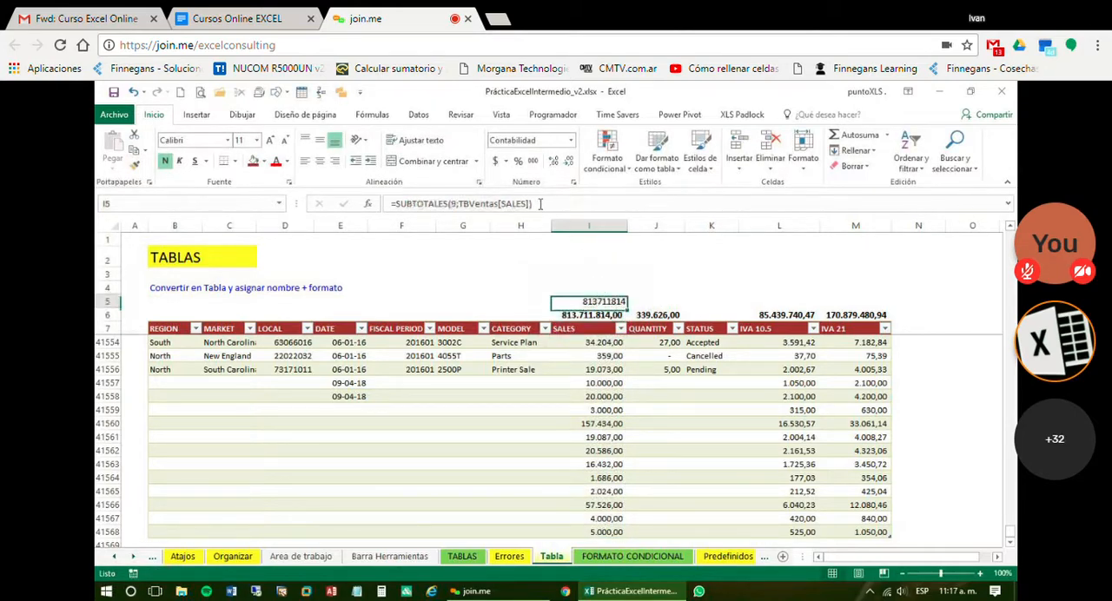
click(534, 162)
Label the two total rows Subtotales in H5 and Suma in H6
click(522, 302)
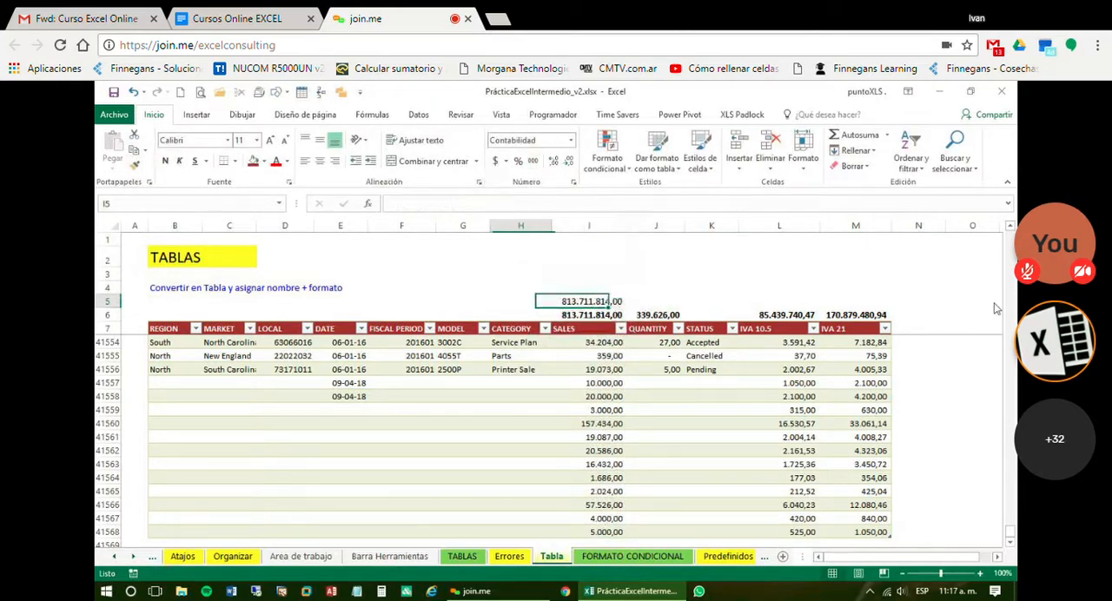
text(SUBTOTA)
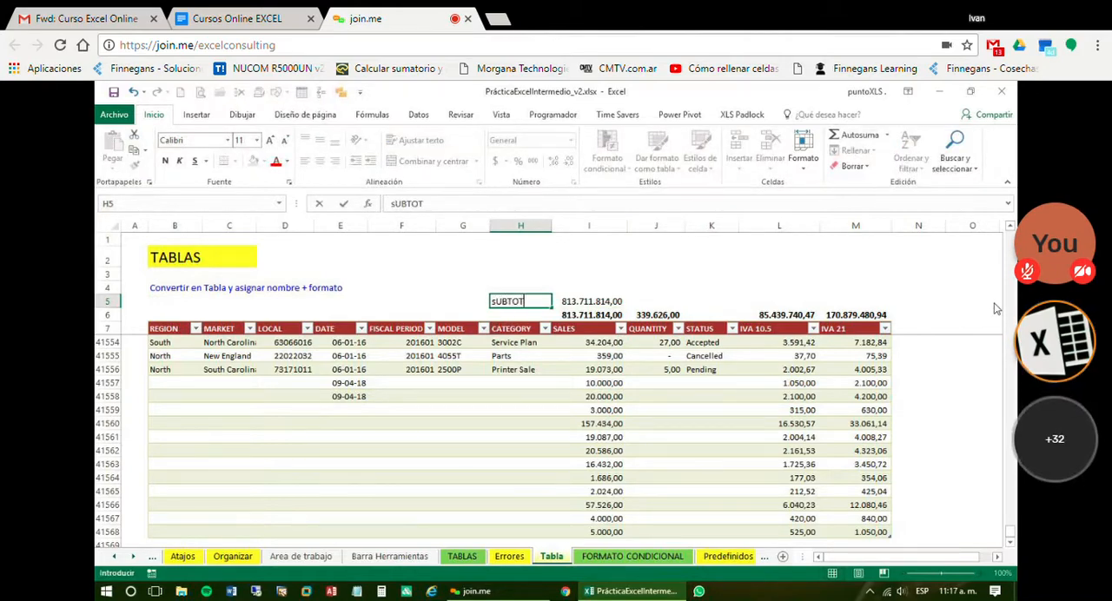
key(Escape)
text(Subtotales)
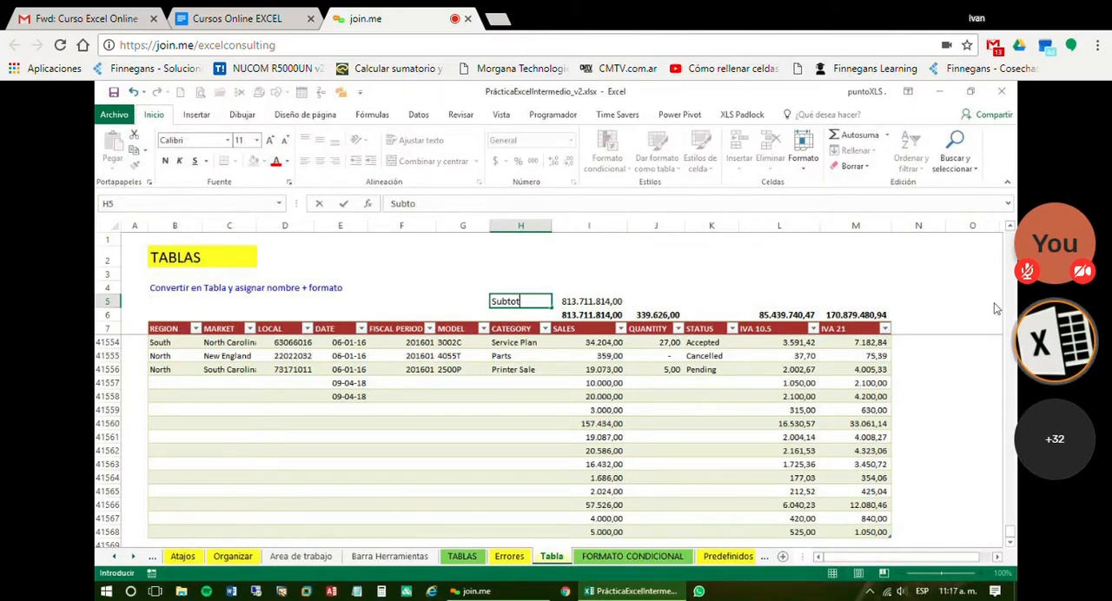
text(Suma)
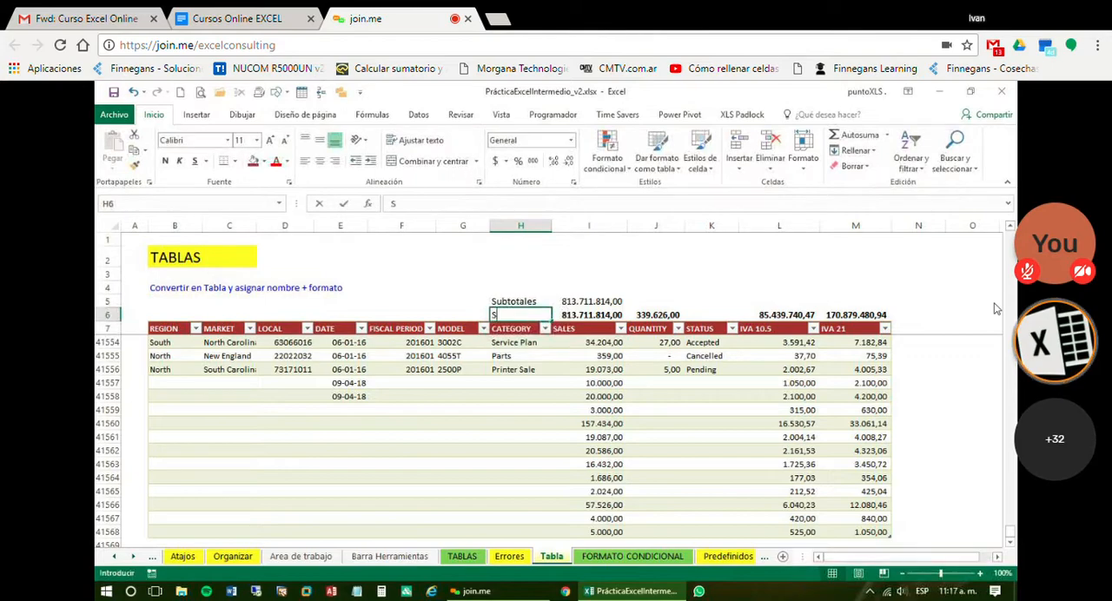
key(Return)
Color the text of H5:I5 red and fill the SALES subtotal formula across through M5
key(Up)
key(Up)
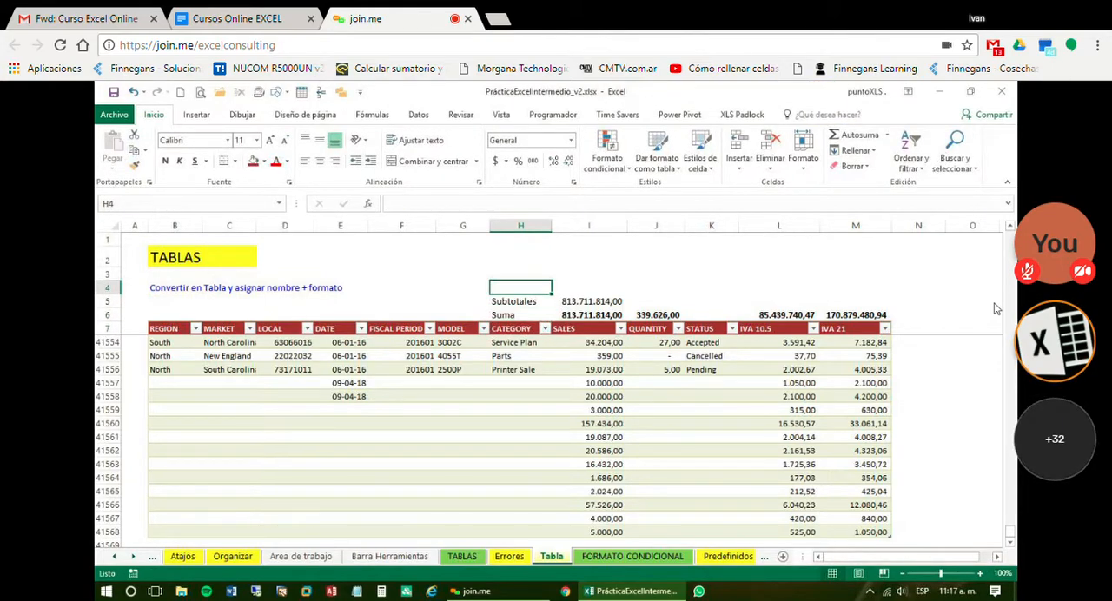
key(shift+Right)
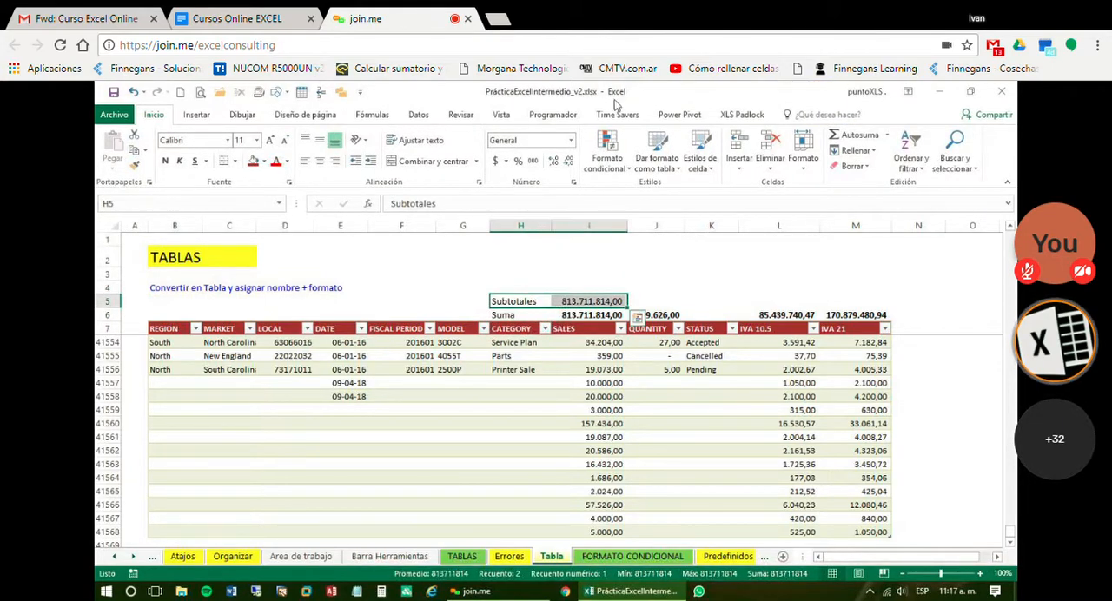
click(286, 162)
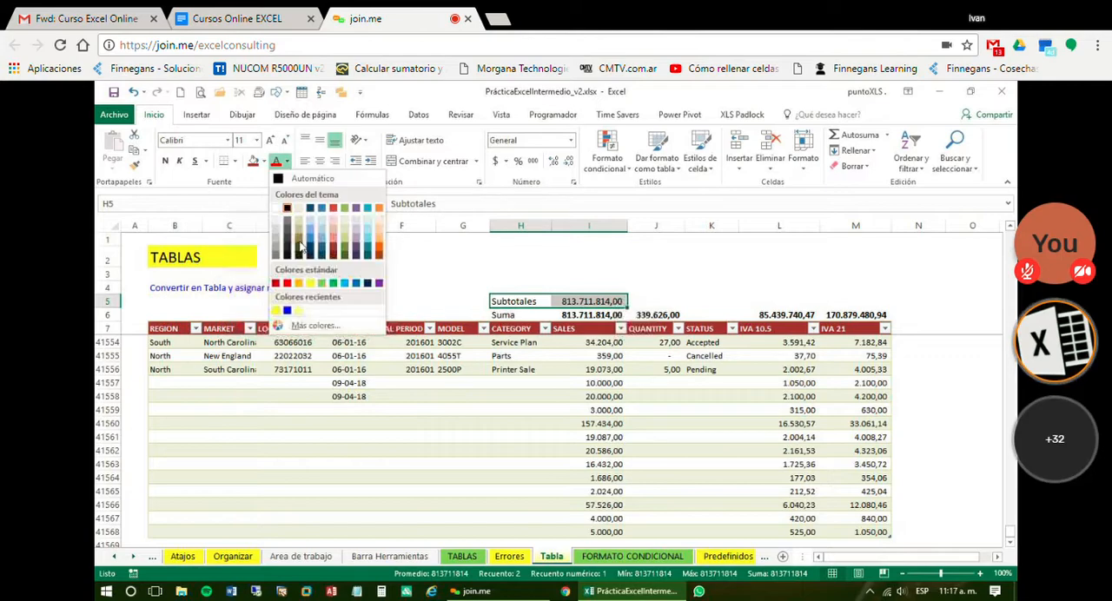
click(287, 284)
click(593, 301)
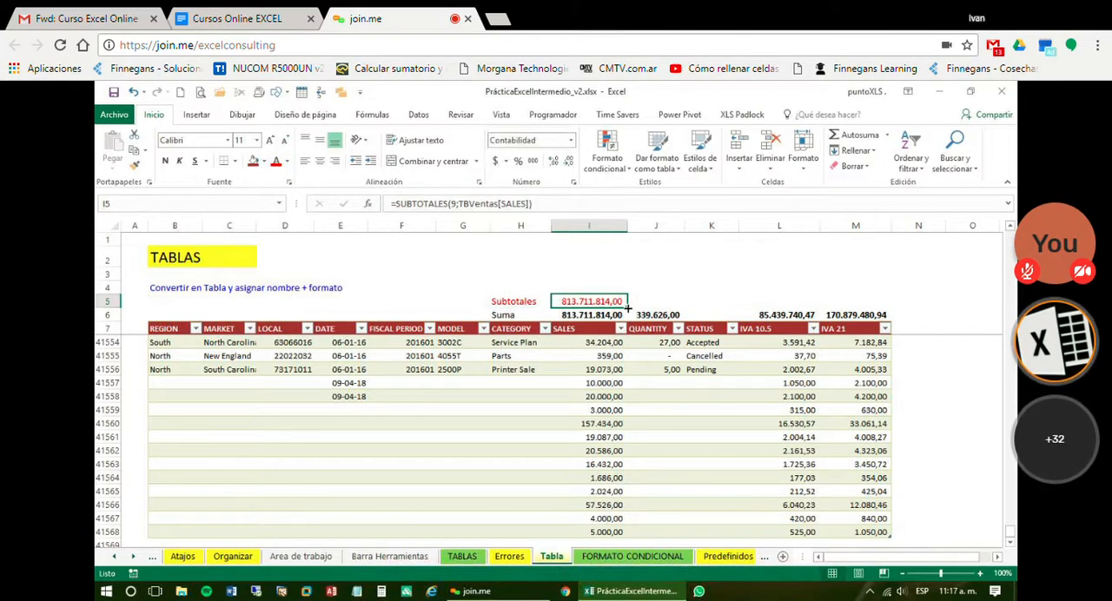
drag(627, 307, 886, 304)
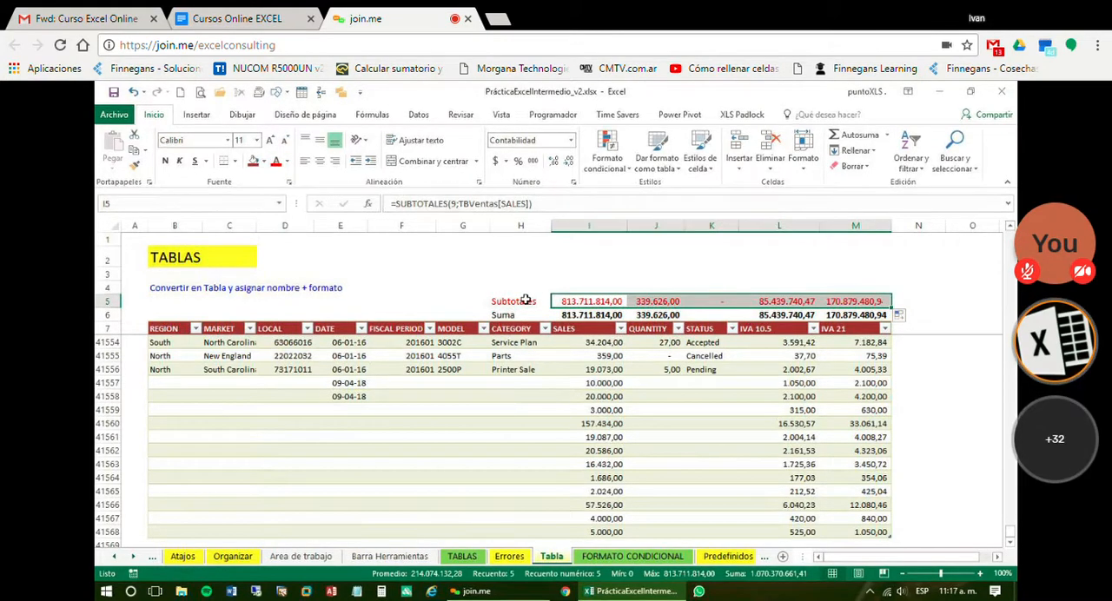
Move the Subtotales row from H5:M5 up to row 4 and clear the STATUS subtotal in K4
drag(521, 301, 848, 301)
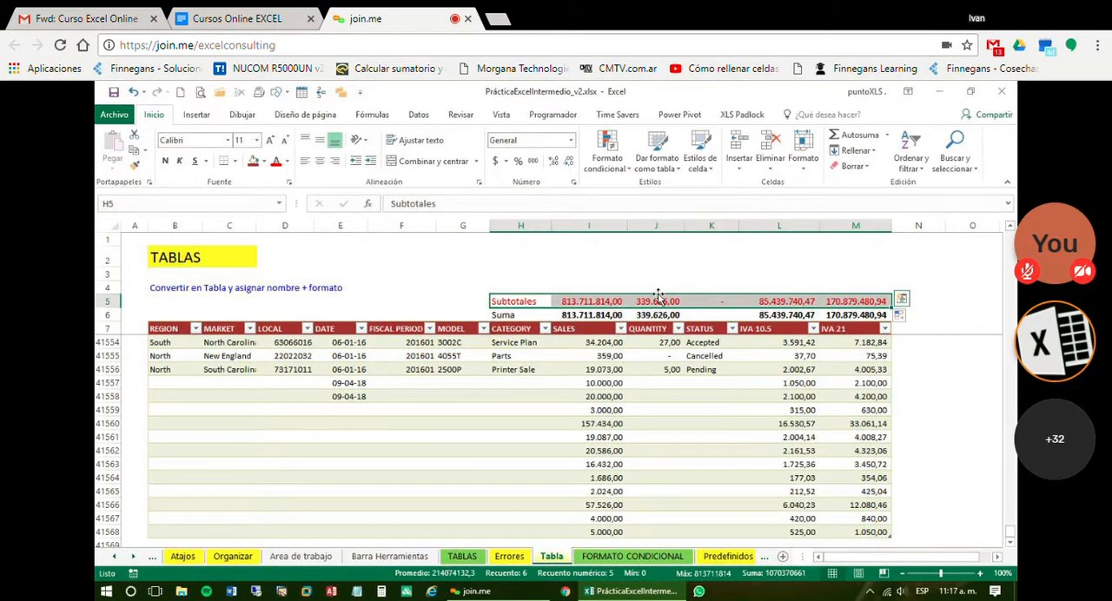
drag(660, 295, 712, 288)
click(711, 287)
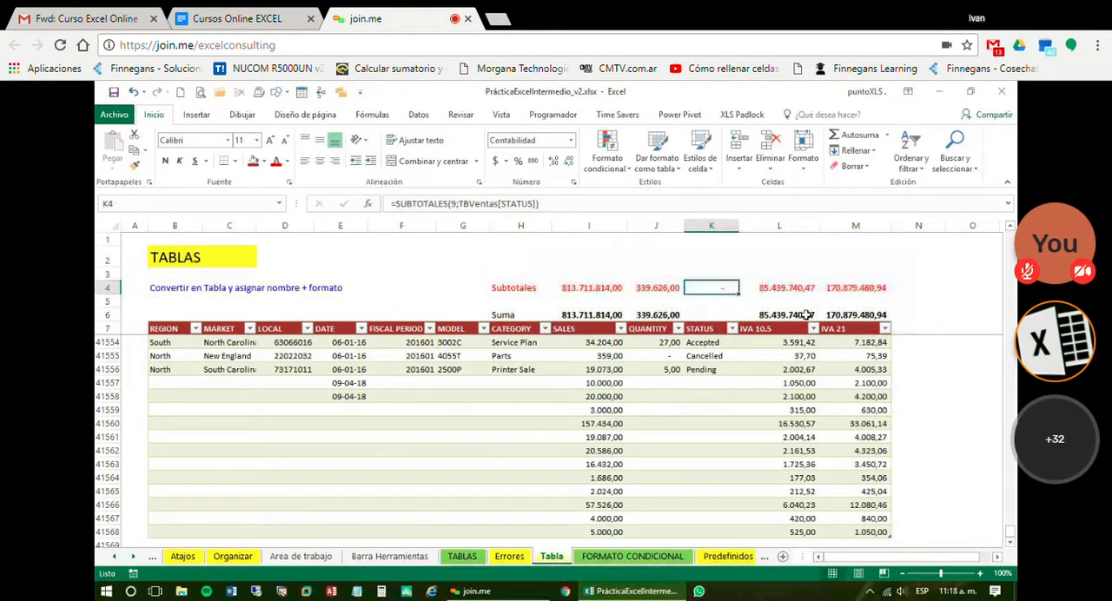
key(Delete)
Move the Subtotales cells H4:M4 up to row 3 and the Suma cells H6:M6 up to row 5
click(509, 288)
drag(625, 293, 836, 284)
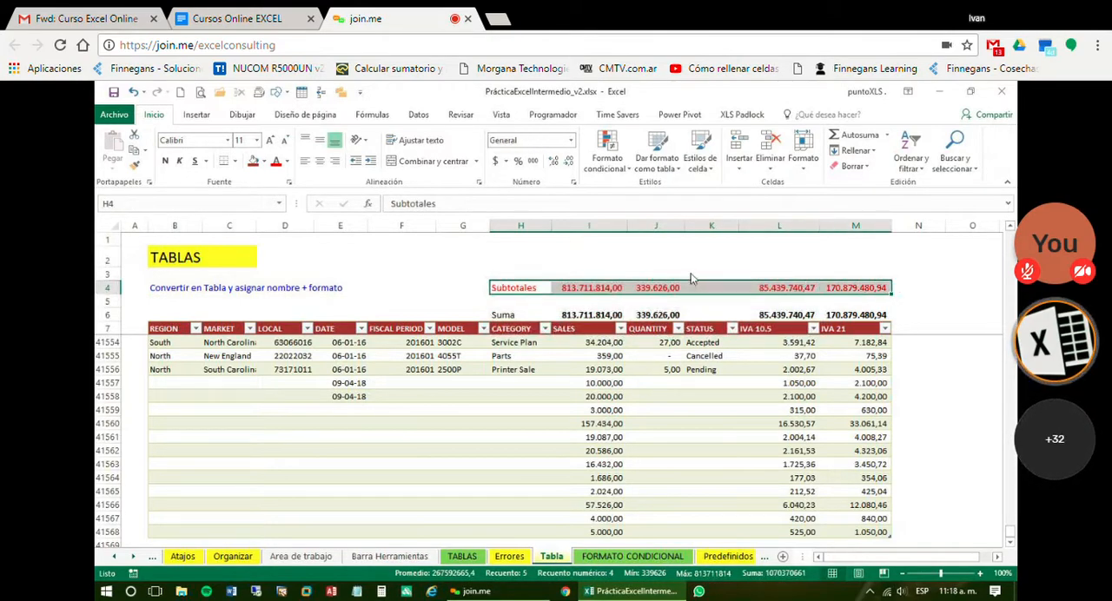
drag(693, 286, 695, 274)
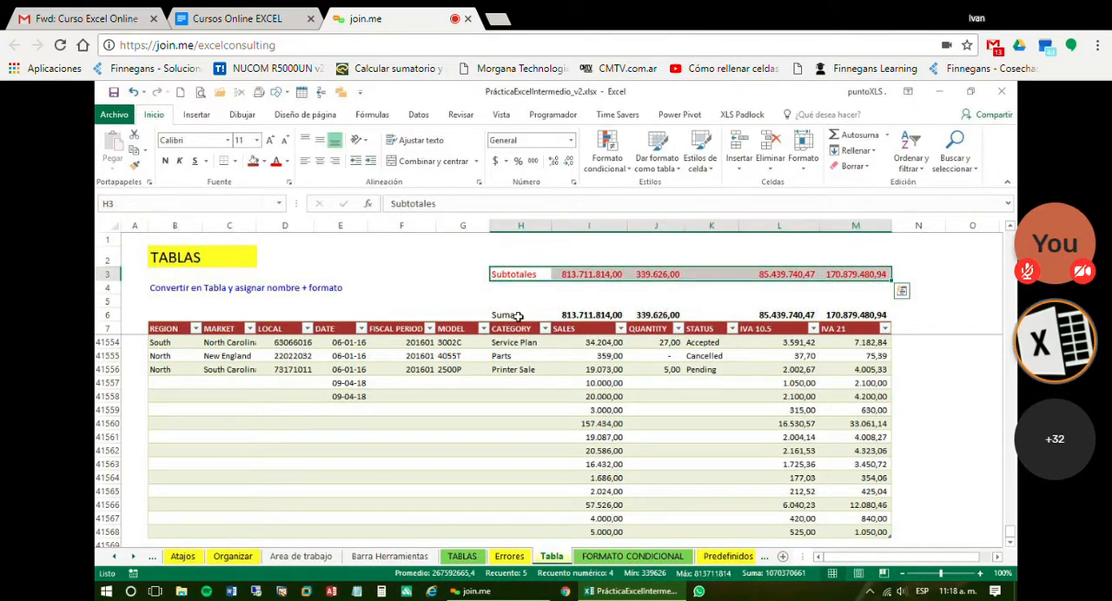
drag(519, 316, 845, 309)
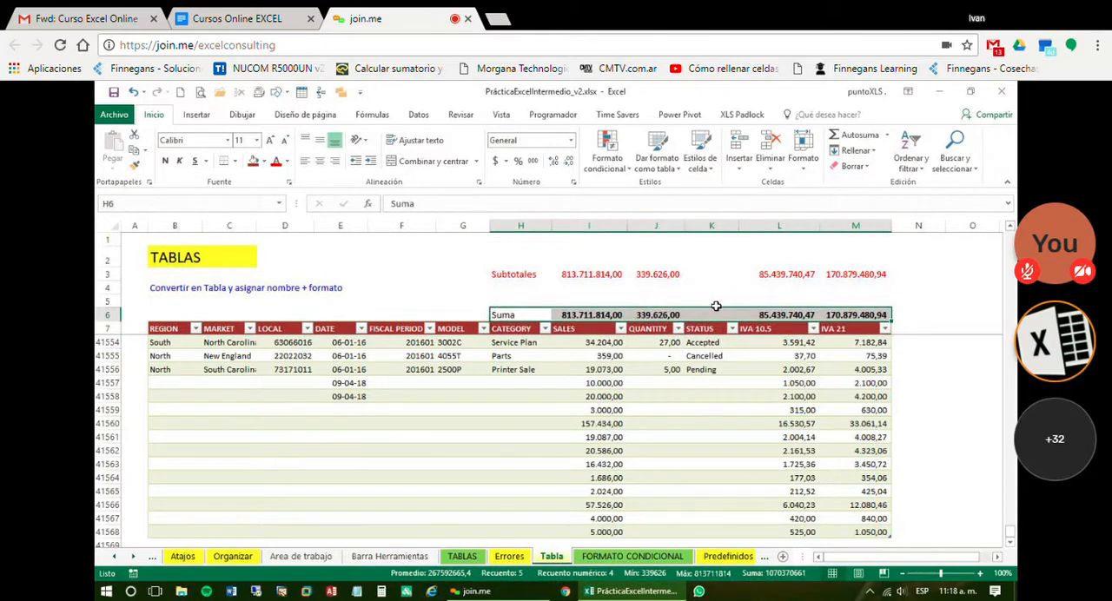
drag(720, 308, 720, 297)
Examine the SUBTOTALES formula of the SALES column in I3
click(533, 274)
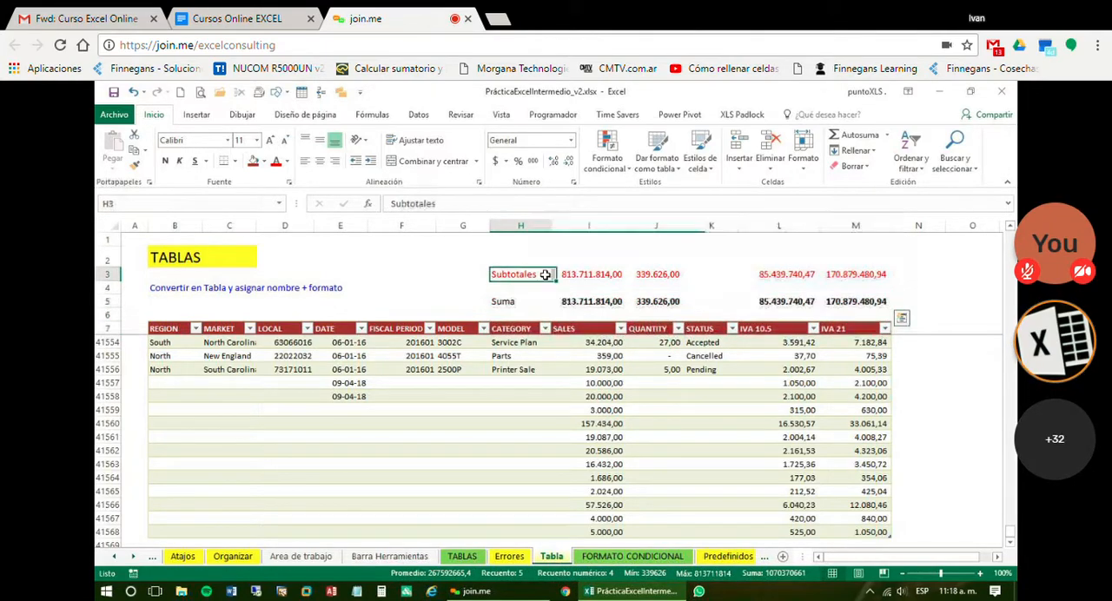
click(594, 275)
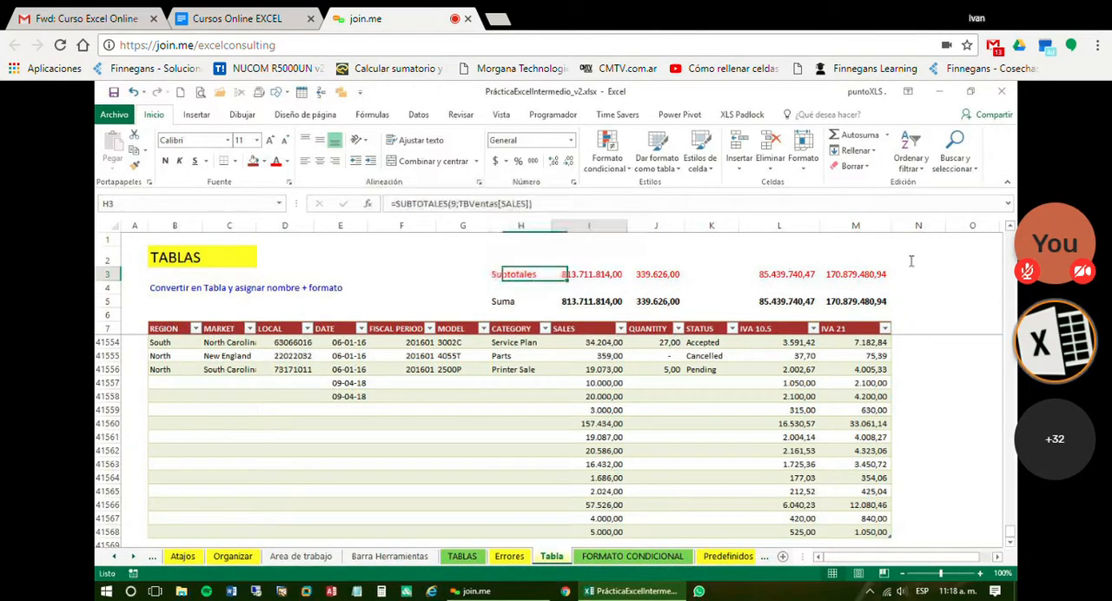
click(922, 104)
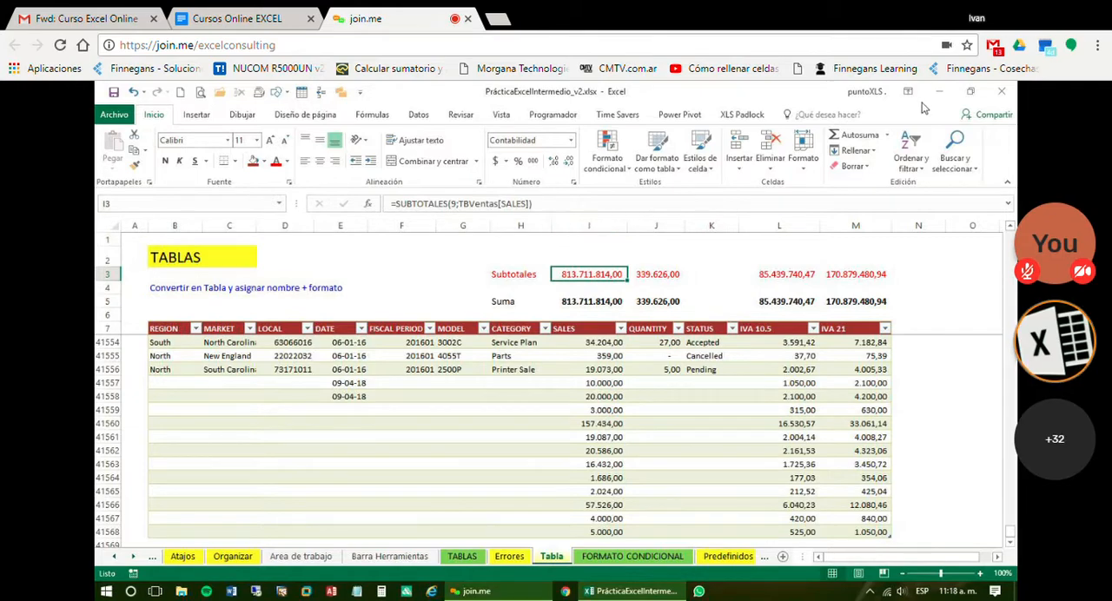
click(584, 278)
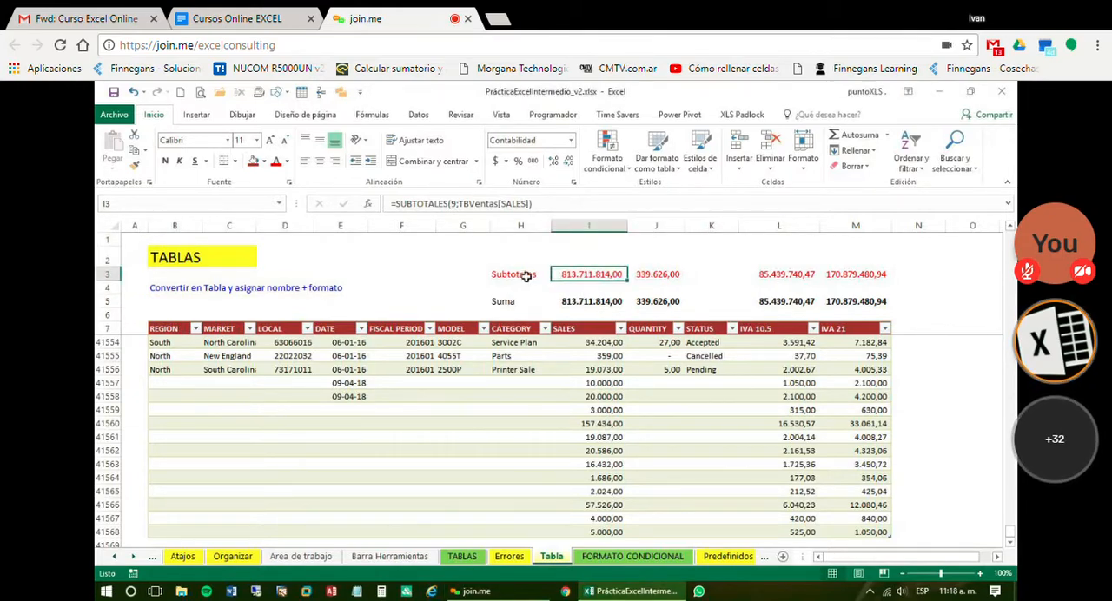
Select the REGION header and look at the Filter command that applies to the TBVentas table
click(180, 325)
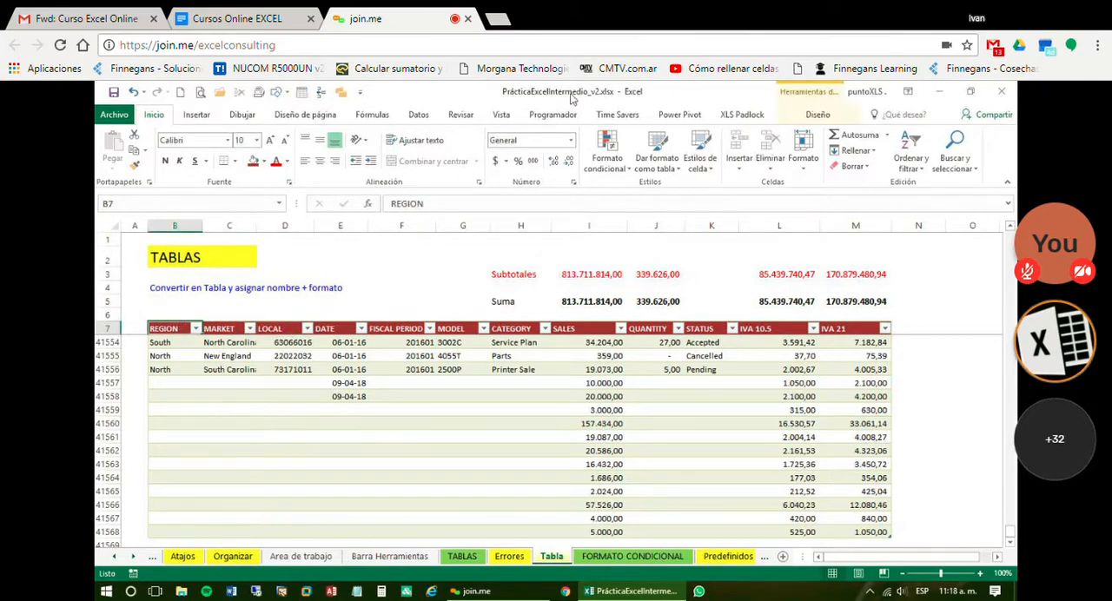
click(421, 120)
click(420, 119)
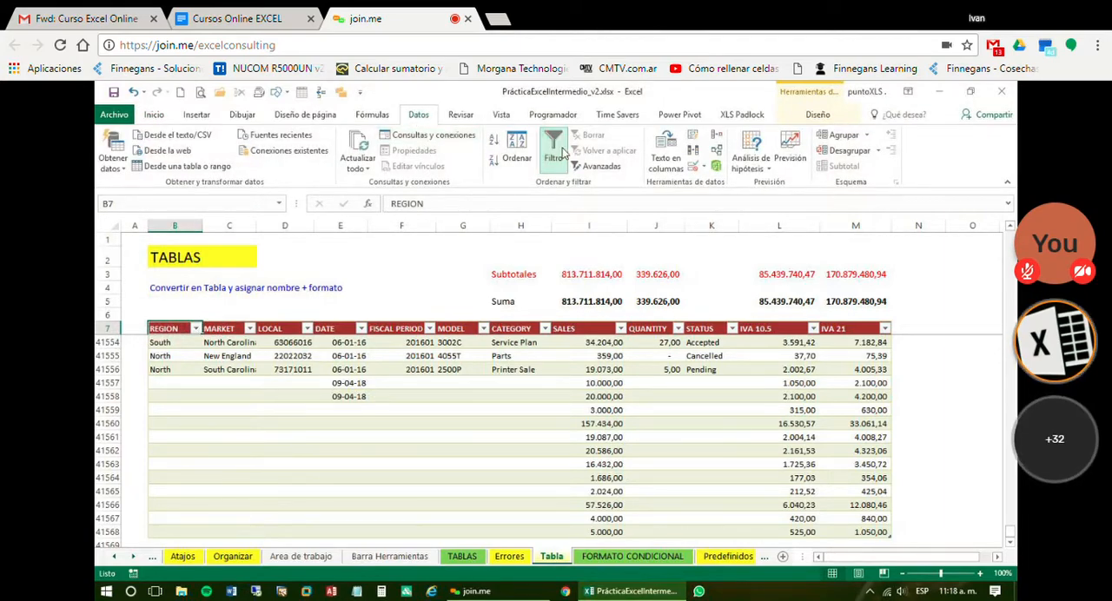
click(520, 421)
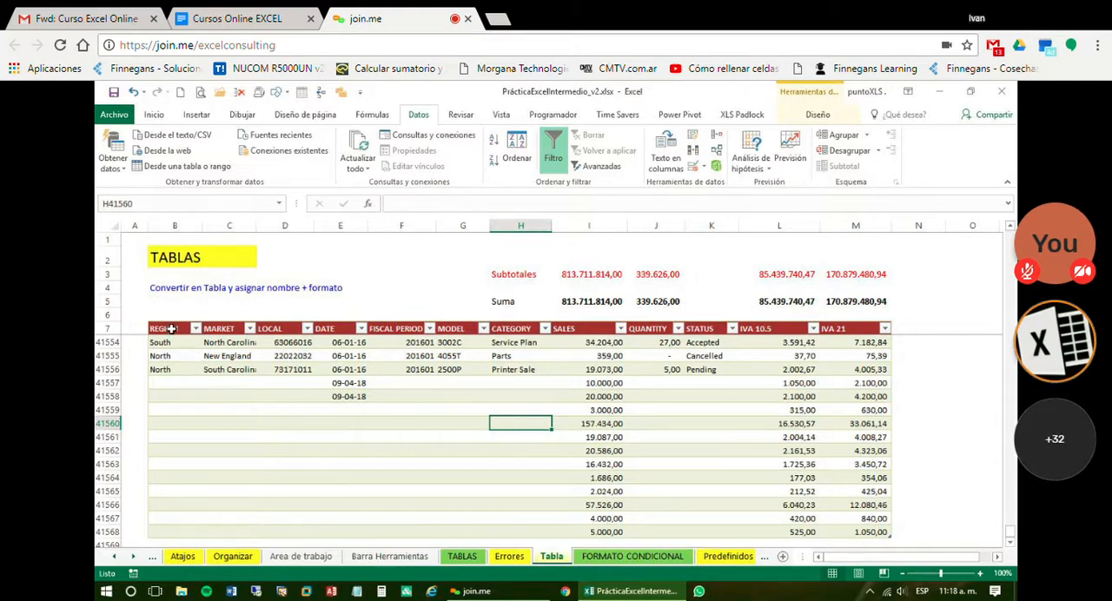
Look at the filter options of the SALES column and close them without applying any
drag(172, 330, 687, 339)
click(663, 384)
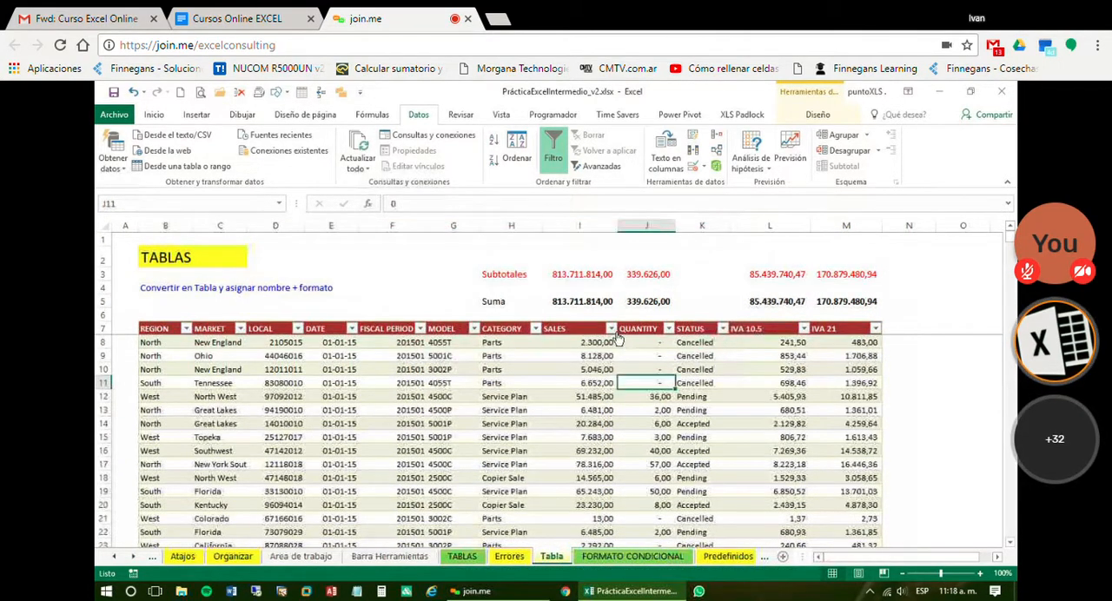
click(610, 328)
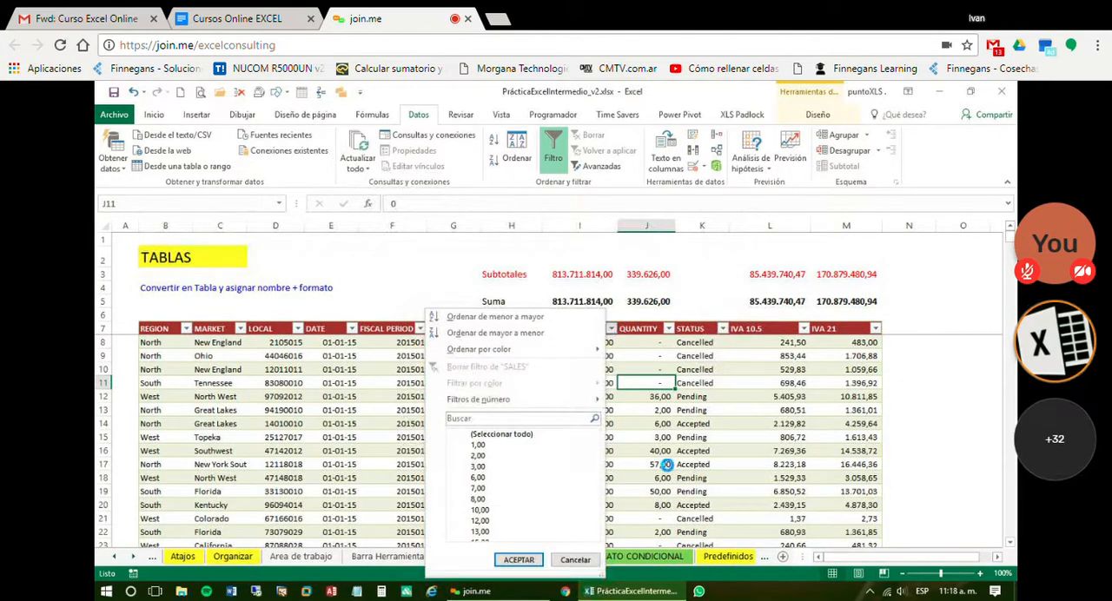
click(703, 502)
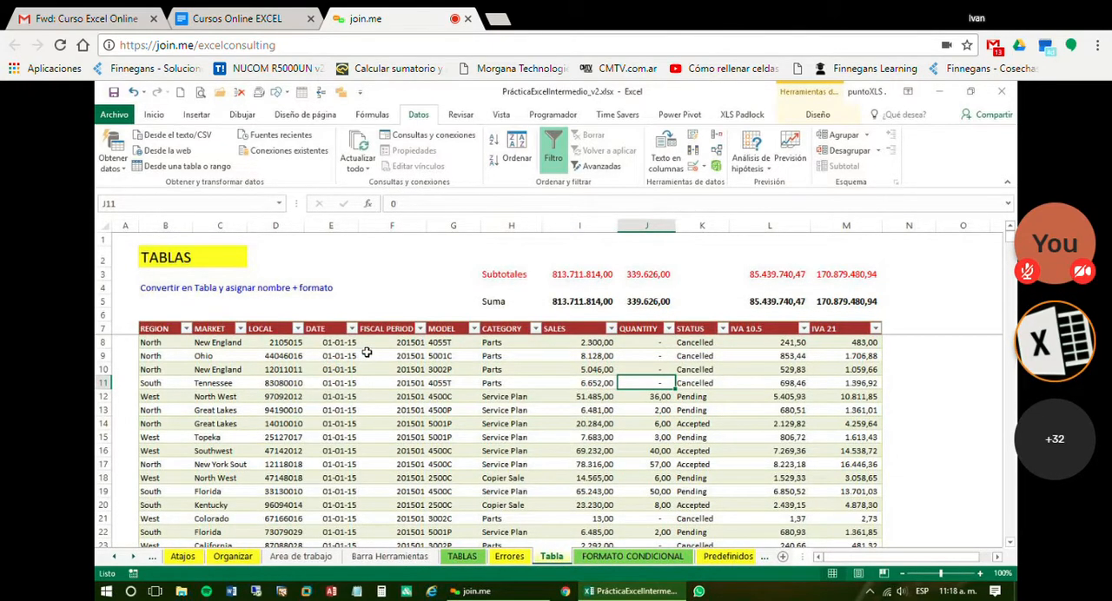
Turn the table's header filters off and back on
click(169, 332)
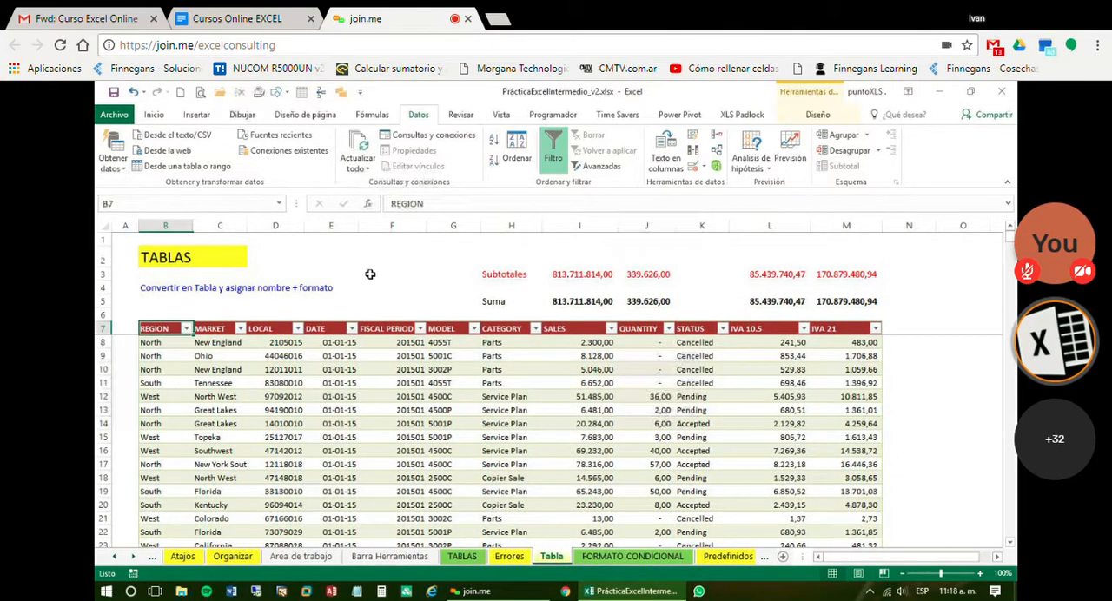
click(556, 161)
click(524, 398)
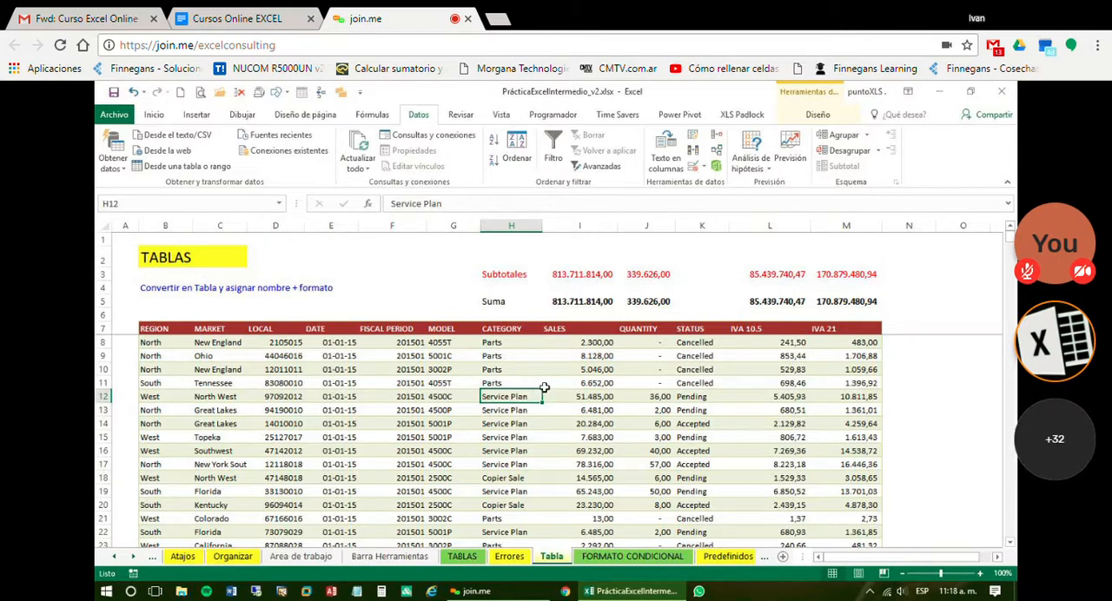
click(553, 150)
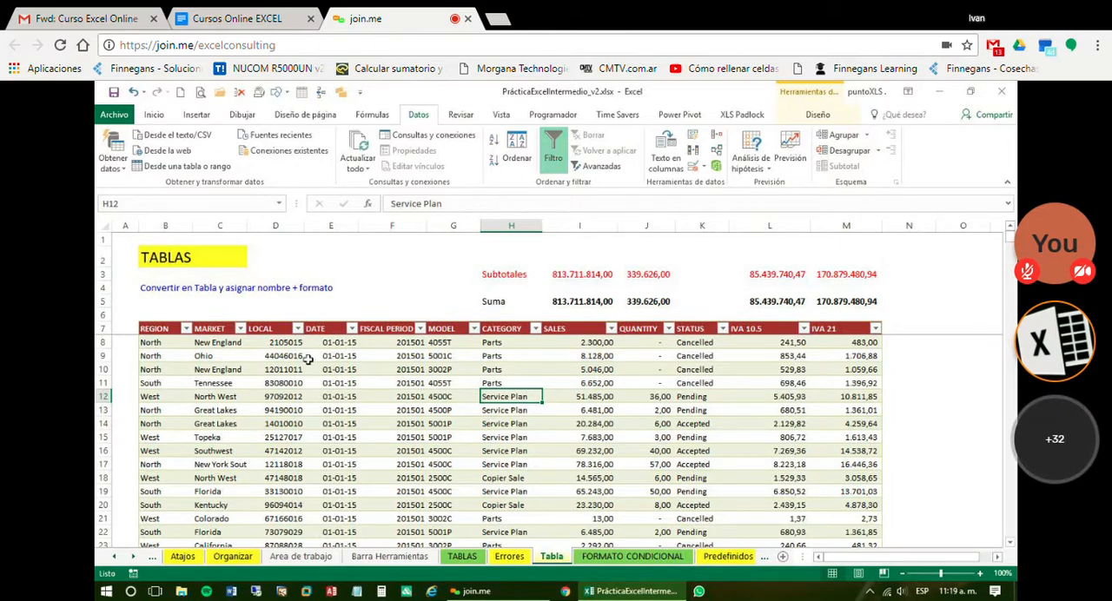
Filter the REGION column of the table to show only North
click(377, 475)
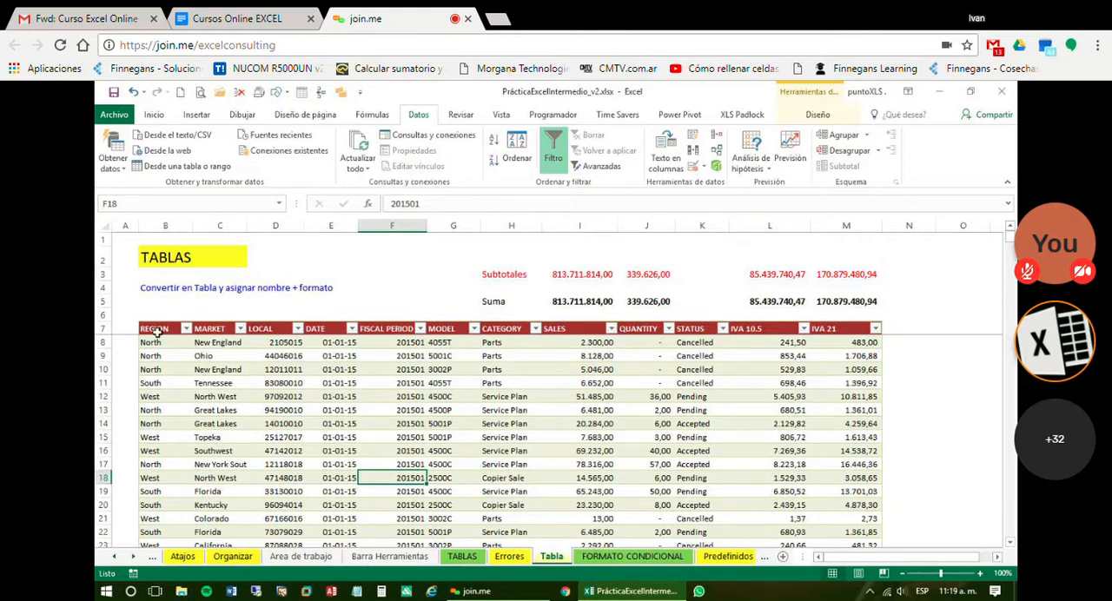
click(186, 328)
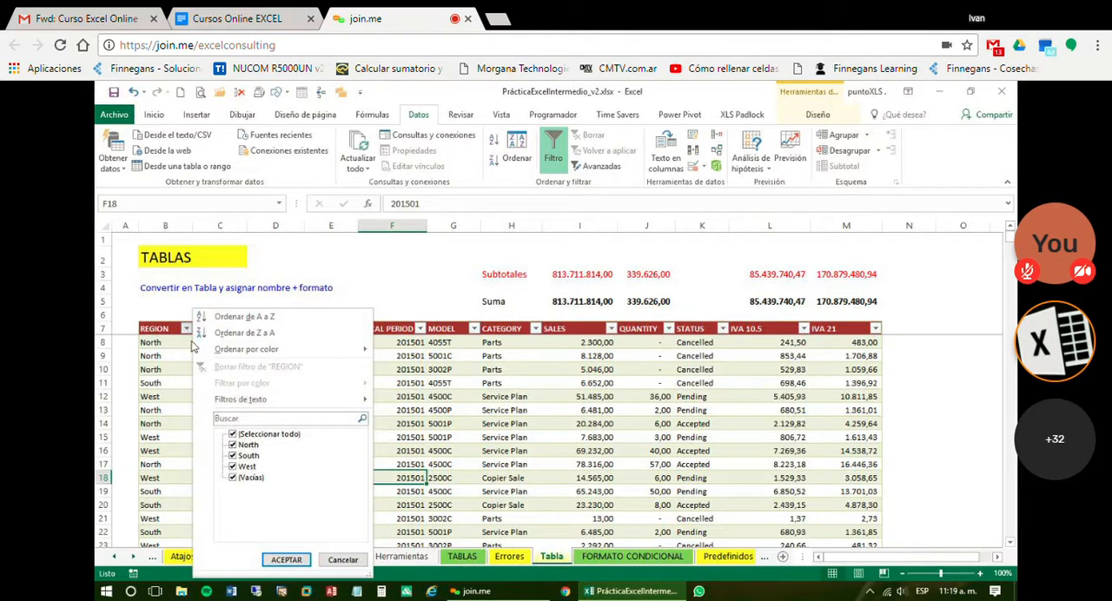
click(232, 434)
click(232, 445)
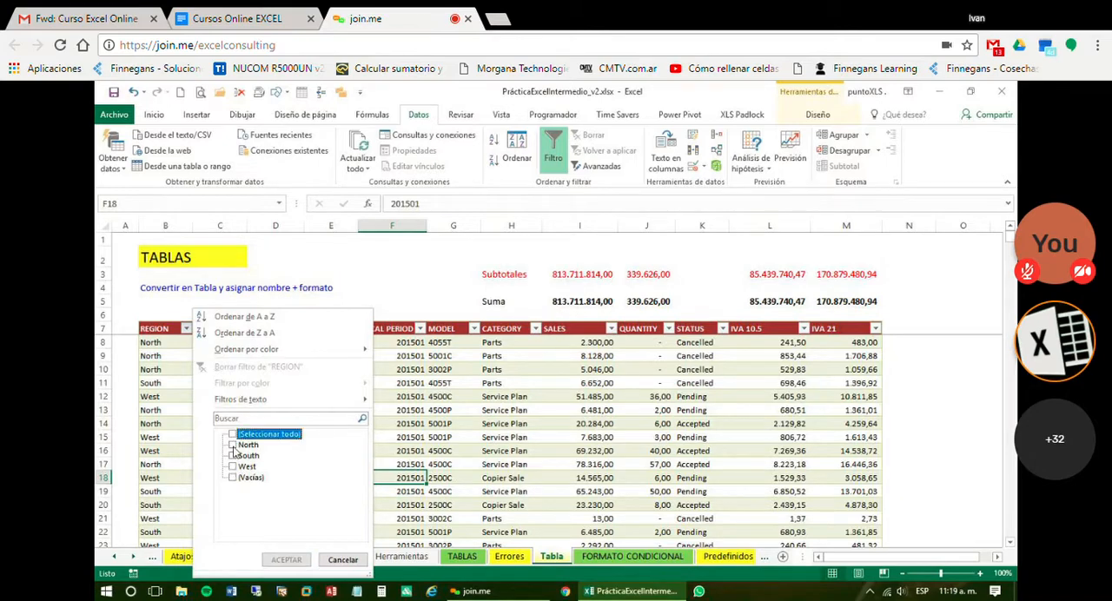
click(286, 559)
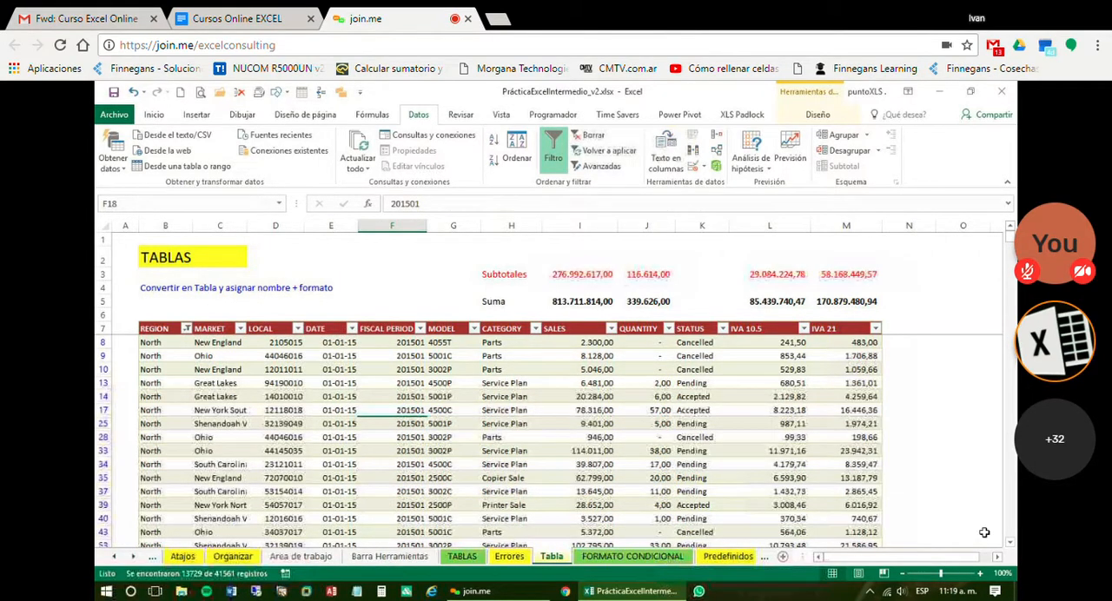
Compare the SUMA formula in I5 with the SUBTOTALES formula in I3 for the filtered SALES column
click(565, 301)
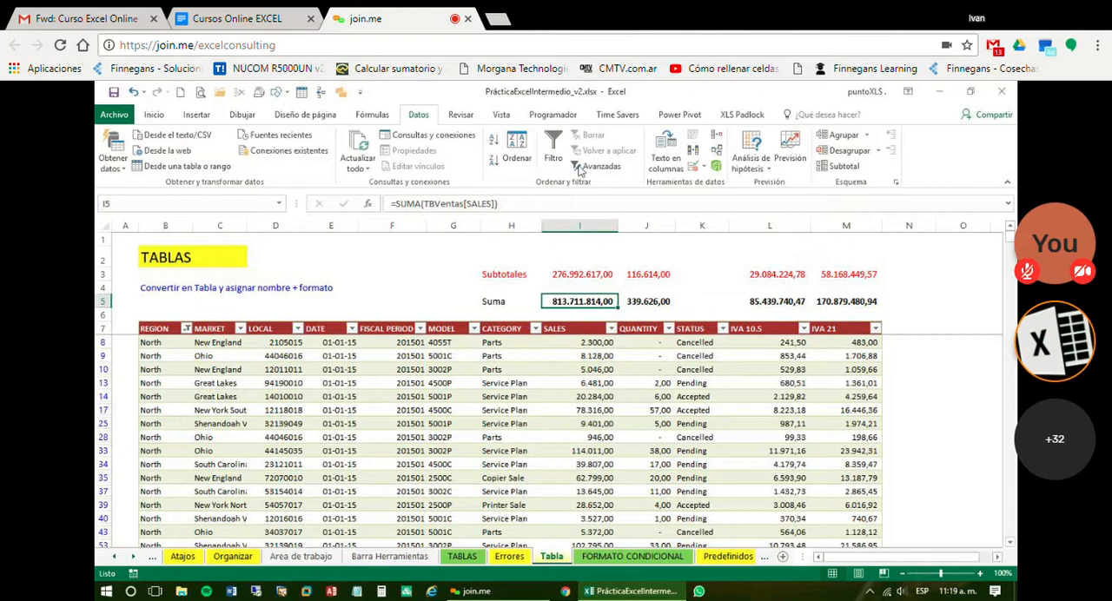
click(556, 275)
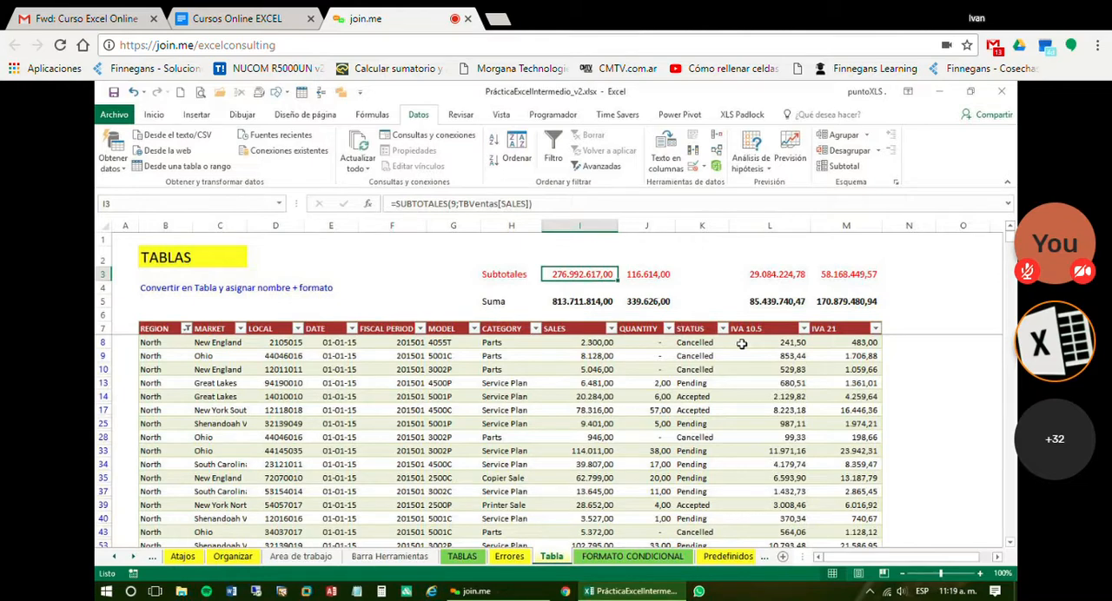
click(837, 128)
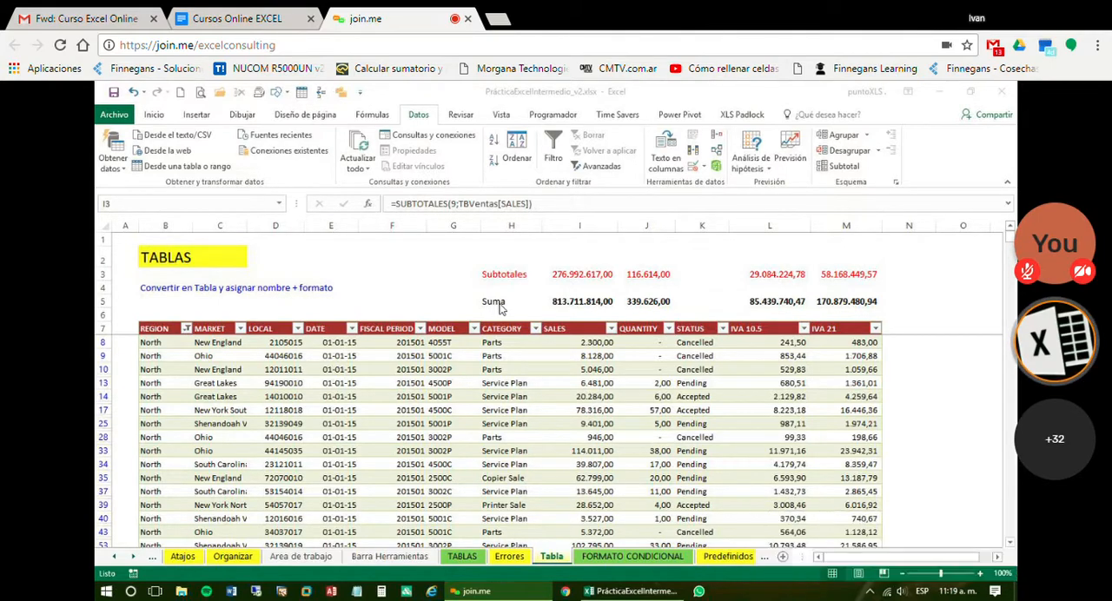
click(586, 277)
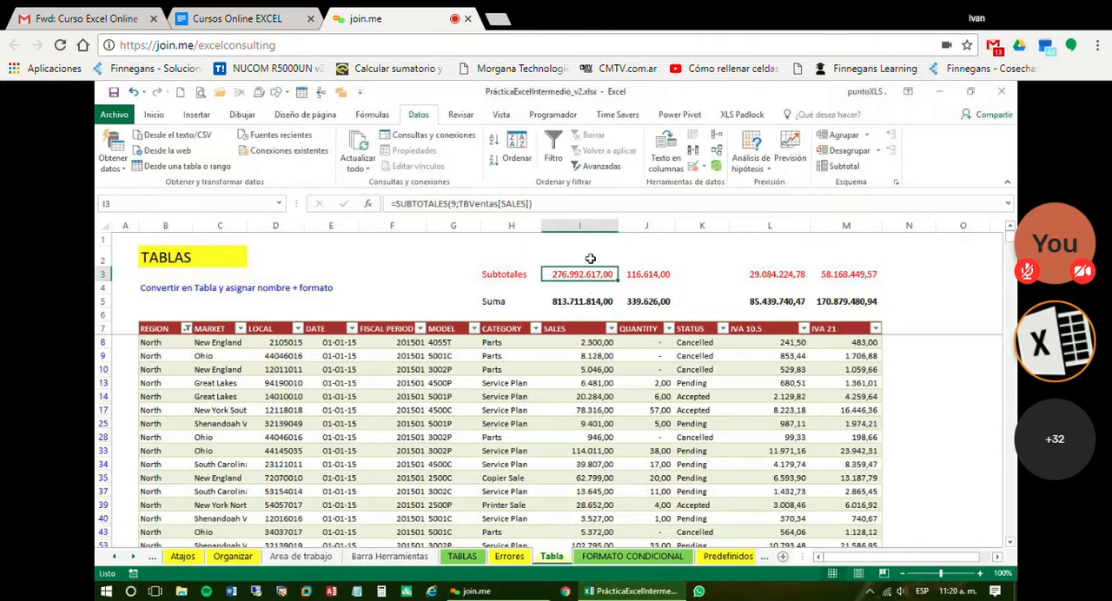
Start a SUBTOTALES formula in I2 and bring up its list of function numbers
click(577, 259)
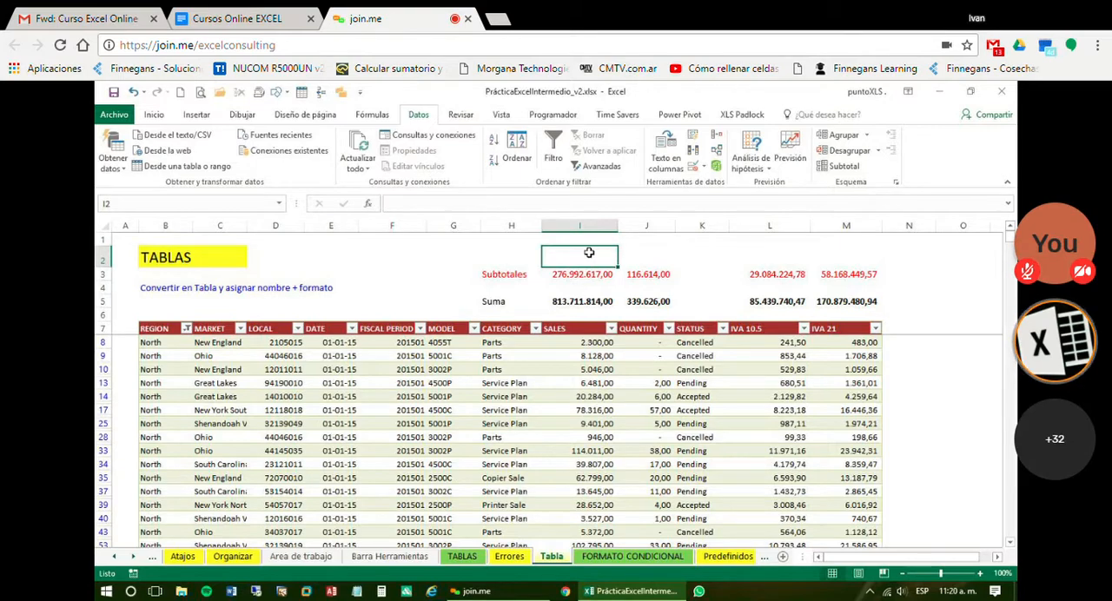
text(=)
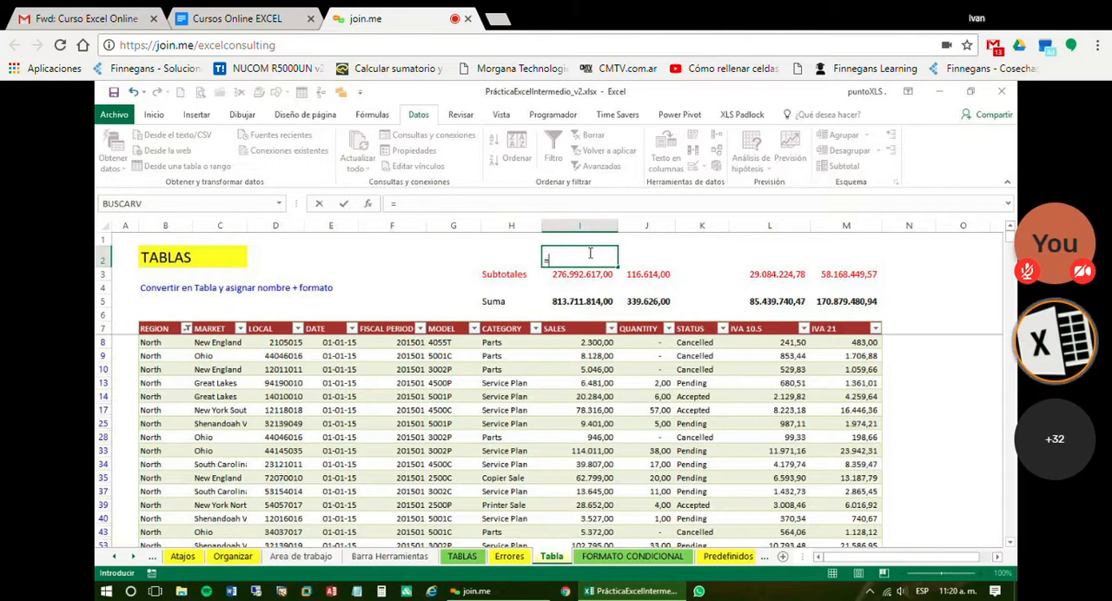
text(sub)
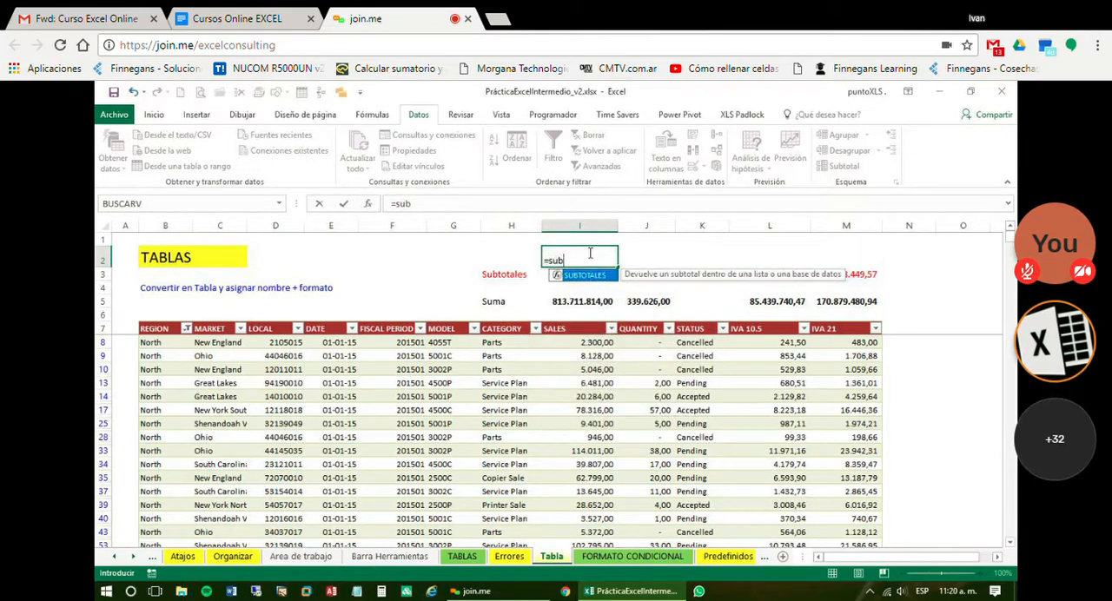
key(Tab)
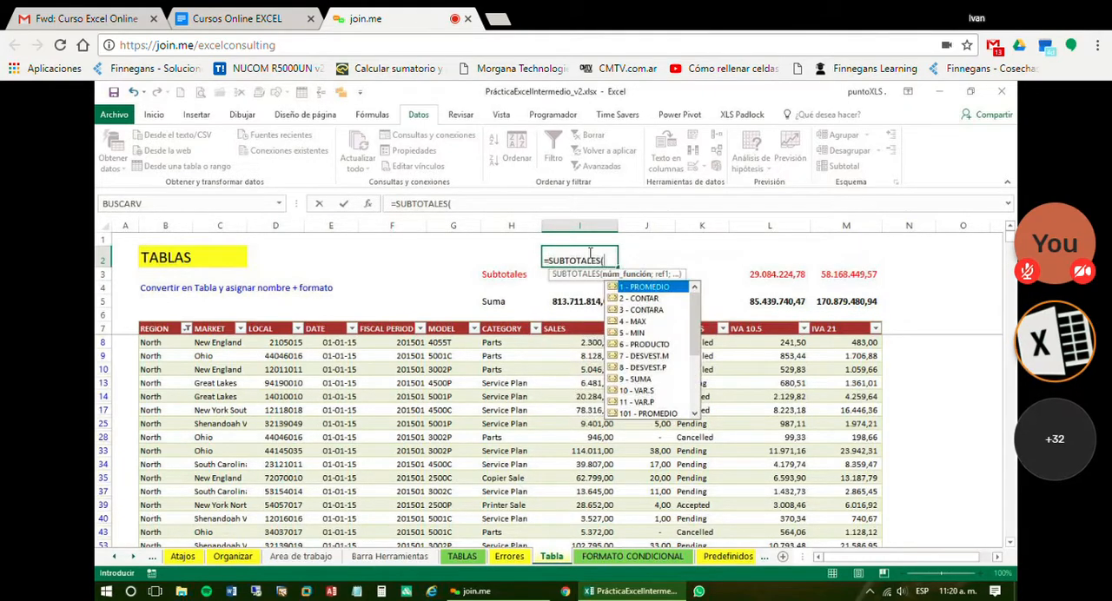
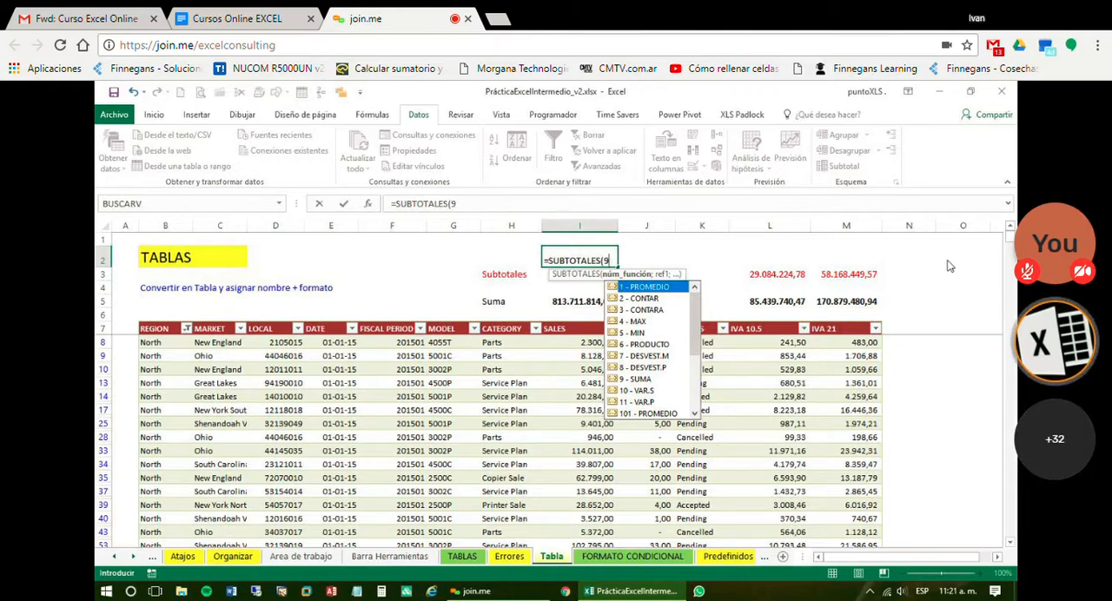
Complete the formula in I2 as =SUBTOTALES(9;TBVentas([sales])) and enter it
text(;)
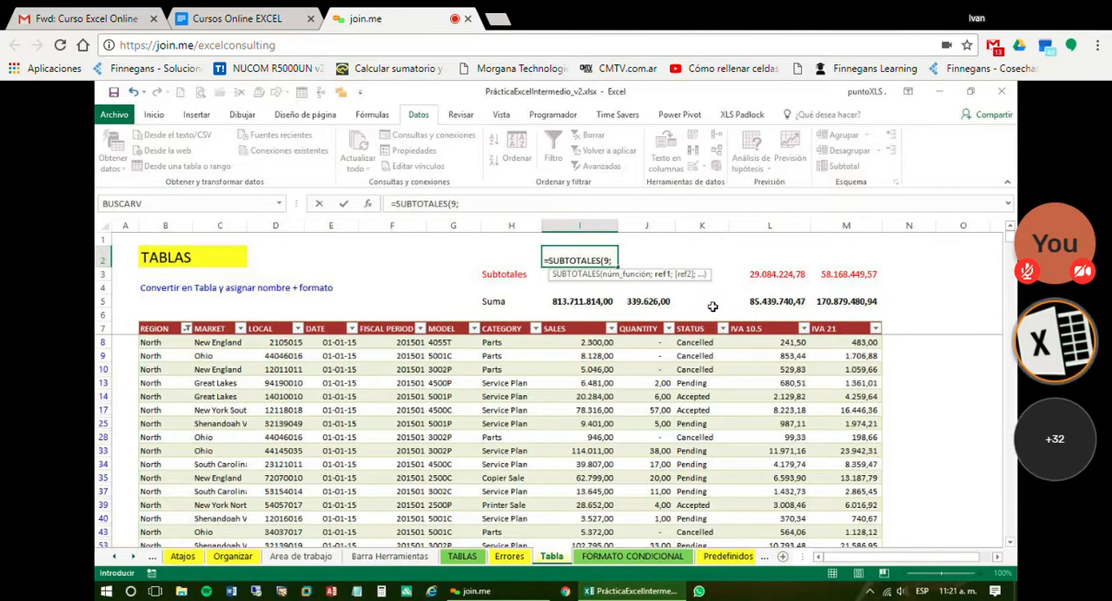
text(tb)
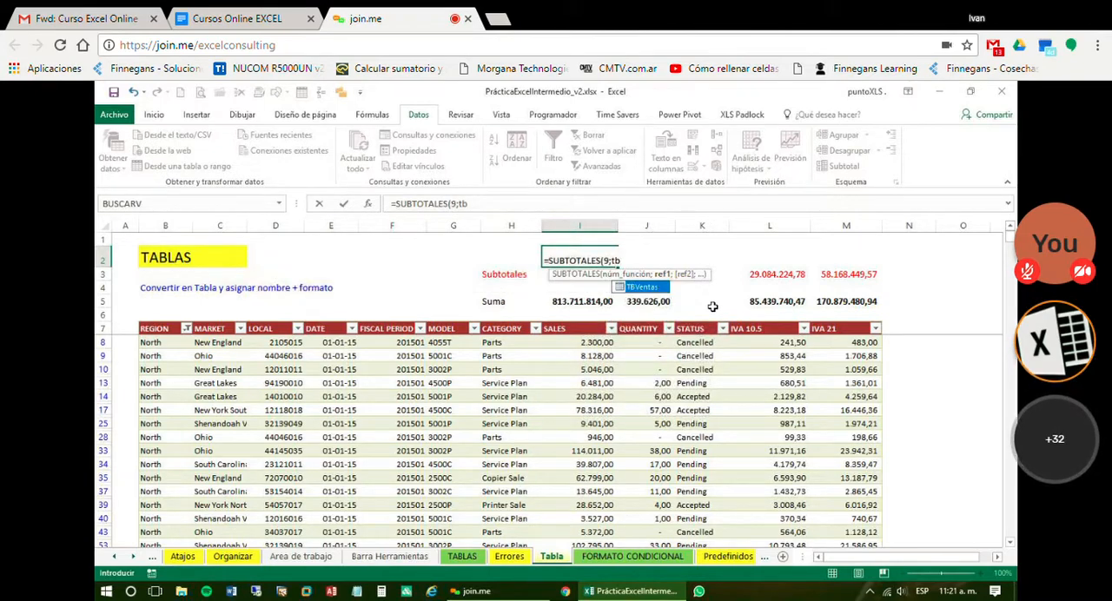
key(Tab)
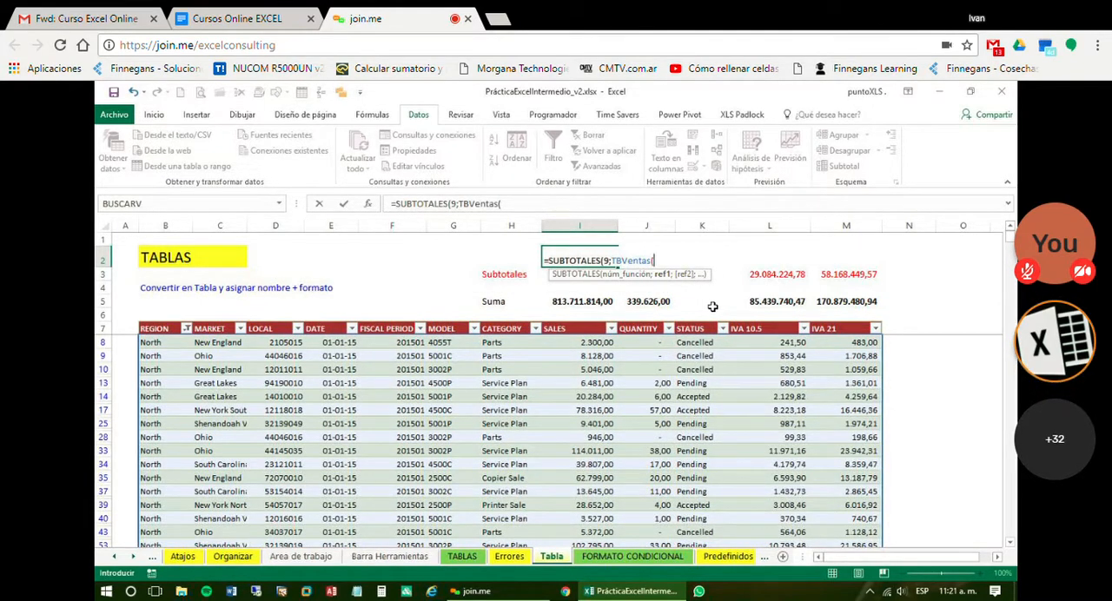
text((s)
key(BackSpace)
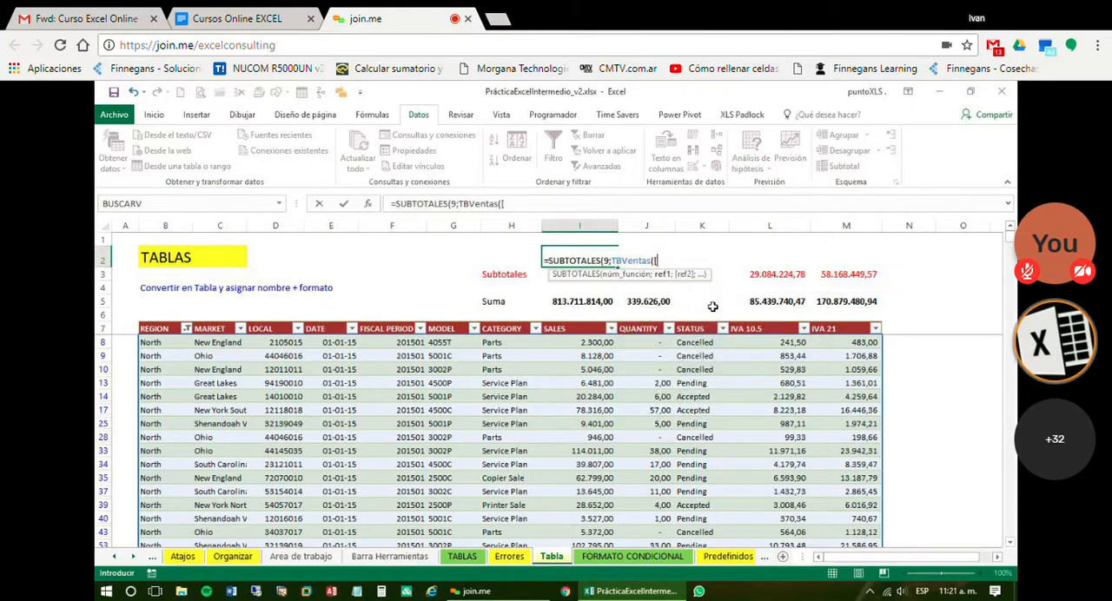
text([sale)
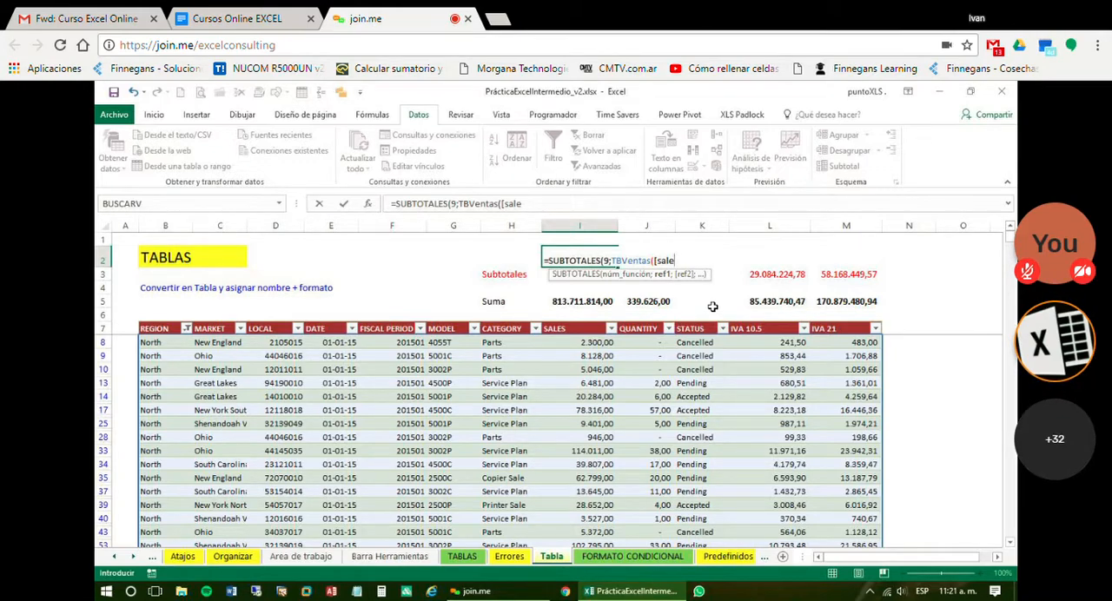
text(s)
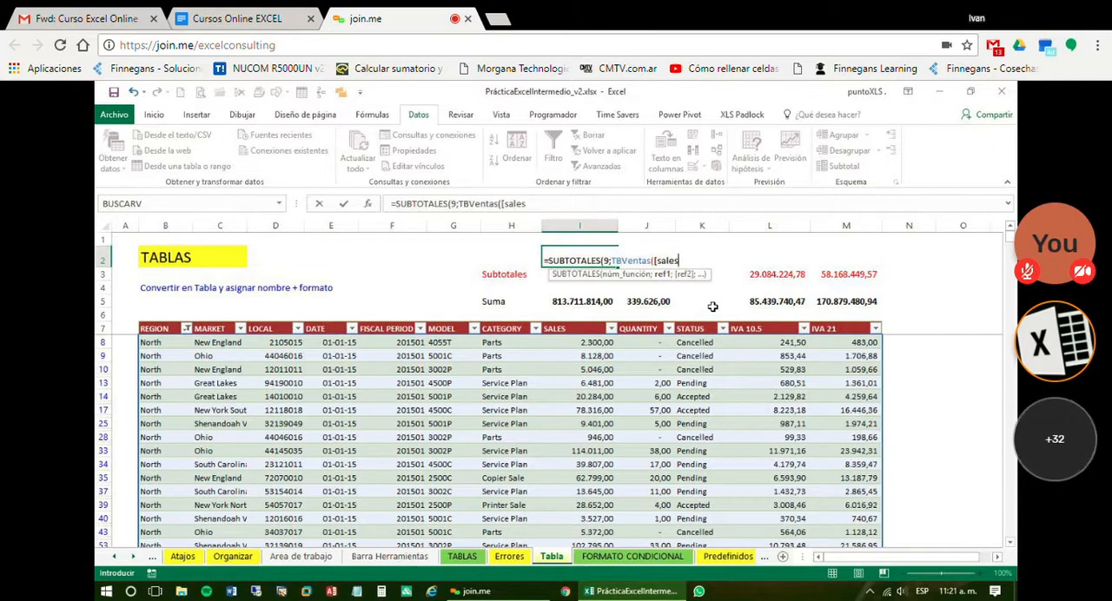
text(])
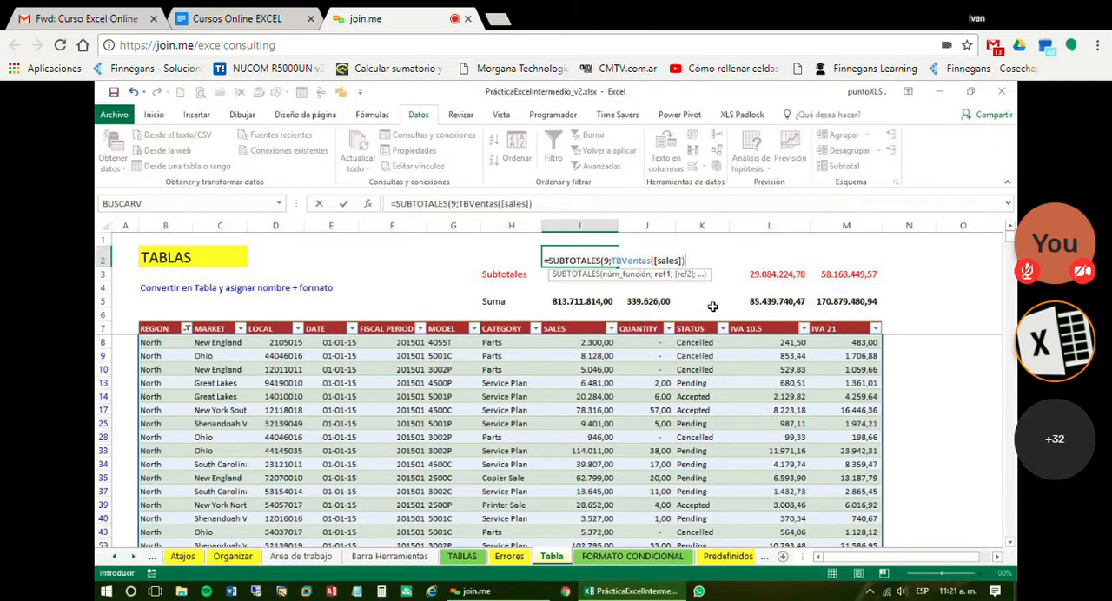
key(Return)
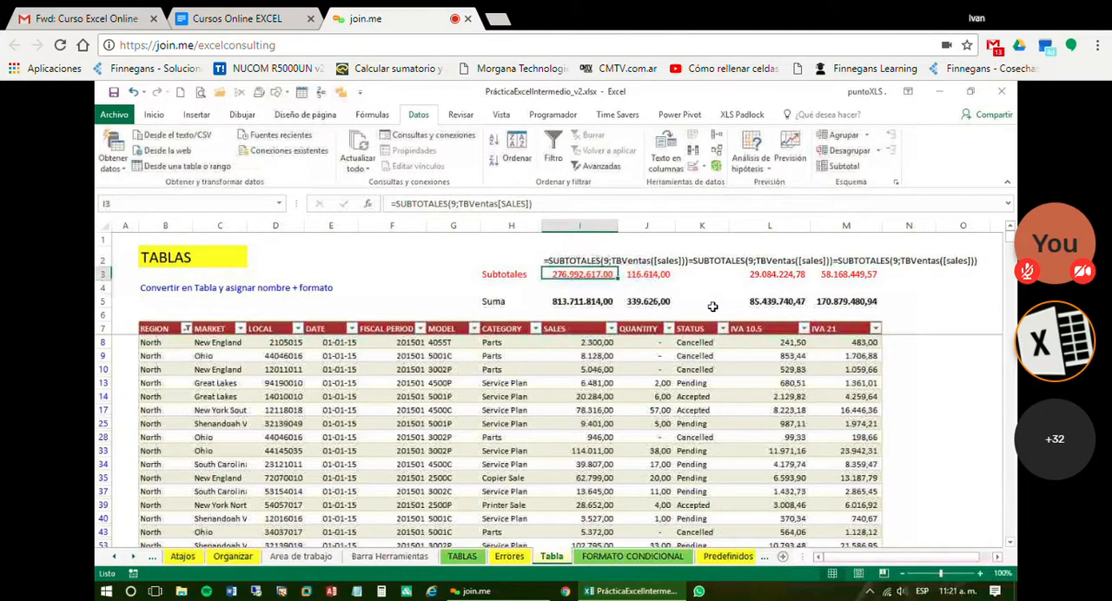
Correct the table reference in I2 so the formula reads =SUBTOTALES(9;TBVentas[sales])
key(Up)
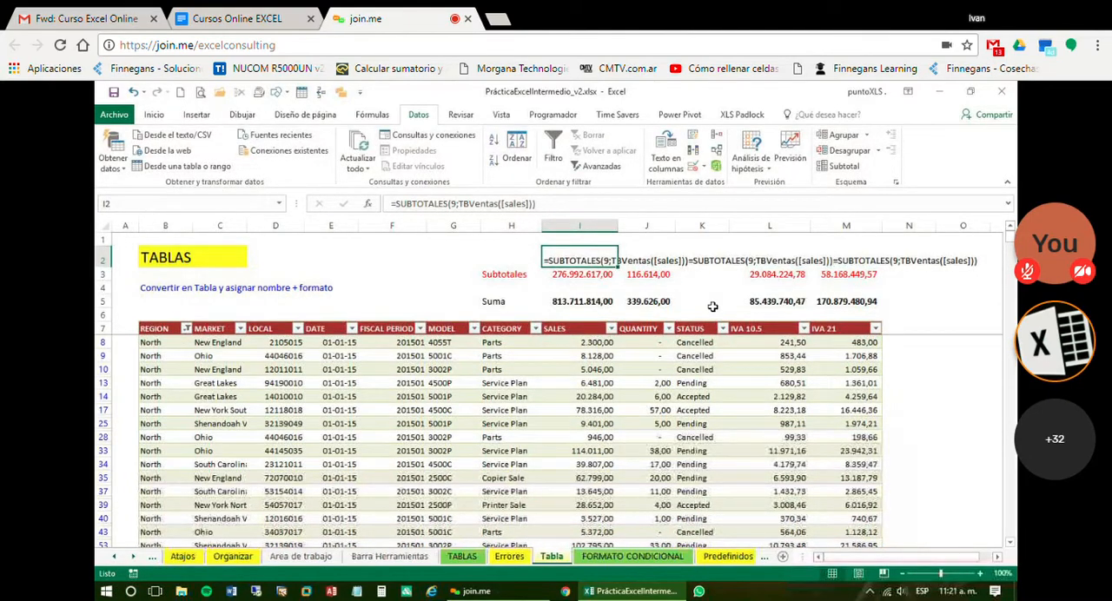
click(550, 204)
click(503, 203)
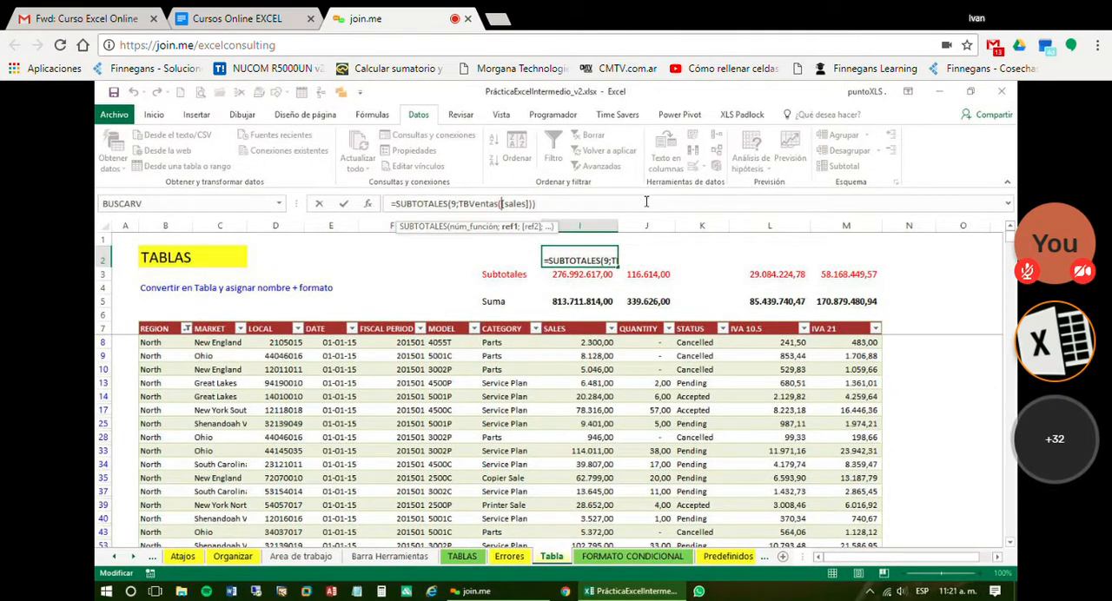
key(BackSpace)
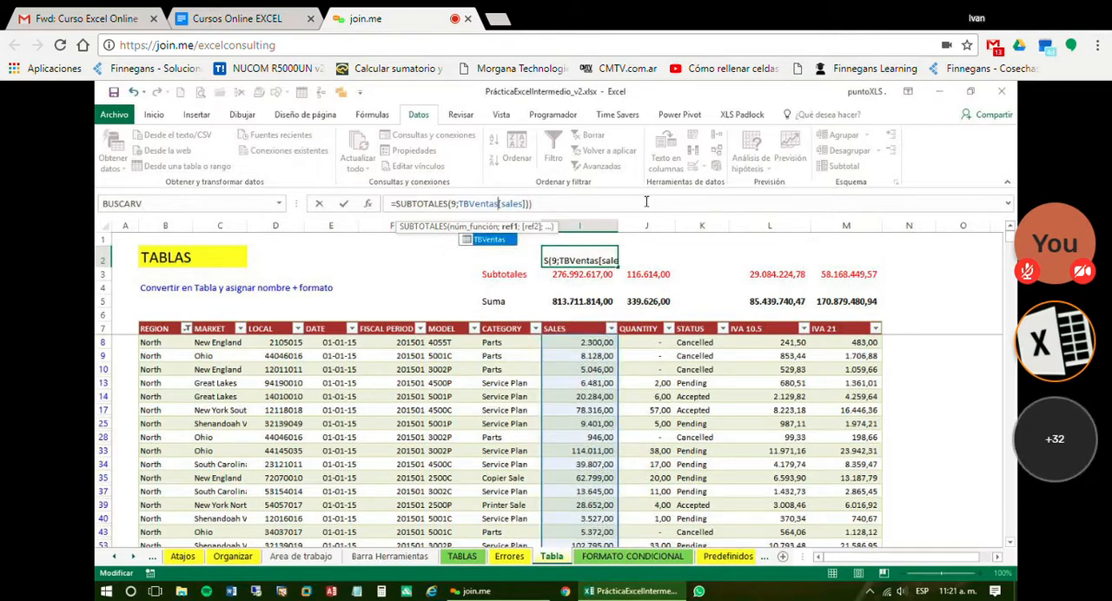
text([)
key(Right)
key(Right)
key(Right)
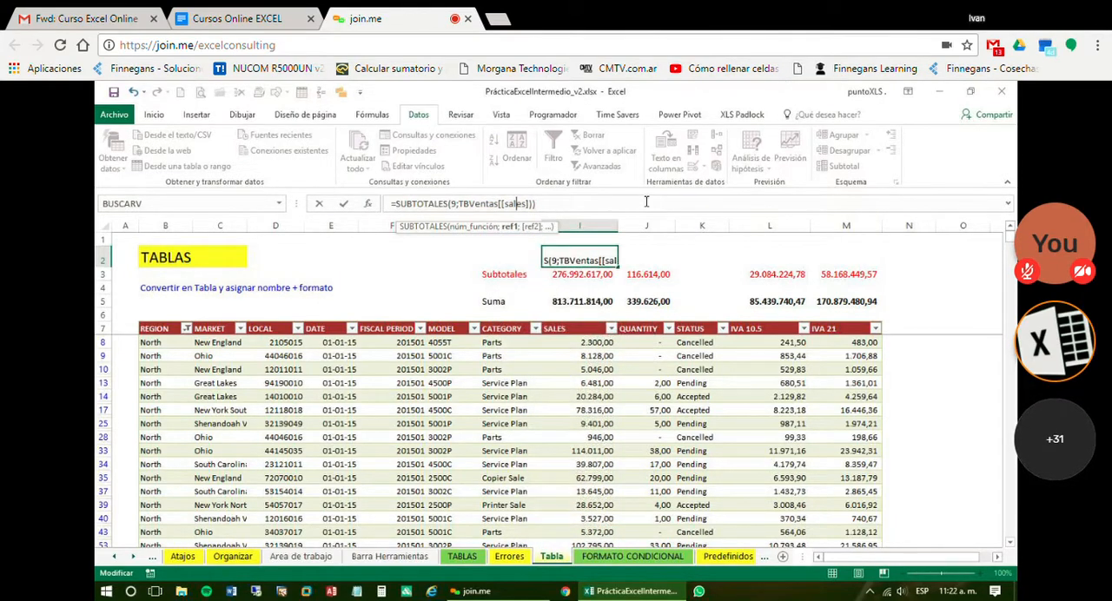
key(BackSpace)
key(Right)
key(Right)
key(Right)
key(Right)
key(Right)
key(Right)
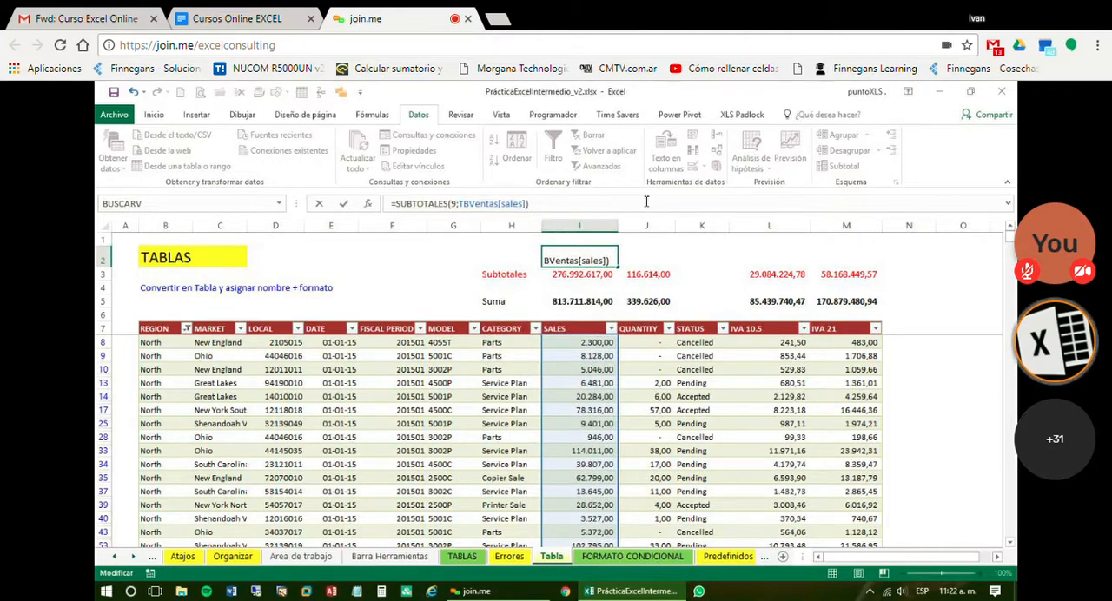
key(Return)
key(Up)
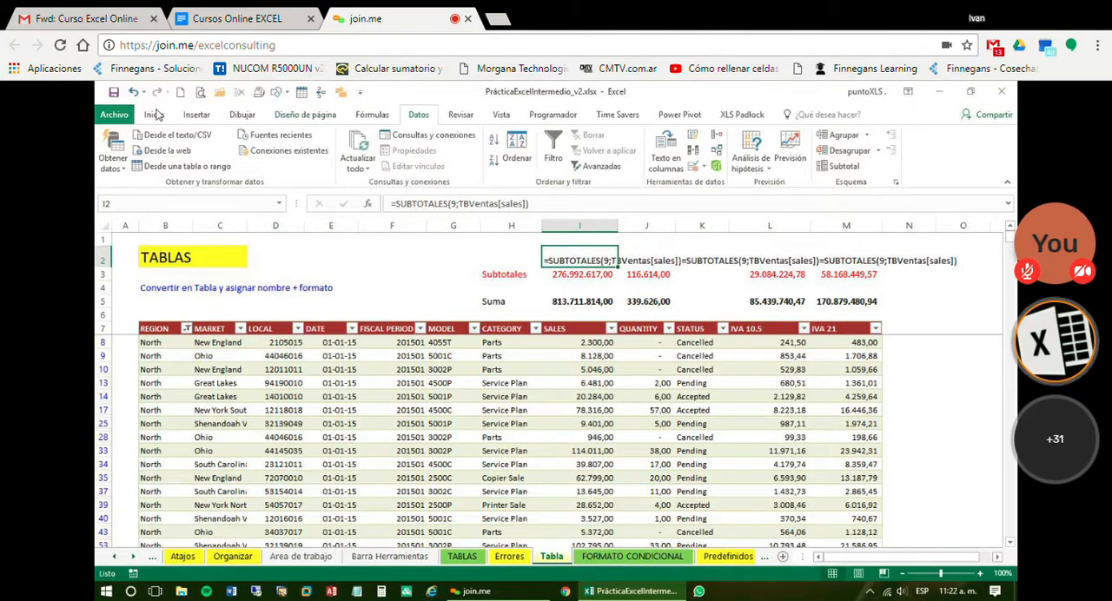
Set I2 to the General format and re-enter its formula so it calculates, using the Contabilidad thousands format for the result
click(116, 114)
key(Escape)
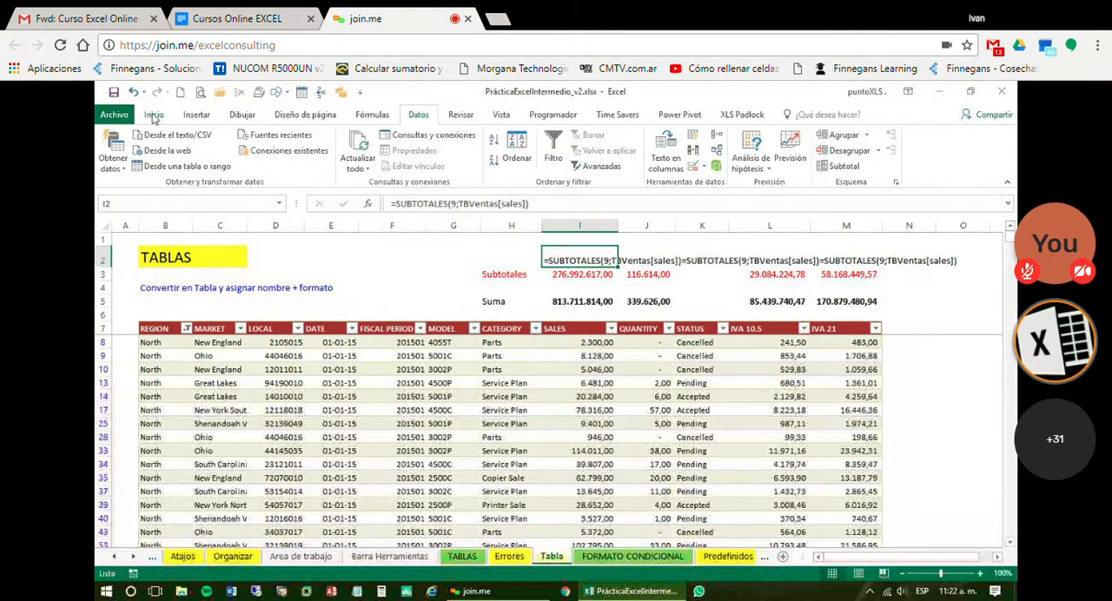
click(155, 116)
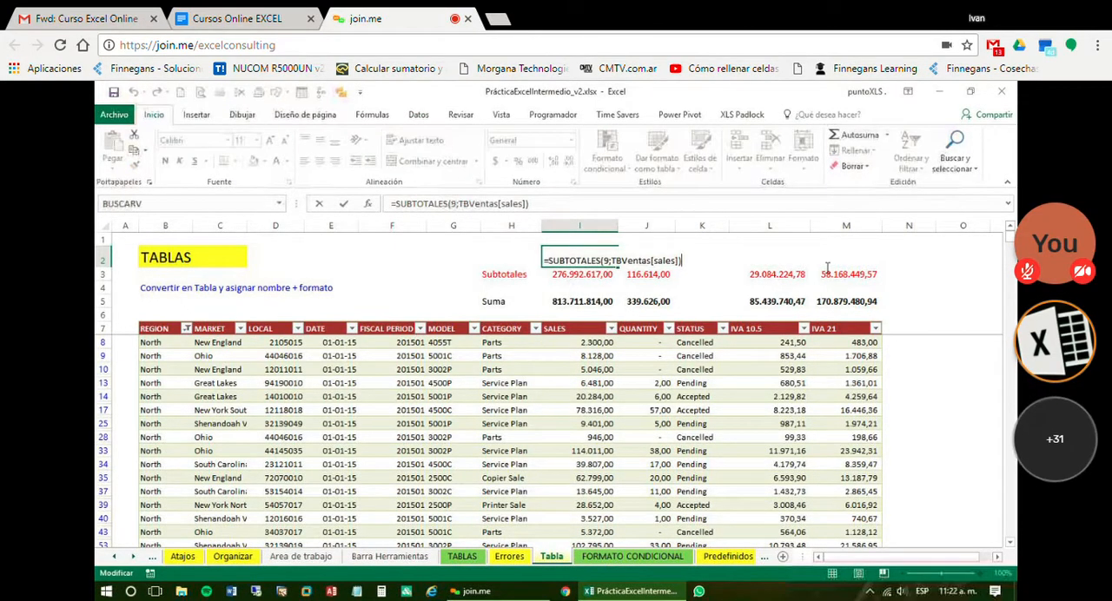
key(Return)
key(Up)
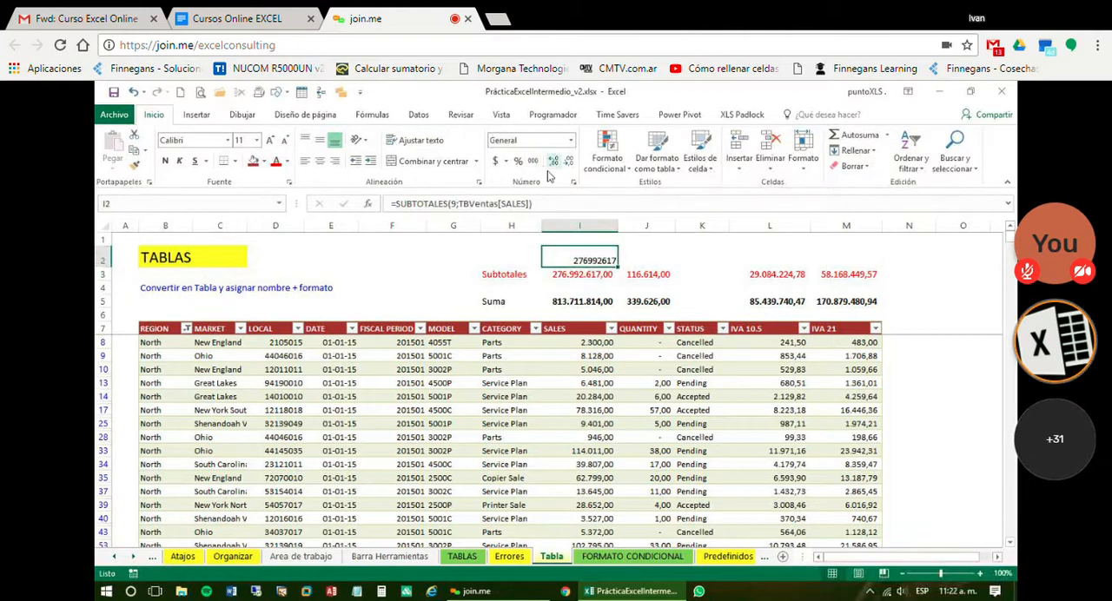
click(533, 162)
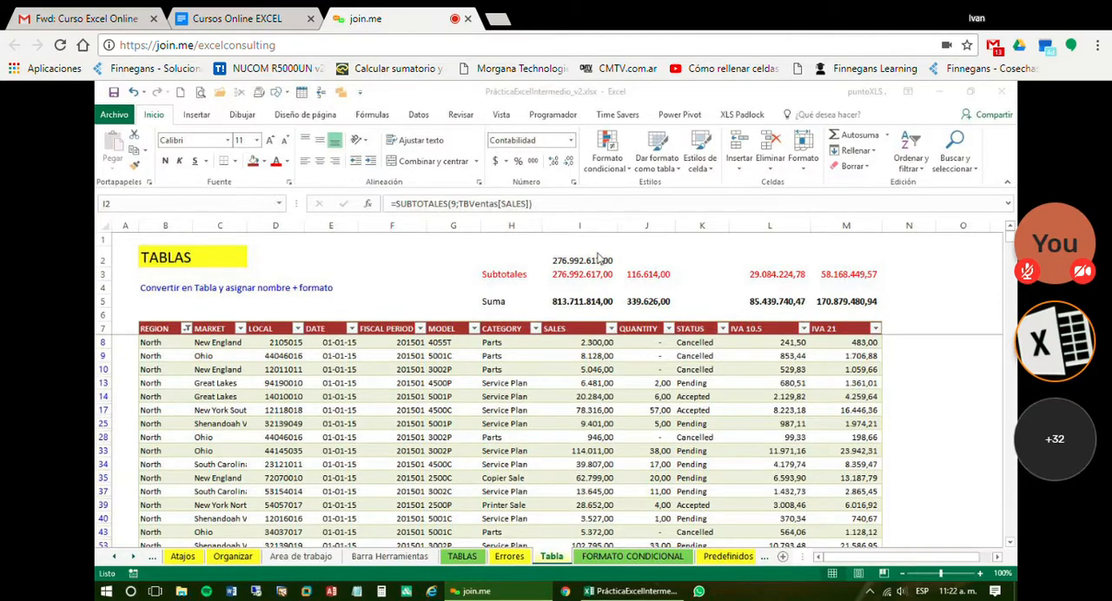
Review the SUBTOTALES formula in I2 and its SALES column reference, and compare it with the formula in I3
click(599, 261)
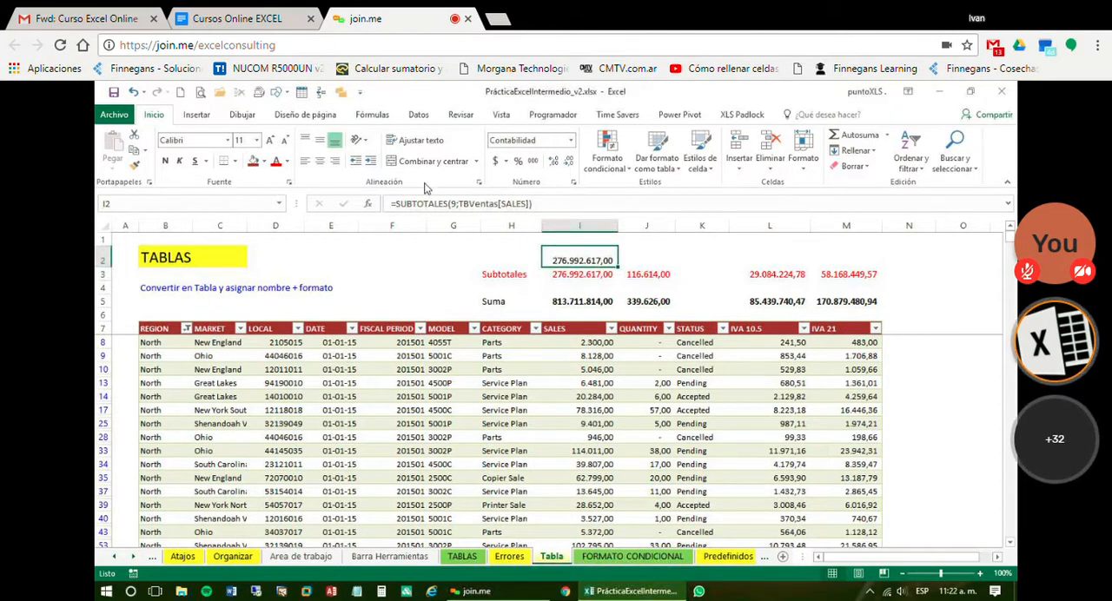
click(559, 205)
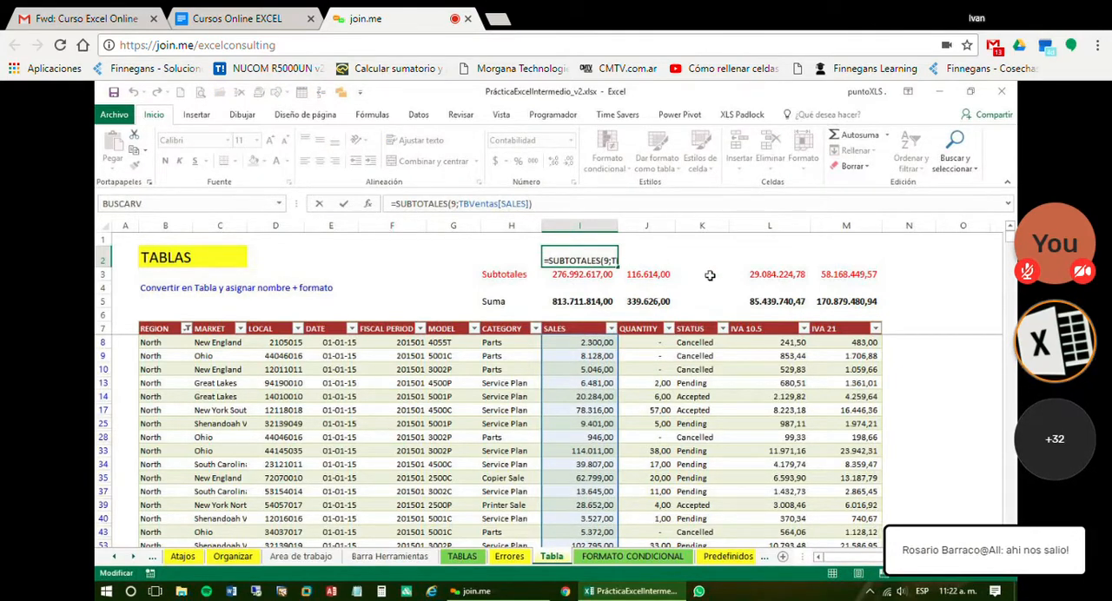
key(ctrl+Return)
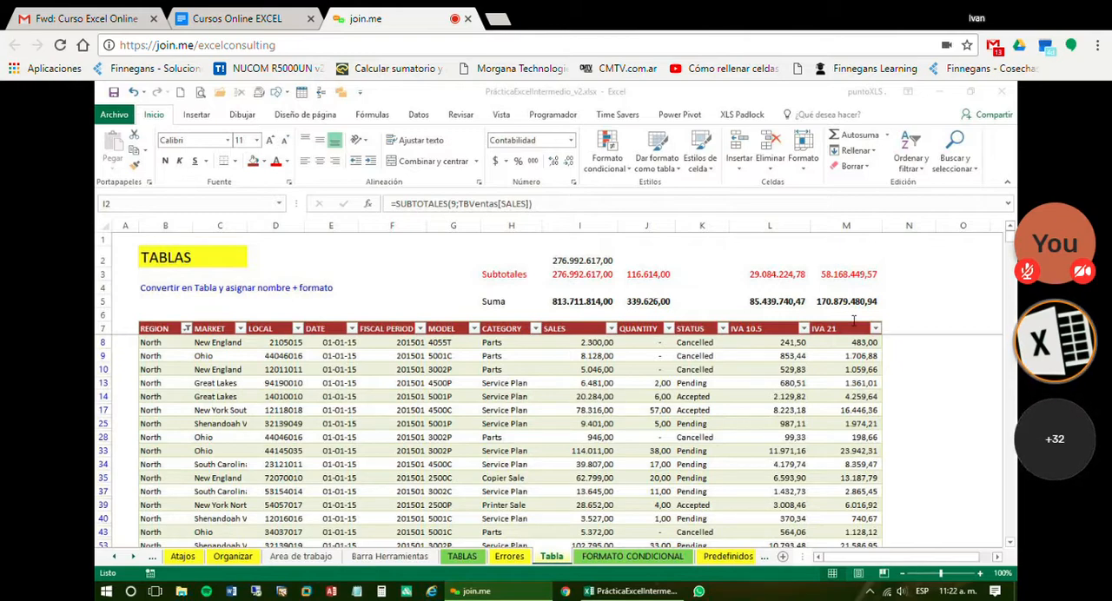
click(575, 275)
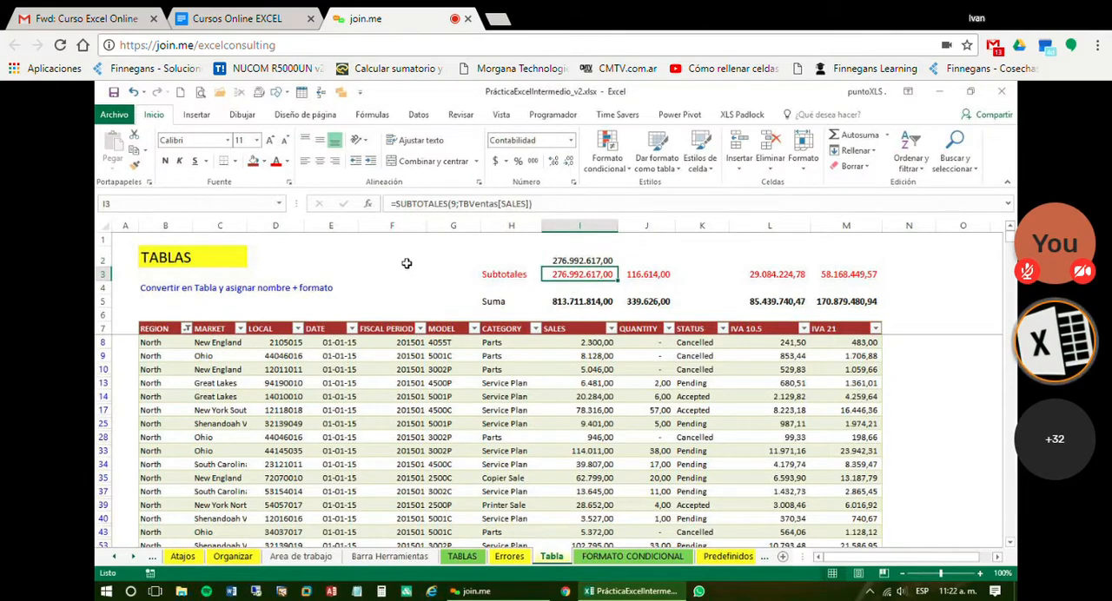
Switch the REGION filter from North to only West and compare the SALES formulas in the Suma and Subtotales rows
click(187, 329)
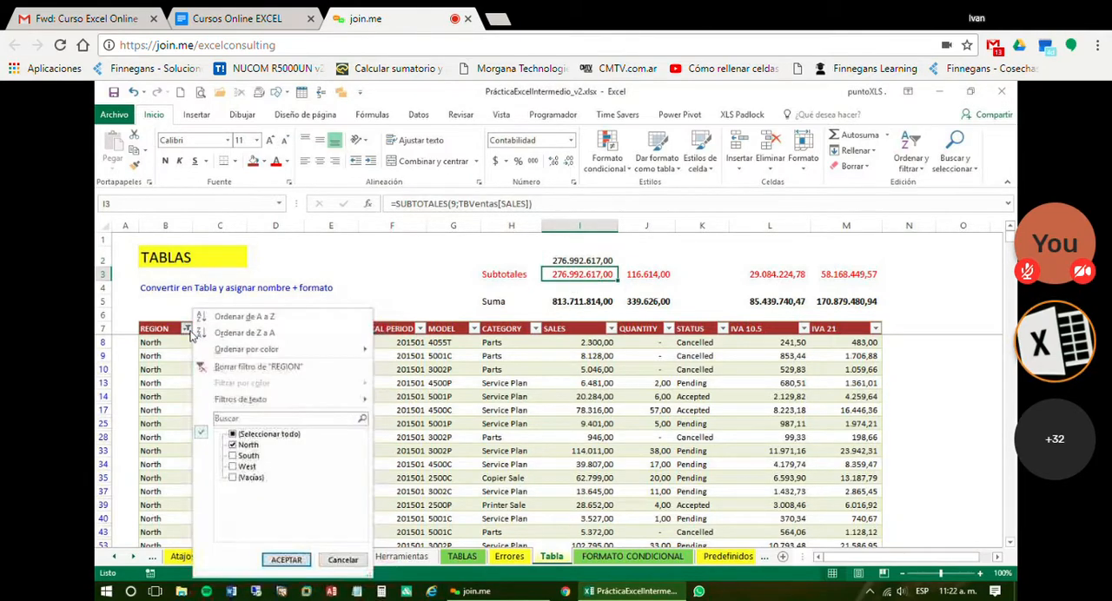
click(232, 445)
click(232, 467)
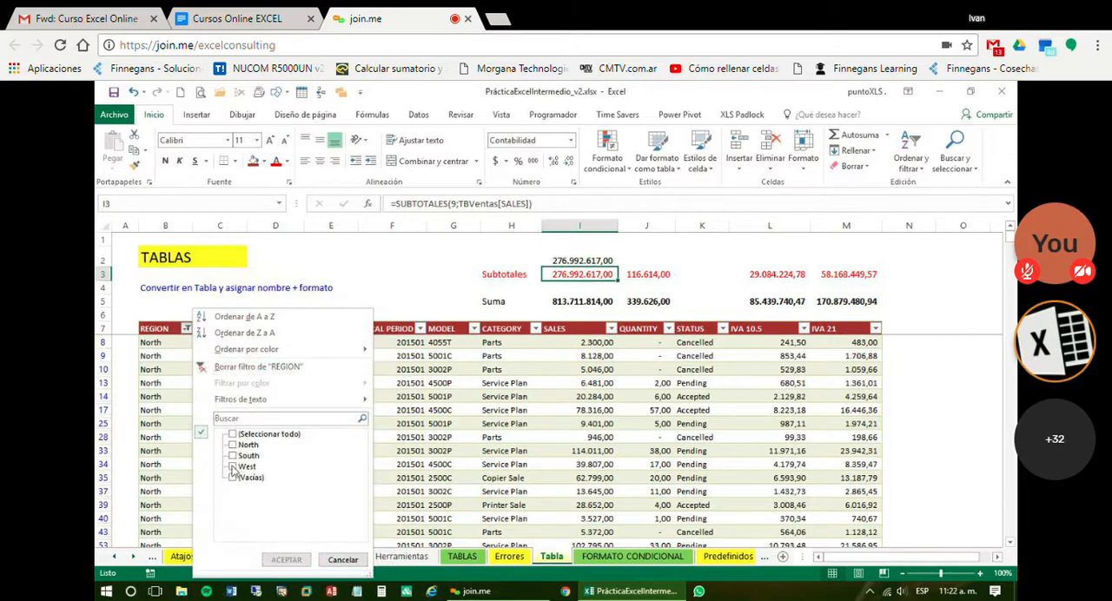
click(268, 560)
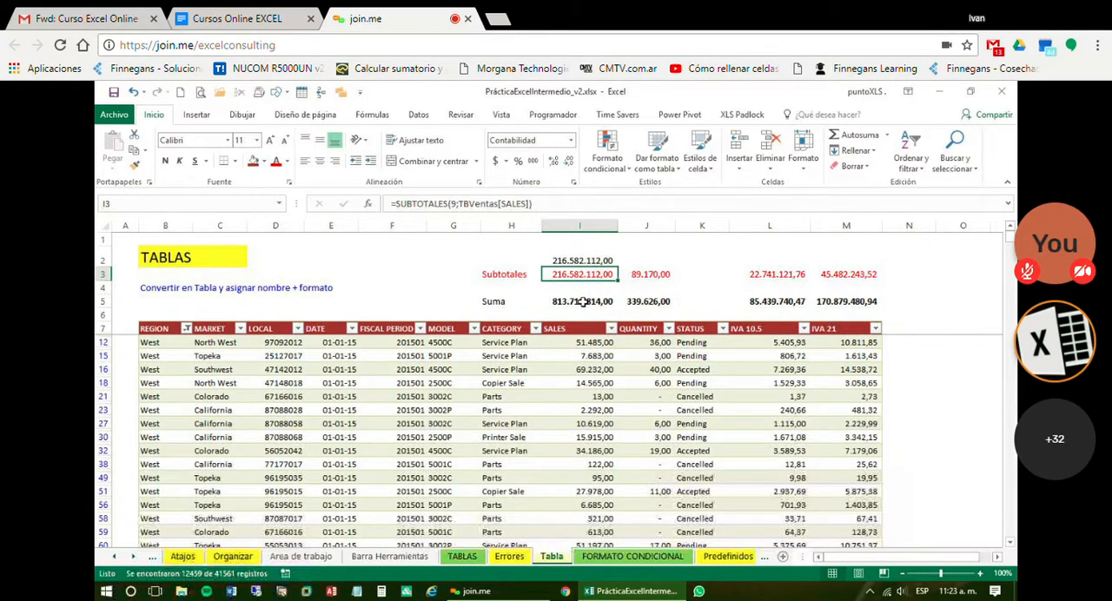
click(583, 302)
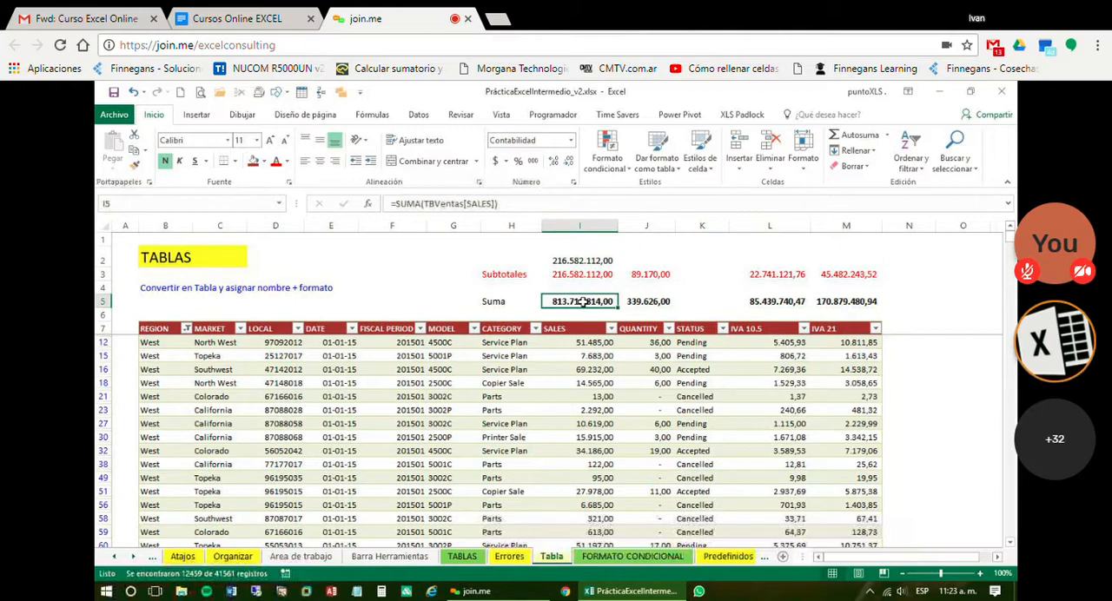
click(582, 274)
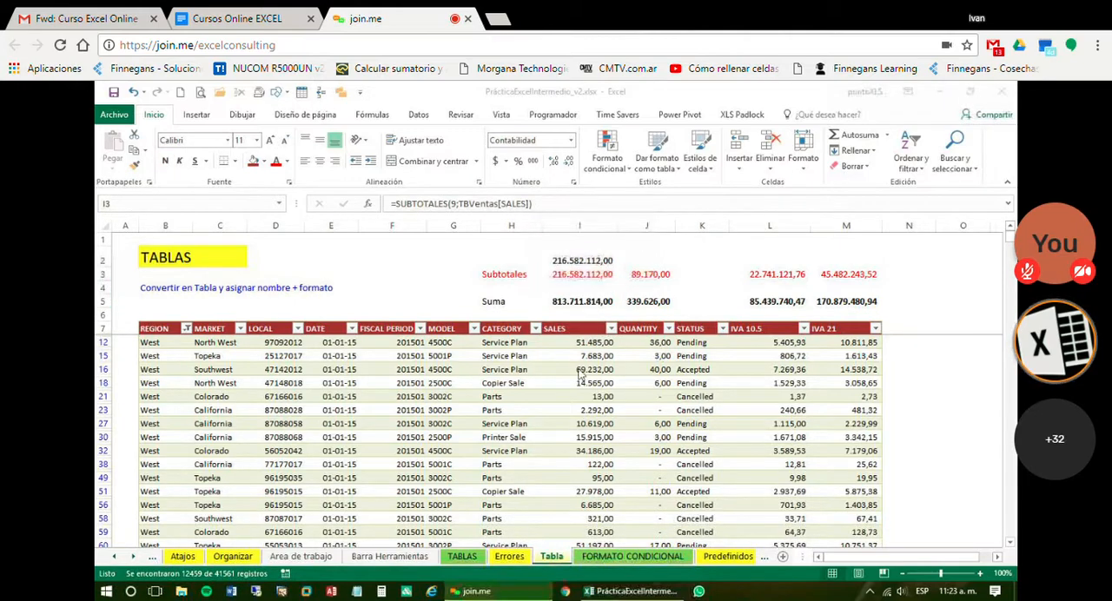
Clear J3:M3, copy the SUBTOTALES formula from I3 across to M3, and empty K3 above the STATUS column
drag(646, 275, 847, 275)
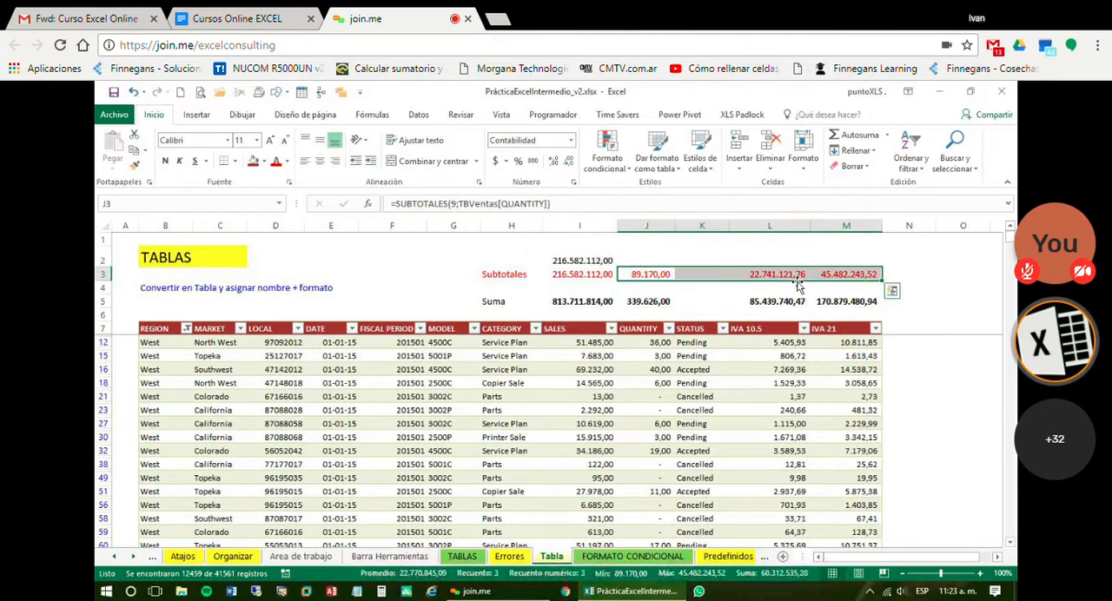
key(Delete)
click(574, 275)
drag(618, 282, 863, 274)
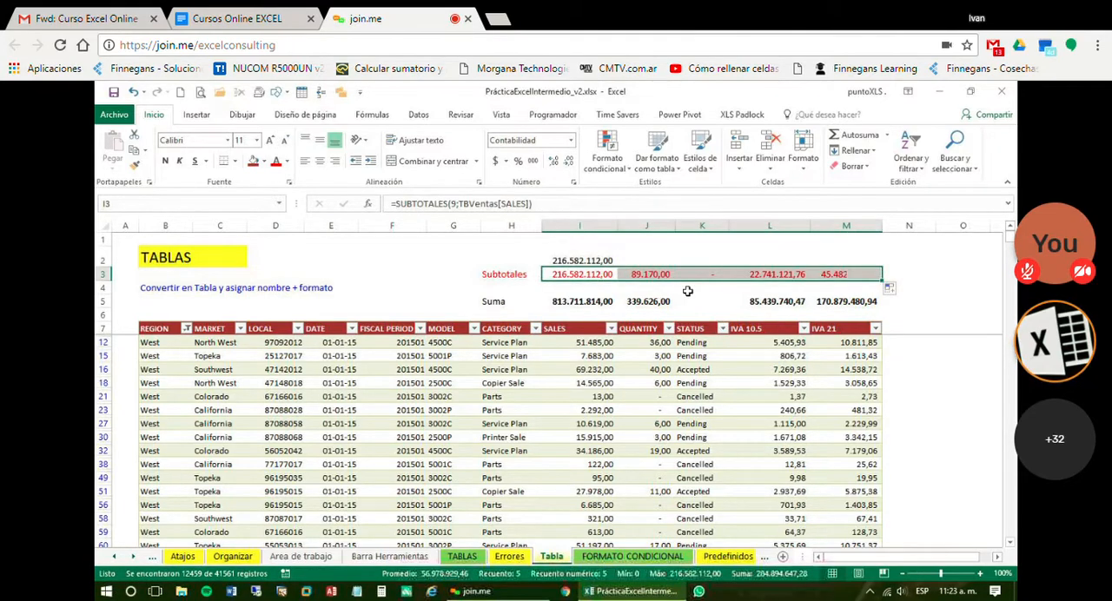
click(717, 276)
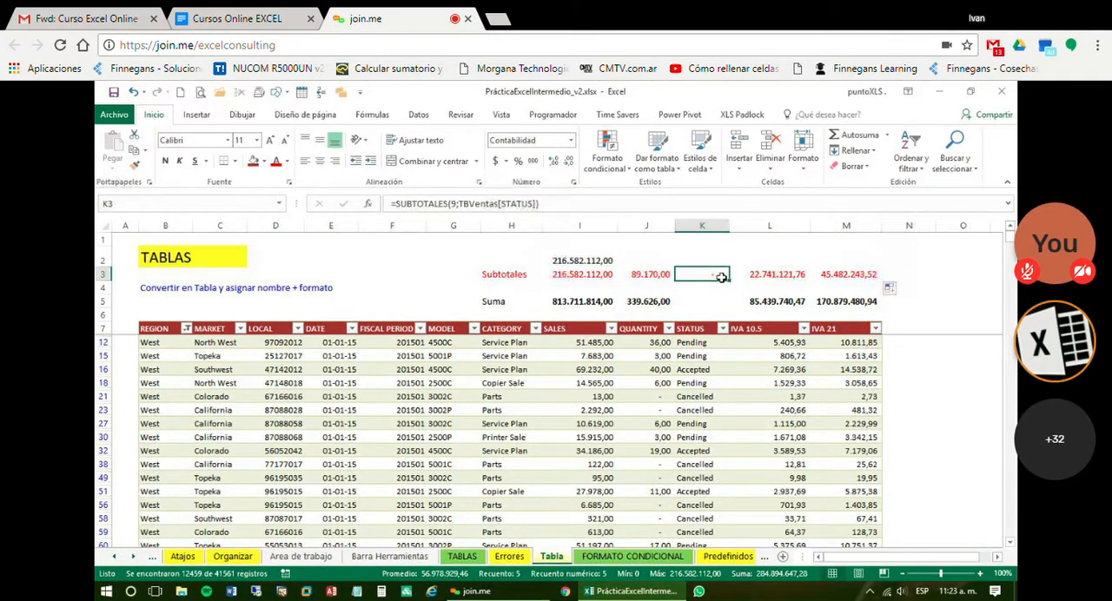
Replace the formula in I2 with =MAX(TBVentas[SALES]) to return the maximum of the SALES column
key(Up)
key(Left)
key(Left)
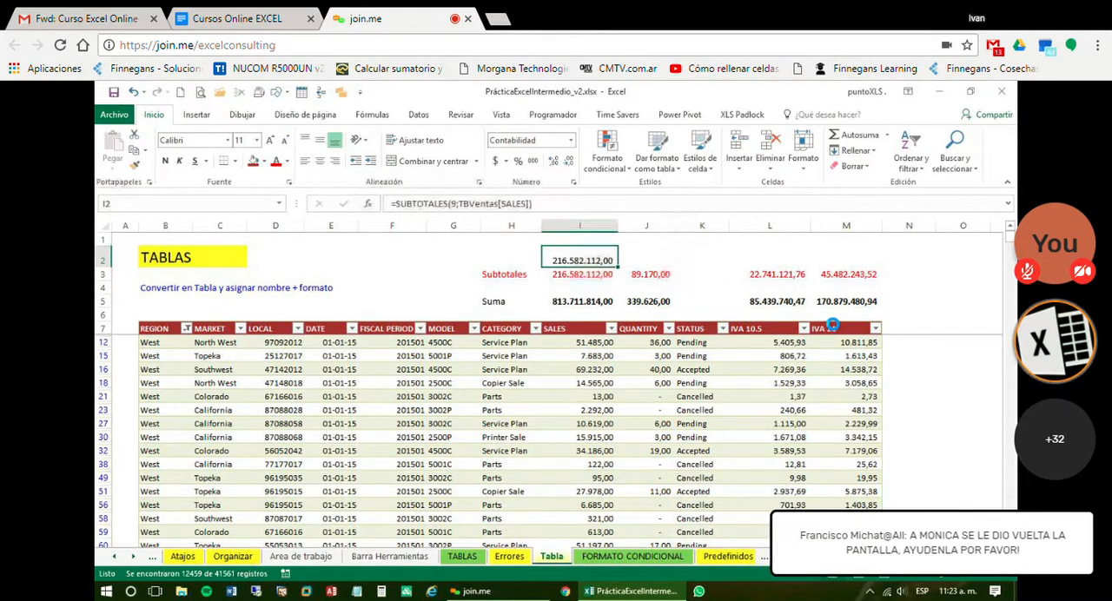
text(=)
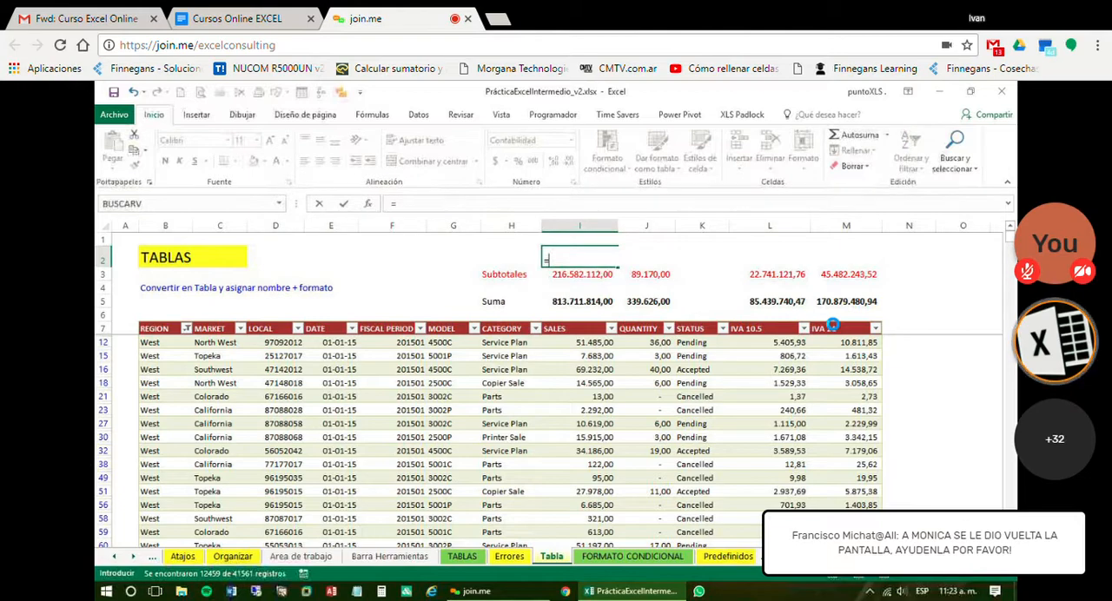
text(ma)
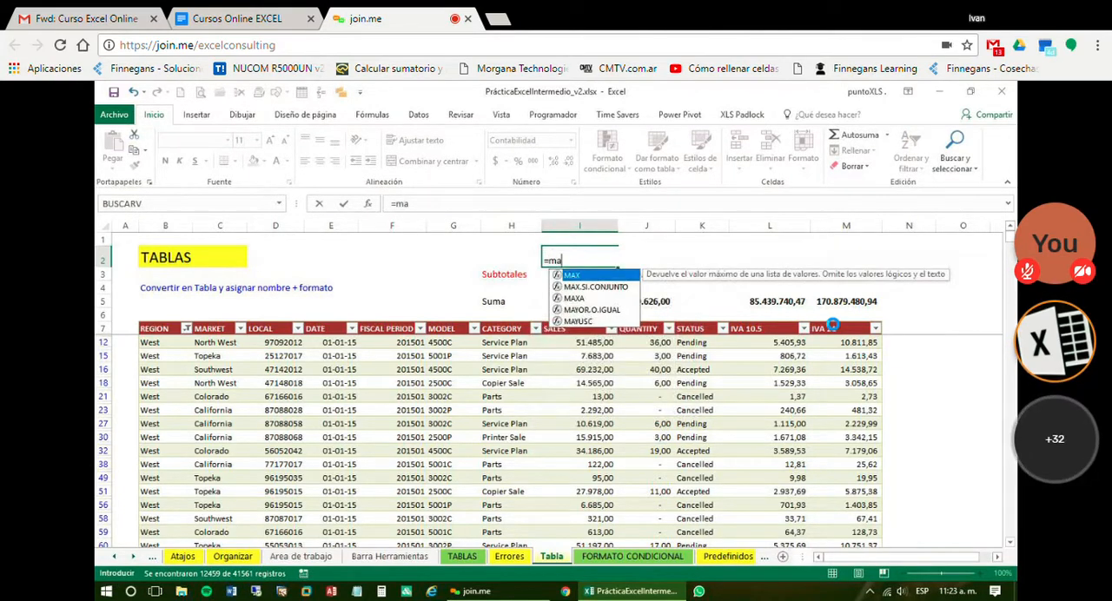
text(x(tb)
key(Tab)
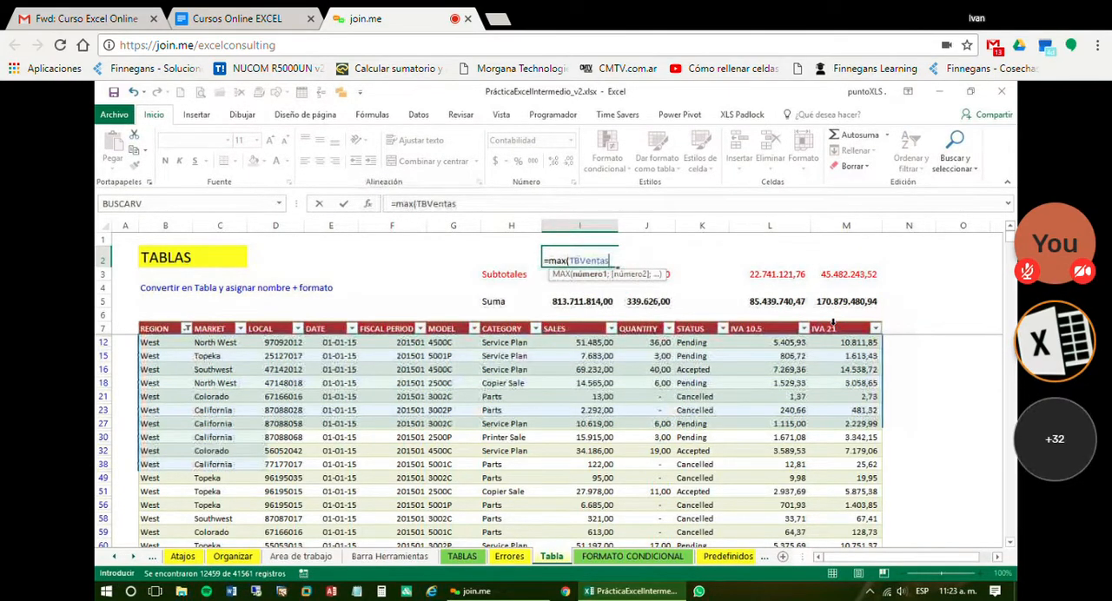
text([)
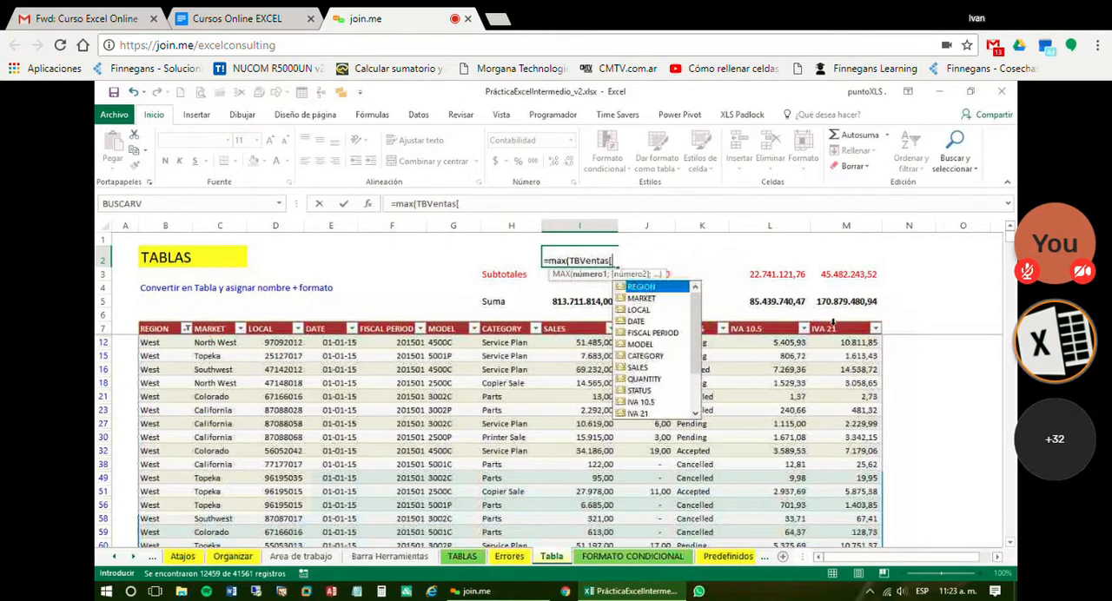
key(Down)
key(Down)
key(Down)
key(Down)
key(Down)
key(Down)
key(Down)
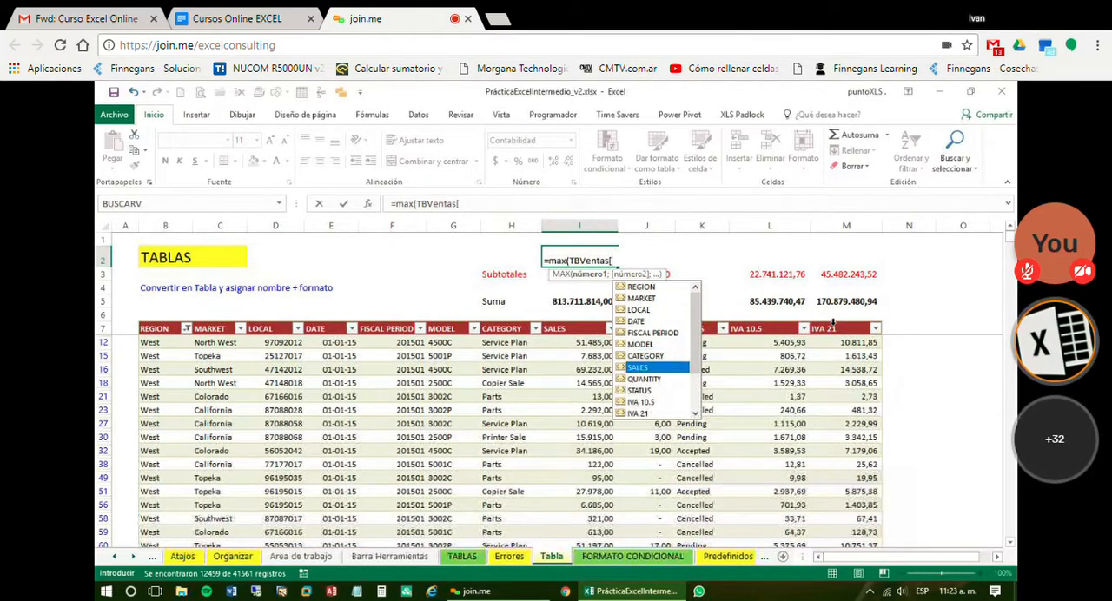
key(Tab)
text(]))
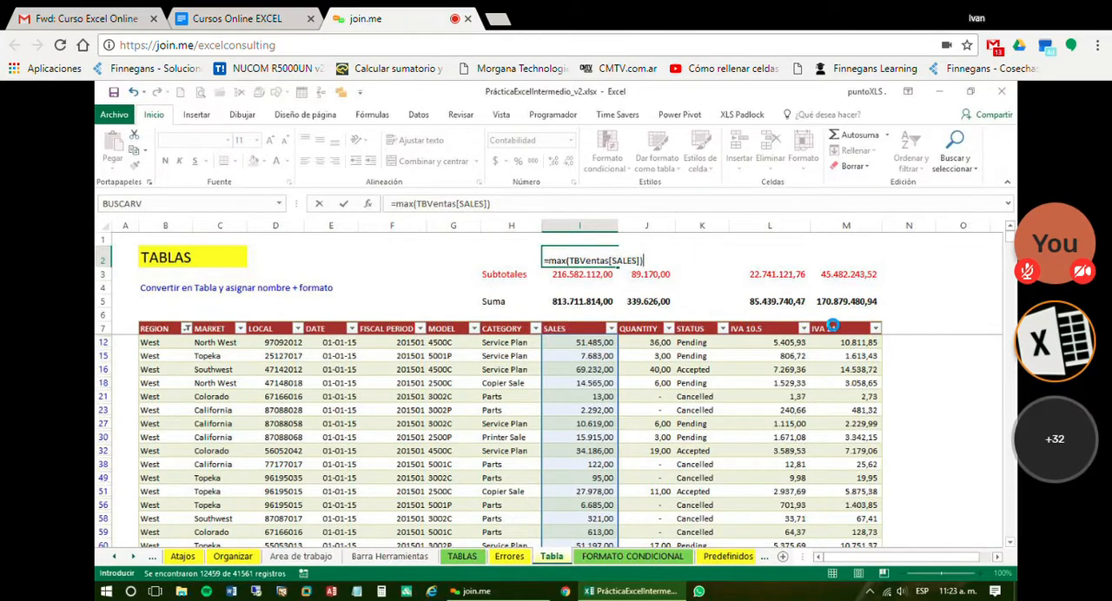
key(Return)
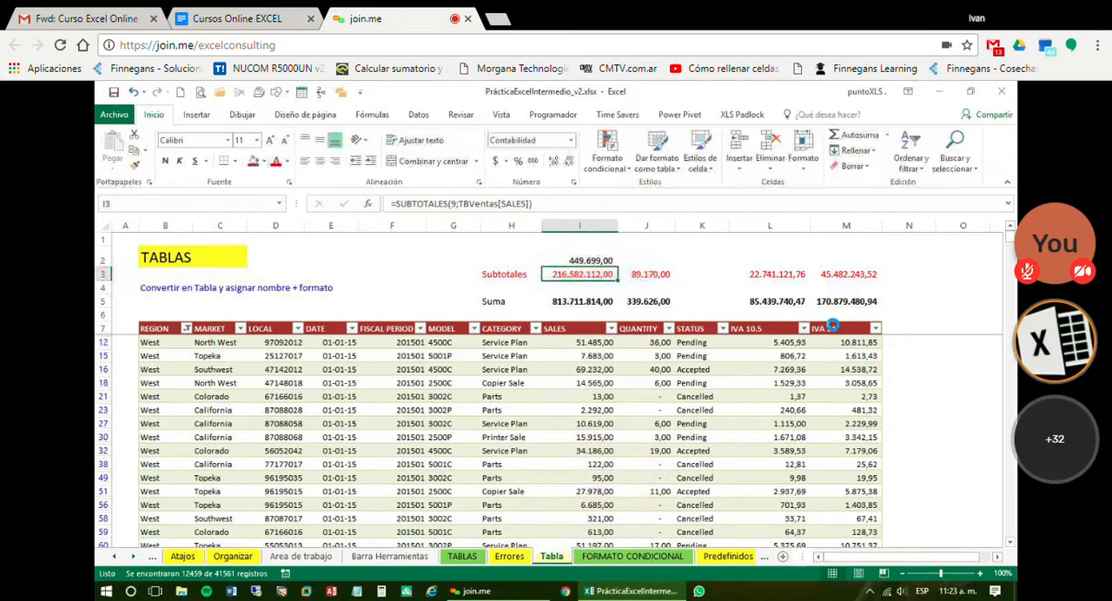
key(Up)
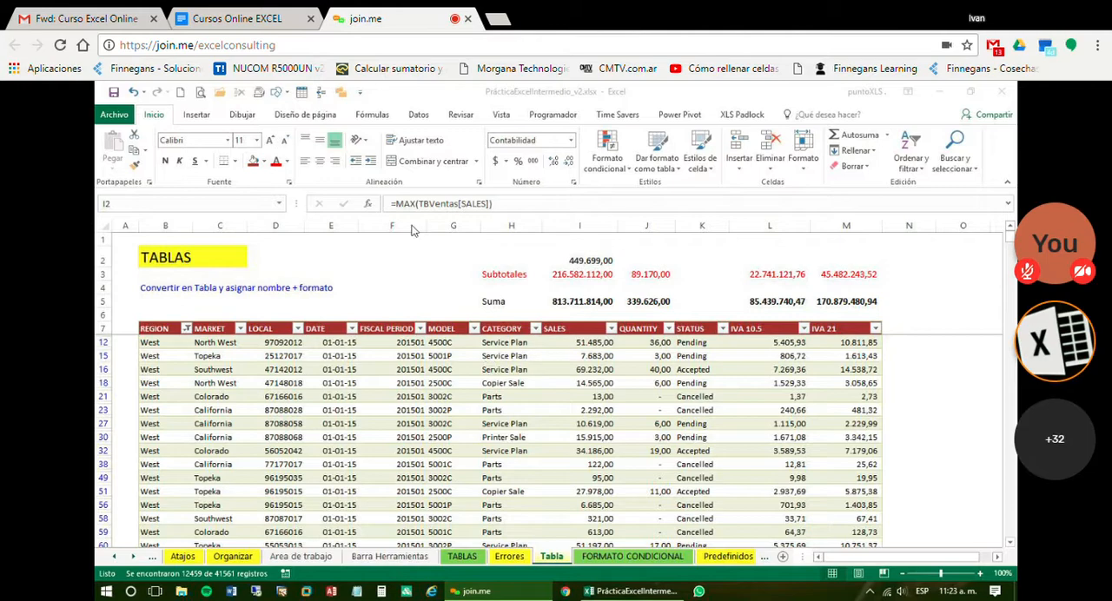
click(612, 264)
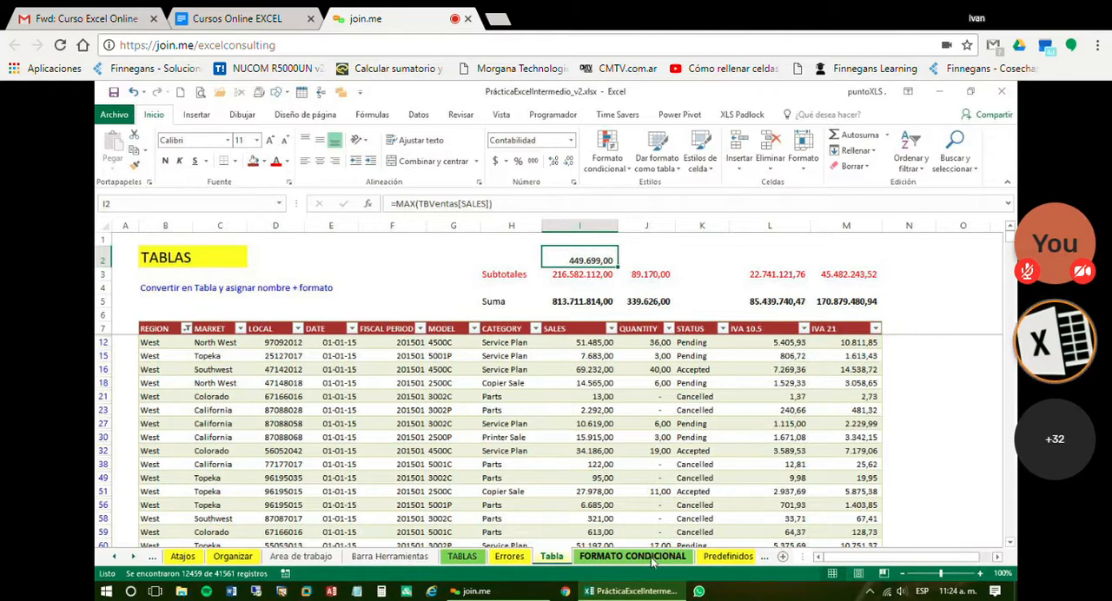
Reset the table's REGION filter to include all values: North, South, West and (Vacías)
mouse_move(658, 595)
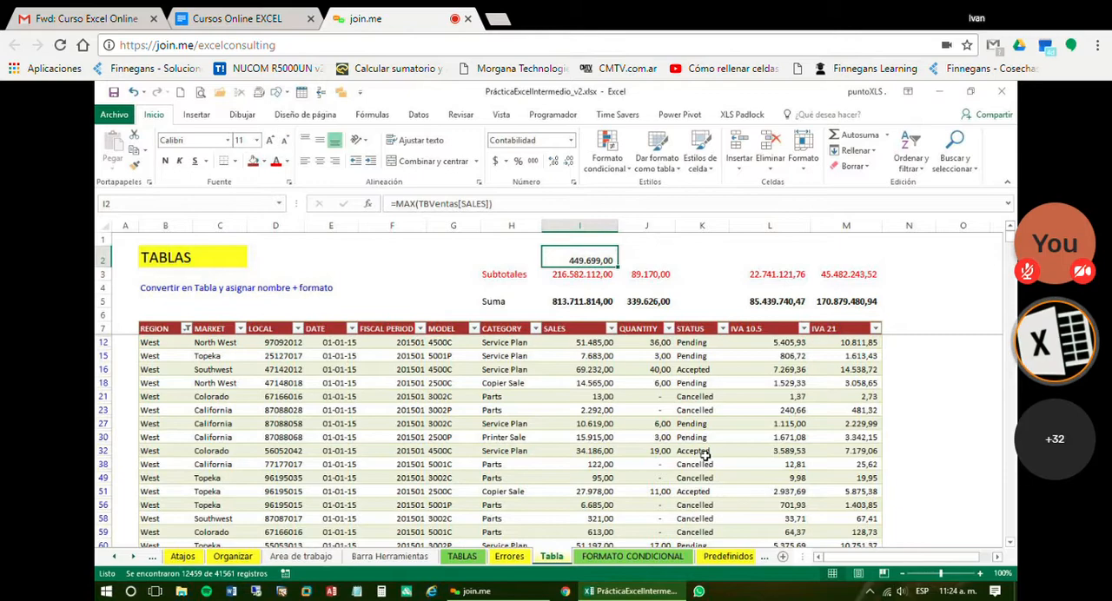
click(188, 328)
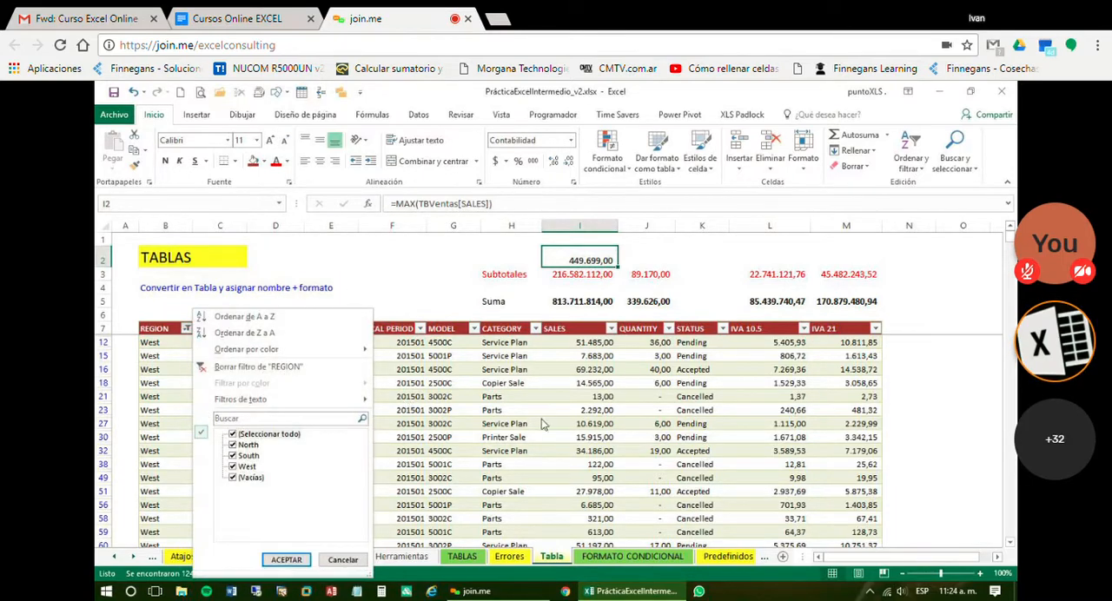
click(286, 560)
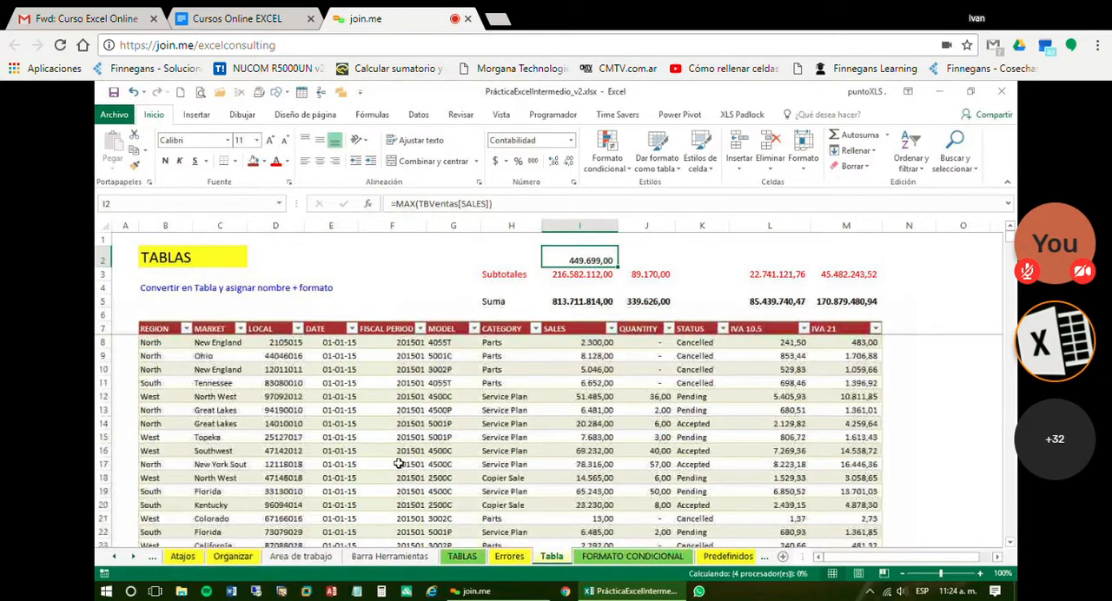
click(398, 464)
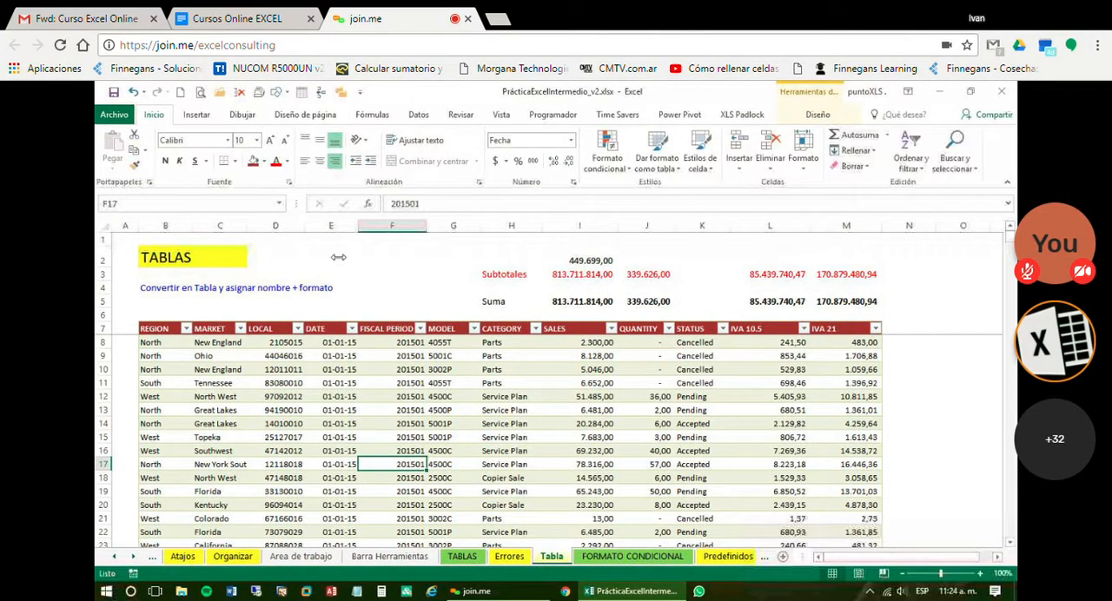
click(287, 285)
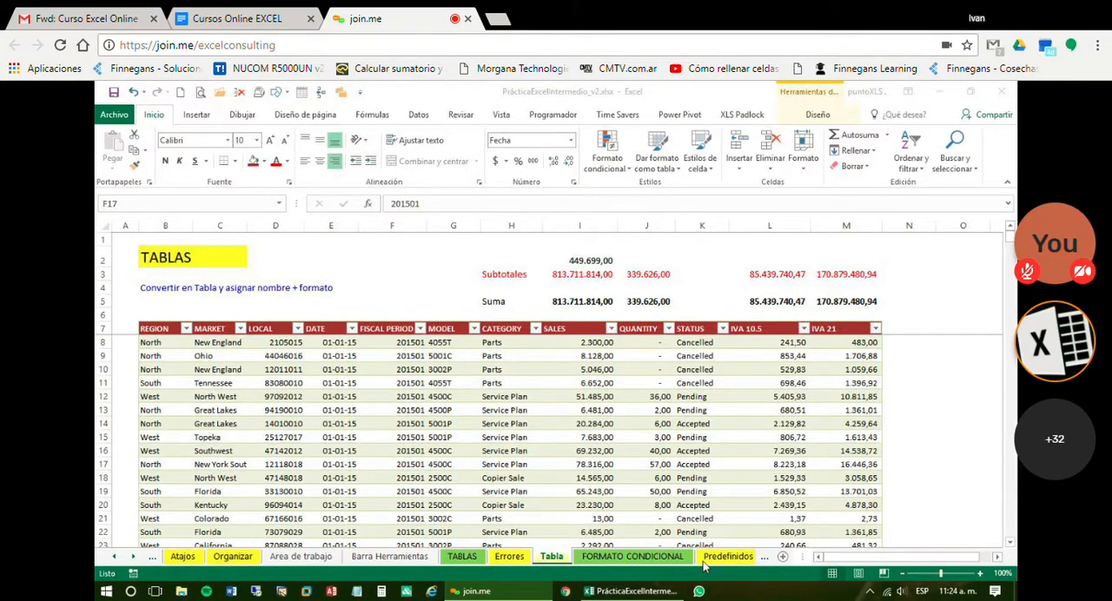
click(710, 401)
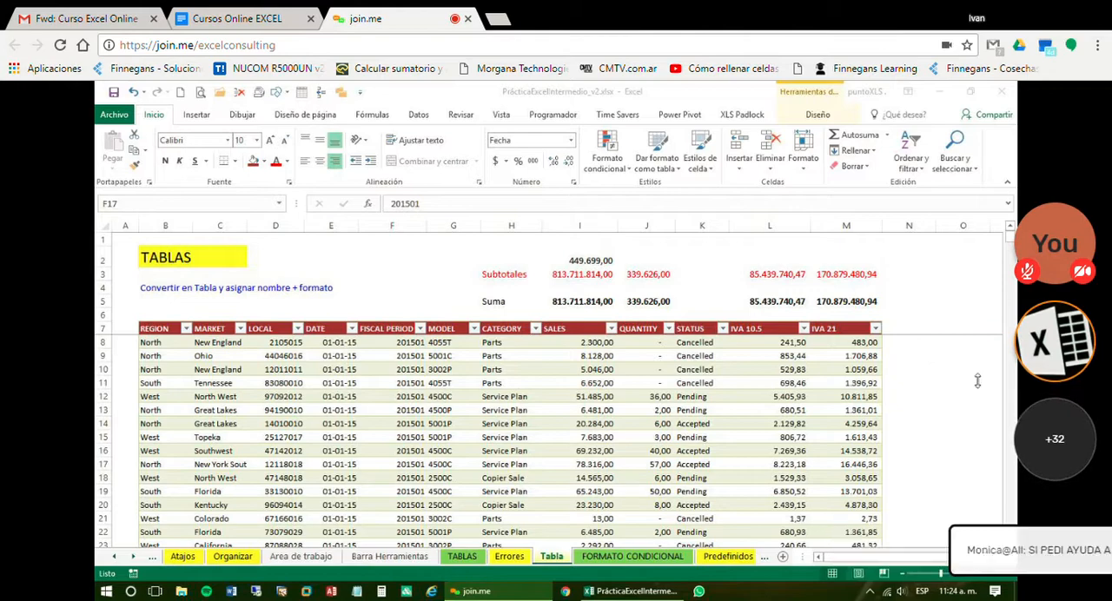
click(434, 380)
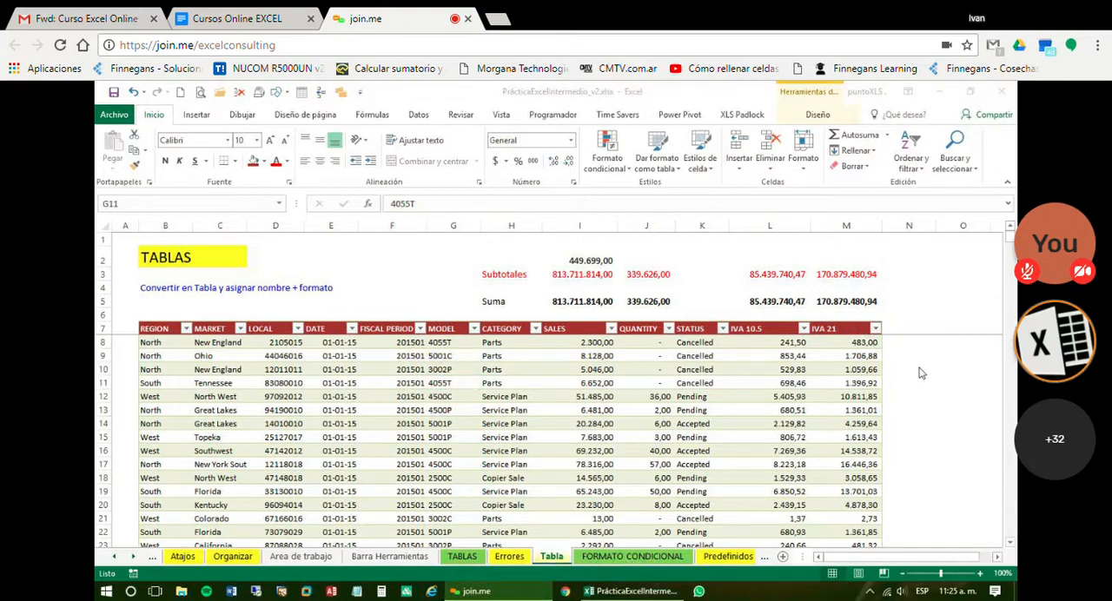
click(500, 408)
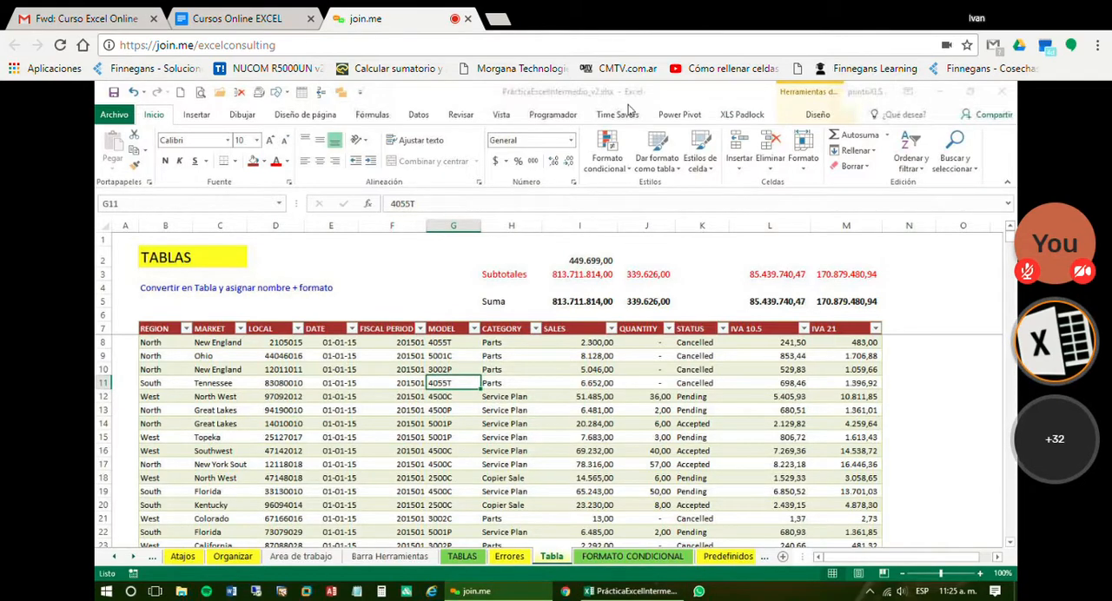
click(309, 206)
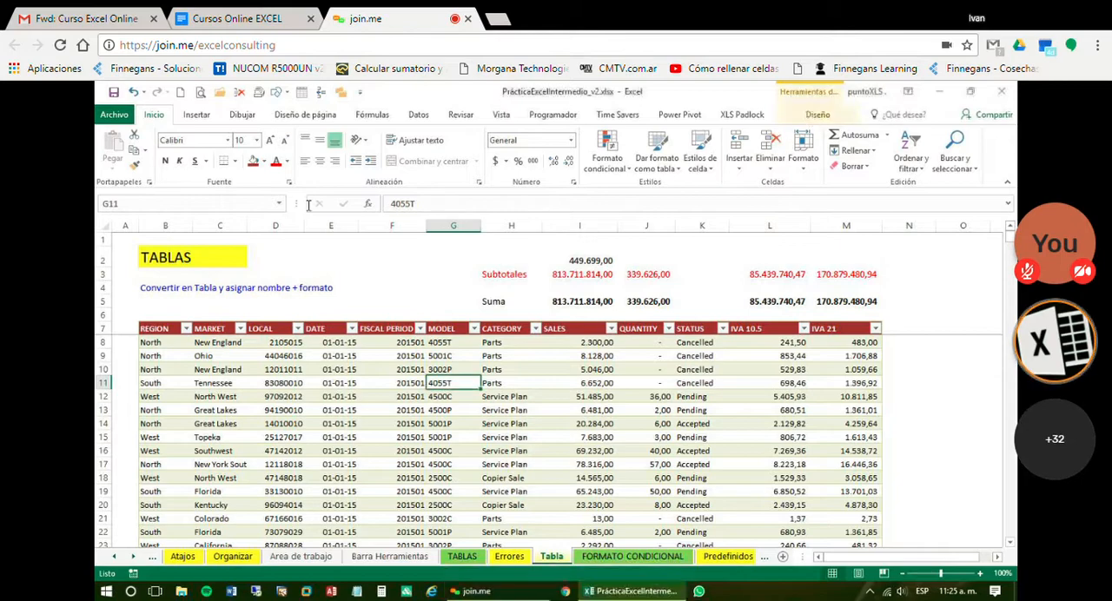
Check the table's name in its design properties and how the SUMA formula in I5 refers to it
click(805, 115)
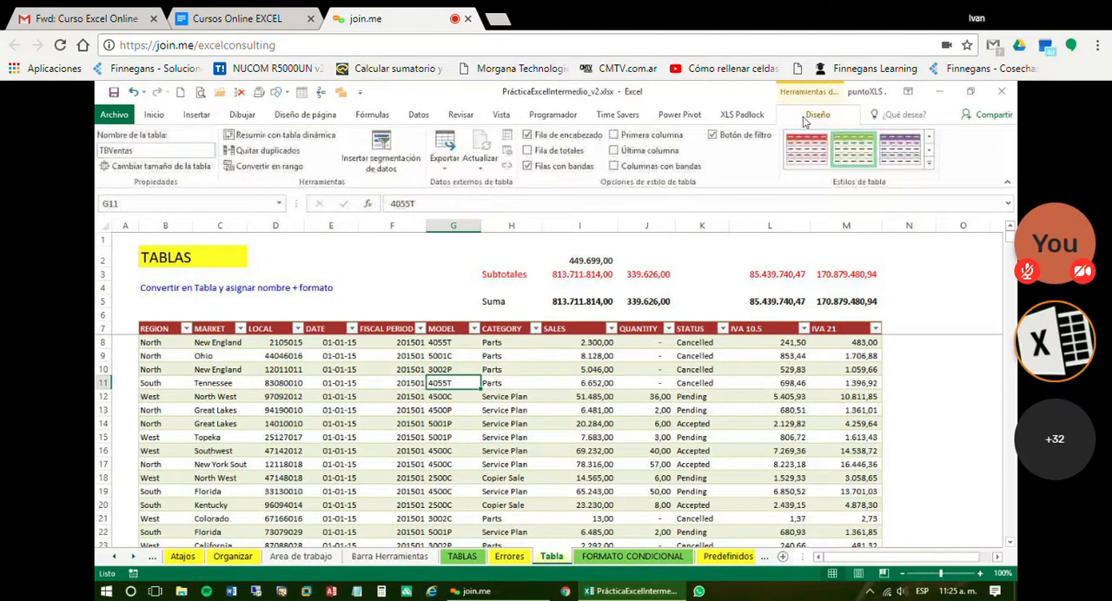
click(172, 152)
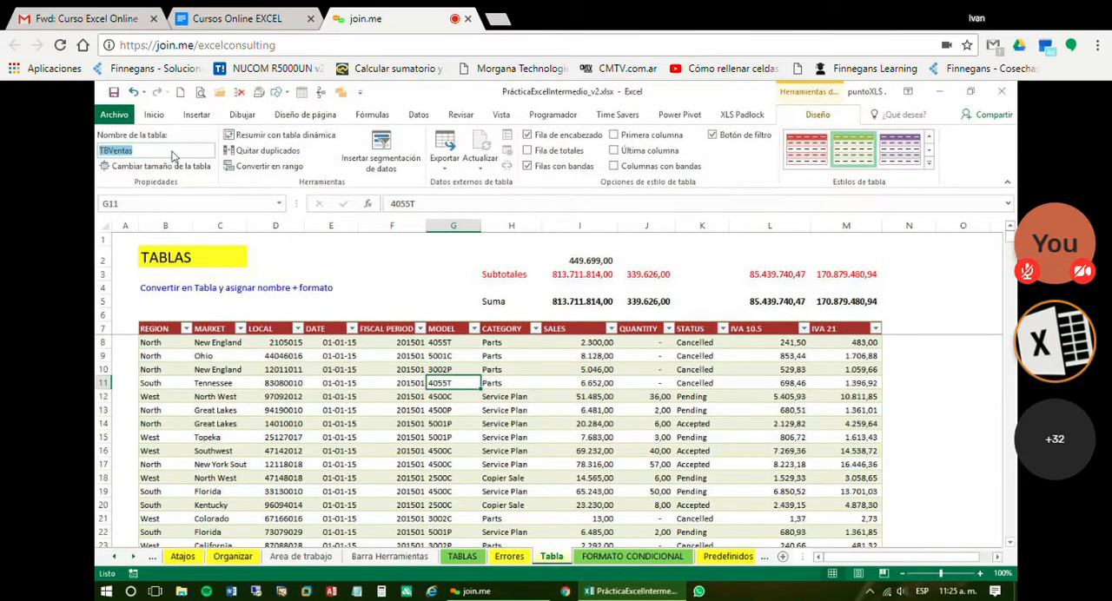
click(567, 533)
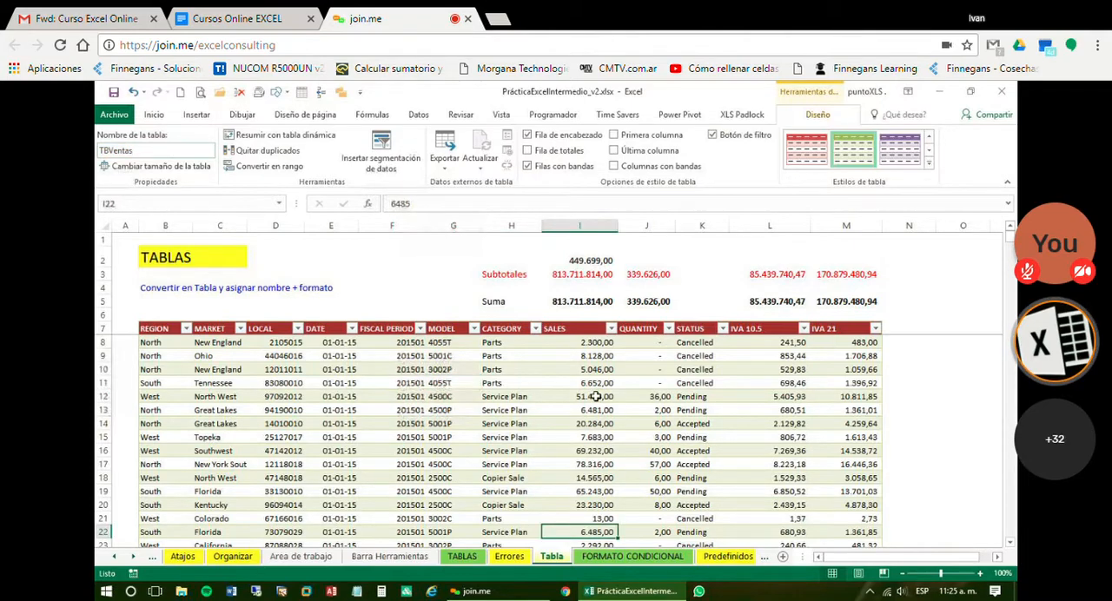
click(582, 301)
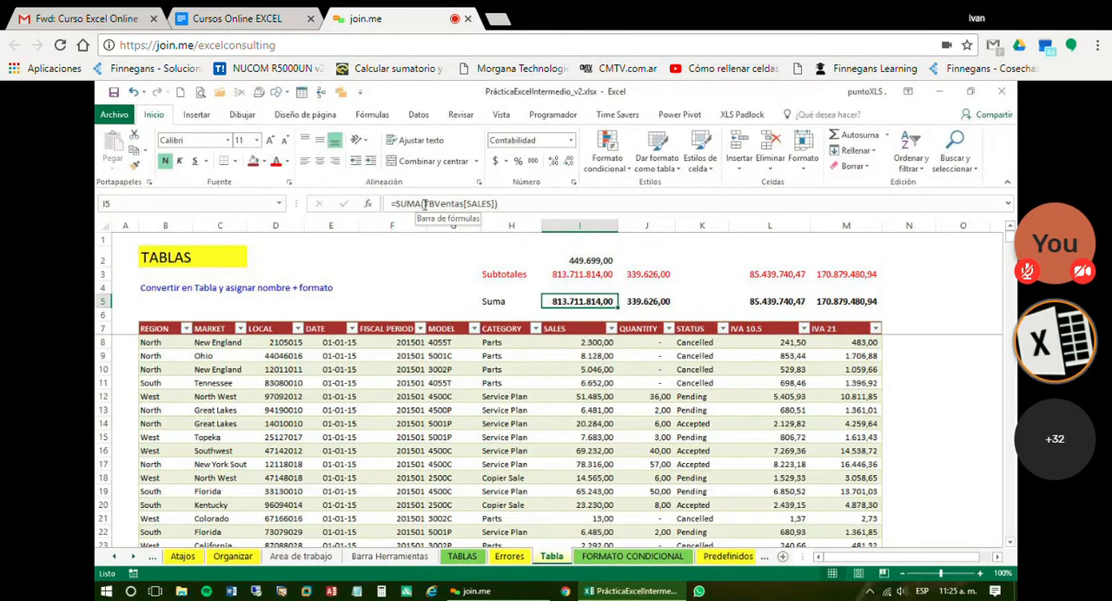
click(254, 411)
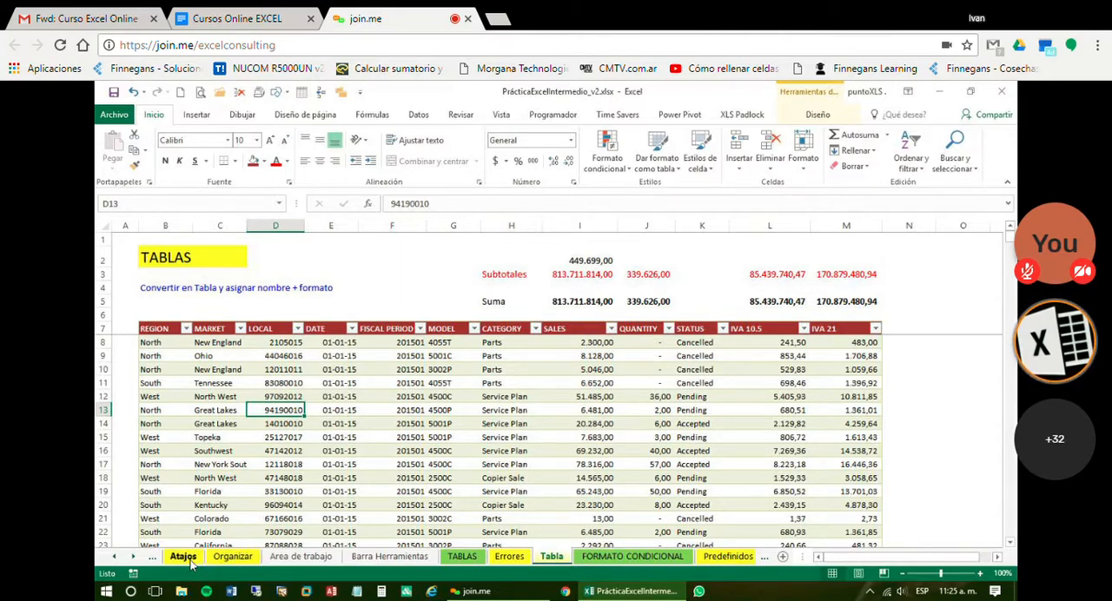
Insert a blank worksheet between the Errores and Tabla sheets and make it the active sheet
click(114, 557)
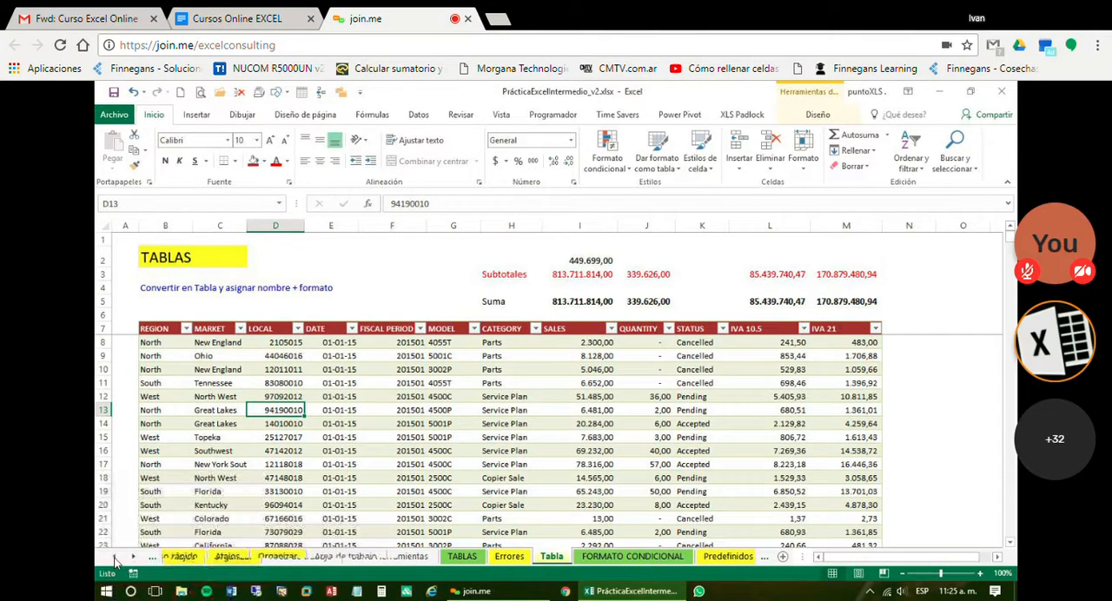
click(113, 557)
click(114, 557)
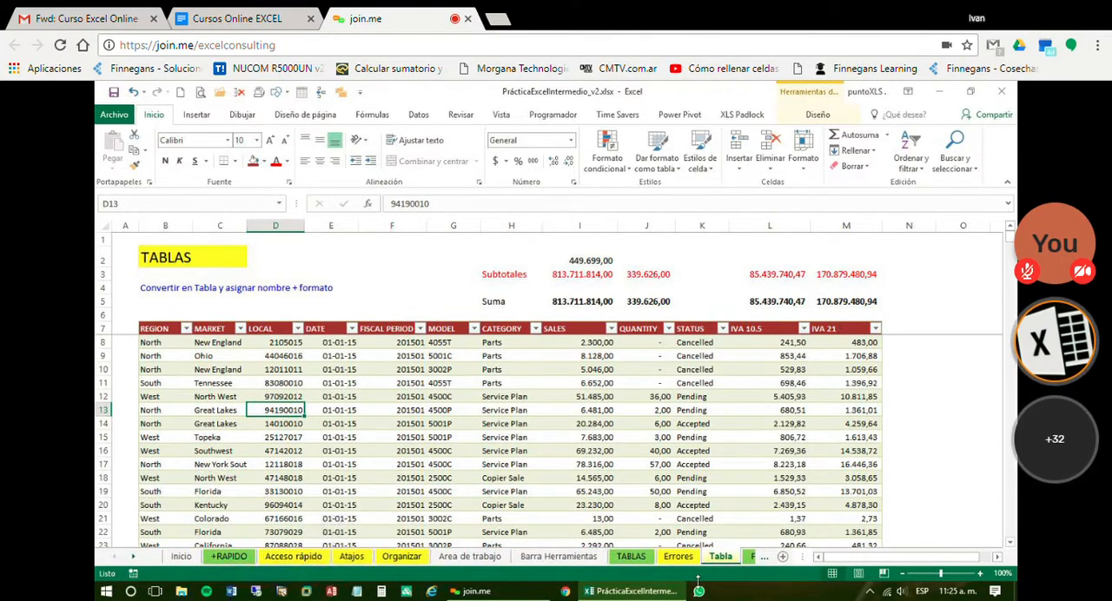
click(132, 557)
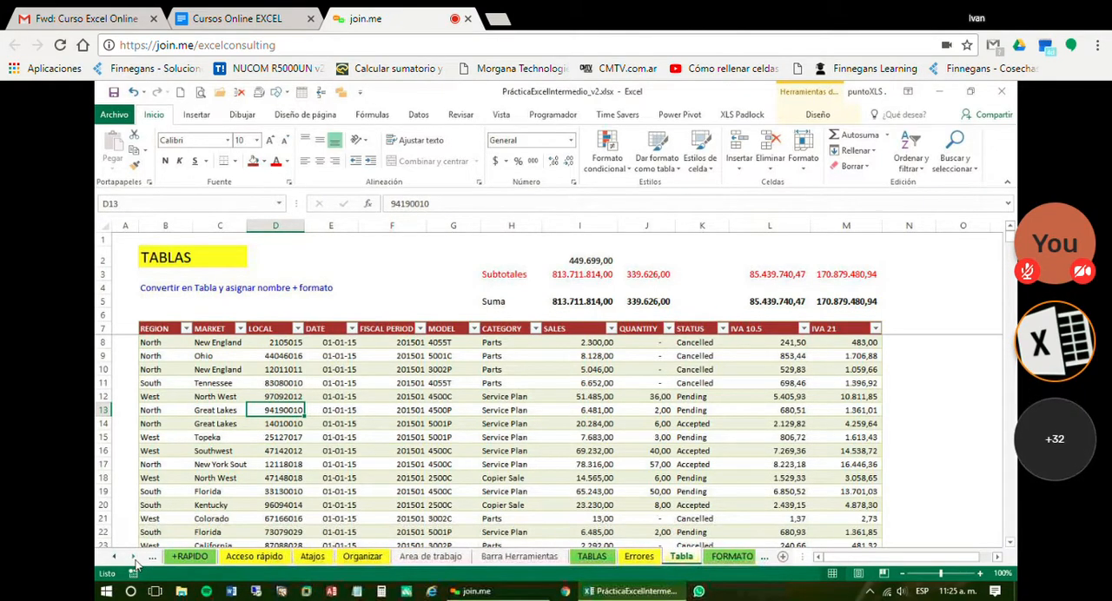
click(133, 557)
click(134, 558)
click(134, 558)
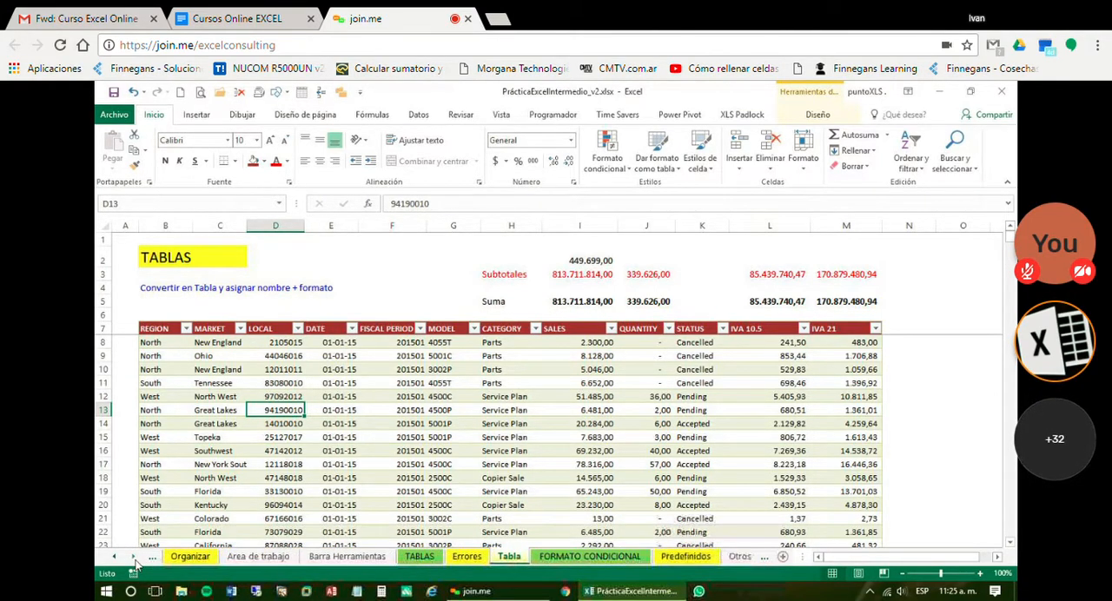
click(513, 561)
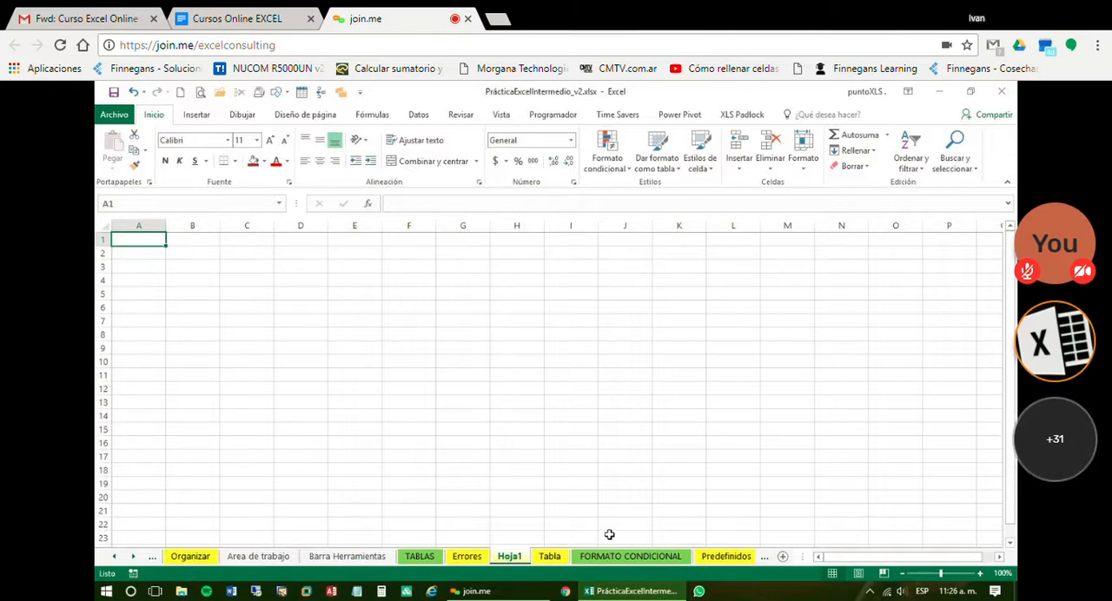
click(550, 557)
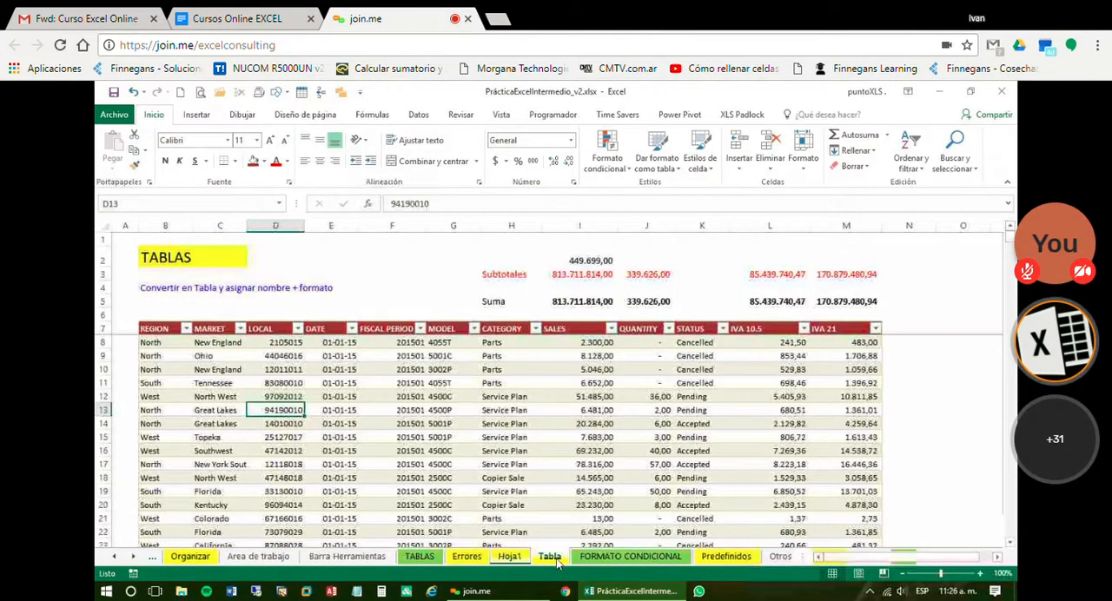
click(513, 558)
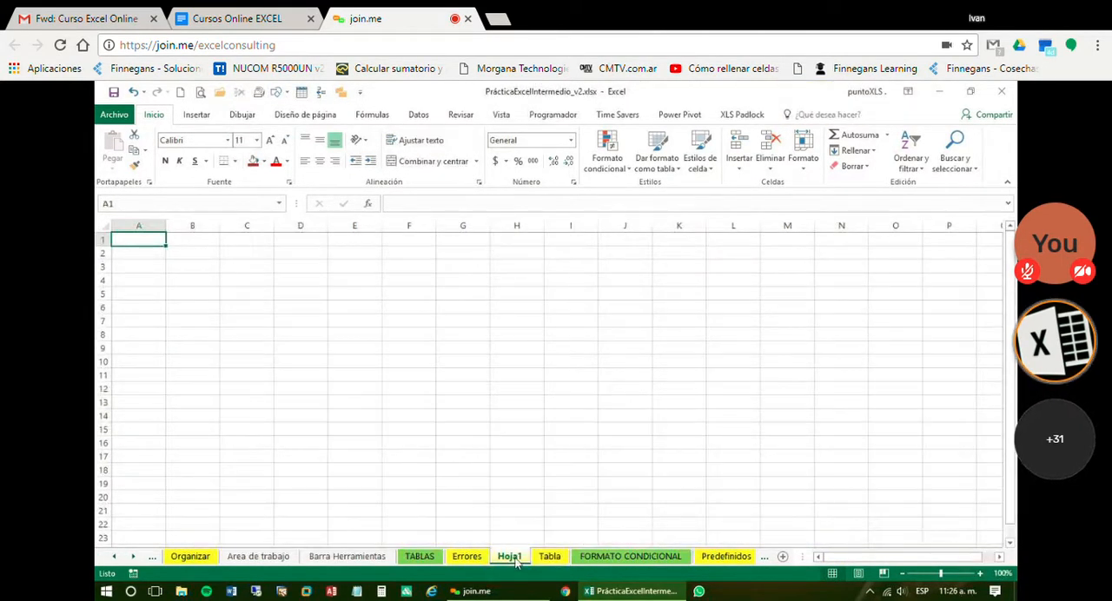
Enter the labels Ventas in C5 and Cantidades in C7 of the new sheet Hoja1
click(232, 296)
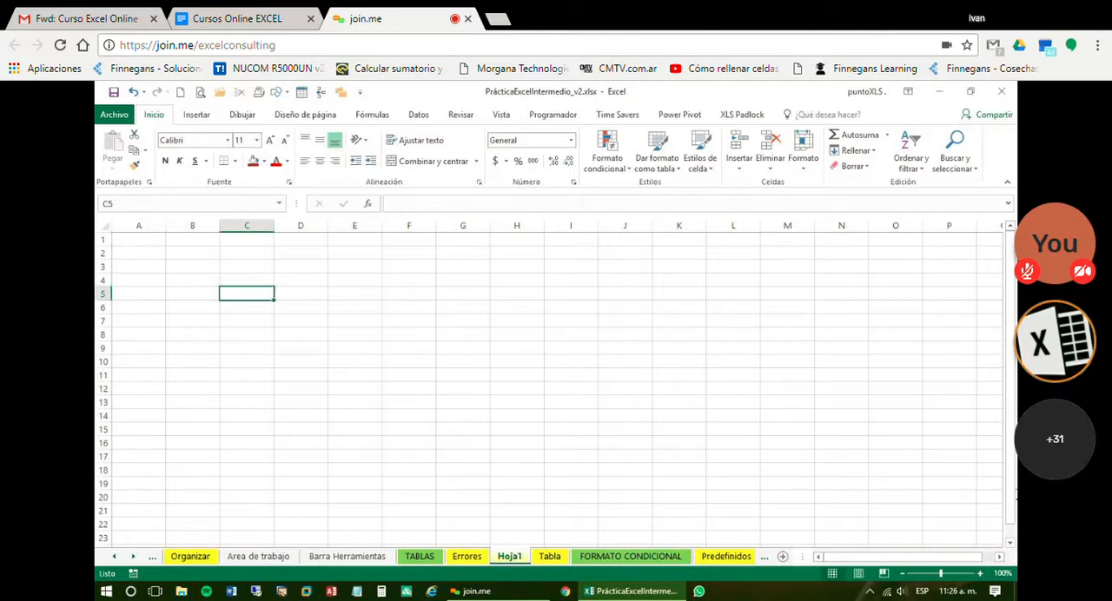
text(Ventas)
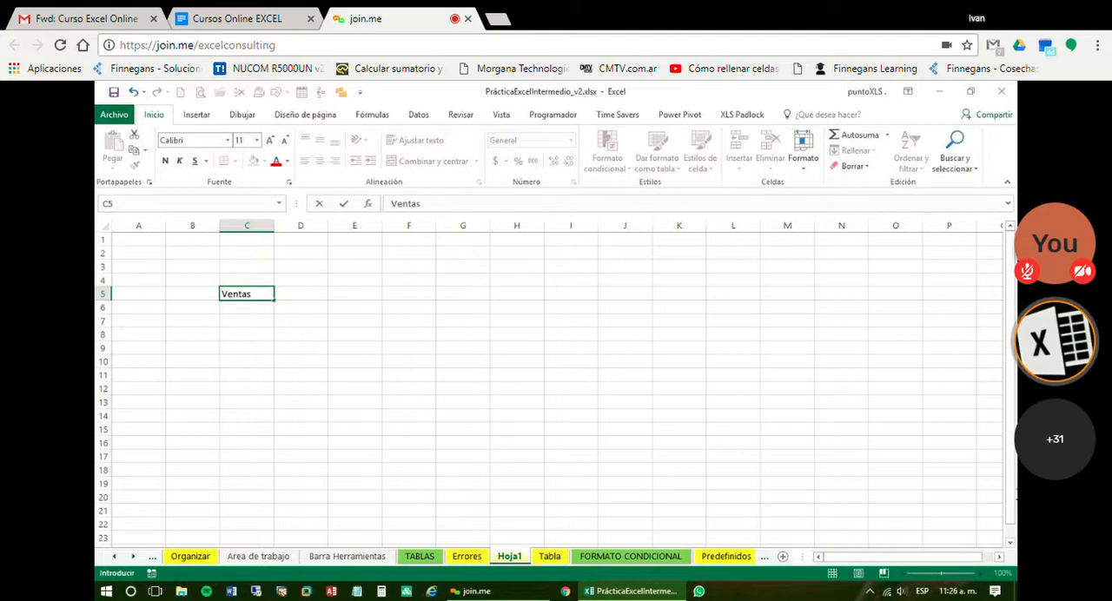
key(Return)
key(Return)
text(Canti)
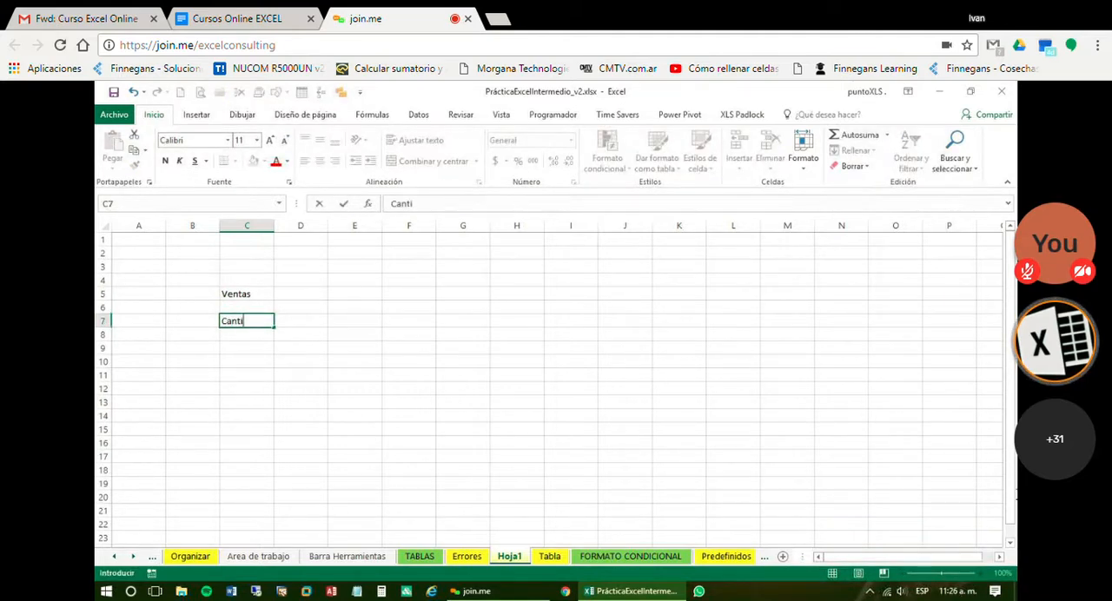
text(dades)
key(Return)
Add the labels Iva 21 in C9 and Iva 10,5 in C11
key(Return)
text(Iva)
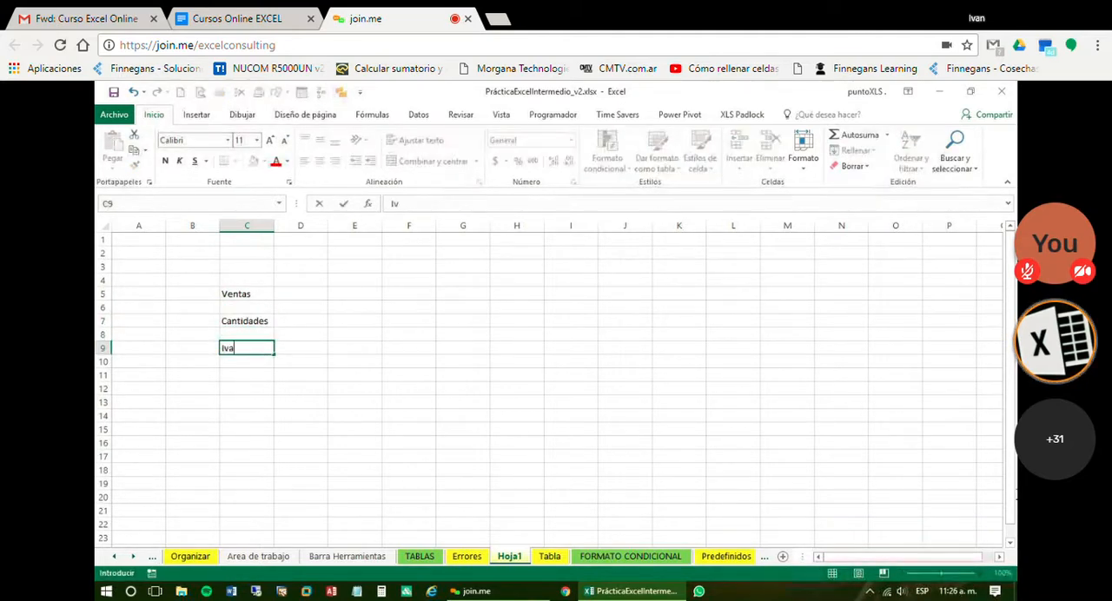
text( 21)
key(Return)
key(Return)
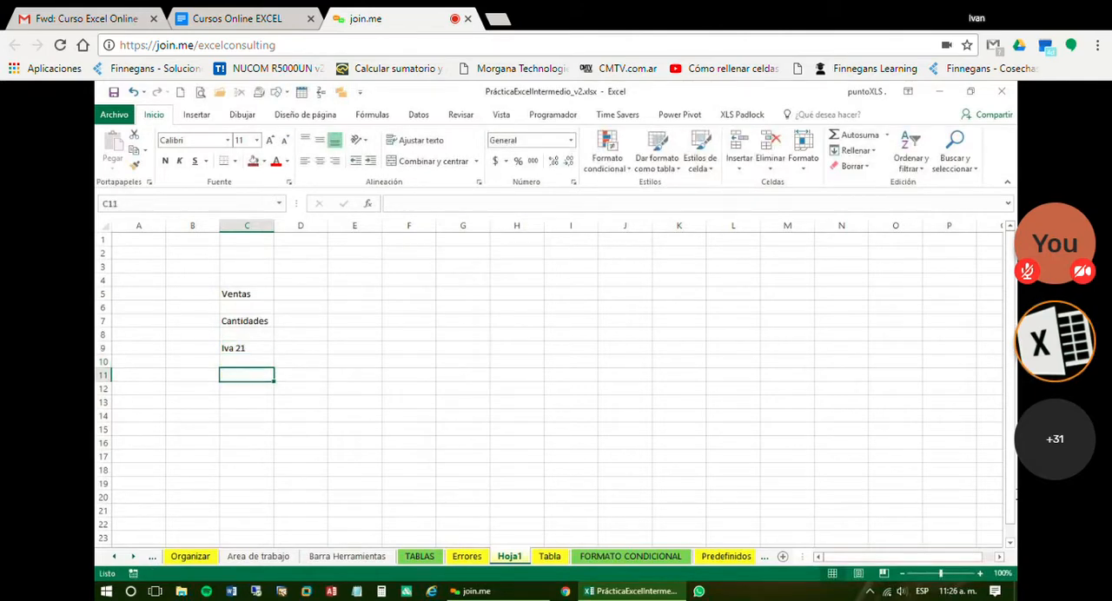
text(Iva 10)
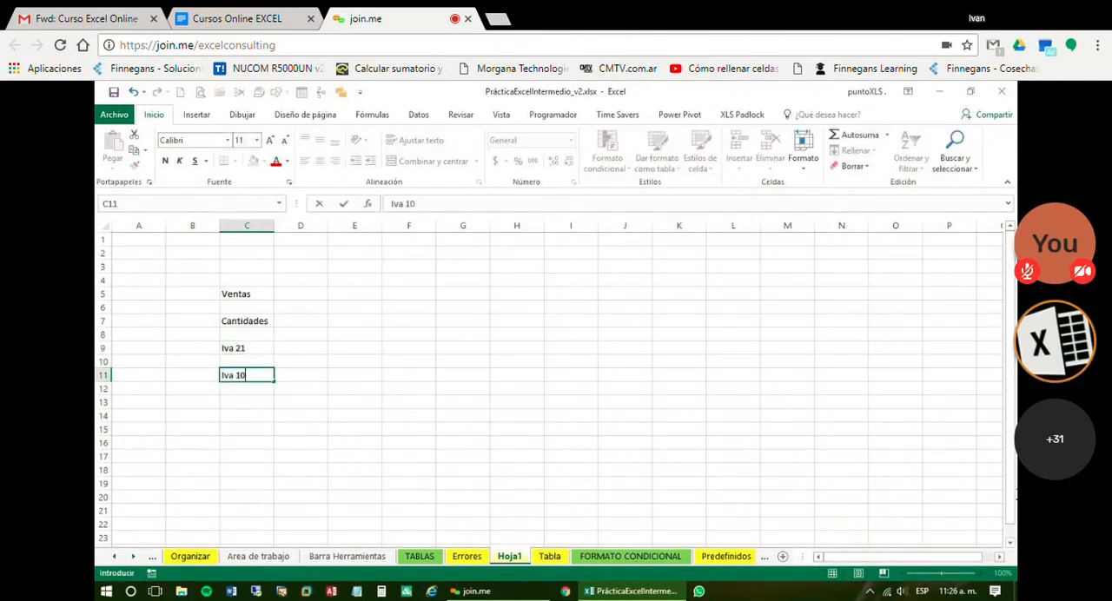
text(,5)
key(Up)
key(Up)
key(Up)
key(Up)
key(Up)
key(Up)
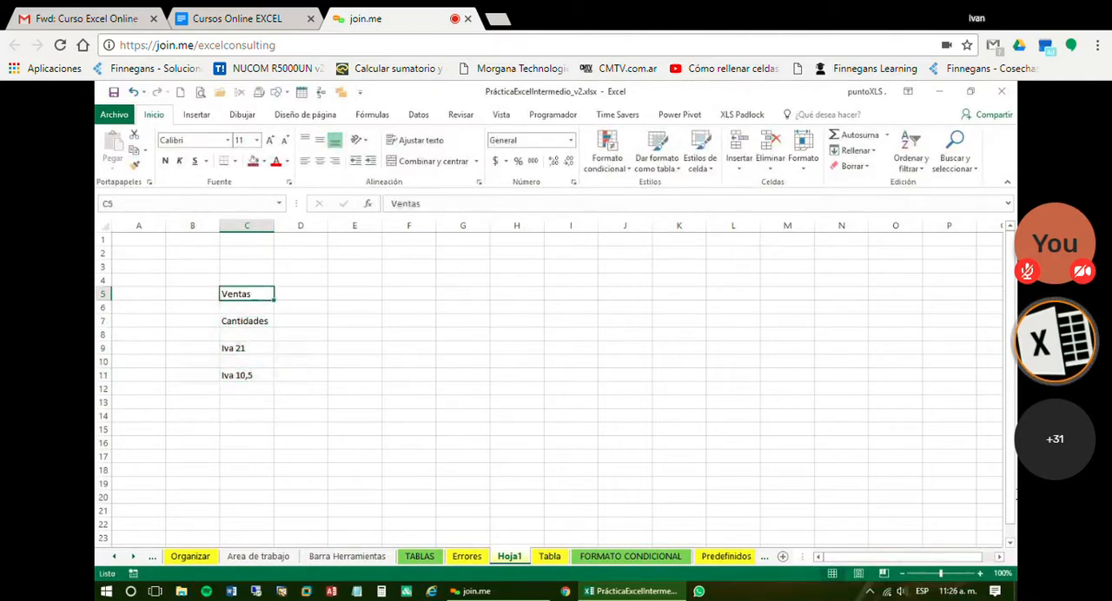
Try totalling sales in D5 with a plain cell range from the Tabla sheet, =SUMA(Tabla!I8:I22)
key(Right)
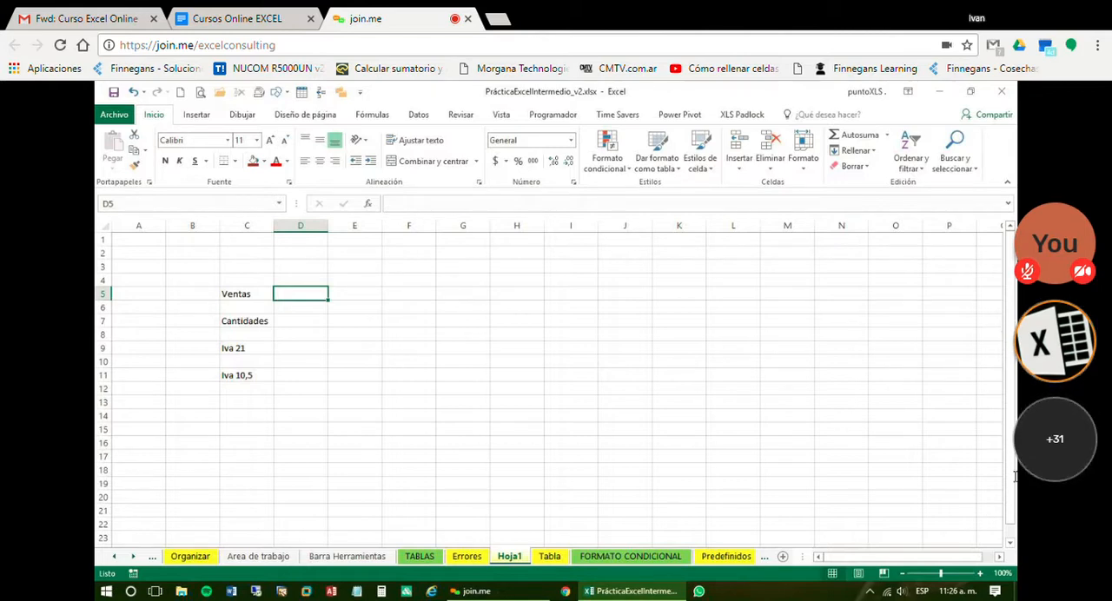
text(=)
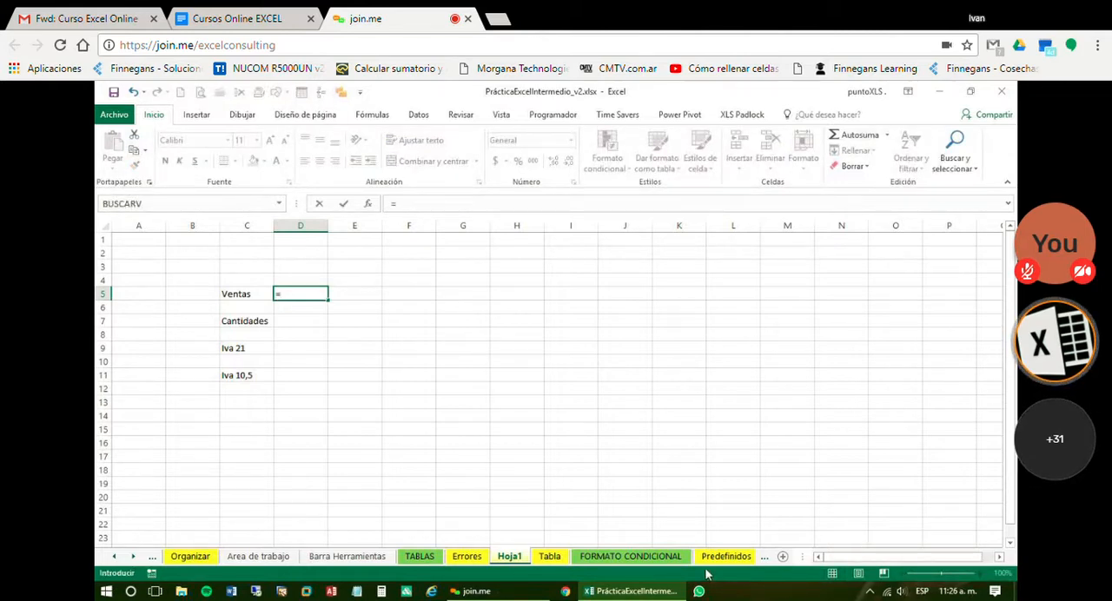
click(552, 559)
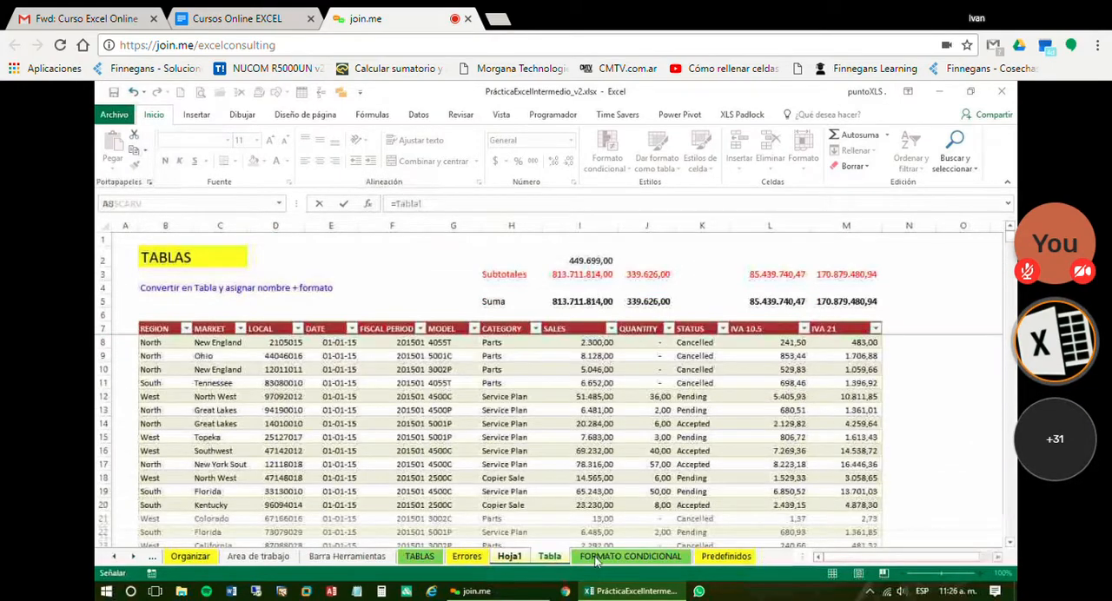
text(suma)
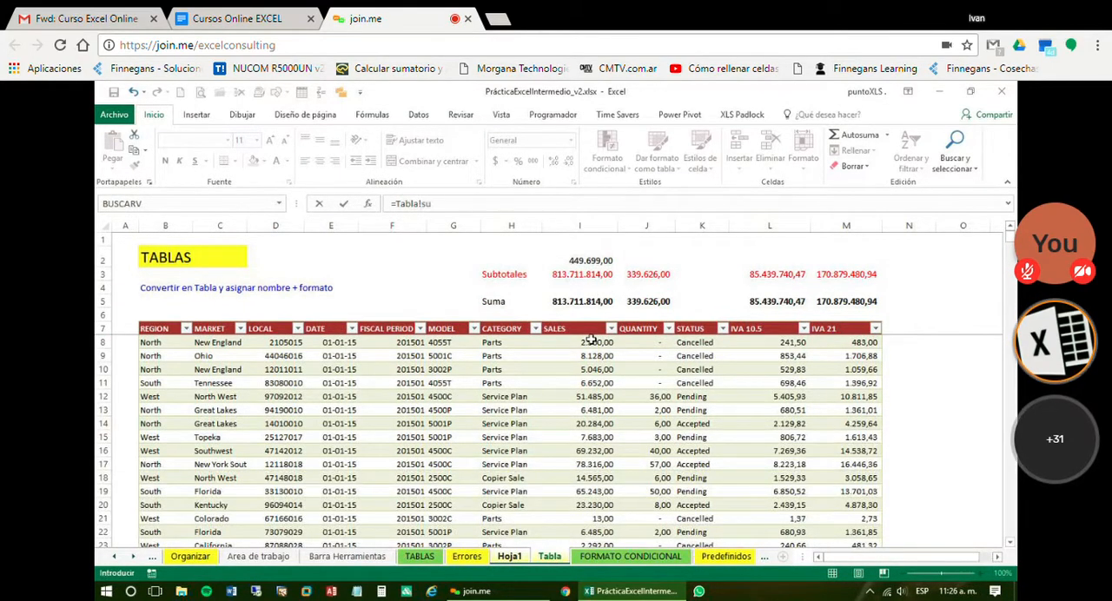
key(BackSpace)
key(BackSpace)
key(BackSpace)
key(BackSpace)
key(BackSpace)
key(BackSpace)
key(BackSpace)
key(BackSpace)
key(BackSpace)
key(BackSpace)
text(t)
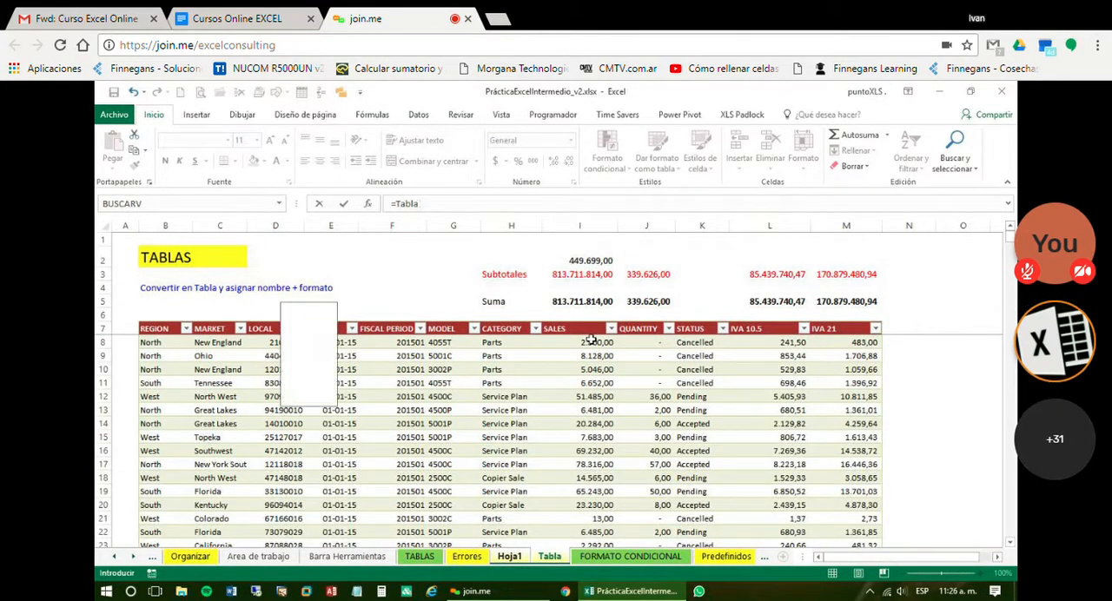
key(BackSpace)
text(suma()
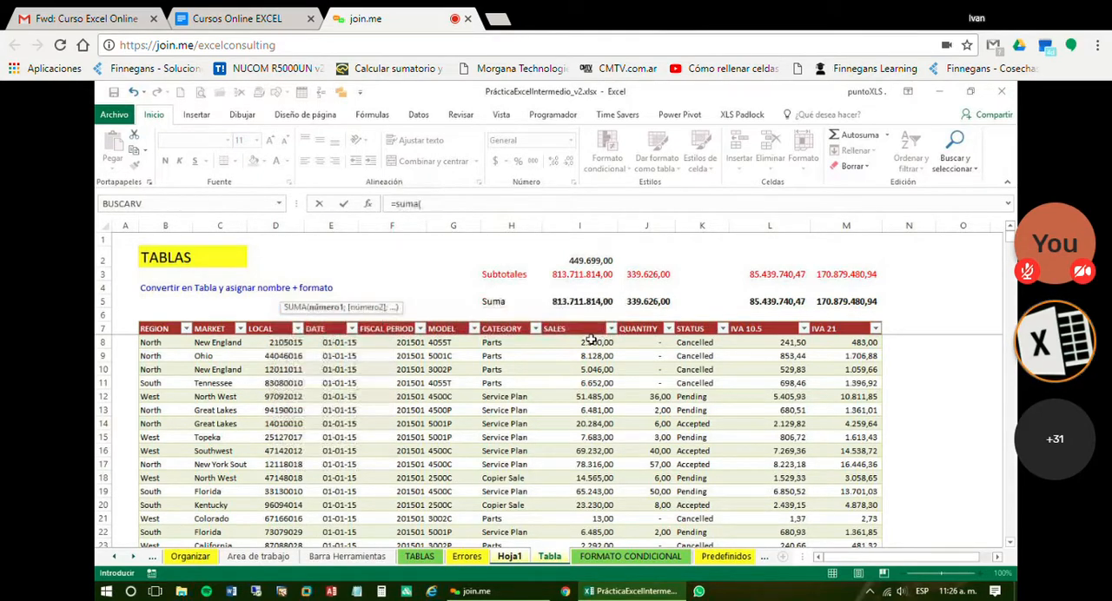
drag(591, 342, 579, 530)
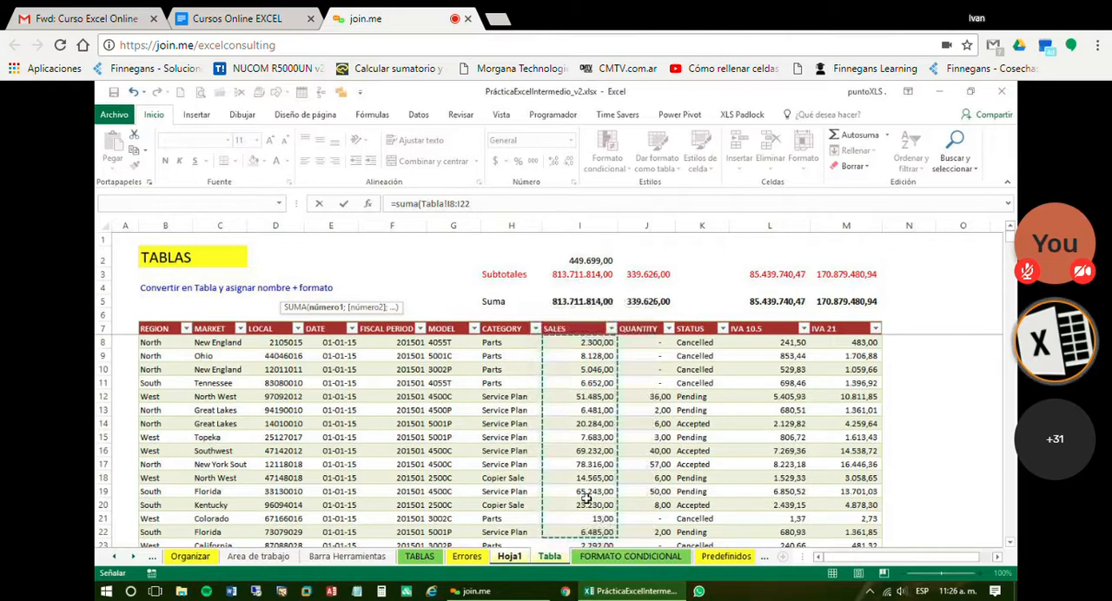
text())
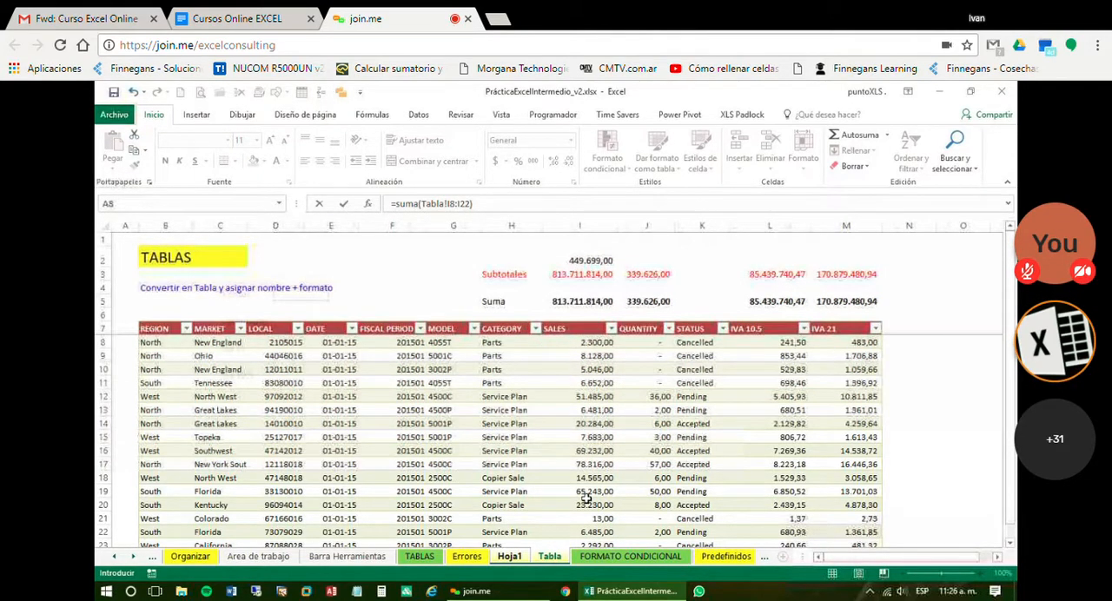
key(Return)
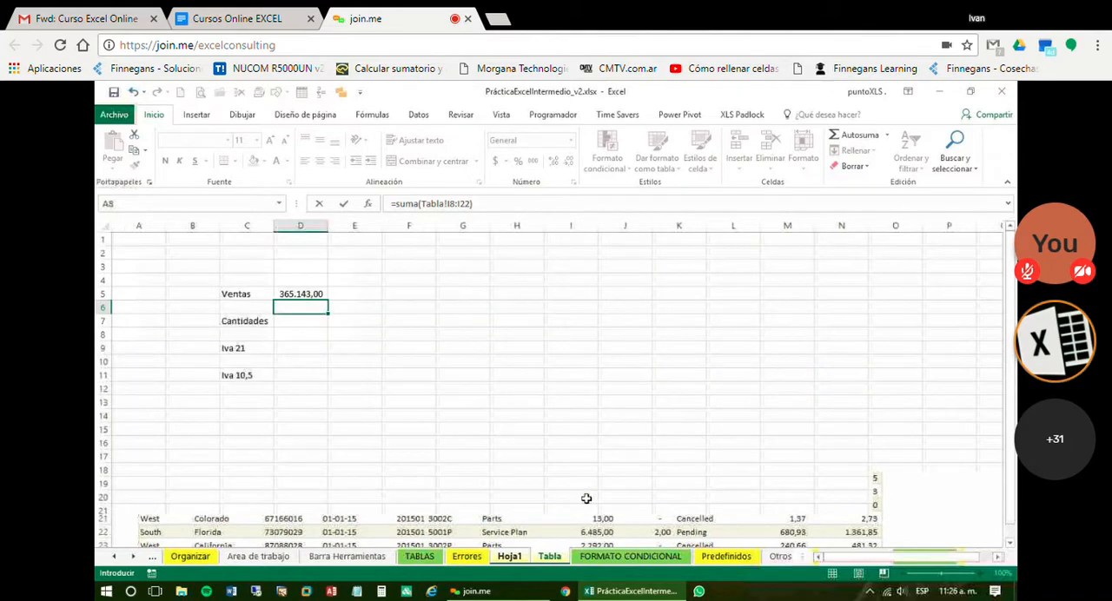
Check the cell range used by the SUMA formula in D5 and clear that cell
key(Up)
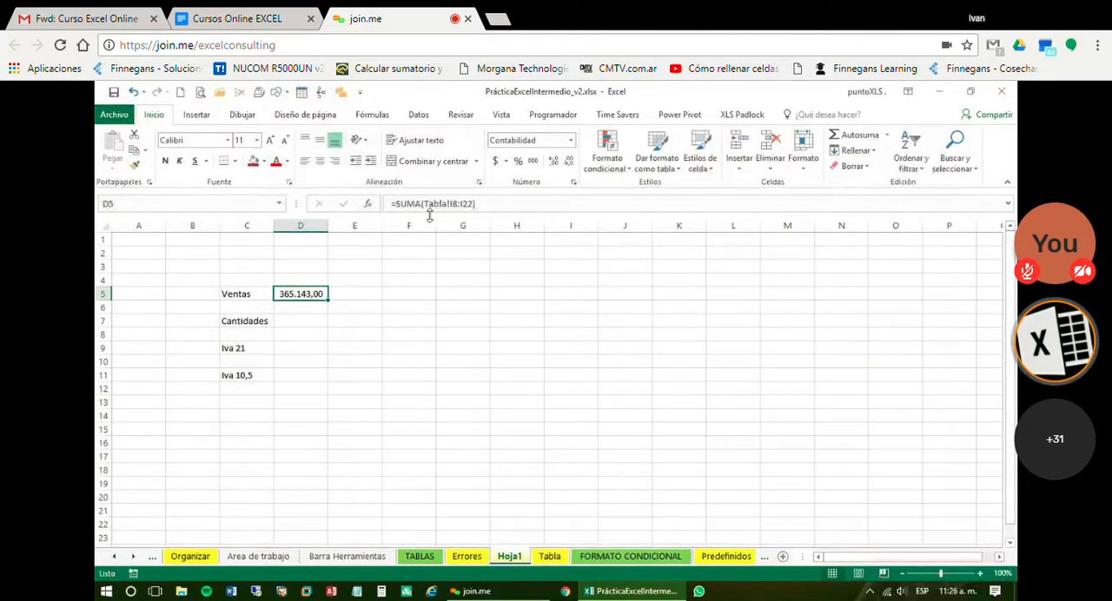
click(474, 203)
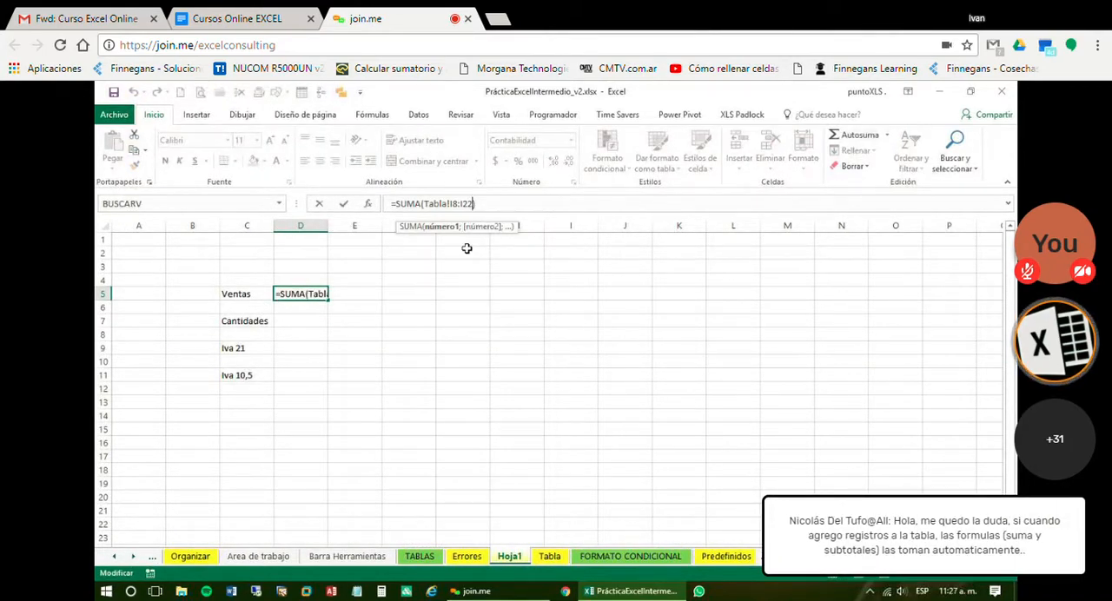
key(Escape)
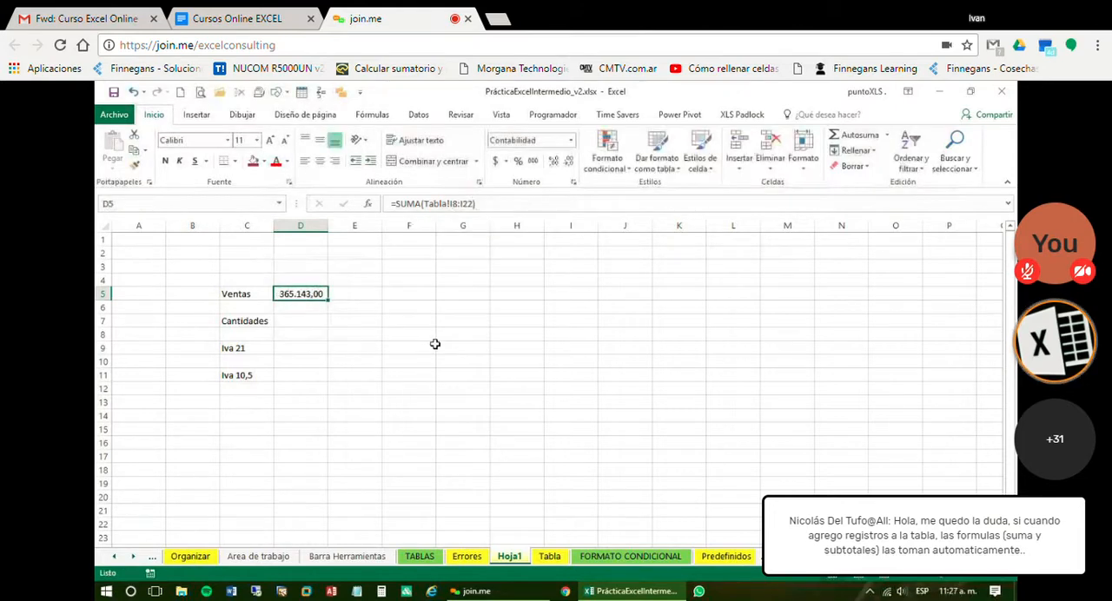
key(Delete)
Enter =SUMA(TBVentas[SALES]) in D5, choosing the table name and its SALES column from the formula suggestions
text(=)
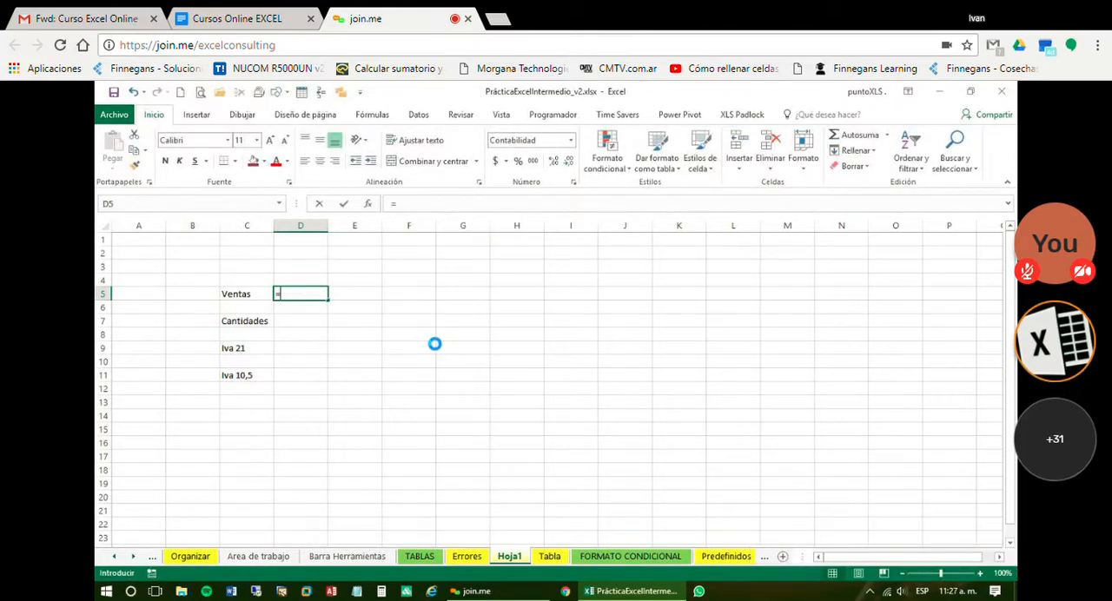
text(suma)
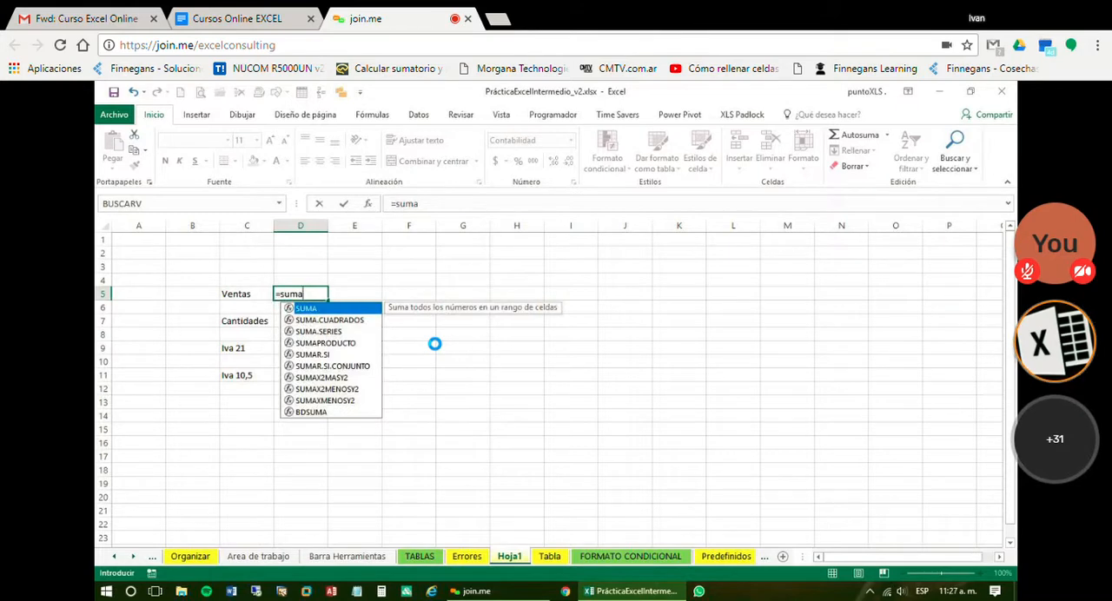
text(()
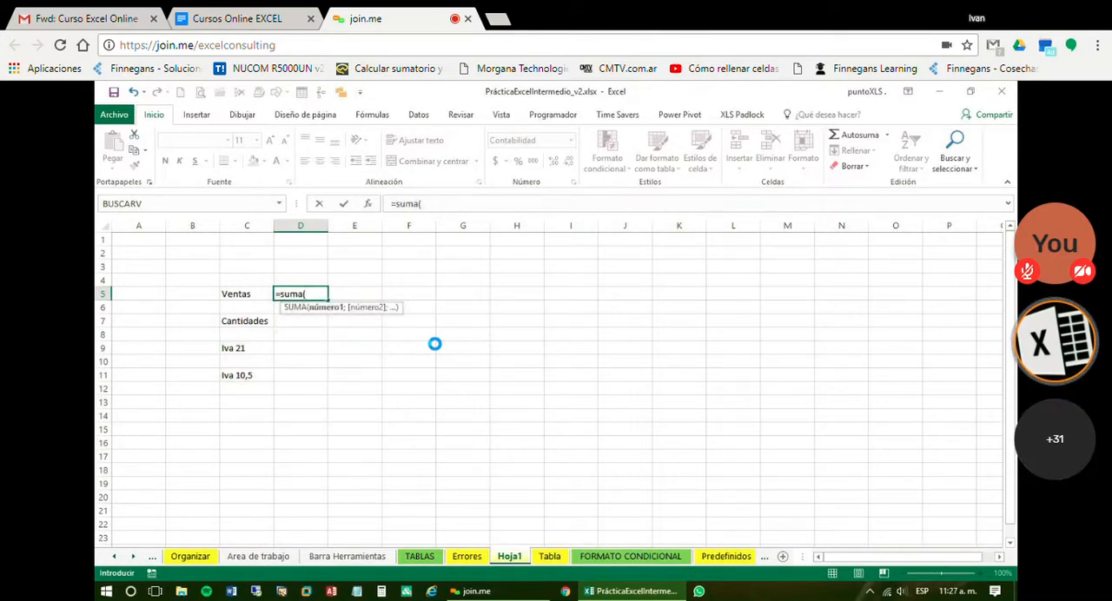
text(tb)
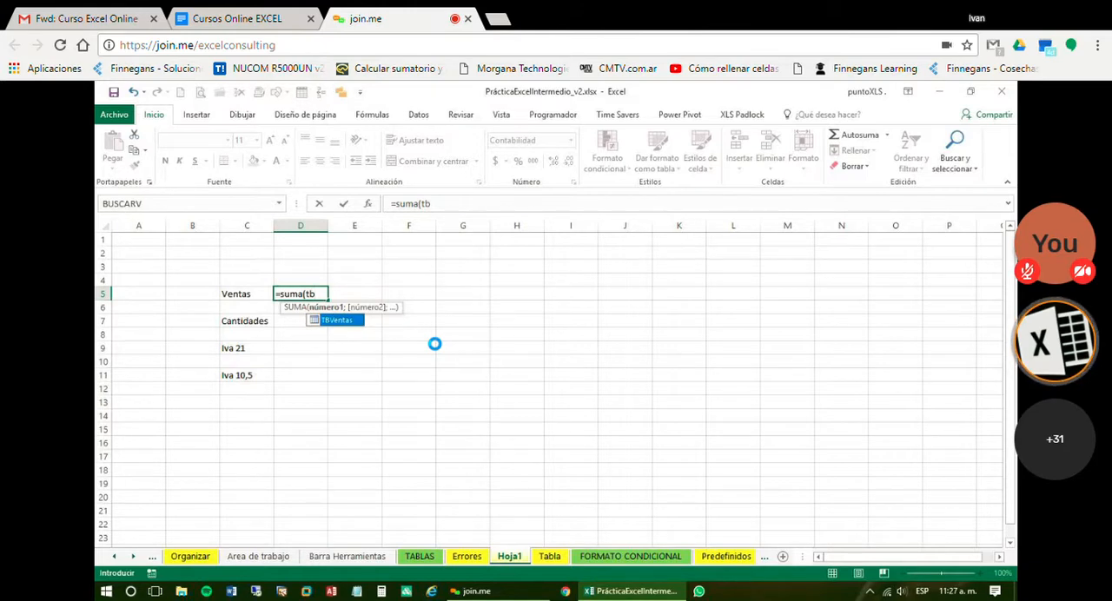
key(Tab)
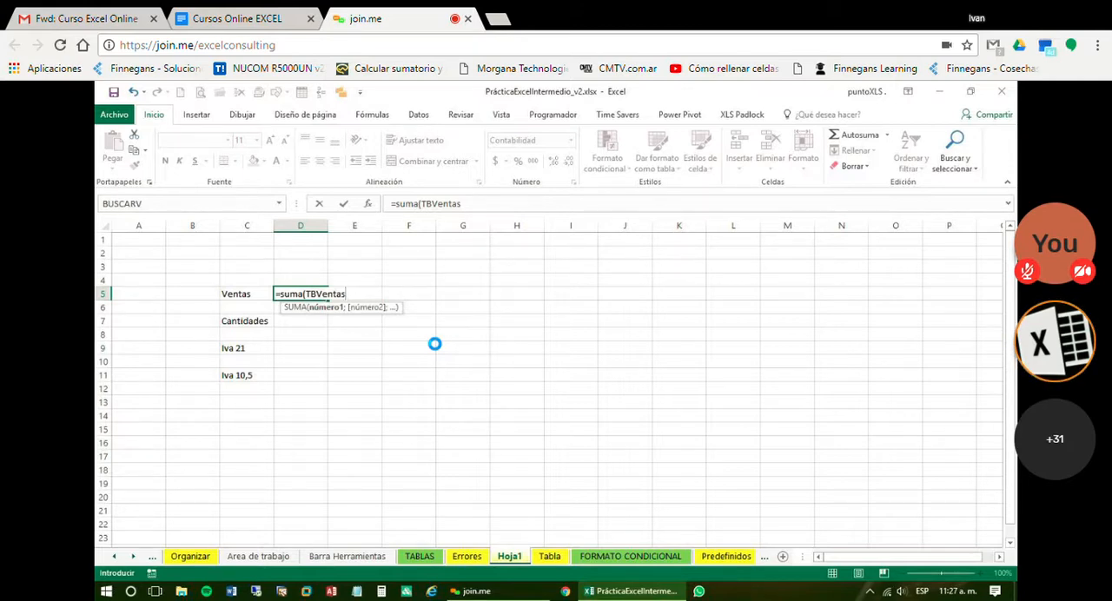
text([)
key(Down)
key(Down)
key(Down)
key(Down)
key(Down)
key(Down)
key(Down)
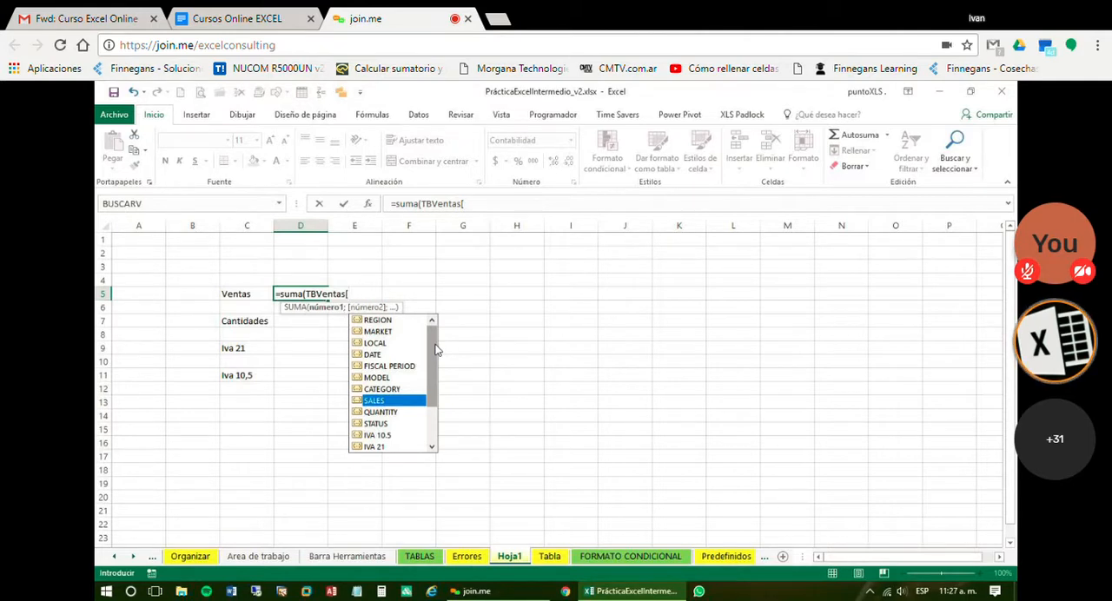
key(Down)
key(Down)
key(Down)
key(Down)
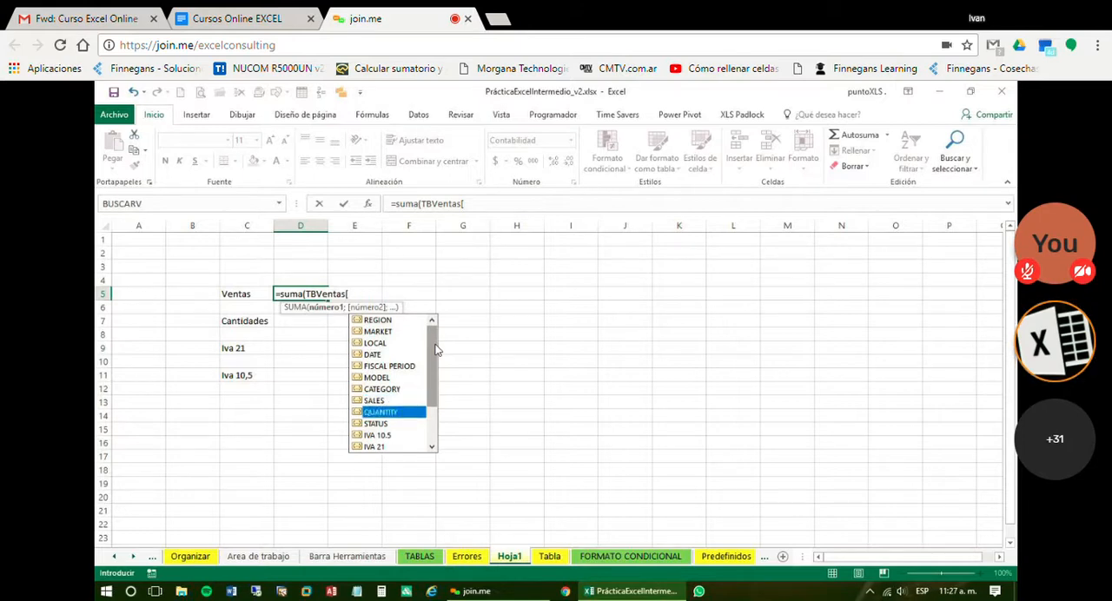
key(Up)
key(Up)
key(Down)
key(Down)
key(Down)
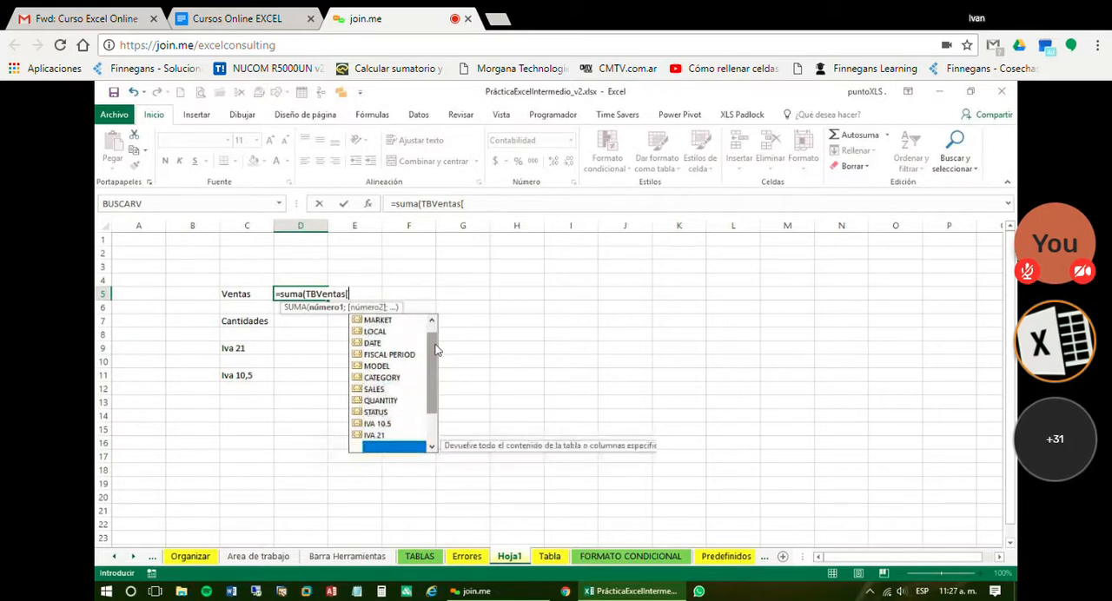
key(Up)
key(Up)
key(Up)
key(Up)
key(Up)
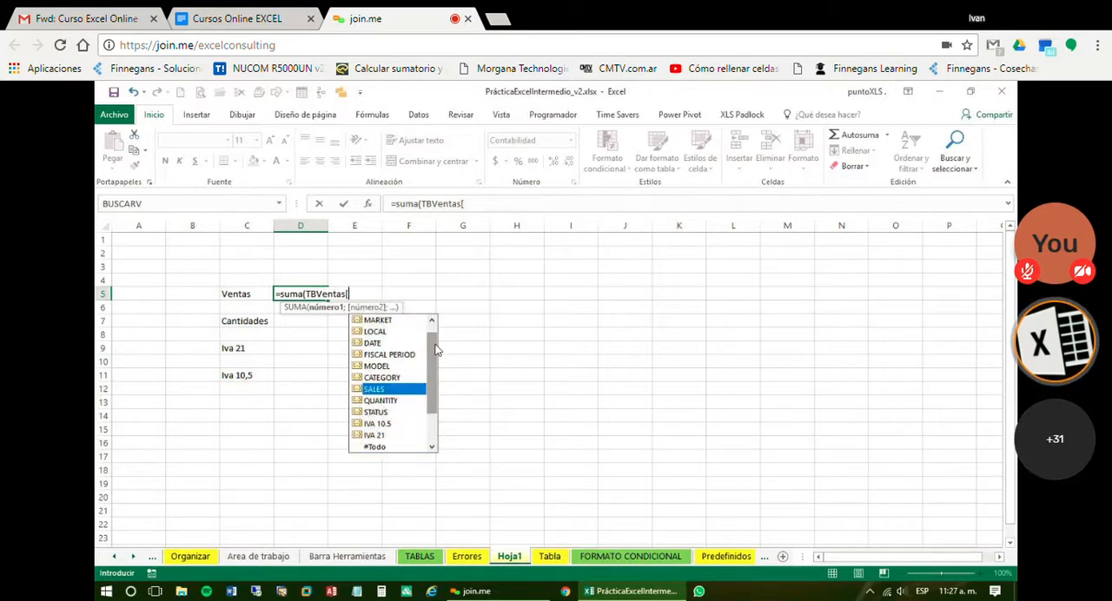
key(Tab)
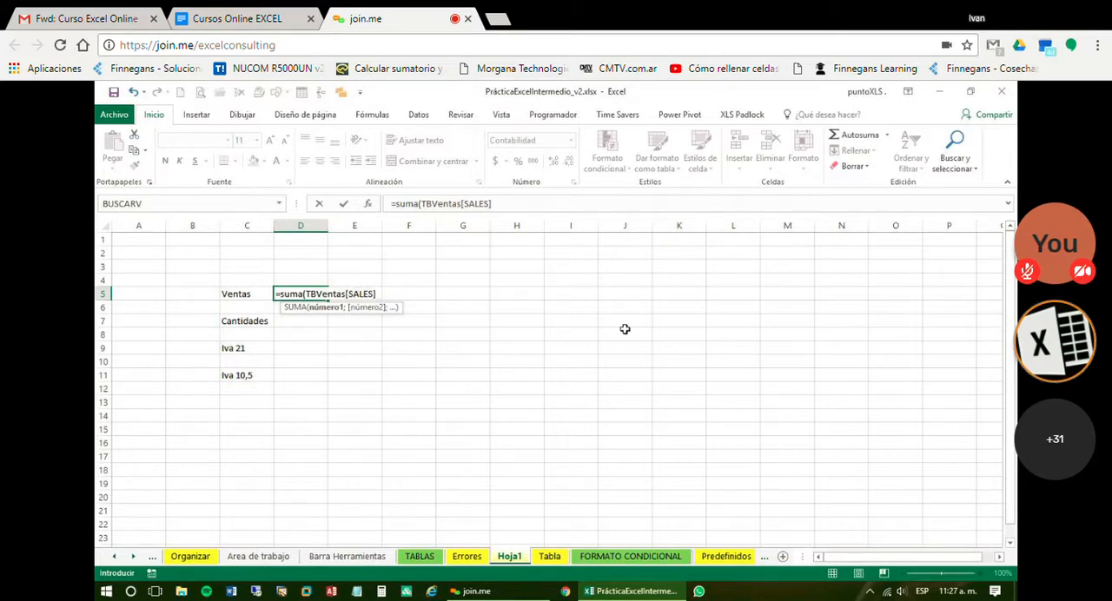
text())
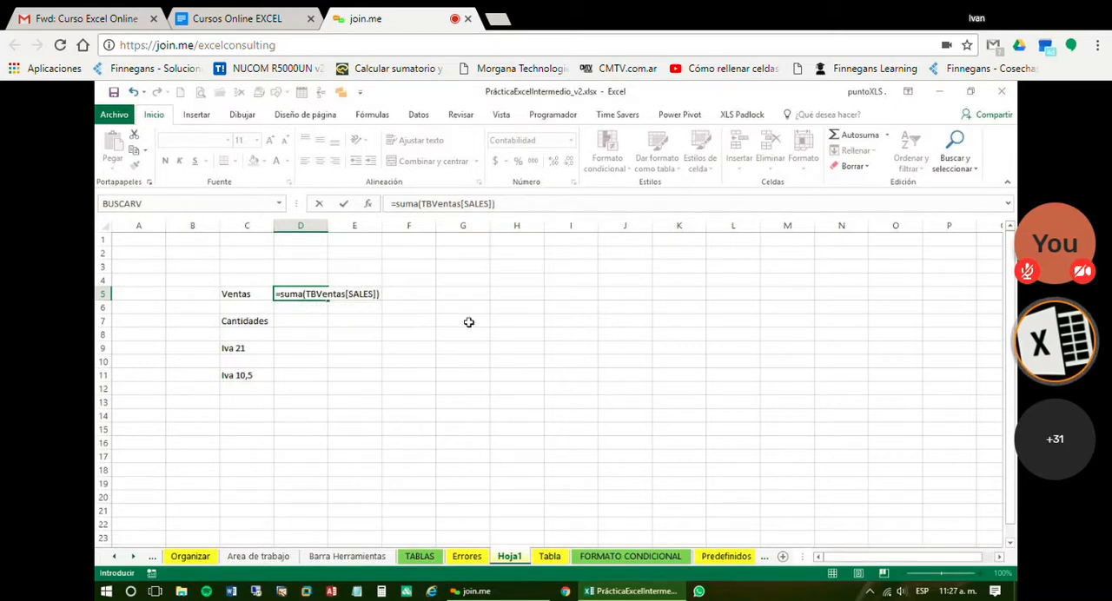
key(Return)
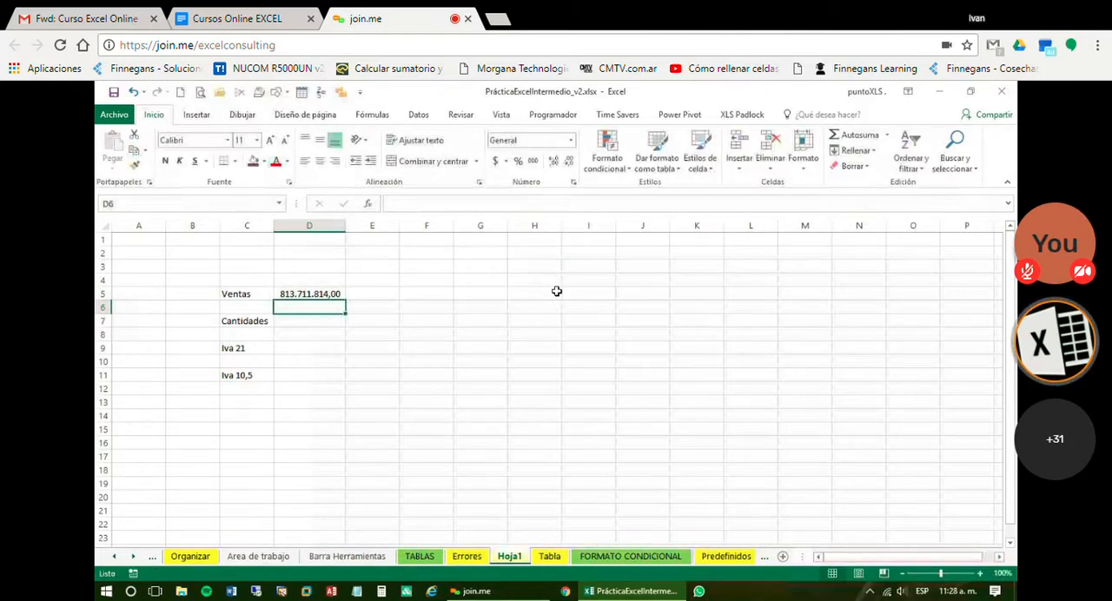
key(Up)
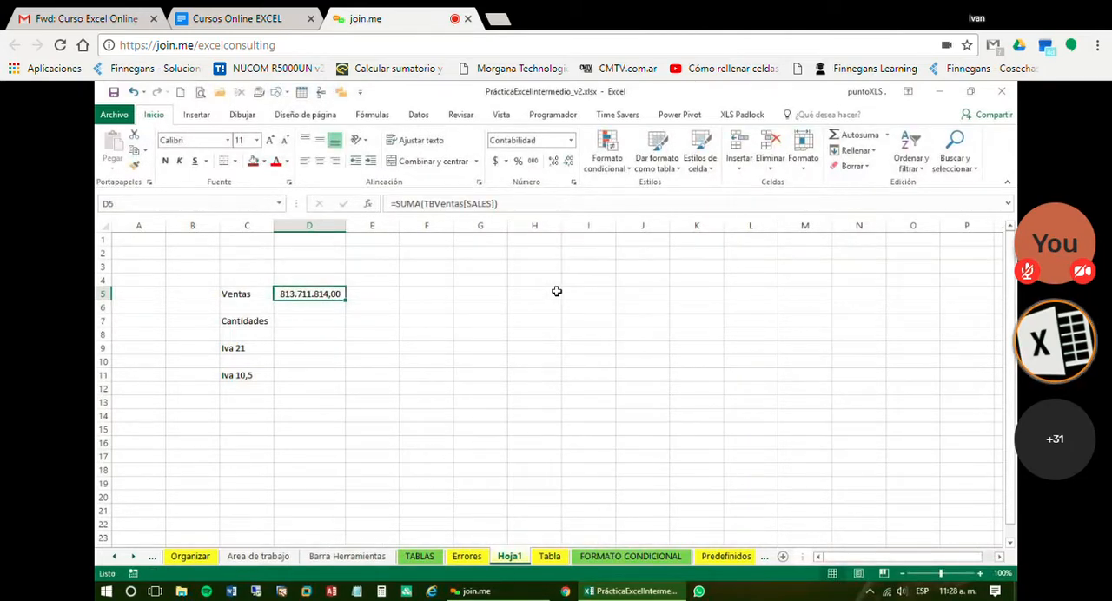
Add a row at the end of the TBVentas table on the Tabla sheet with 1000000 in the SALES column
click(542, 558)
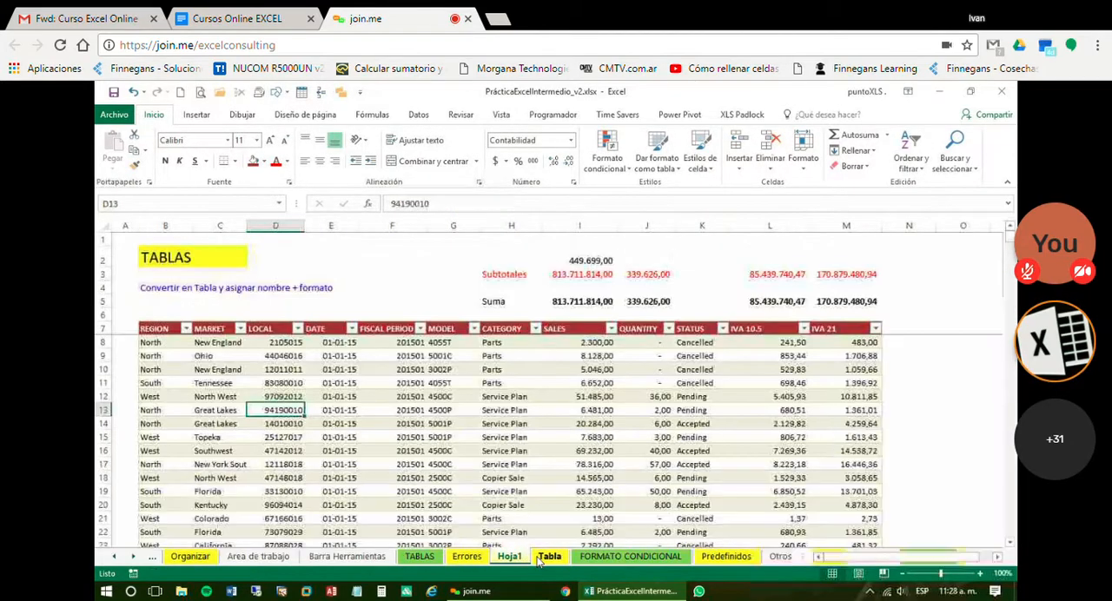
click(604, 410)
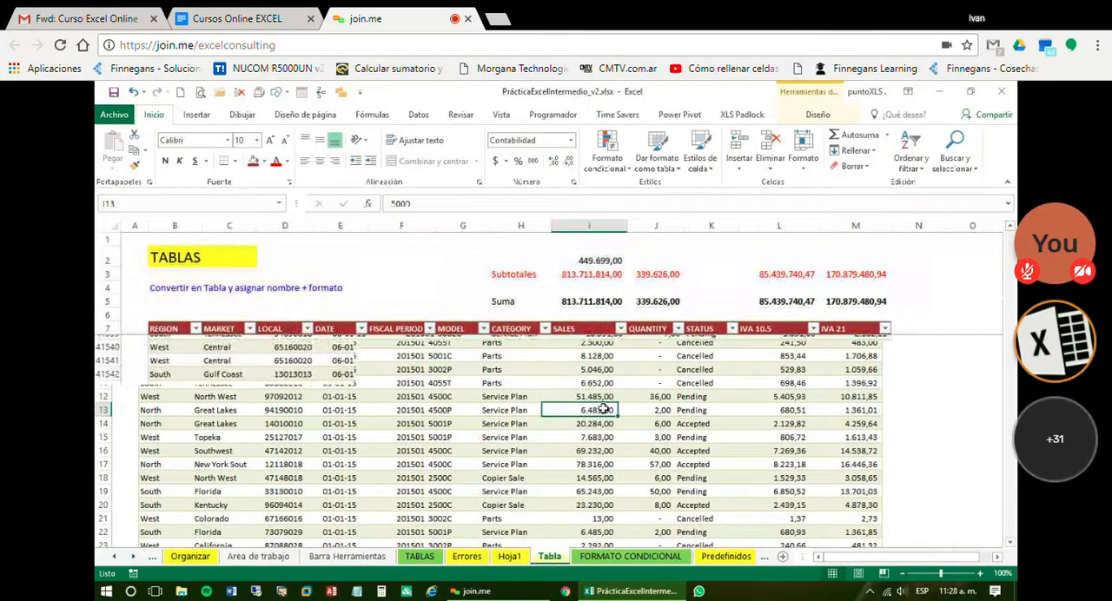
key(ctrl+Down)
scroll(661, 416, down, 2)
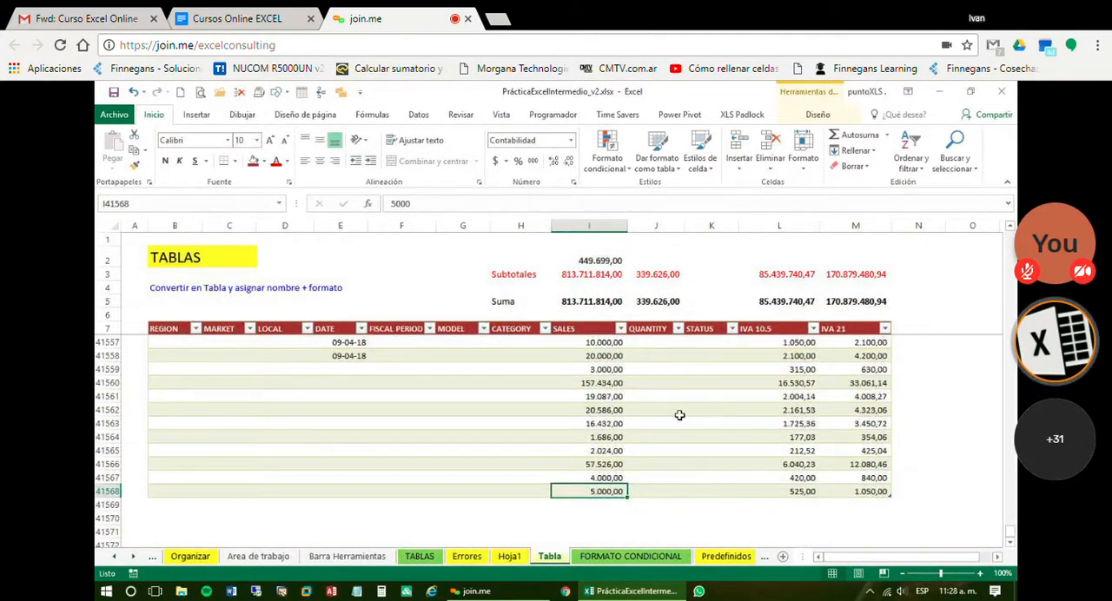
click(887, 320)
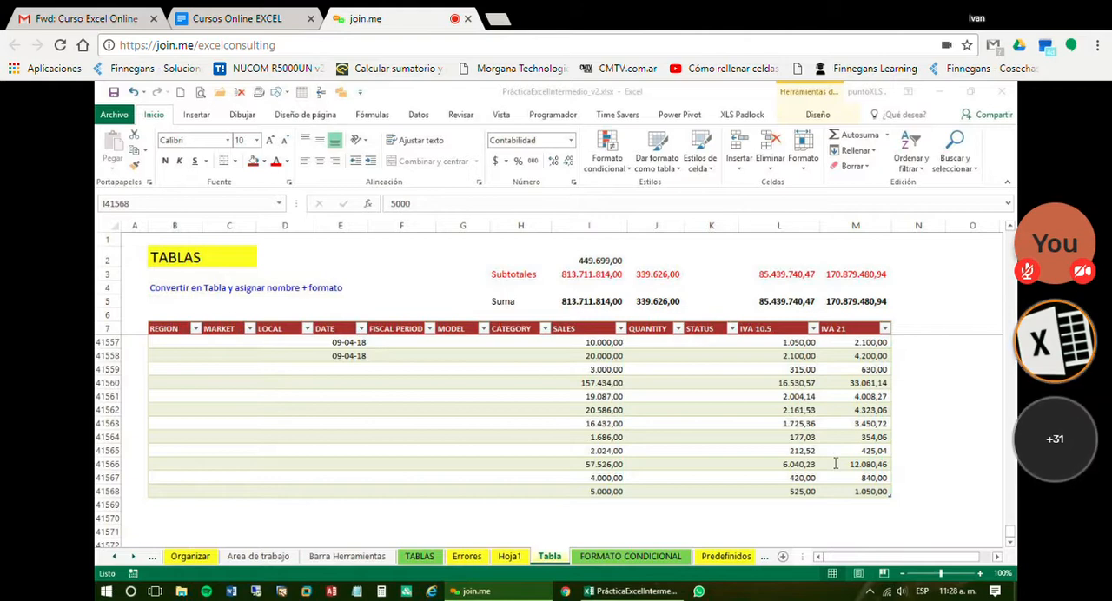
click(617, 498)
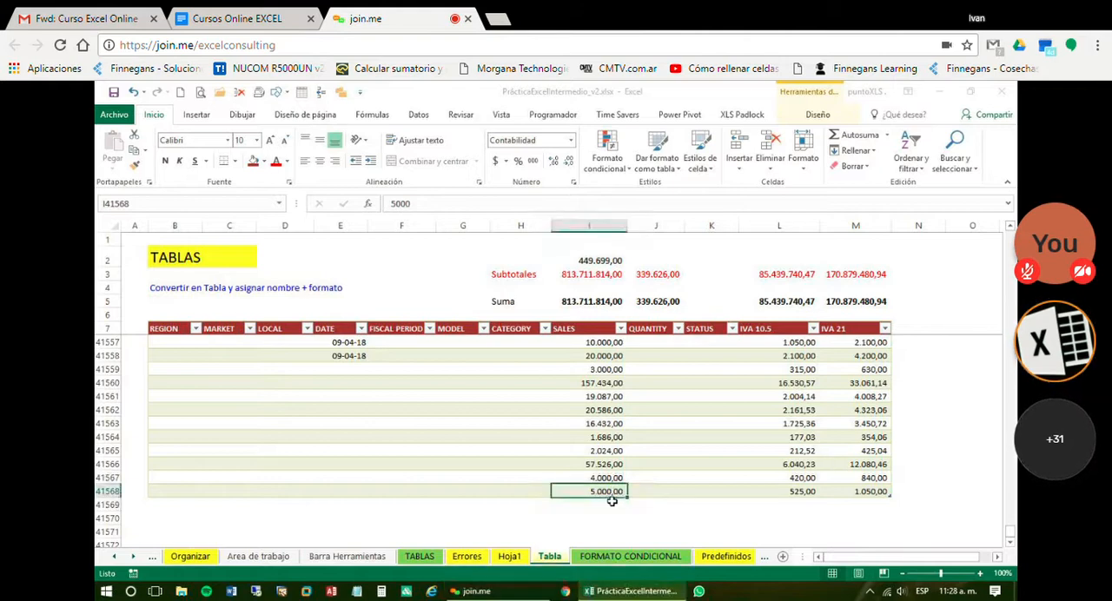
click(615, 504)
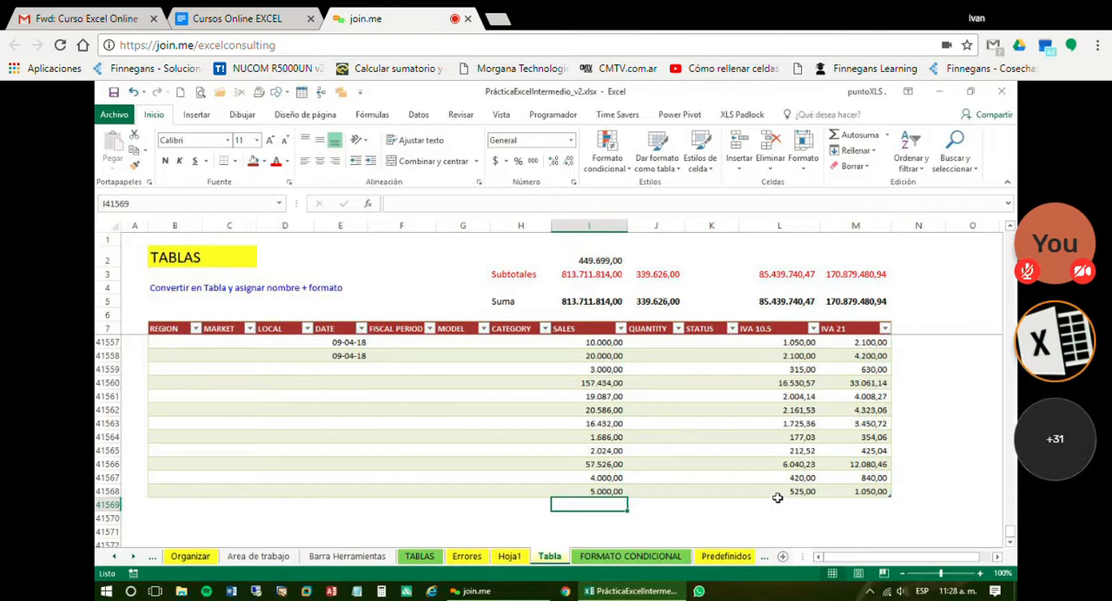
text(1000000)
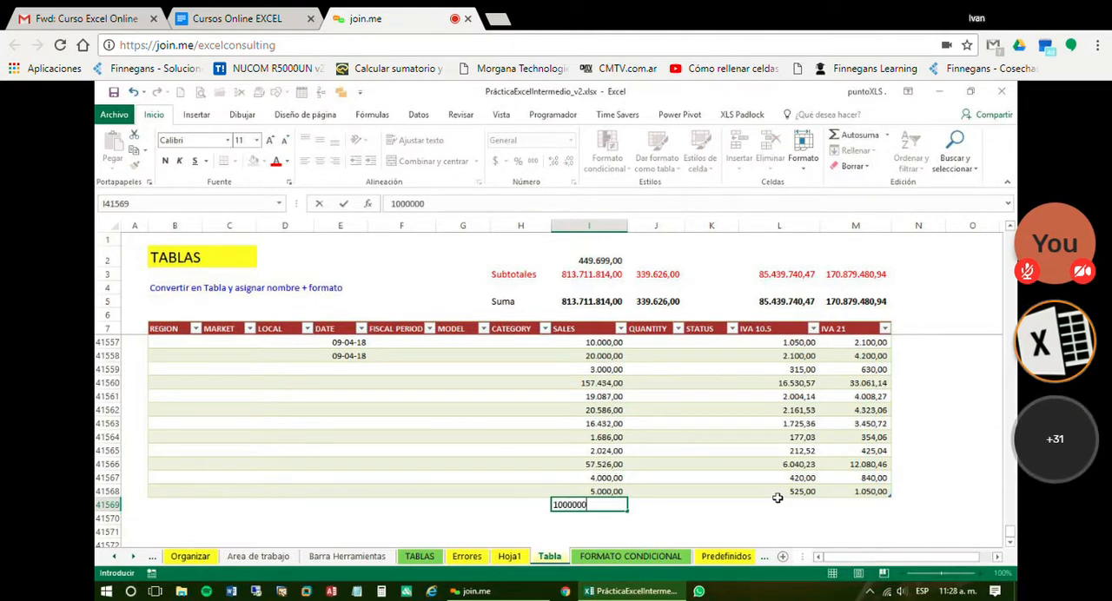
key(Return)
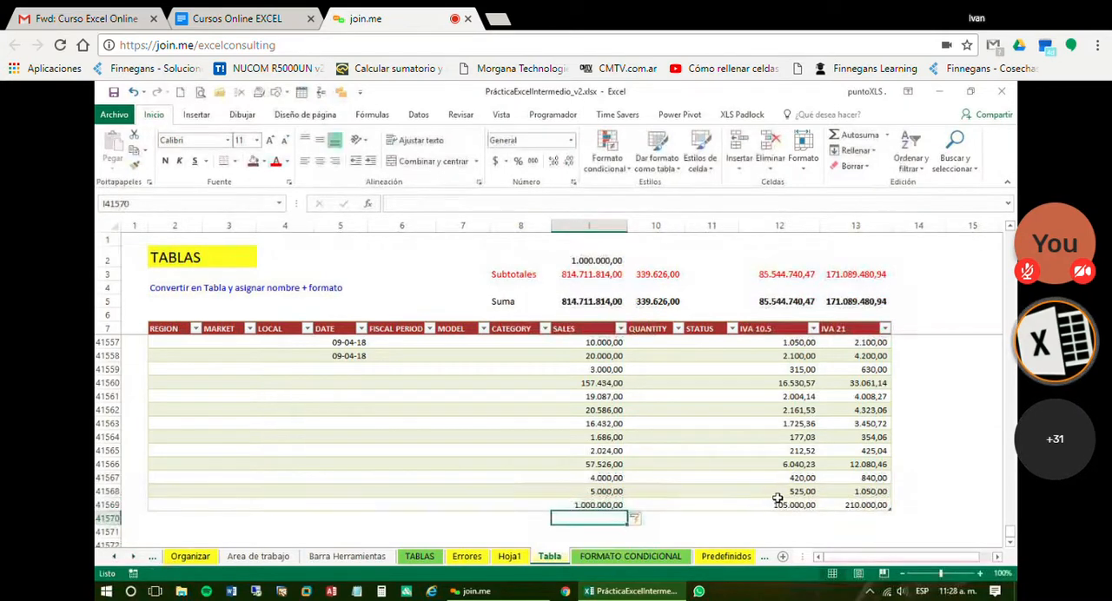
Check the Ventas total in D5 on Hoja1 against the newly added table row
click(870, 331)
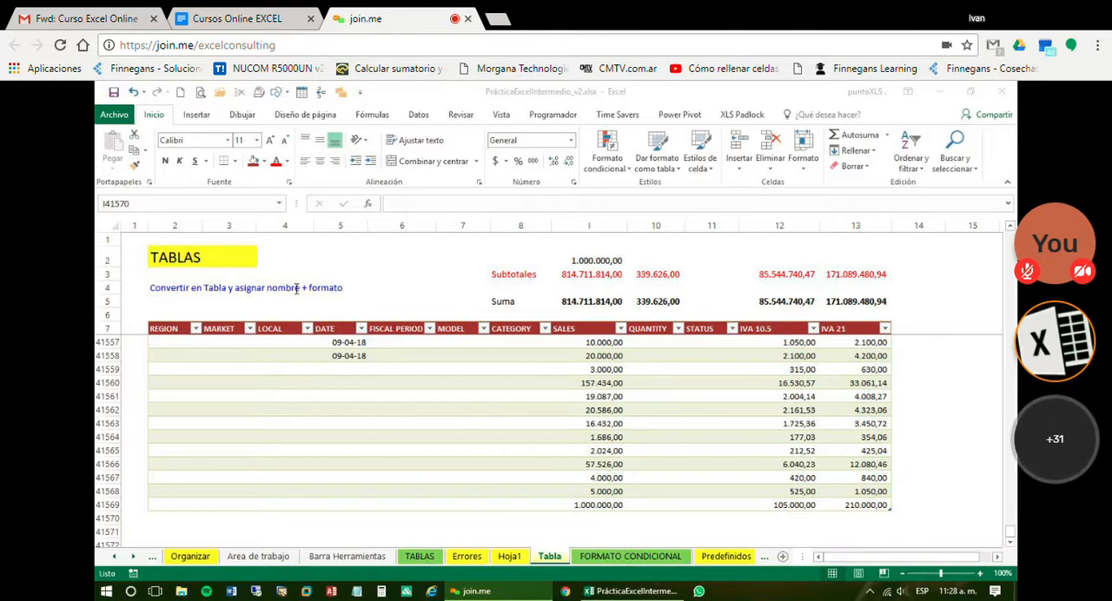
click(511, 560)
click(511, 561)
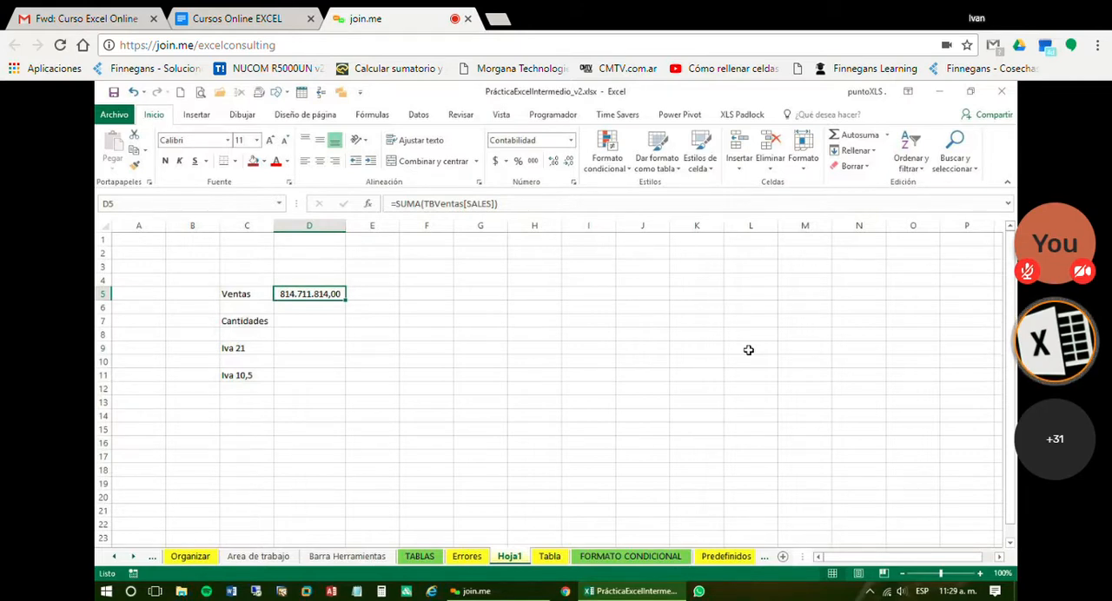
Look through the neighbouring sheets from Area de trabajo to FORMATO CONDICIONAL and return to Hoja1
key(ctrl+Page_Up)
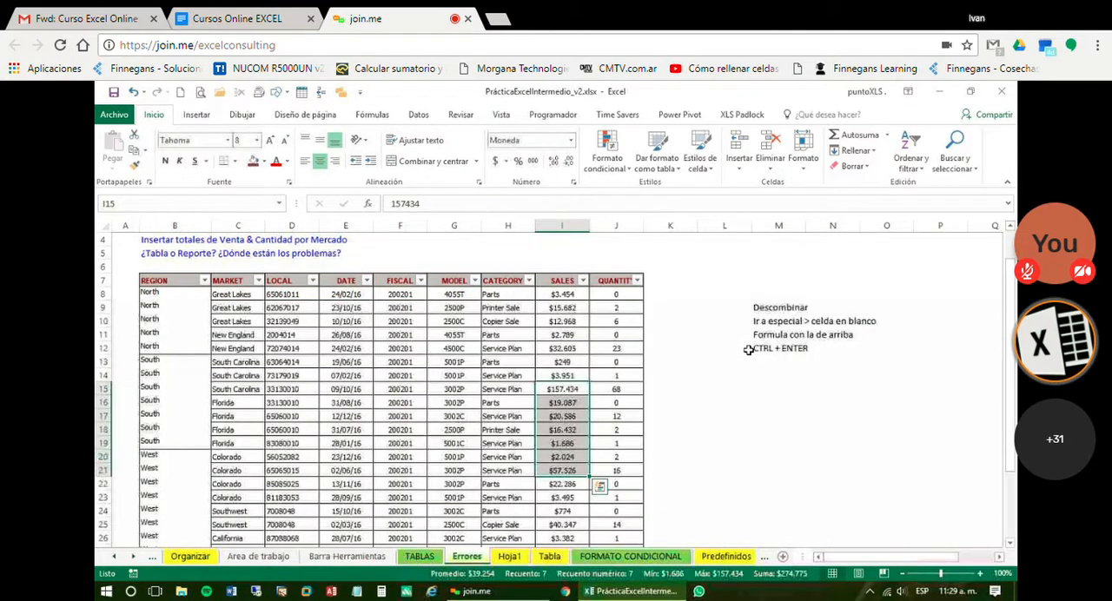
key(ctrl+Page_Up)
key(ctrl+Page_Up)
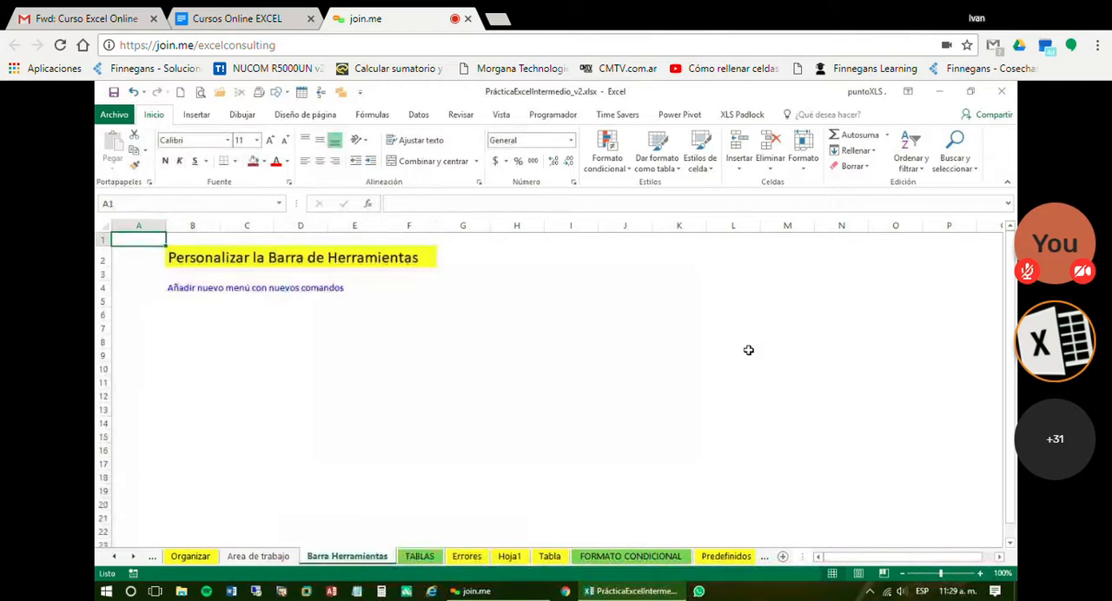
key(ctrl+Page_Up)
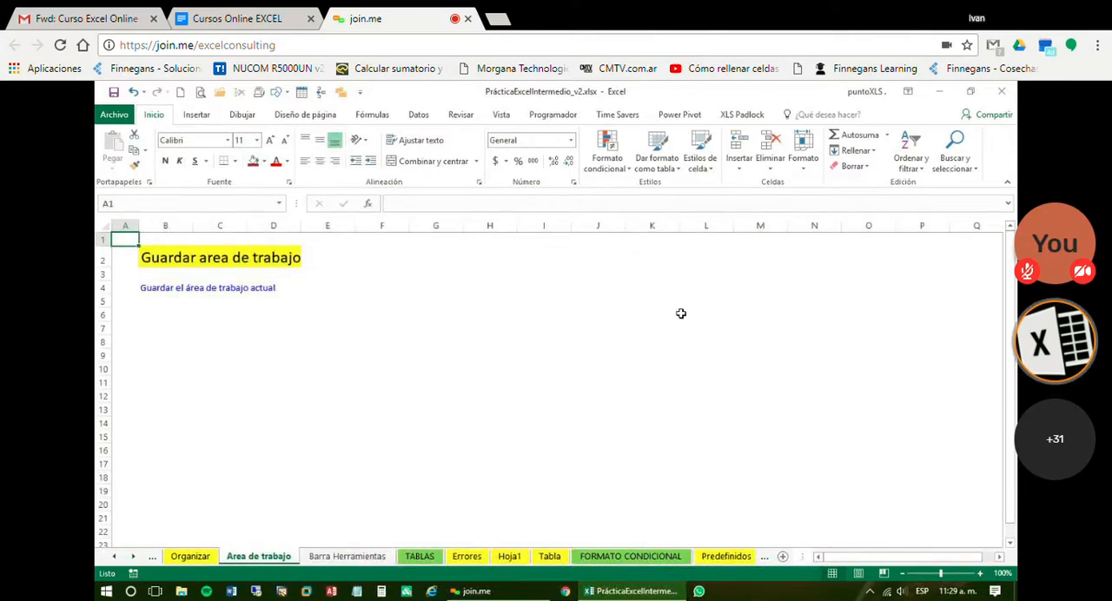
key(ctrl+Page_Down)
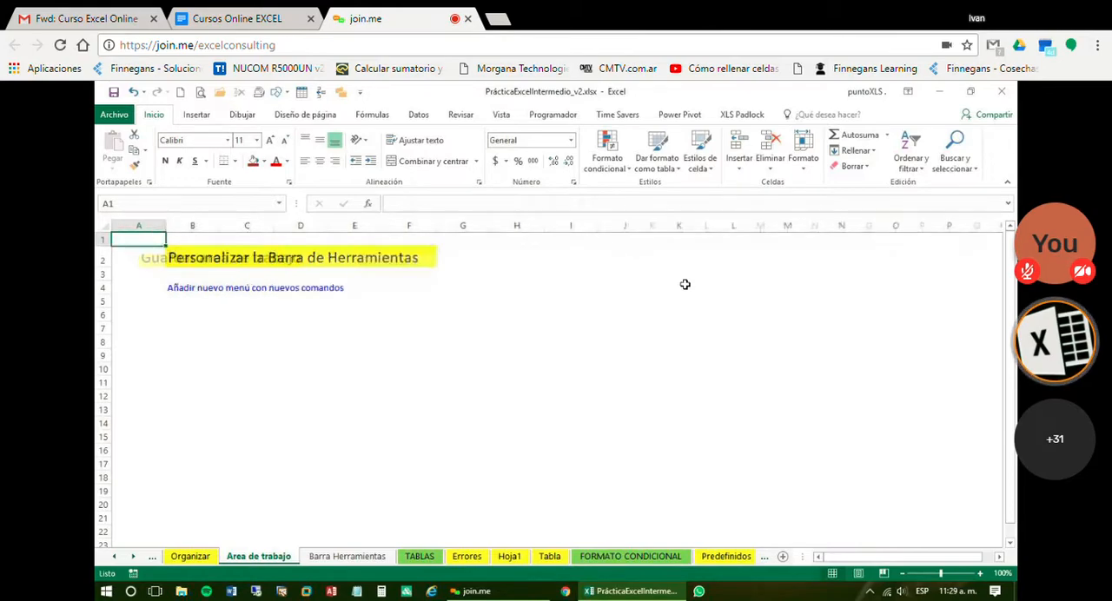
key(ctrl+Page_Down)
key(ctrl+Page_Down)
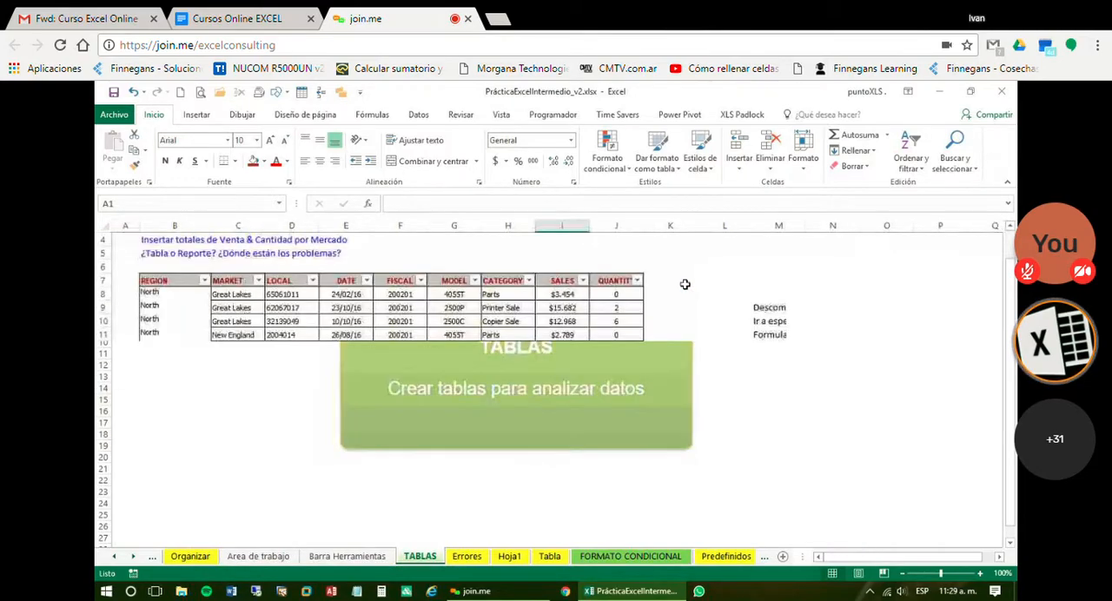
key(ctrl+Page_Down)
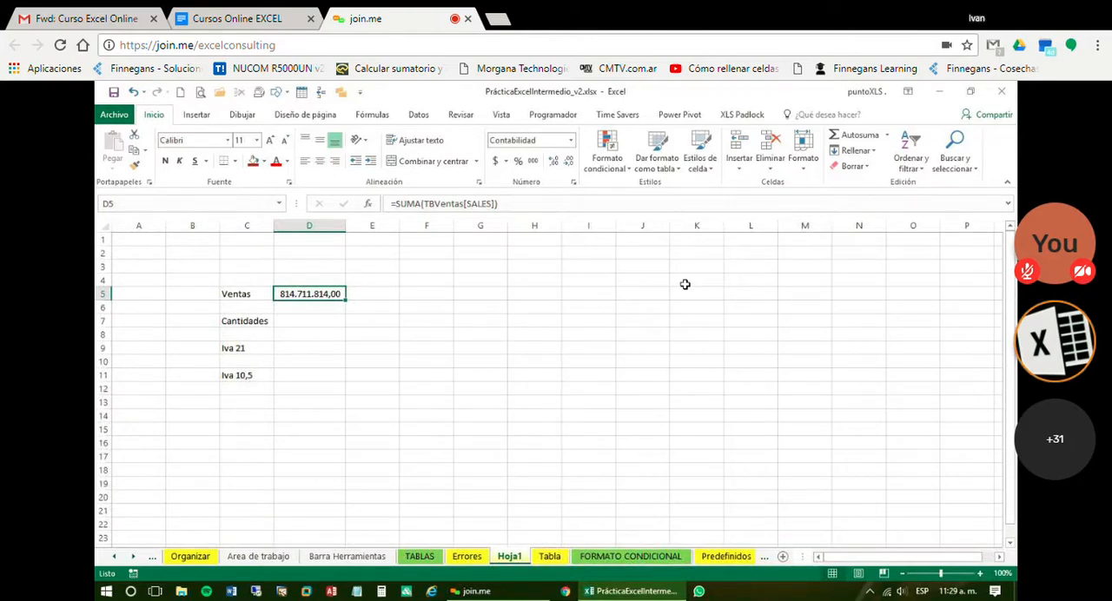
key(ctrl+Page_Up)
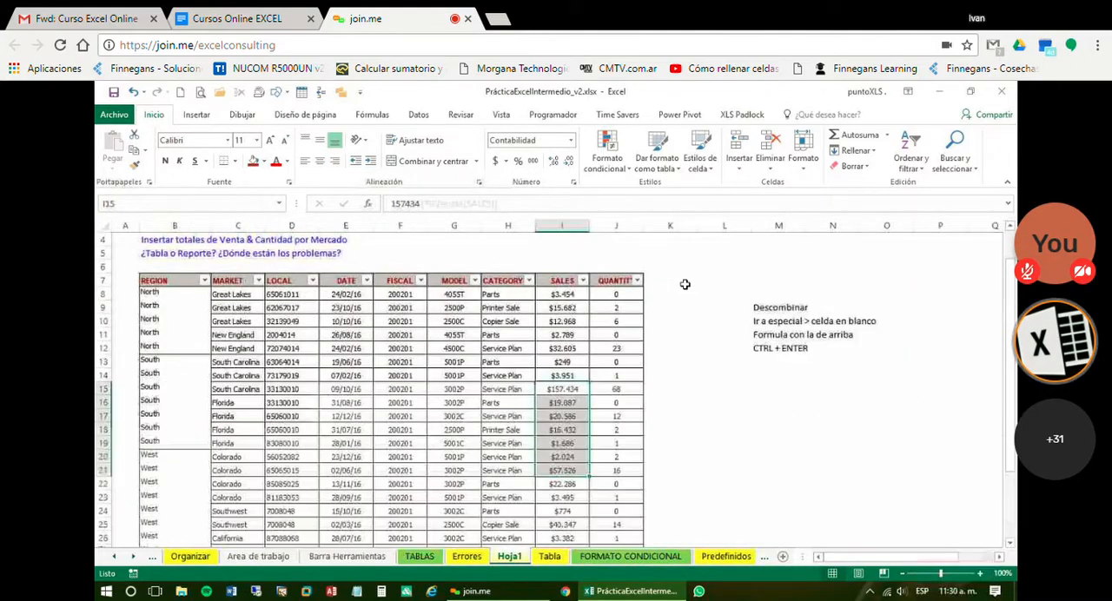
key(ctrl+Page_Up)
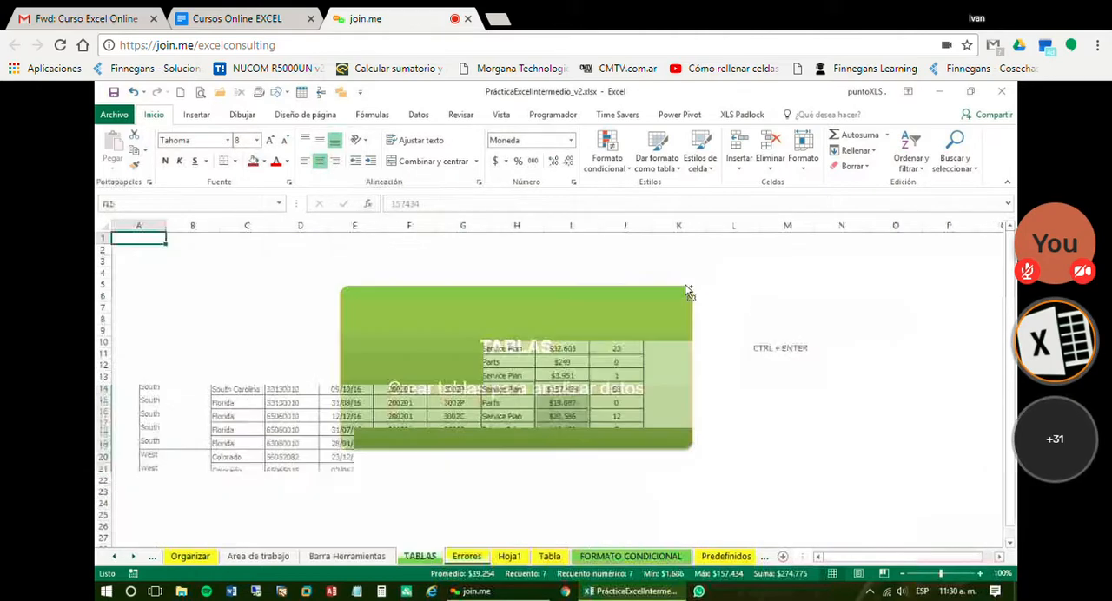
key(ctrl+Page_Down)
key(ctrl+Page_Down)
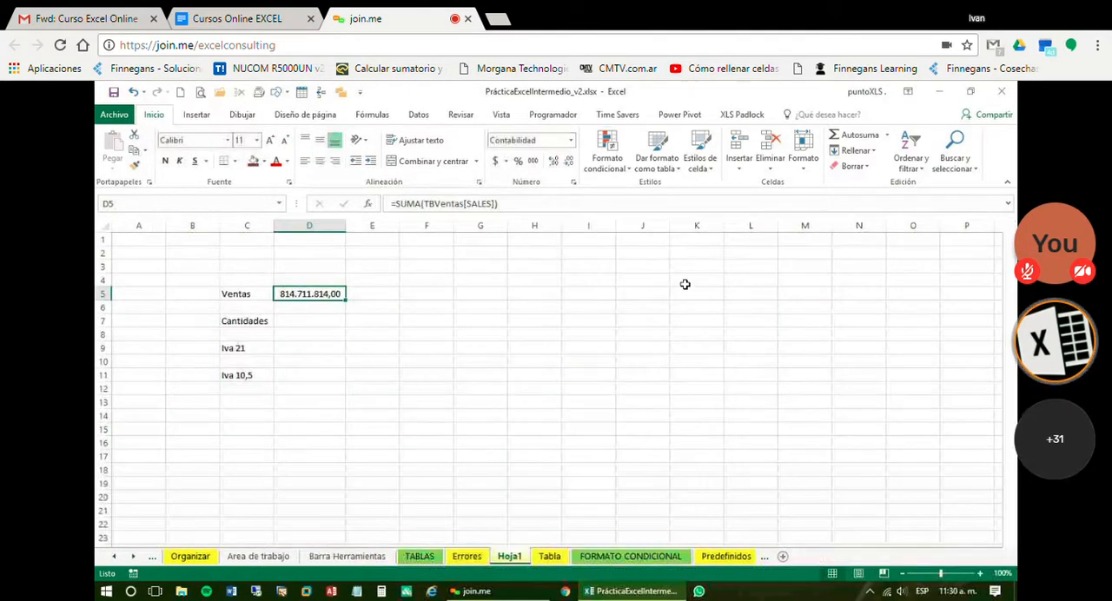
key(ctrl+Page_Down)
key(ctrl+Page_Down)
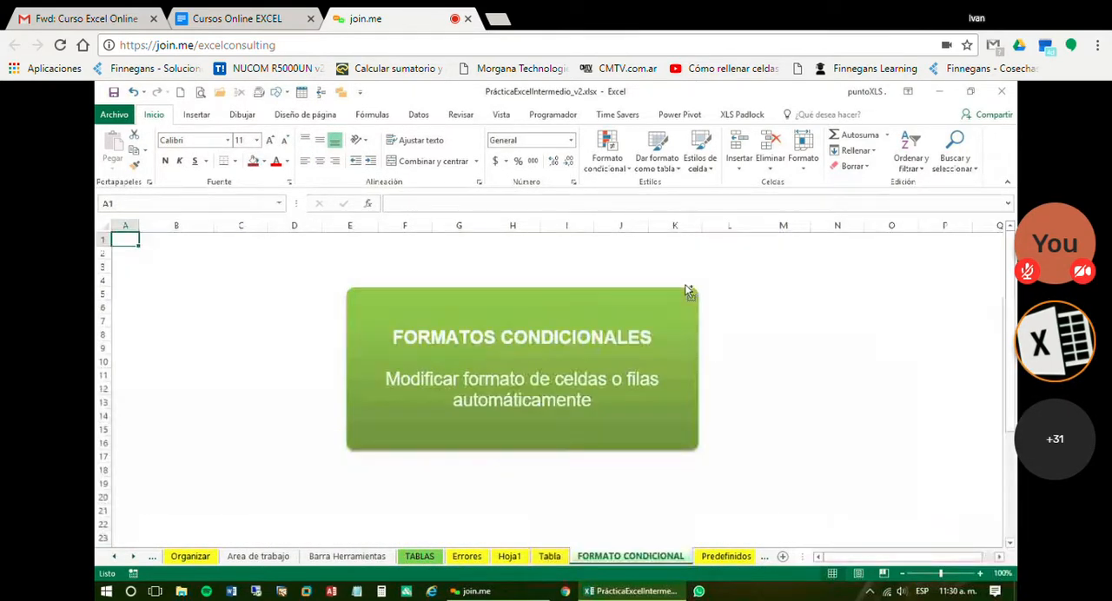
key(ctrl+Page_Up)
key(ctrl+Page_Up)
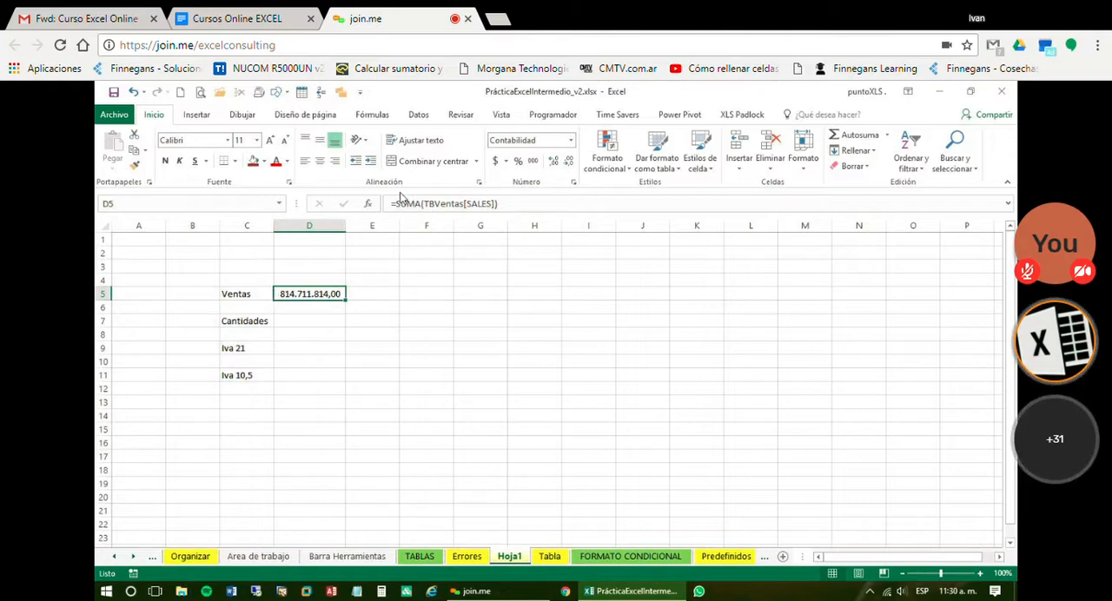
Filter the REGION column of the Tabla sheet to West only and inspect the SALES subtotal formula in I3
click(550, 557)
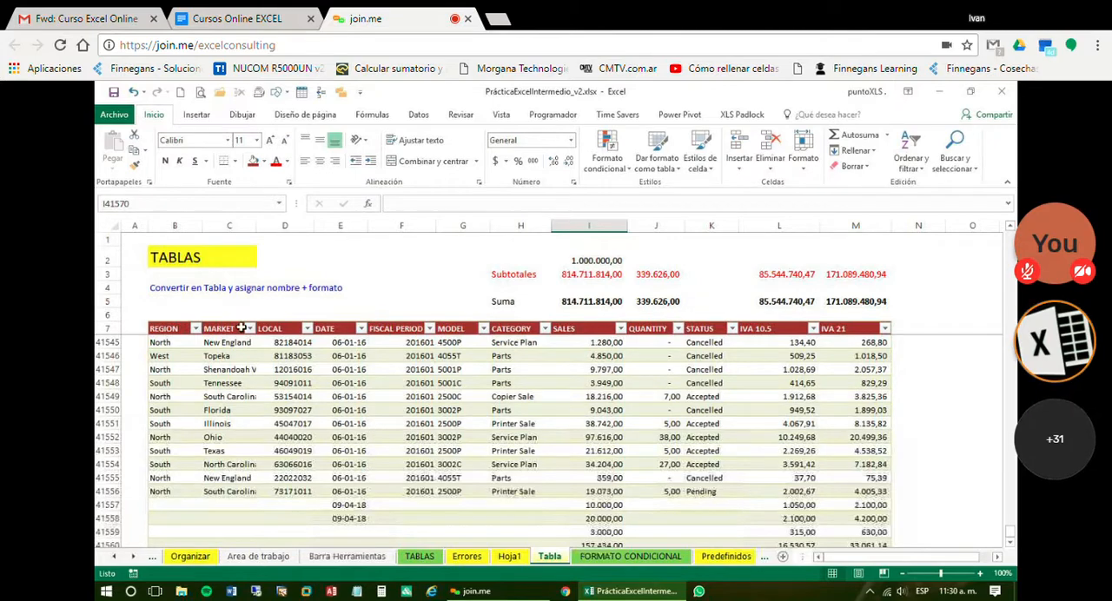
click(196, 329)
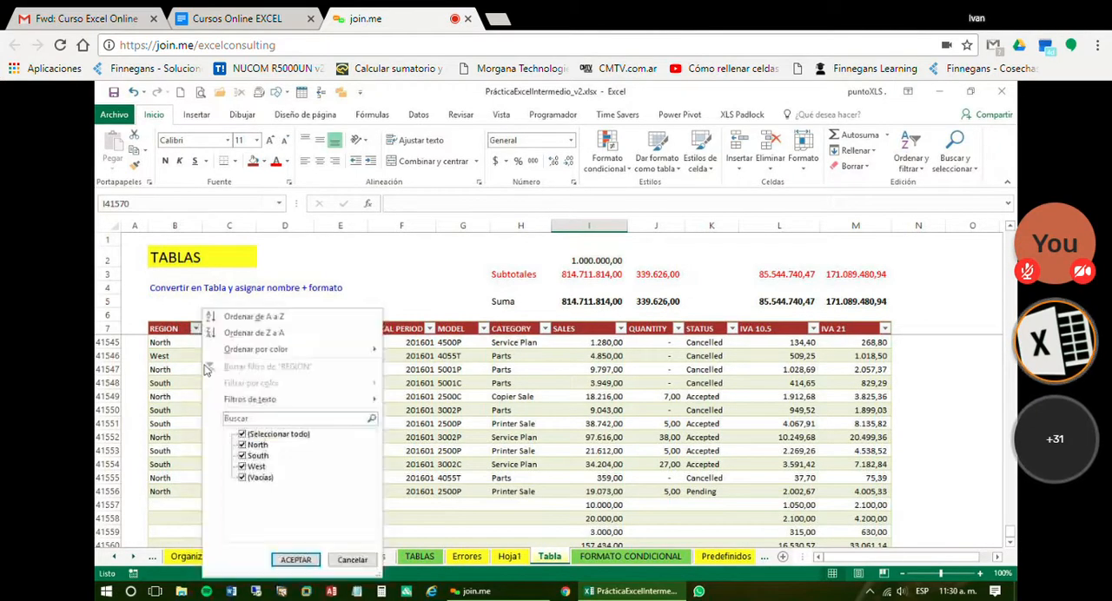
click(242, 434)
click(243, 467)
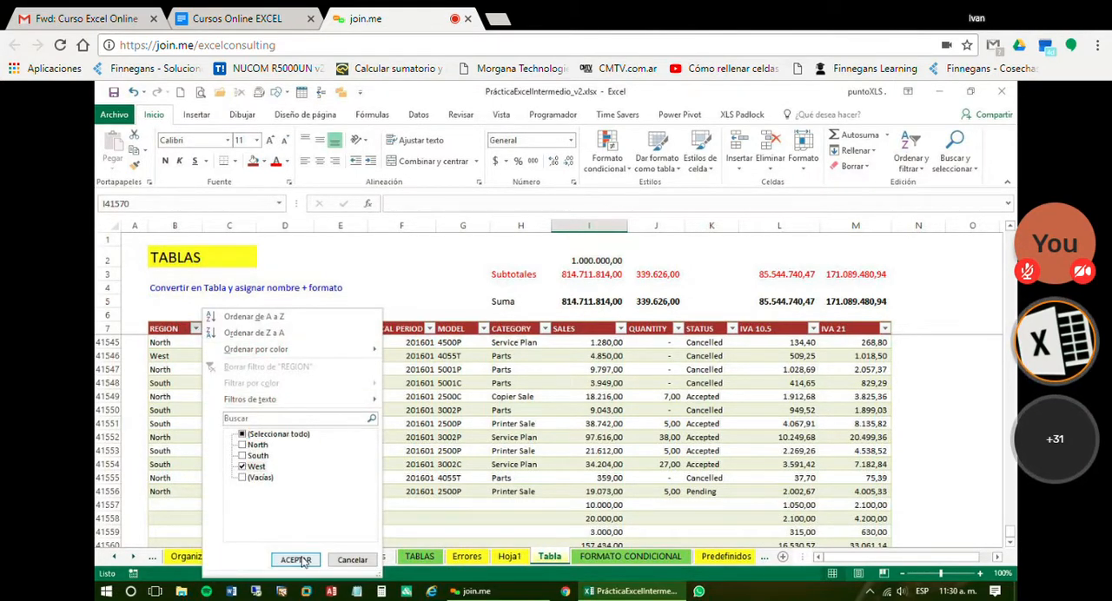
click(295, 560)
click(570, 275)
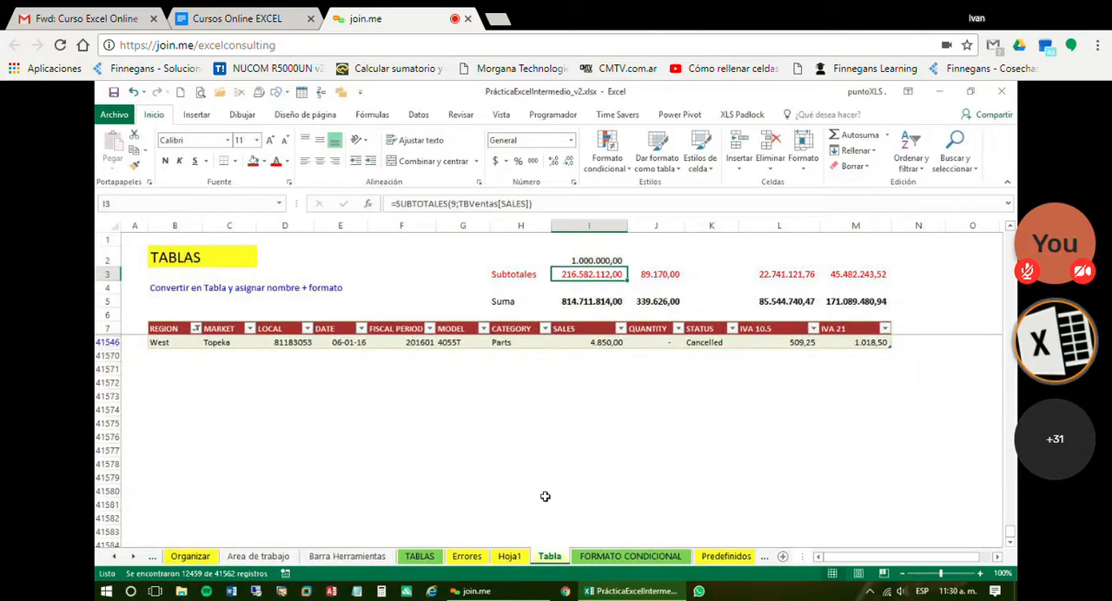
Widen column E on the Hoja1 sheet
click(510, 557)
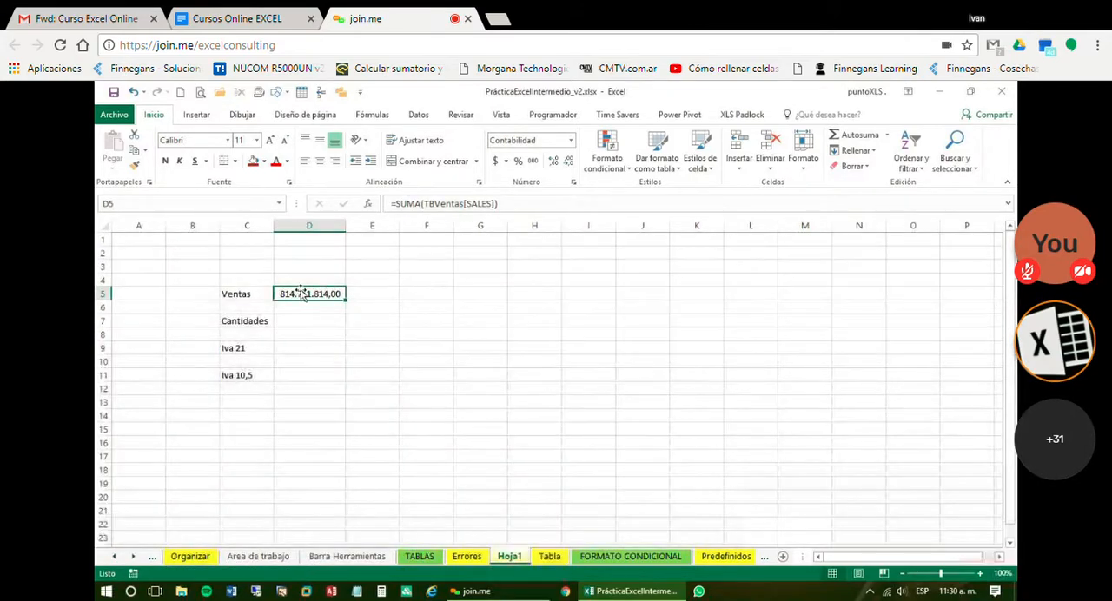
drag(413, 225, 476, 251)
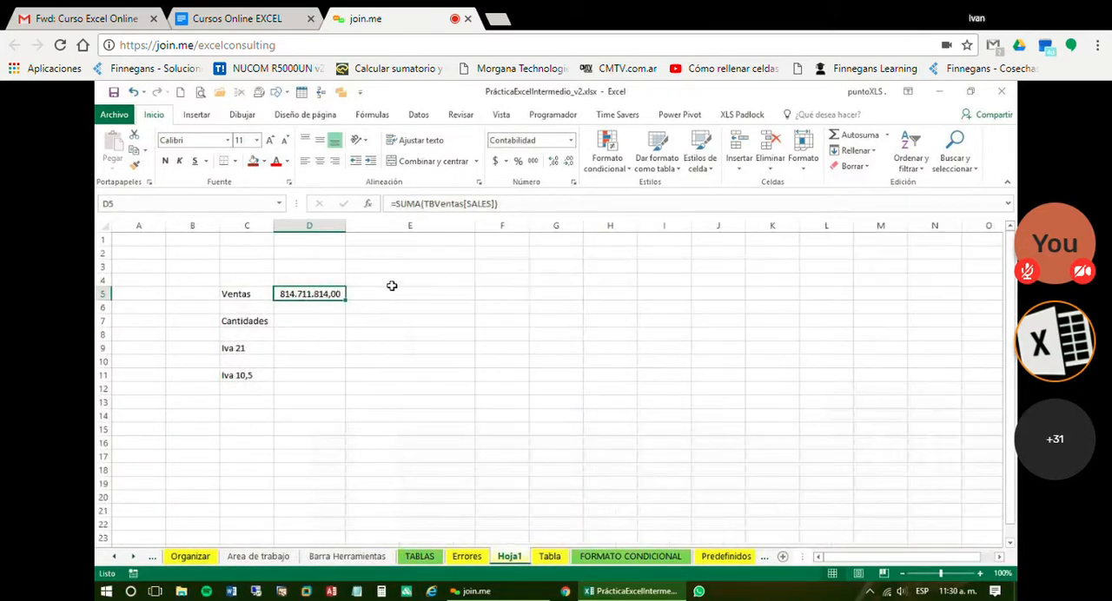
Enter =SUBTOTALES(9;TBVentas[SALES]) in E5 of Hoja1 and format the result with thousands separators in accounting style
click(363, 294)
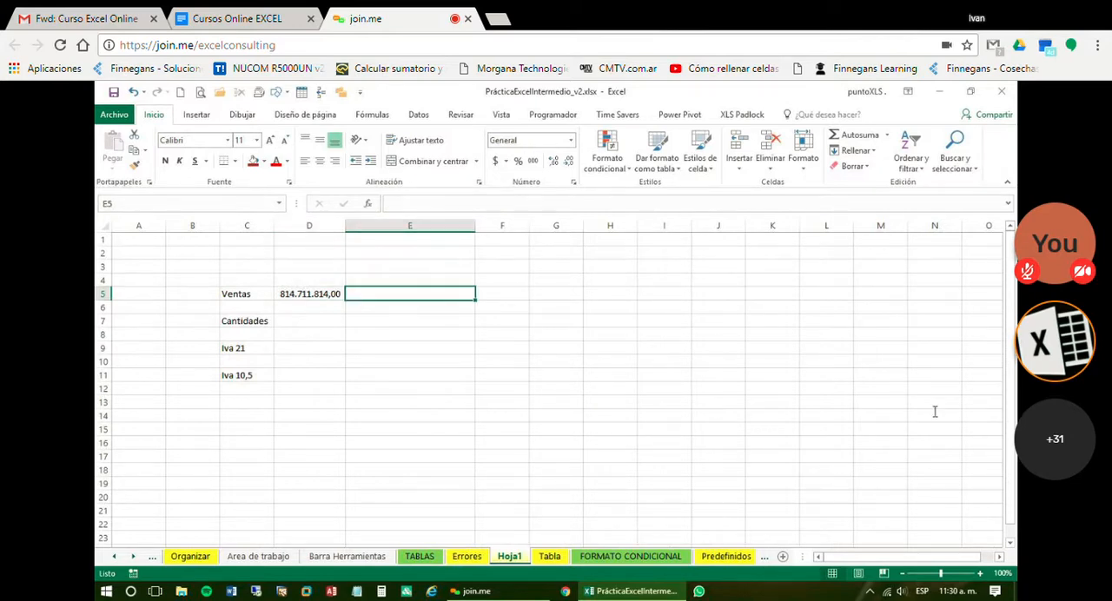
text(=sub)
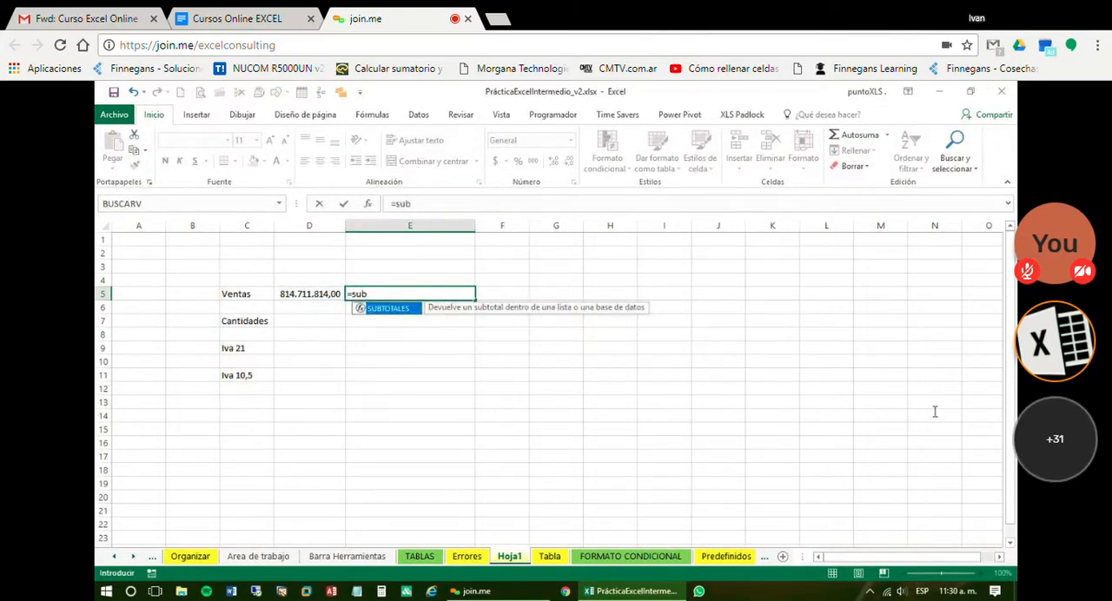
key(Tab)
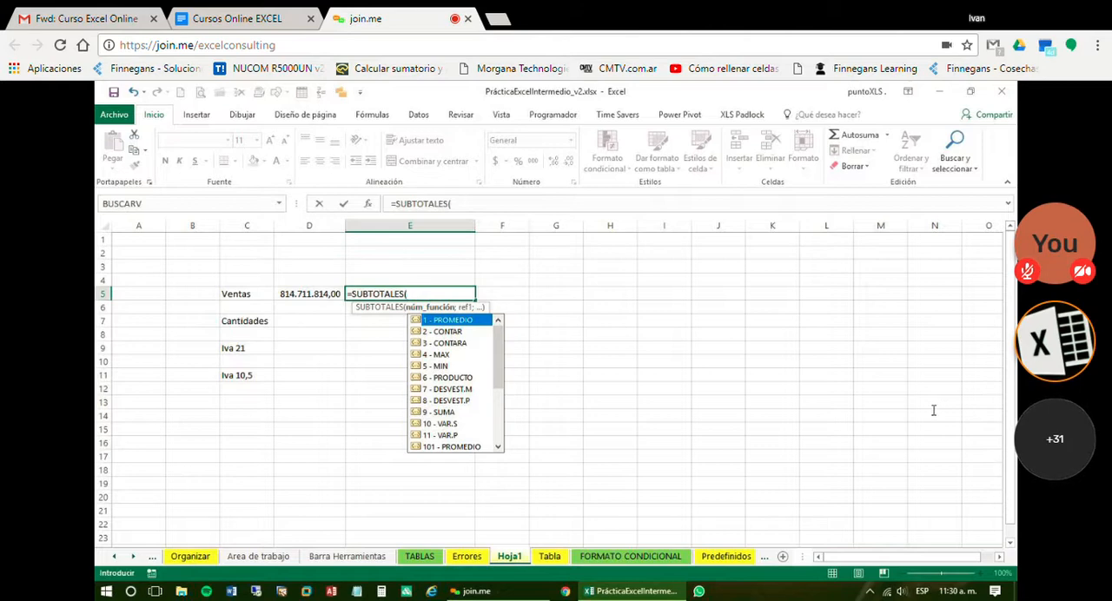
key(Down)
key(Down)
key(Down)
key(Down)
key(Down)
key(Down)
key(Down)
key(Down)
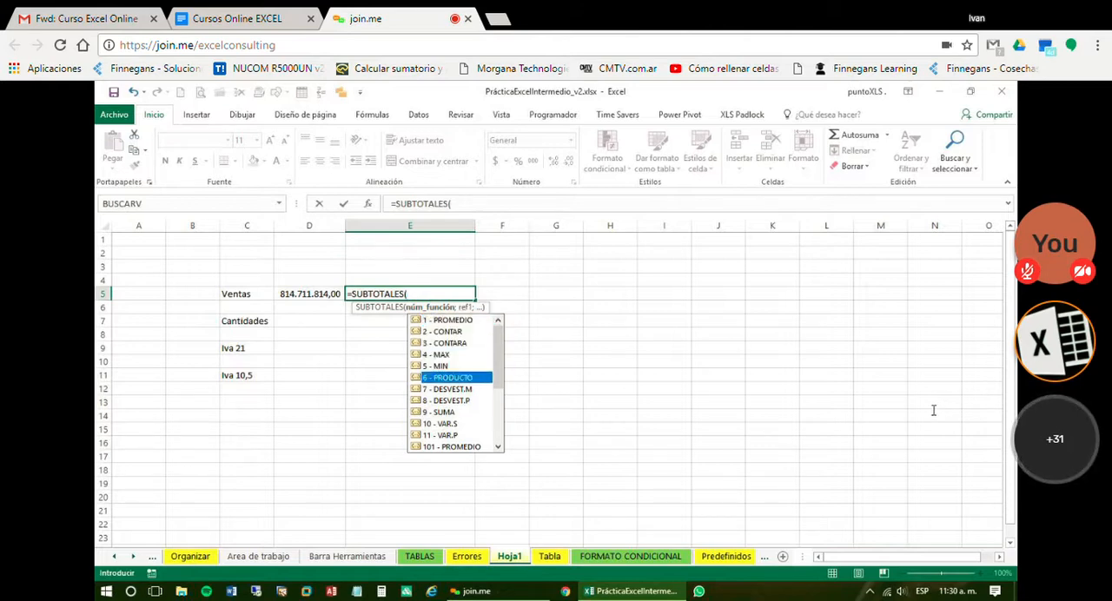
key(Tab)
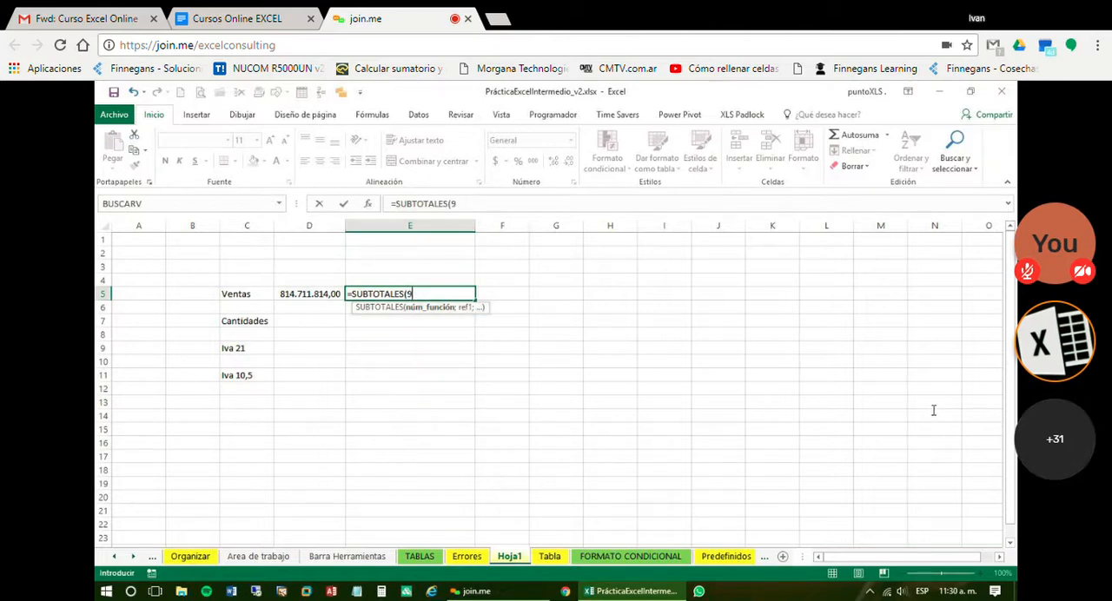
text(;)
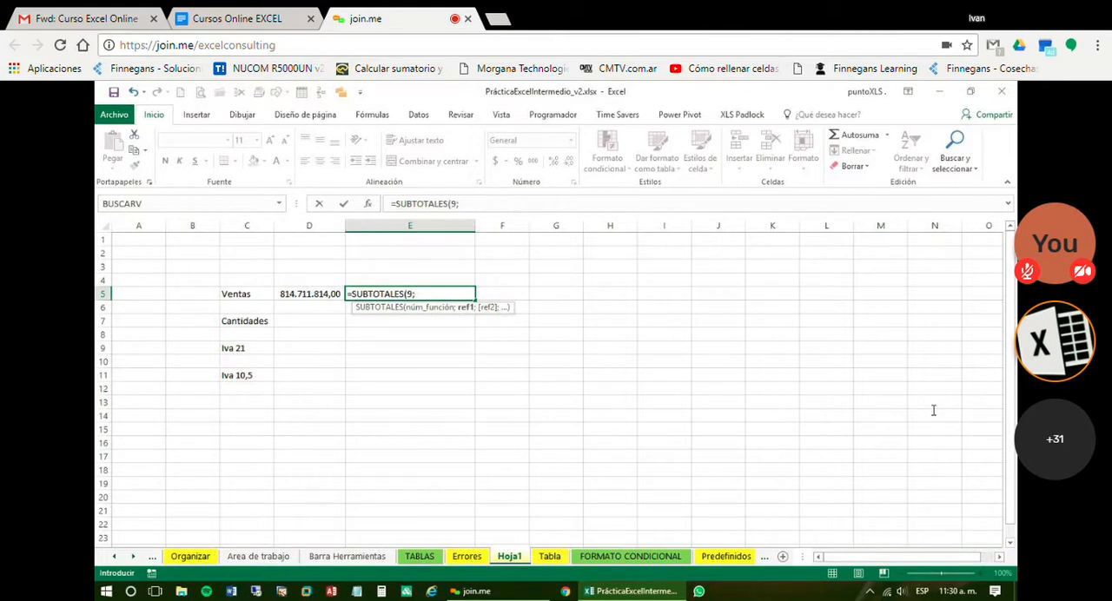
text(TB)
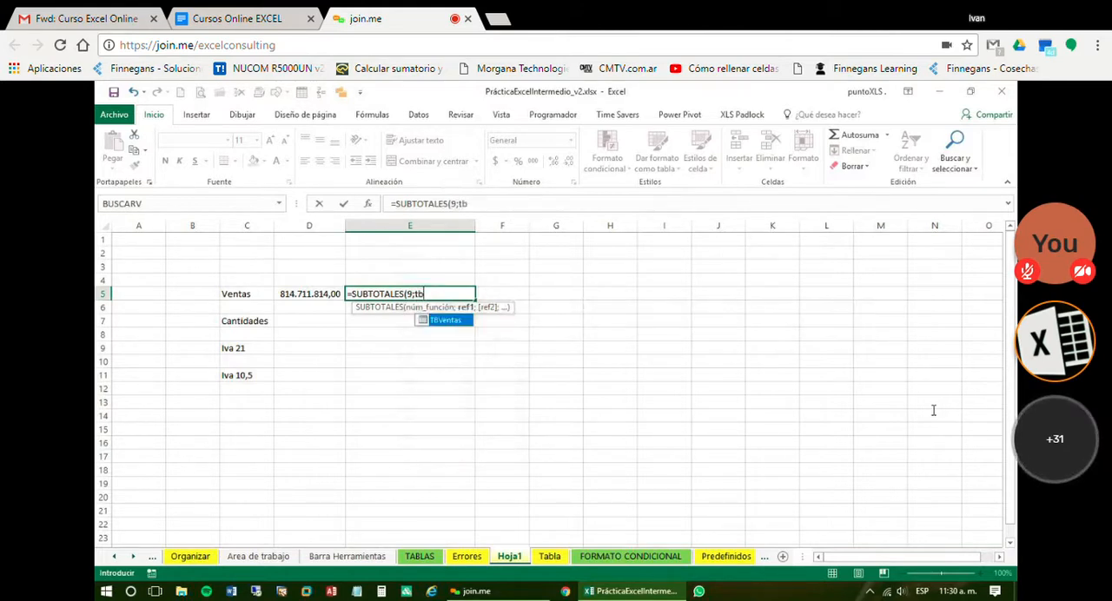
key(Tab)
text([)
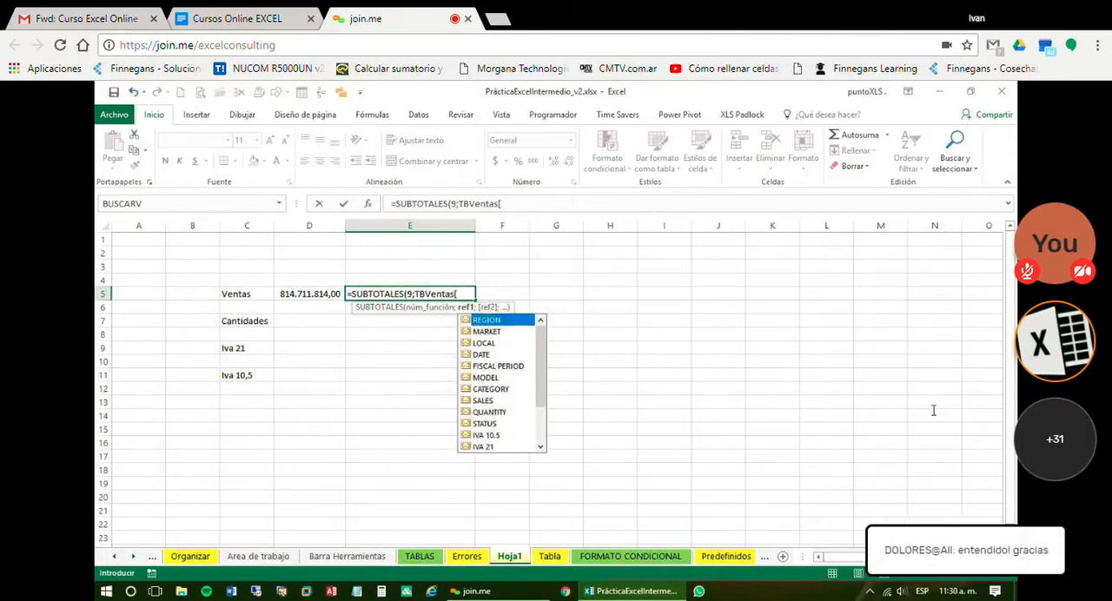
key(Down)
key(Down)
key(Down)
key(Down)
key(Down)
key(Down)
key(Down)
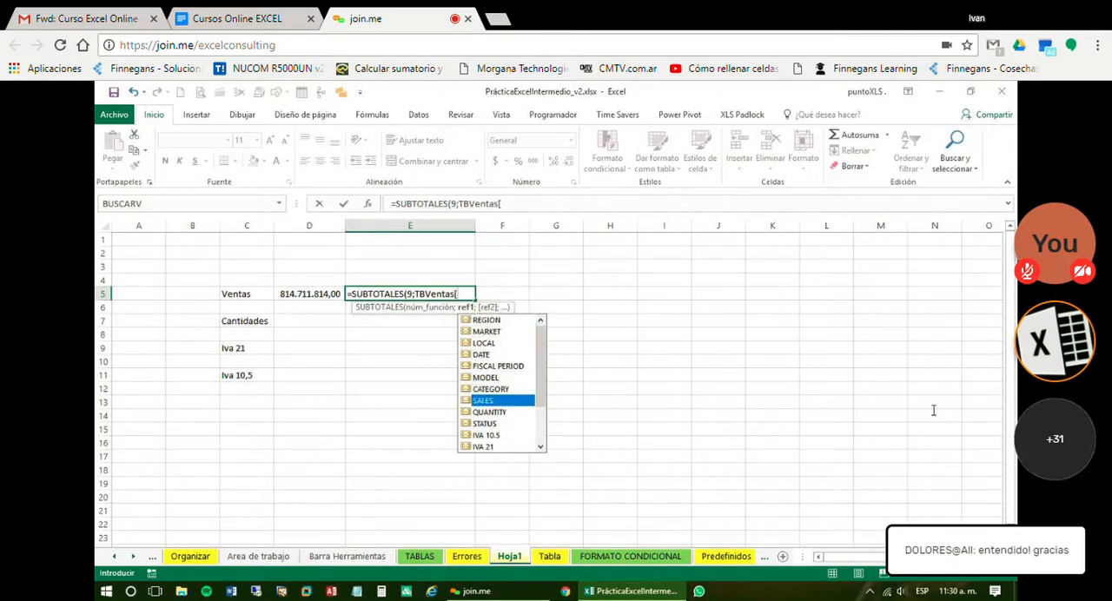
key(Tab)
text(]))
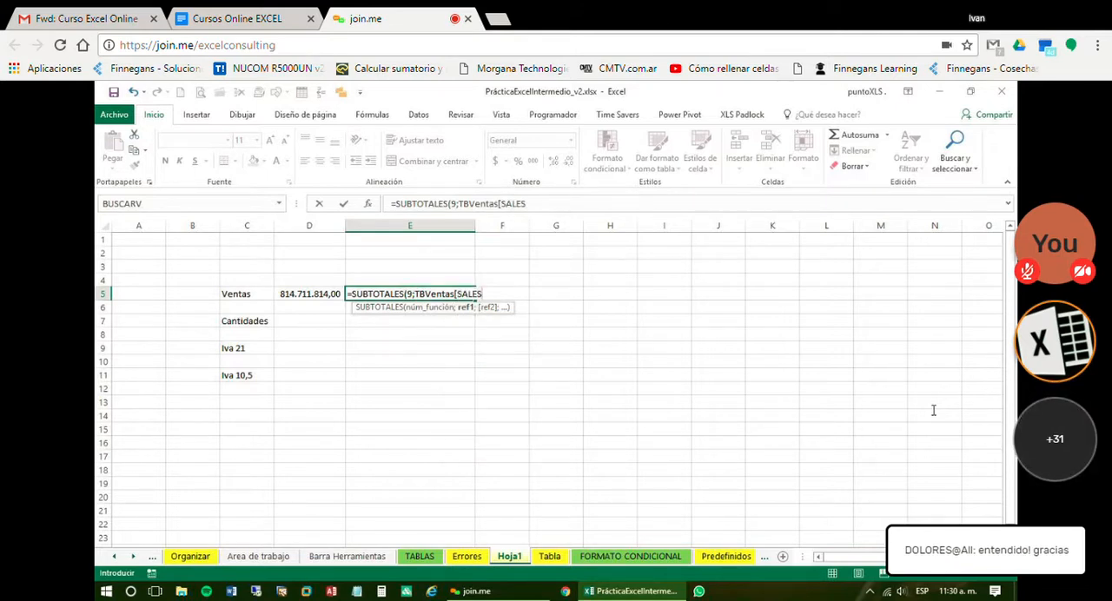
key(ctrl+Return)
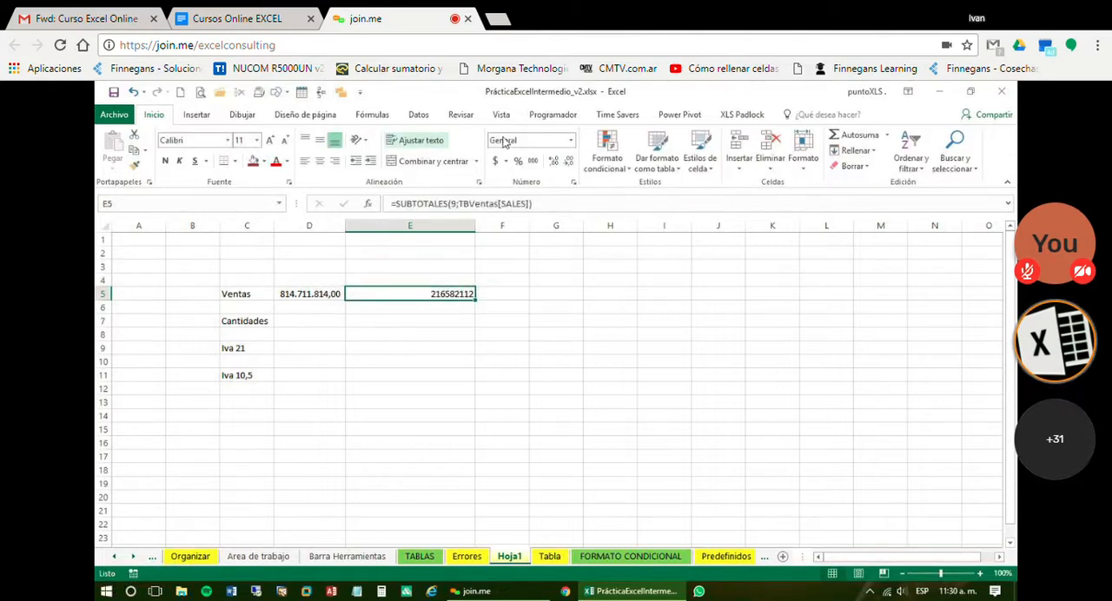
click(533, 161)
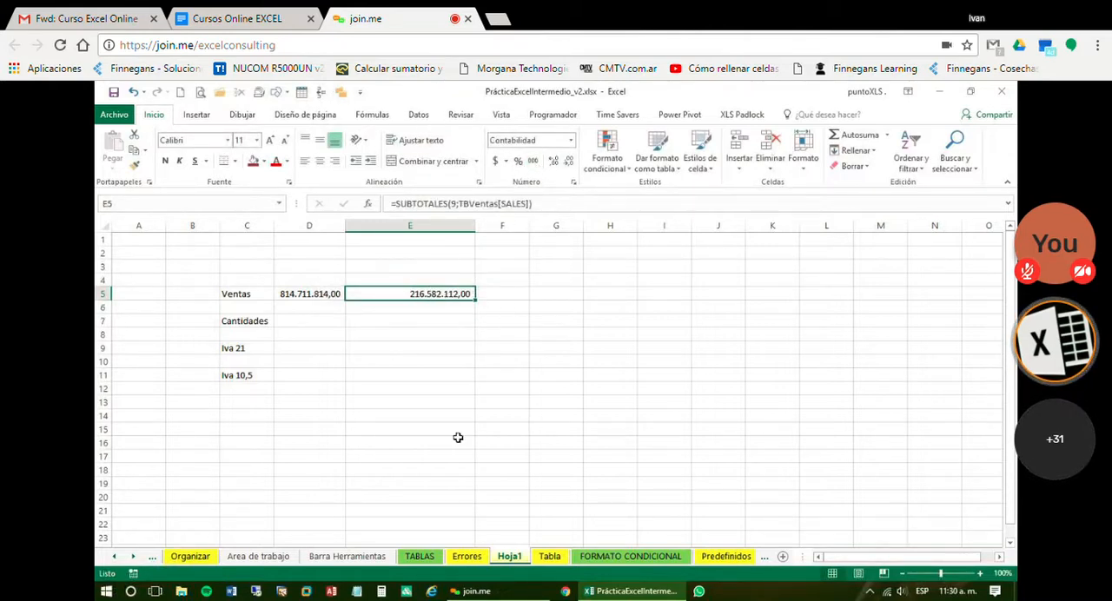
Change the REGION filter on the Tabla sheet to show only South
click(552, 557)
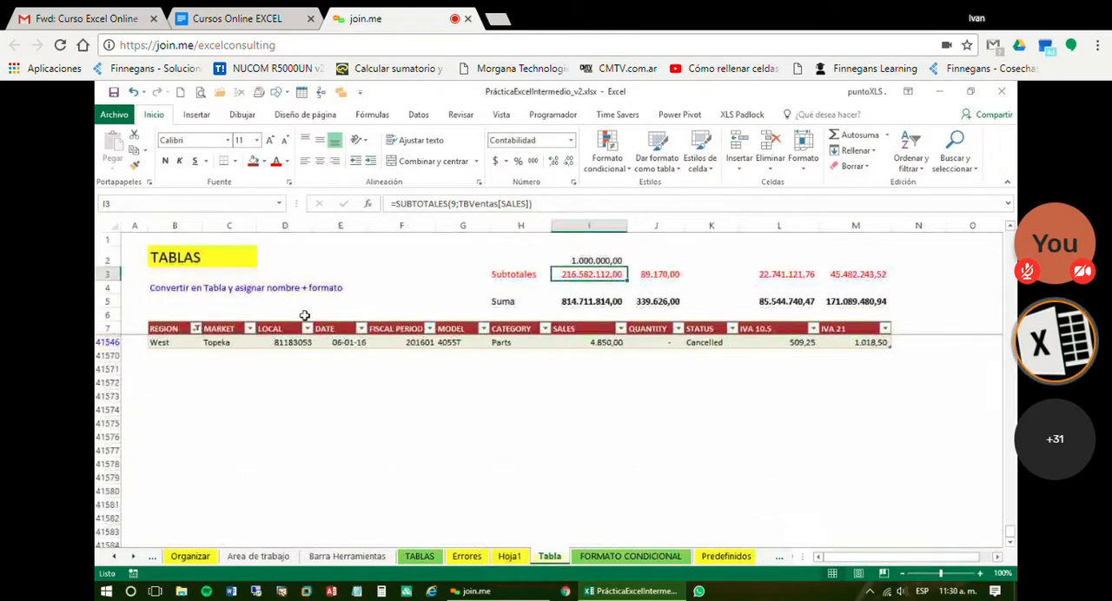
click(197, 329)
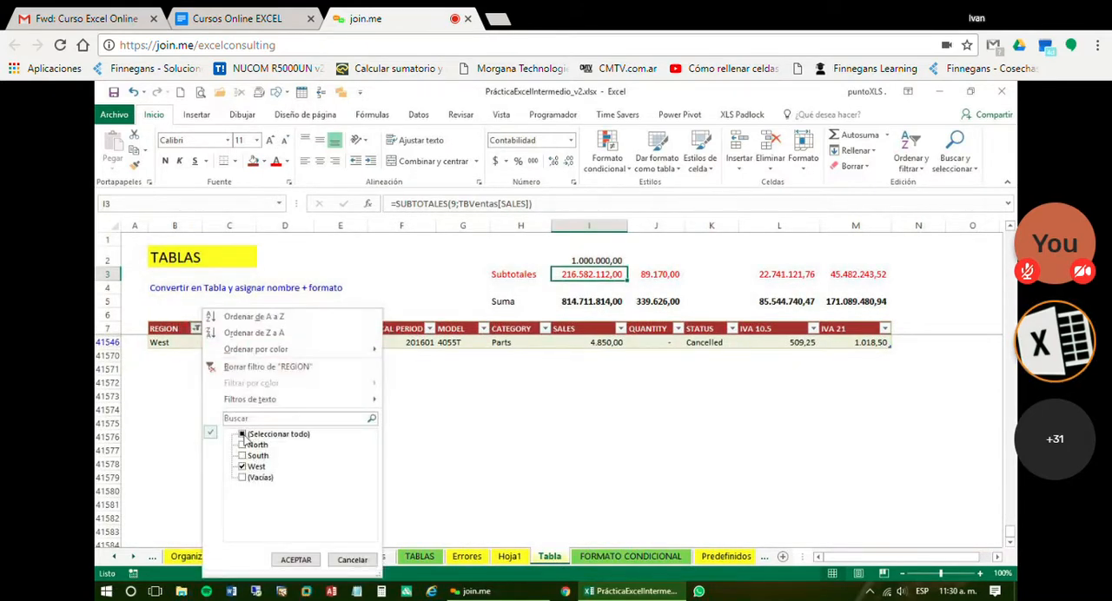
click(243, 434)
click(244, 435)
click(242, 456)
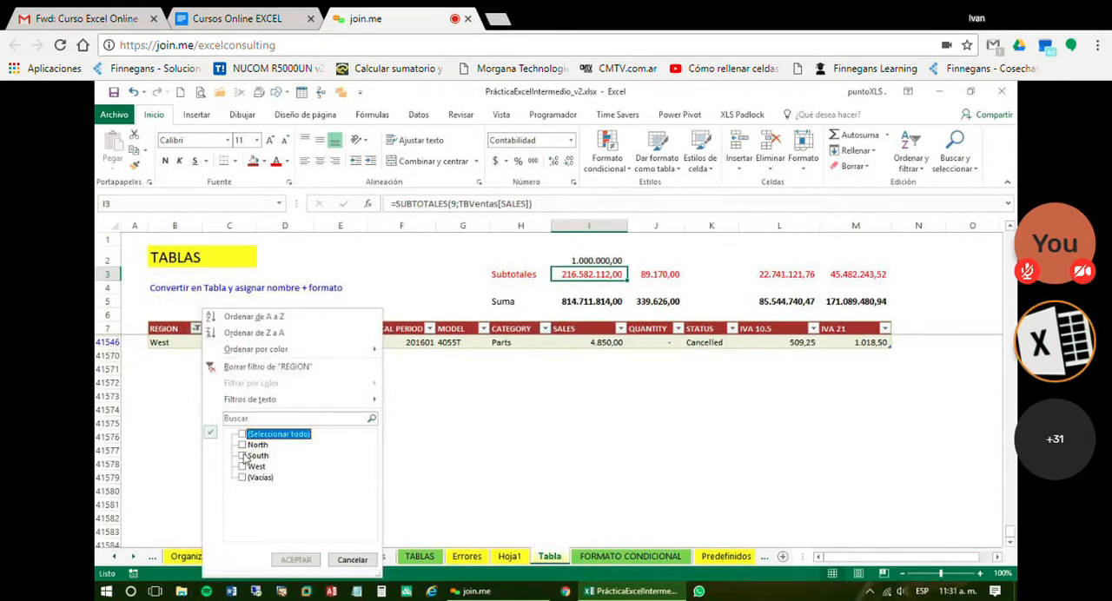
click(296, 560)
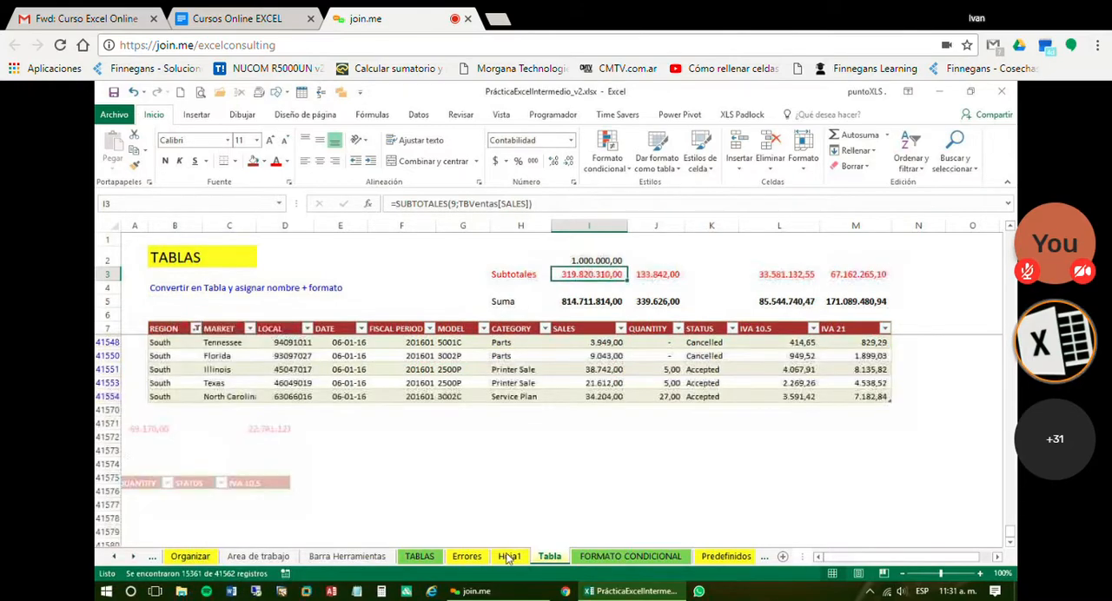
Compare the SUBTOTALES result in E5 with the SUMA total in D5 on Hoja1
click(509, 556)
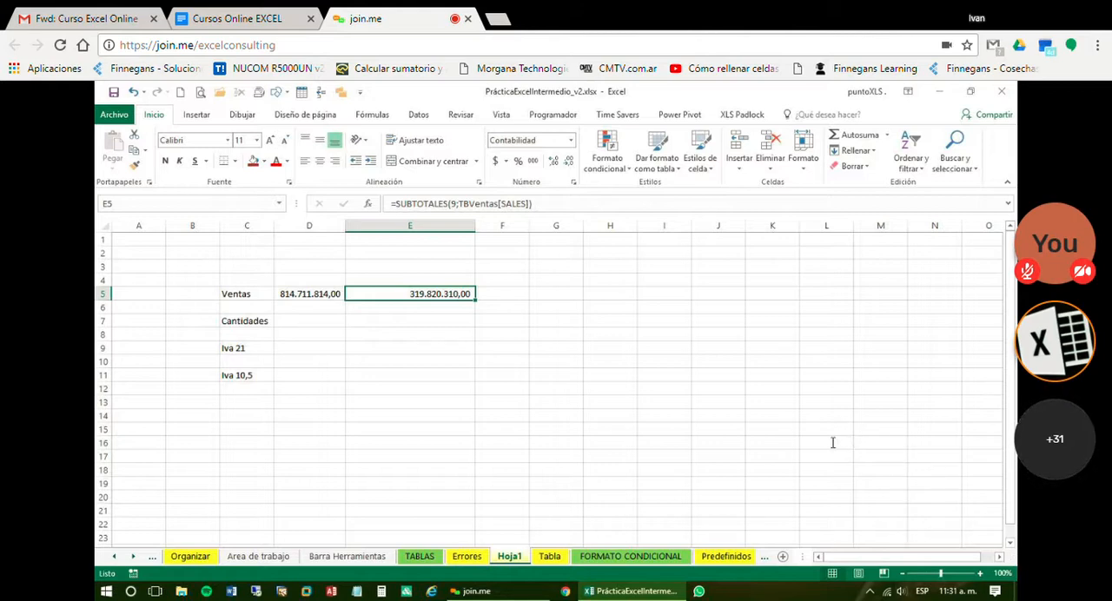
click(315, 294)
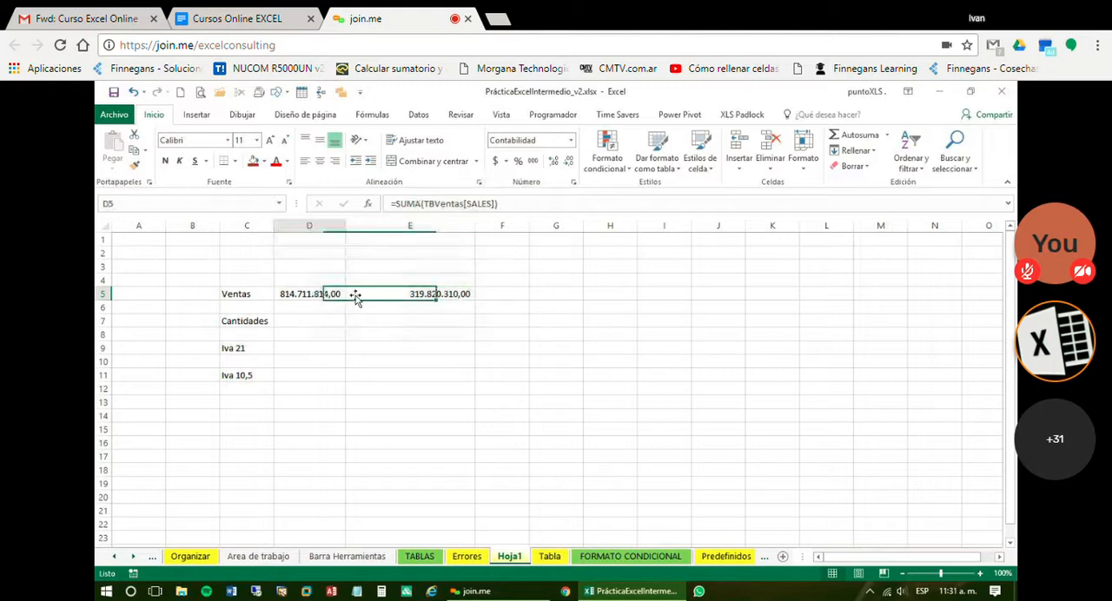
Inspect the Subtotales and Suma rows above the filtered table on the Tabla sheet
click(550, 557)
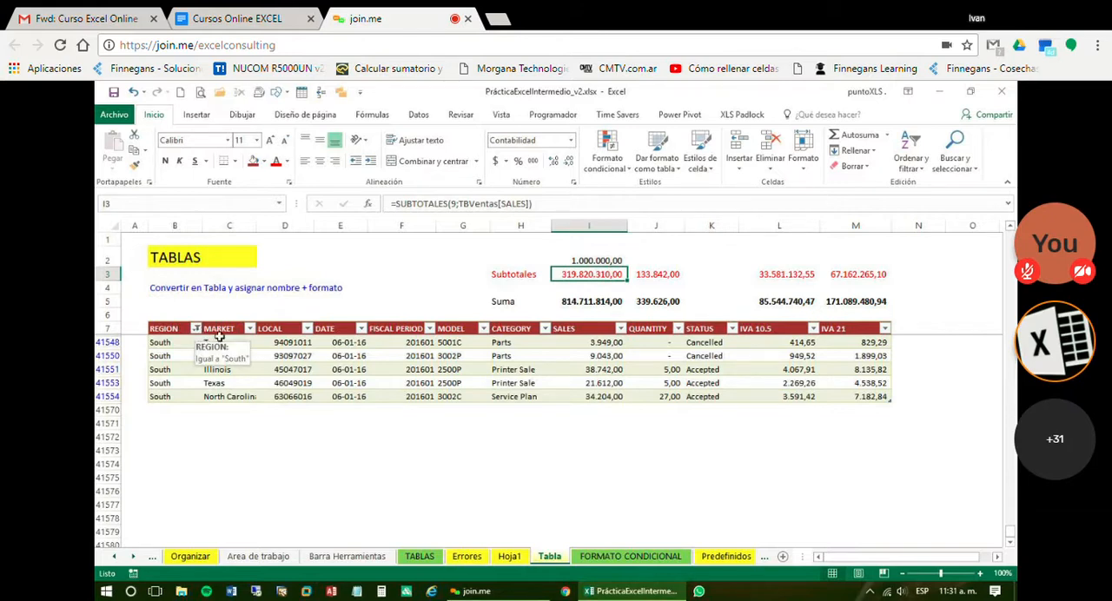
click(343, 370)
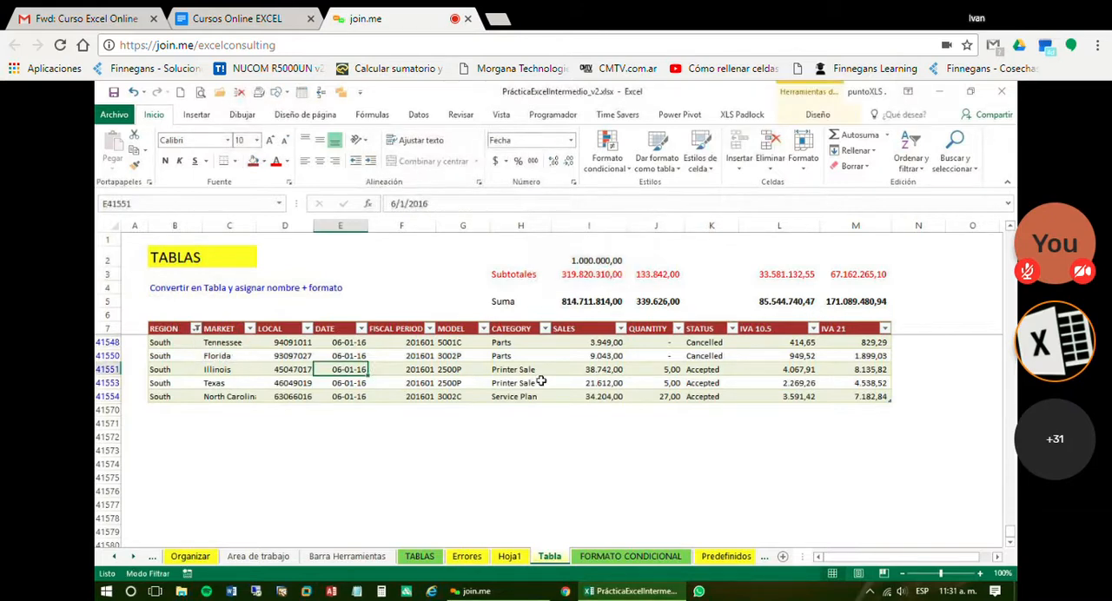
click(587, 301)
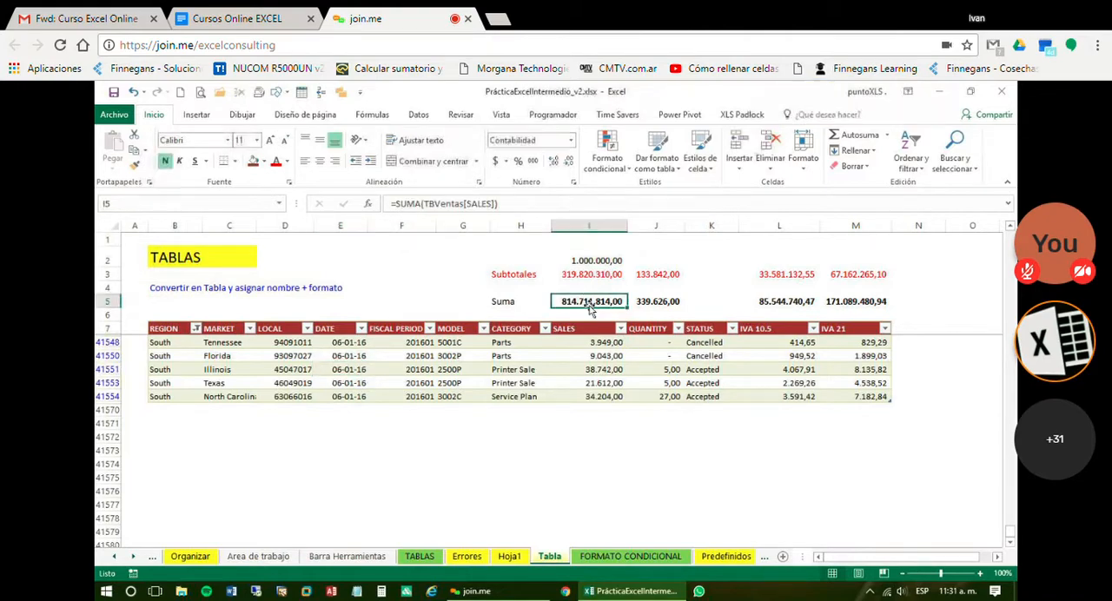
drag(575, 275, 862, 301)
click(581, 383)
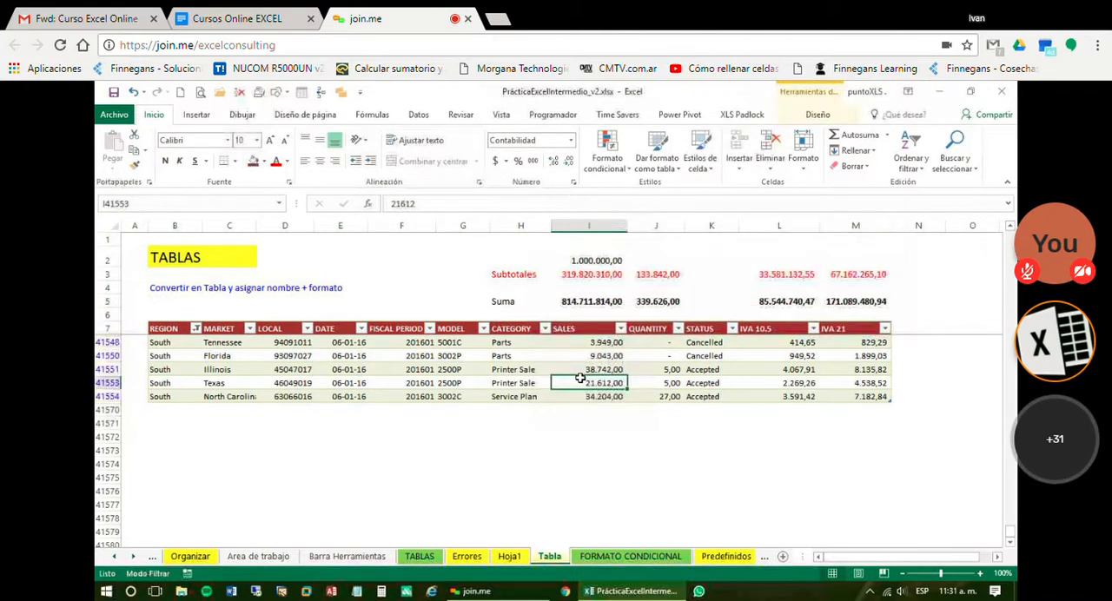
click(598, 351)
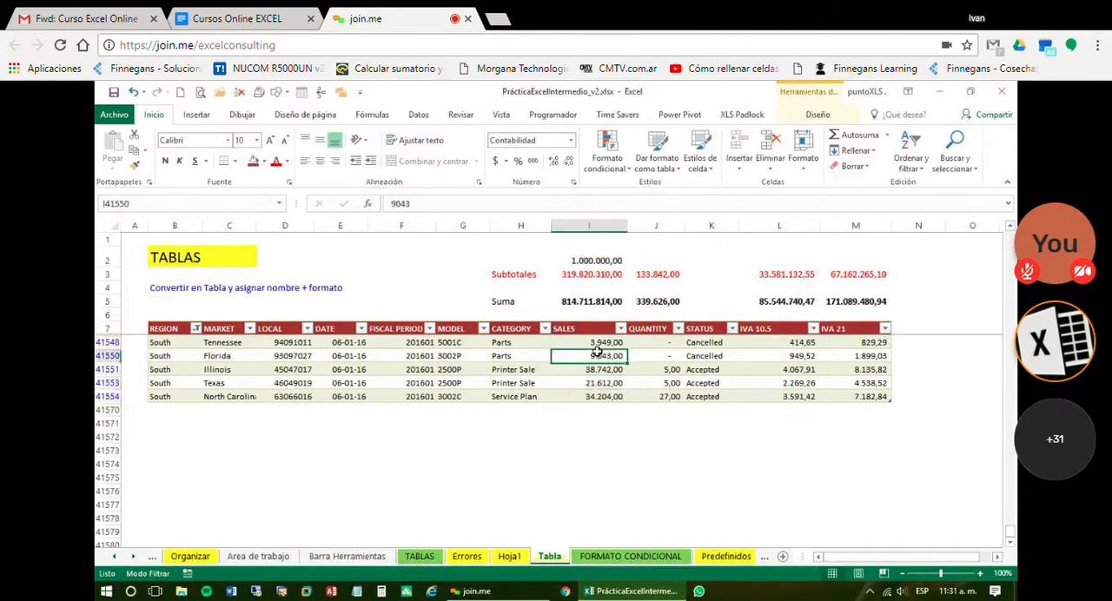
Reset the REGION filter on the Tabla sheet to include all values
click(196, 328)
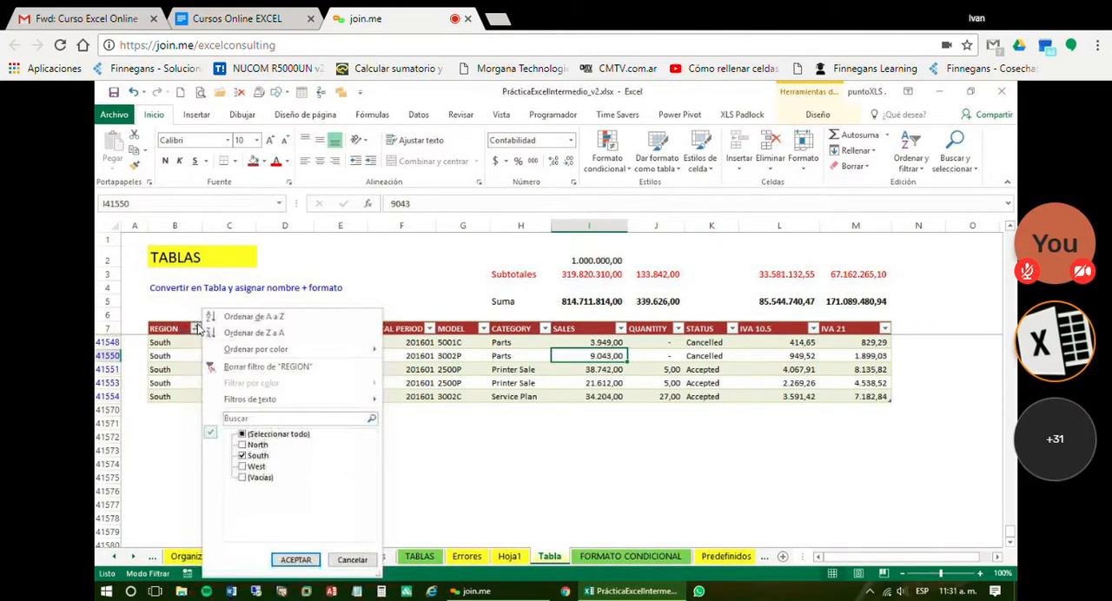
click(276, 437)
click(296, 560)
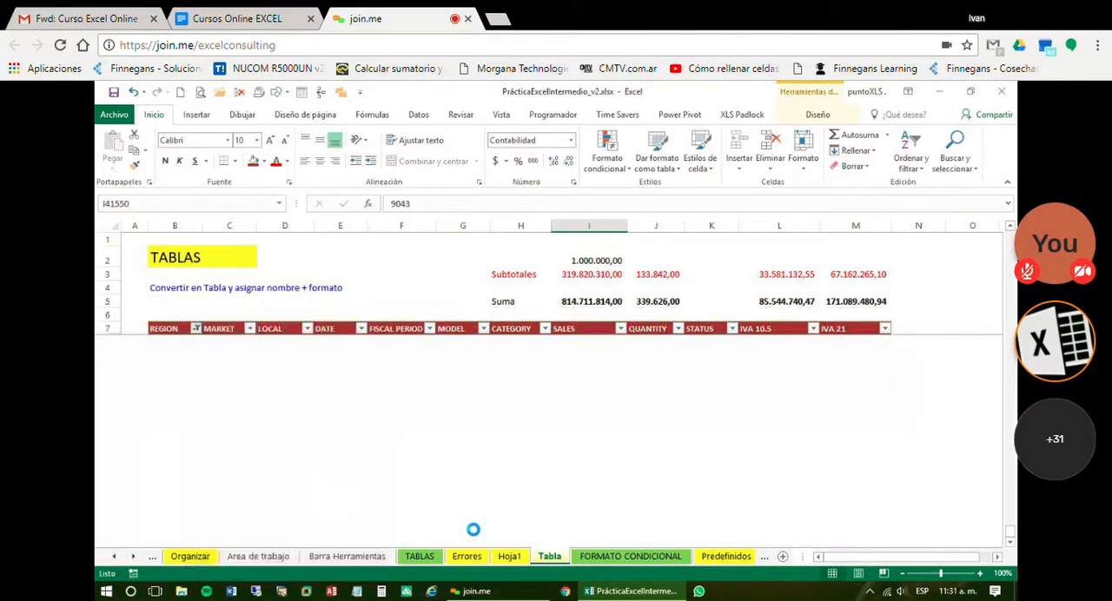
Copy the Ventas SUMA formula from D5 on Hoja1 into D7 for Cantidades
key(ctrl+Page_Up)
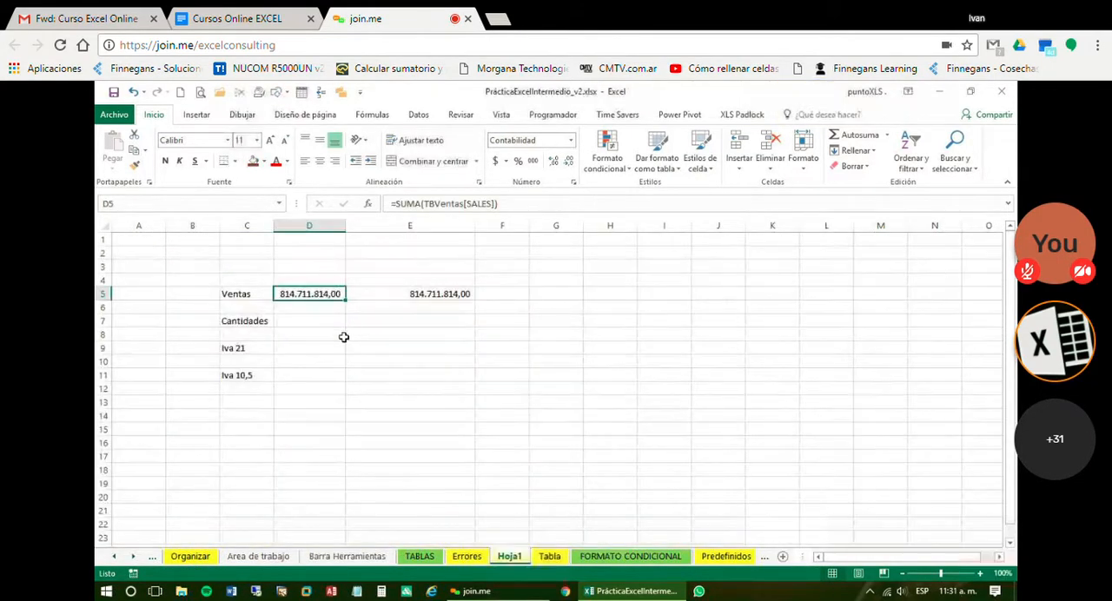
click(325, 321)
click(330, 295)
key(ctrl+c)
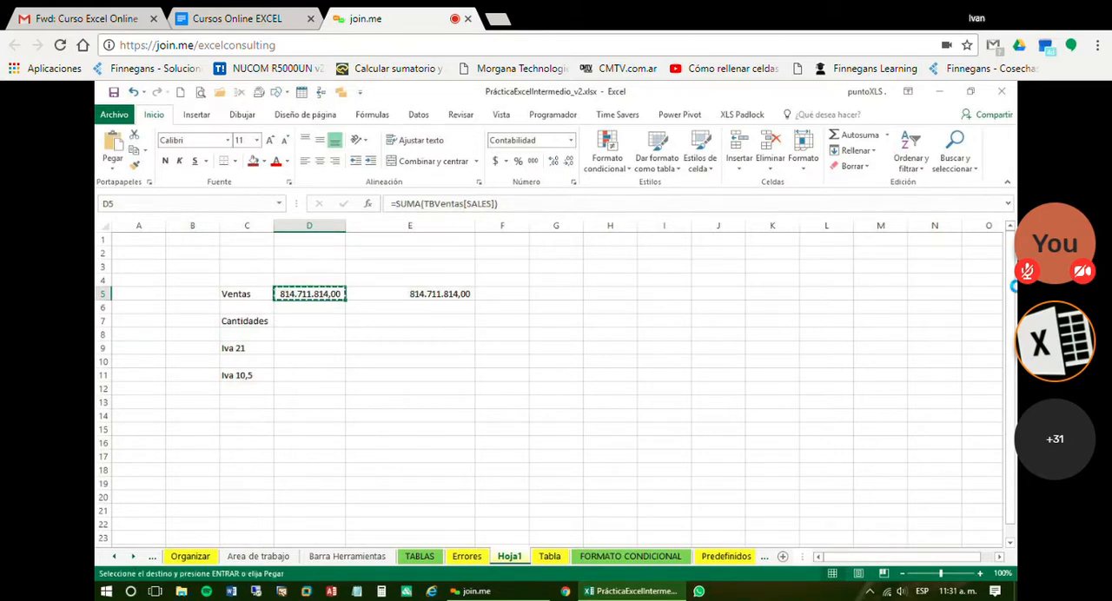
key(Down)
key(Down)
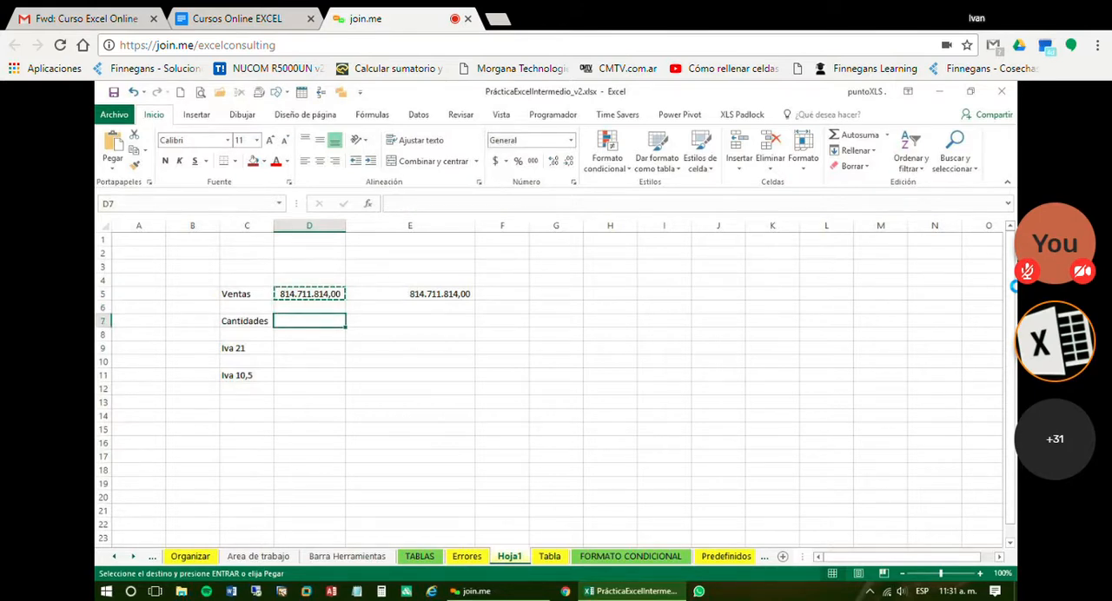
key(ctrl+v)
key(Escape)
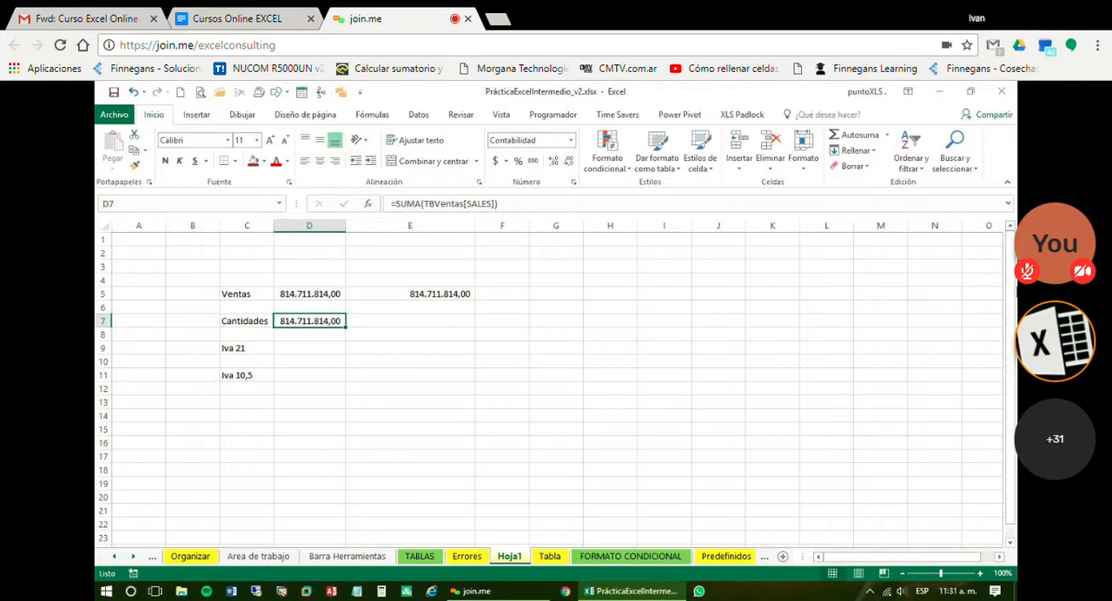
Edit the Cantidades SUMA formula in D7 on Hoja1 so it adds the QUANTITY column of TBVentas
key(F2)
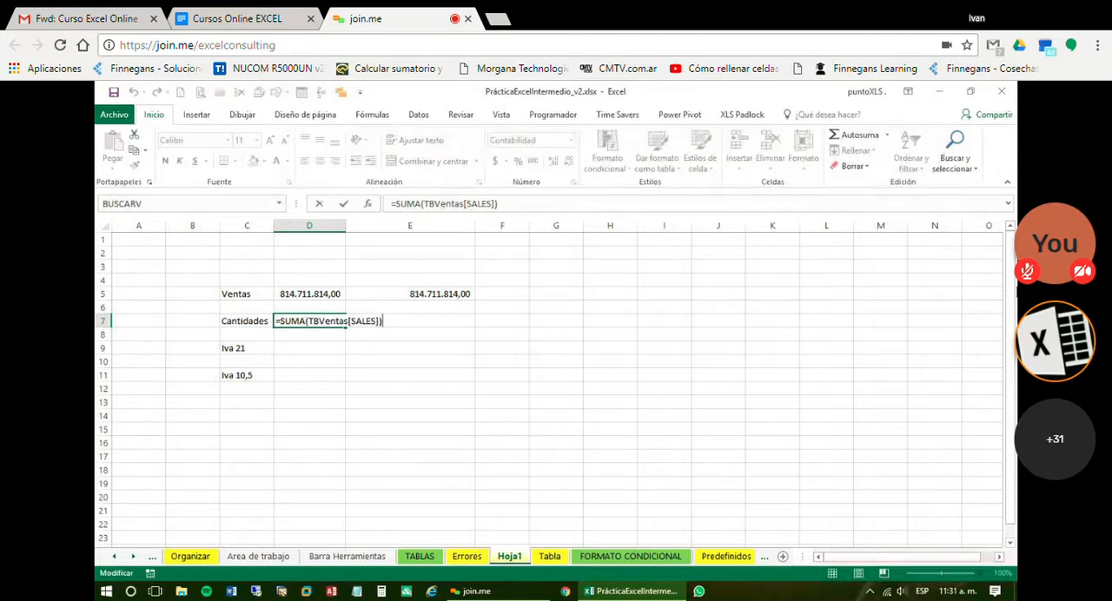
key(Left)
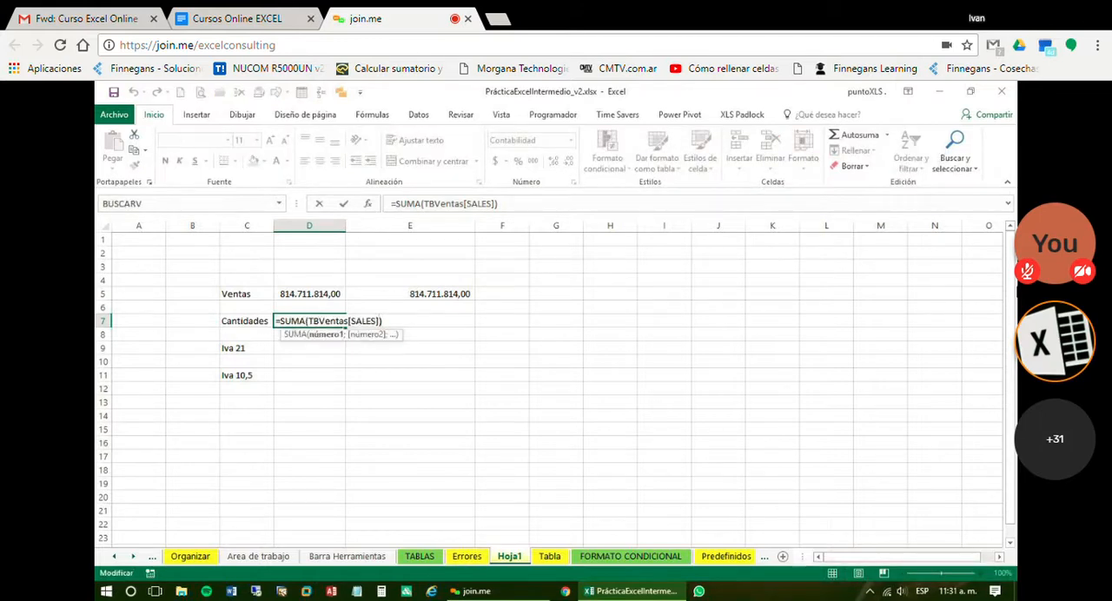
key(BackSpace)
key(BackSpace)
key(BackSpace)
key(BackSpace)
key(BackSpace)
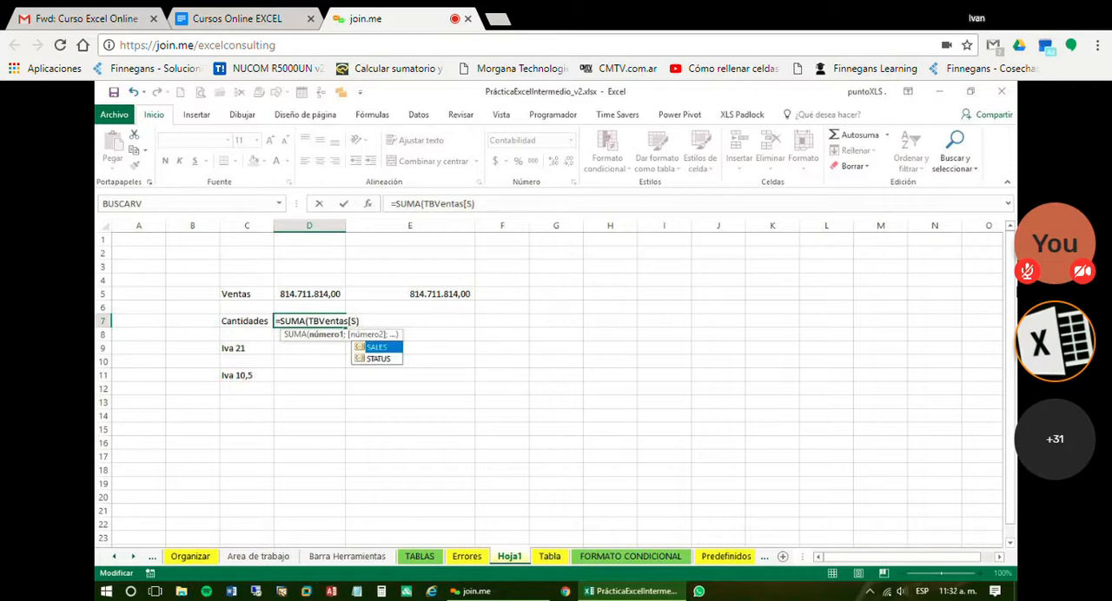
key(BackSpace)
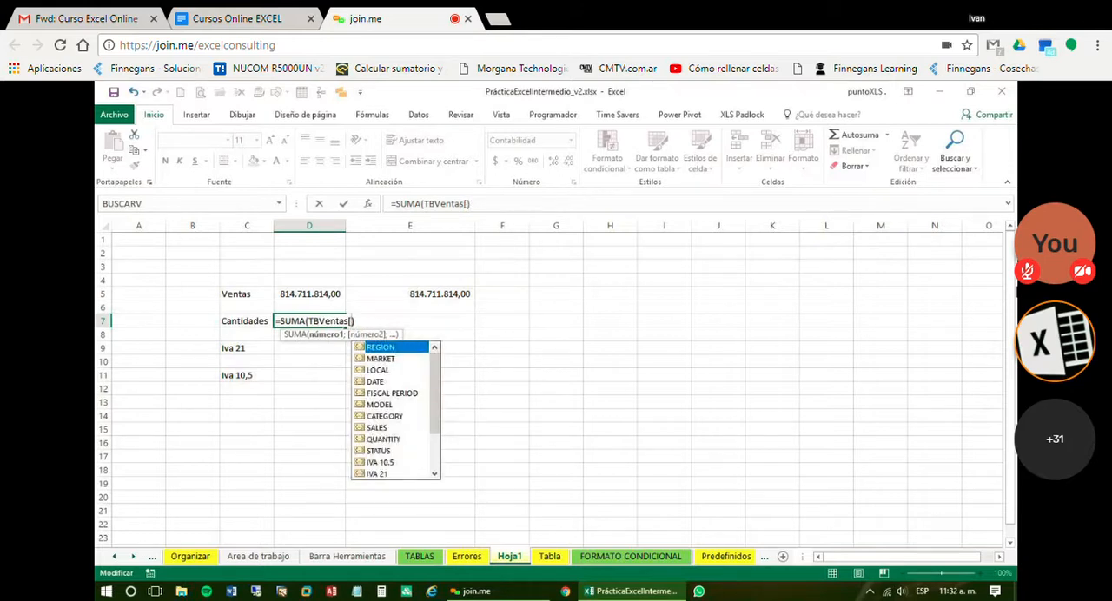
key(Down)
key(Down)
key(Down)
key(Down)
key(Down)
key(Down)
key(Down)
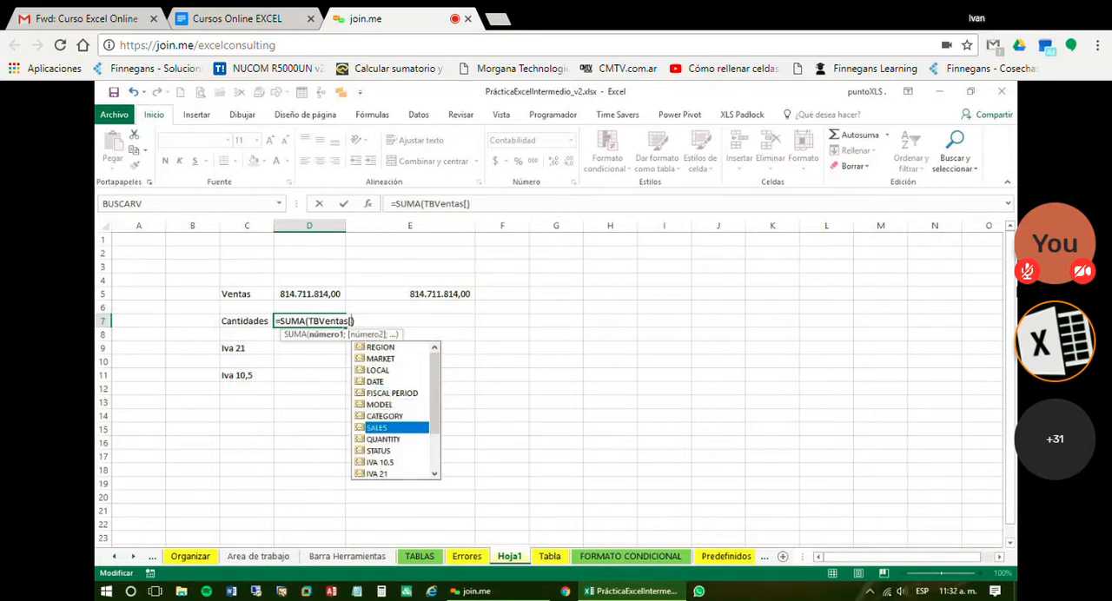
key(Down)
key(Tab)
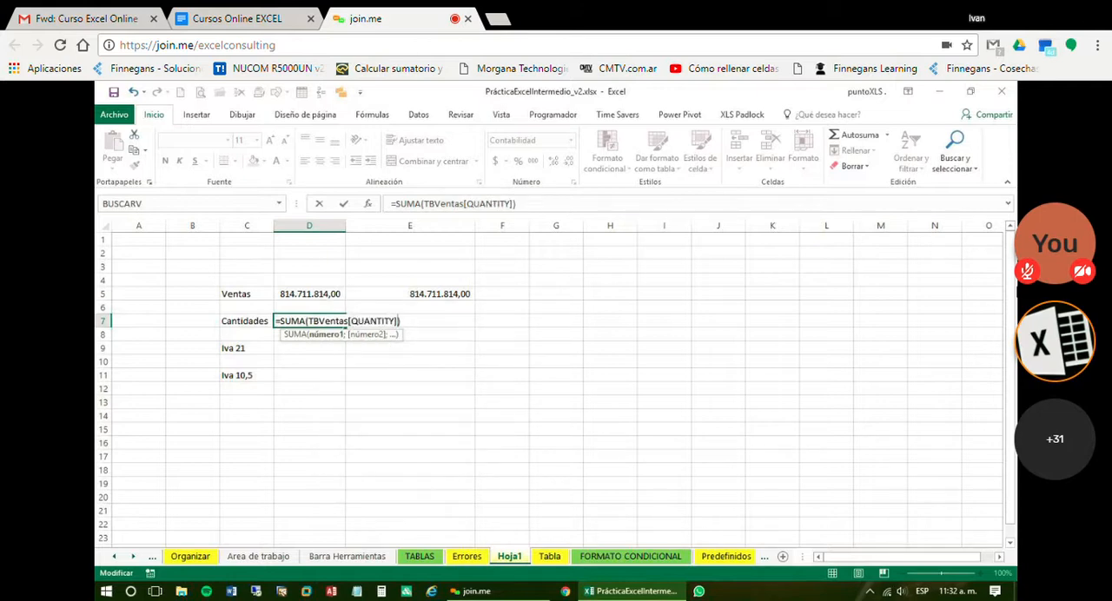
text(]))
key(Return)
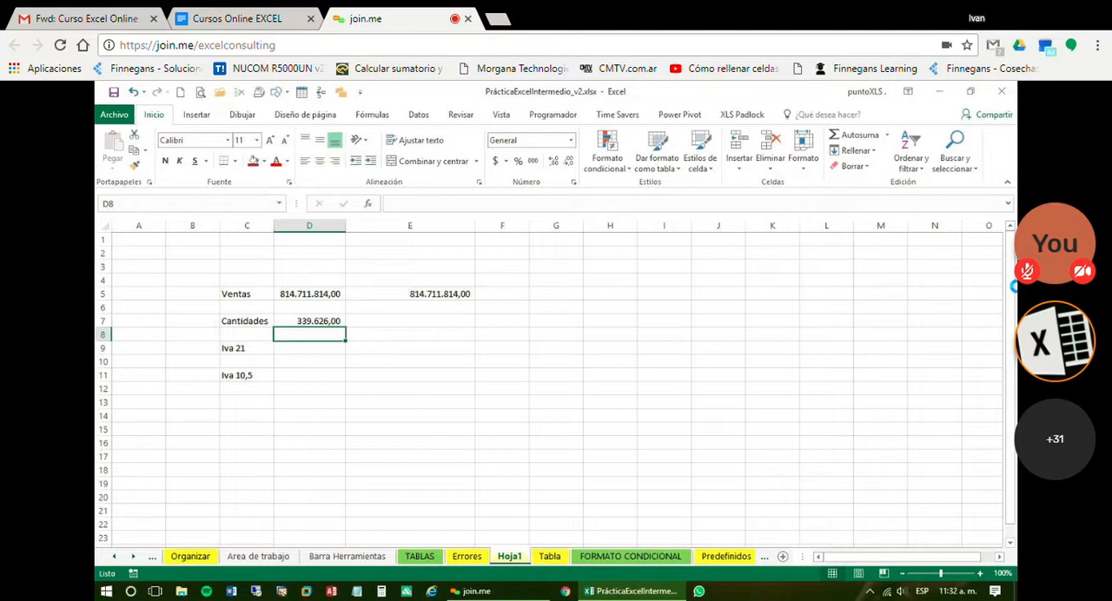
Copy the Ventas SUBTOTALES formula from E5 into E7 for Cantidades
key(Up)
key(Right)
key(Right)
key(Up)
key(Up)
key(Left)
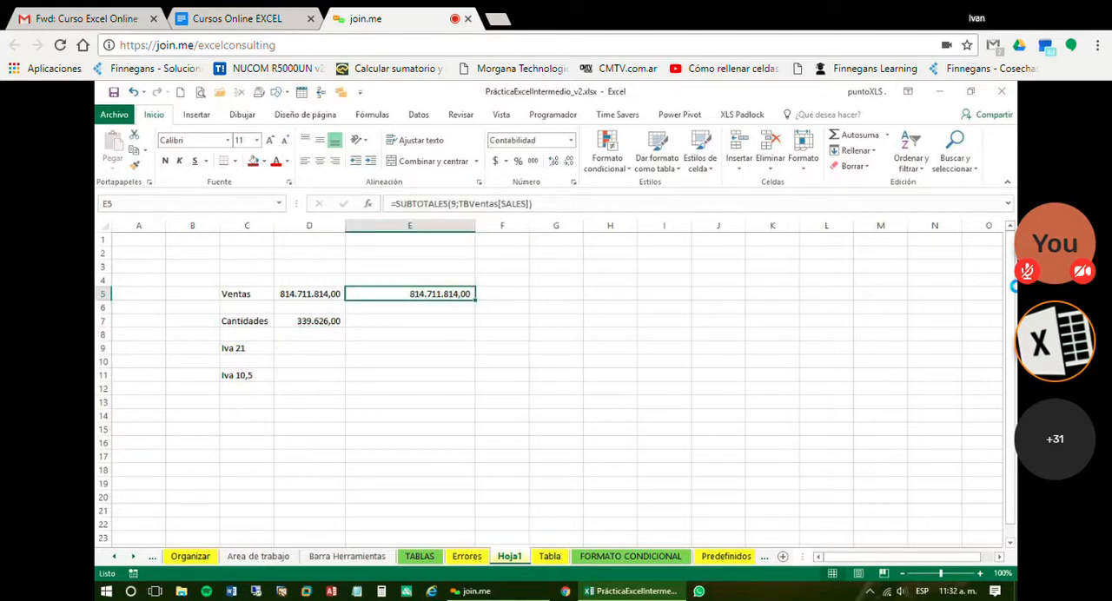
key(ctrl+c)
key(Down)
key(Down)
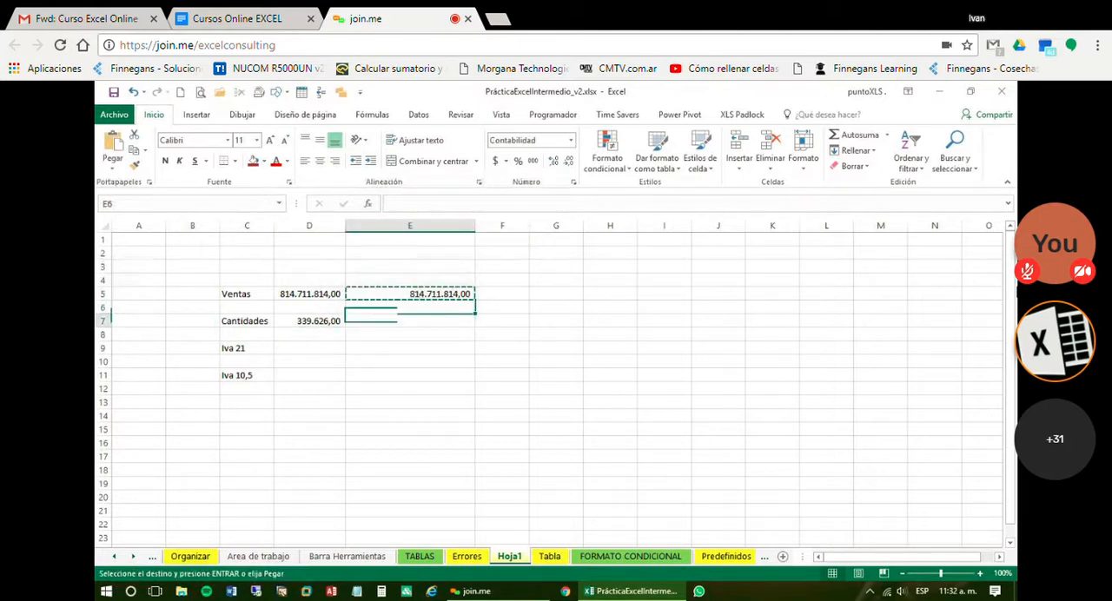
key(ctrl+v)
key(Left)
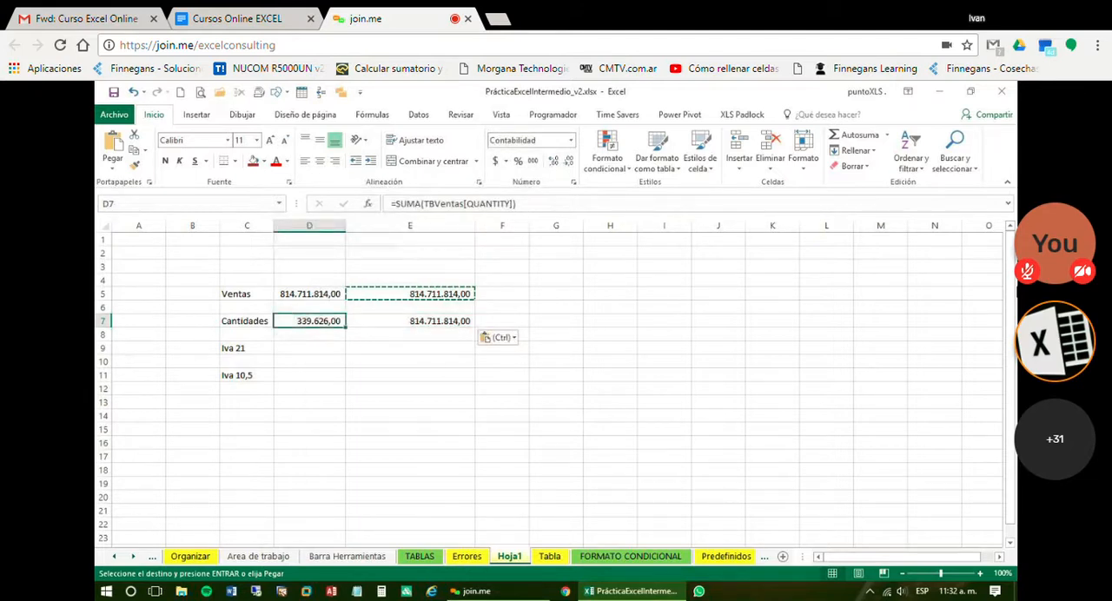
key(Right)
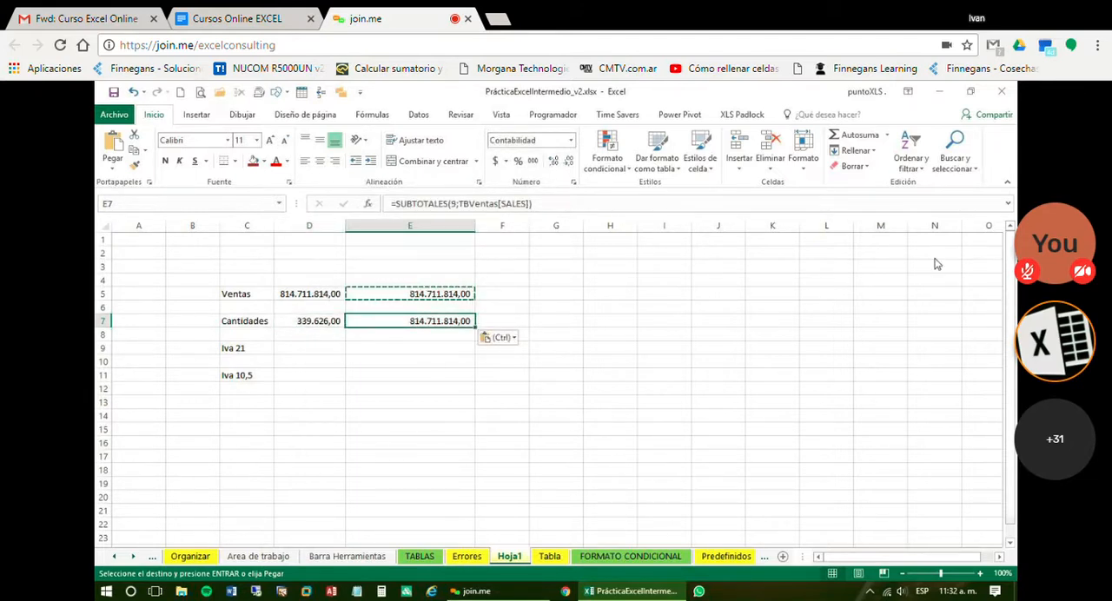
key(F2)
key(Left)
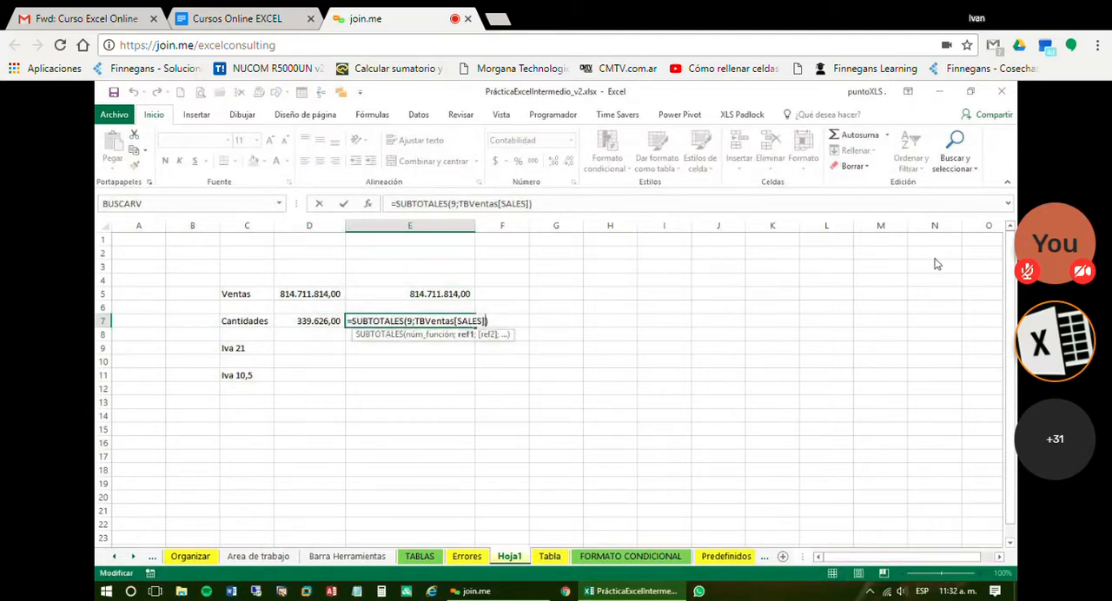
key(Escape)
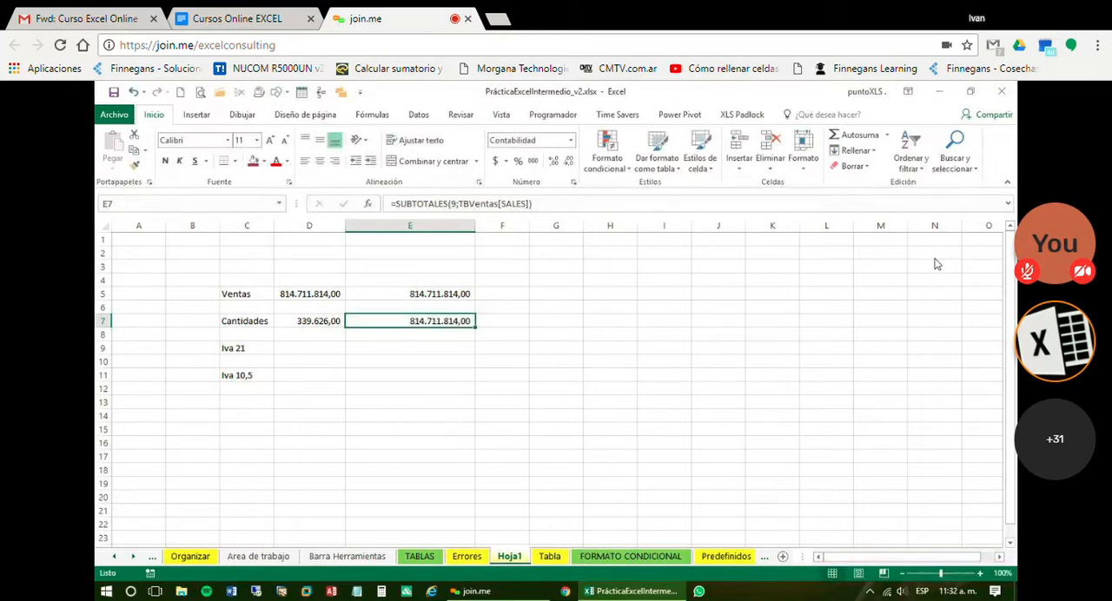
double_click(450, 321)
key(Escape)
click(531, 203)
key(Escape)
Edit the Cantidades SUBTOTALES formula in E7 to use the QUANTITY column of TBVentas
key(F2)
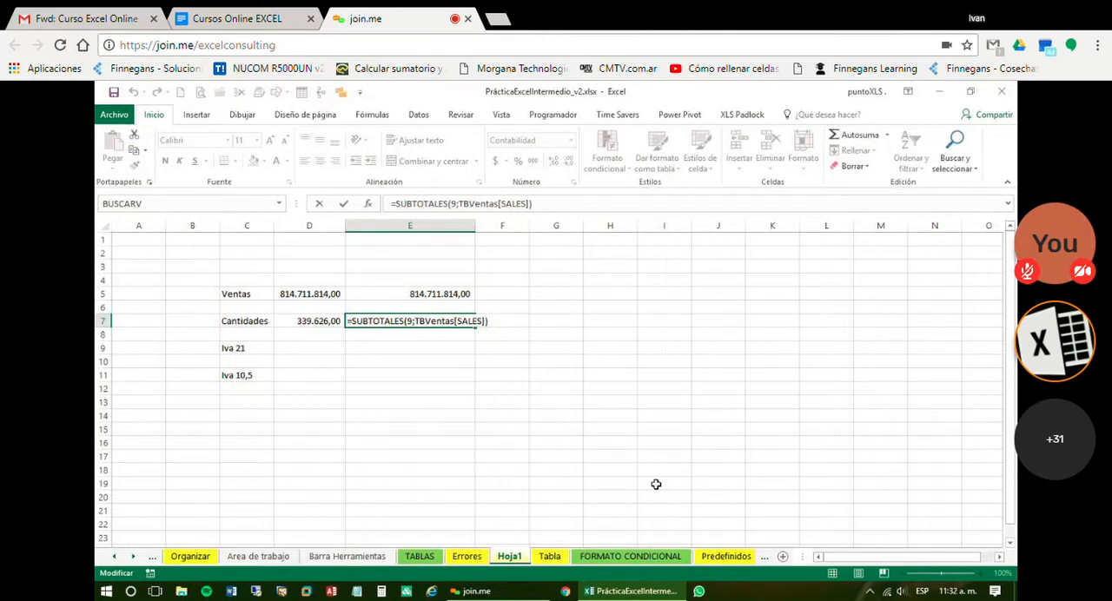
key(Left)
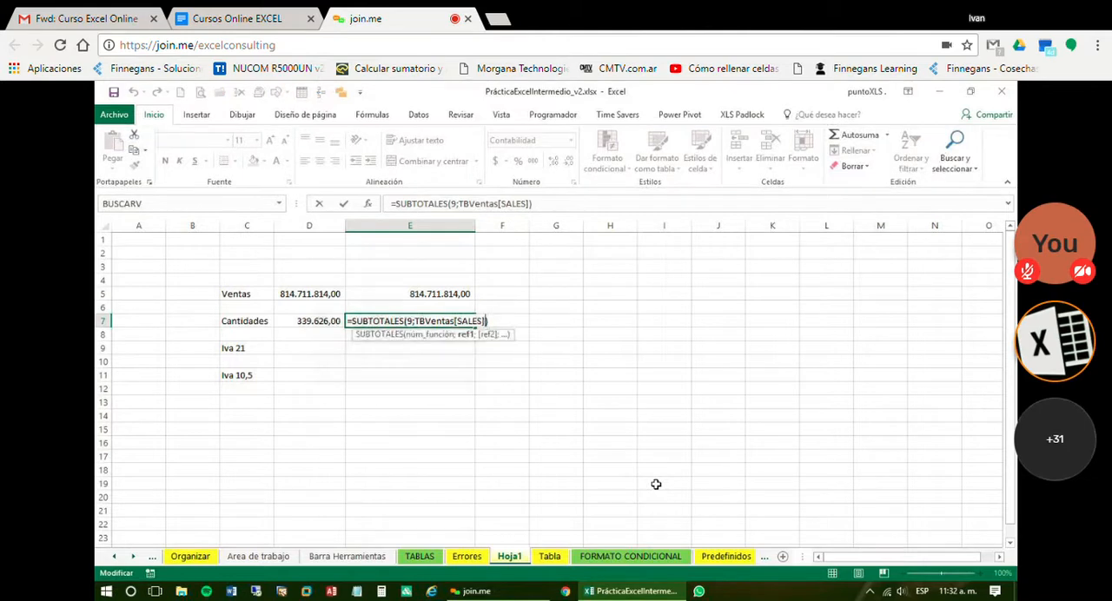
key(BackSpace)
key(BackSpace)
key(BackSpace)
key(BackSpace)
key(BackSpace)
key(BackSpace)
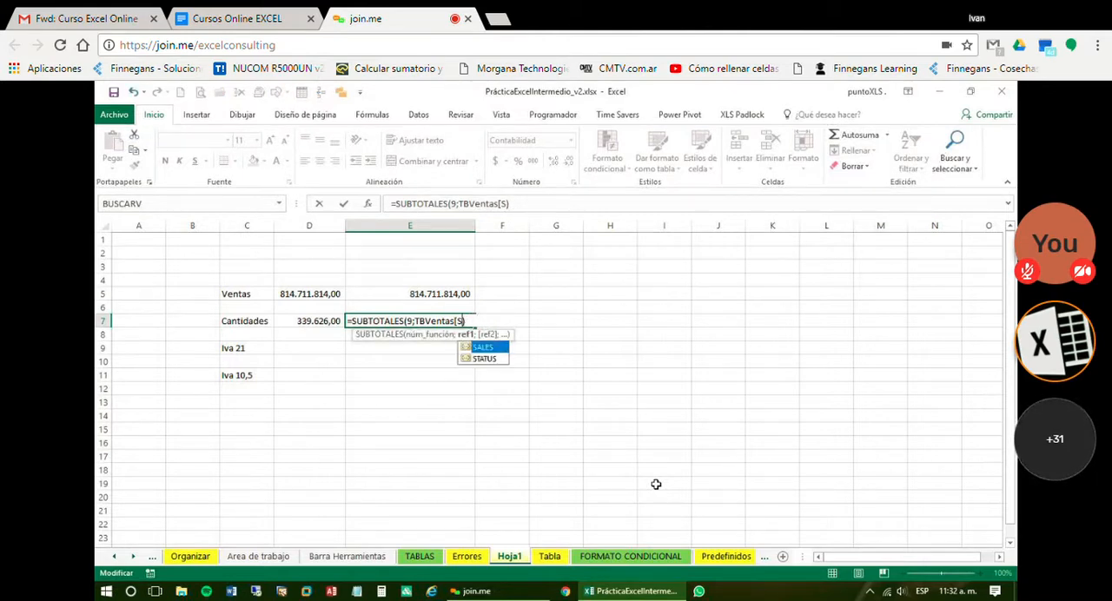
key(Down)
key(Down)
key(Down)
key(Down)
key(Down)
key(Down)
key(Down)
key(Down)
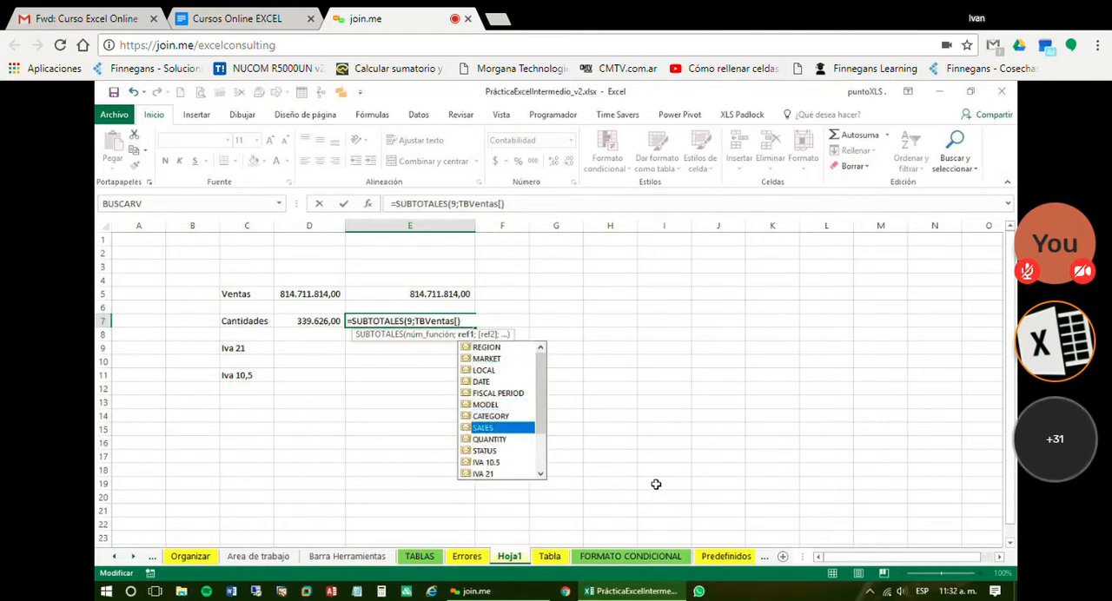
key(Tab)
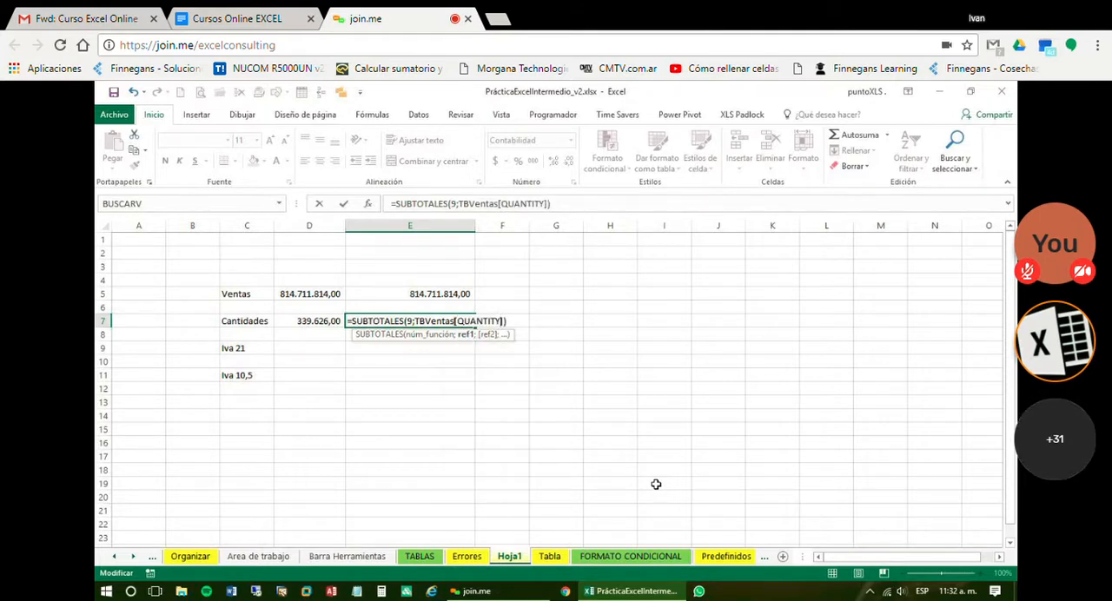
key(Return)
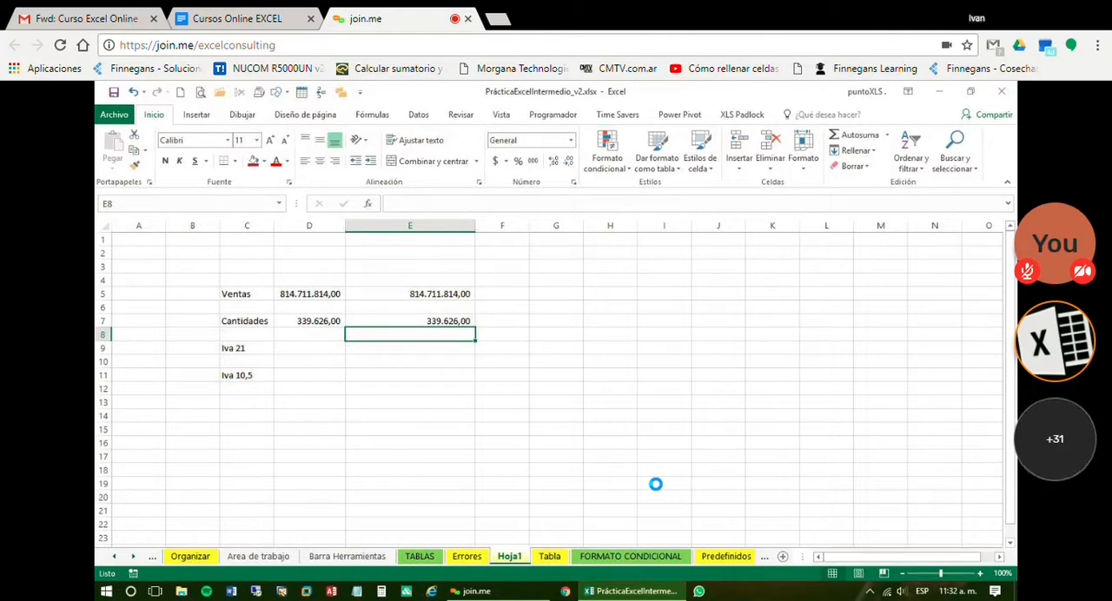
Filter REGION to South on the Tabla sheet, and check the Cantidades subtotal in E7 on Hoja1
click(549, 556)
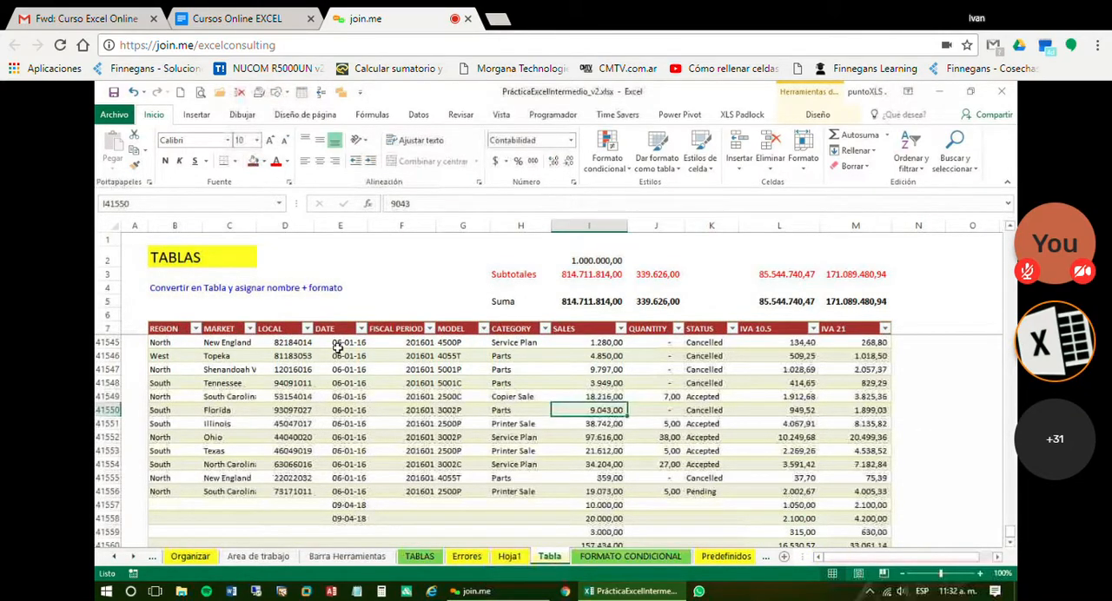
click(196, 329)
click(242, 456)
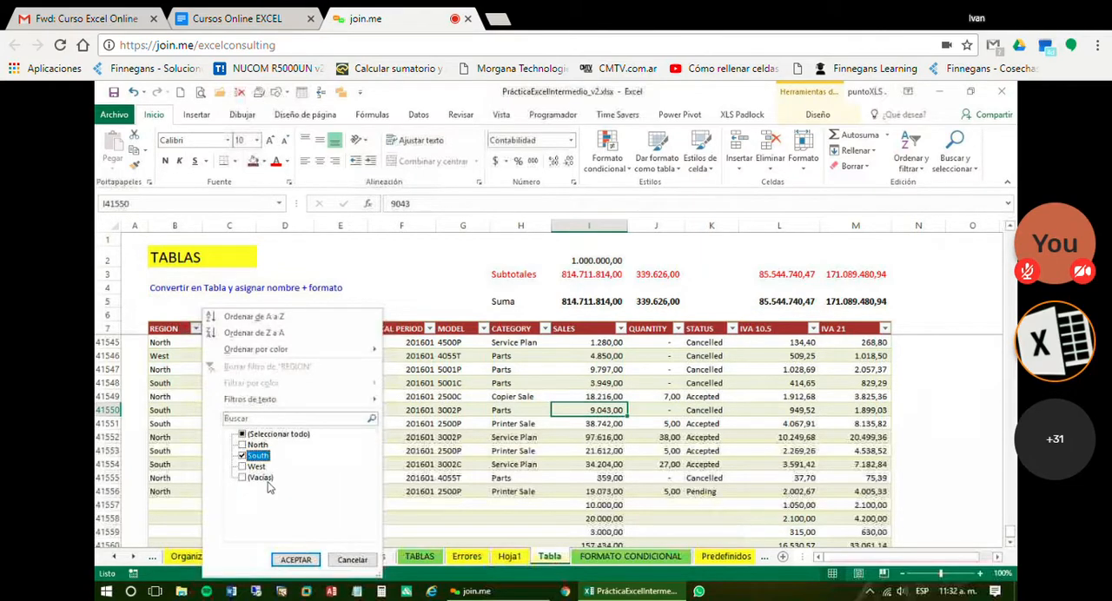
click(295, 561)
click(510, 555)
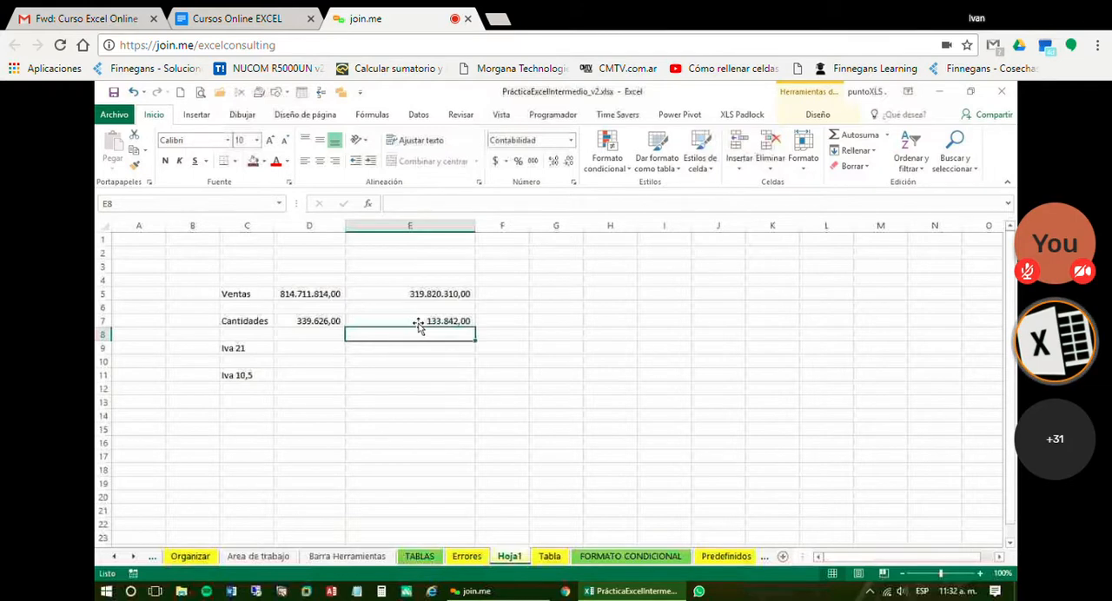
click(418, 323)
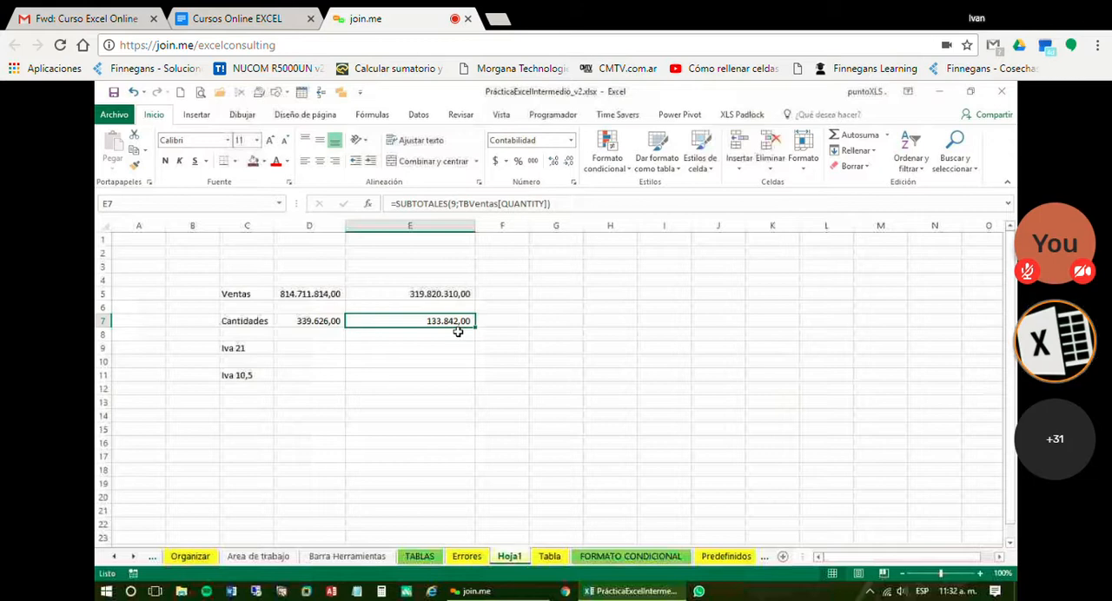
Add the headings Total in D3 and Solo visibles in E3, and copy the D7:E7 formulas into the Iva 21 and Iva 10,5 rows
click(331, 265)
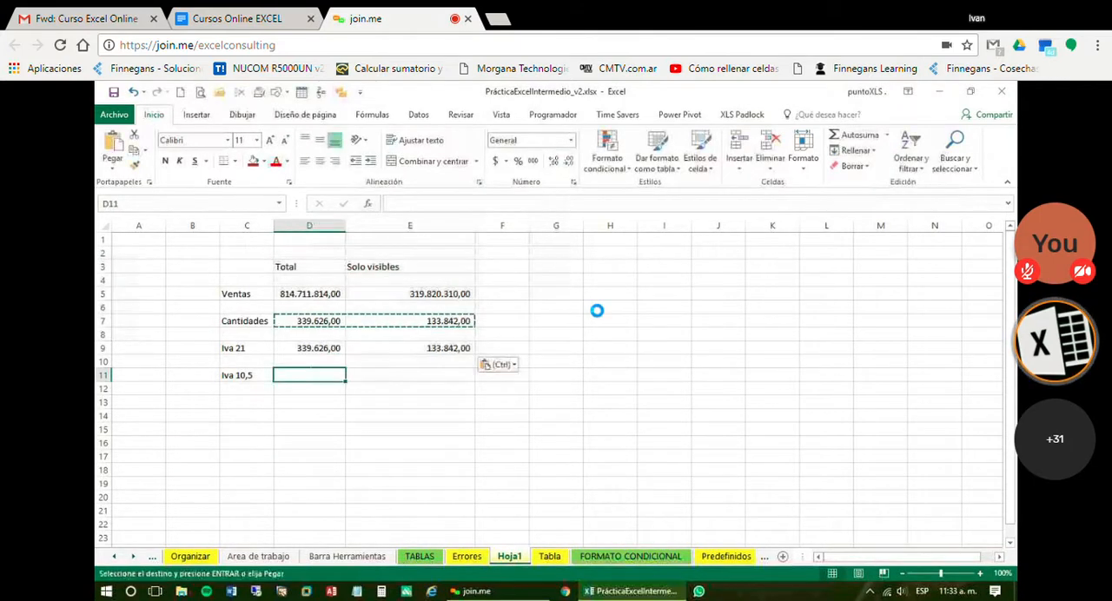
Edit the Iva 21 SUMA formula in D9 so it adds the IVA 21 column of TBVentas
key(F2)
key(Left)
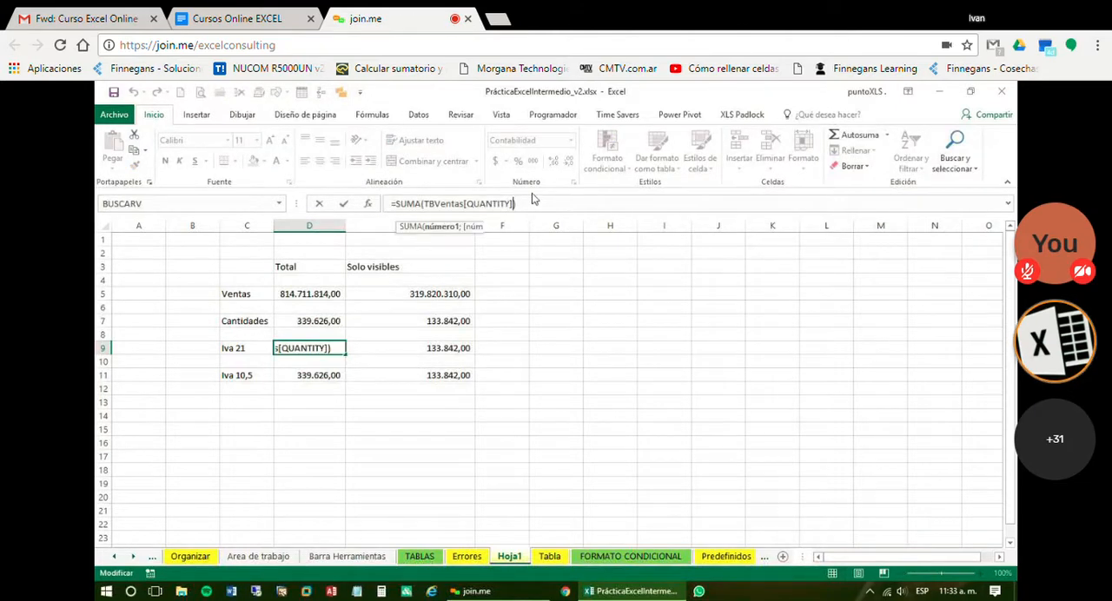
key(BackSpace)
key(BackSpace)
key(BackSpace)
key(BackSpace)
key(BackSpace)
key(BackSpace)
key(BackSpace)
key(BackSpace)
key(BackSpace)
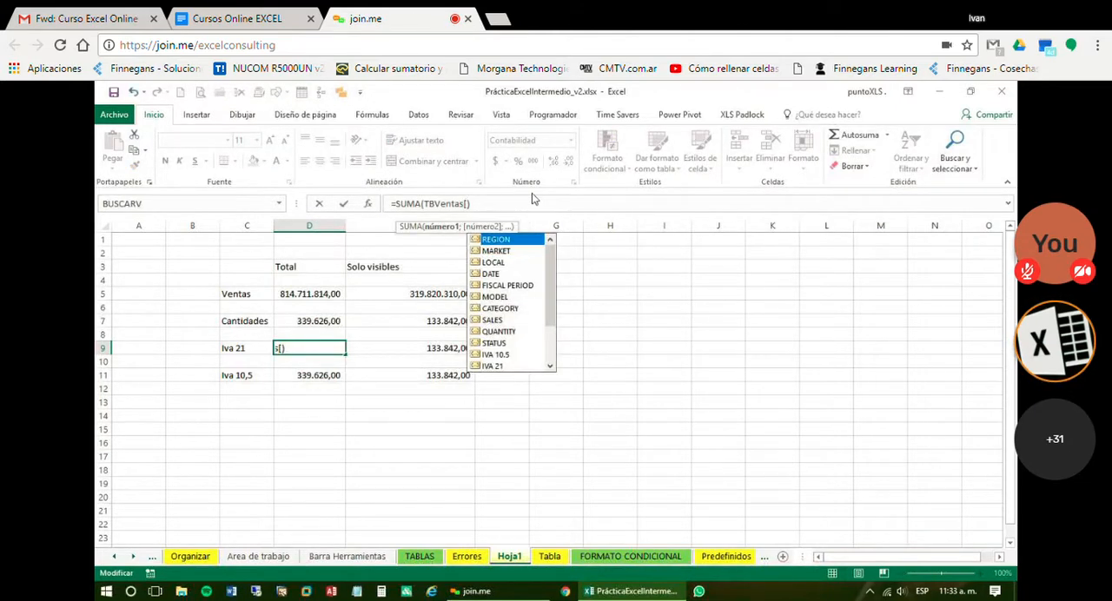
key(Down)
key(Down)
key(Down)
key(Down)
key(Down)
key(Down)
key(Down)
key(Down)
key(Down)
key(Down)
key(Down)
key(Tab)
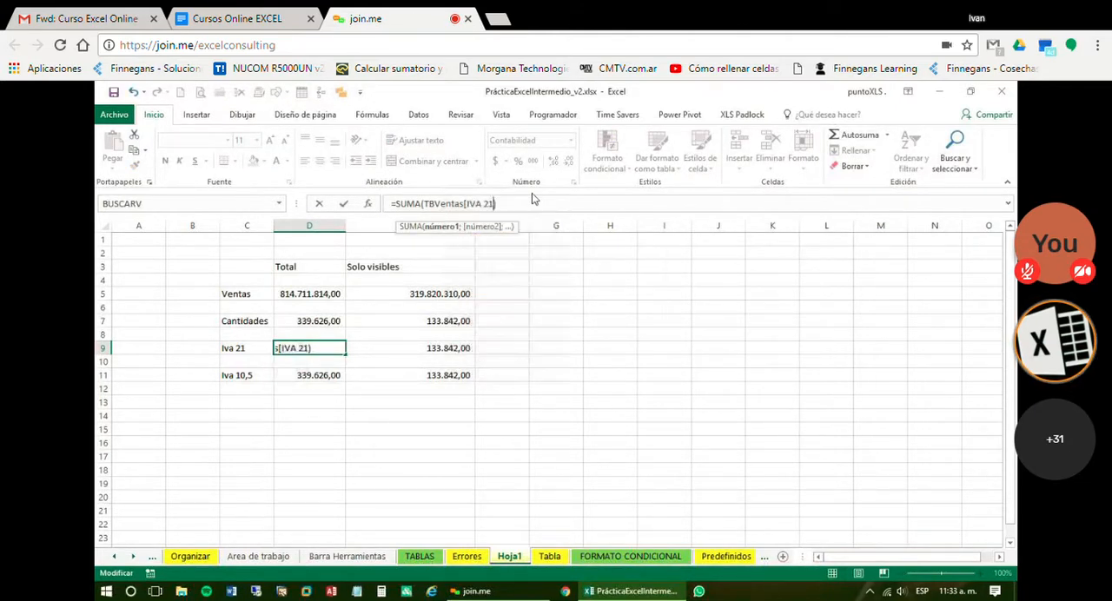
key(Return)
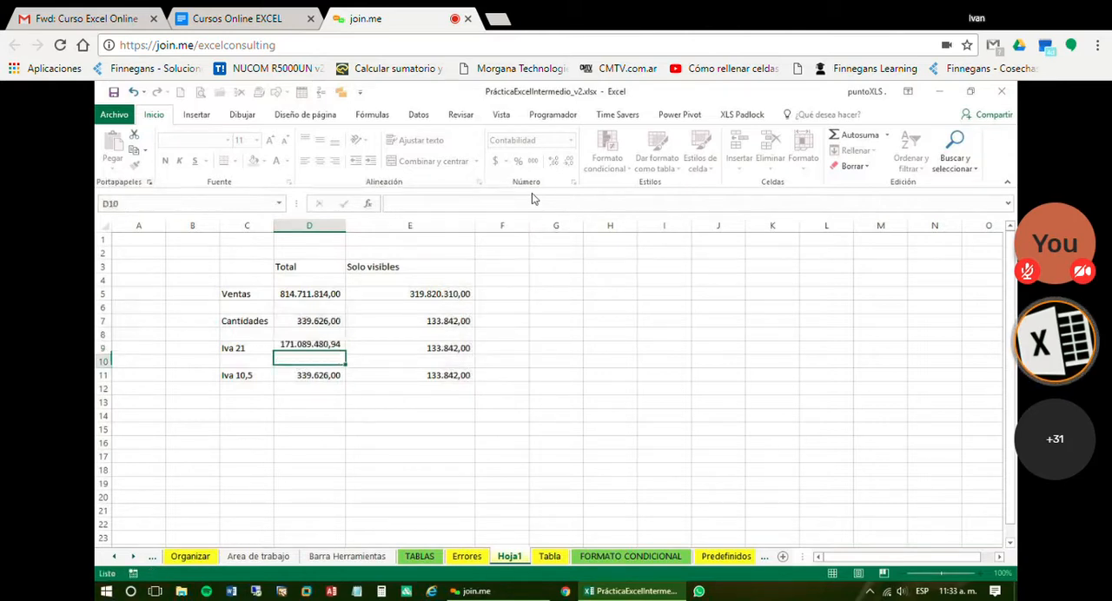
Edit the Iva 10,5 SUMA formula in D11 so it adds the IVA 10.5 column of TBVentas
key(Down)
key(F2)
key(Left)
key(BackSpace)
key(BackSpace)
key(BackSpace)
key(BackSpace)
key(BackSpace)
key(BackSpace)
key(BackSpace)
key(BackSpace)
key(BackSpace)
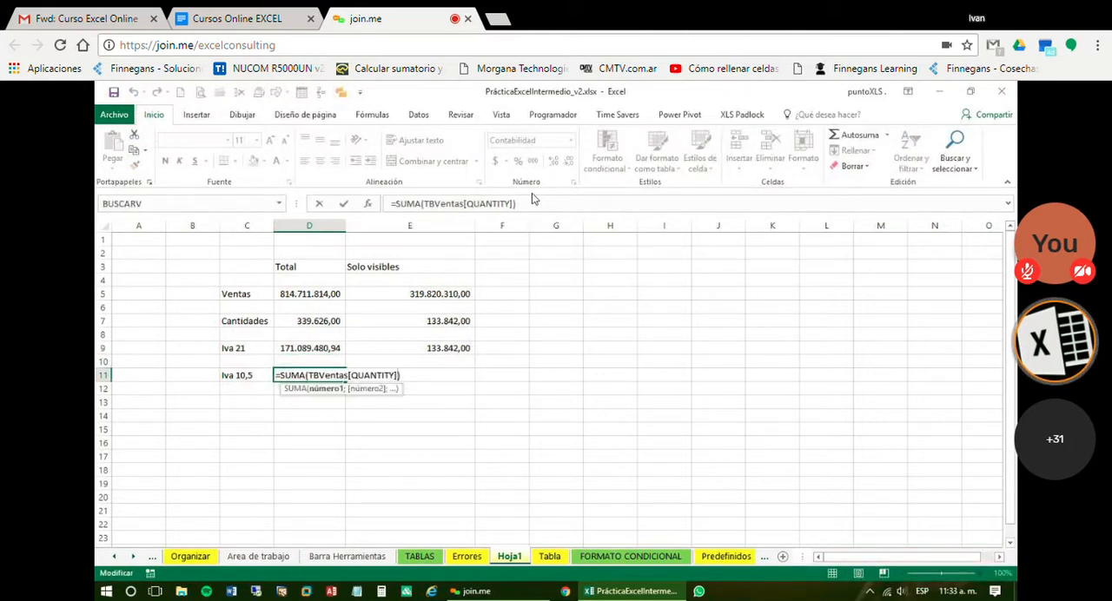
key(Down)
key(Down)
key(Down)
key(Down)
key(Down)
key(Down)
key(Down)
key(Down)
key(Down)
key(Down)
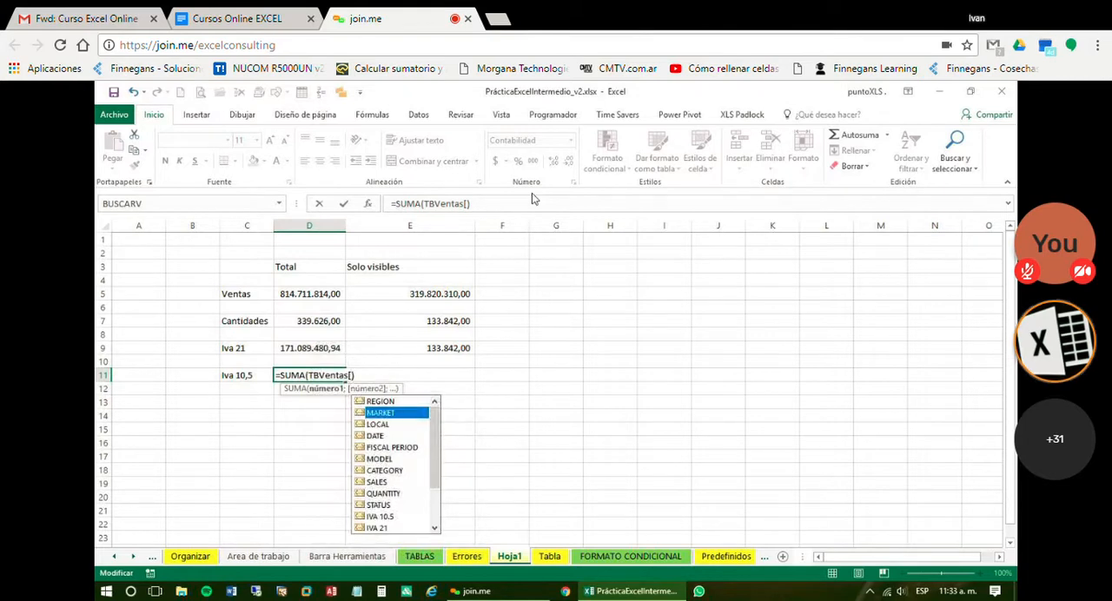
key(Tab)
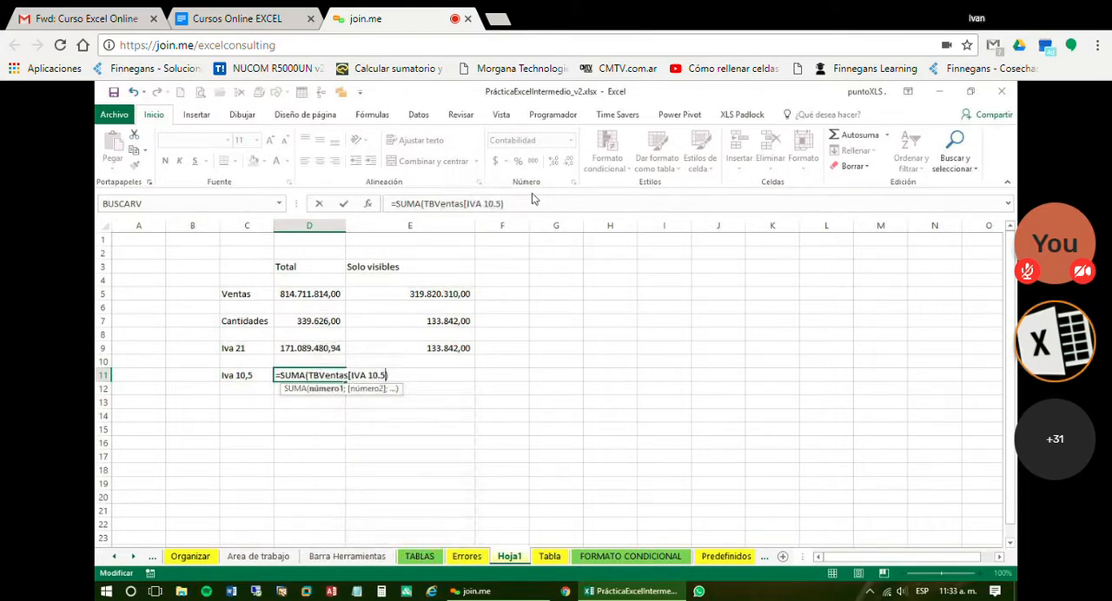
key(Return)
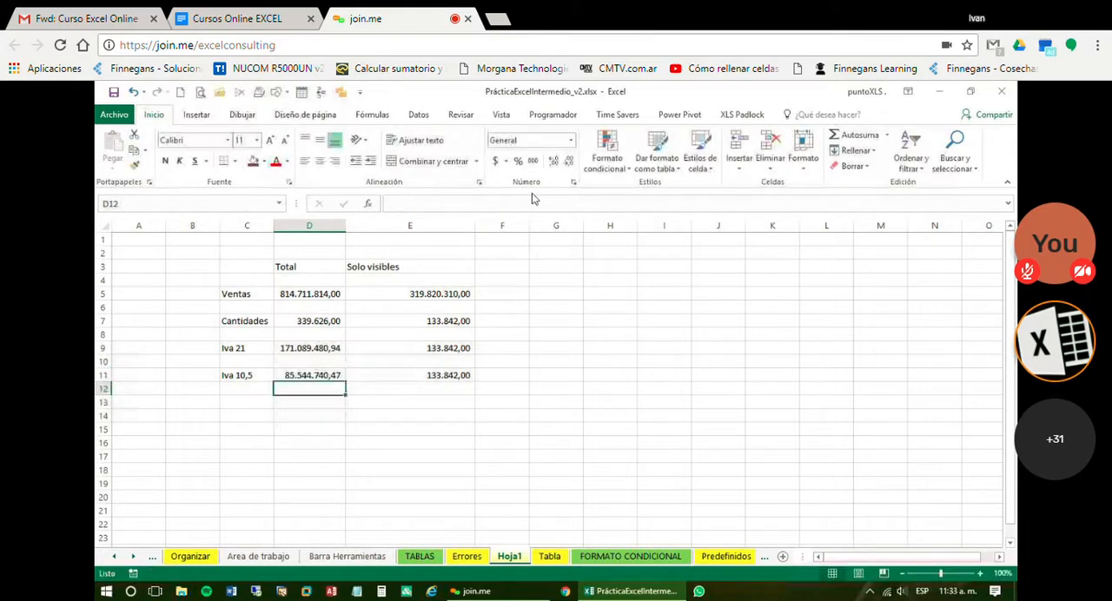
Edit the Iva 21 SUBTOTALES formula in E9 so it subtotals the IVA 21 column of TBVentas
key(Up)
key(Up)
key(Up)
key(Right)
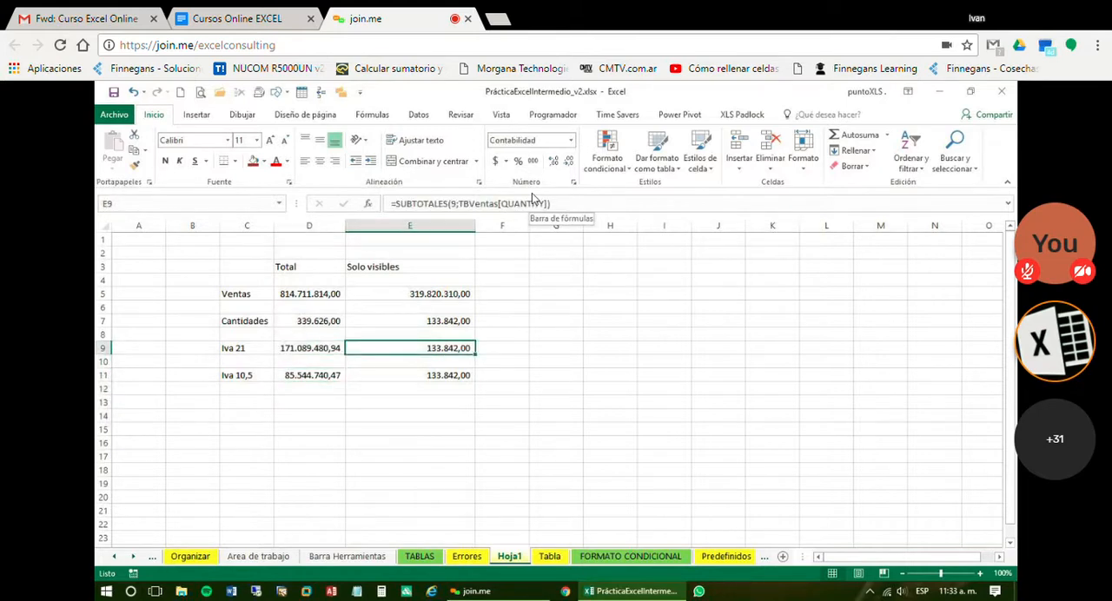
key(F2)
key(BackSpace)
key(BackSpace)
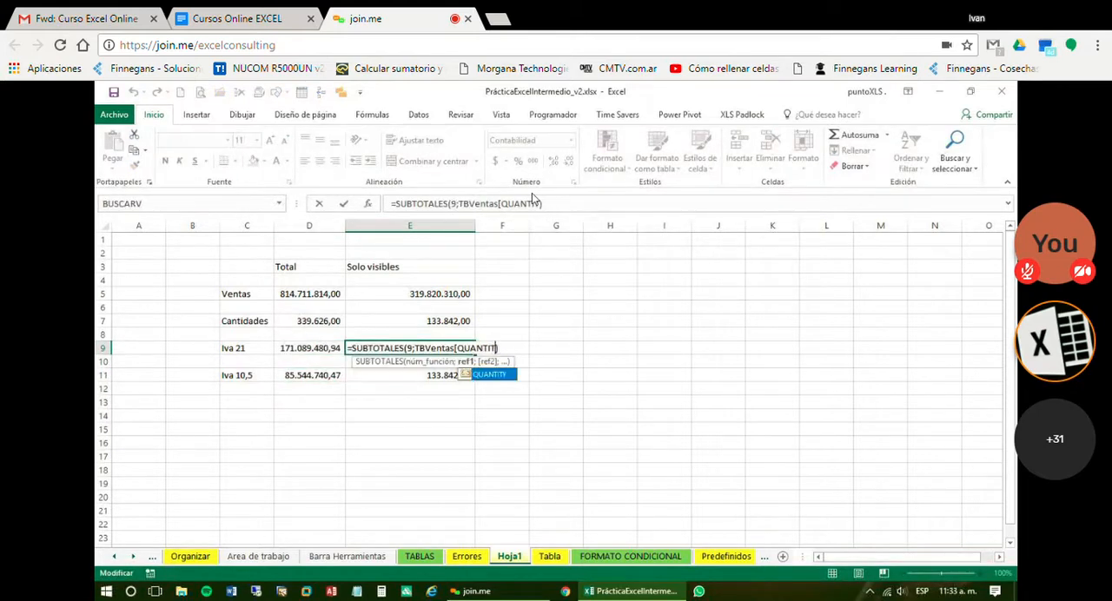
key(BackSpace)
key(BackSpace)
key(BackSpace)
key(BackSpace)
key(BackSpace)
key(BackSpace)
key(BackSpace)
key(BackSpace)
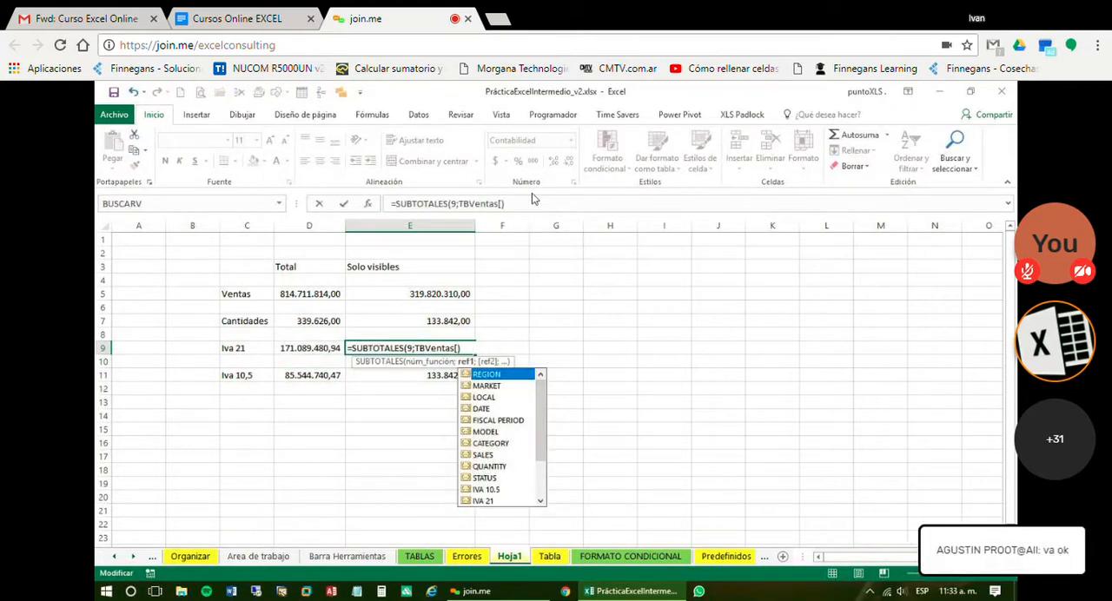
key(Down)
key(Down)
key(Down)
key(Down)
key(Down)
key(Down)
key(Down)
key(Down)
key(Down)
key(Down)
key(Down)
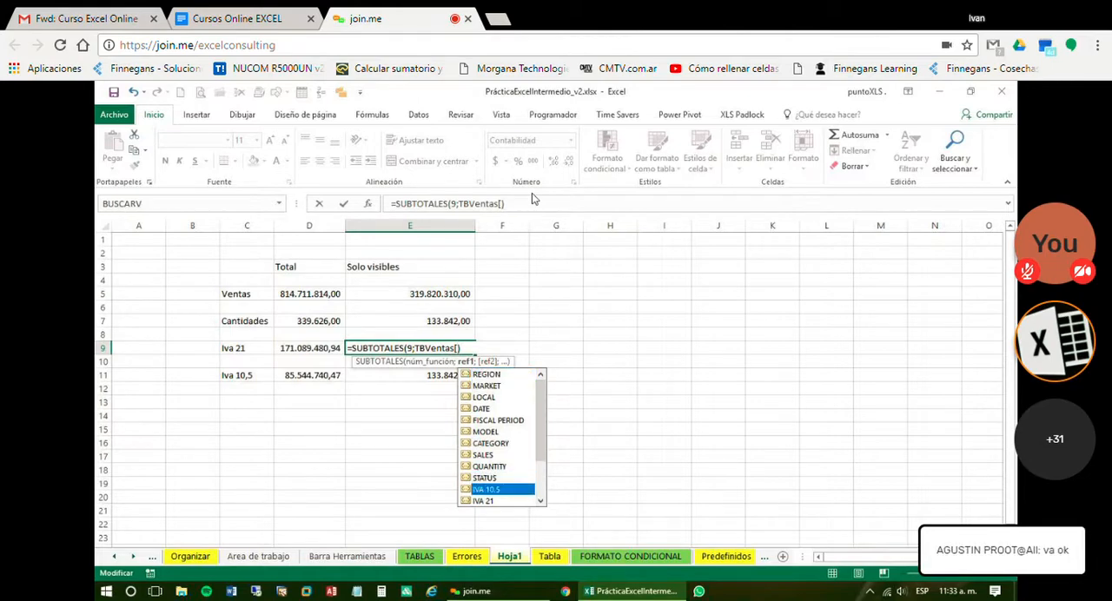
key(Tab)
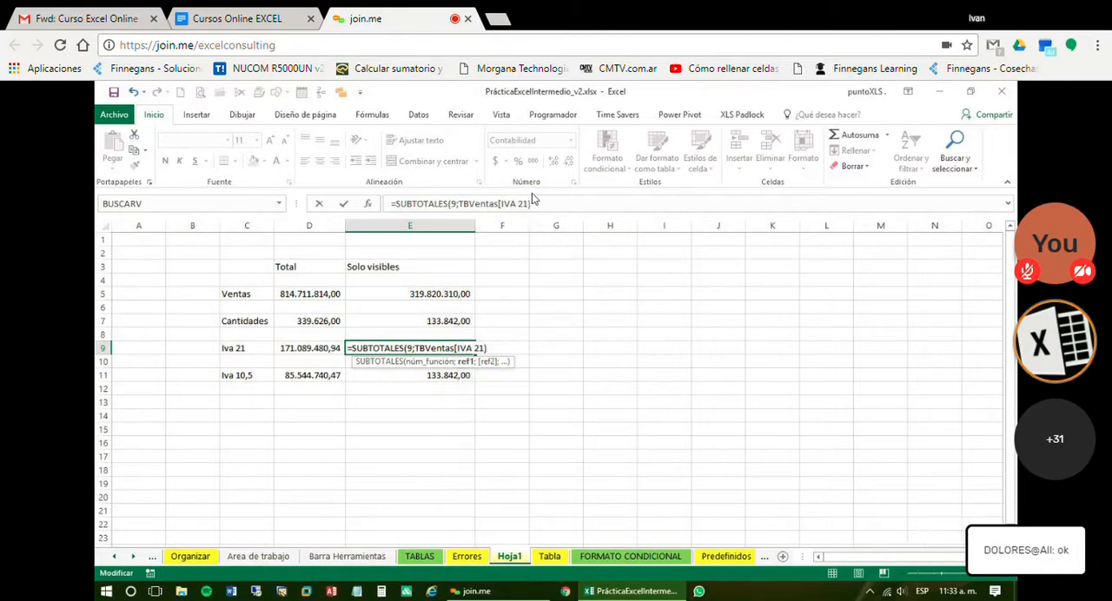
text())
key(Return)
Edit the Iva 10,5 SUBTOTALES formula in E11 so it subtotals the IVA 10.5 column of TBVentas
key(Down)
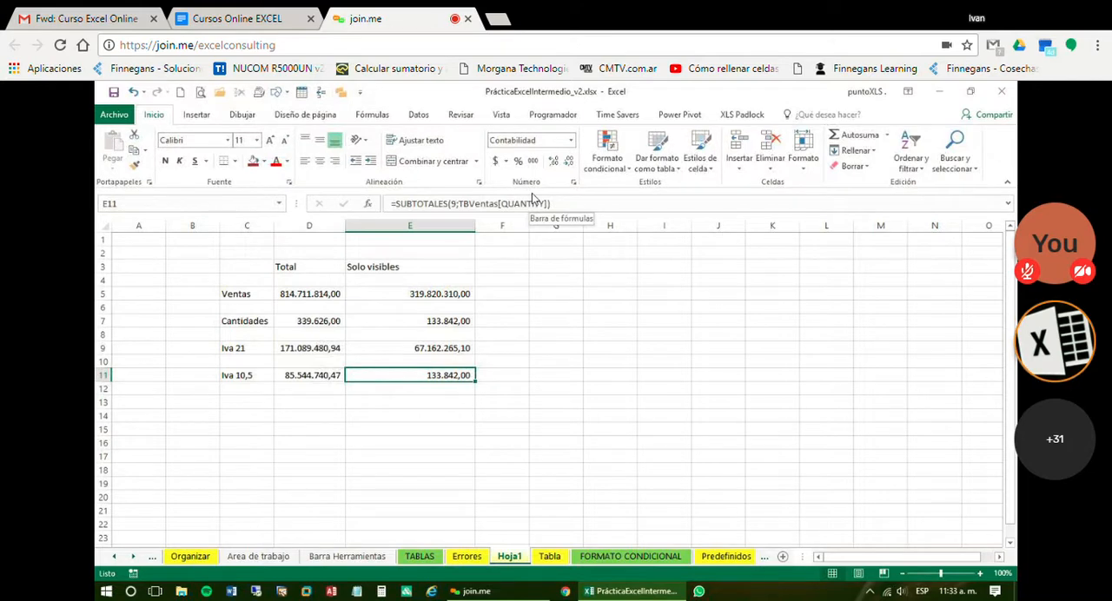
key(F2)
key(Left)
key(BackSpace)
key(BackSpace)
key(BackSpace)
key(BackSpace)
key(BackSpace)
key(BackSpace)
key(BackSpace)
key(BackSpace)
key(BackSpace)
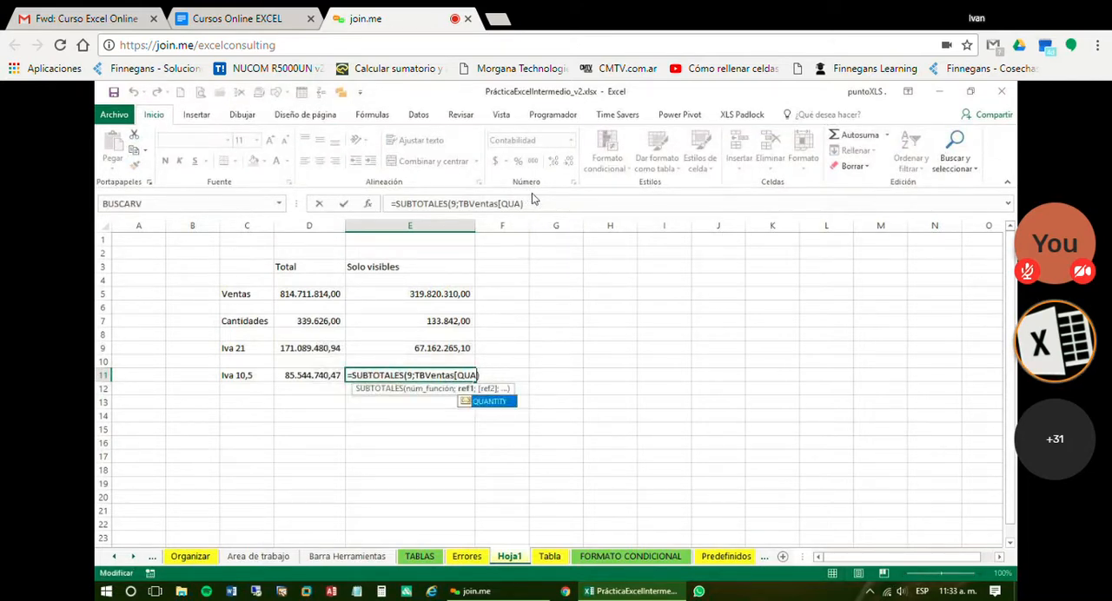
key(Down)
key(Down)
key(Down)
key(Down)
key(Down)
key(Down)
key(Down)
key(Down)
key(Down)
key(Down)
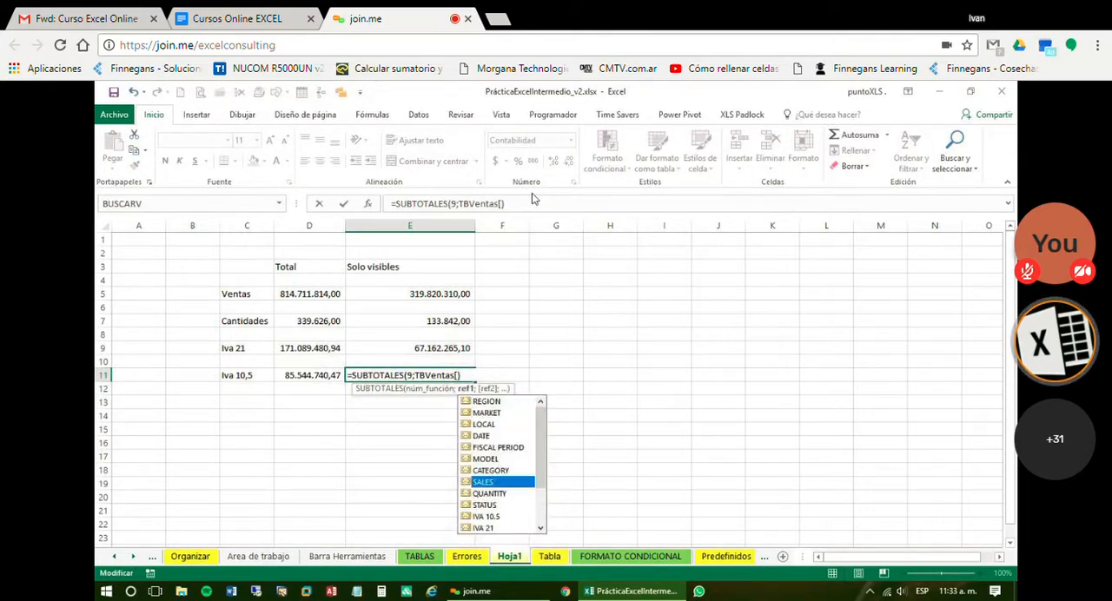
key(Tab)
key(Return)
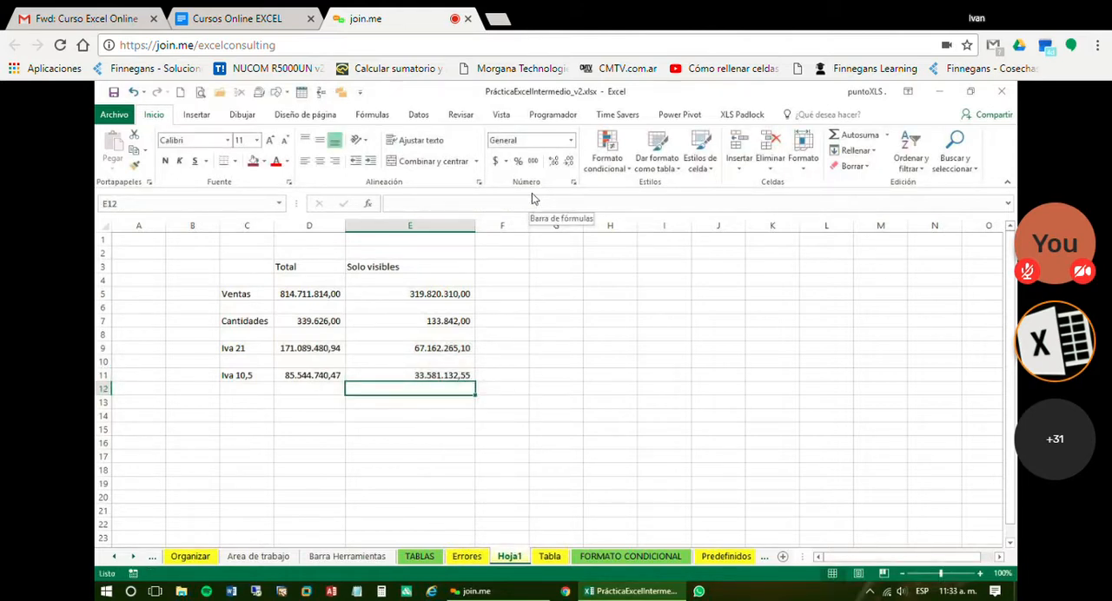
click(502, 347)
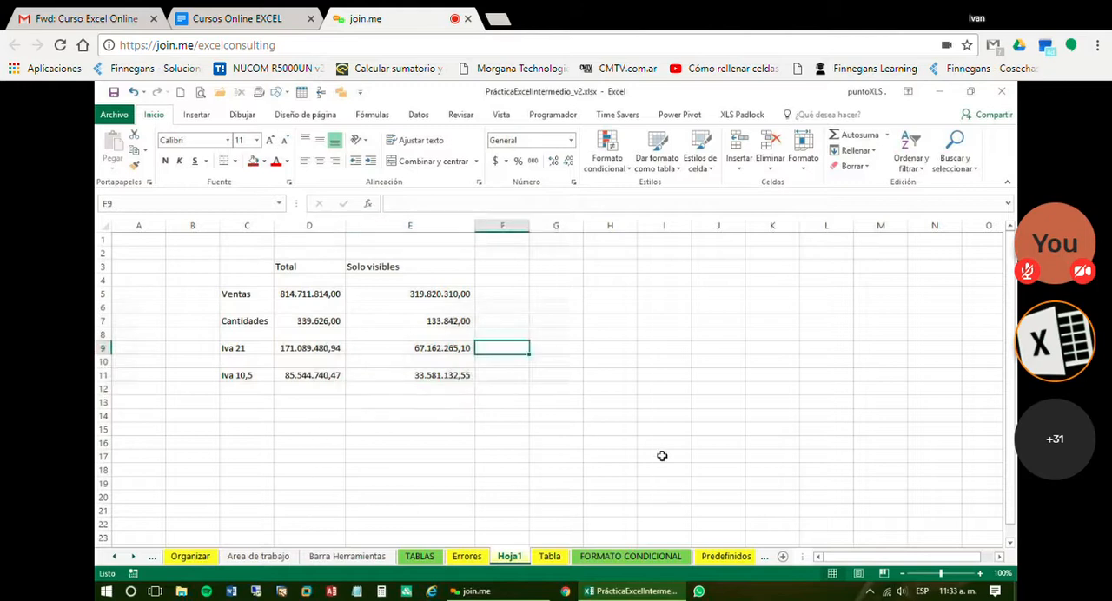
Select all regions again in the REGION filter of the table on the Tabla sheet
click(301, 297)
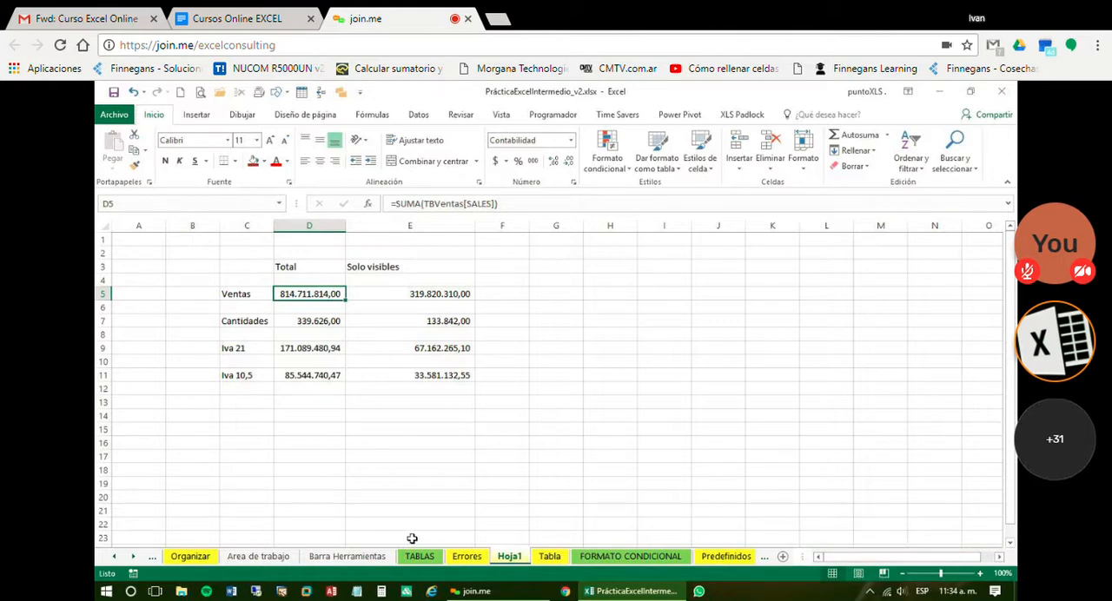
click(550, 557)
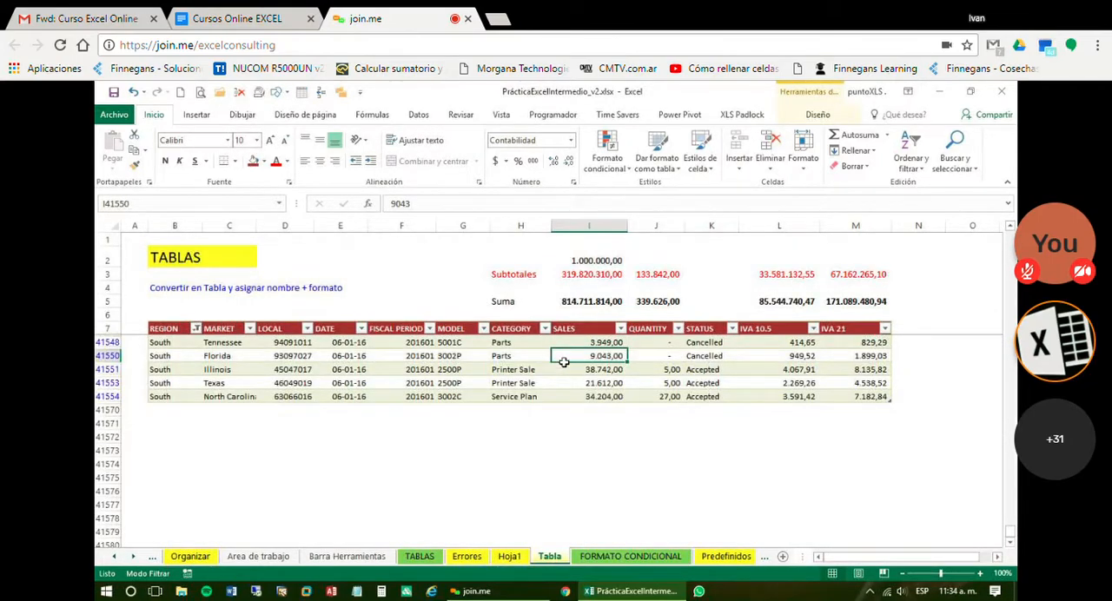
click(197, 328)
click(242, 435)
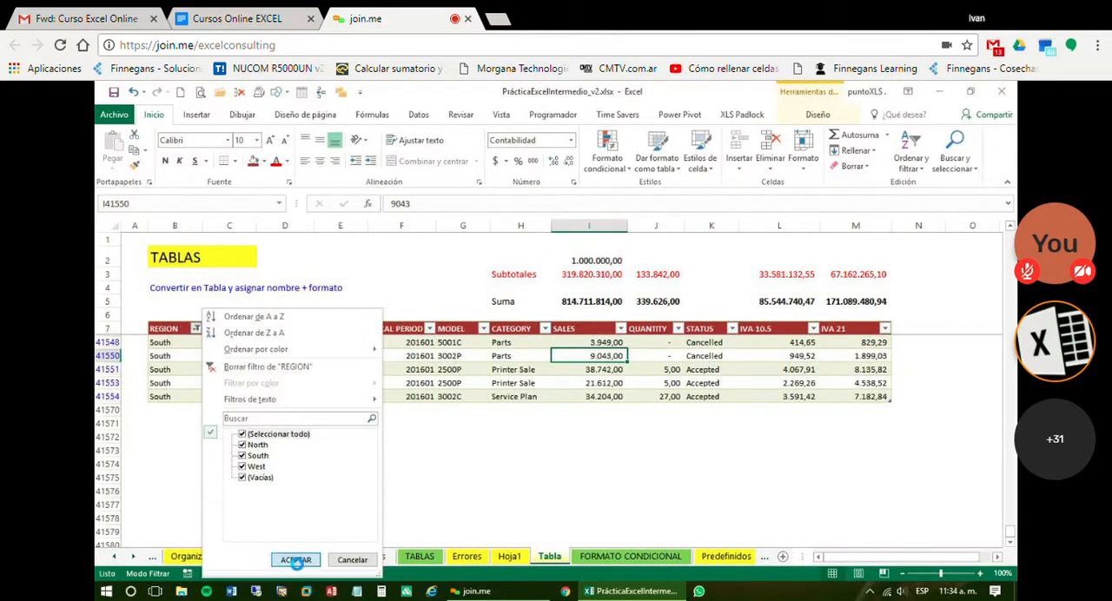
click(294, 560)
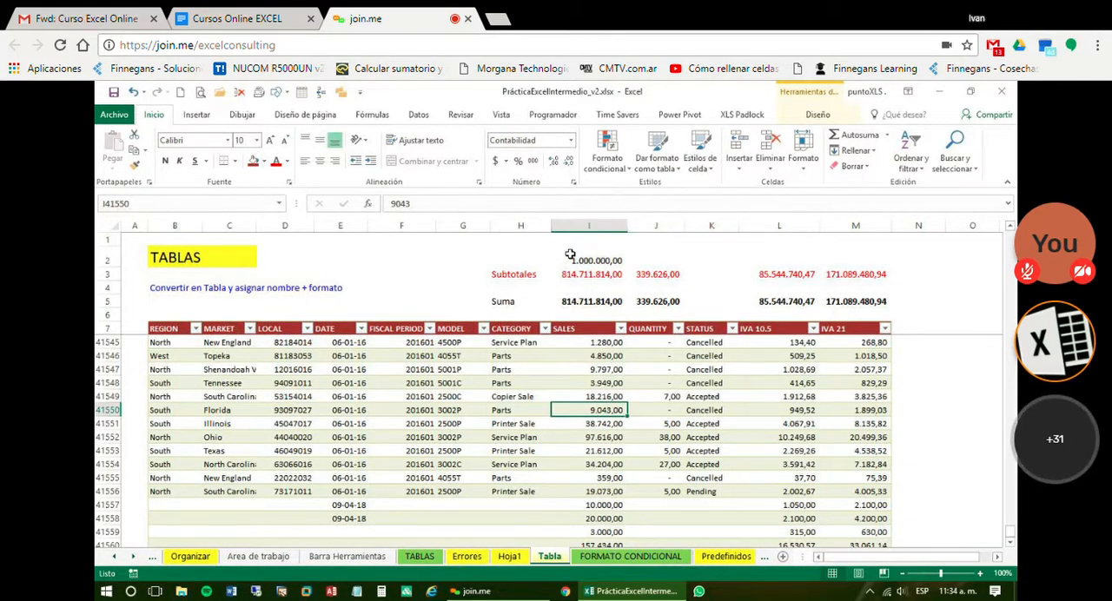
Return to Hoja1 and check the SUMA formulas of the Ventas, Cantidades and Iva 21 totals in column D
right_click(525, 228)
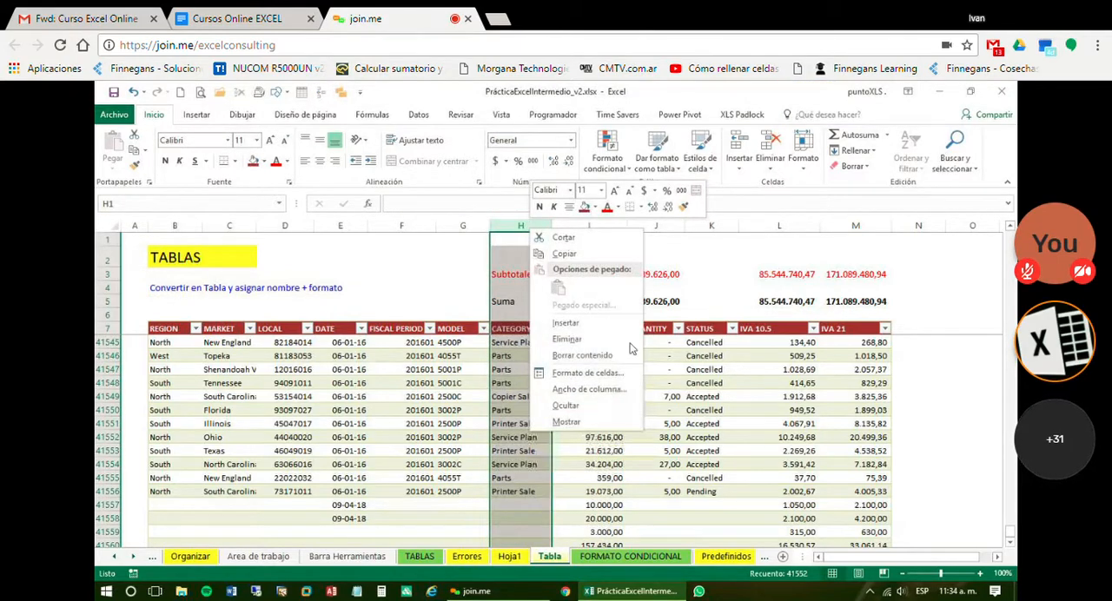
click(412, 409)
click(520, 558)
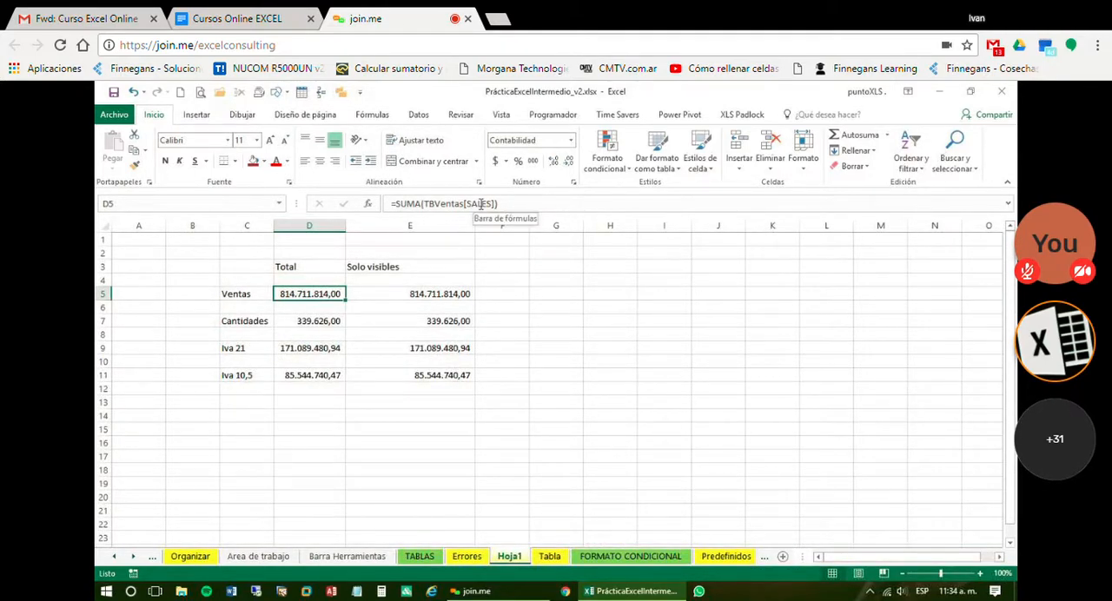
click(305, 321)
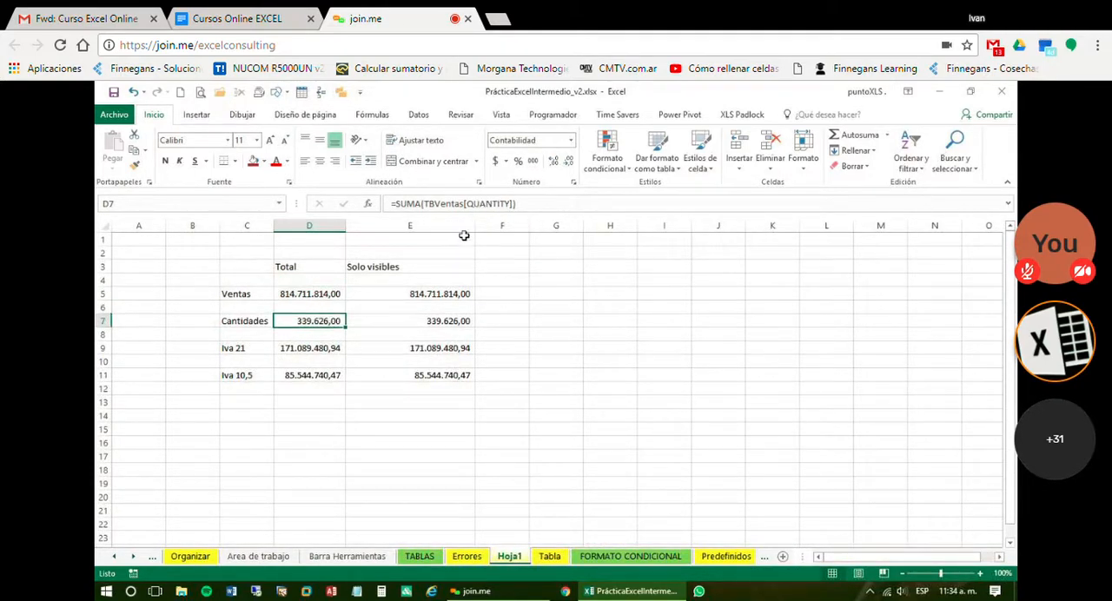
click(327, 353)
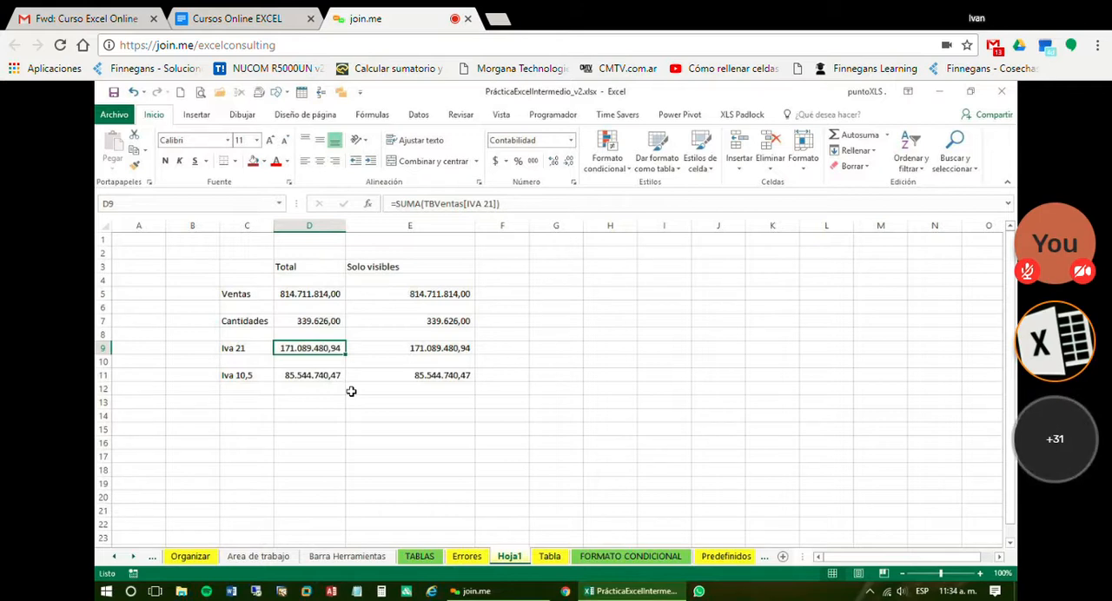
Rename the table on the Tabla sheet from TBVentas to TBGanado
click(558, 561)
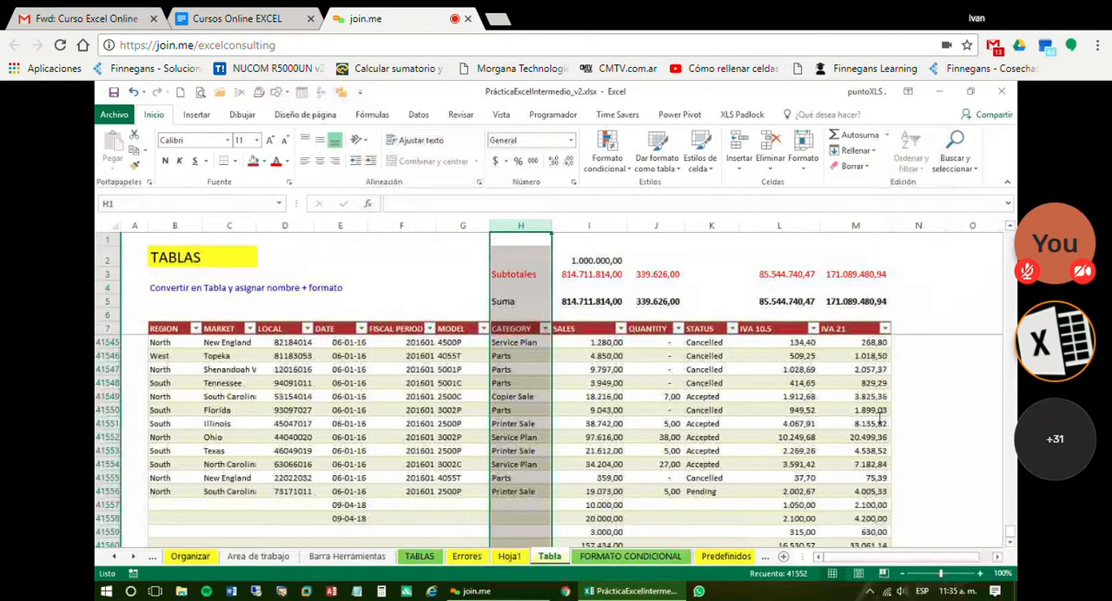
click(329, 381)
click(817, 114)
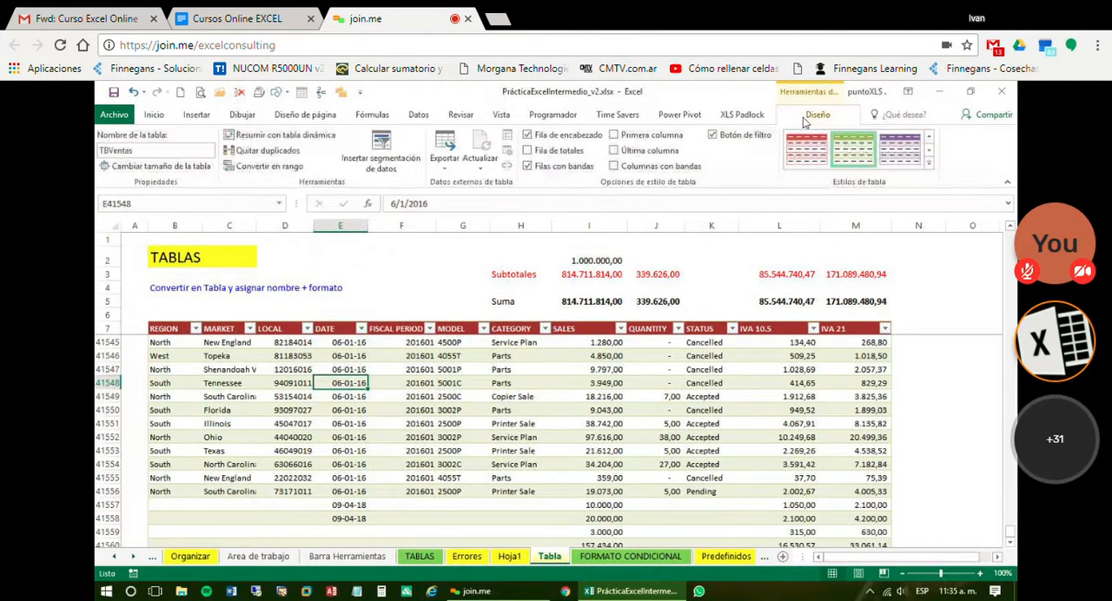
click(192, 152)
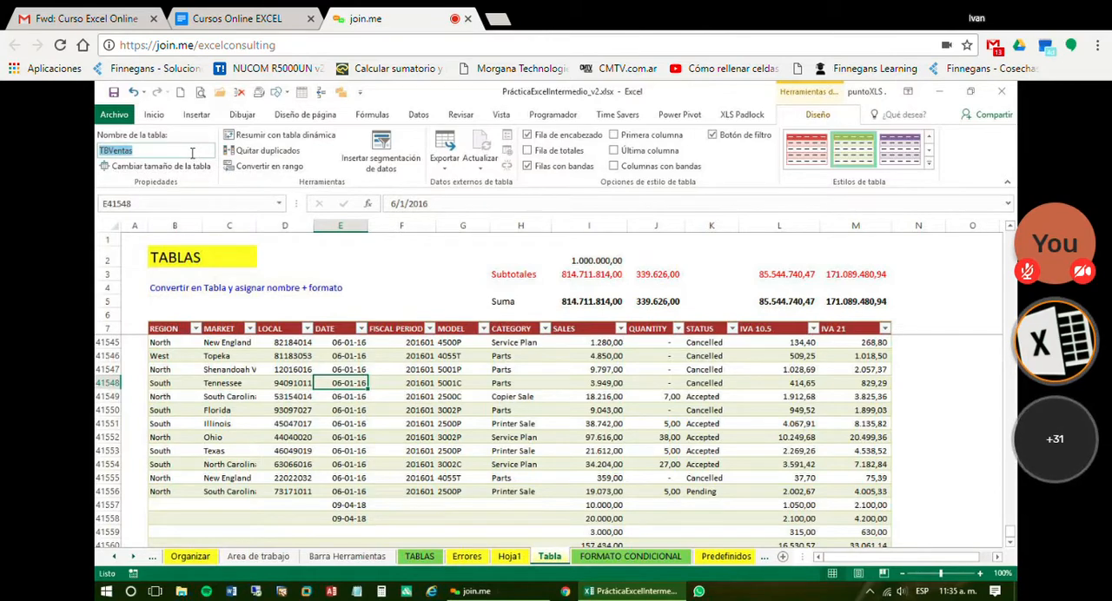
text(TBGanado)
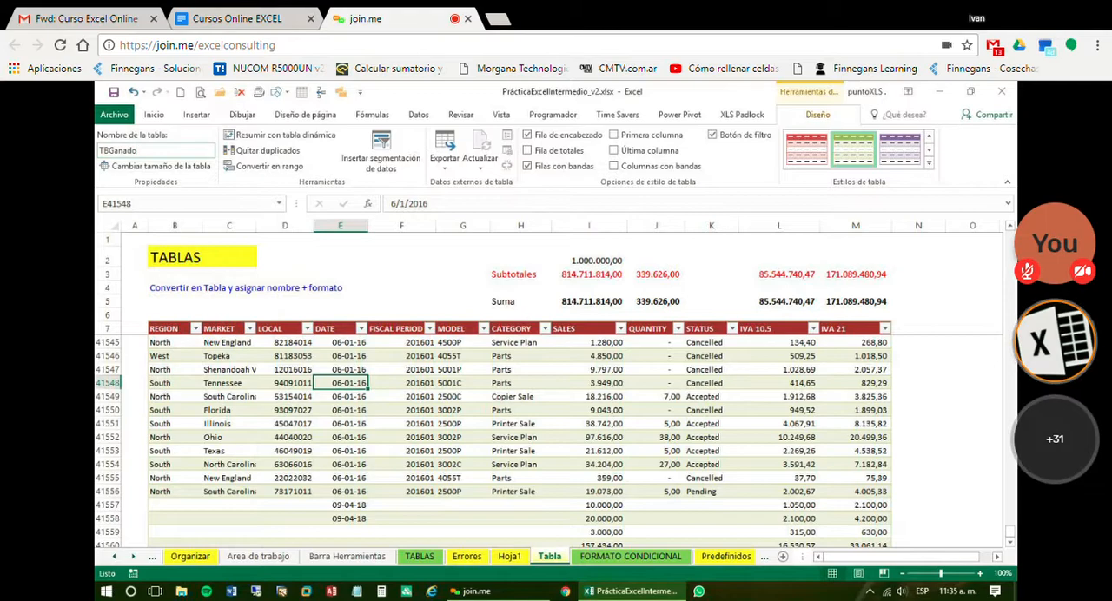
key(Return)
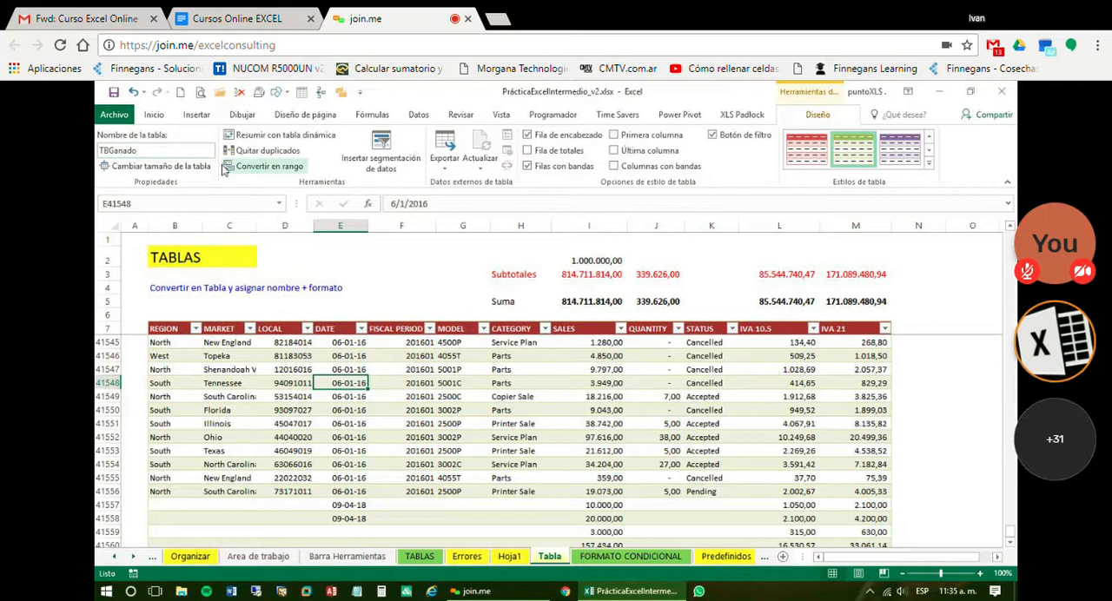
Rename the table's IVA 10.5 header in L7 as VAT 10.5 and the IVA 21 header in M7 as VAT 21
click(752, 328)
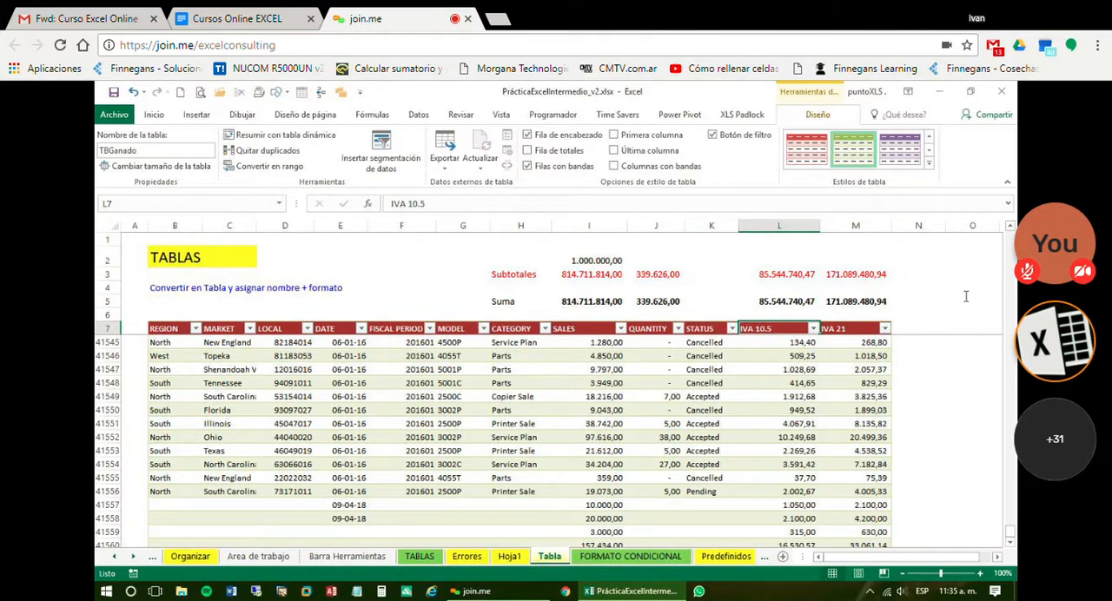
text(VAT)
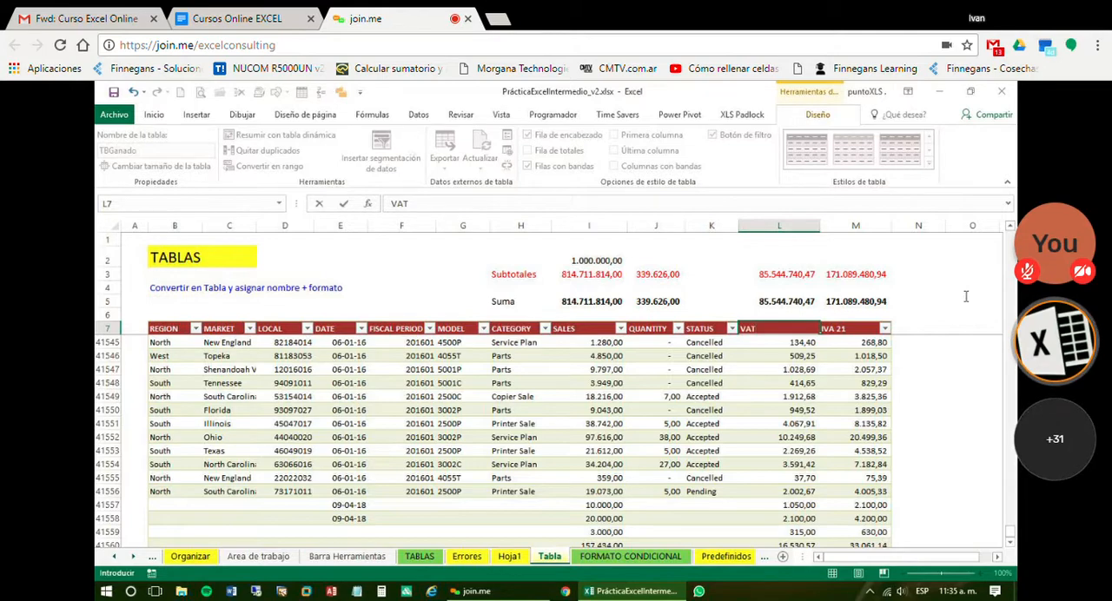
text( 10)
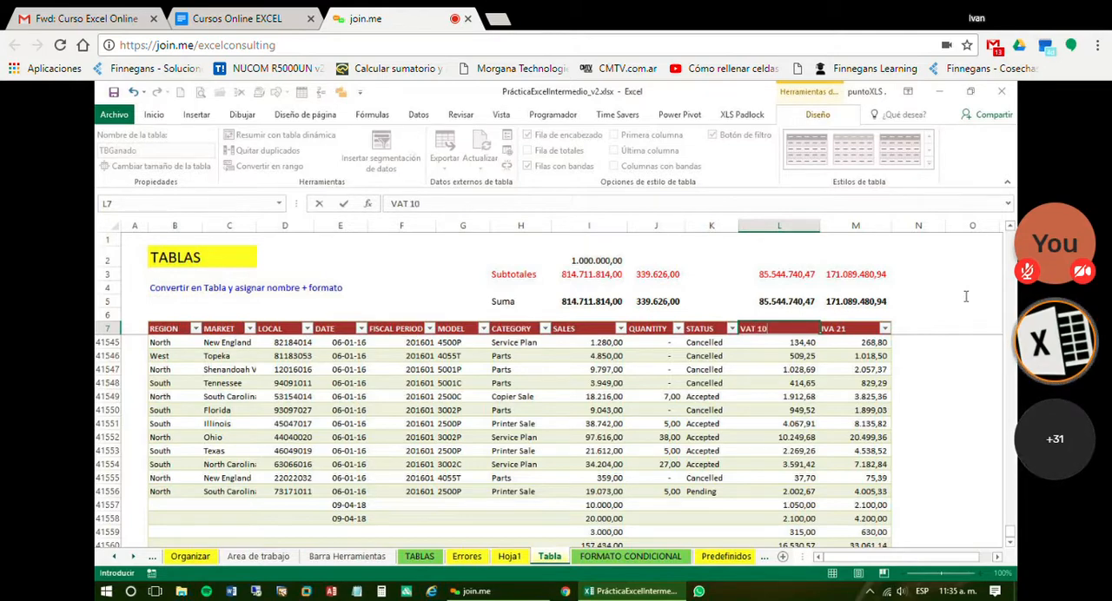
text(.5)
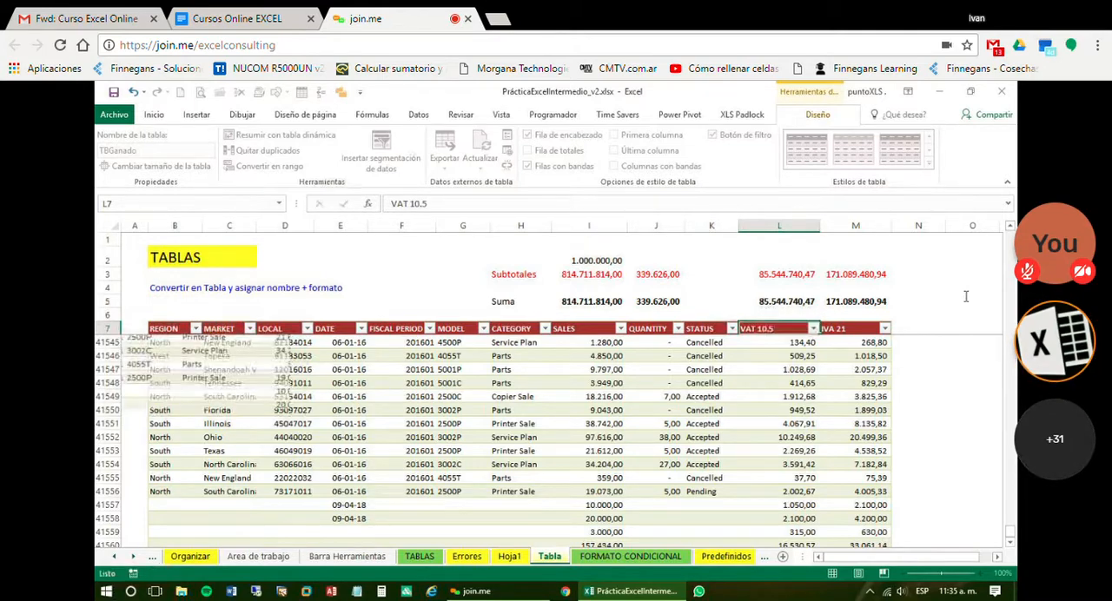
key(ctrl+Return)
key(Right)
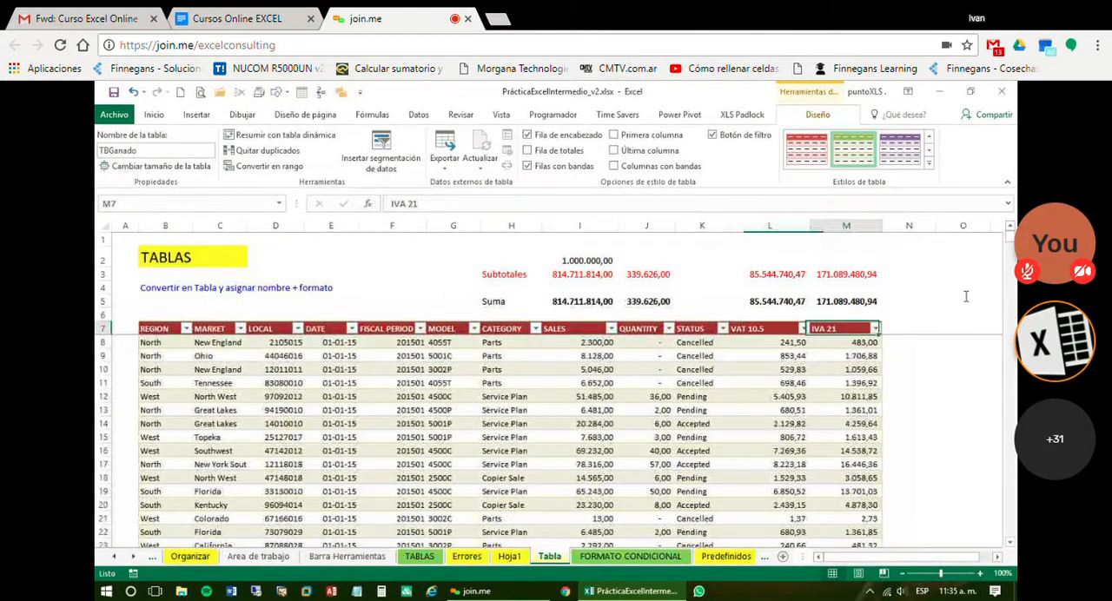
text(VAT 21)
key(Return)
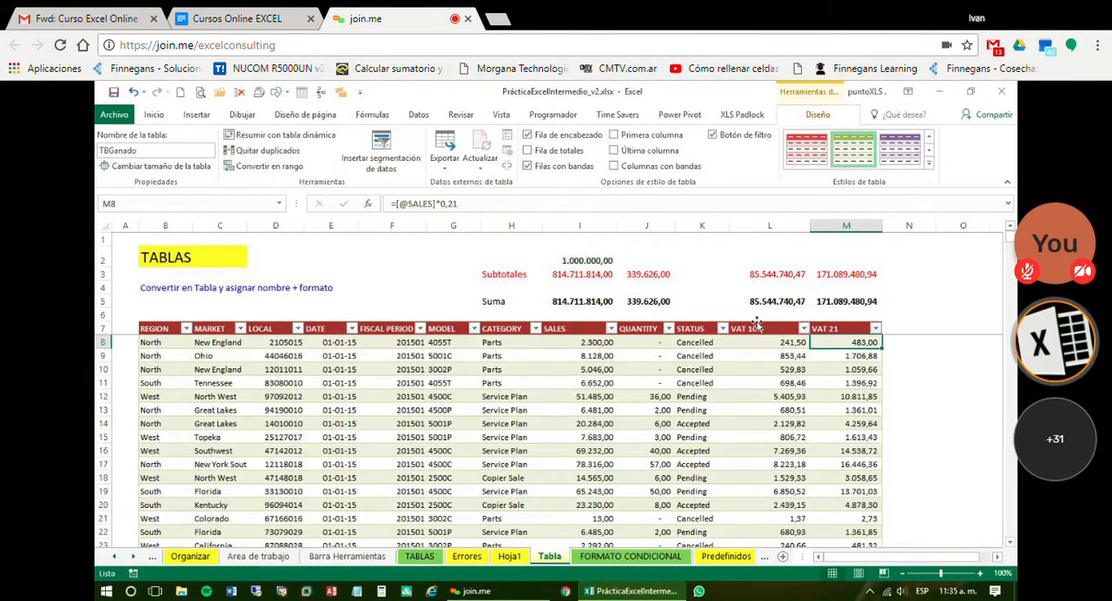
Check which table and column names the formulas use in D9 on Hoja1 and in L5 on Tabla
click(509, 557)
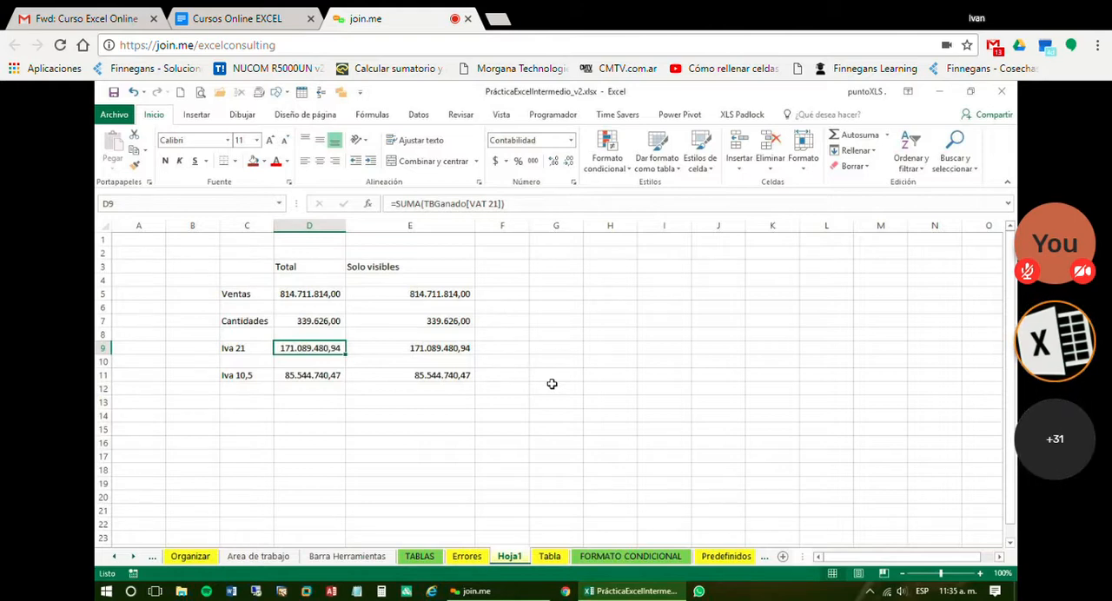
click(551, 557)
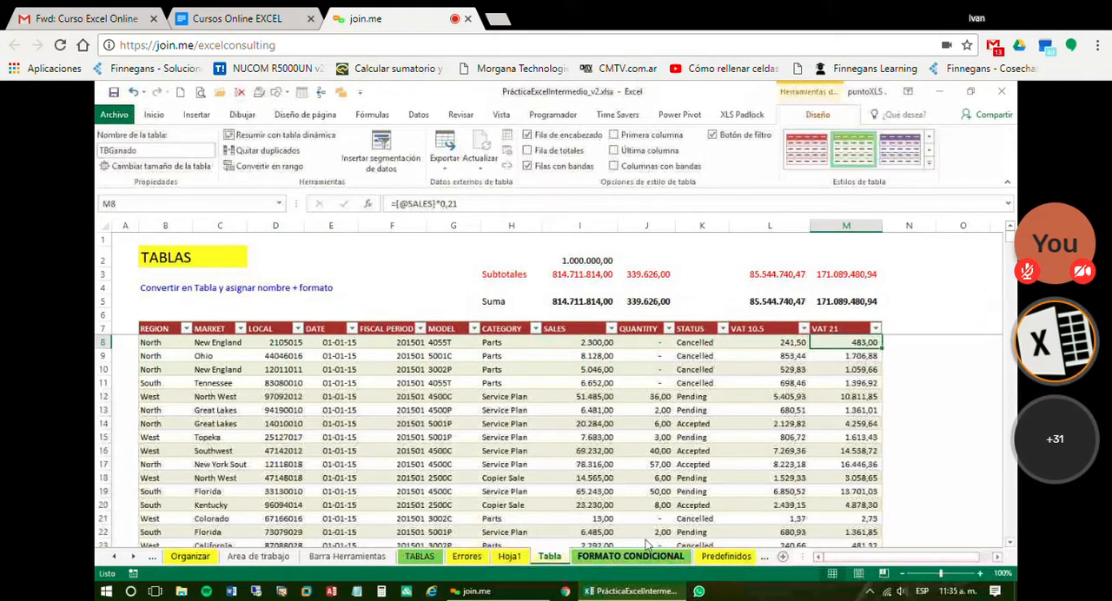
click(366, 398)
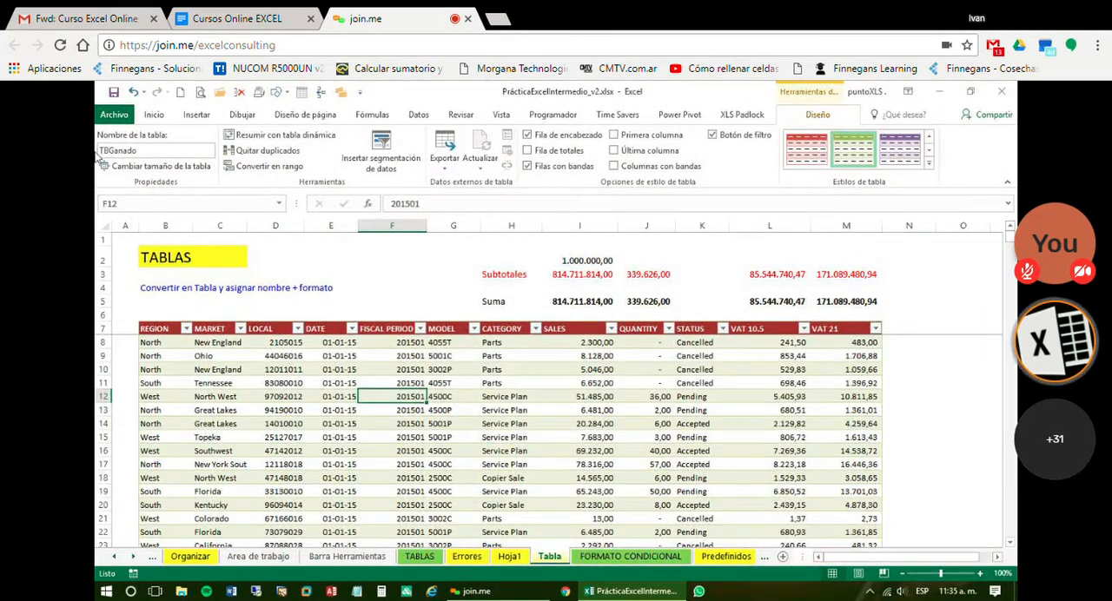
click(751, 328)
click(849, 331)
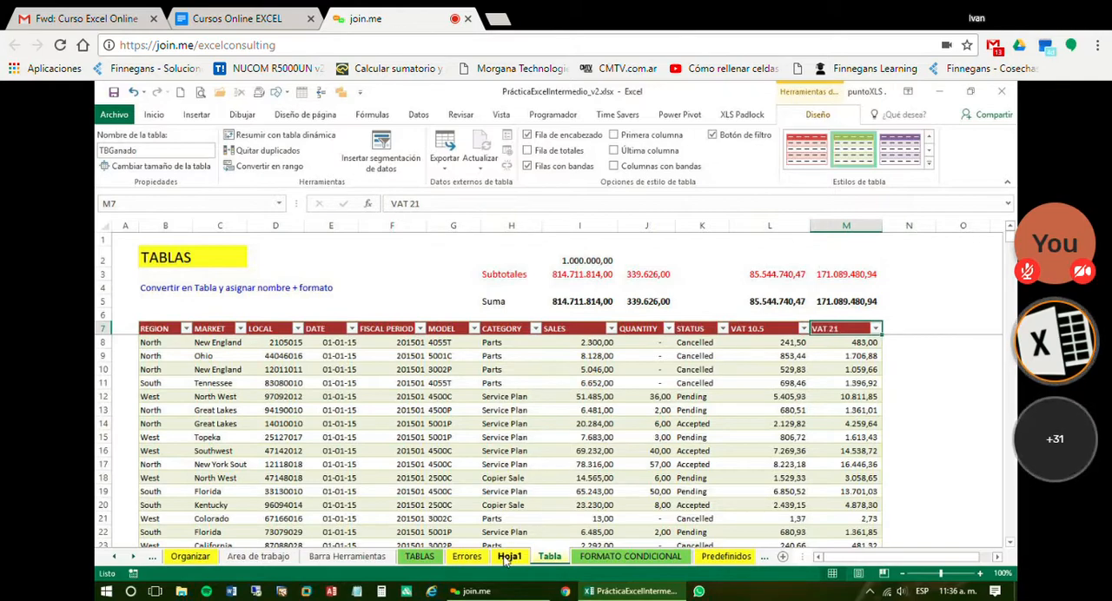
click(777, 301)
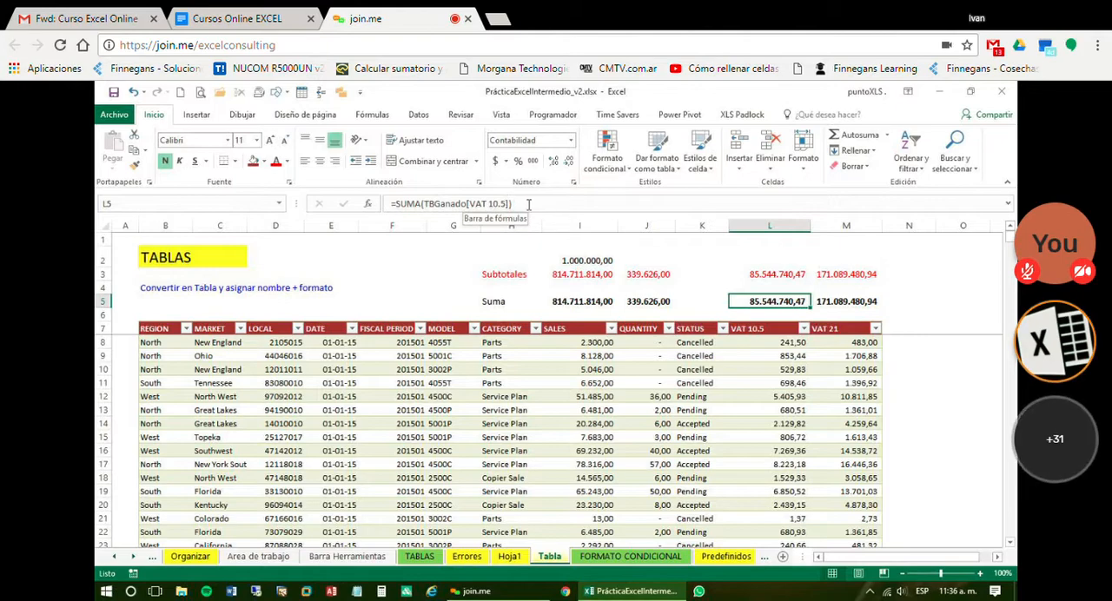
key(F2)
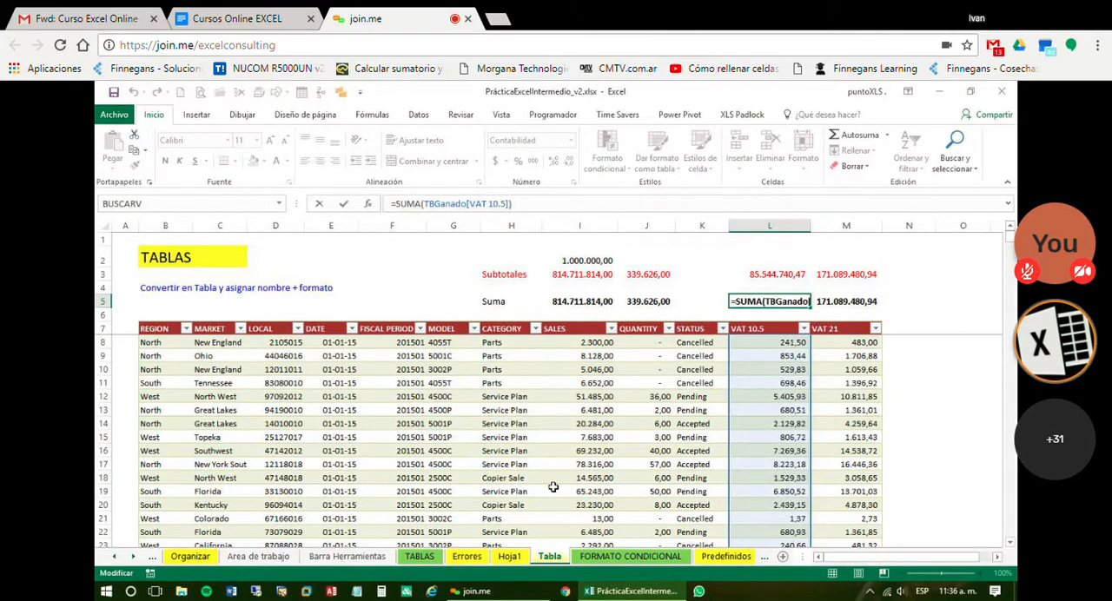
Leave the L5 formula unedited and check the VAT 10.5 column formula in L9 on Tabla
key(Escape)
key(Down)
key(Down)
key(Down)
key(Down)
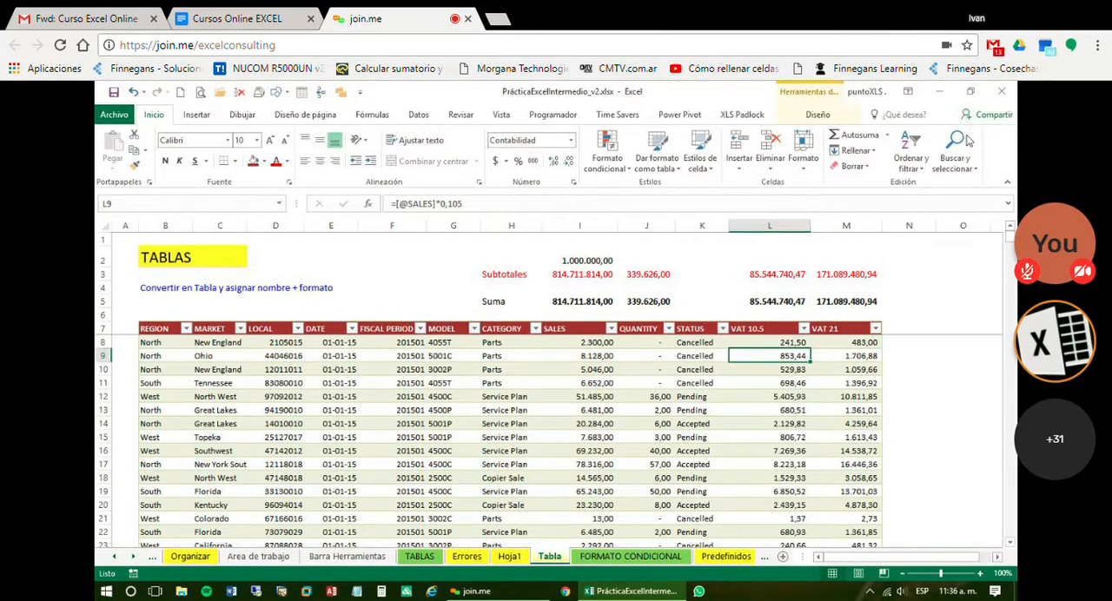
click(926, 130)
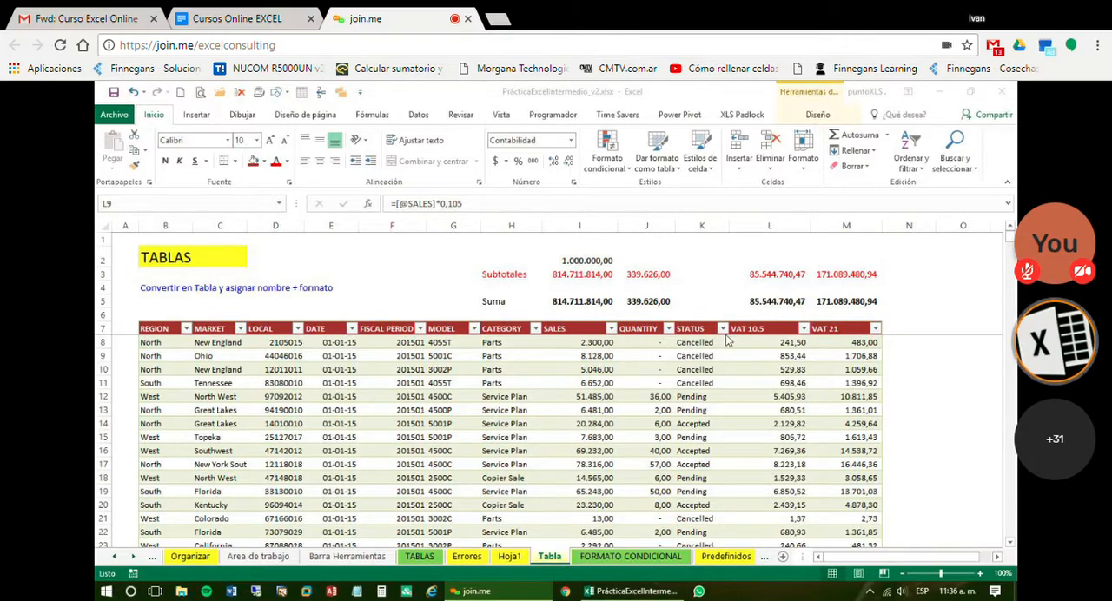
click(770, 469)
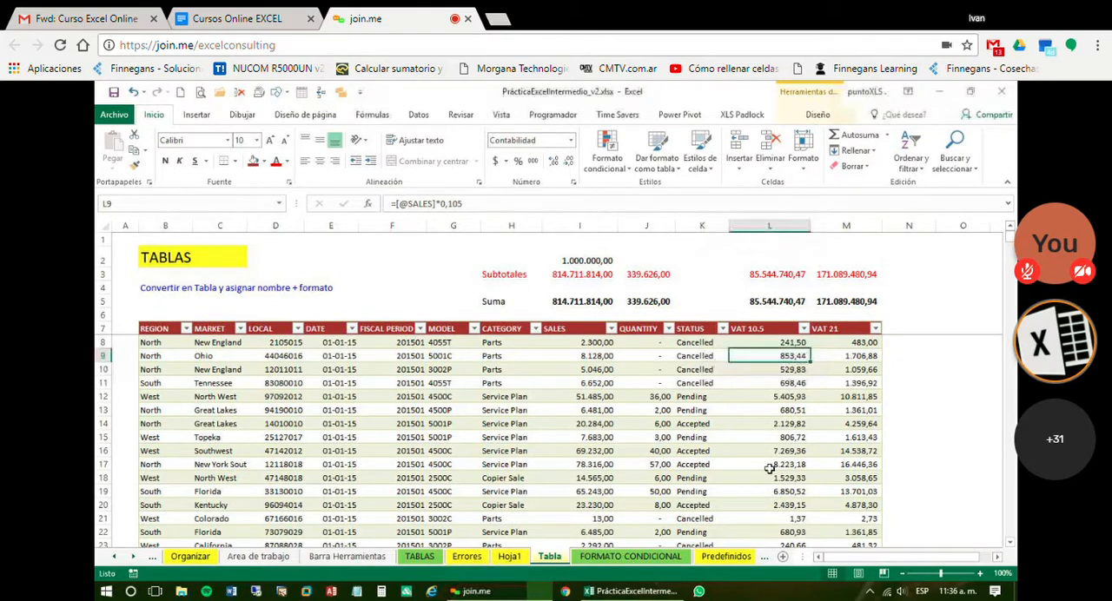
click(998, 557)
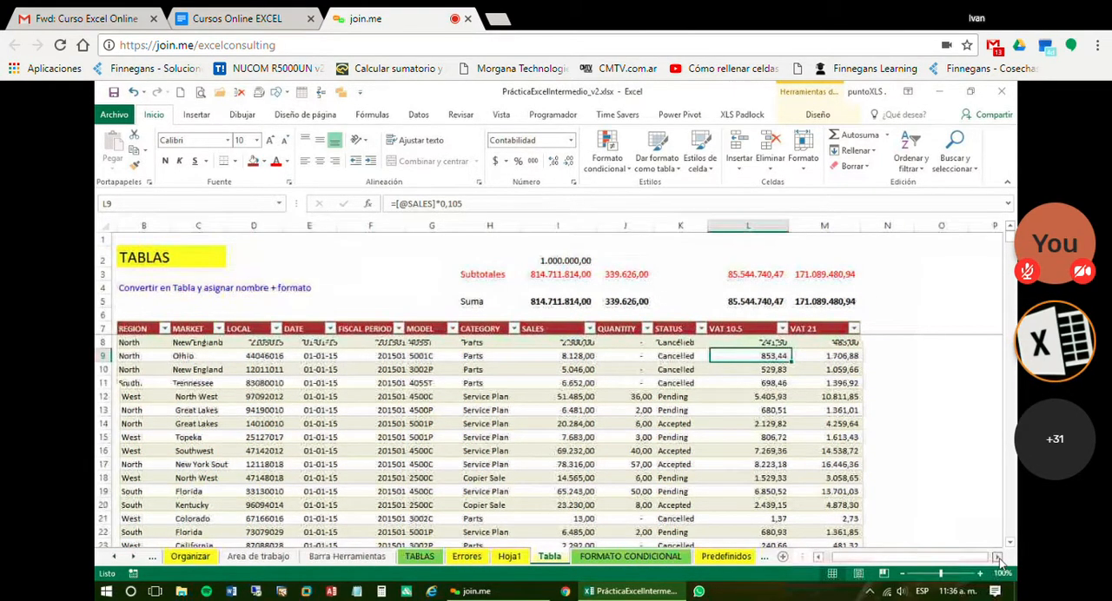
click(1000, 559)
click(999, 559)
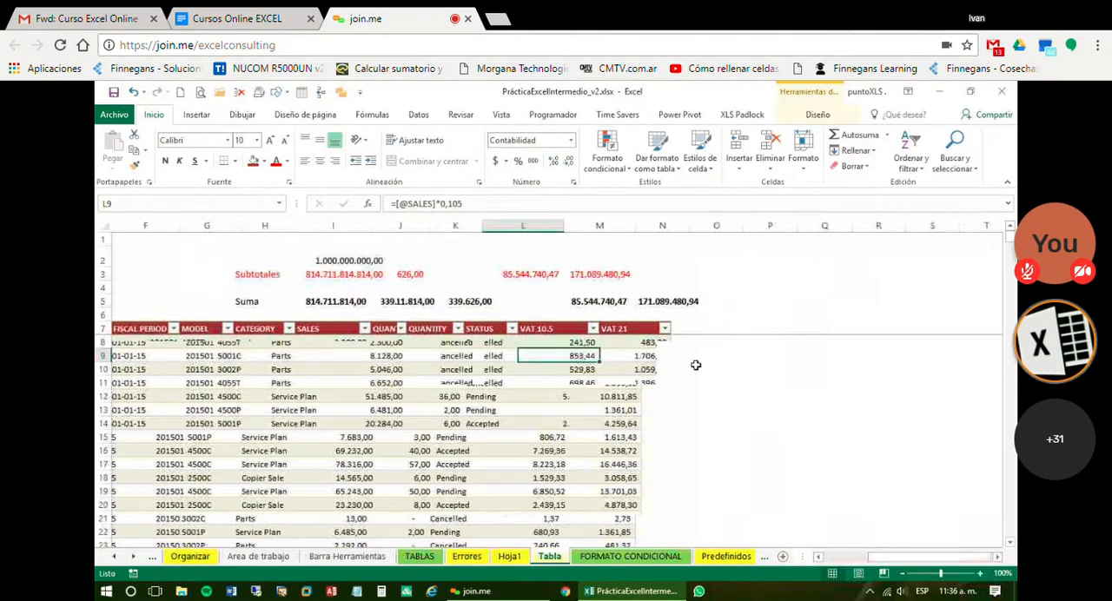
click(656, 343)
text(=)
key(Left)
key(Left)
key(Left)
key(Left)
key(Left)
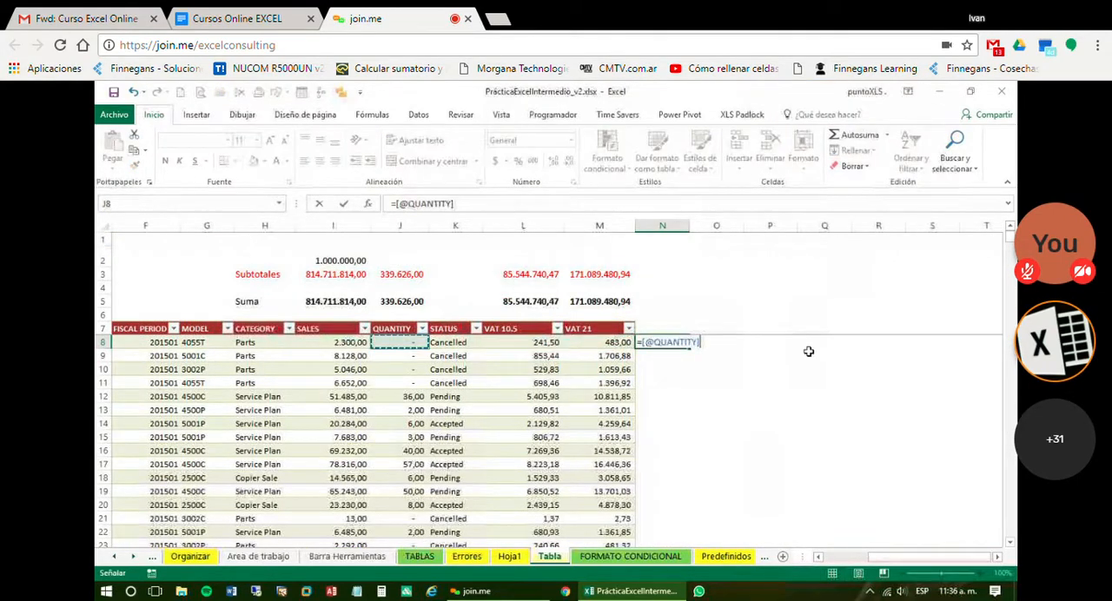
text(/)
key(Left)
key(Left)
key(Left)
key(Left)
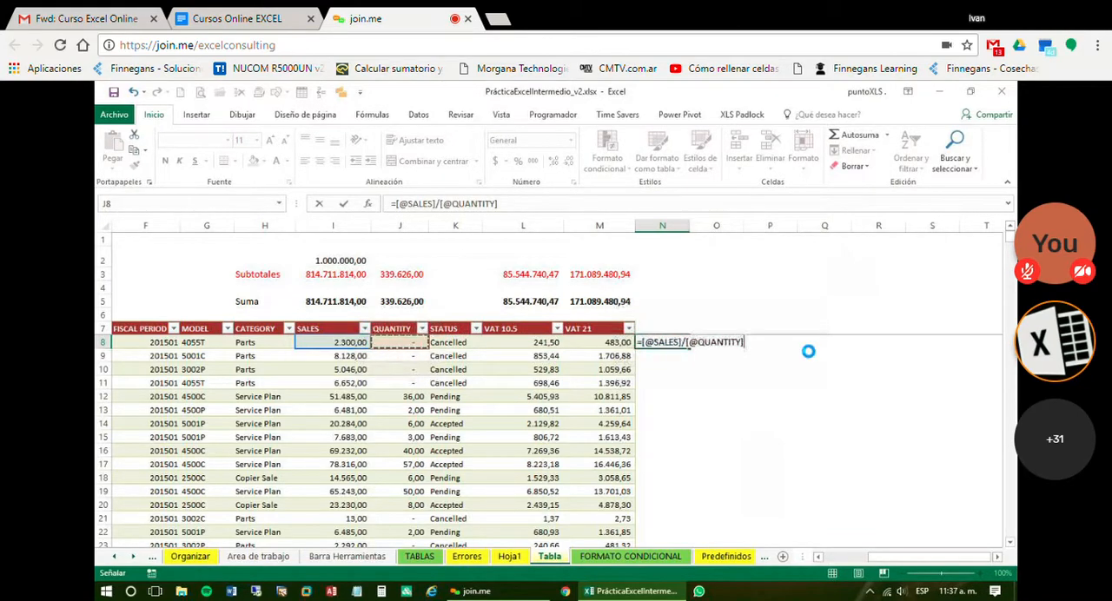
key(Return)
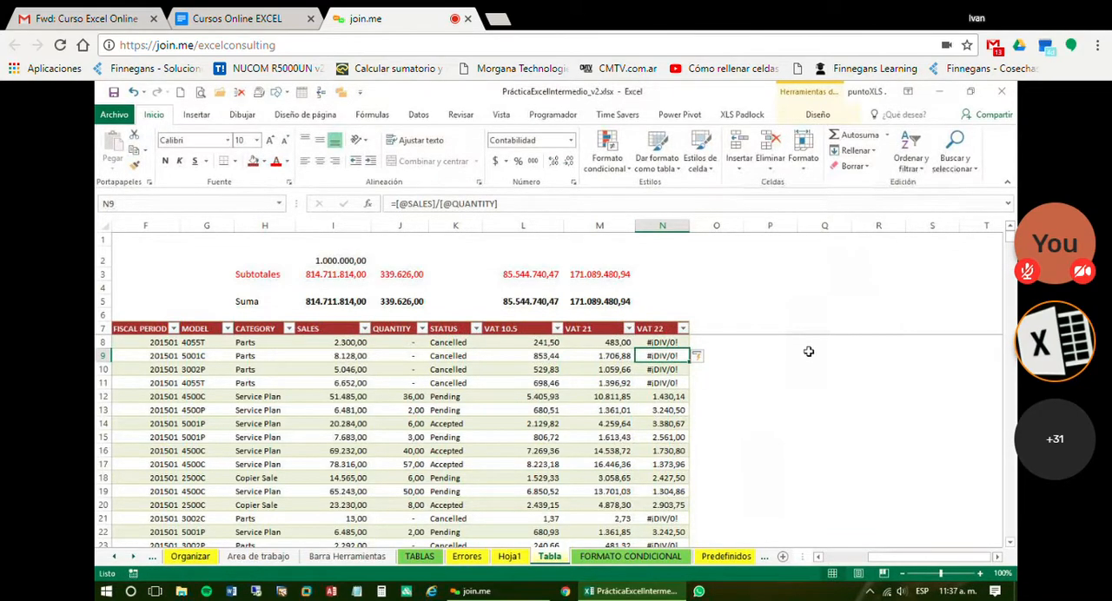
Examine the new column's results down the table and compare row 12 with its SALES and QUANTITY values
key(Down)
key(Down)
key(Down)
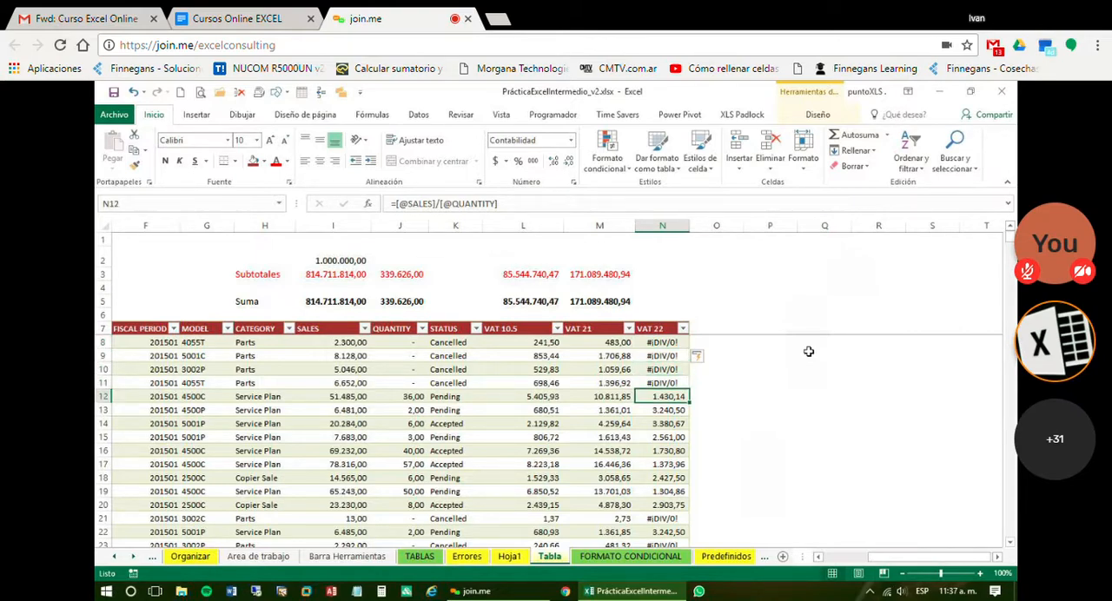
key(Up)
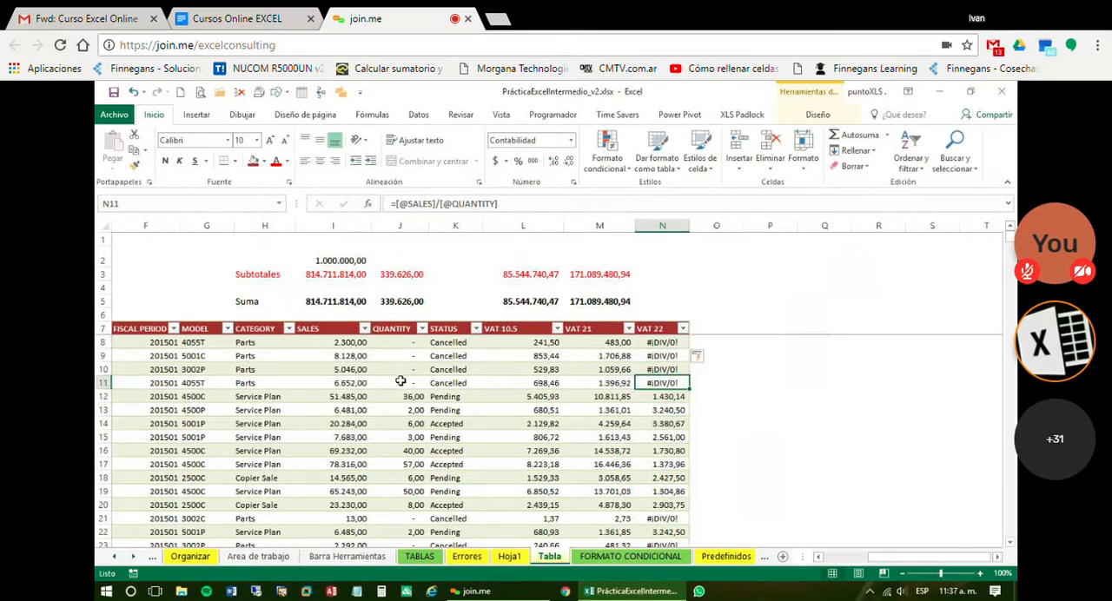
click(352, 398)
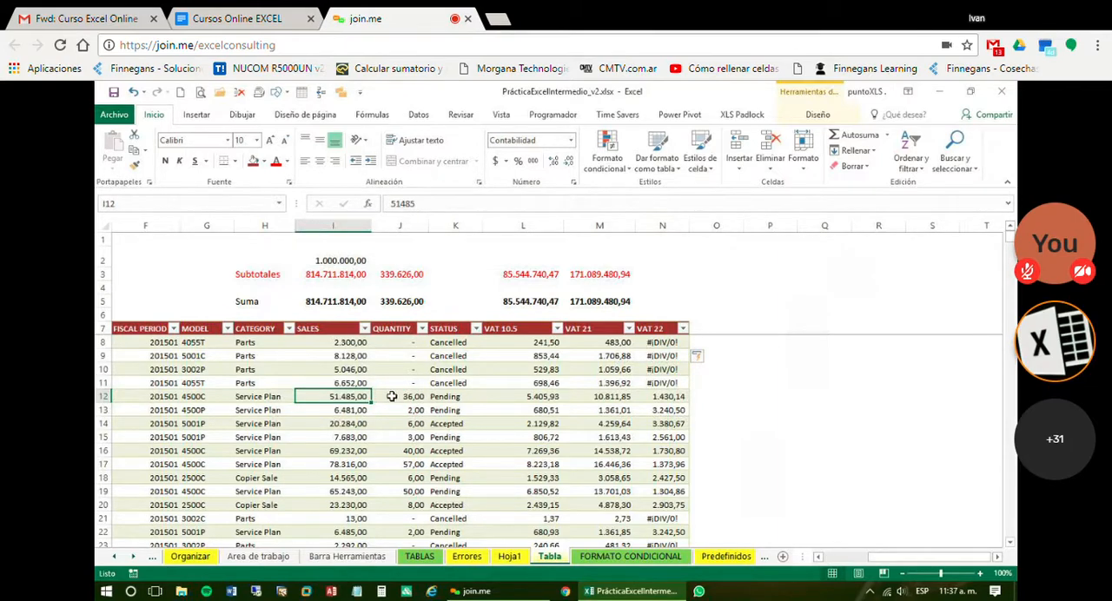
click(651, 392)
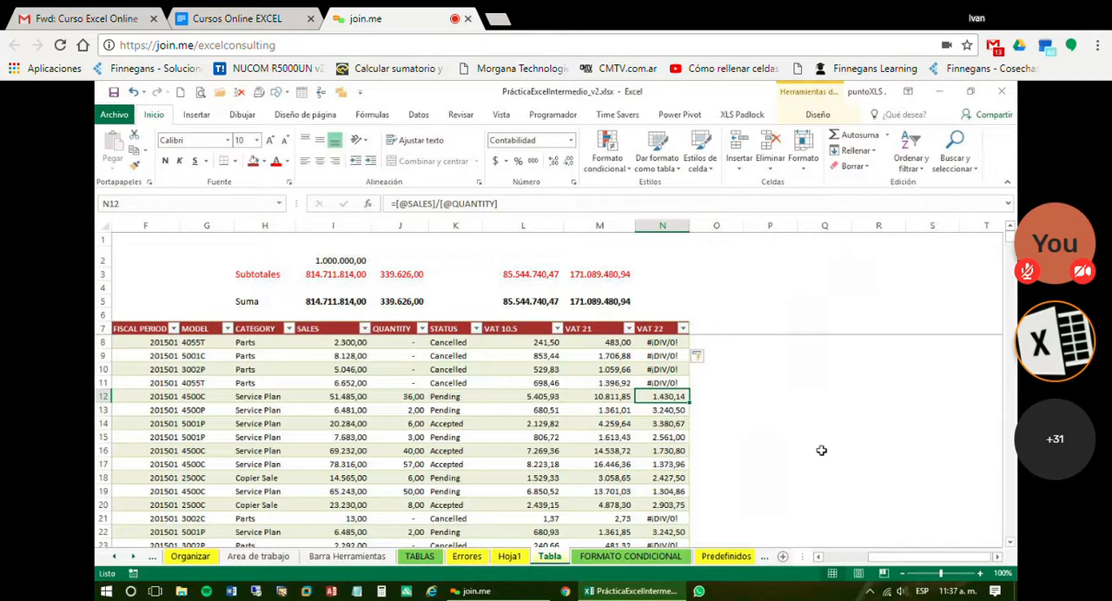
scroll(687, 436, down, 1)
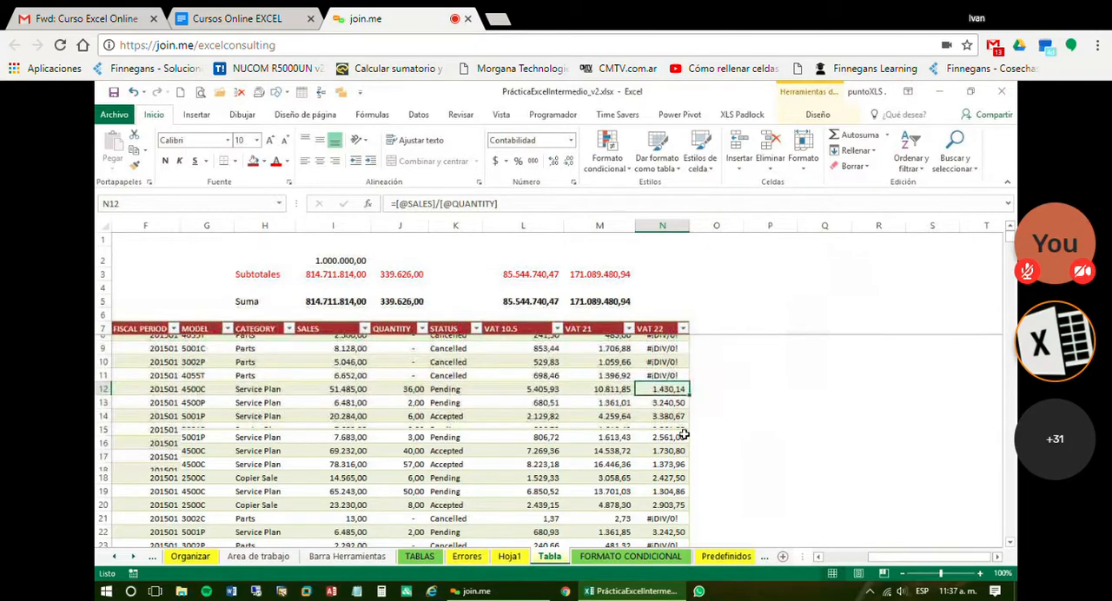
scroll(684, 435, down, 1)
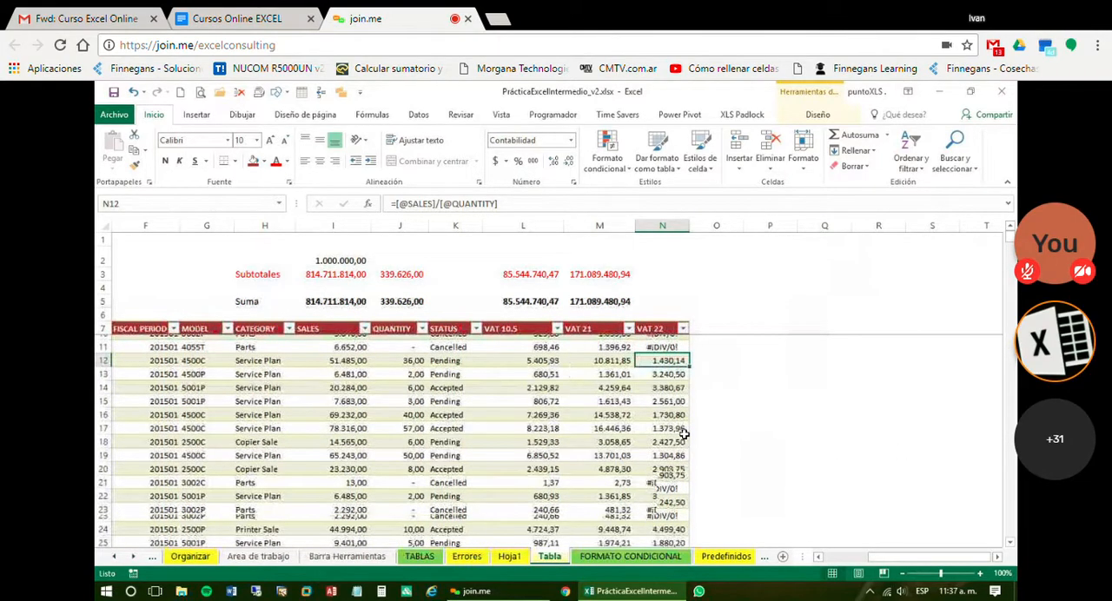
scroll(685, 434, down, 4)
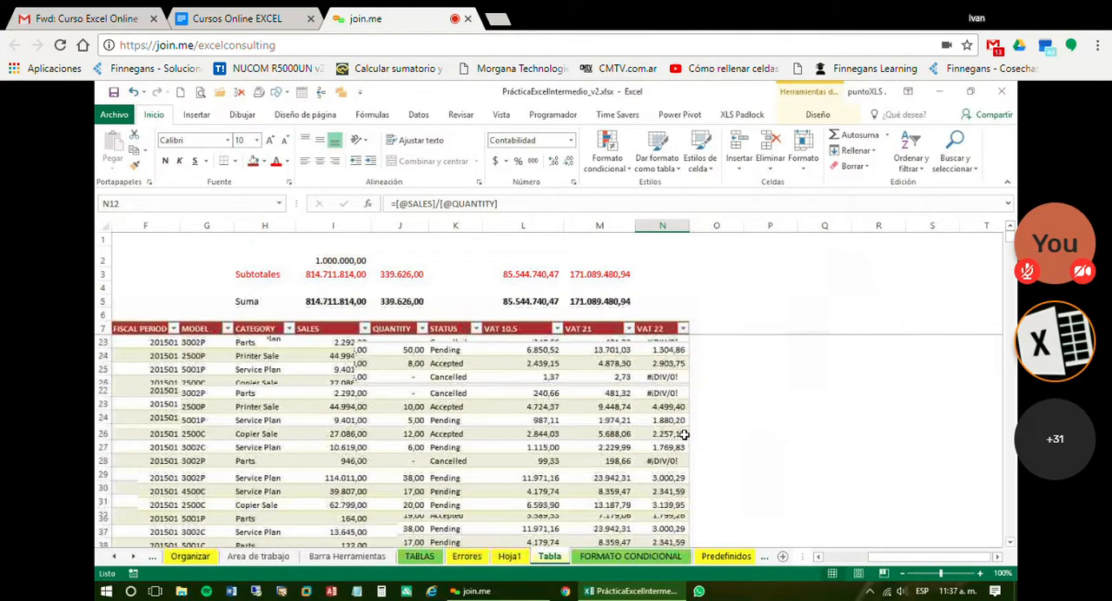
scroll(685, 435, up, 5)
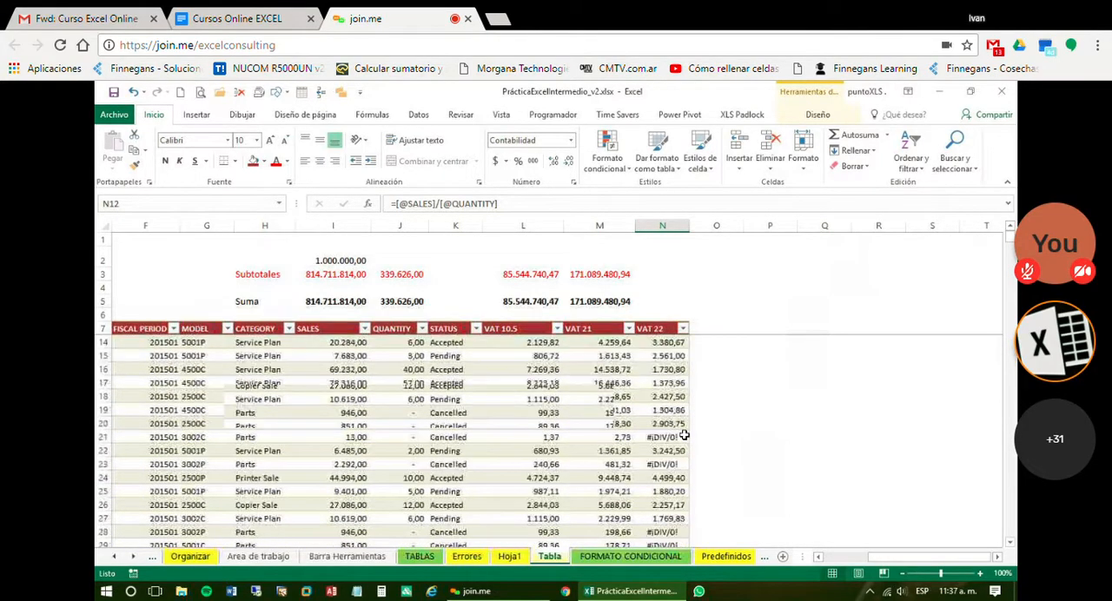
Rename the new column's header in N7 as unit and select N12
click(657, 329)
text(unit)
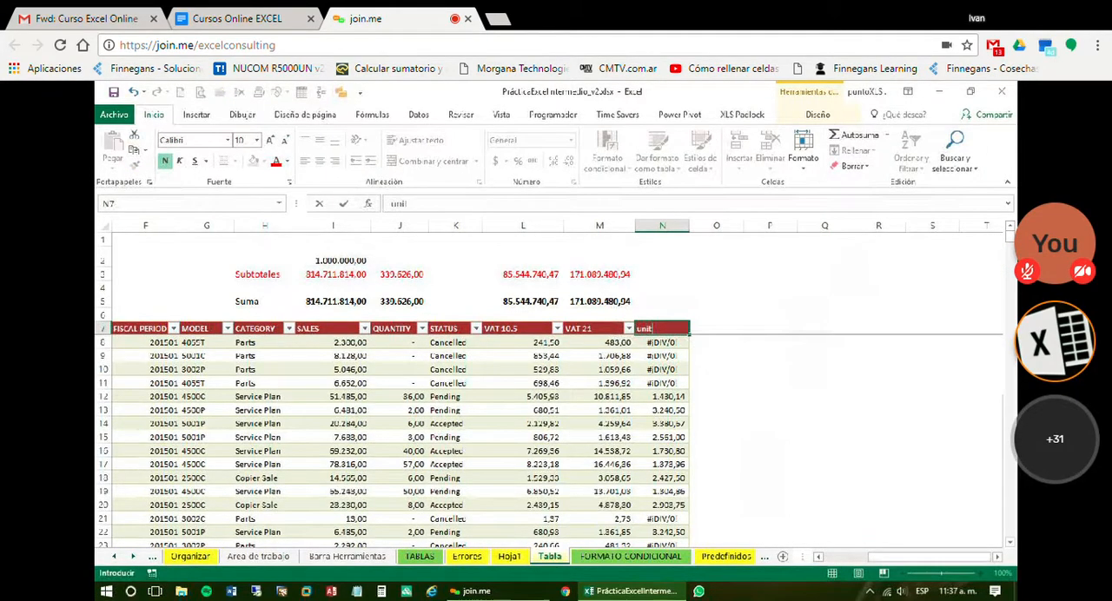
key(Return)
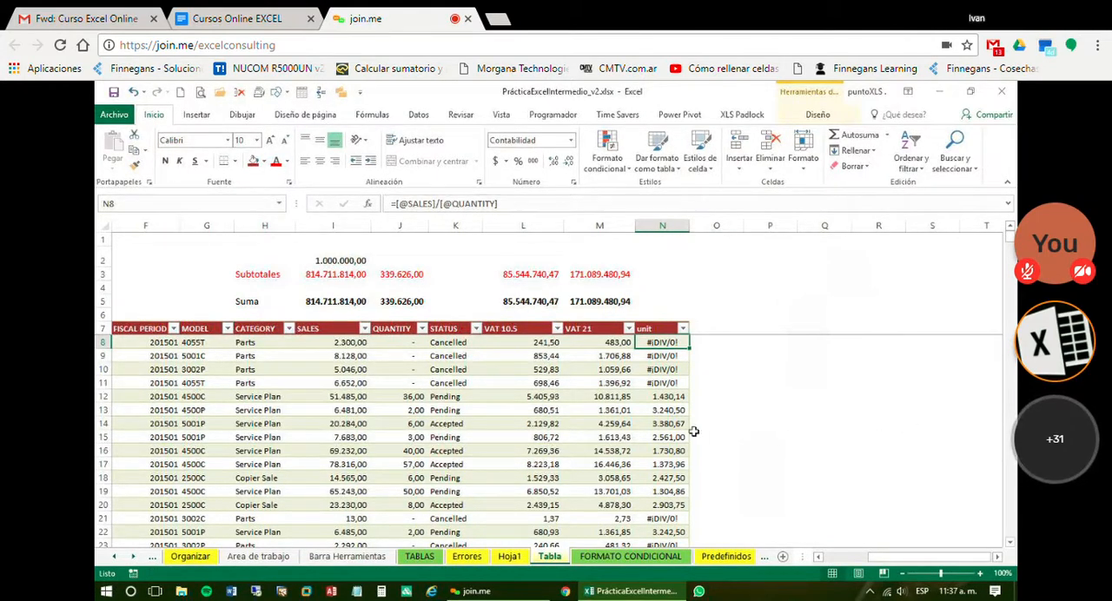
click(661, 397)
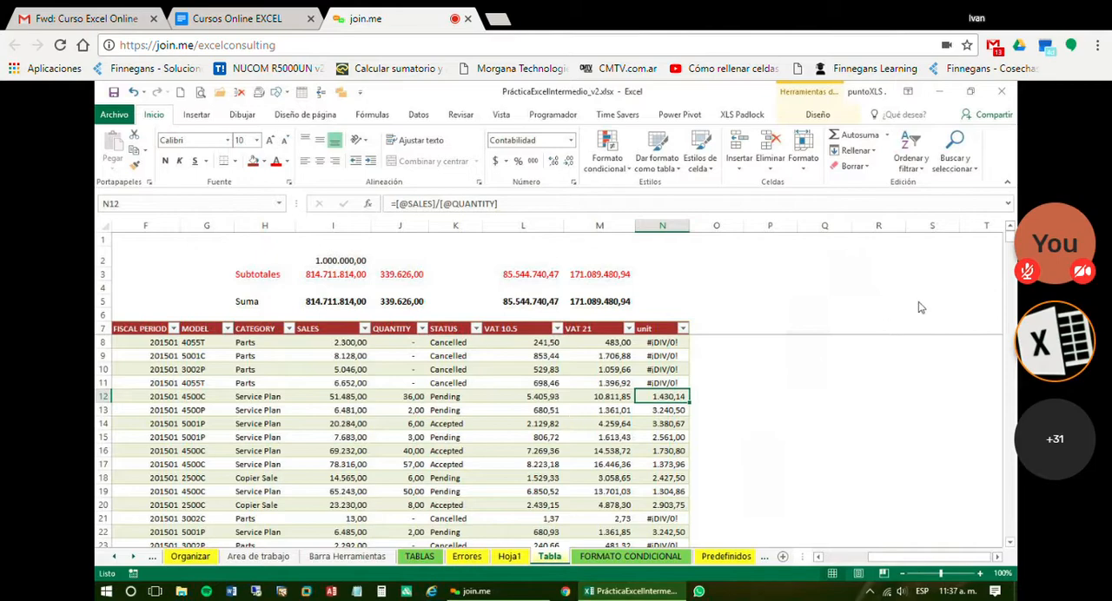
Return to the Hoja1 summary sheet
click(859, 284)
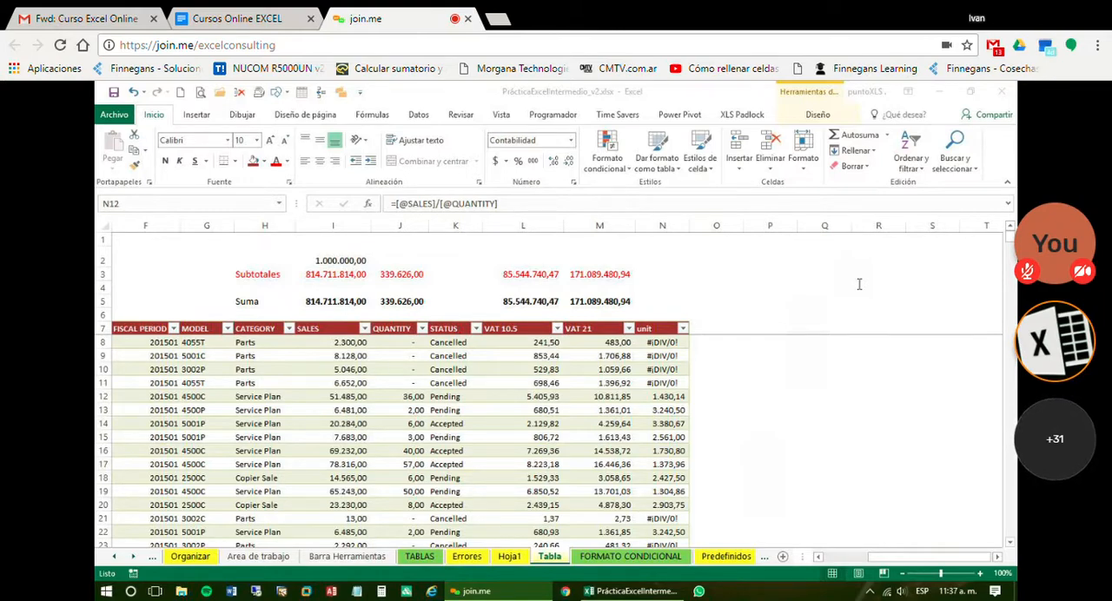
click(507, 557)
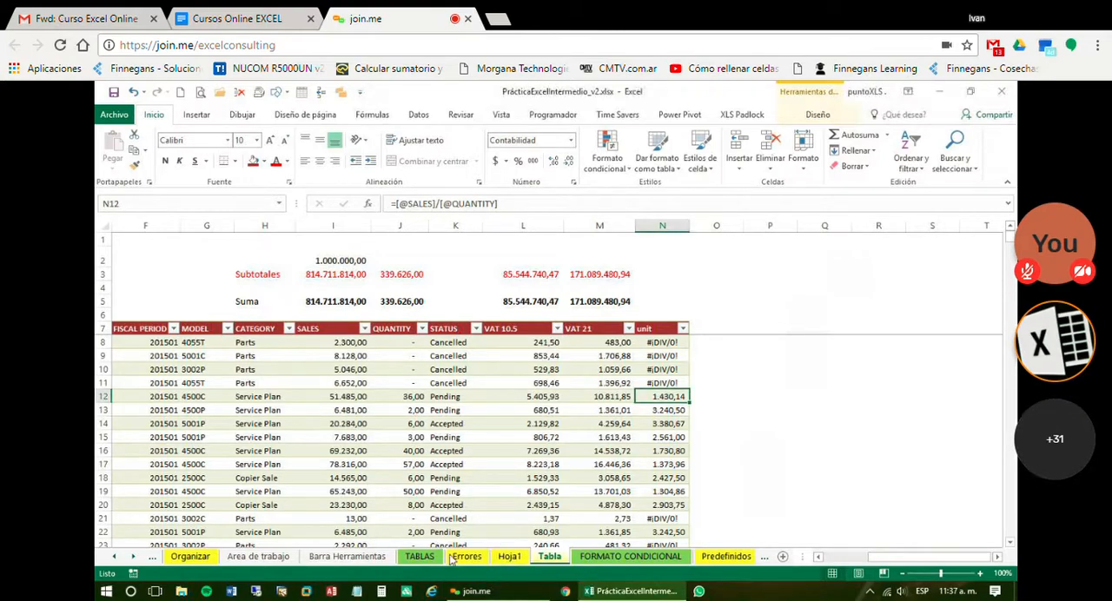
click(510, 557)
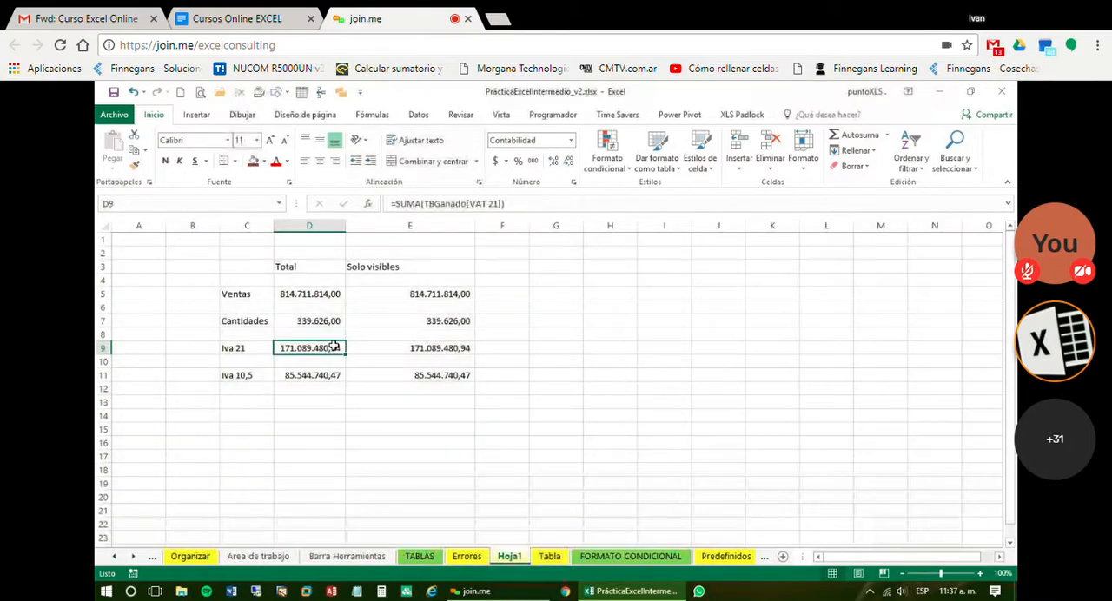
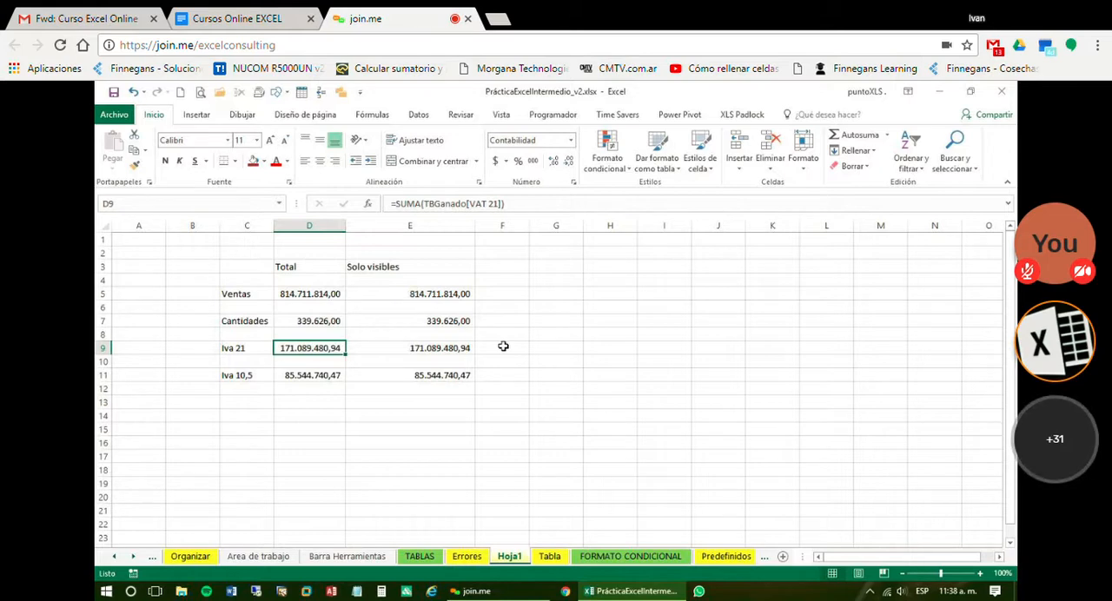
Leave the Hoja1 summary, pass through the Tabla sheet and open the Predefinidos sheet with the numbered VENTAS tables
click(556, 415)
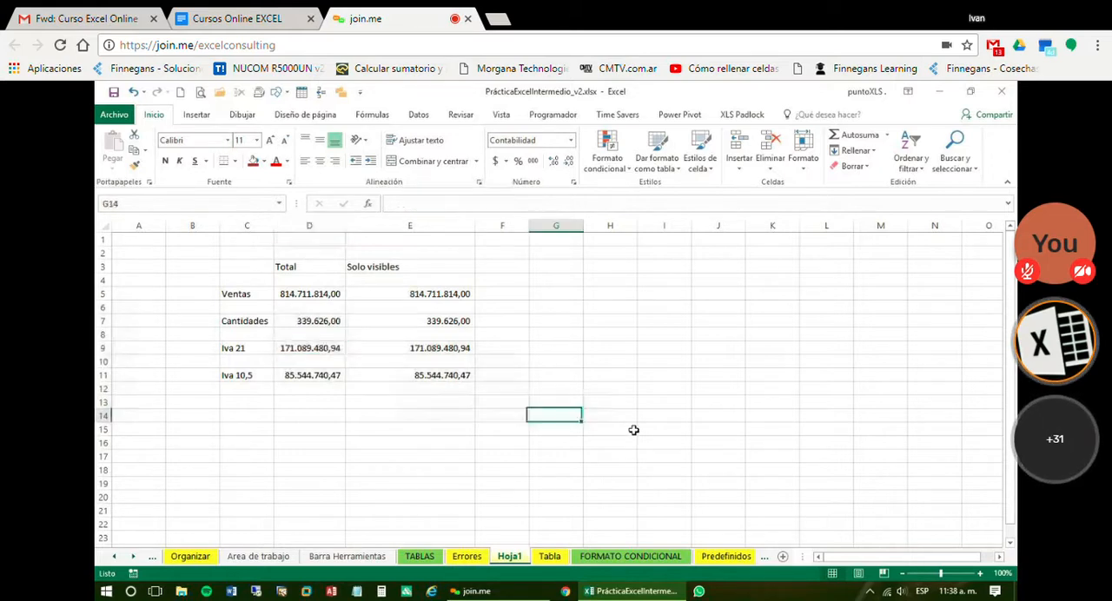
click(548, 559)
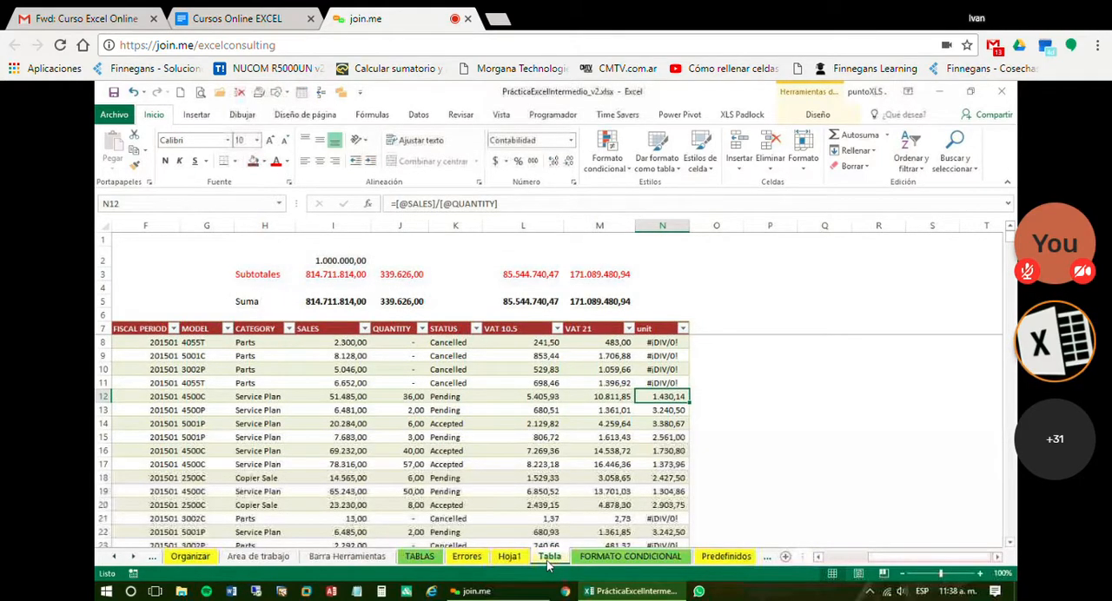
click(755, 281)
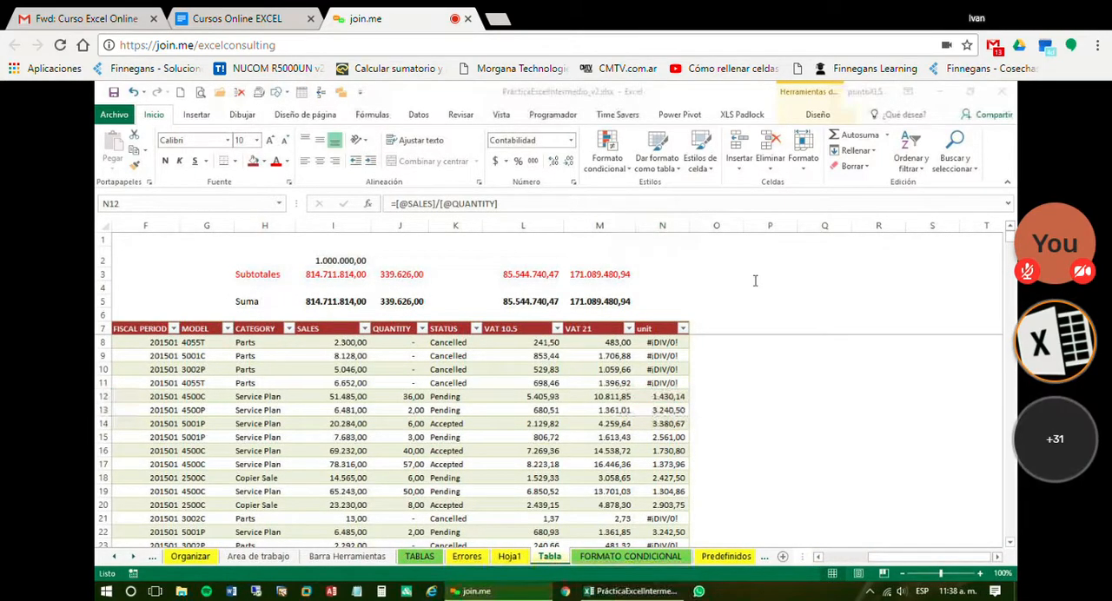
click(135, 563)
click(135, 563)
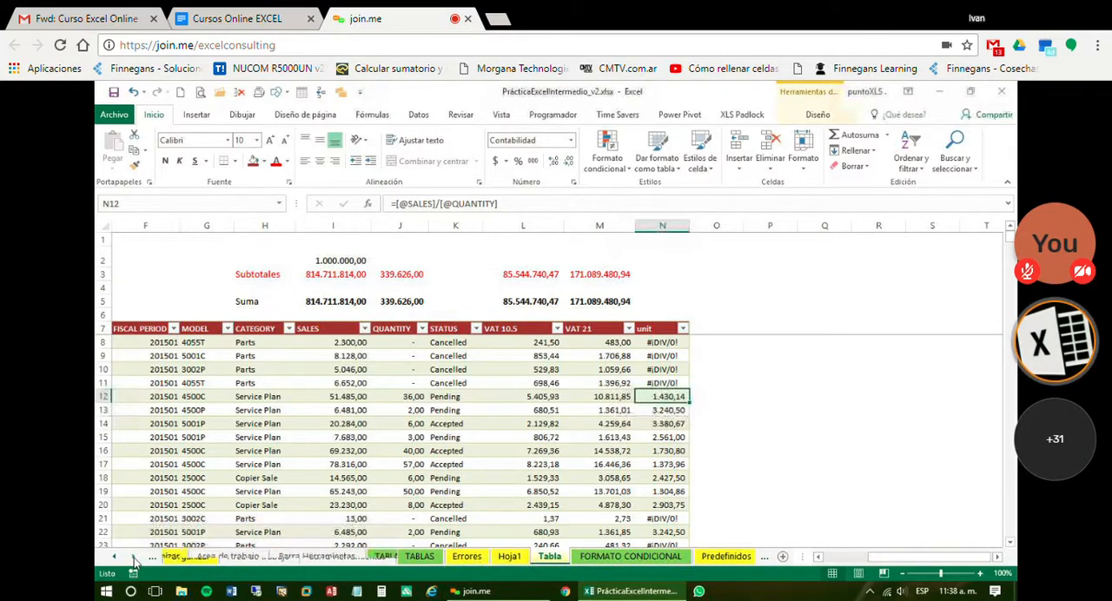
click(135, 562)
click(135, 562)
click(135, 562)
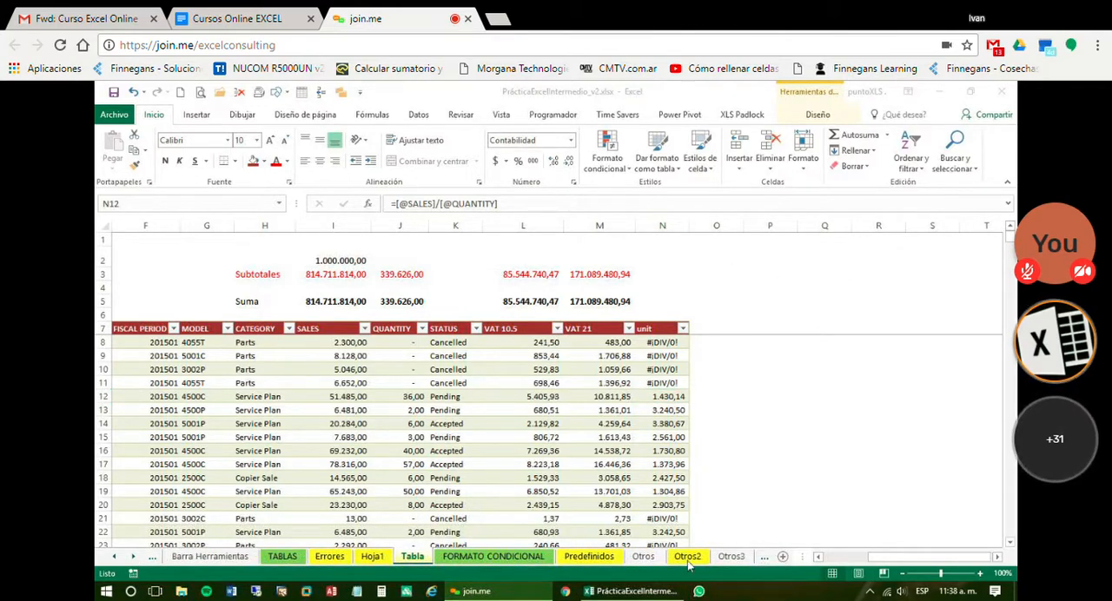
click(595, 559)
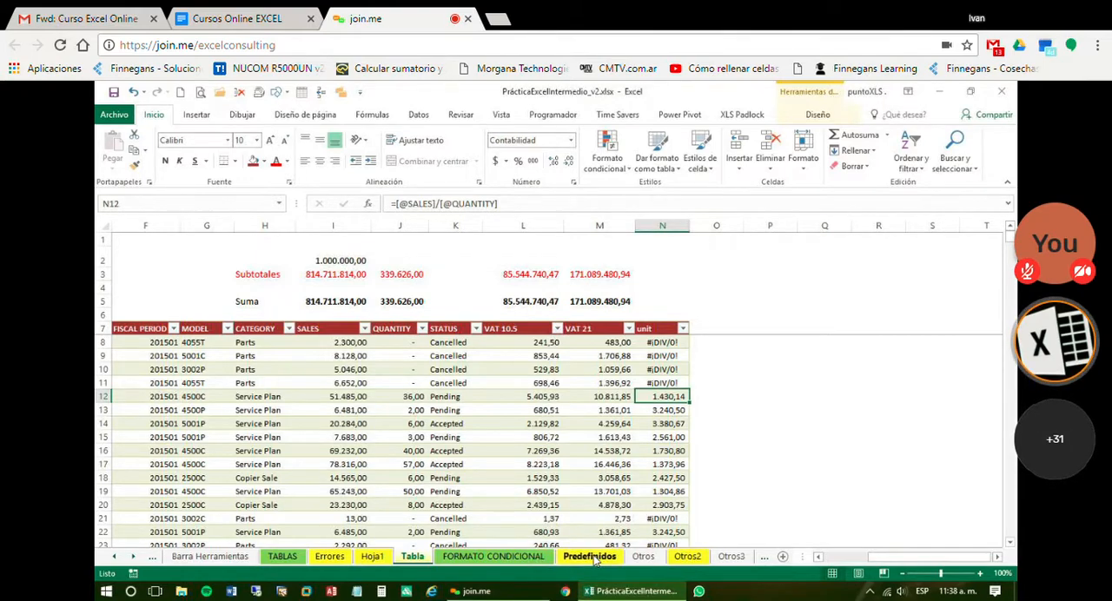
click(595, 560)
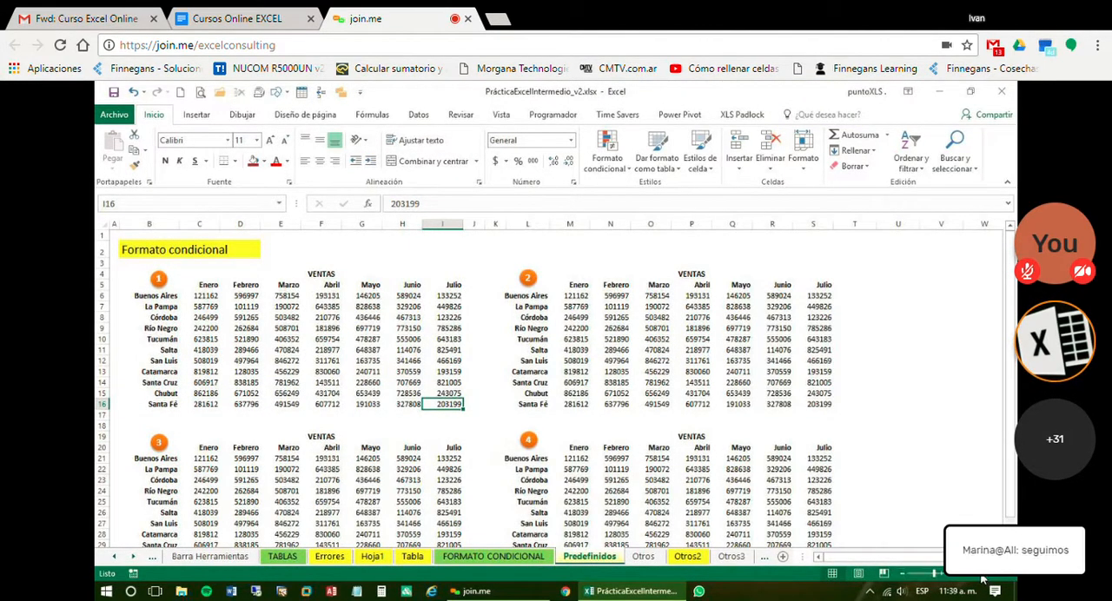
click(981, 575)
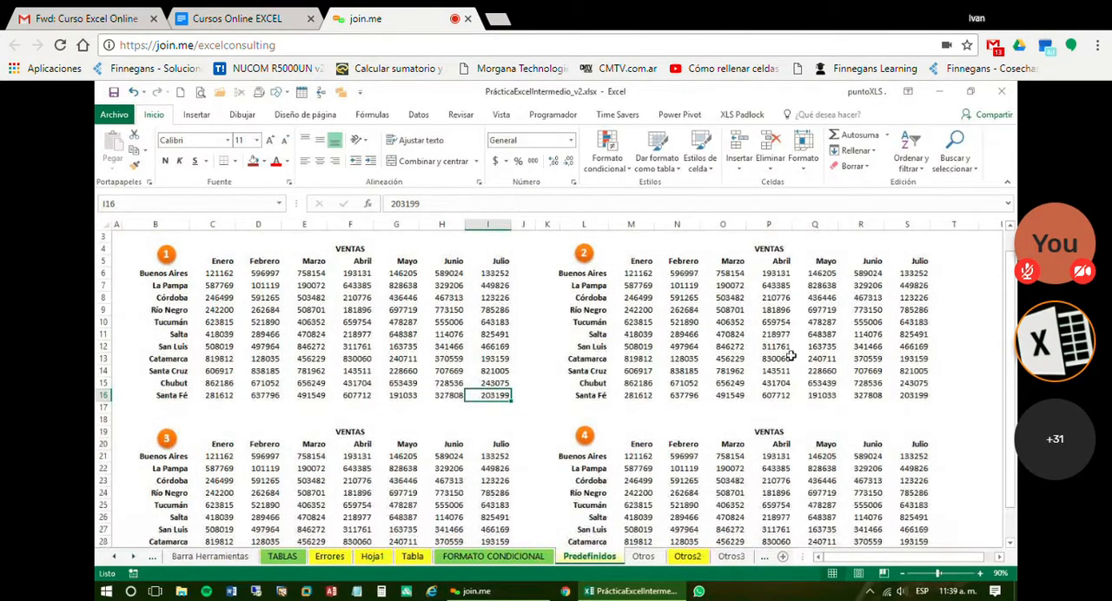
click(343, 374)
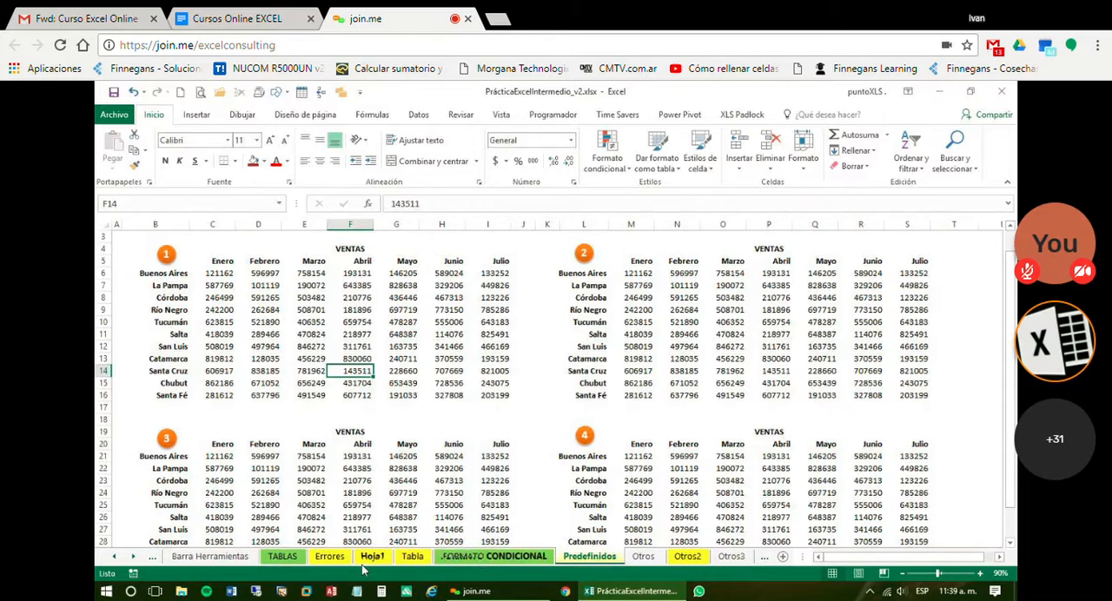
Revisit the Tabla sheet, view the FORMATO CONDICIONAL title sheet and return to Predefinidos
click(413, 557)
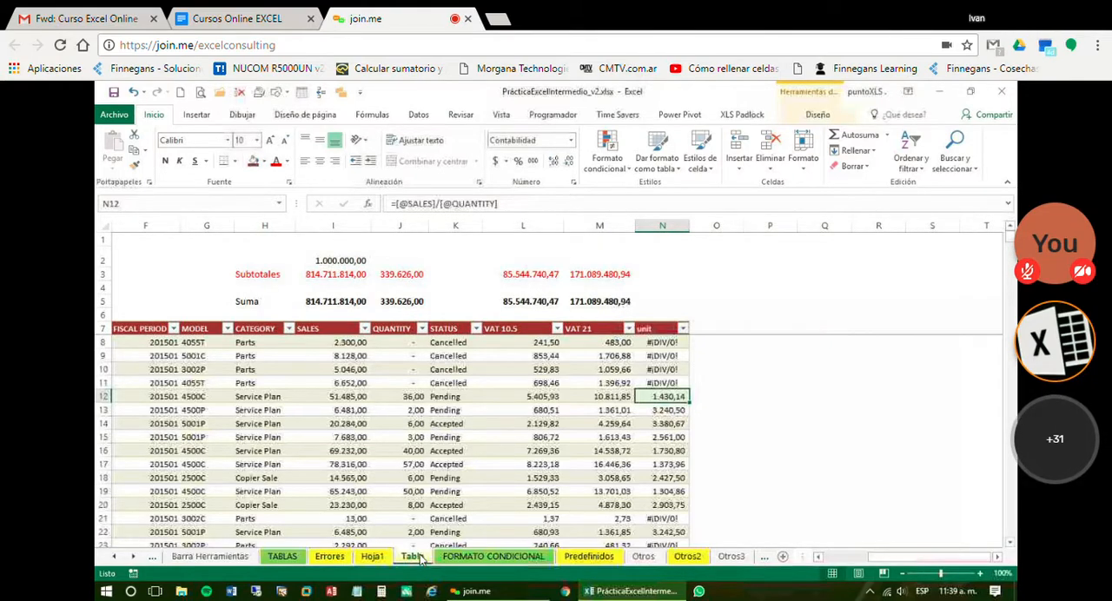
click(492, 556)
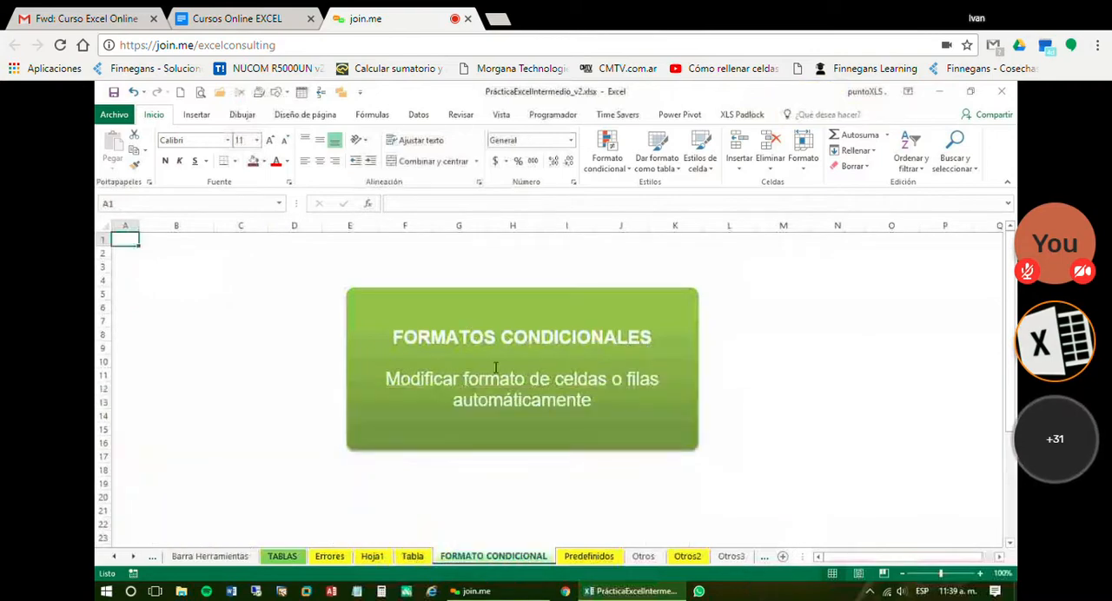
click(589, 556)
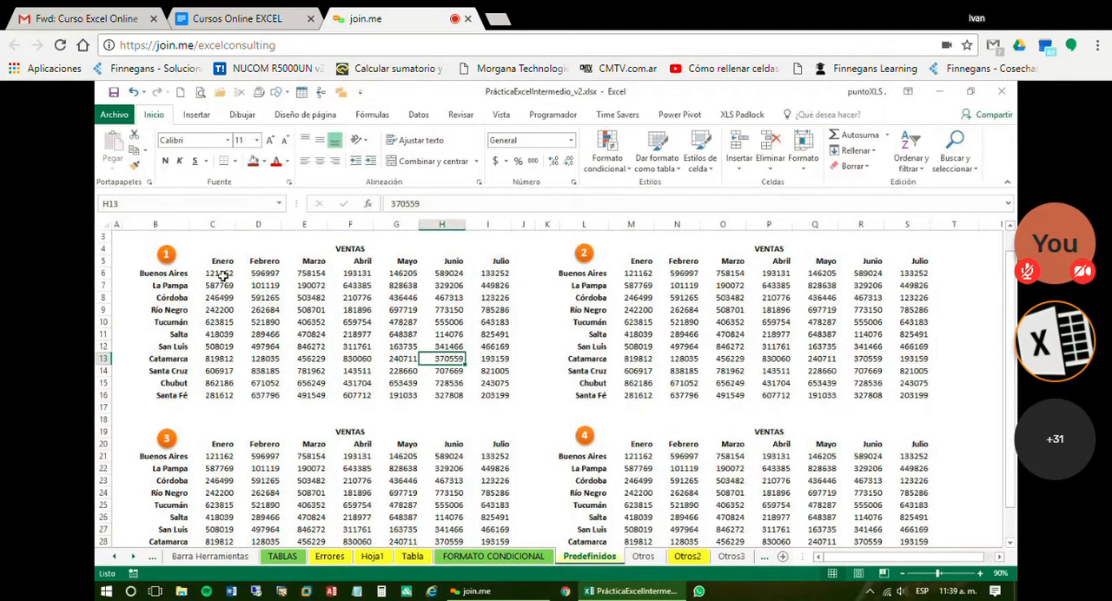
Format the values C6:I16 of VENTAS table 1 with a yellow fill, bold and italic
drag(219, 273, 510, 396)
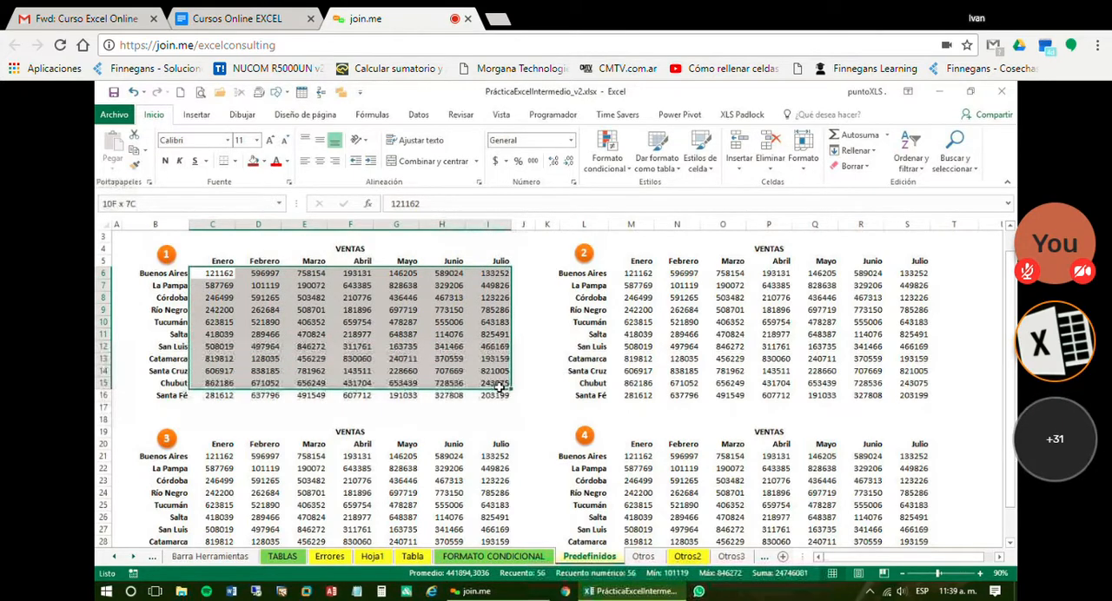
click(263, 162)
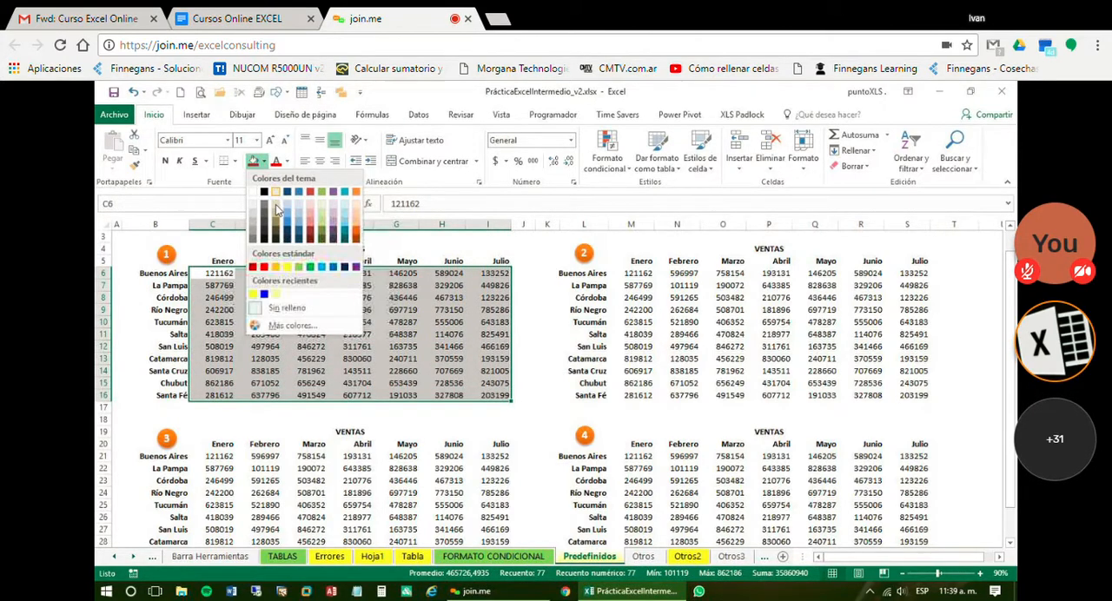
click(287, 267)
click(166, 161)
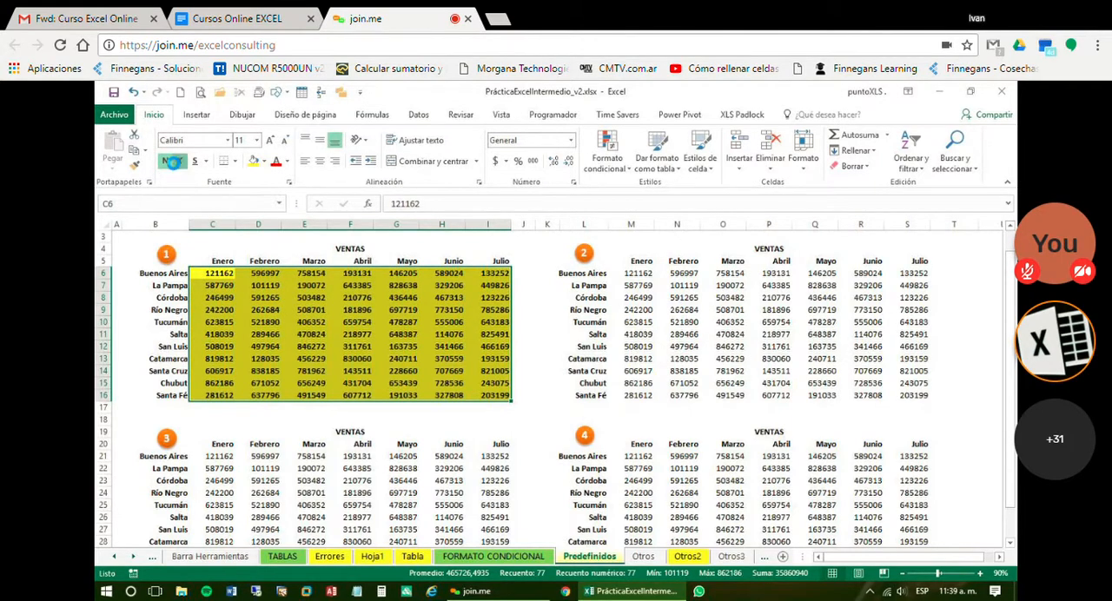
click(179, 161)
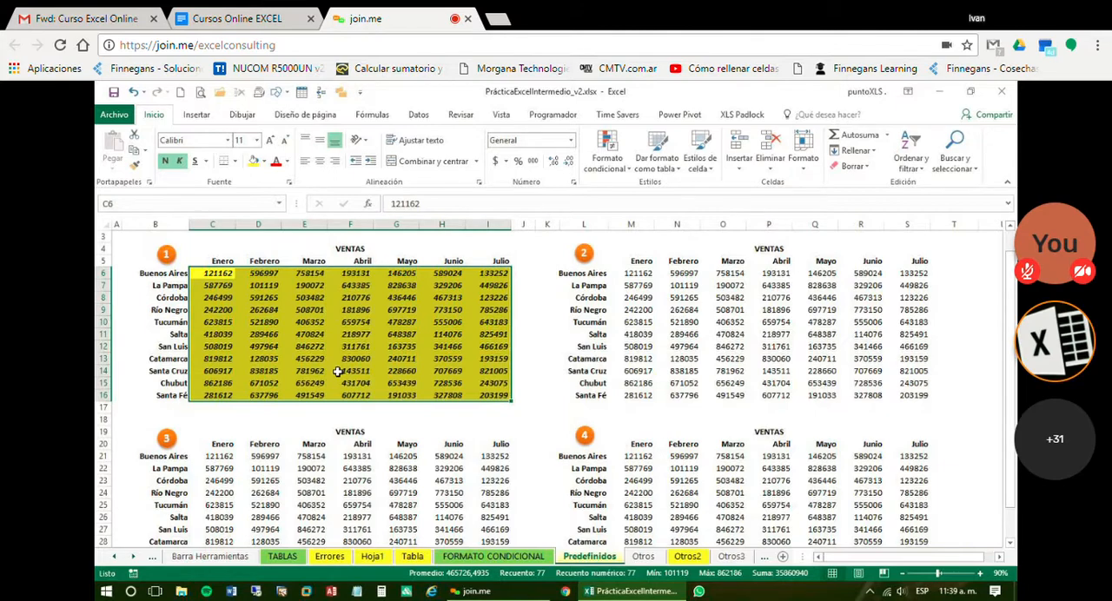
Undo the italic, bold and yellow fill on the values of VENTAS table 1
key(ctrl+z)
key(ctrl+z)
key(ctrl+z)
click(348, 323)
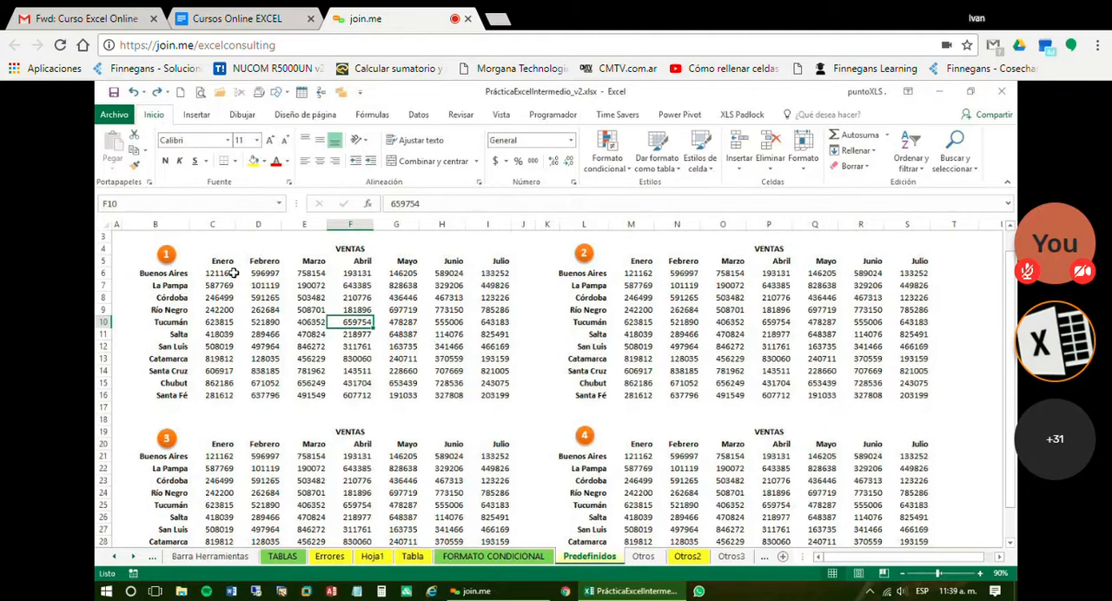
Format the values C6:I16 of VENTAS table 1 with thousands separators and no decimals
drag(233, 273, 510, 398)
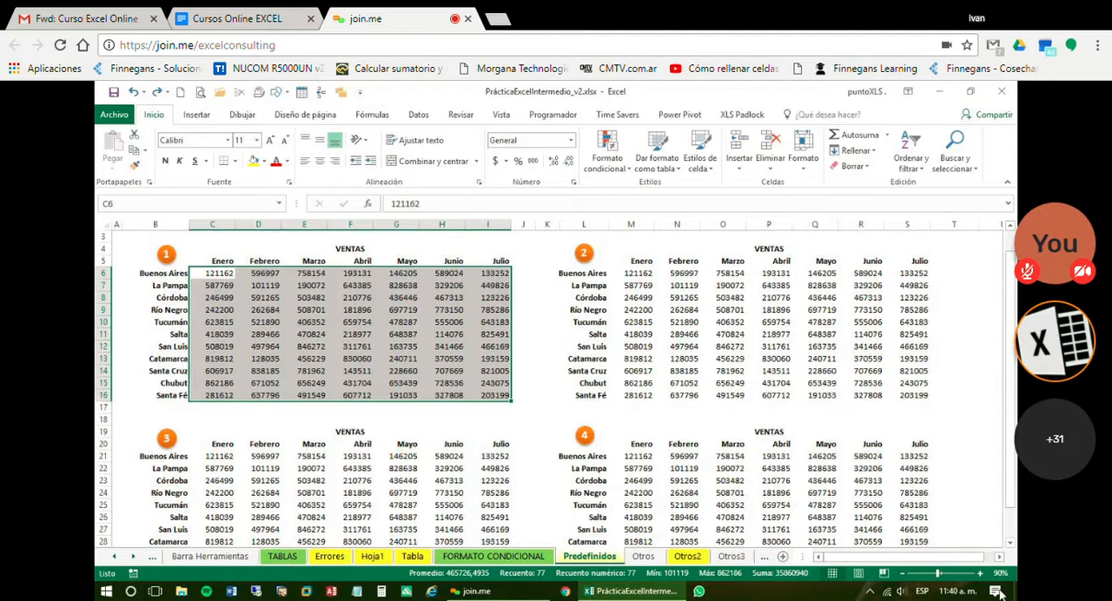
click(980, 573)
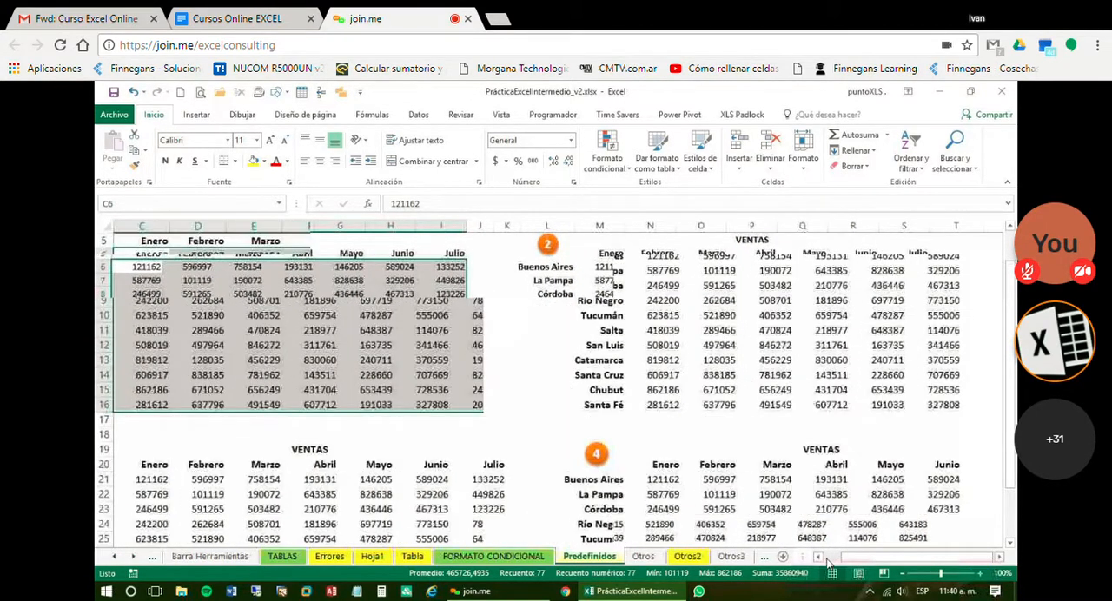
click(827, 559)
scroll(566, 471, up, 1)
click(979, 573)
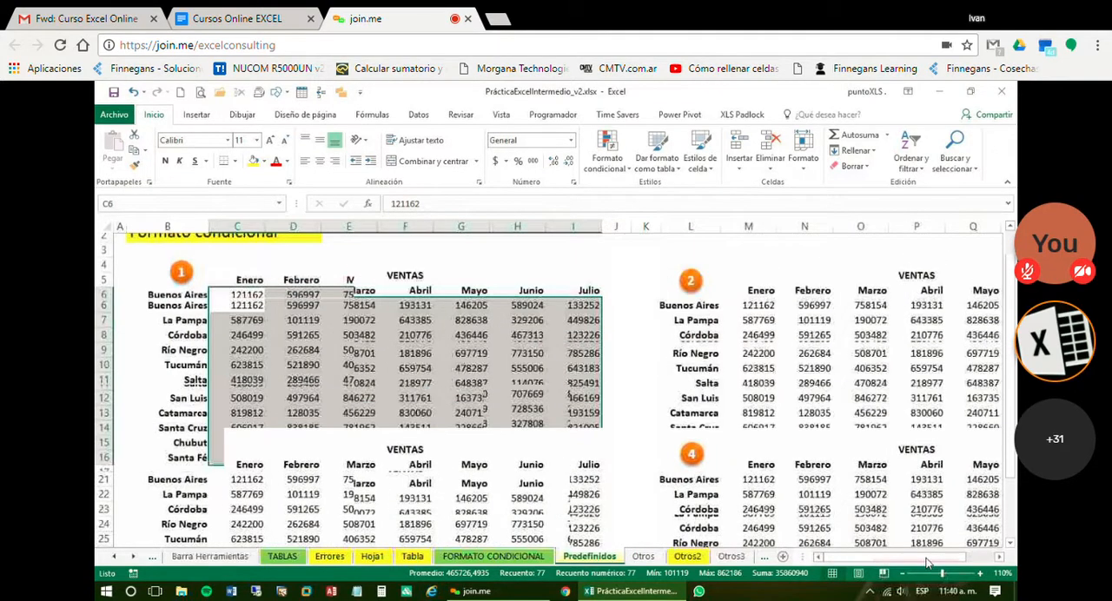
click(820, 558)
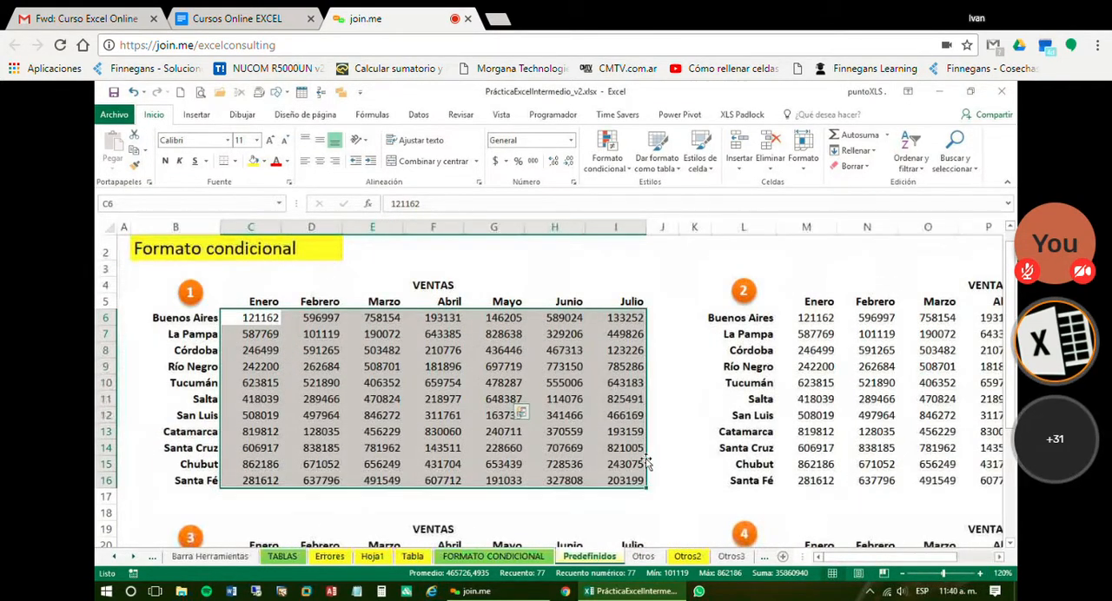
click(747, 125)
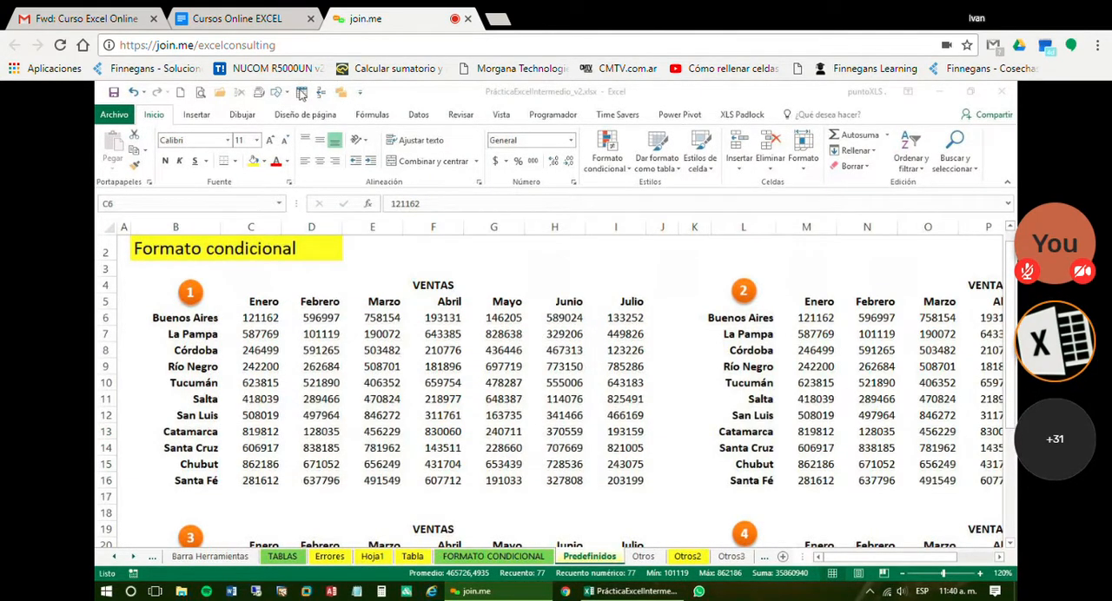
click(492, 377)
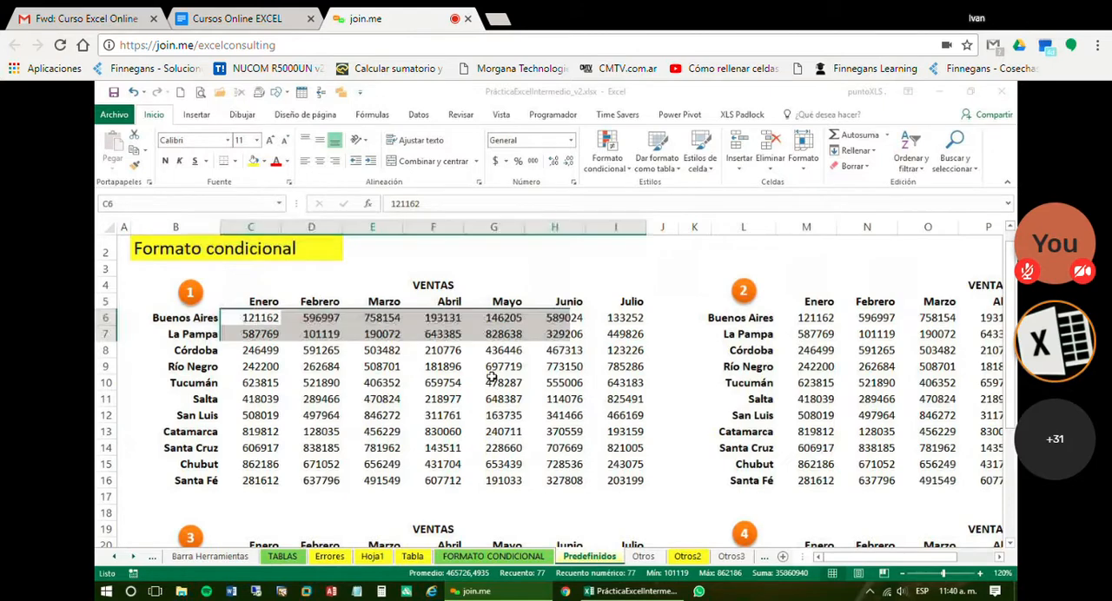
click(533, 162)
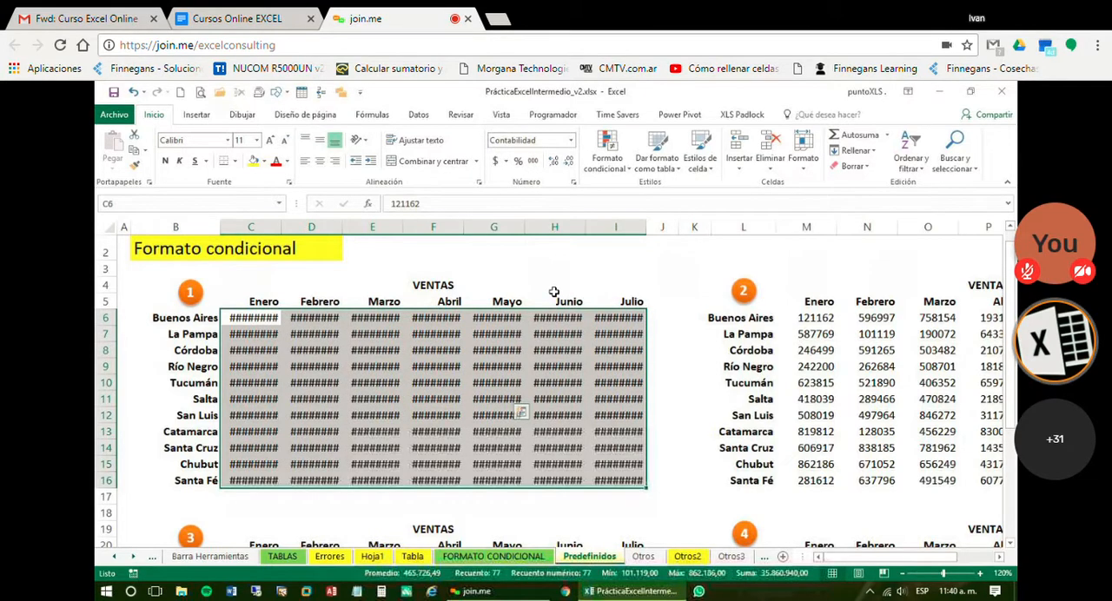
click(569, 162)
click(570, 162)
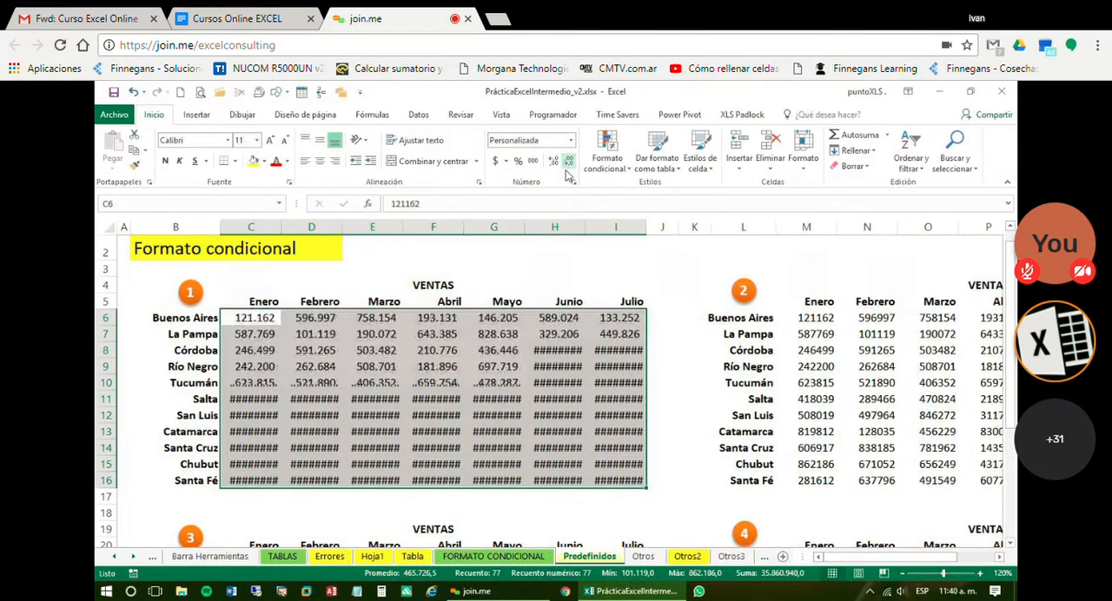
click(315, 367)
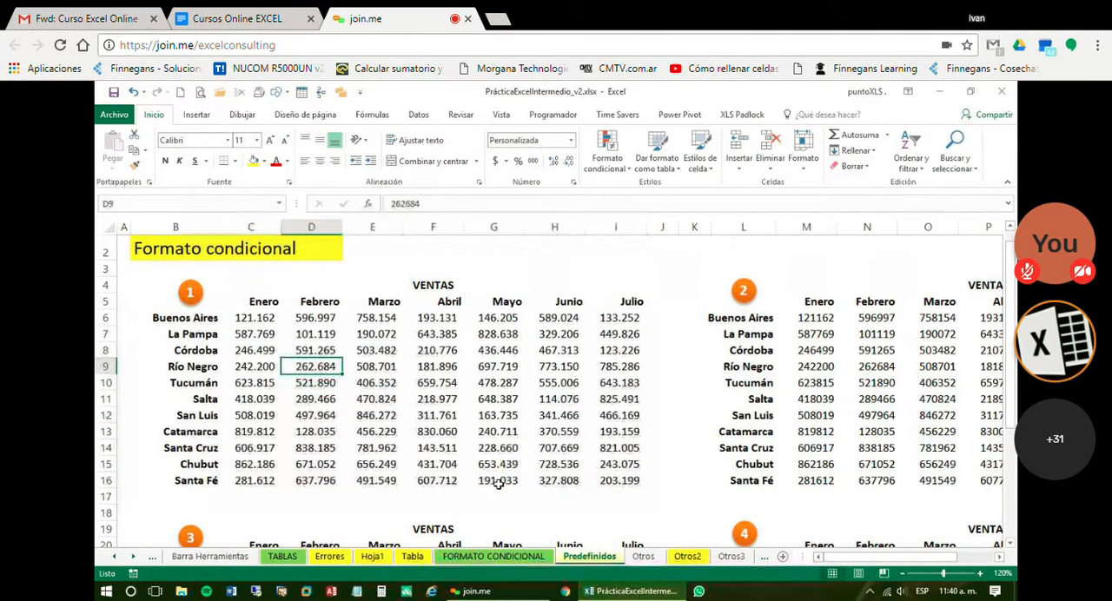
Apply conditional formatting with green gradient data bars to the values C6:I16 of VENTAS table 1
click(183, 161)
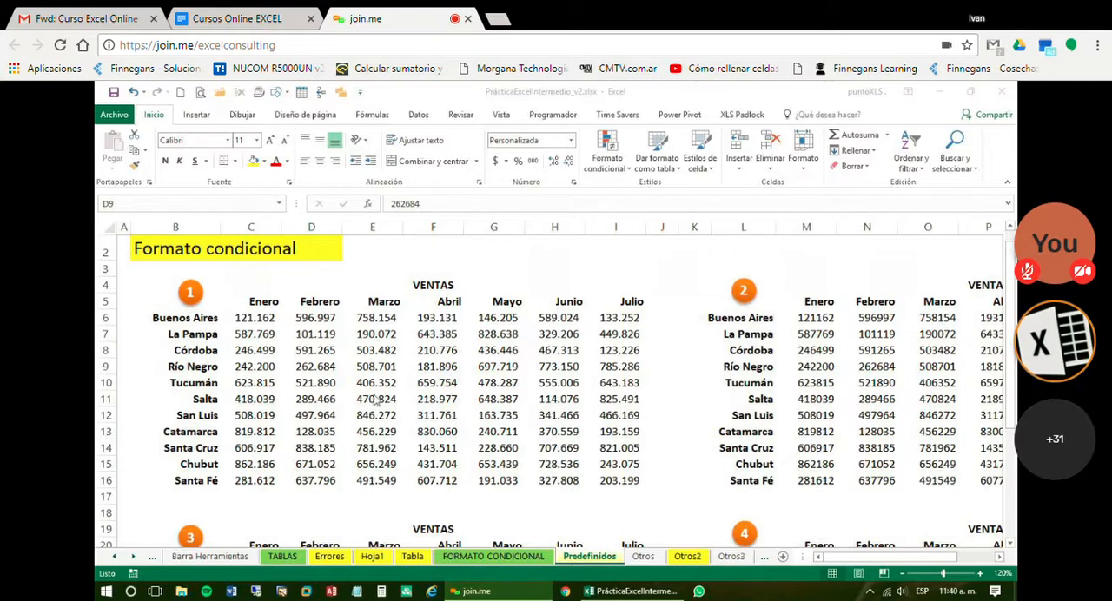
click(311, 406)
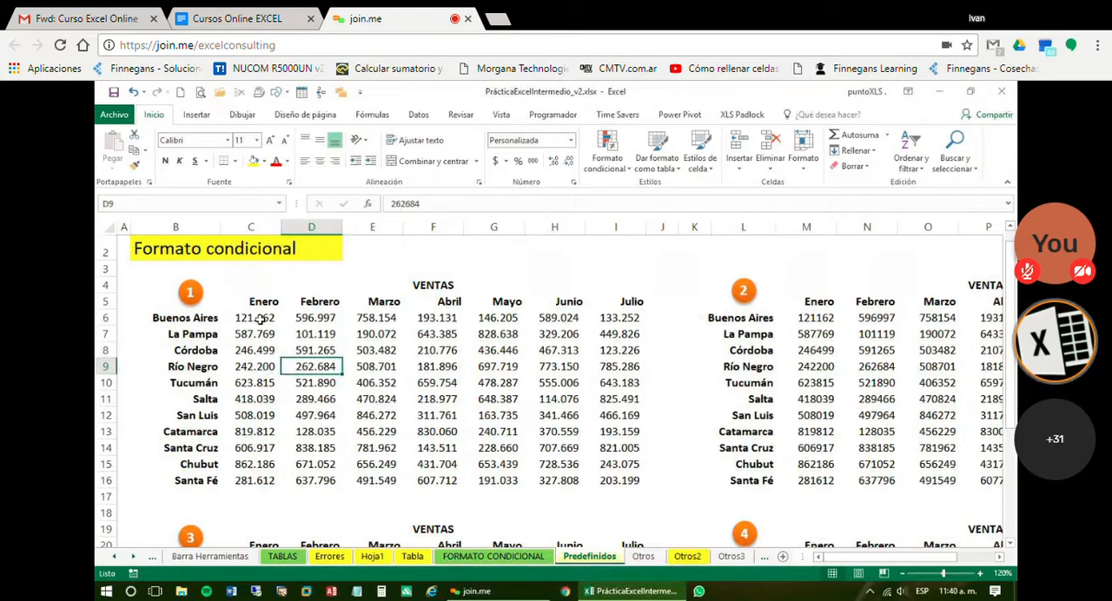
drag(259, 320, 635, 482)
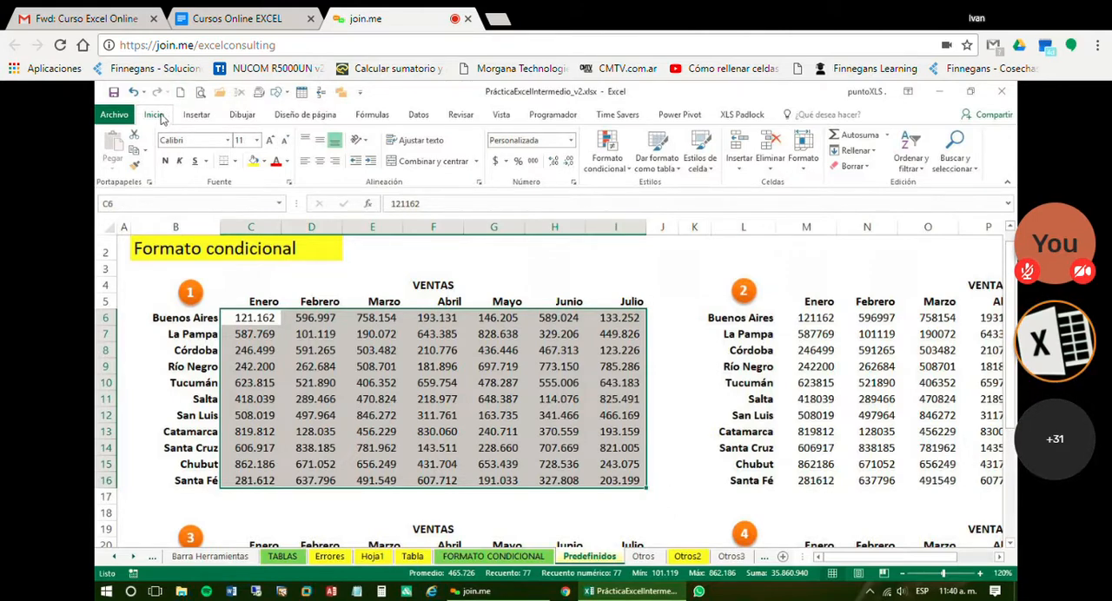
click(626, 168)
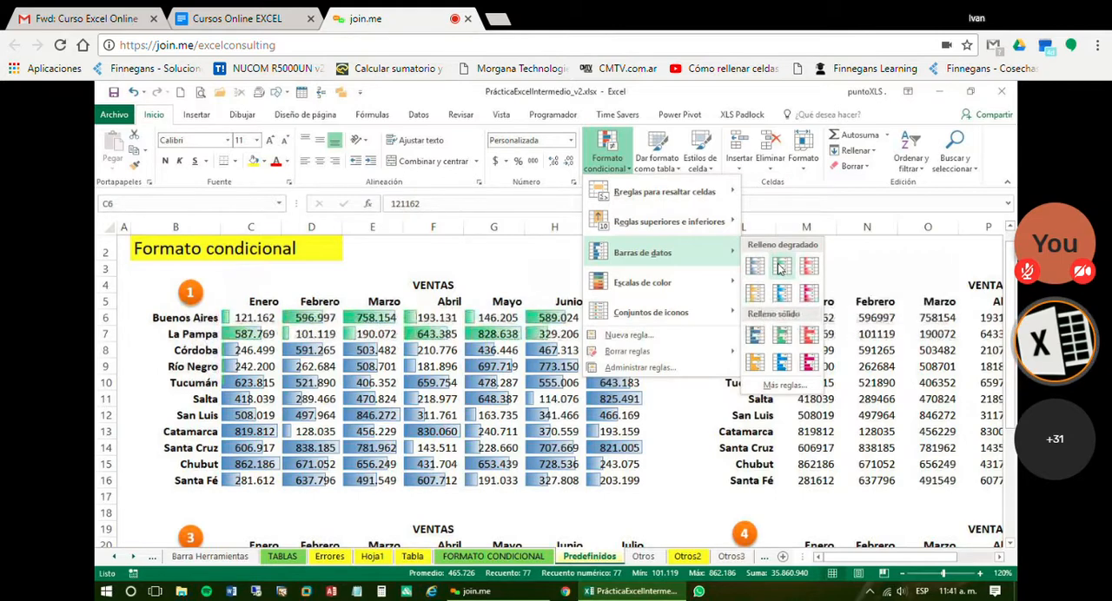
click(779, 269)
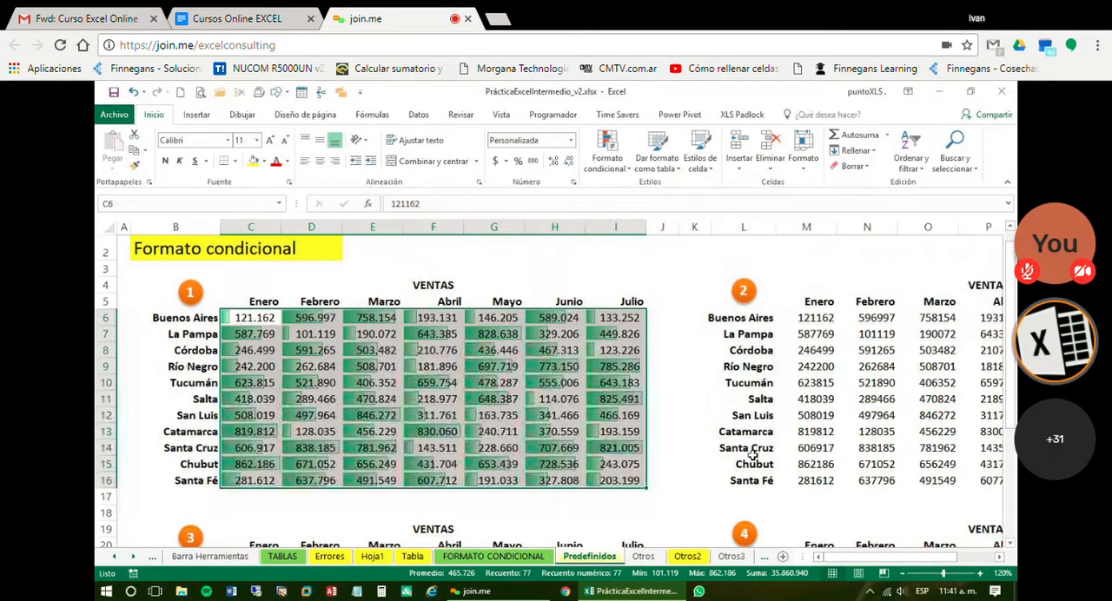
Compare the data bar lengths of individual cells in VENTAS table 1, including G7, C6, D7 and I11
click(566, 399)
click(497, 333)
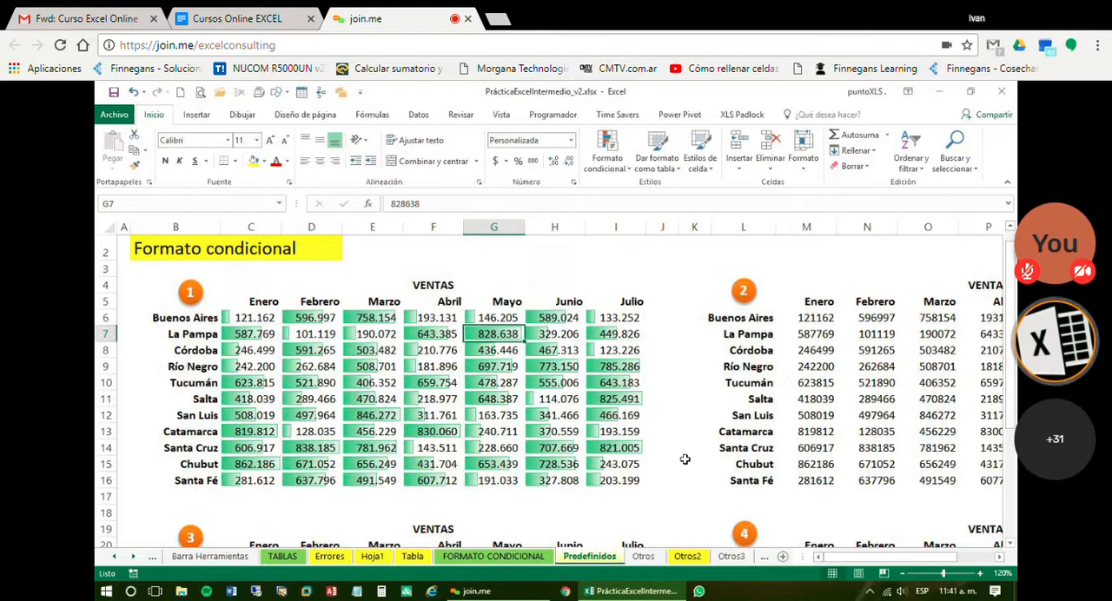
click(256, 320)
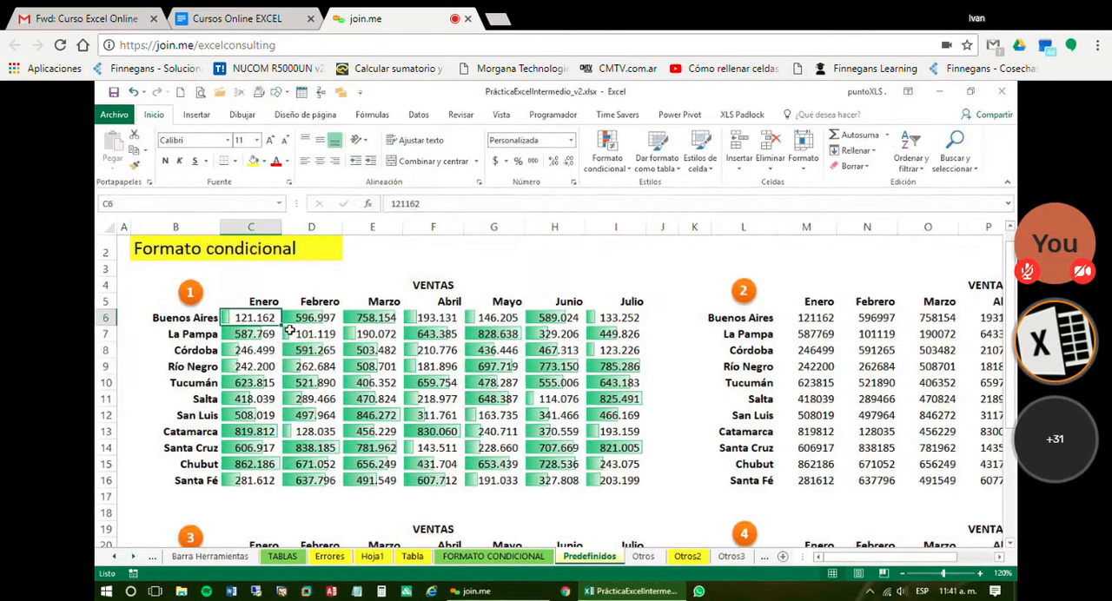
click(292, 332)
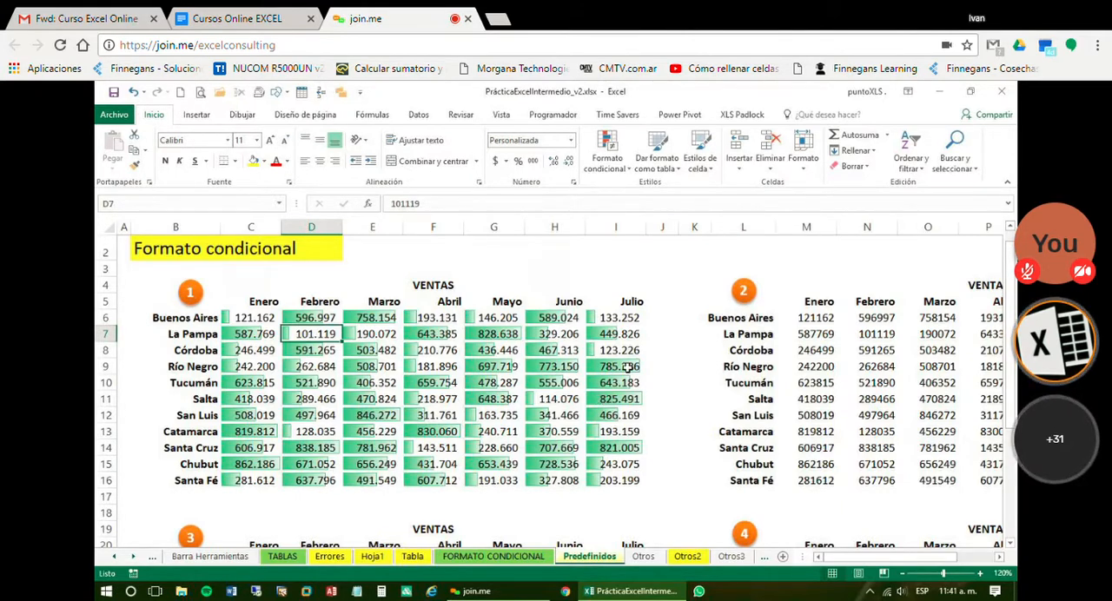
click(619, 398)
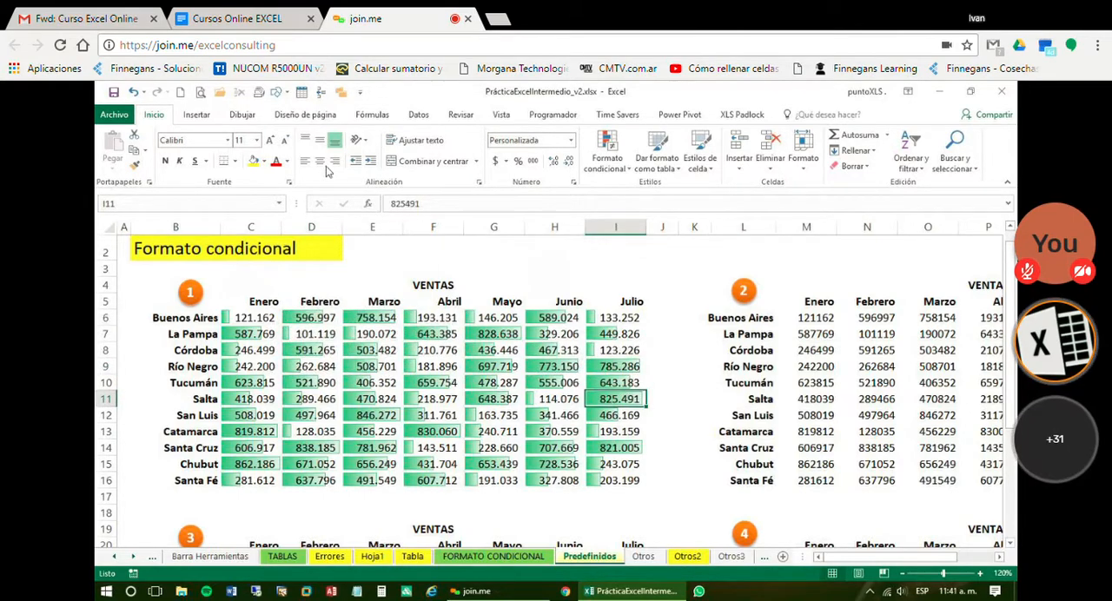
Replace the gradient data bars on C6:I16 of VENTAS table 1 with solid-fill green data bars
click(130, 94)
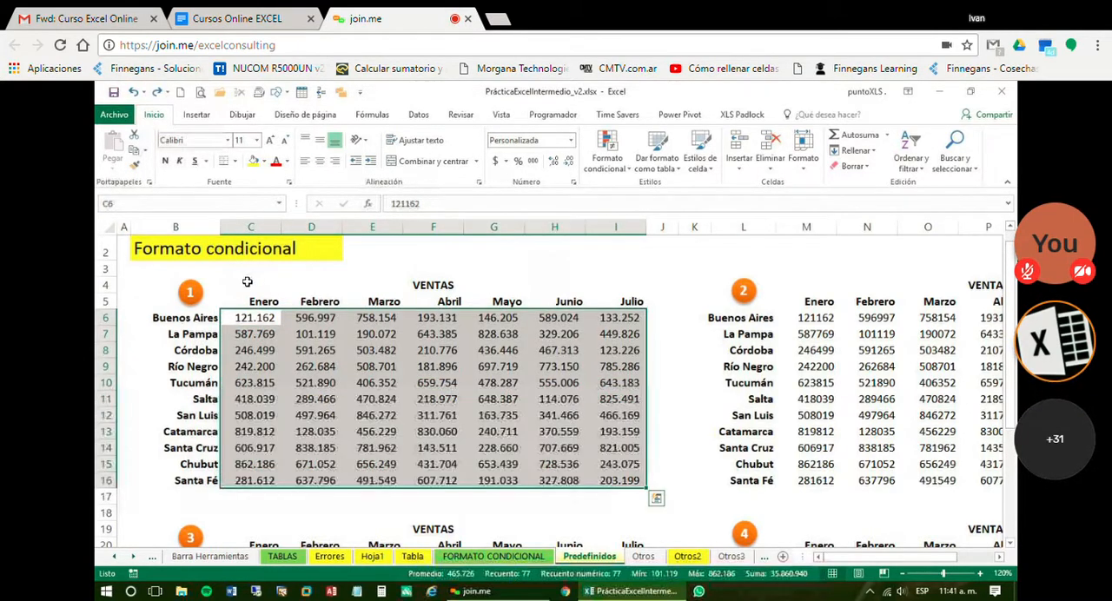
drag(236, 318, 644, 485)
click(607, 165)
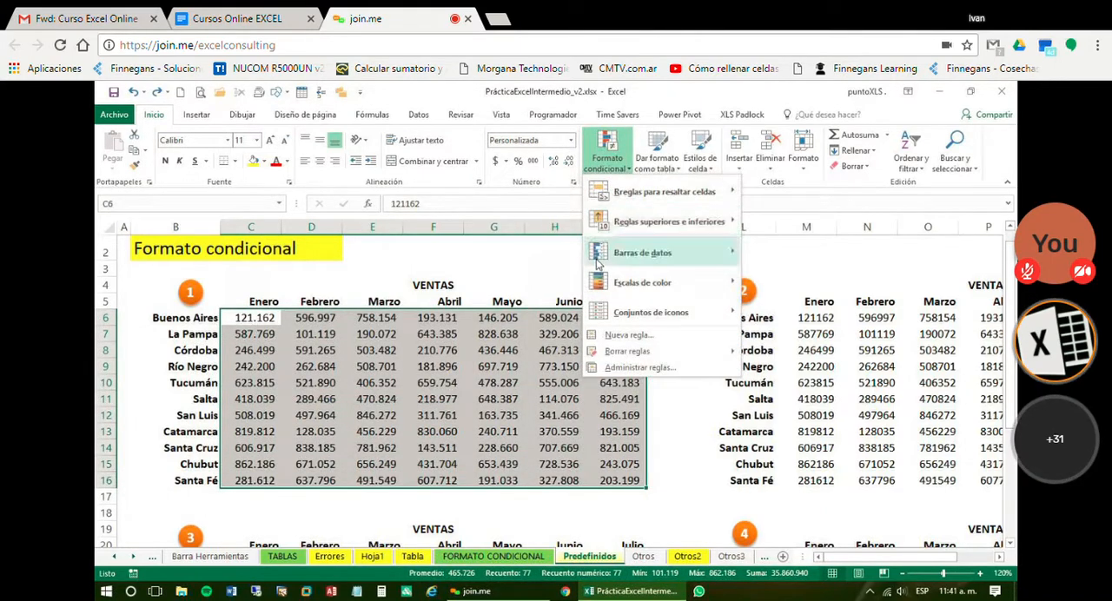
mouse_move(643, 252)
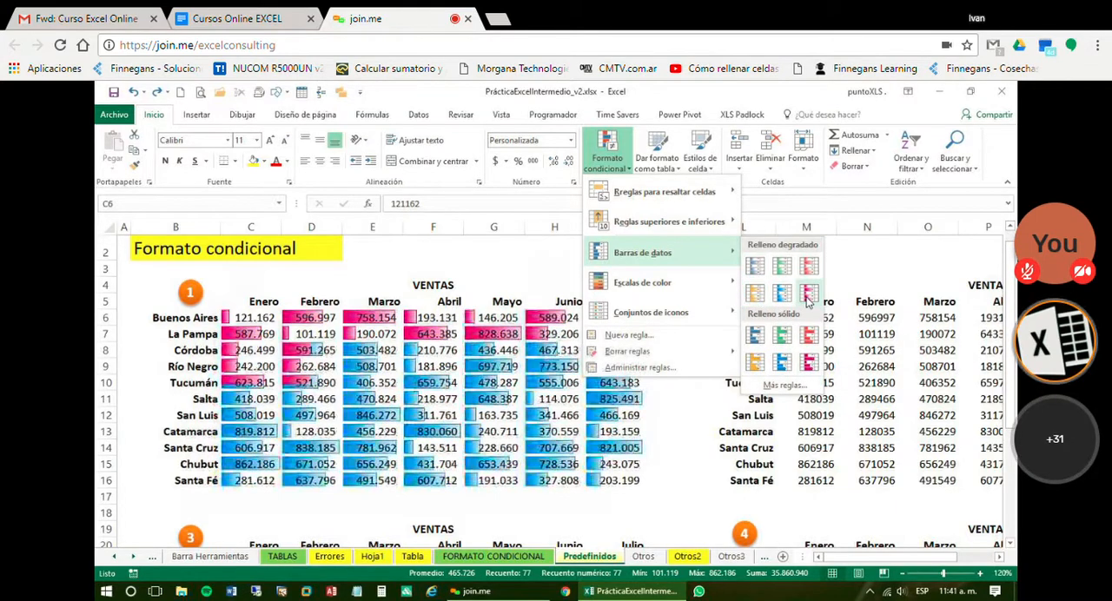
click(781, 337)
click(663, 382)
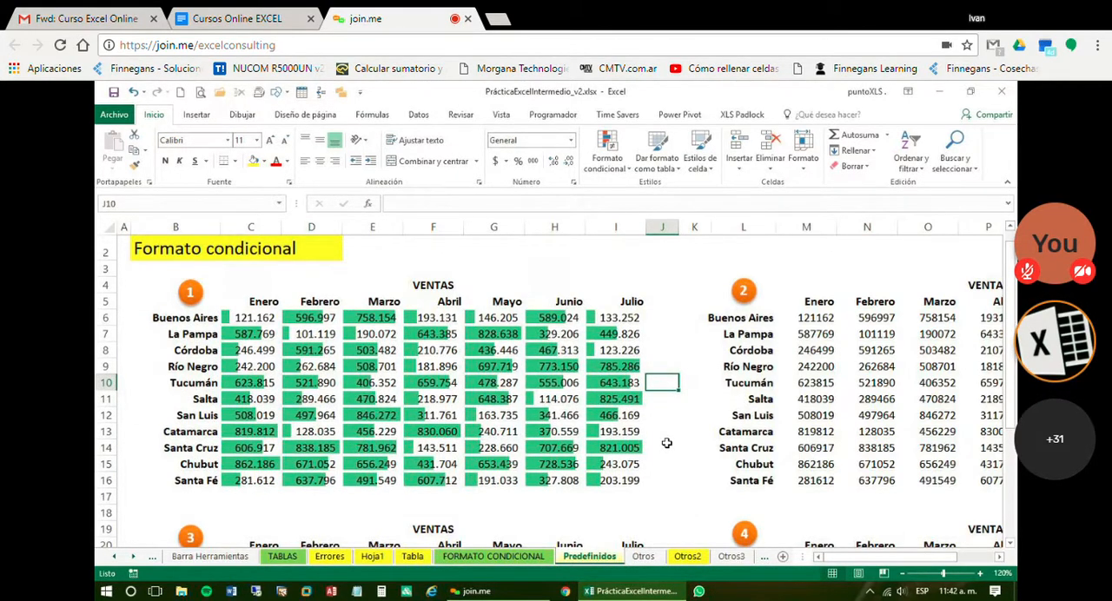
Compare the solid data bar lengths of high and low sales in VENTAS table 1, including I11, D14, E6, F8 and C6
click(627, 402)
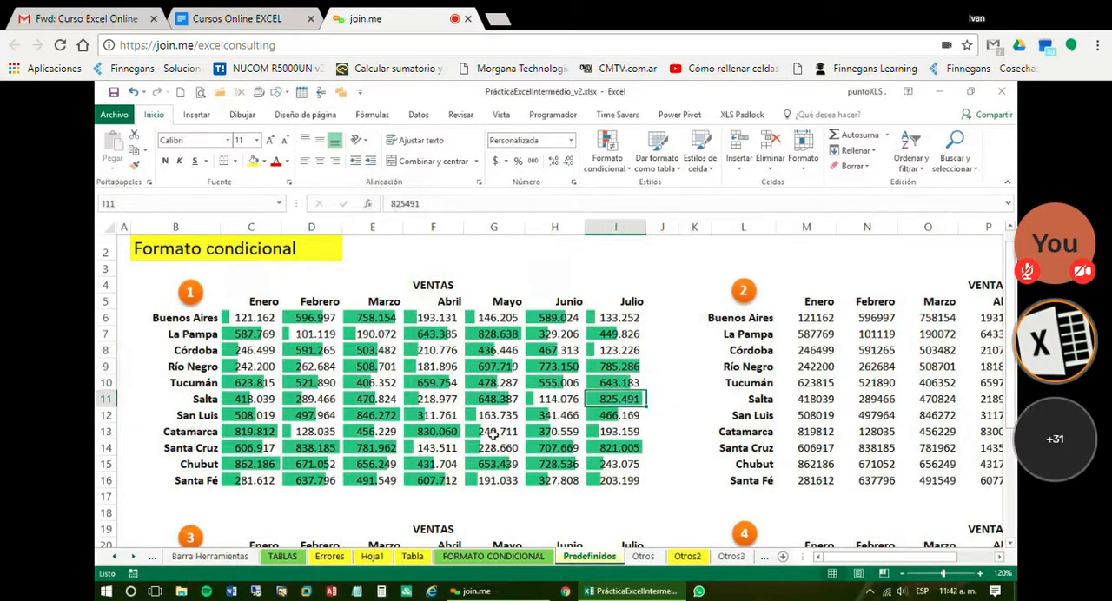
click(318, 452)
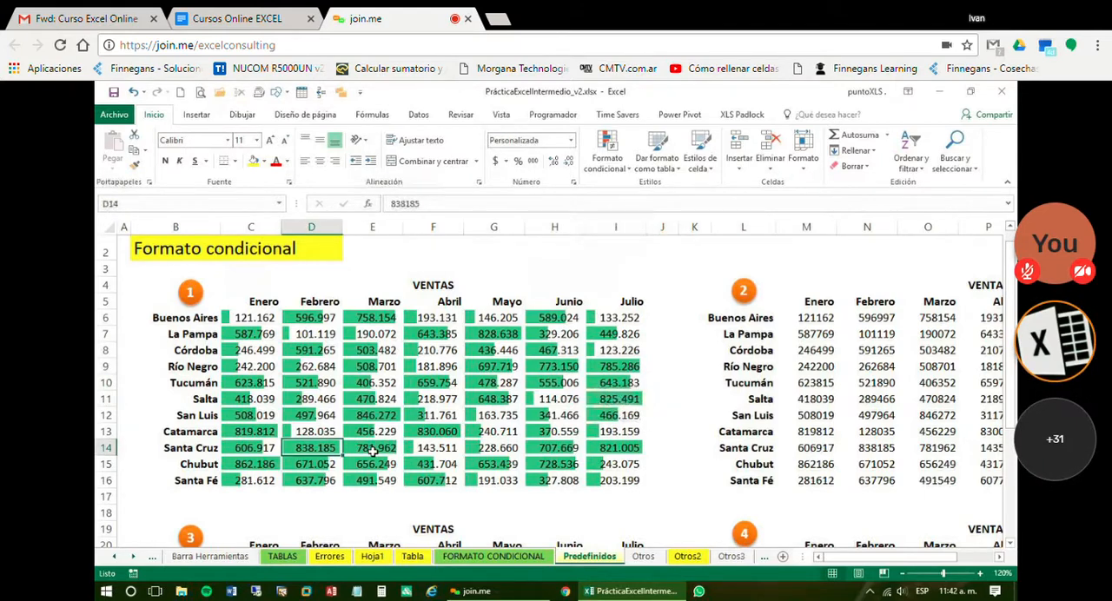
click(639, 449)
click(361, 319)
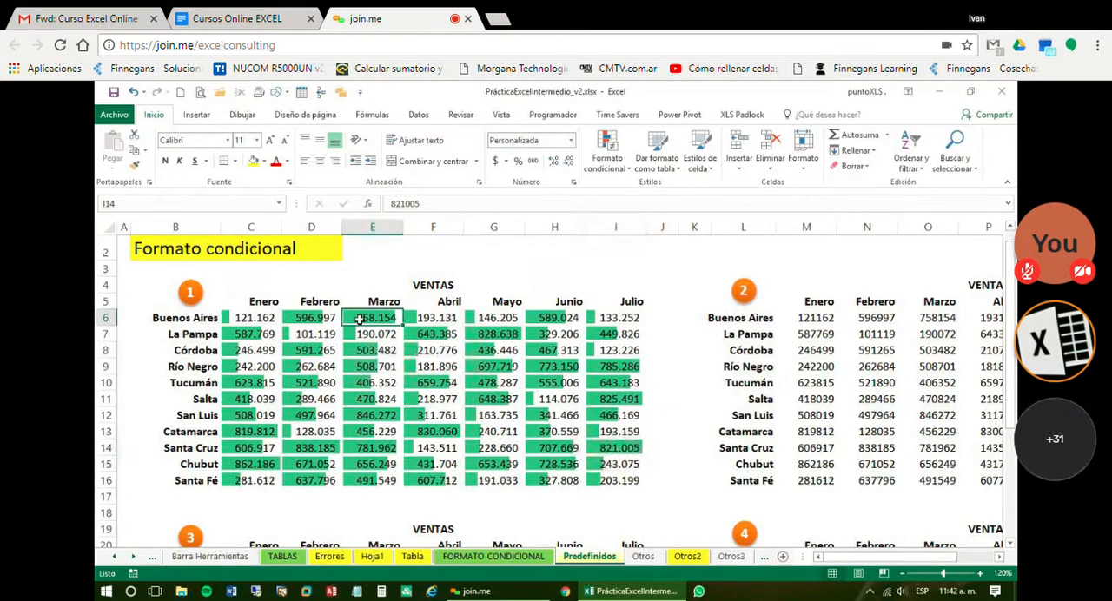
click(370, 417)
click(476, 415)
click(412, 352)
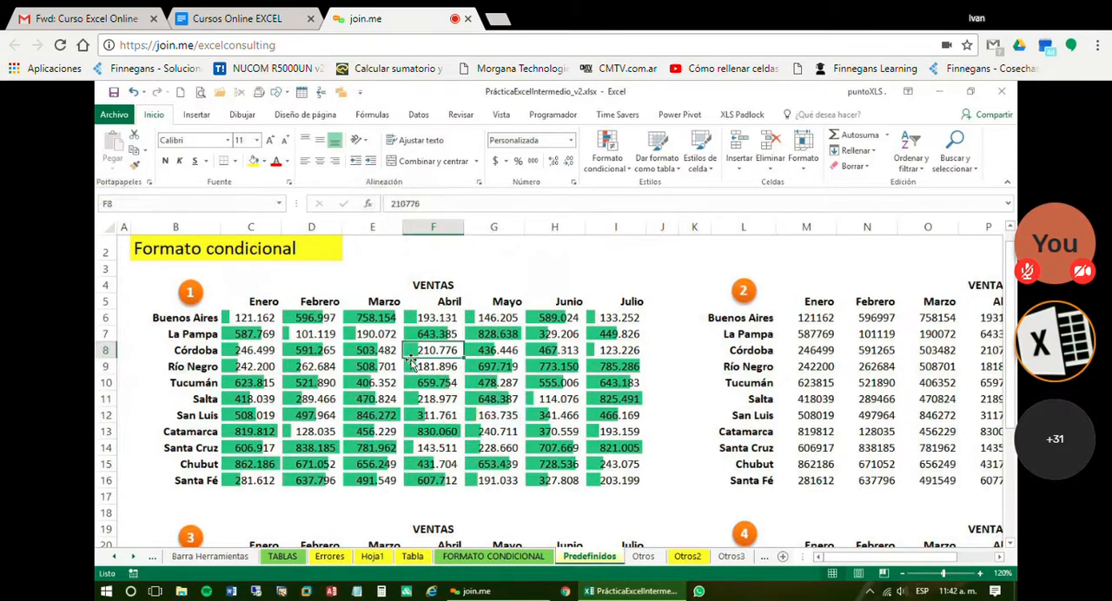
click(301, 335)
click(252, 322)
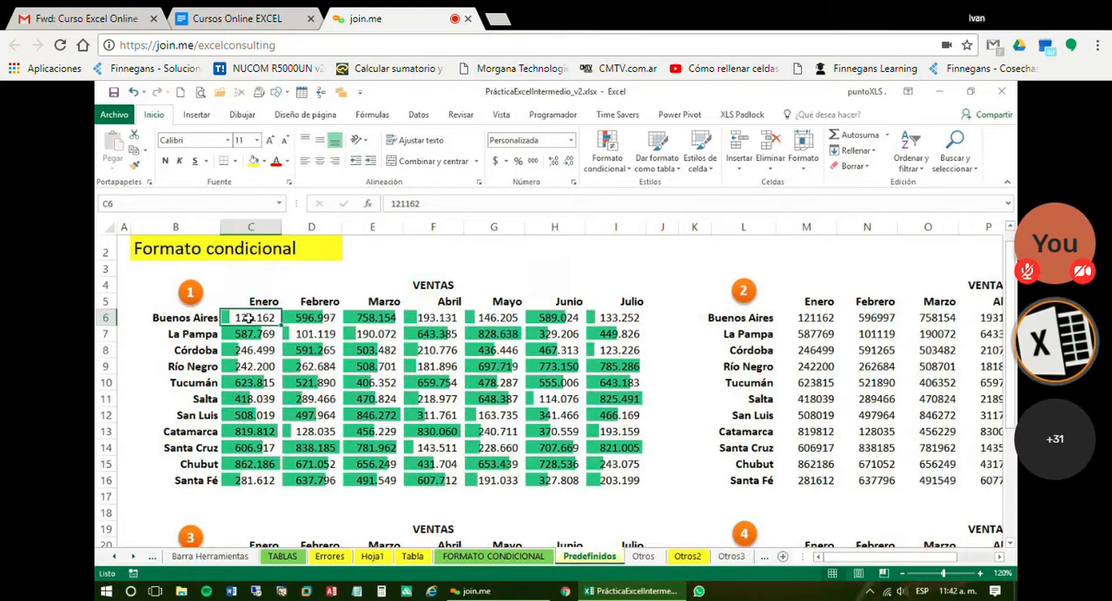
drag(249, 320, 512, 365)
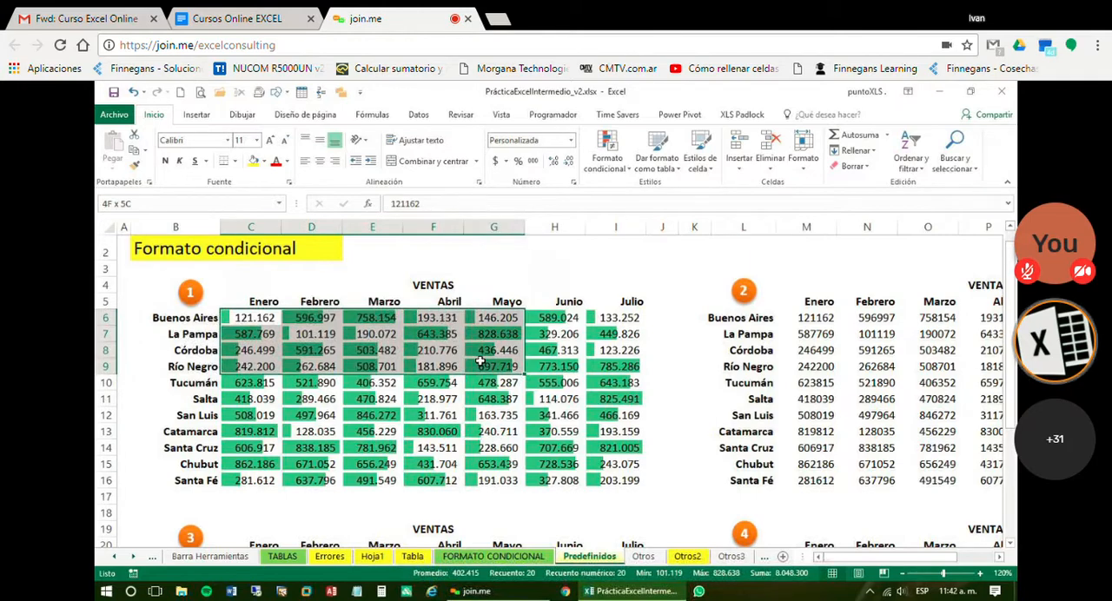
click(555, 433)
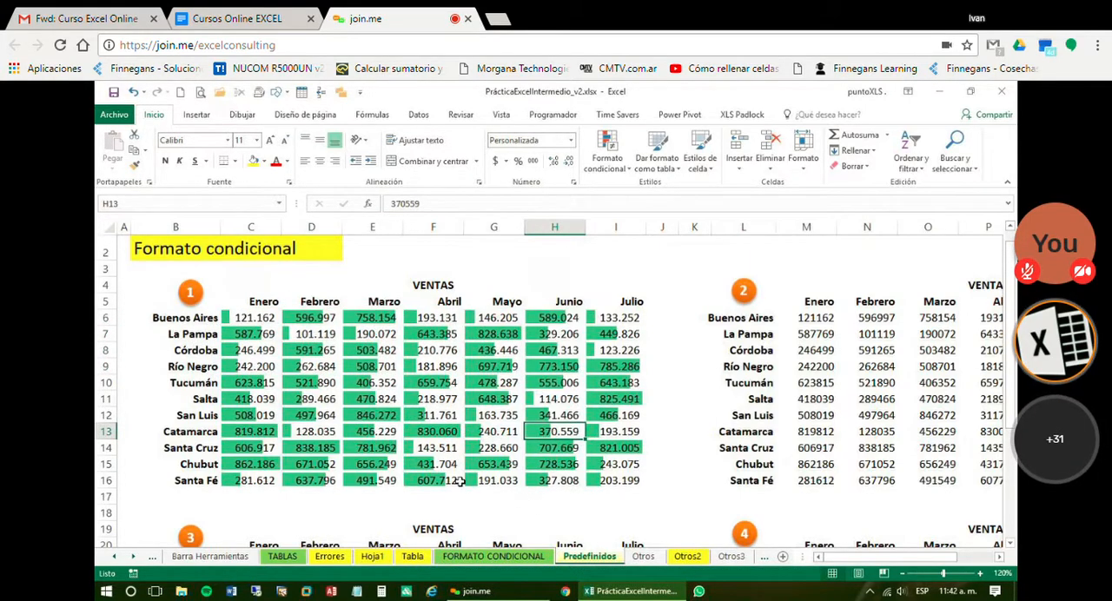
Set the Santa Cruz sales for Abril, cell F14 of VENTAS table 1, to 800000
click(426, 448)
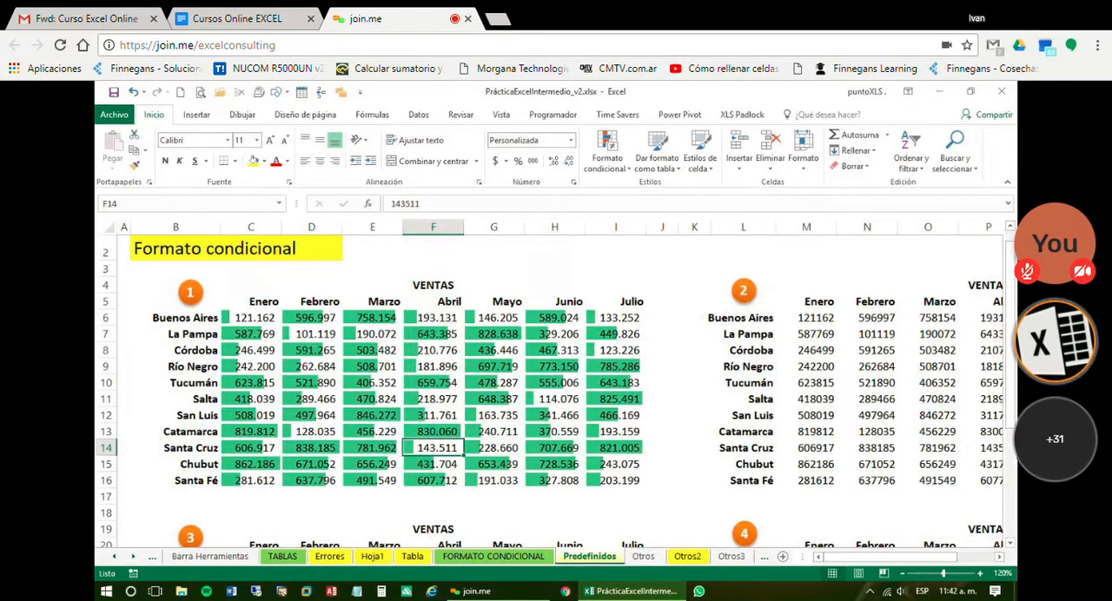
text(800)
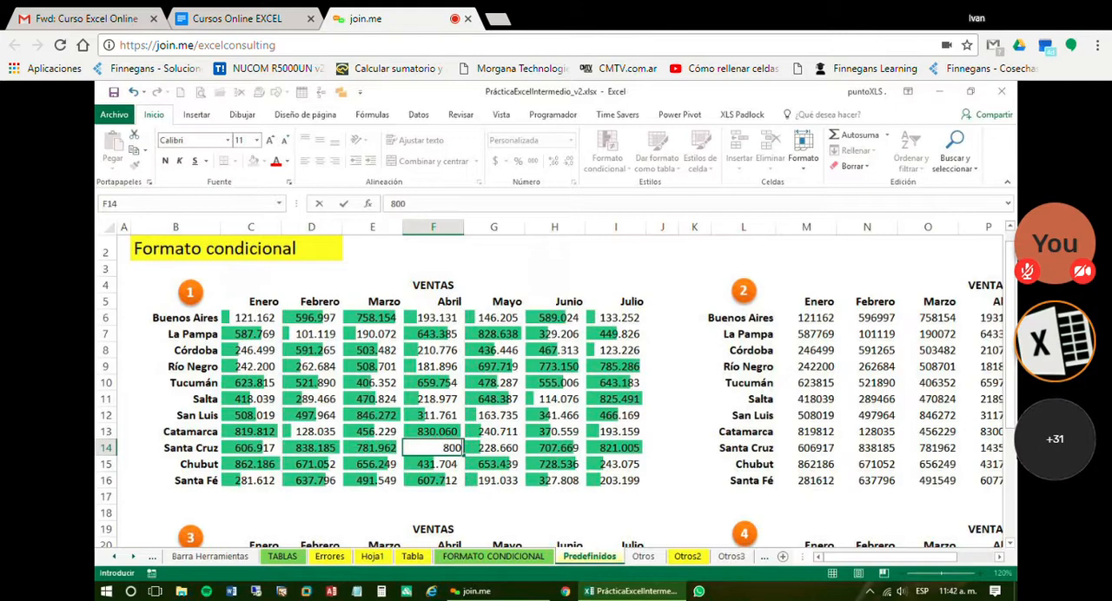
text(000)
key(ctrl+Return)
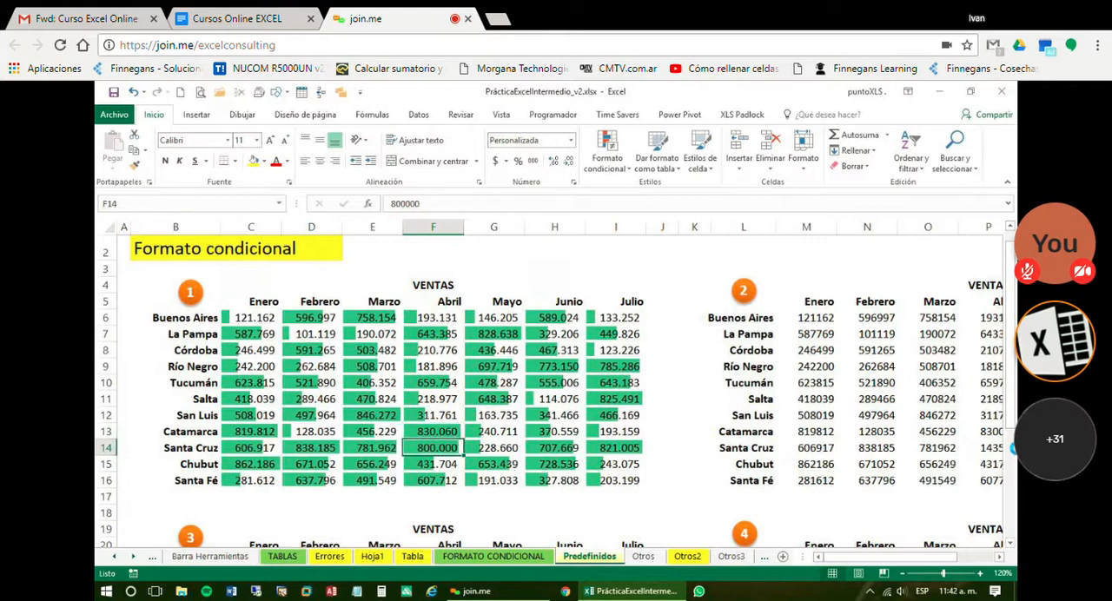
Try low values in cell F14 of VENTAS table 1, entering 1 and then 100000
text(1)
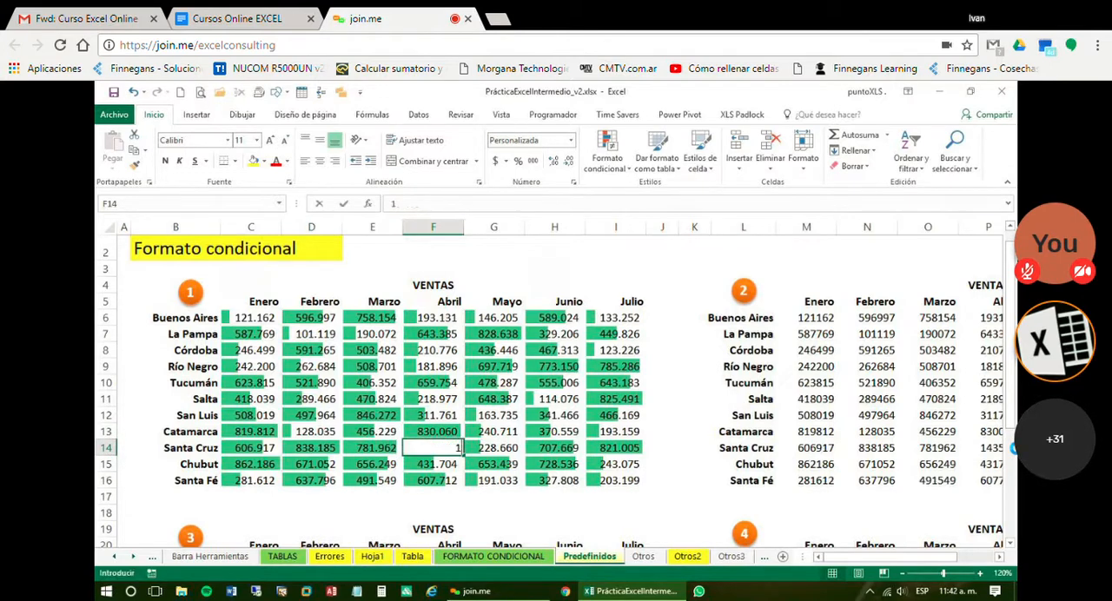
key(ctrl+Return)
text(100000)
key(ctrl+Return)
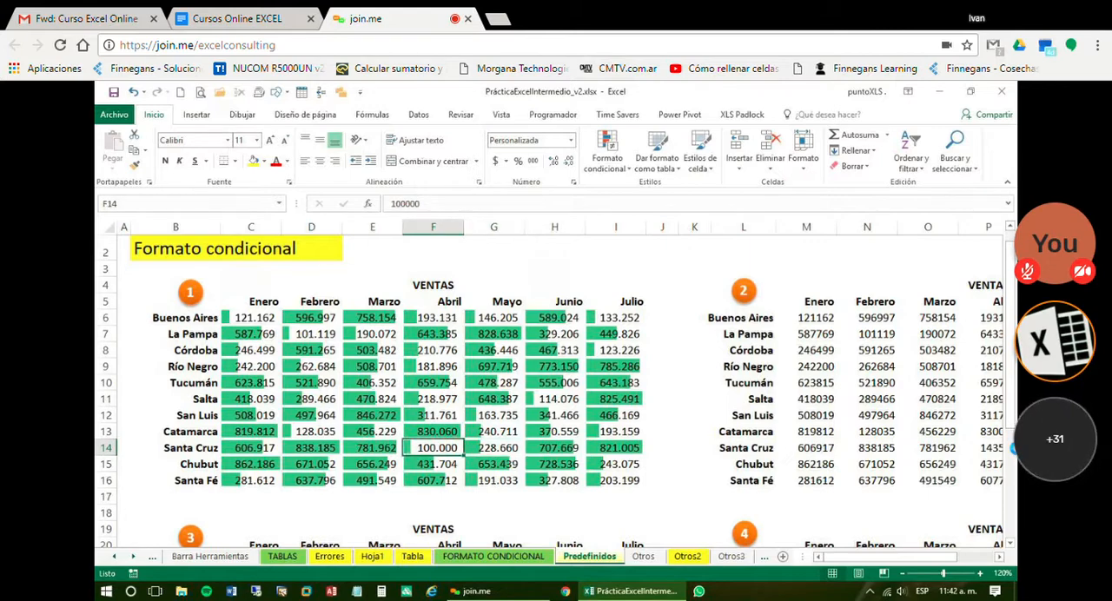
Set cell F14 of VENTAS table 1 to 5000000 and widen column F to fit the number
text(50)
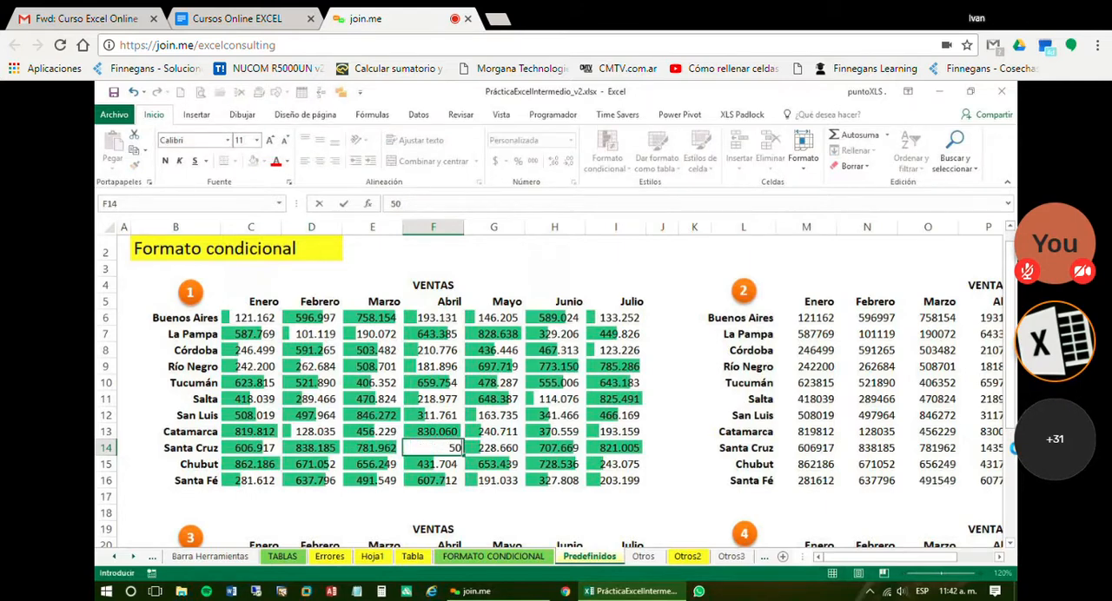
text(000)
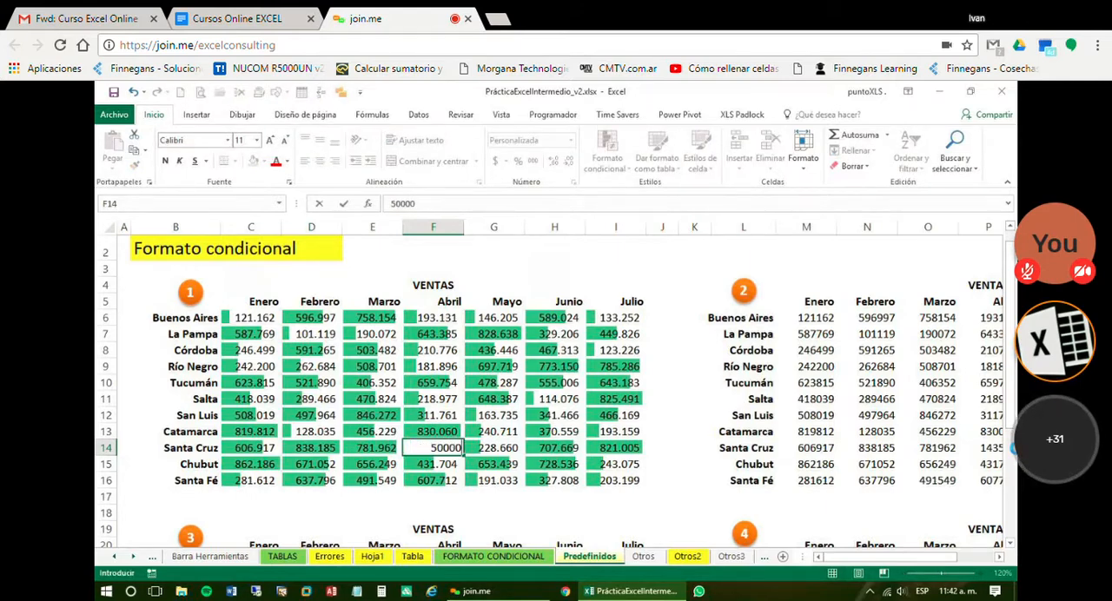
text(00)
key(ctrl+Return)
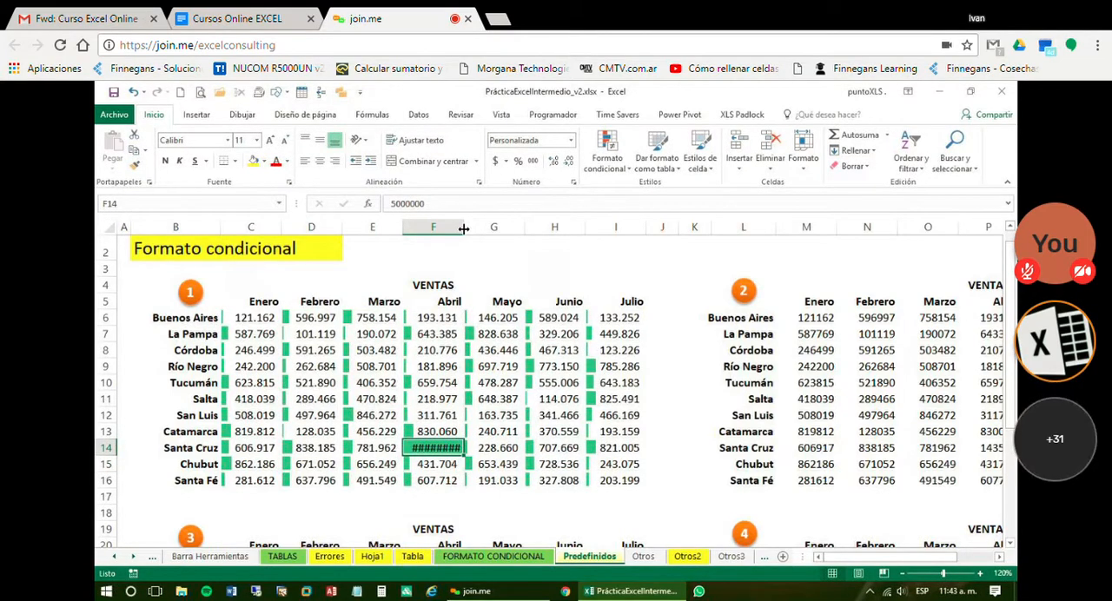
drag(463, 228, 488, 227)
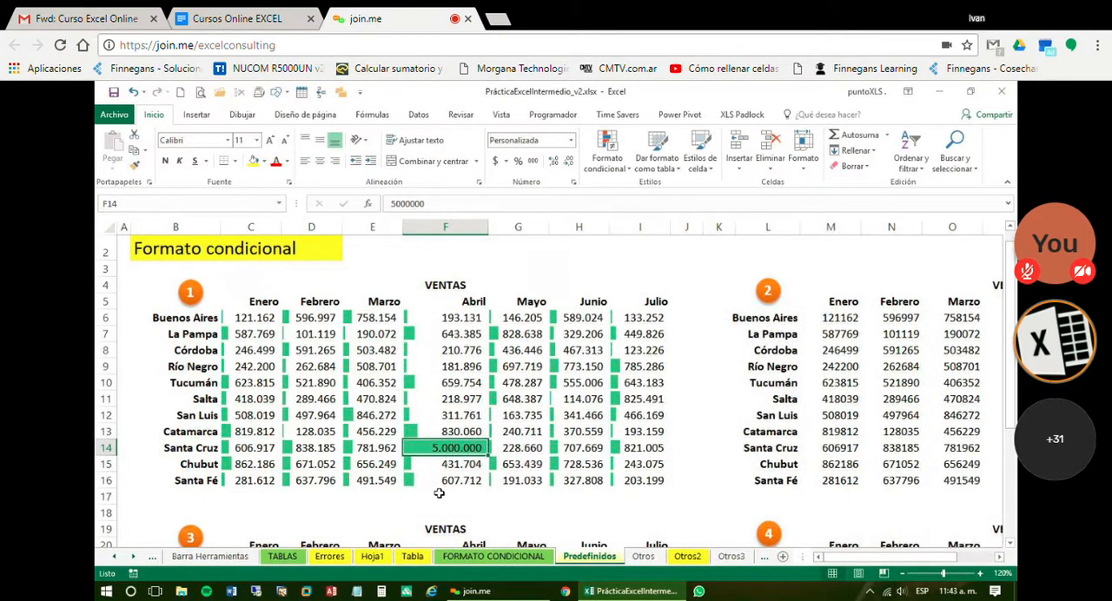
Compare the data bar of F14 with that of H9 in VENTAS table 1
key(Down)
key(Down)
key(Down)
click(433, 448)
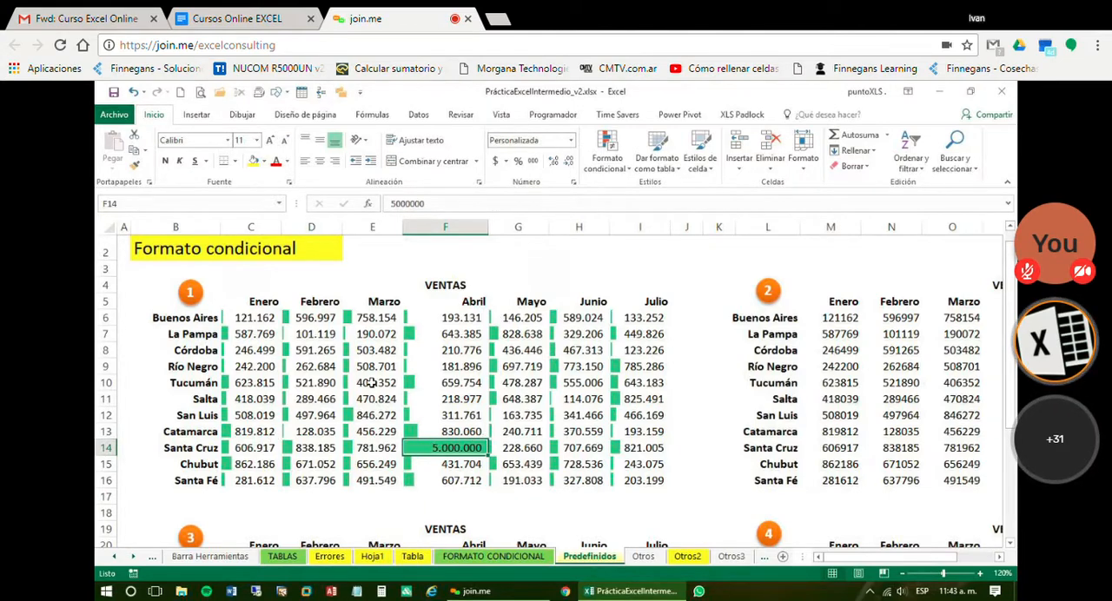
click(568, 366)
click(433, 448)
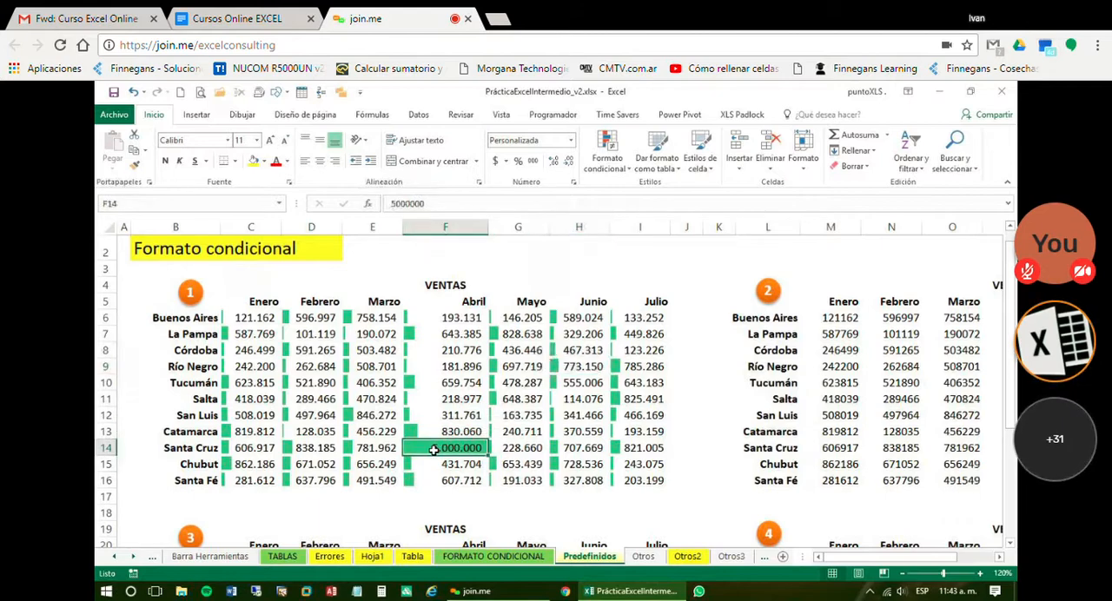
Set the Río Negro sales for Junio, cell H9, to 2500000 and widen column H to fit the number
click(567, 366)
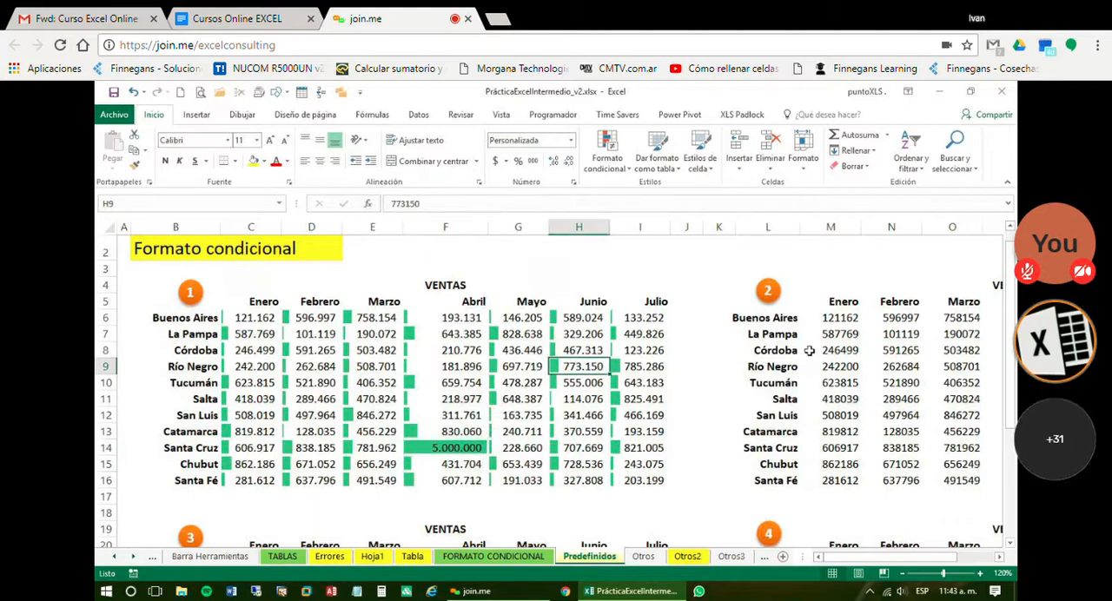
text(250)
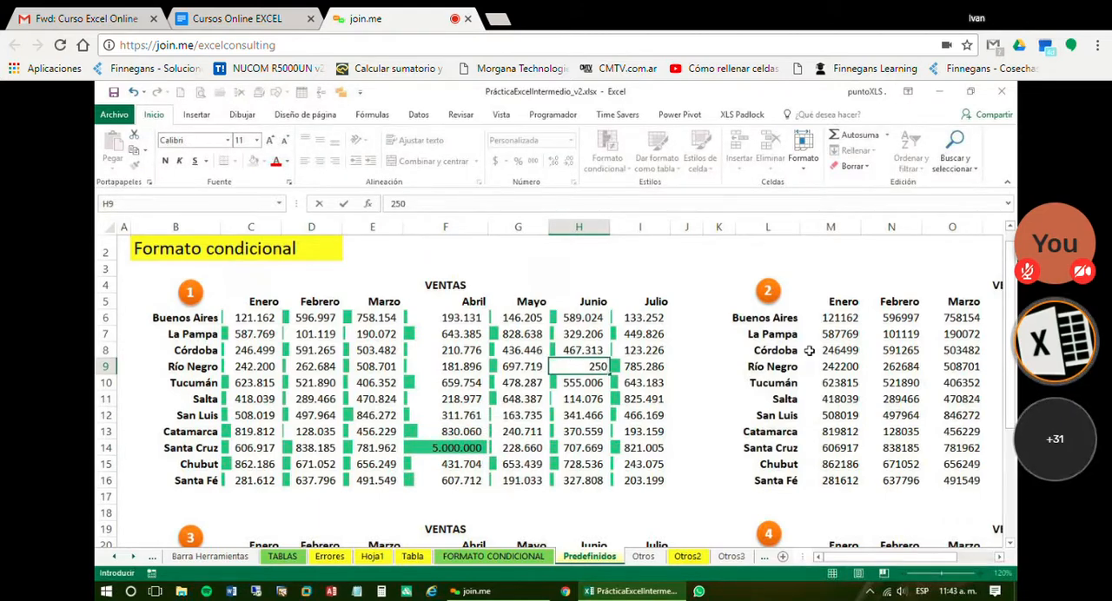
text(0000)
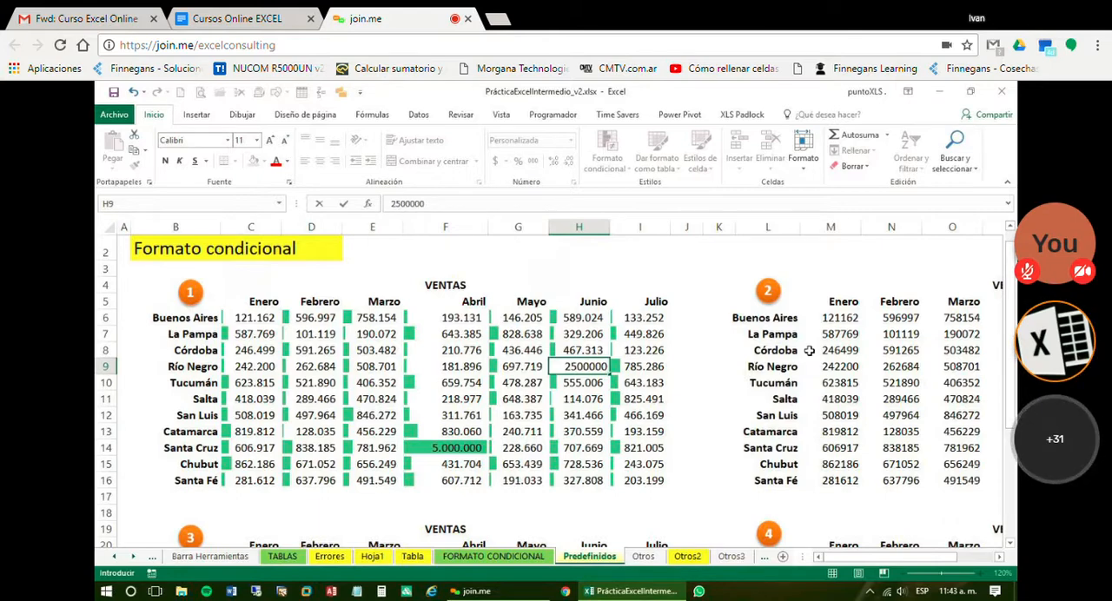
key(Return)
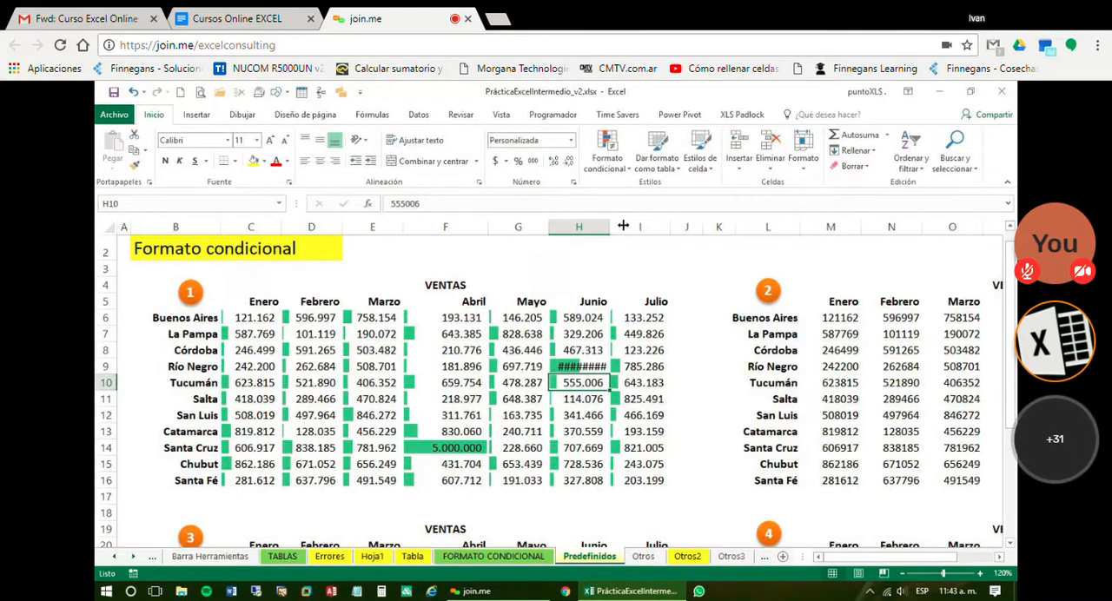
drag(623, 226, 643, 228)
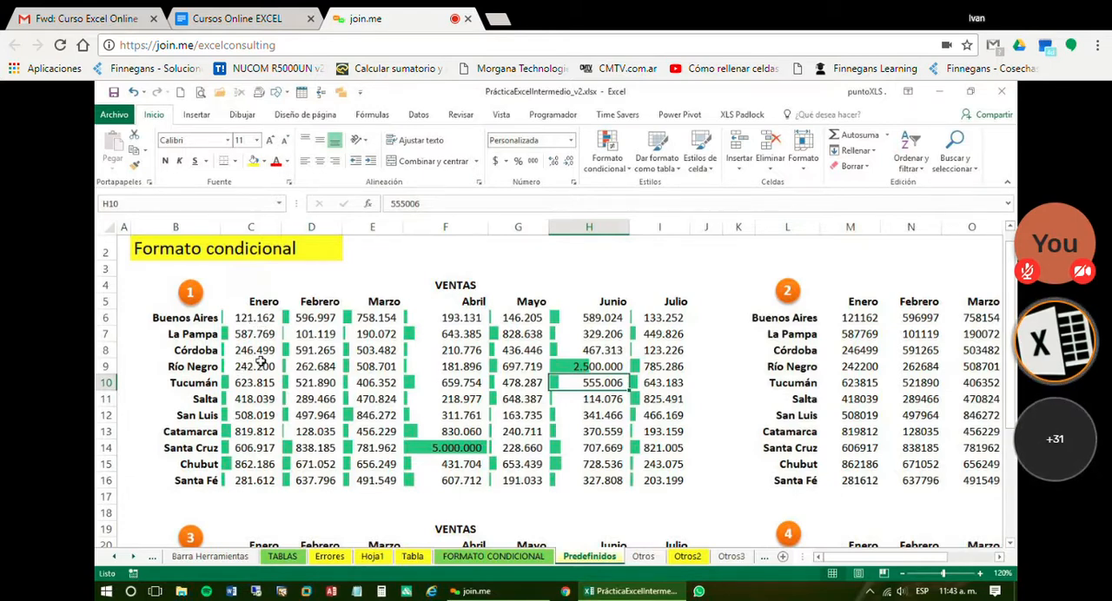
Compare the data bar of the 2.500.000 value in H9 with that of the 5.000.000 value in F14
click(565, 365)
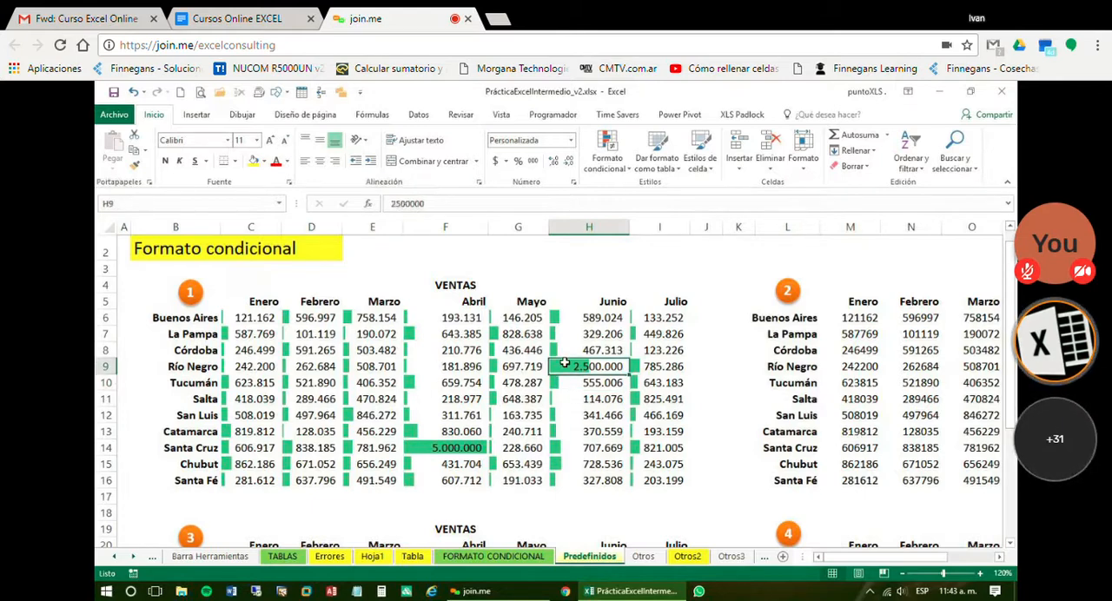
click(441, 451)
mouse_move(441, 451)
mouse_down()
mouse_move(441, 435)
mouse_move(442, 451)
mouse_up()
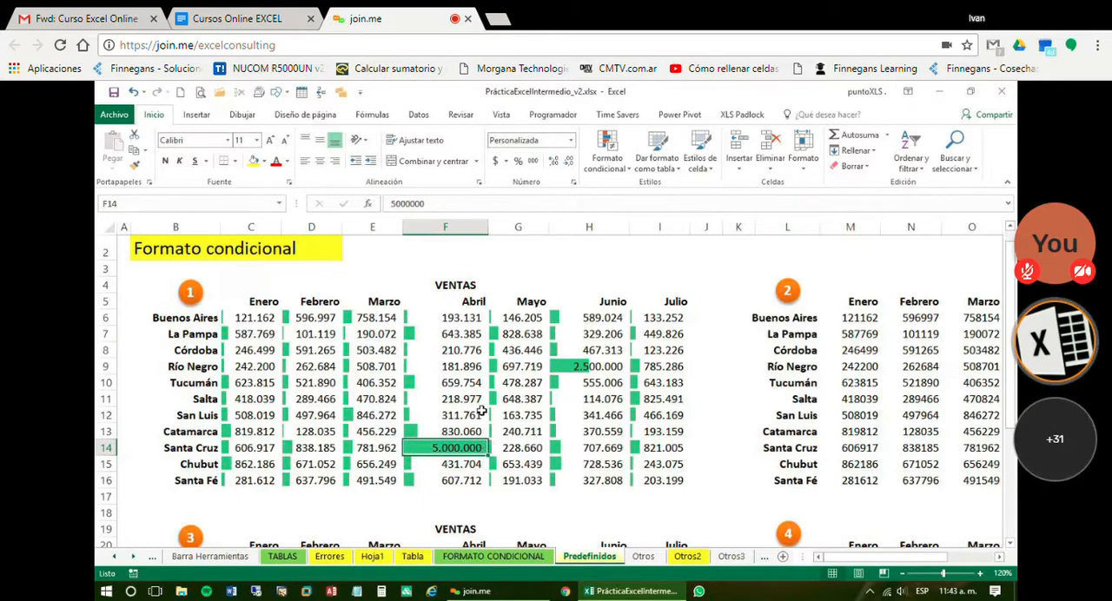
click(483, 414)
Set the Río Negro sales for Marzo, cell E9, to 3000000 and widen column E to fit the number
click(389, 365)
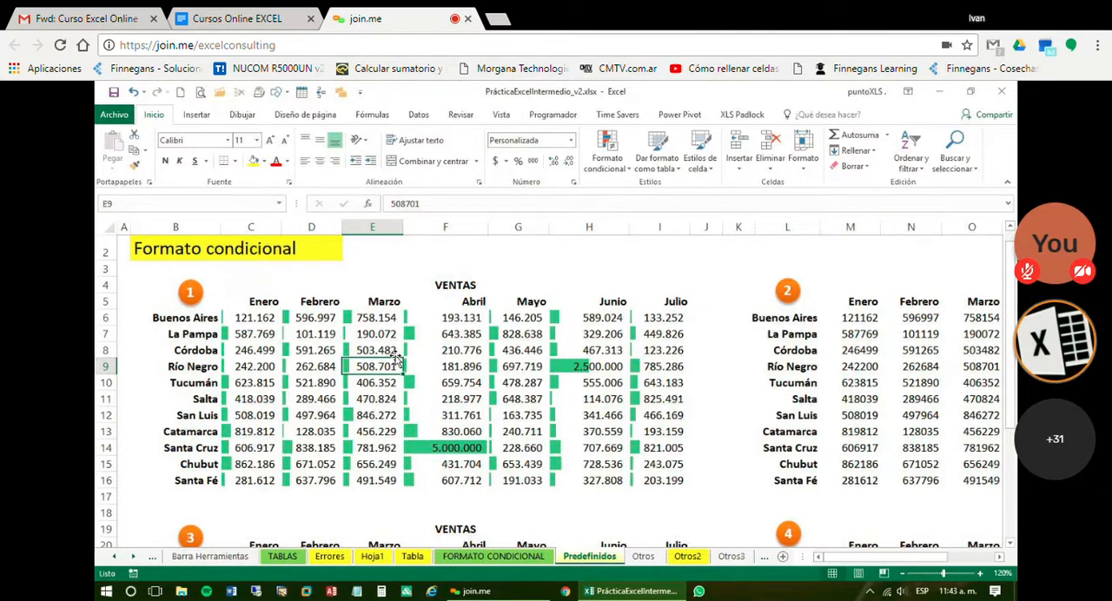
text(10)
key(BackSpace)
key(BackSpace)
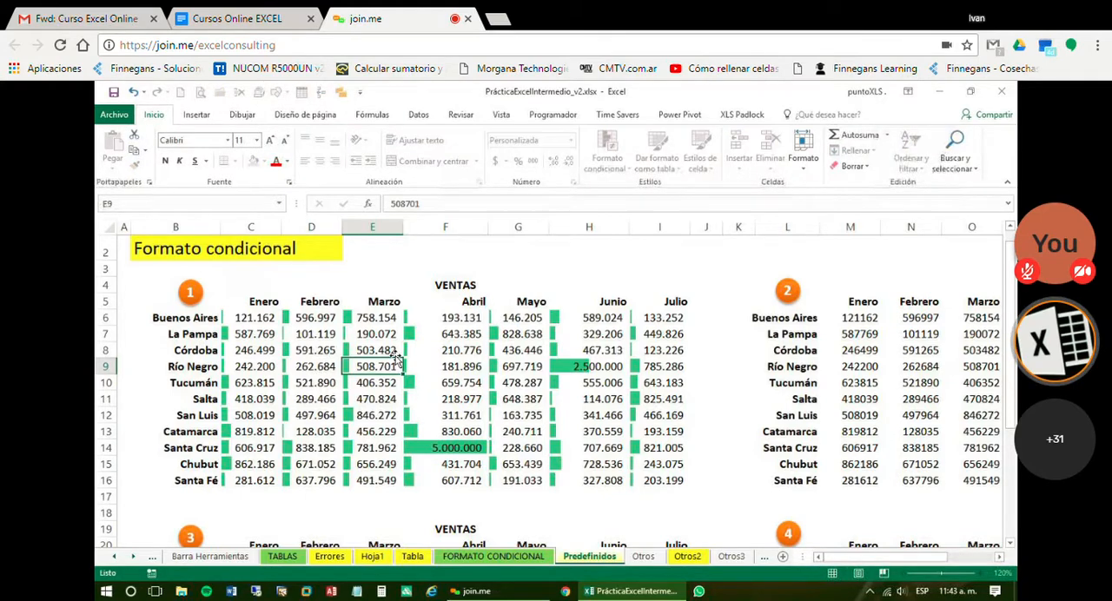
text(30000000)
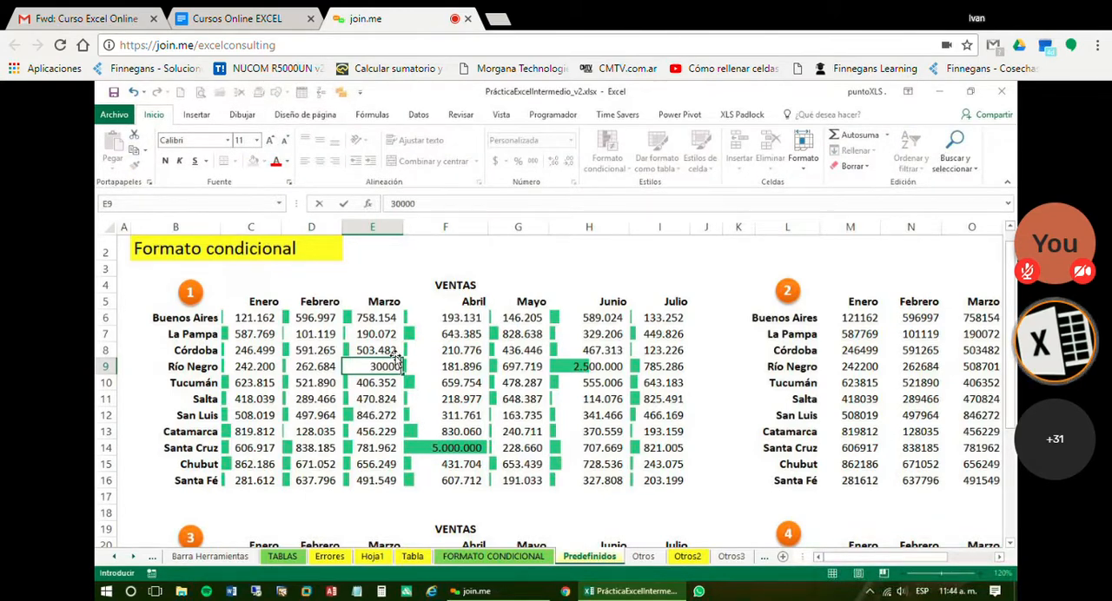
key(Return)
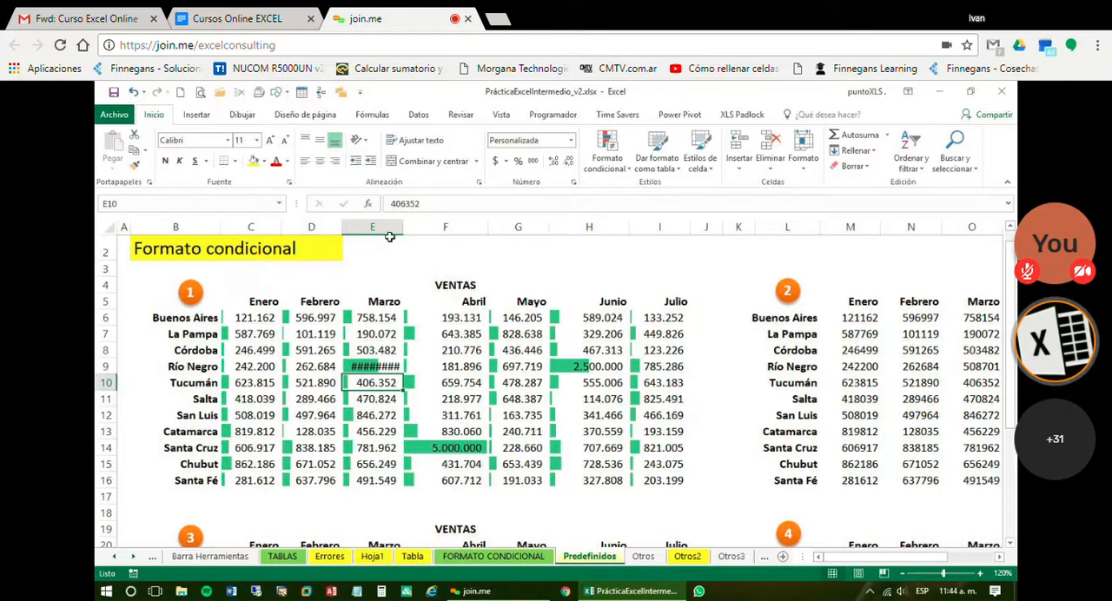
drag(402, 230, 418, 236)
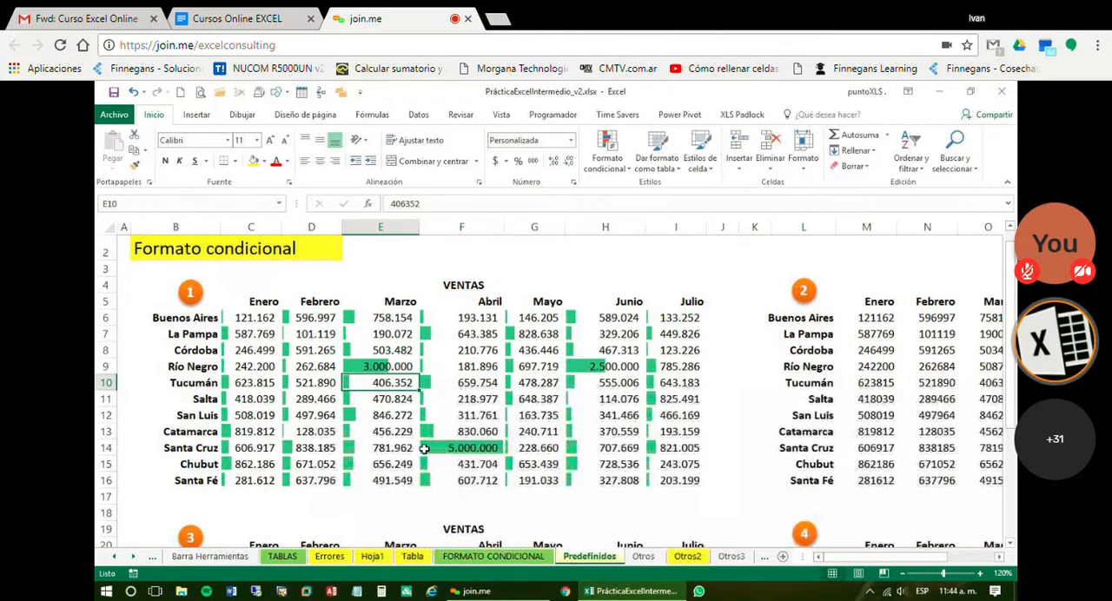
Format the values of VENTAS table 2, range M6:S16, with thousands separators and no decimals
click(539, 434)
click(1000, 559)
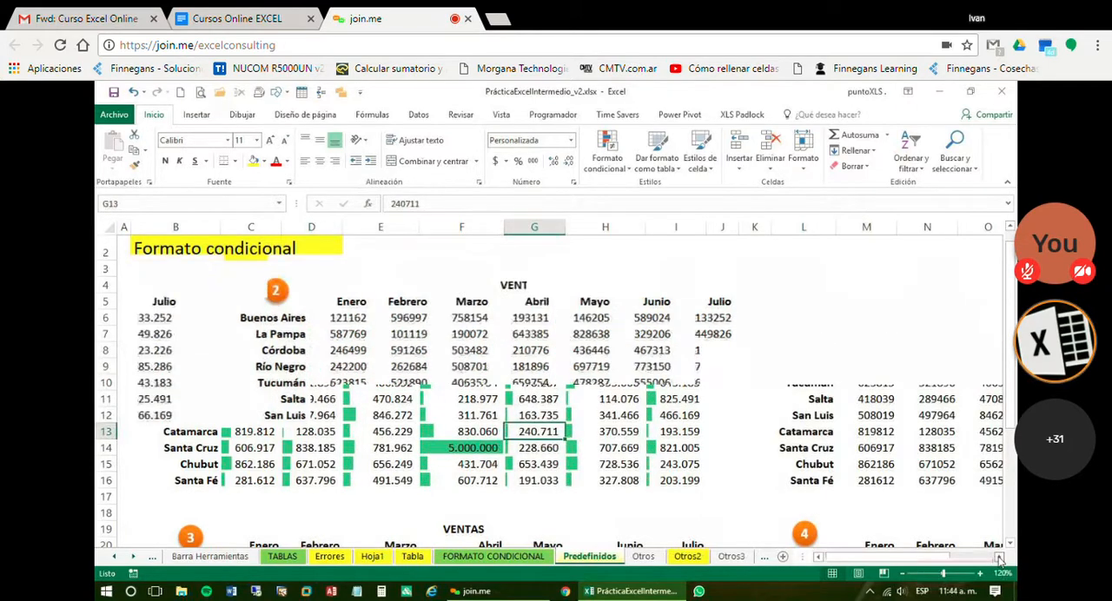
drag(280, 319, 594, 474)
click(533, 162)
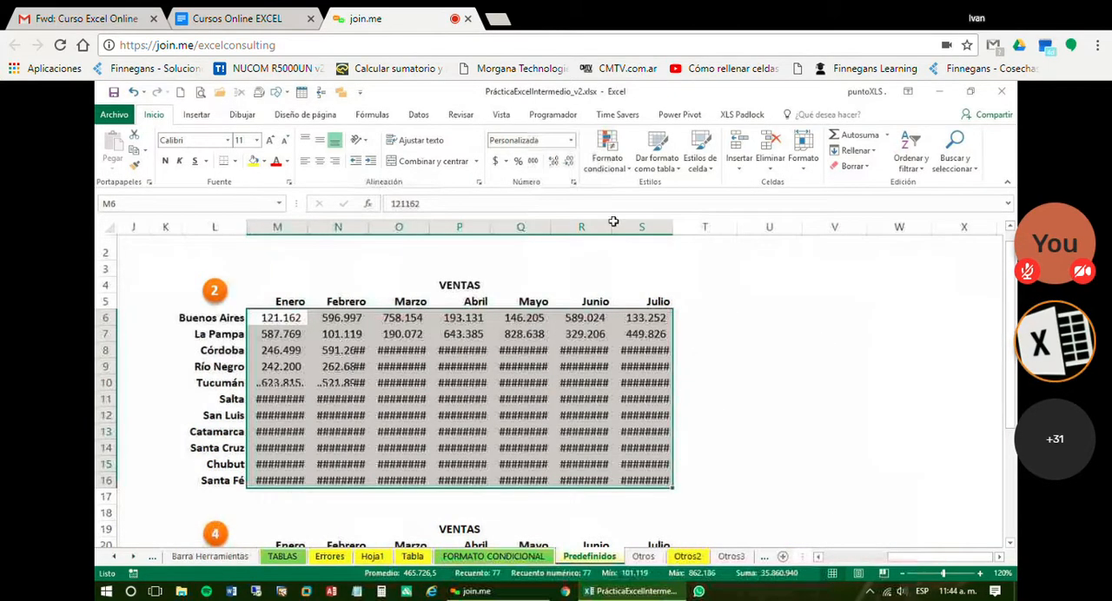
Apply the predefined green, yellow and red color scale to the values of VENTAS table 2, range M6:S16
click(606, 149)
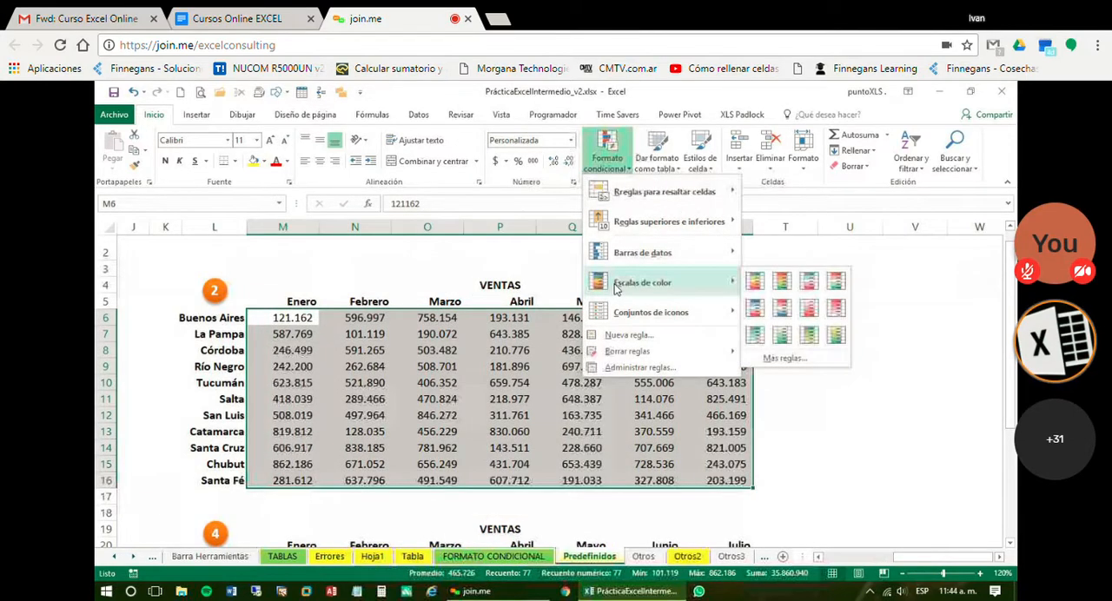
mouse_move(695, 252)
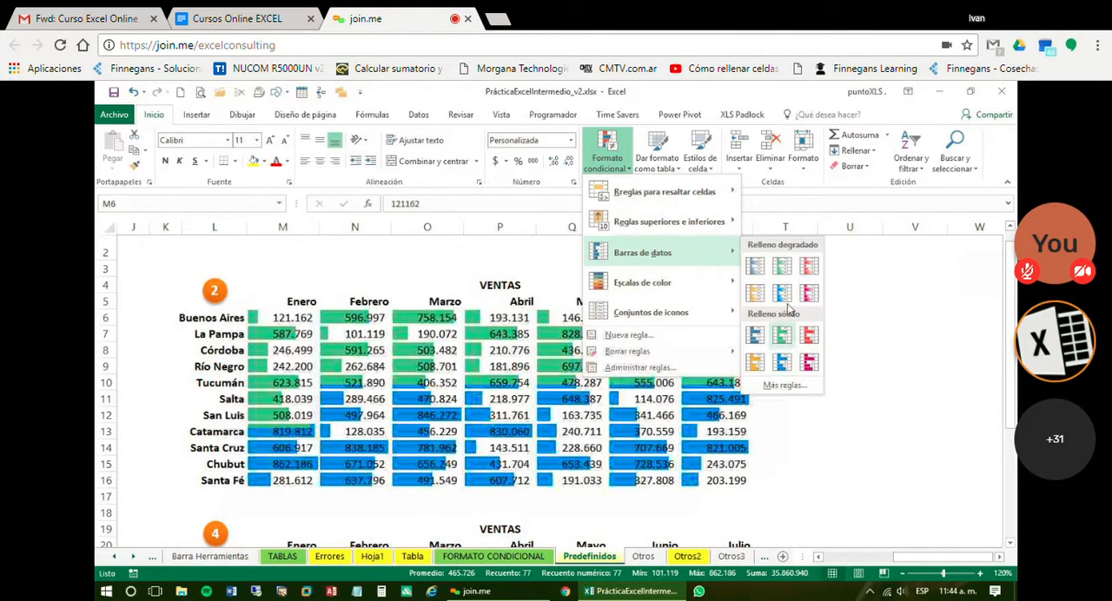
mouse_move(708, 282)
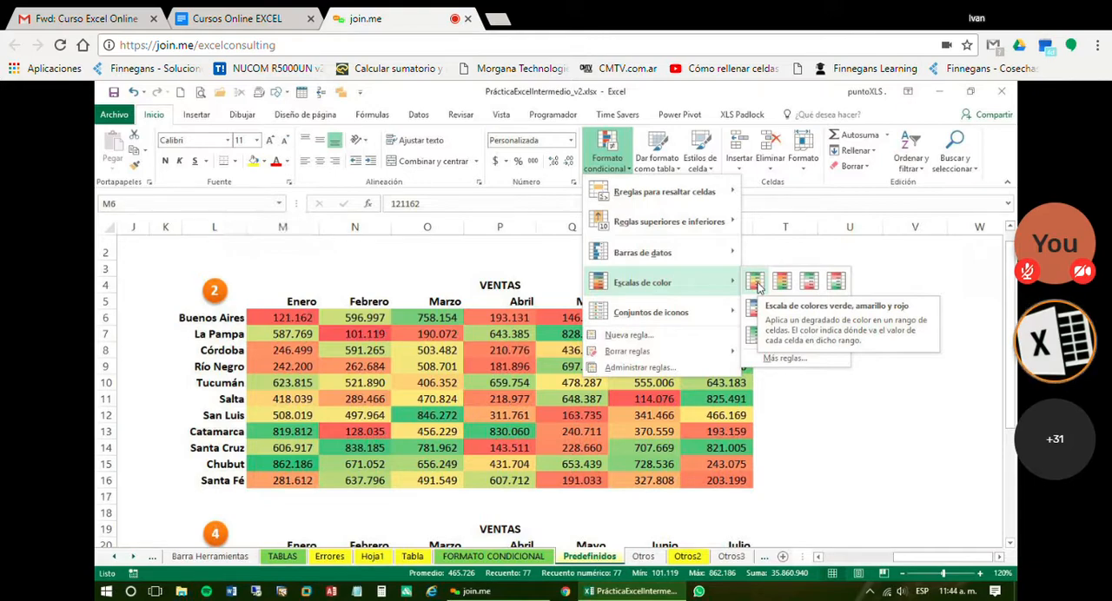
click(756, 285)
Compare the color scale shades of high, middle and low values across VENTAS table 2
click(491, 432)
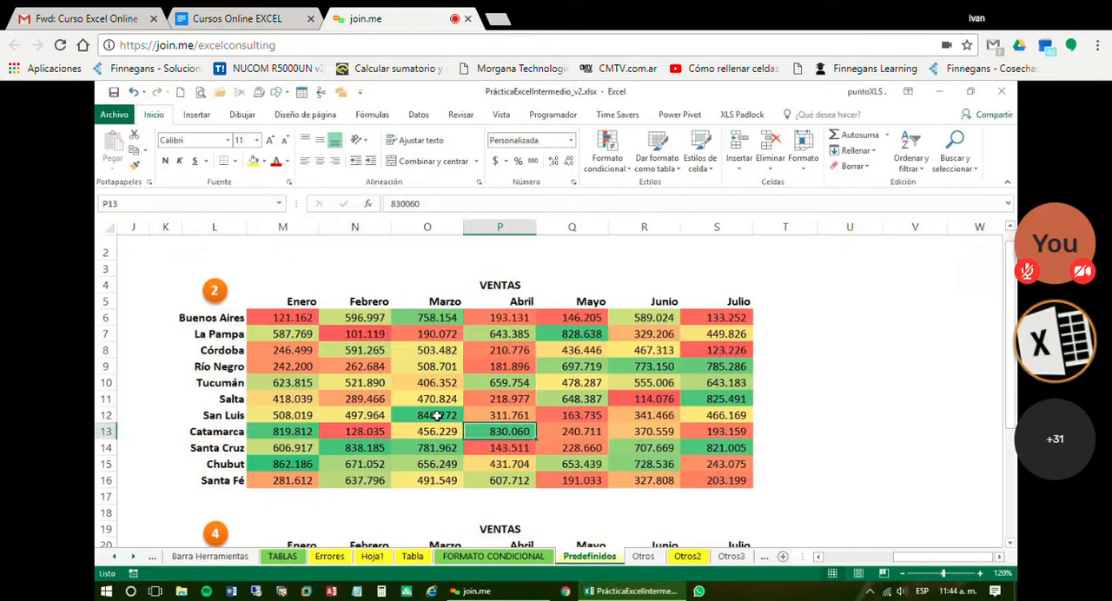
click(438, 416)
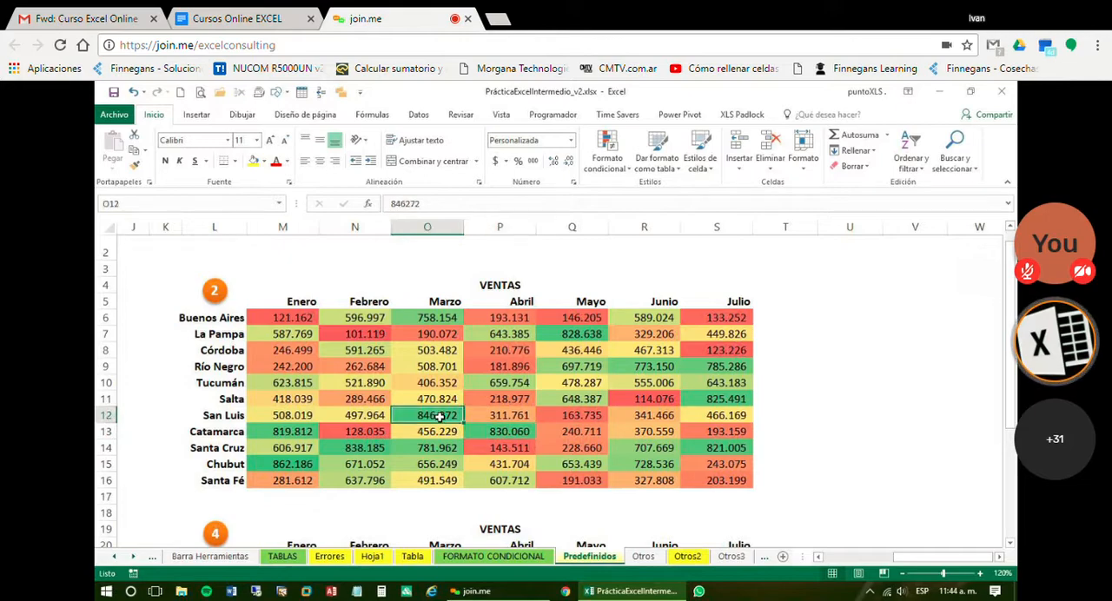
double_click(476, 430)
click(444, 419)
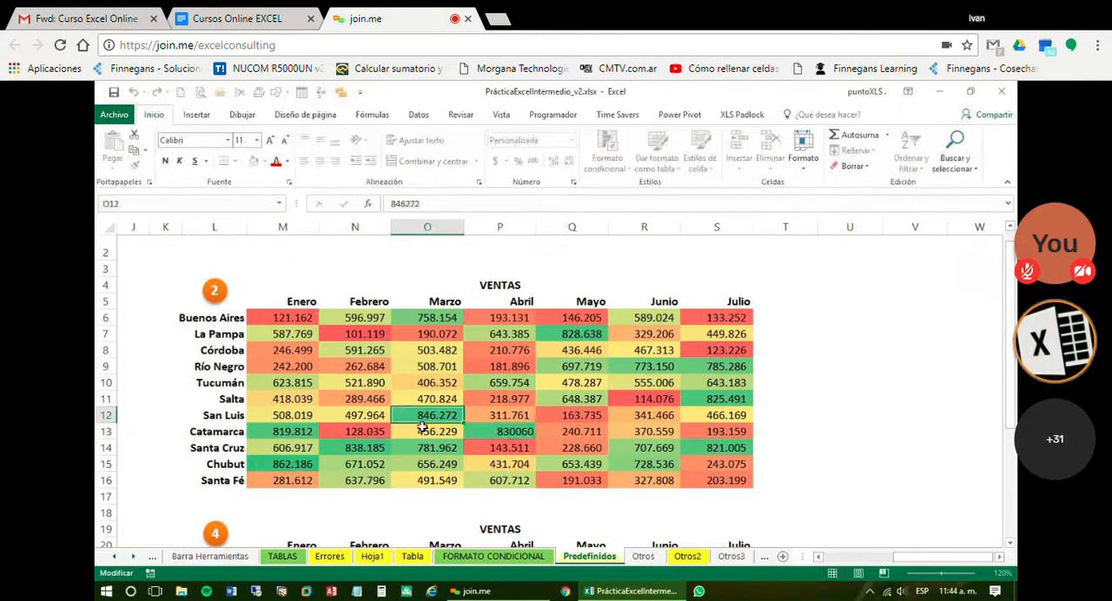
click(348, 328)
click(360, 318)
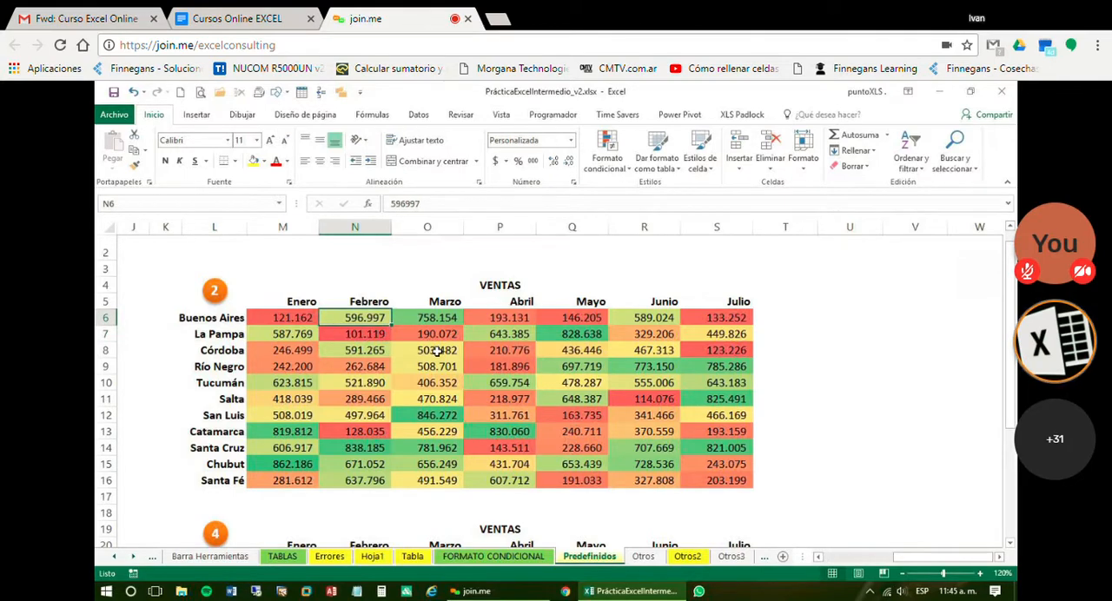
click(437, 351)
click(434, 385)
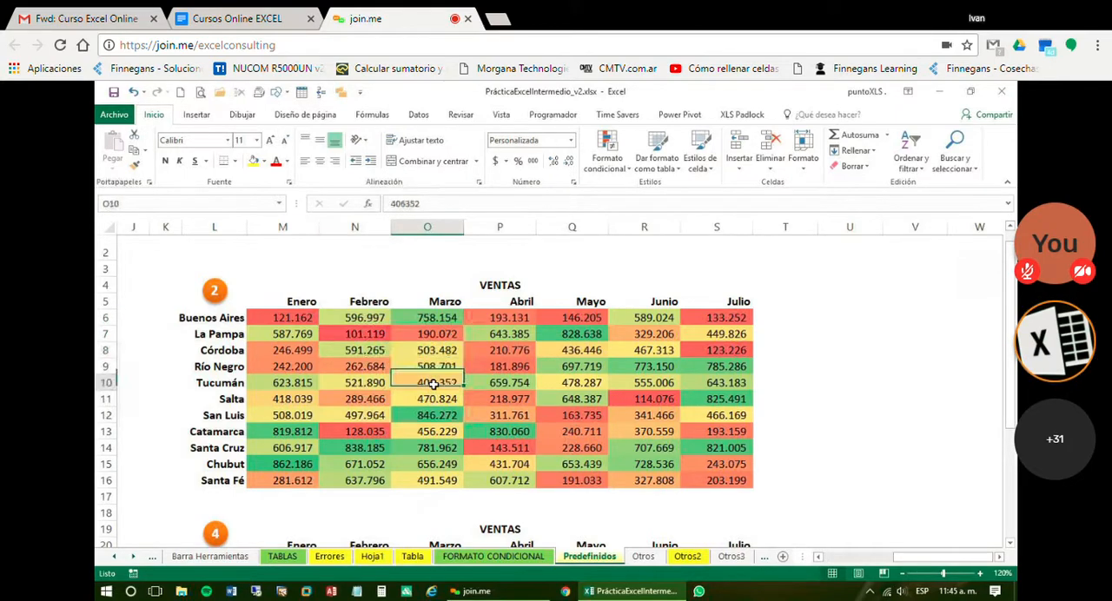
click(387, 372)
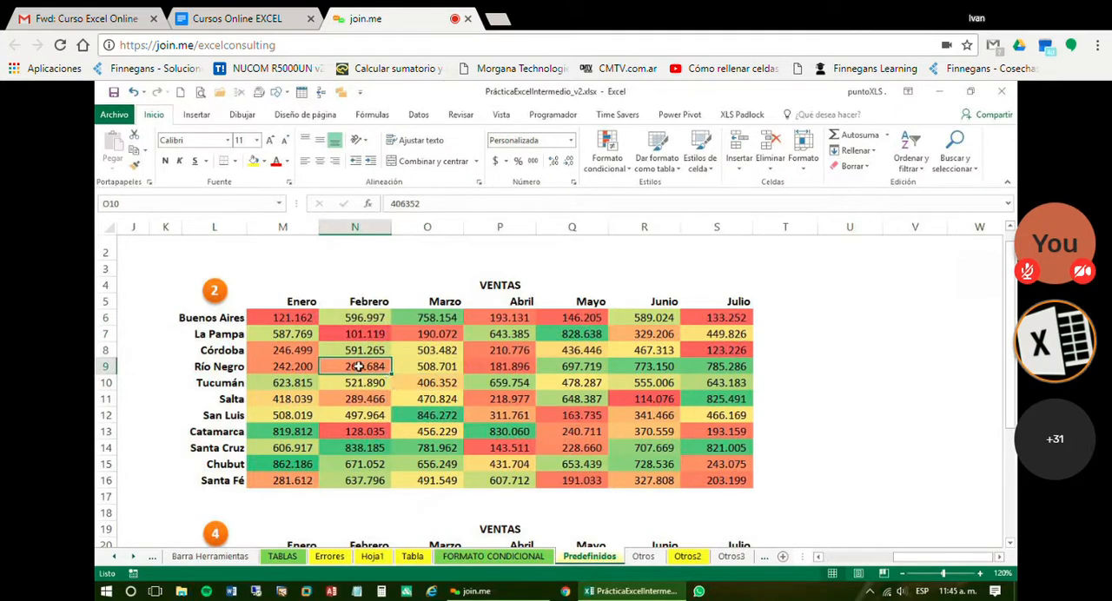
click(347, 334)
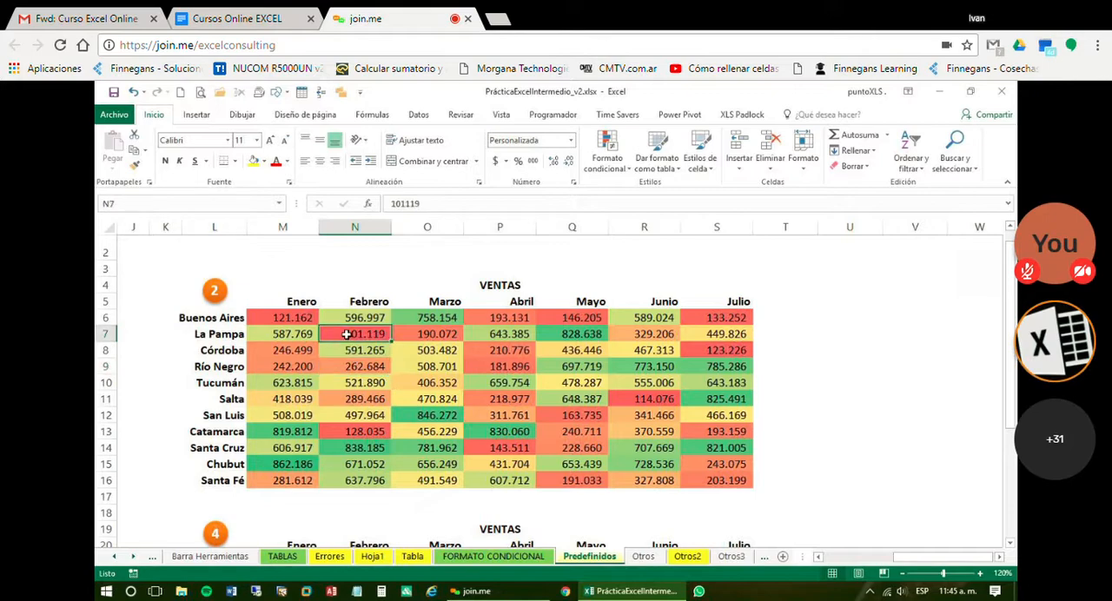
click(716, 401)
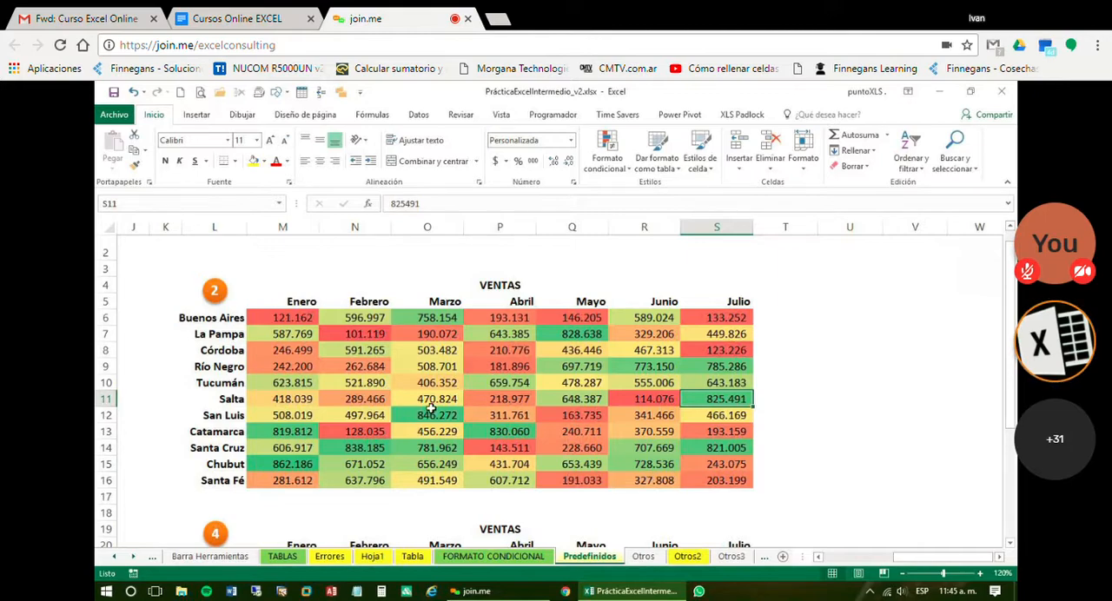
Set the Buenos Aires sales for Enero in table 2, cell M6, to 50000
click(274, 316)
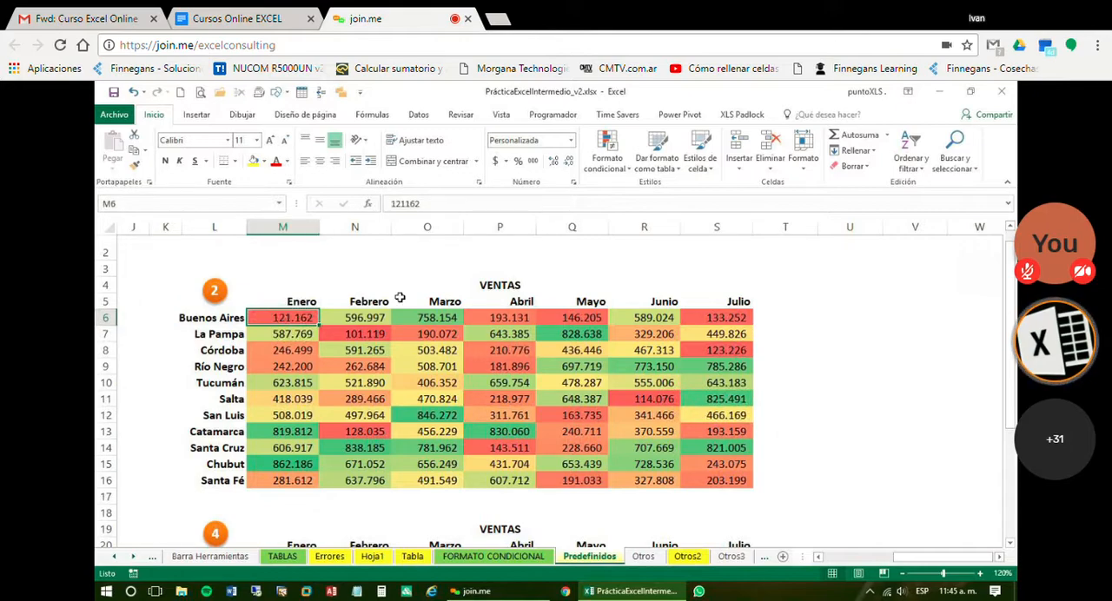
text(50000)
key(Return)
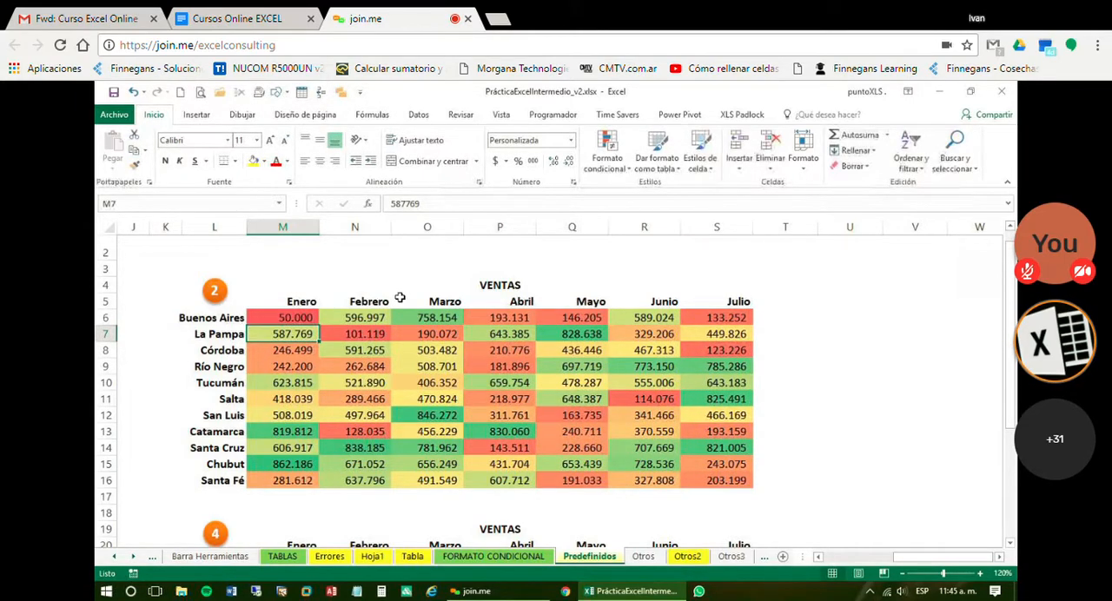
Set the Buenos Aires sales for Enero in table 2, cell M6, to 10000
key(Up)
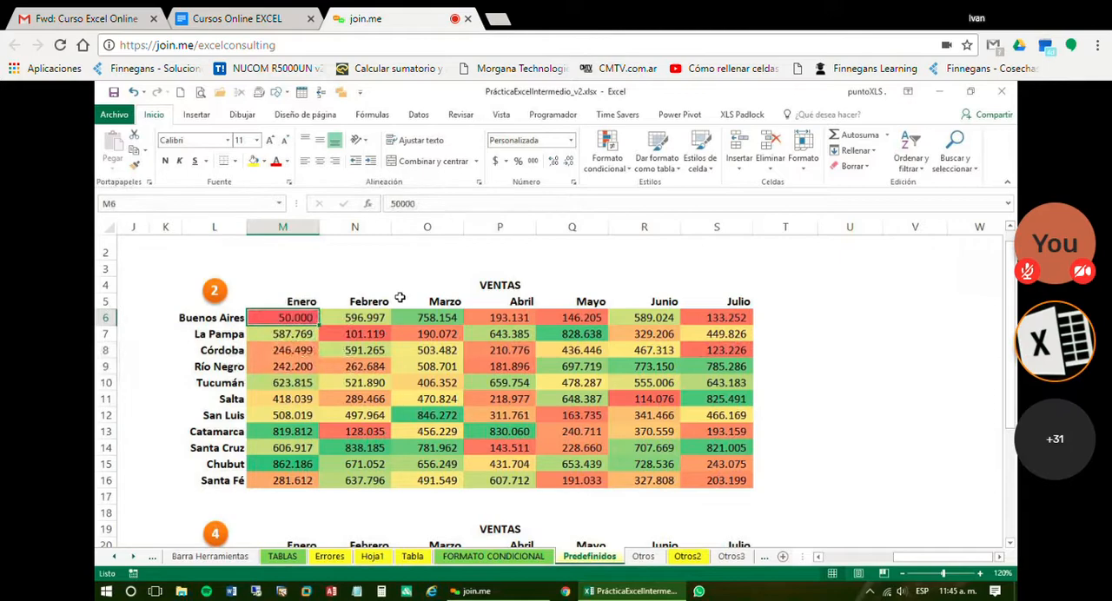
text(10.)
text(00)
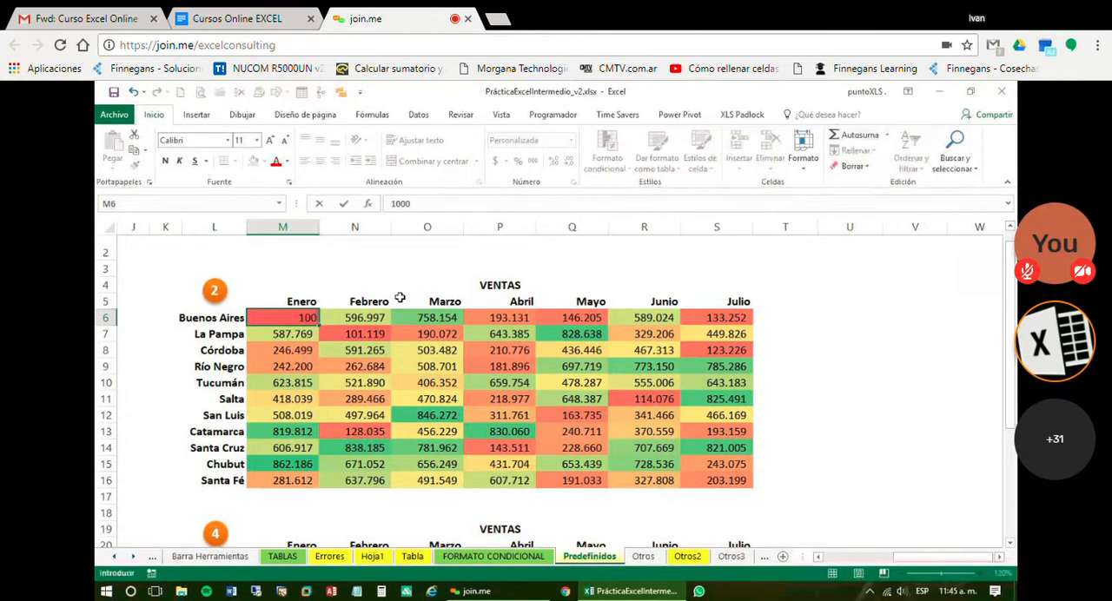
text(0)
key(Return)
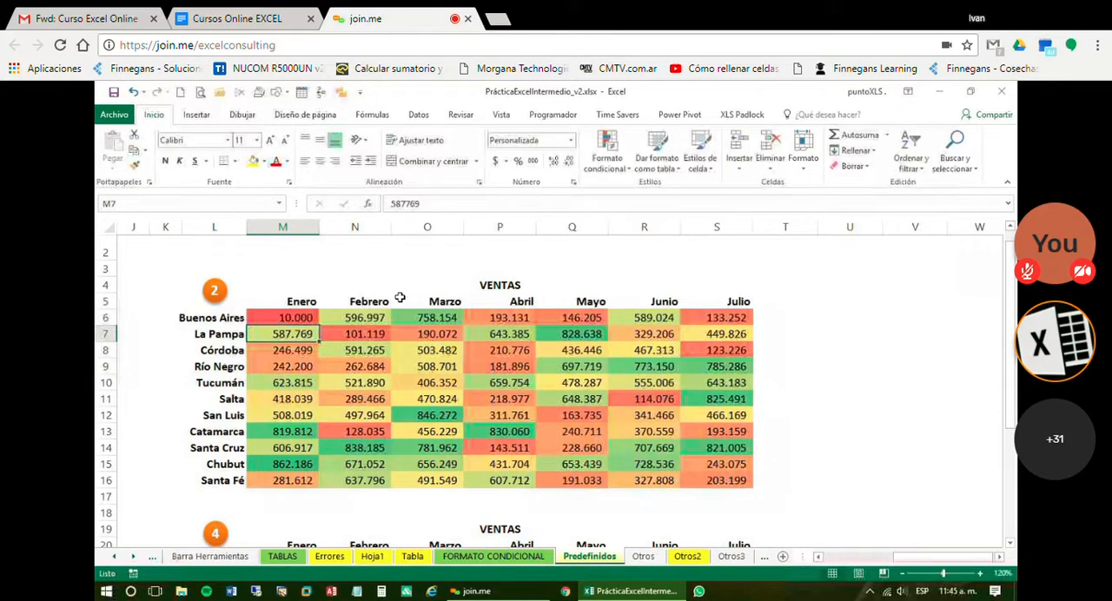
Set the Río Negro sales for Julio in table 2, cell S9, to 5000000
key(Down)
key(Down)
click(717, 367)
text(5000000)
key(Return)
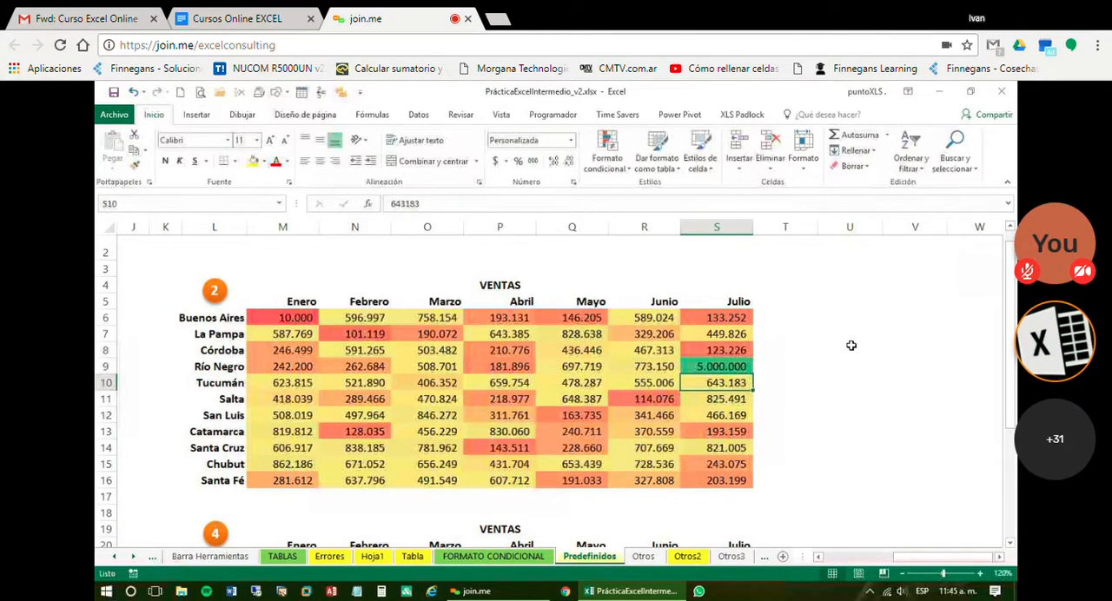
Compare the color shades along the Tucumán row with that of the 5.000.000 value in S9
key(Left)
key(Left)
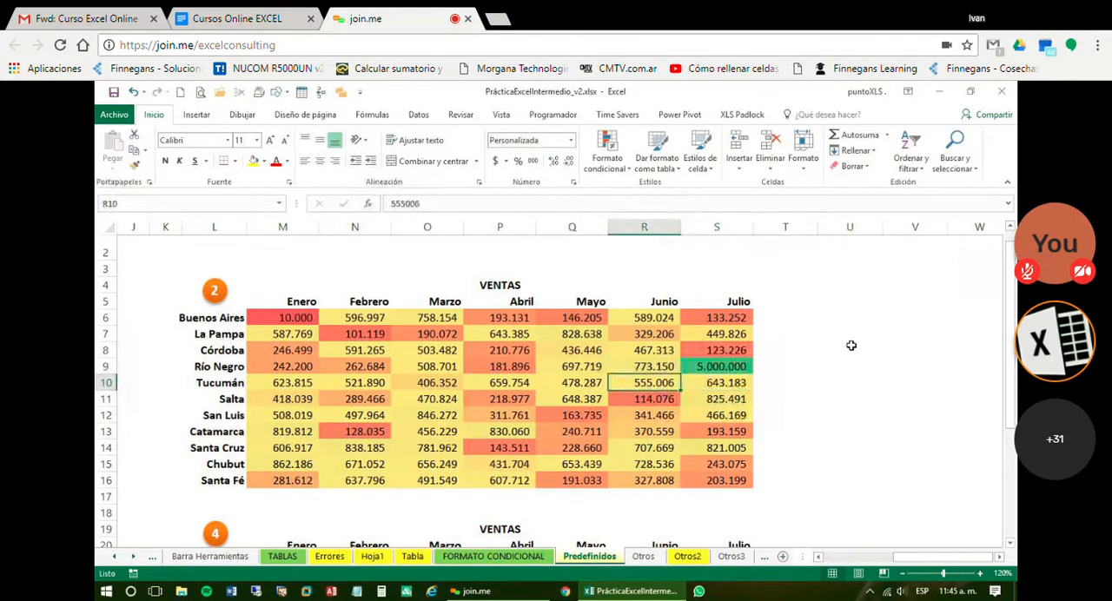
key(Left)
key(Left)
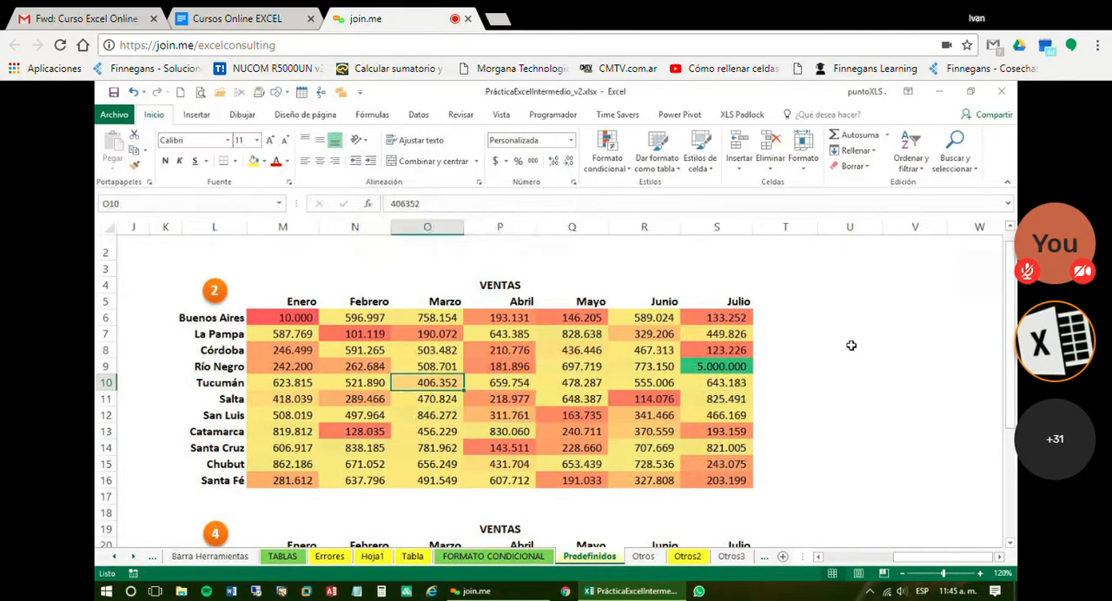
key(Right)
key(Right)
key(Right)
key(Right)
key(Up)
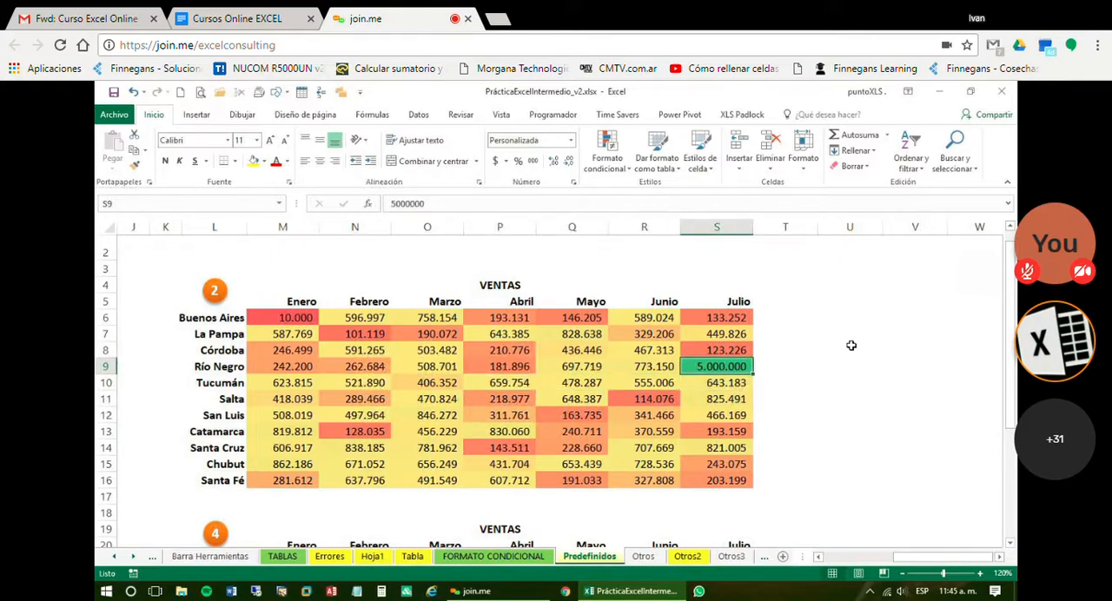
Undo the last value change in S9 and leave the table by selecting an empty cell beside it
key(ctrl+z)
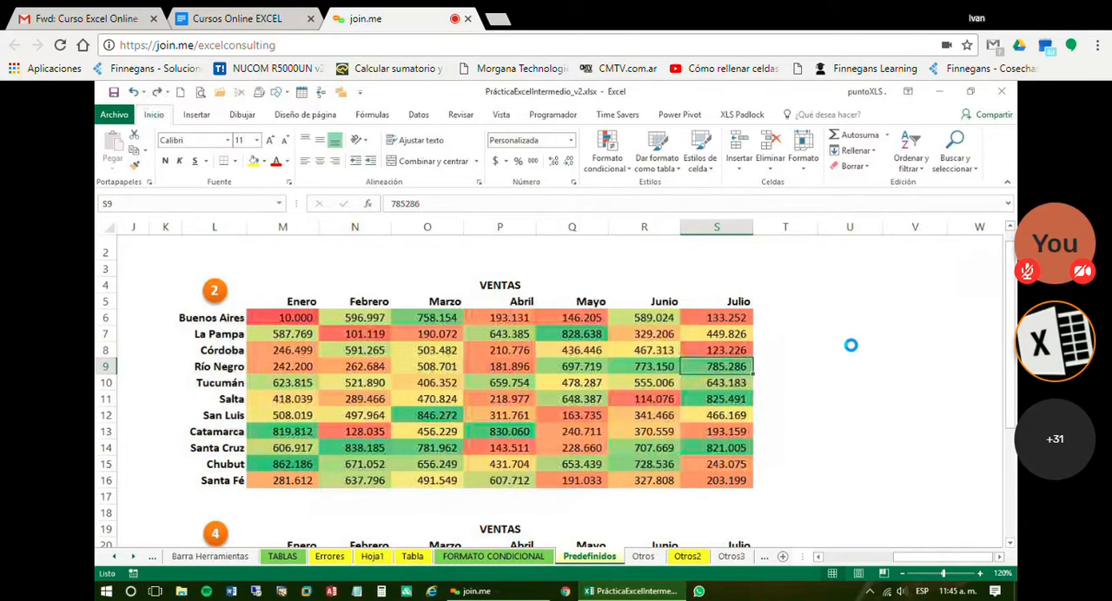
key(Down)
click(851, 347)
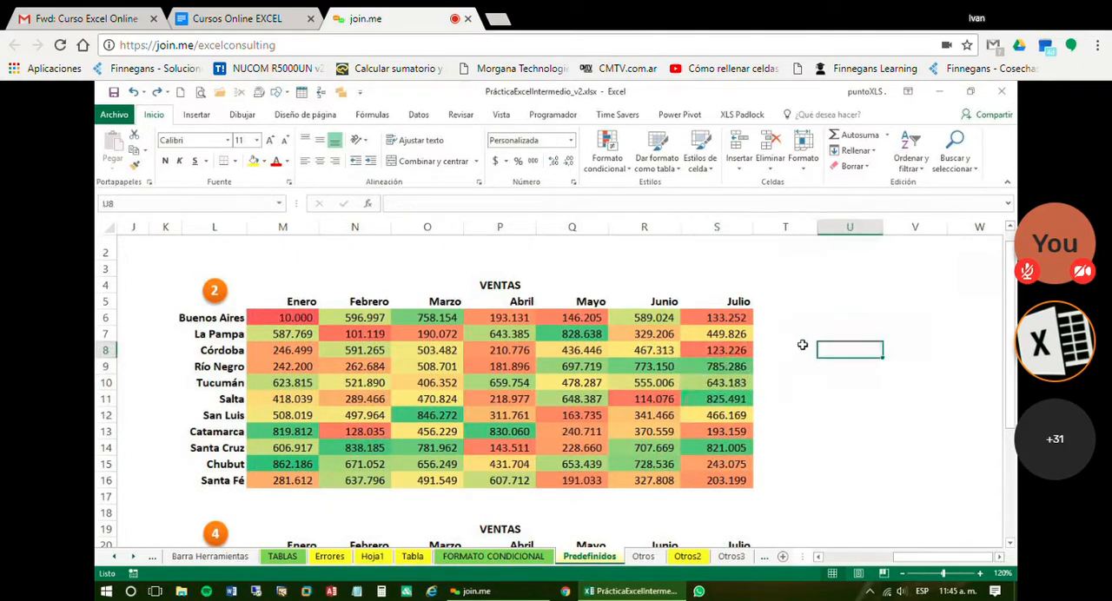
drag(798, 335, 850, 464)
click(780, 334)
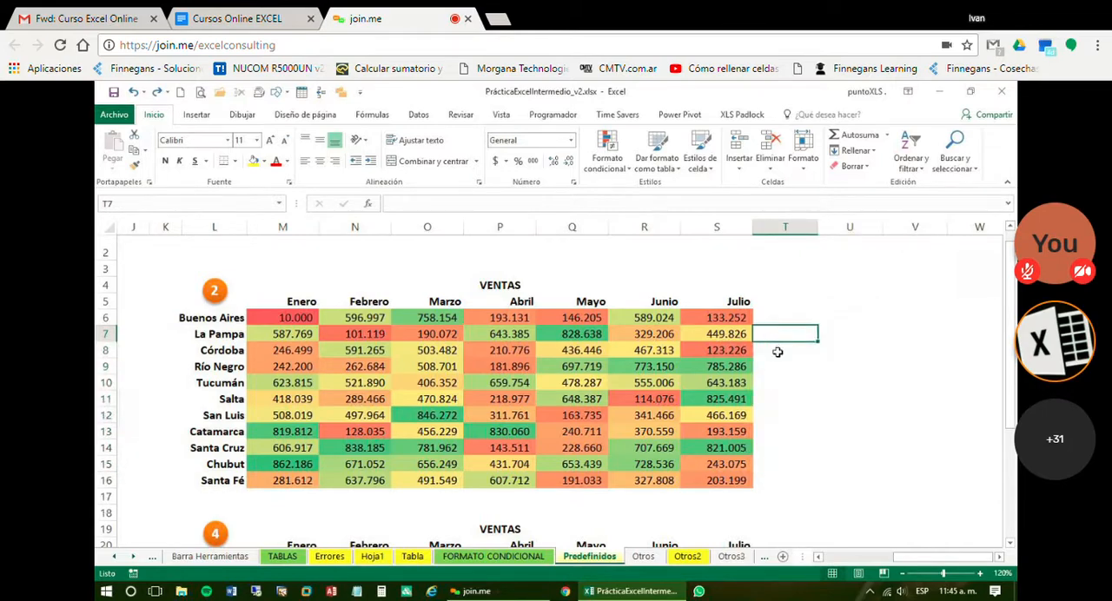
key(Down)
click(773, 475)
click(771, 349)
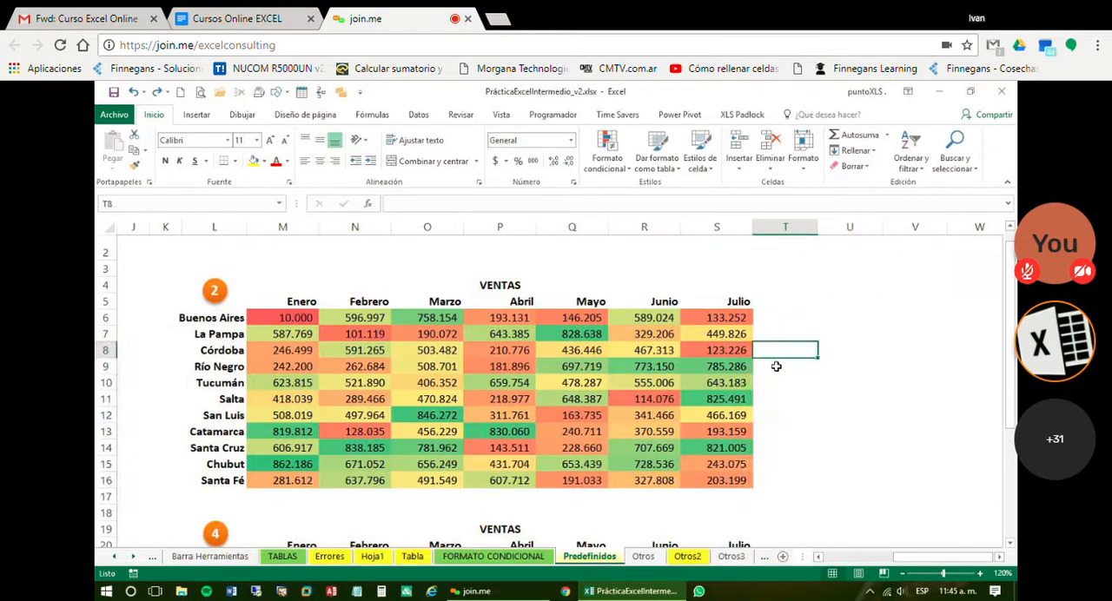
click(776, 367)
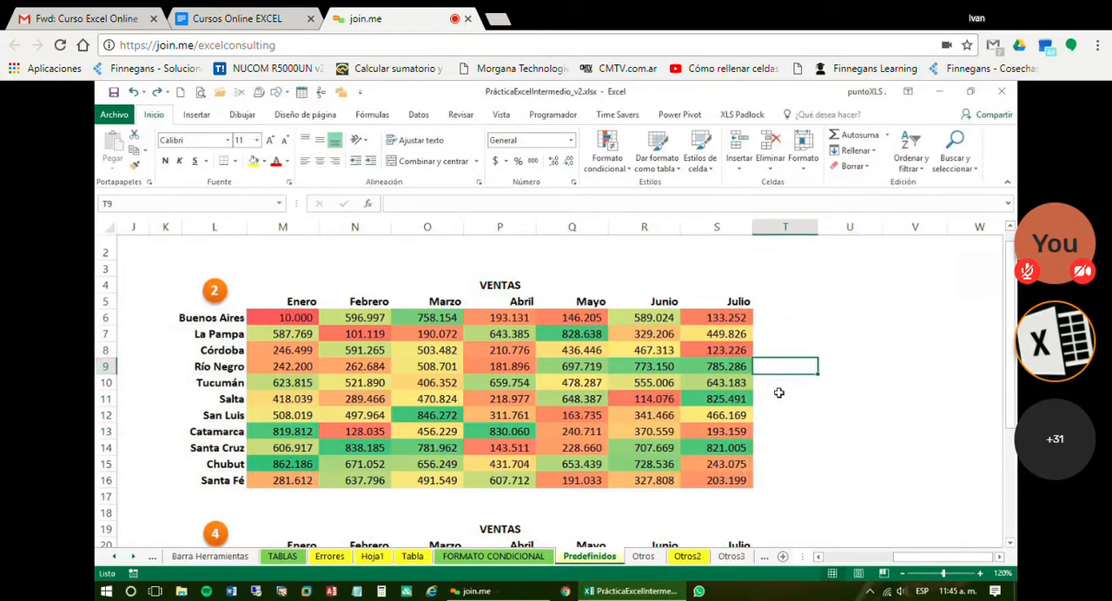
click(780, 392)
click(780, 415)
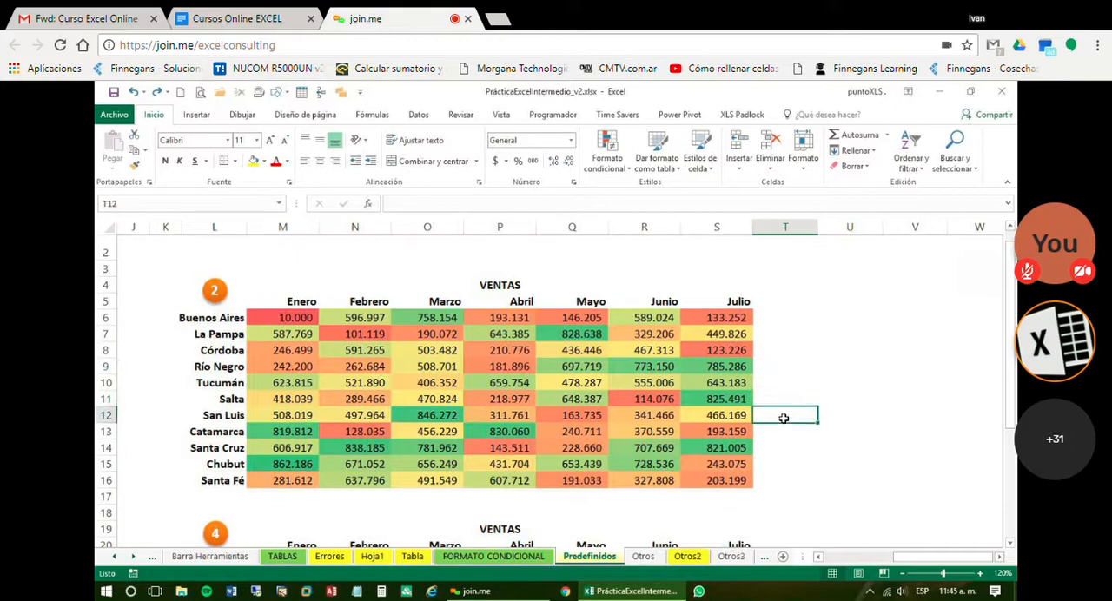
click(782, 431)
click(776, 463)
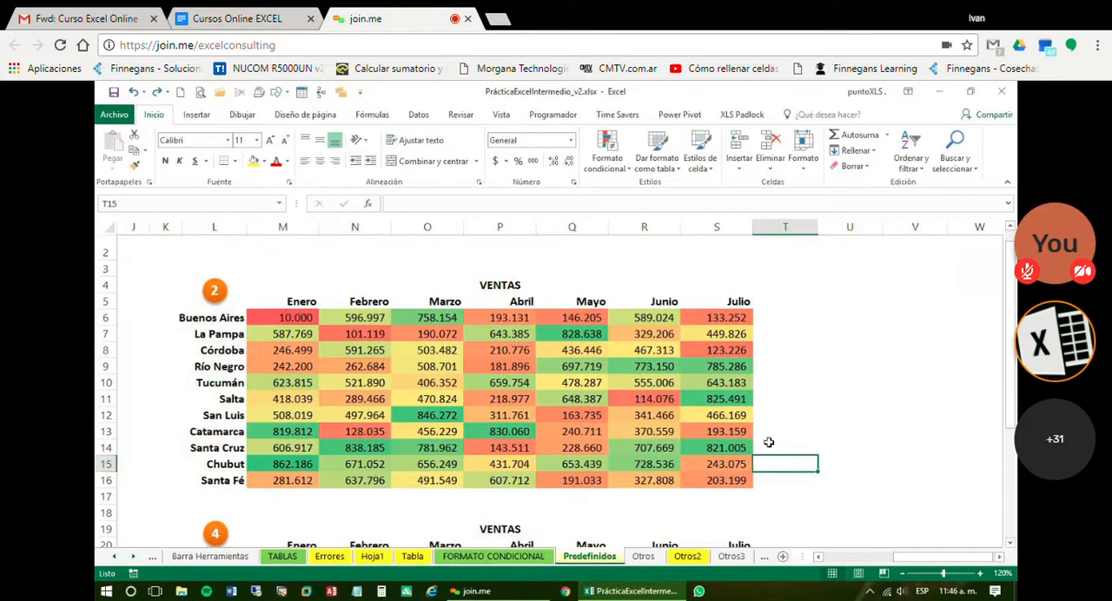
click(497, 591)
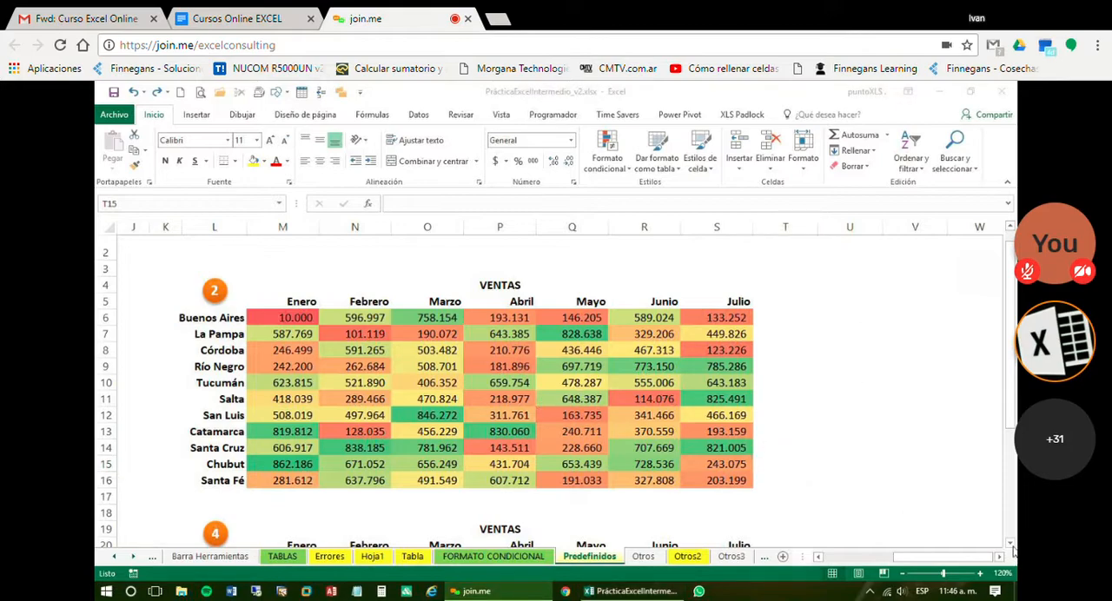
Give columns C to I, which hold VENTAS table 3, one equal width that fits all their values
click(1011, 549)
click(1010, 546)
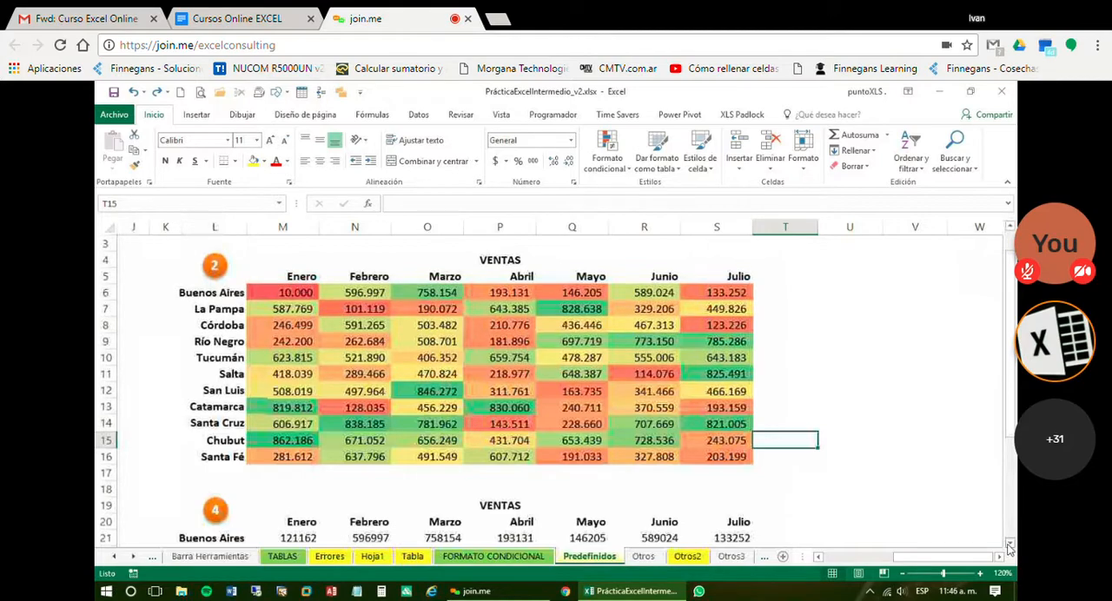
click(1009, 545)
click(1010, 546)
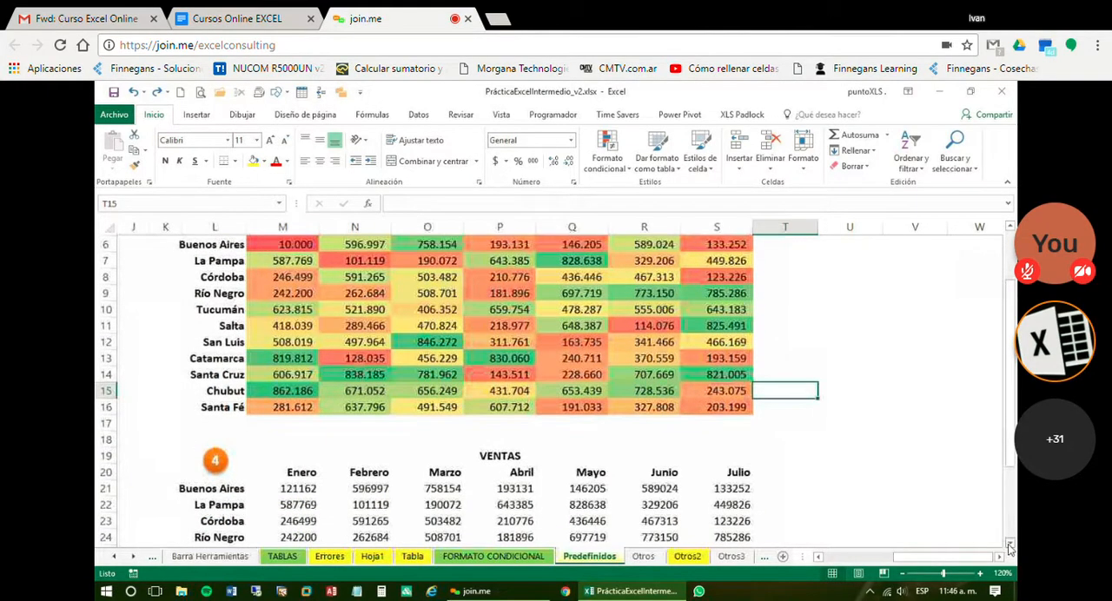
click(833, 560)
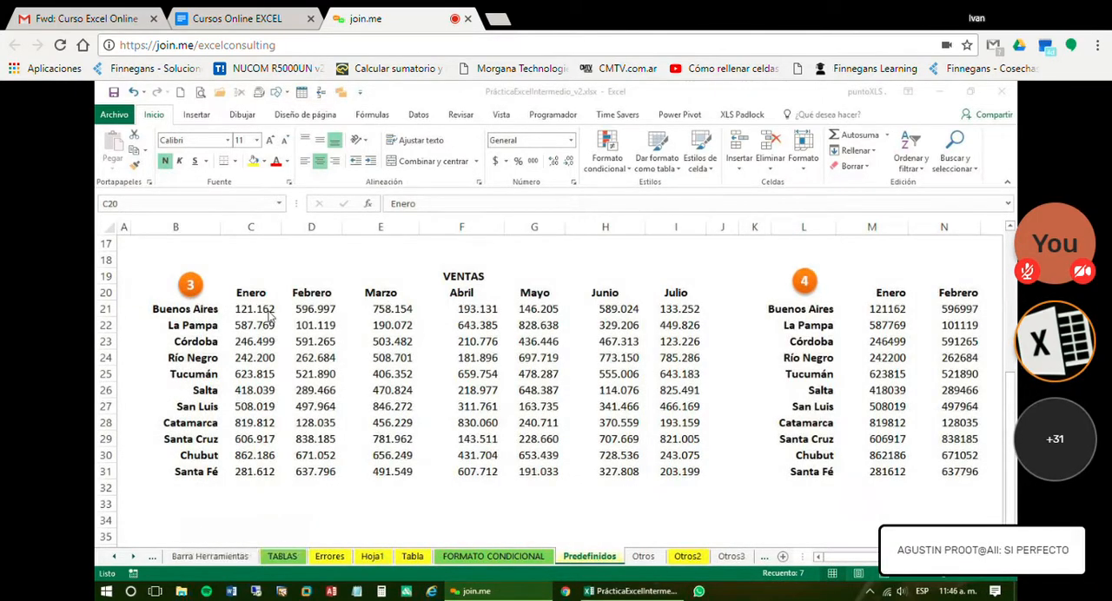
drag(252, 310, 619, 374)
drag(251, 227, 606, 227)
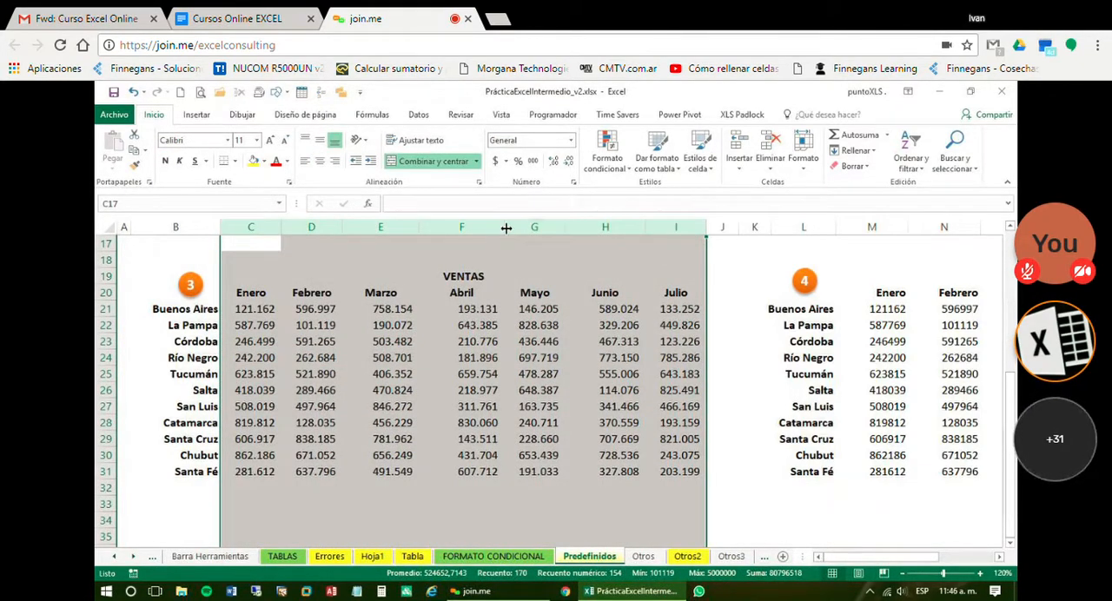
drag(497, 227, 501, 228)
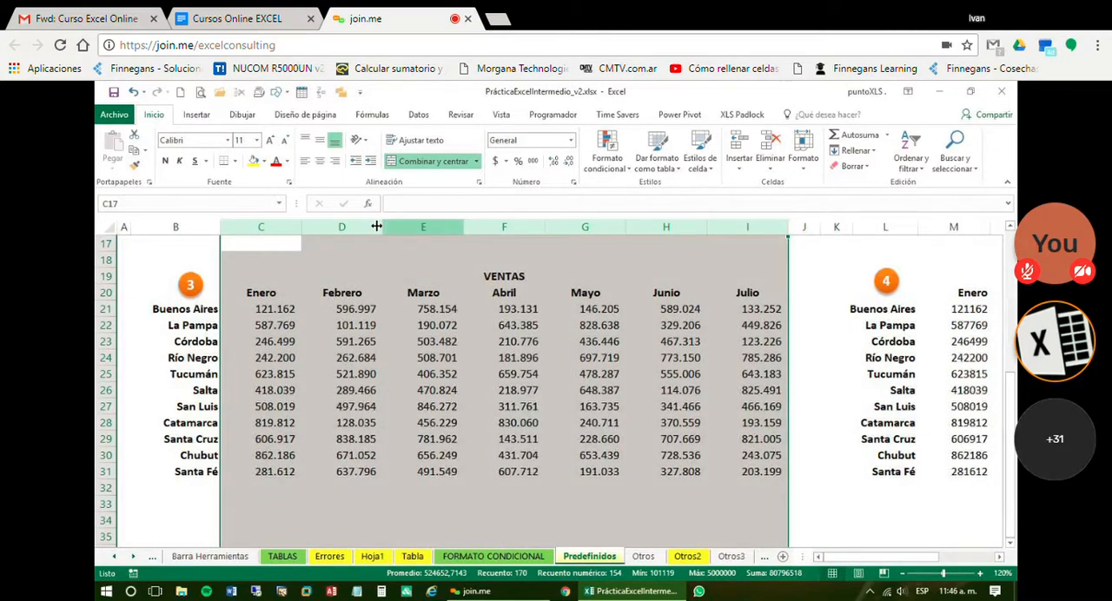
drag(383, 227, 369, 224)
click(459, 390)
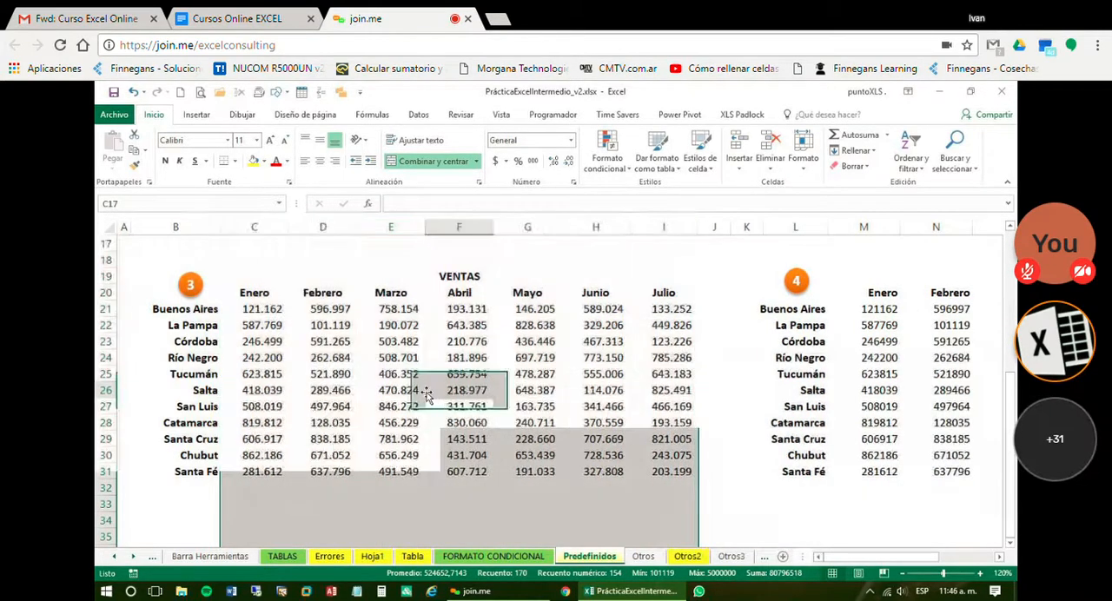